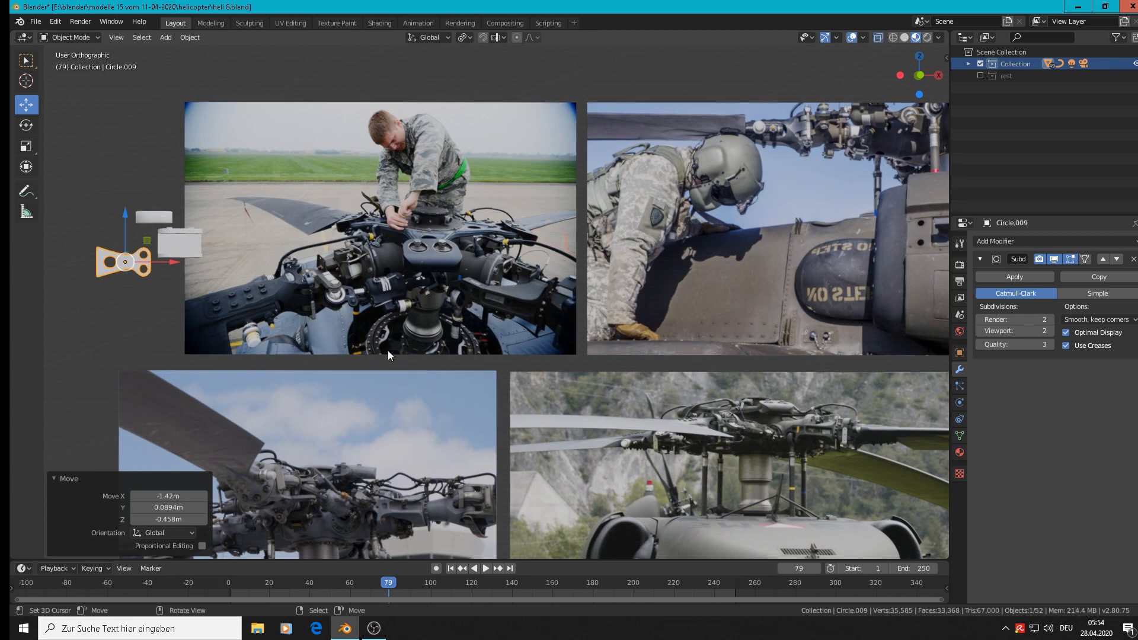
Examine the rotor mast and hub in the reference photos to judge the mast's stepped shape.
shift+middle_drag(409, 336, 606, 227)
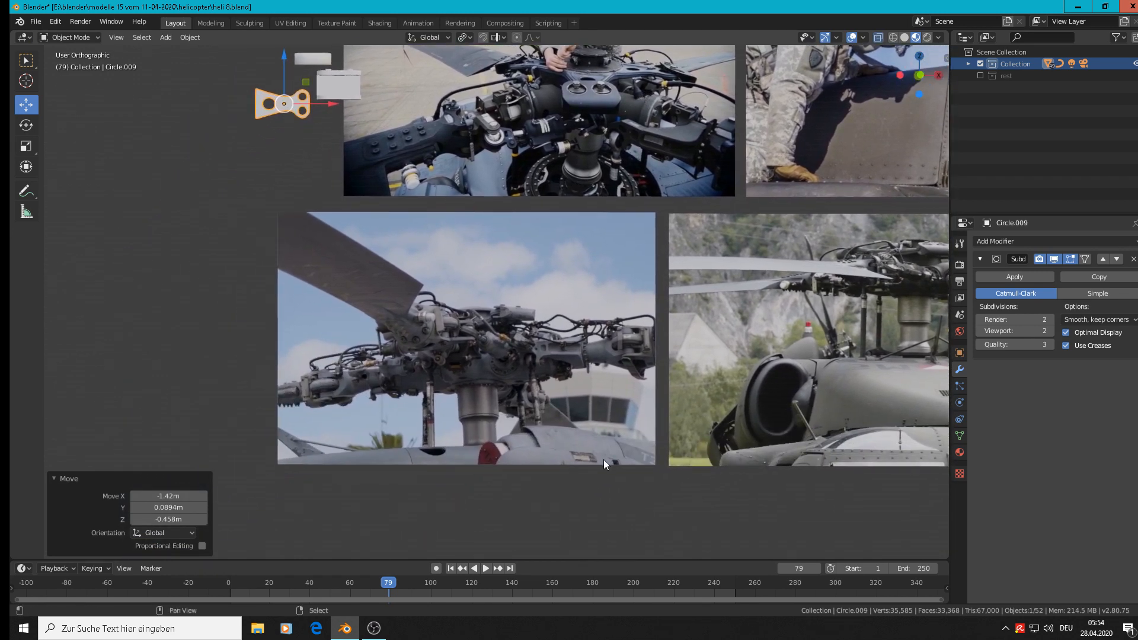
shift+middle_drag(603, 460, 595, 455)
shift+middle_drag(488, 315, 218, 463)
scroll(262, 340, up, 8)
scroll(646, 284, down, 3)
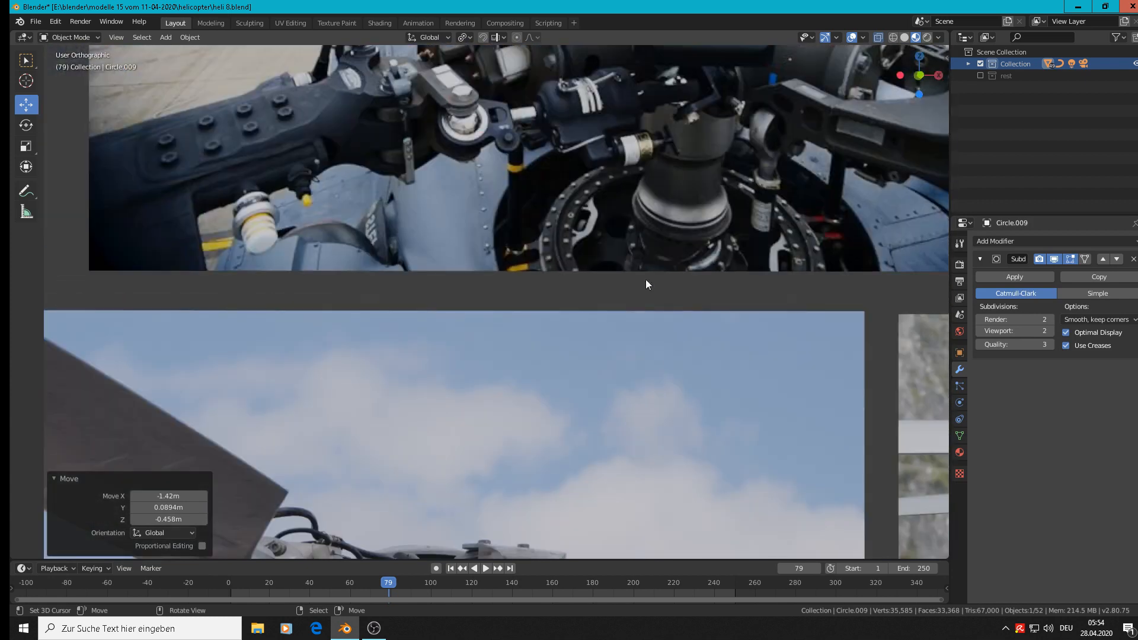
scroll(653, 229, down, 6)
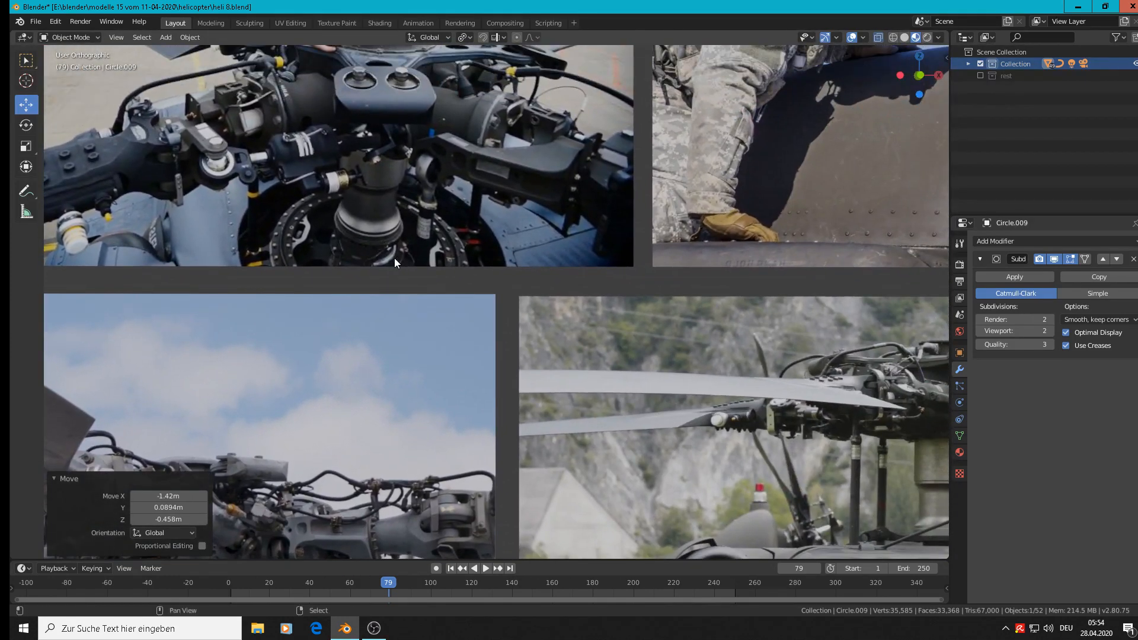
scroll(388, 329, down, 2)
shift+middle_drag(336, 474, 539, 304)
scroll(468, 317, up, 3)
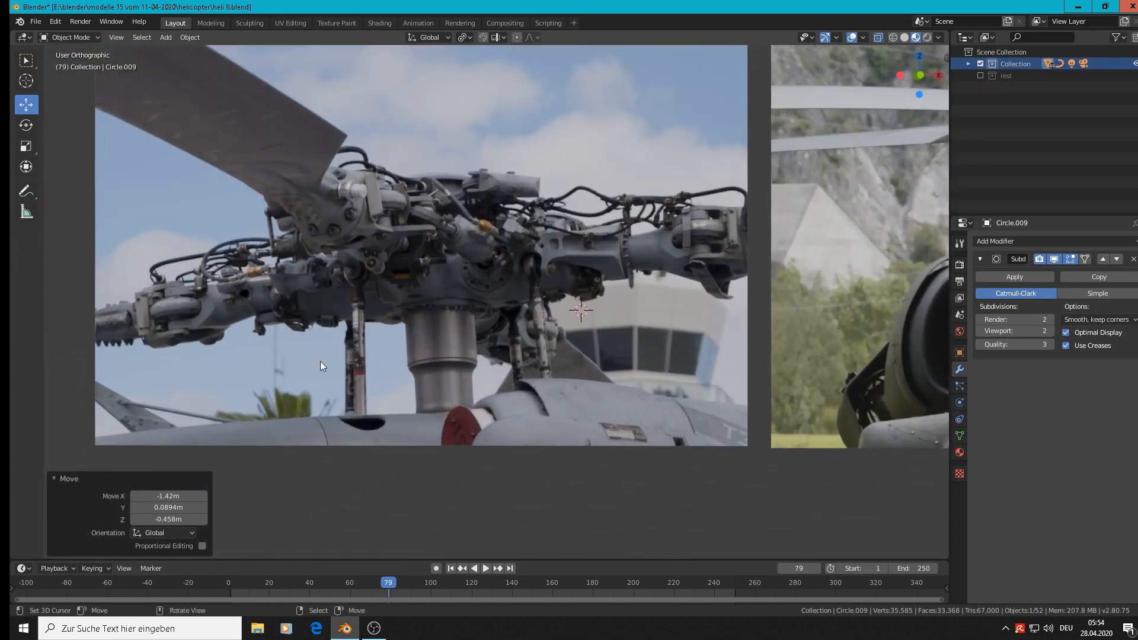
Add a mesh cylinder with 24 vertices over the rotor mast reference photo.
click(164, 38)
mouse_move(175, 50)
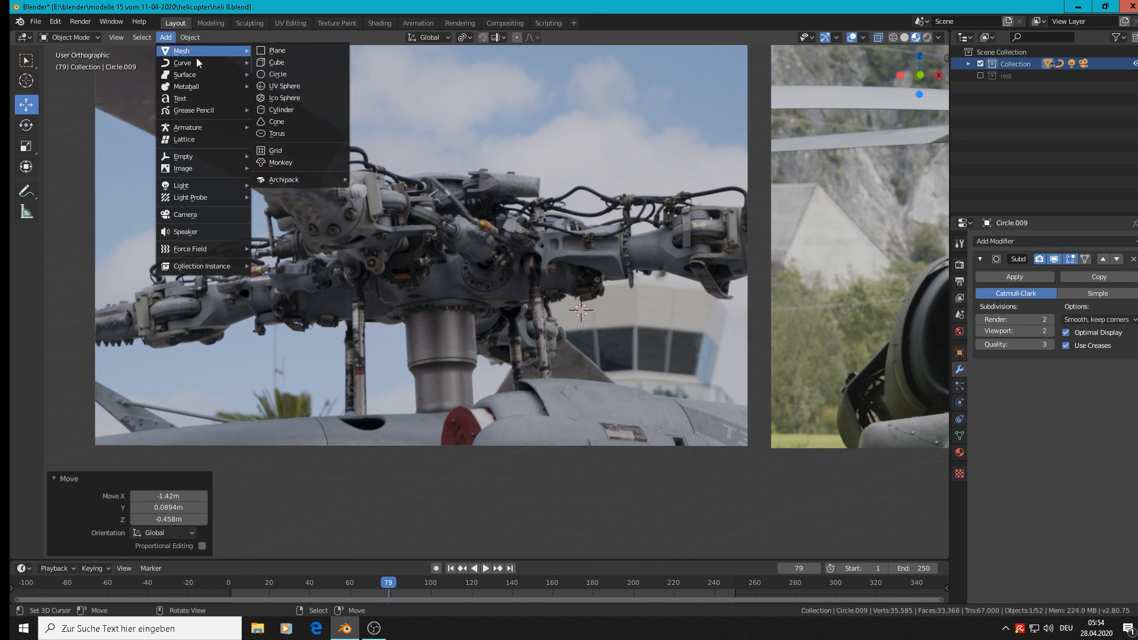
click(288, 113)
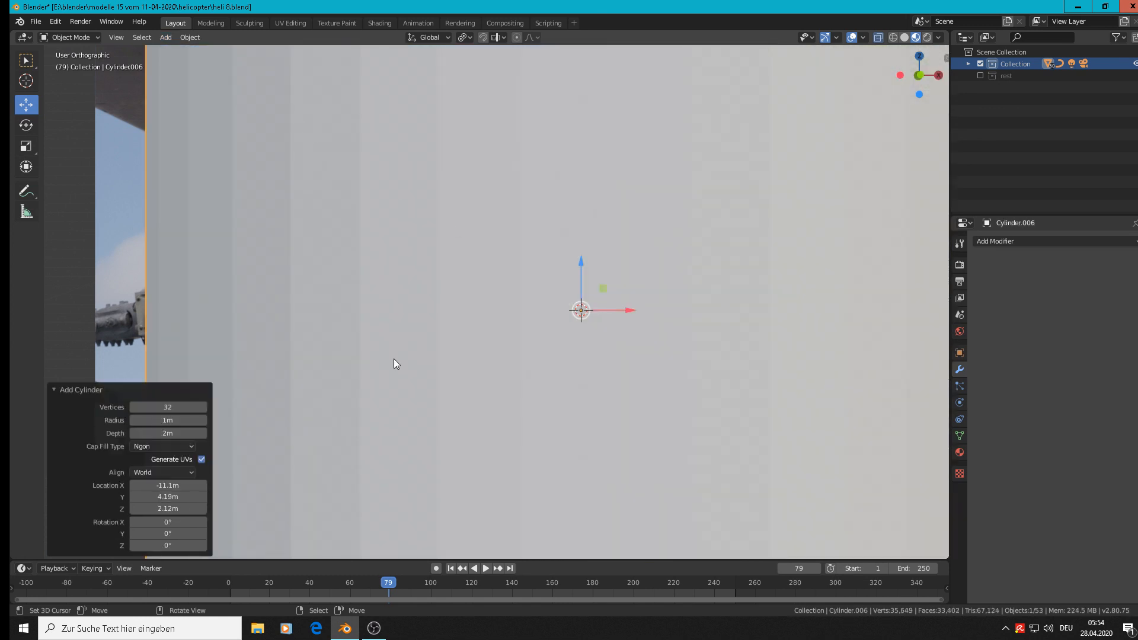
click(181, 407)
text(24)
key(Return)
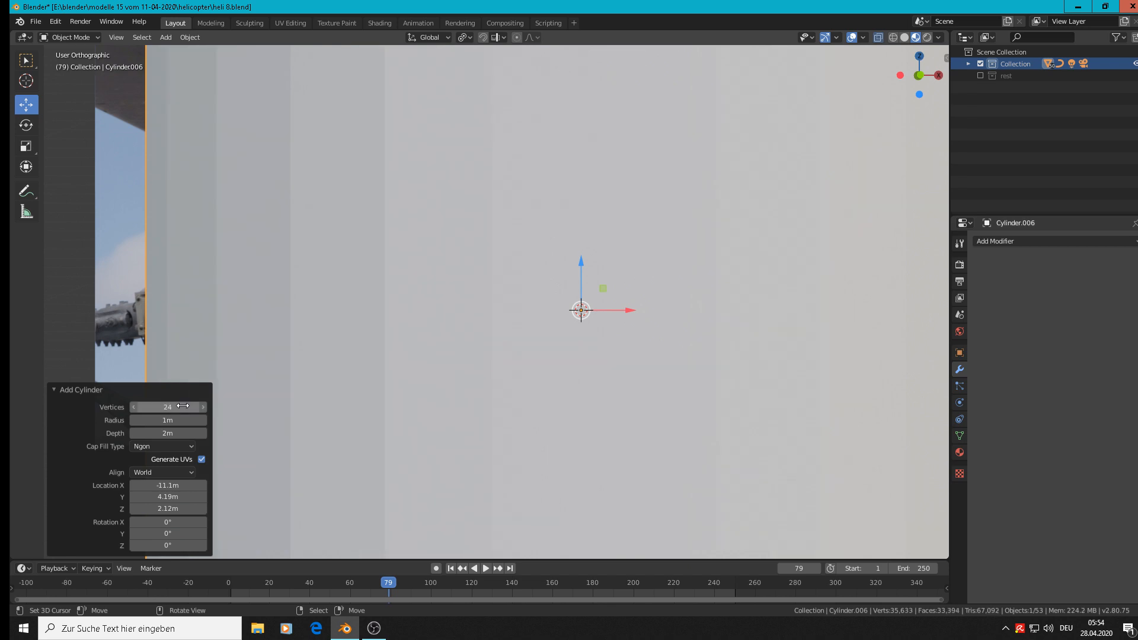
Scale the new cylinder down uniformly by 0.098, and again by 0.702.
key(s)
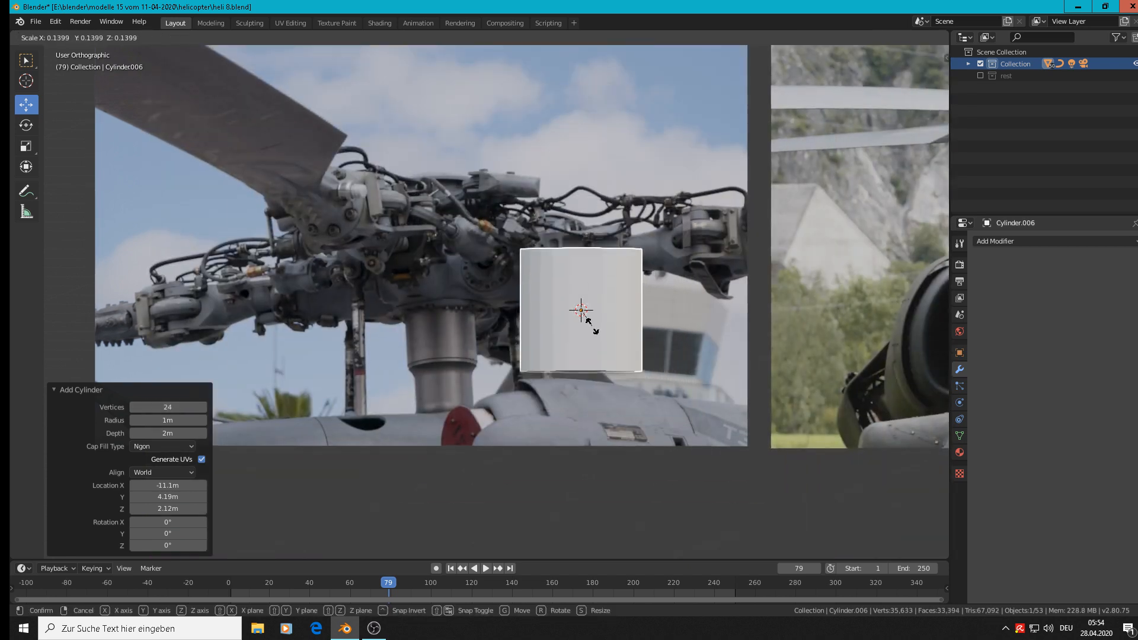
click(592, 325)
key(s)
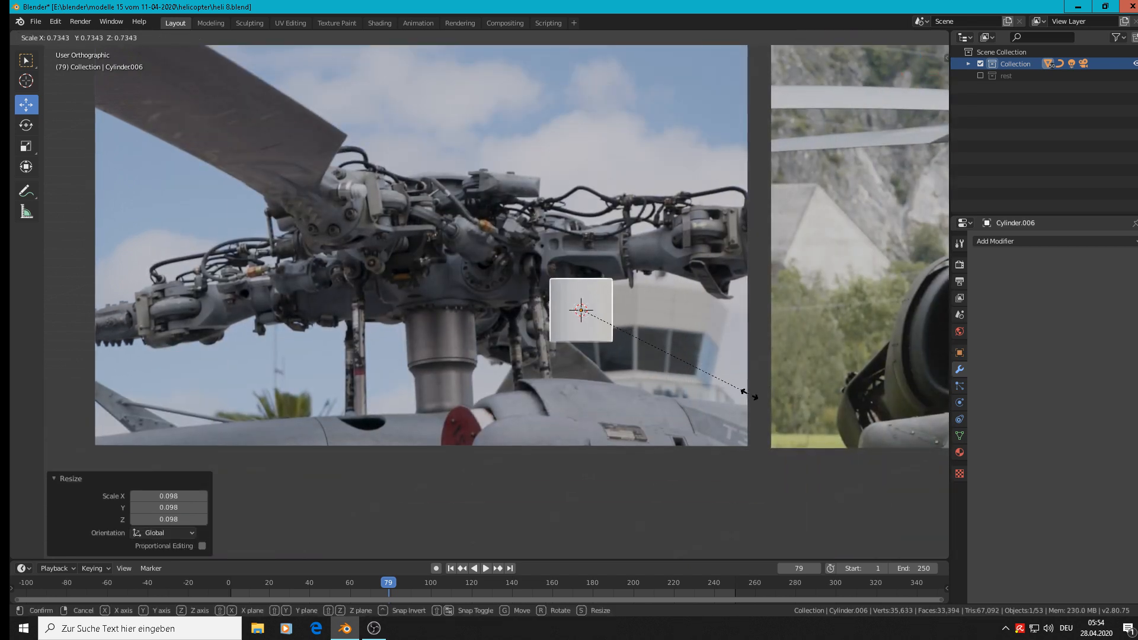
click(741, 393)
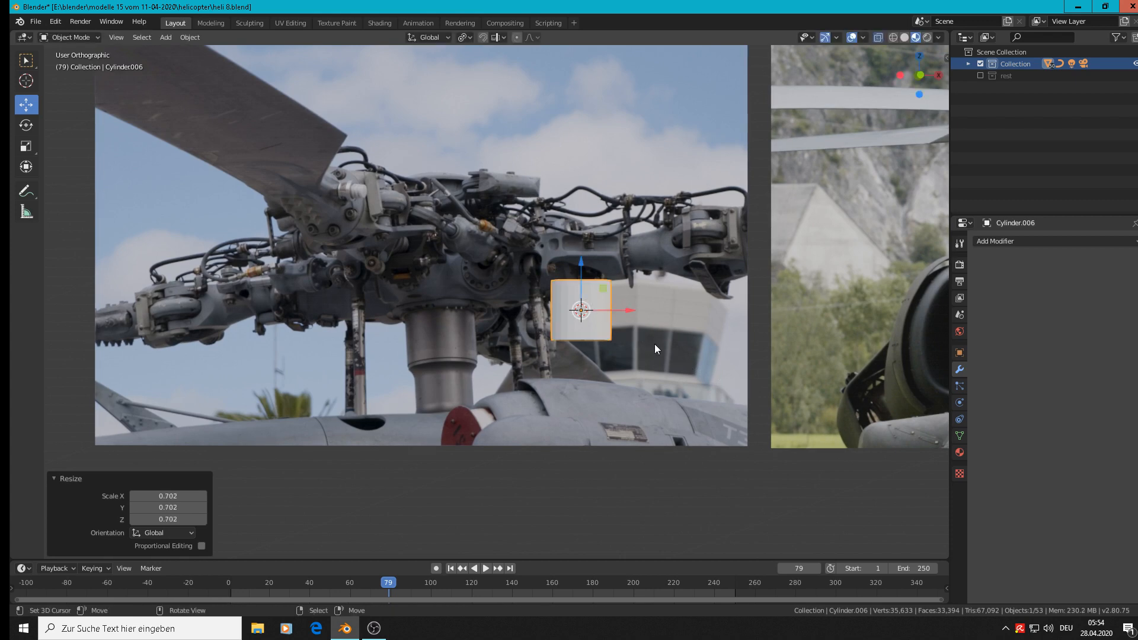
Extrude the cylinder's bottom ring in Edit Mode, lower it 0.0134 m and scale it to 0.808 for a tapered shoulder.
scroll(608, 371, up, 3)
key(Tab)
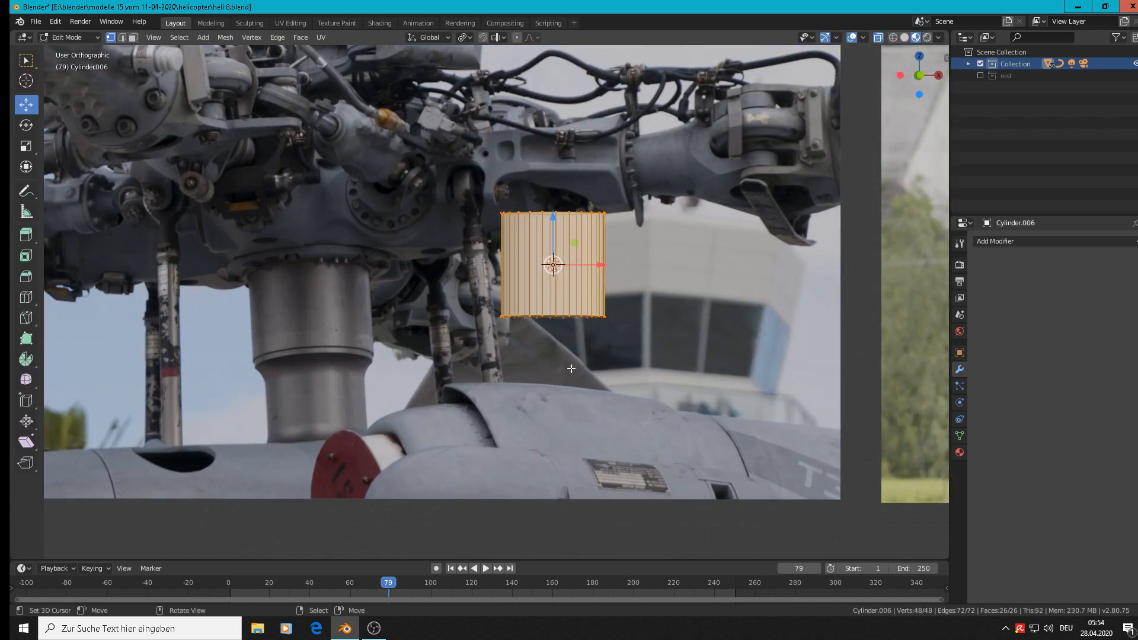
alt+click(554, 316)
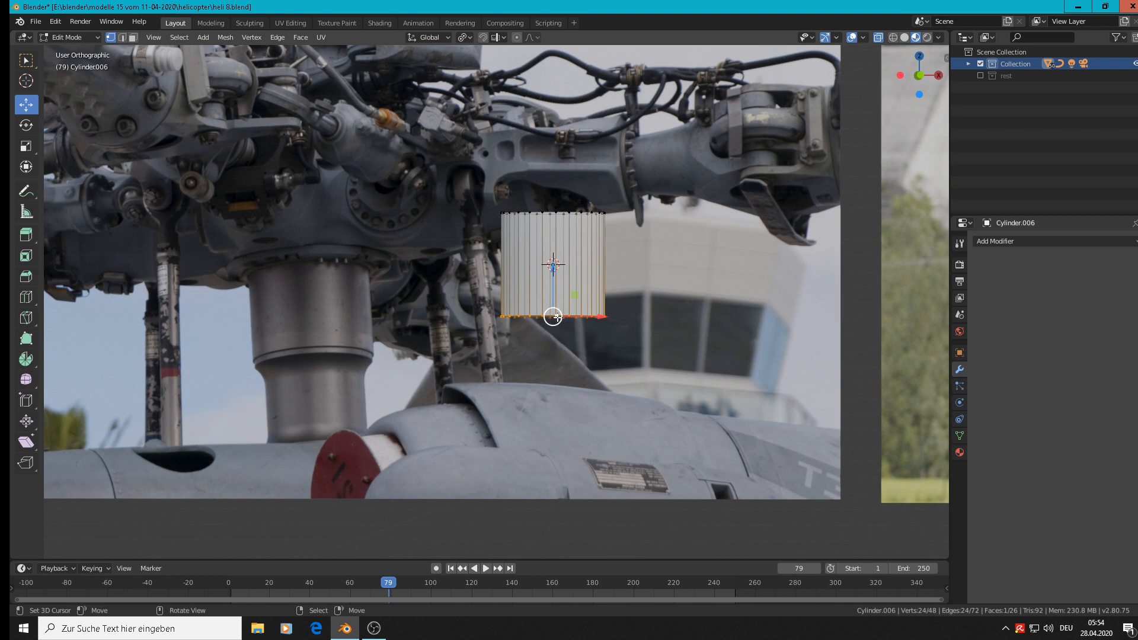
key(e)
right_click(557, 318)
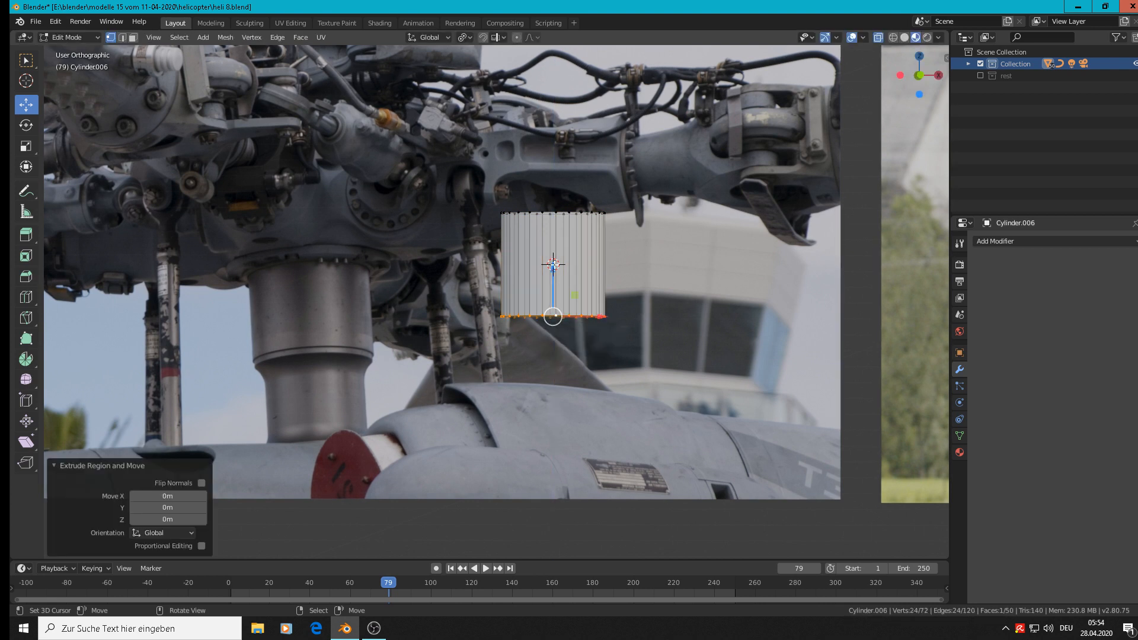
drag(554, 265, 555, 274)
key(s)
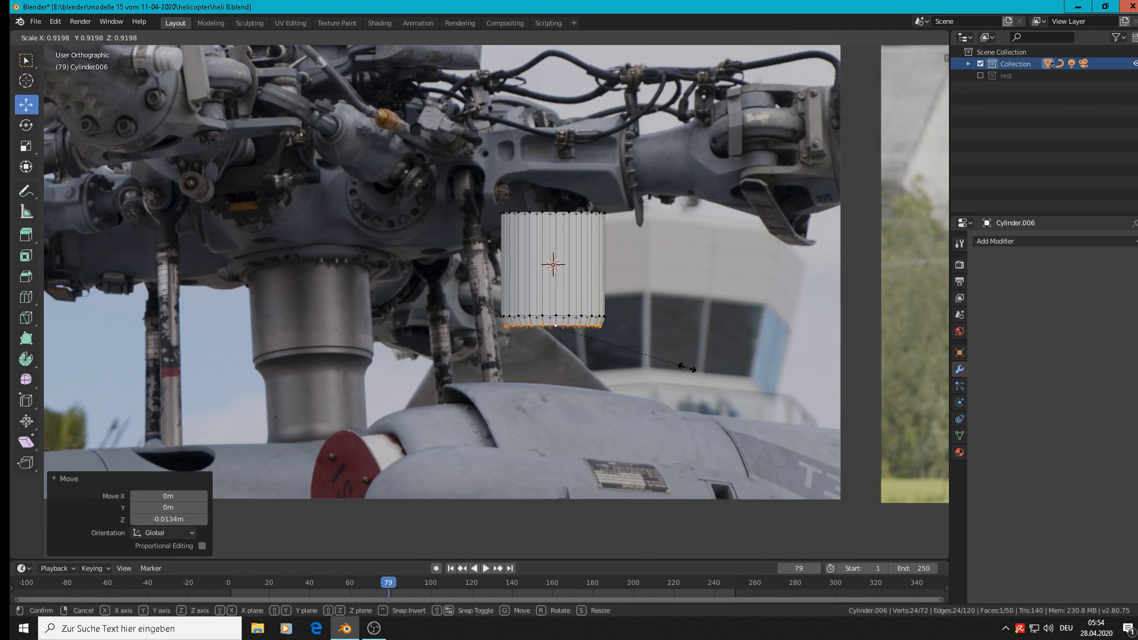
click(669, 368)
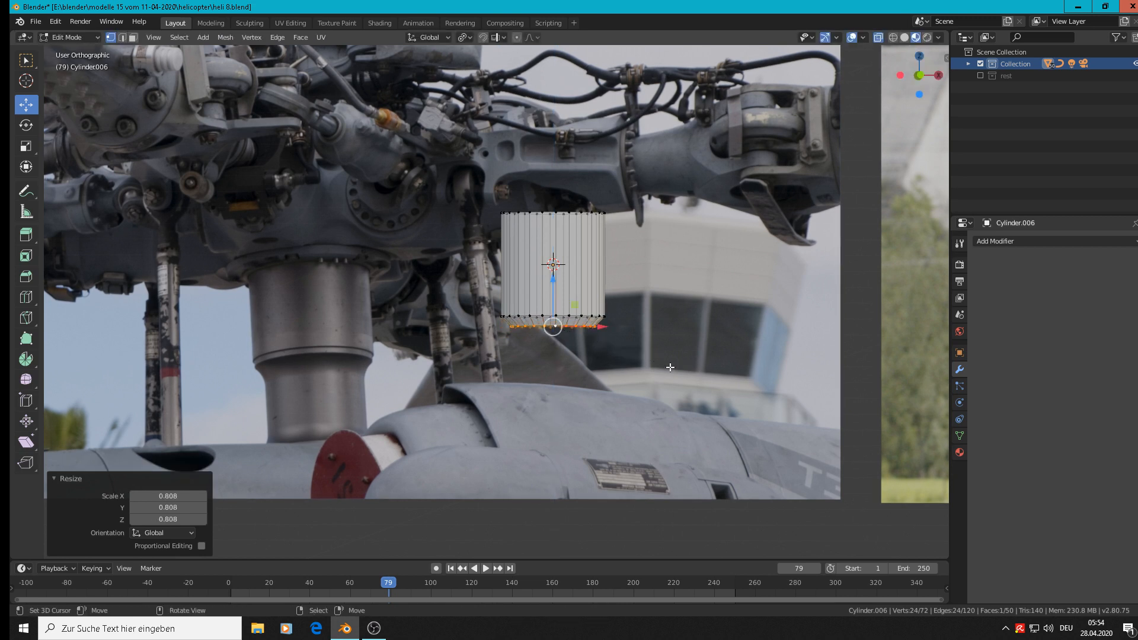
Extrude the narrowed bottom ring straight down by 0.0928 m to form the lower mast section.
key(e)
right_click(563, 362)
drag(553, 298, 545, 362)
Extrude the lower section's bottom ring in place and scale it outward by 1.255 to start a flange.
scroll(545, 362, down, 5)
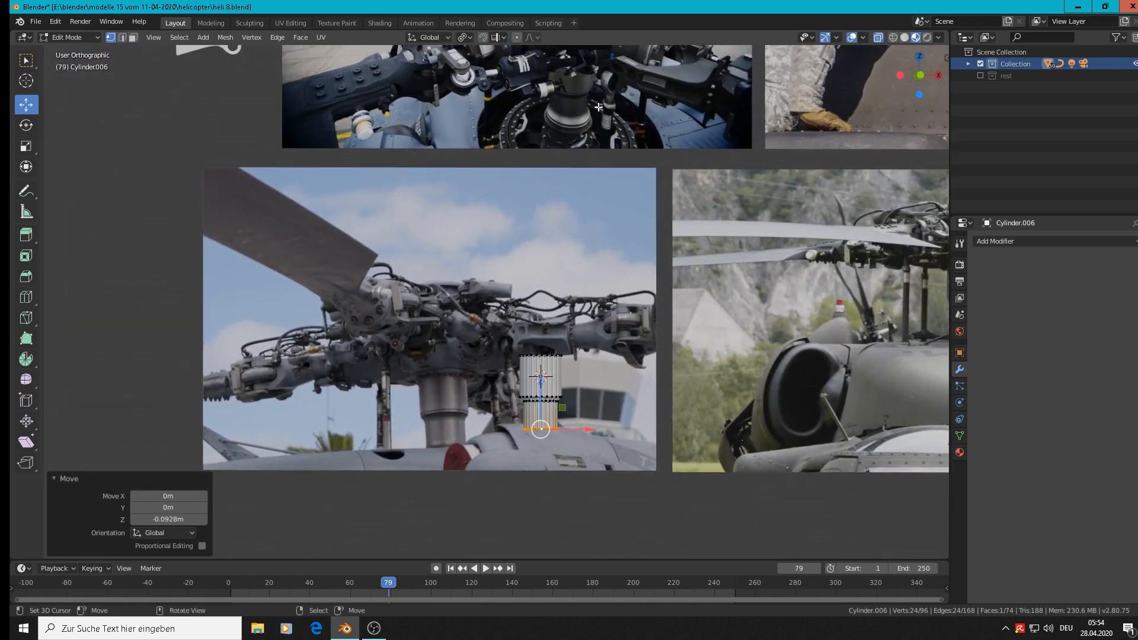
scroll(593, 115, up, 2)
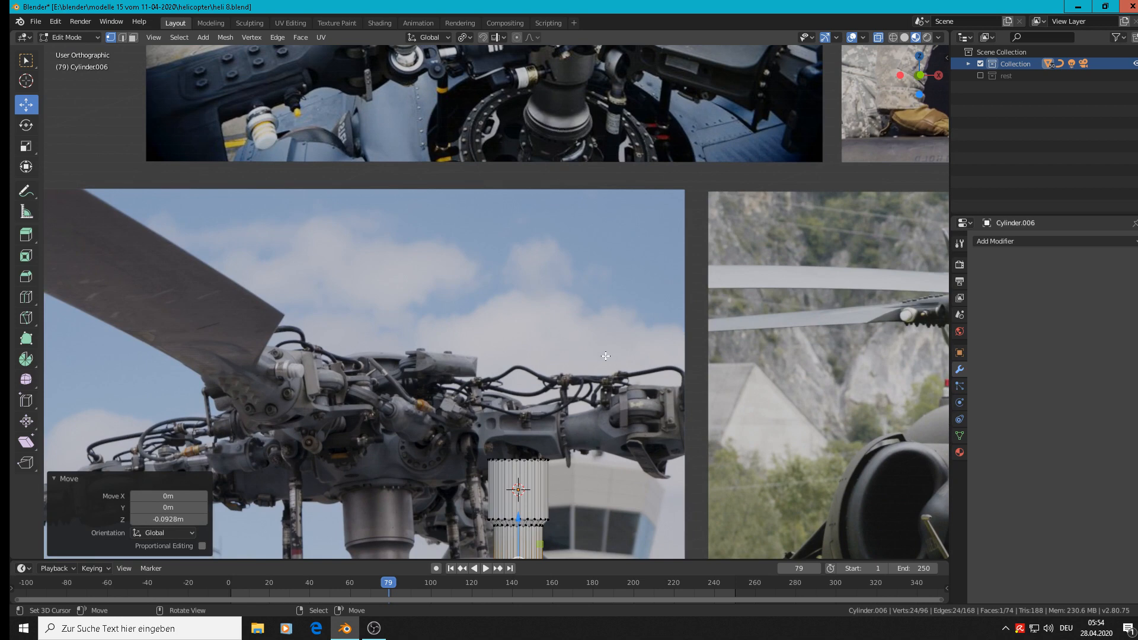
scroll(605, 355, down, 2)
scroll(605, 362, up, 2)
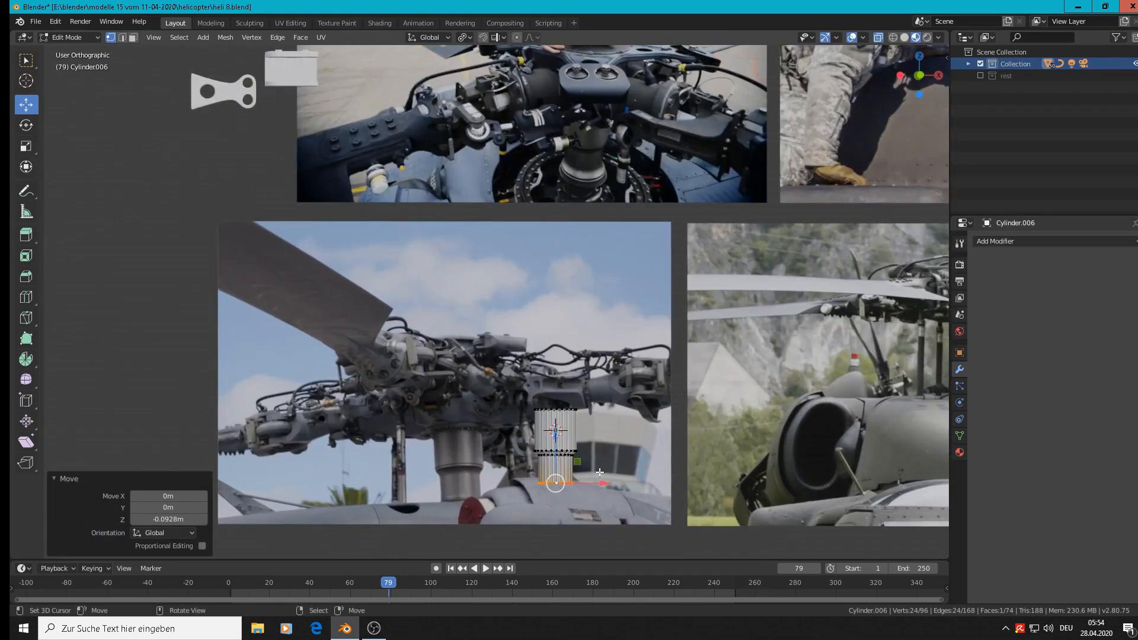
key(e)
key(s)
click(619, 501)
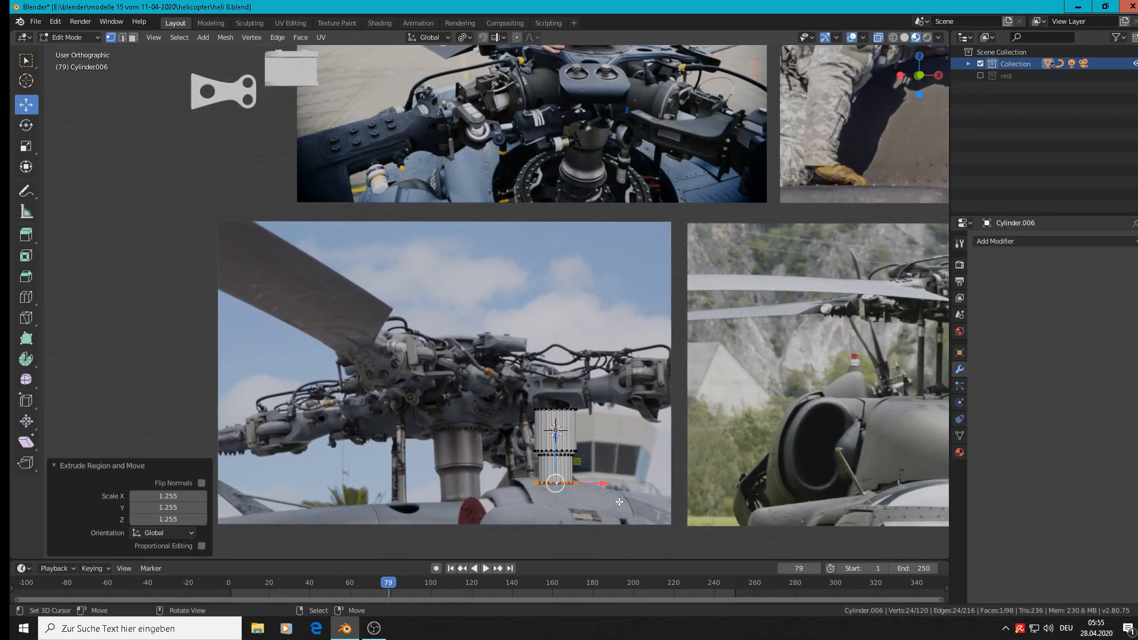
Extrude the widened flange ring and move it down 0.00196 m along the Z axis.
key(e)
right_click(615, 501)
key(g)
key(z)
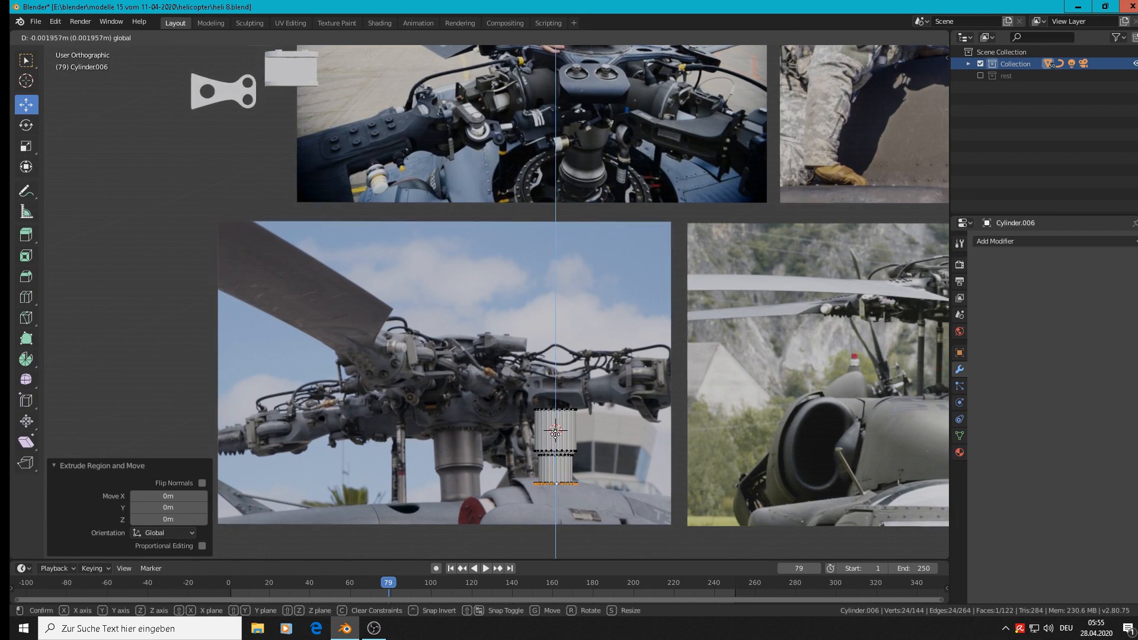
click(556, 440)
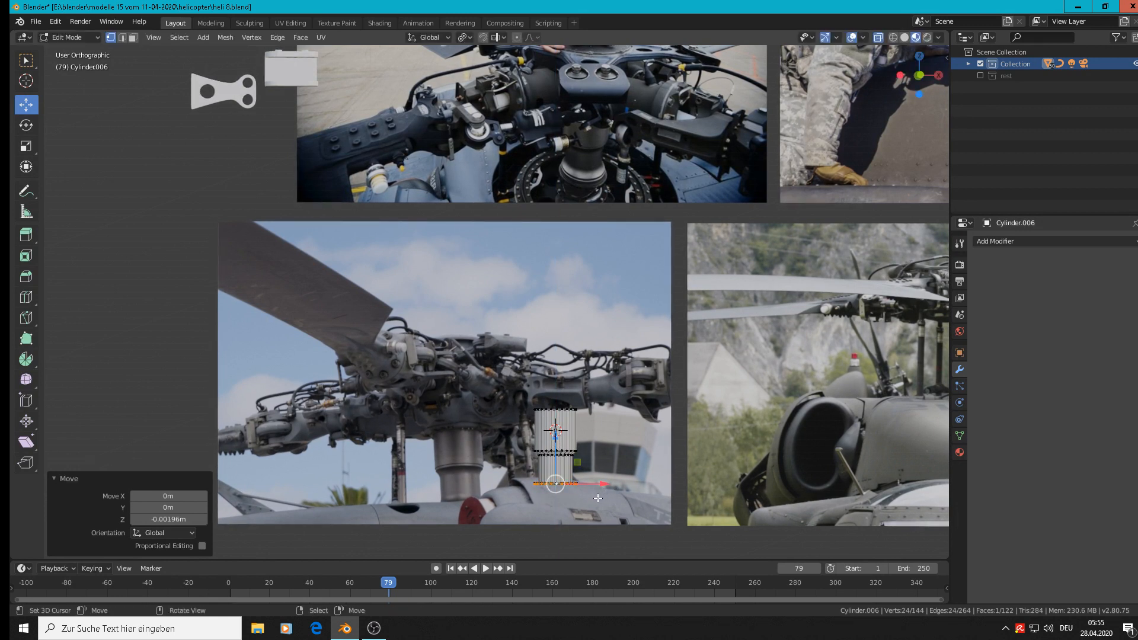
Lower the flange's bottom ring by 0.00874 m and extrude a new ring from it, scaled outward by about 1.14.
scroll(593, 498, up, 5)
scroll(561, 450, up, 2)
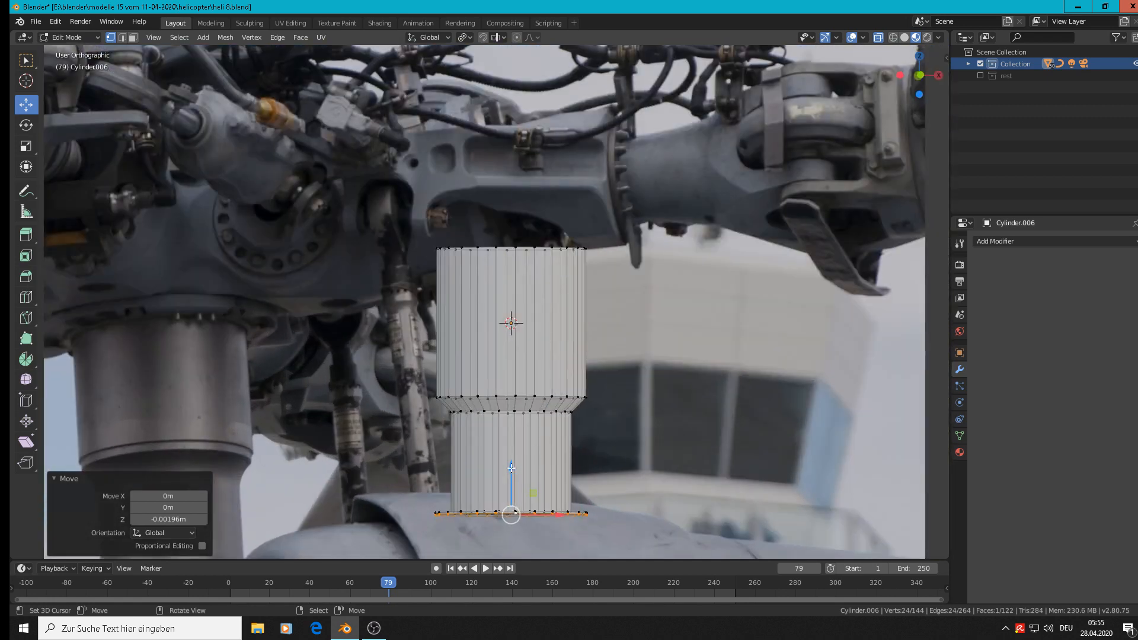
key(e)
click(630, 554)
key(s)
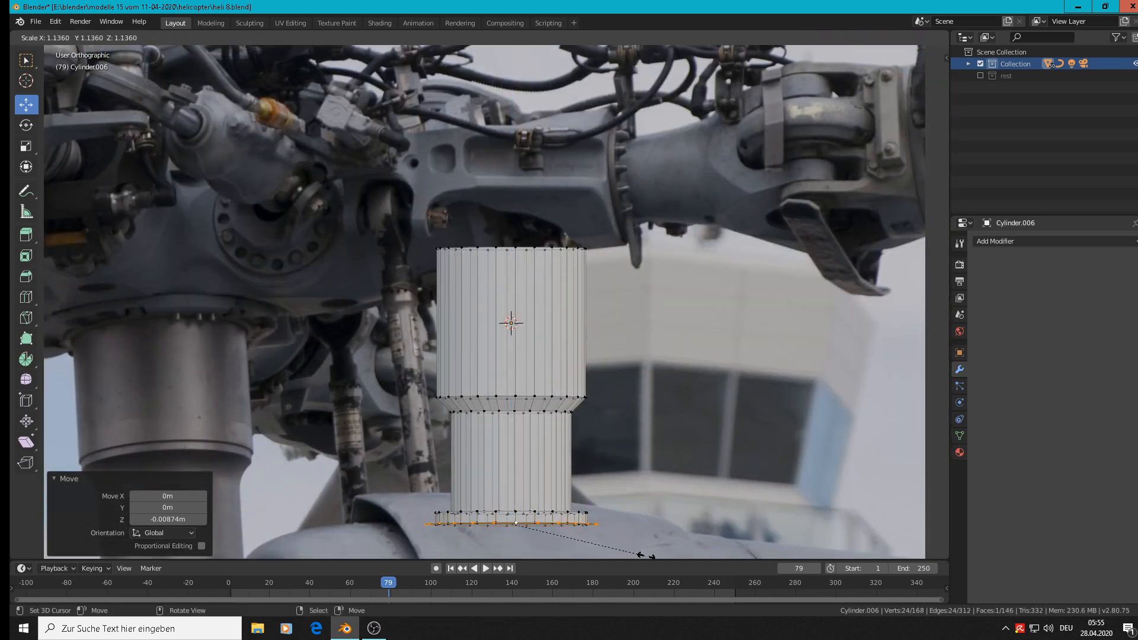
click(637, 555)
drag(513, 481, 513, 495)
key(s)
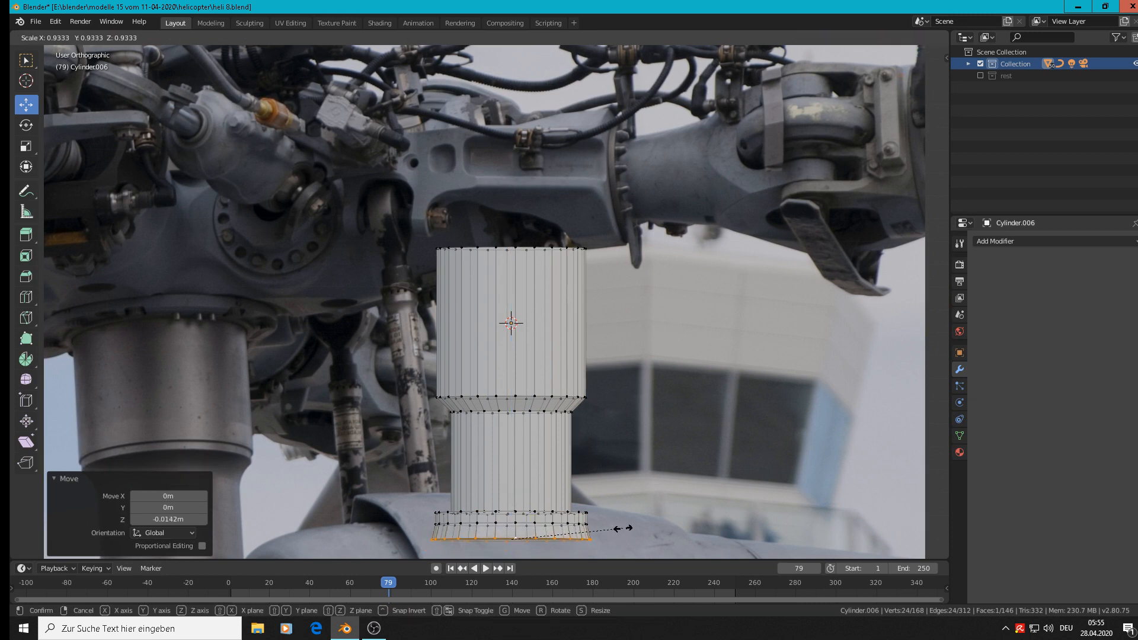
key(Escape)
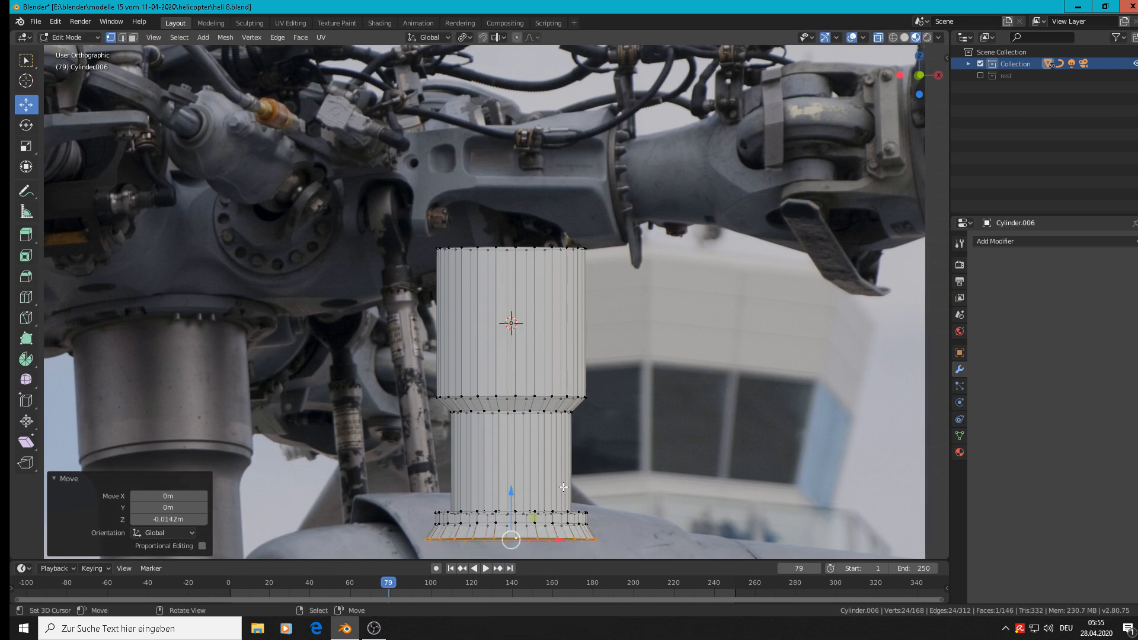
Extrude the widest flange ring straight down by 0.018 m to form a second flange step.
mouse_move(513, 500)
mouse_down()
mouse_move(516, 484)
mouse_move(512, 504)
mouse_up()
key(e)
click(517, 485)
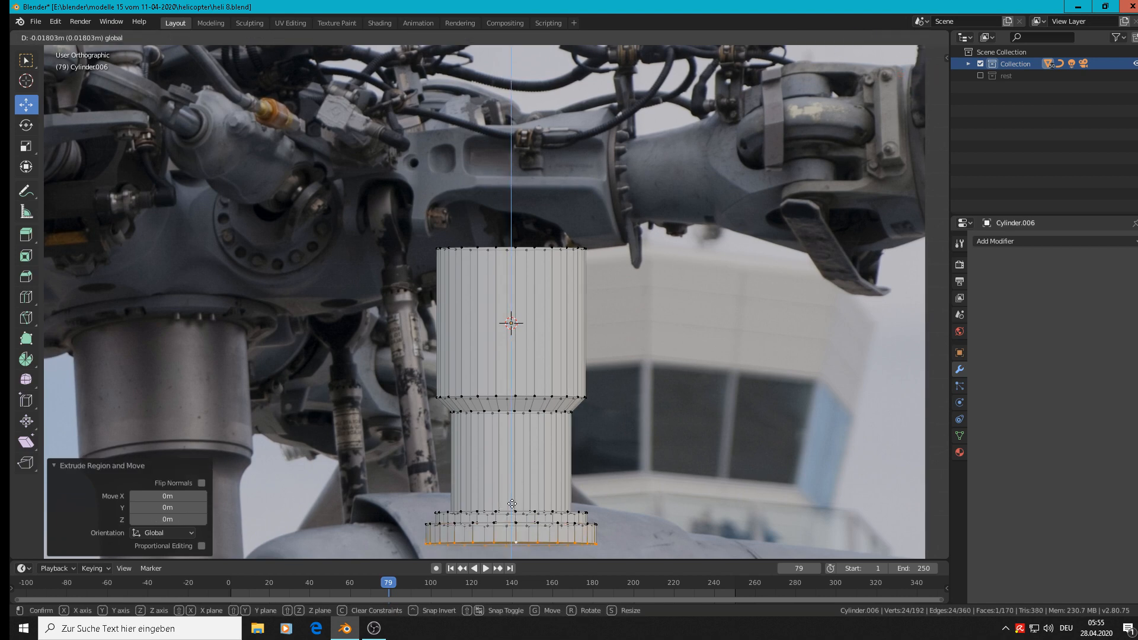
Extrude the flange's bottom ring in place and scale it inward to about 0.62.
scroll(516, 495, down, 4)
shift+middle_drag(643, 346, 454, 181)
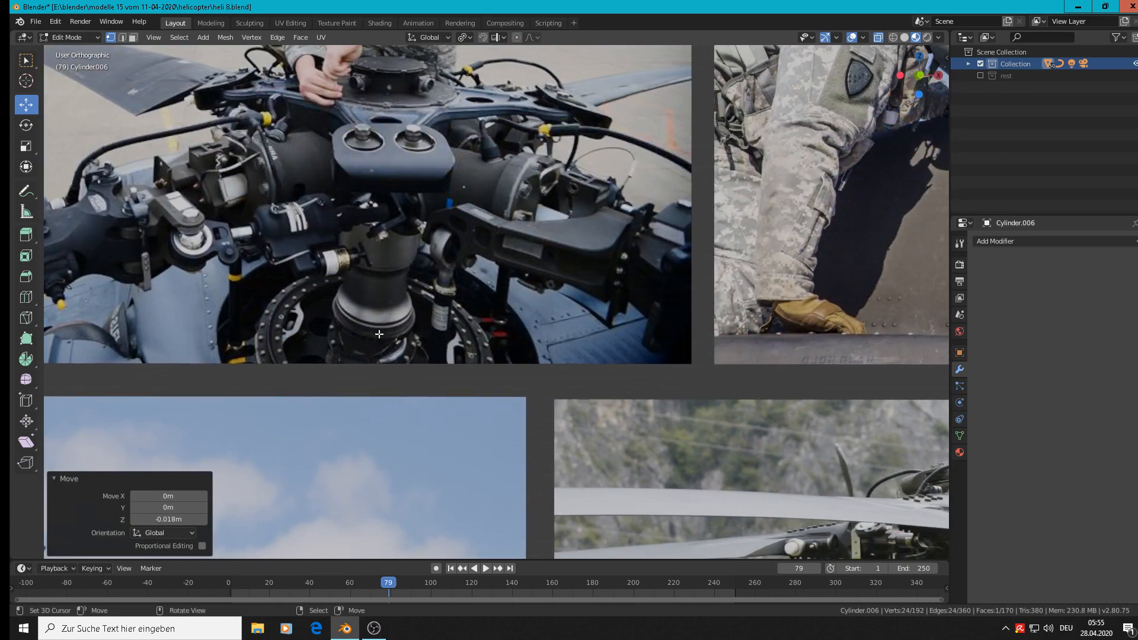
shift+middle_drag(386, 393, 641, 93)
shift+middle_drag(582, 480, 667, 269)
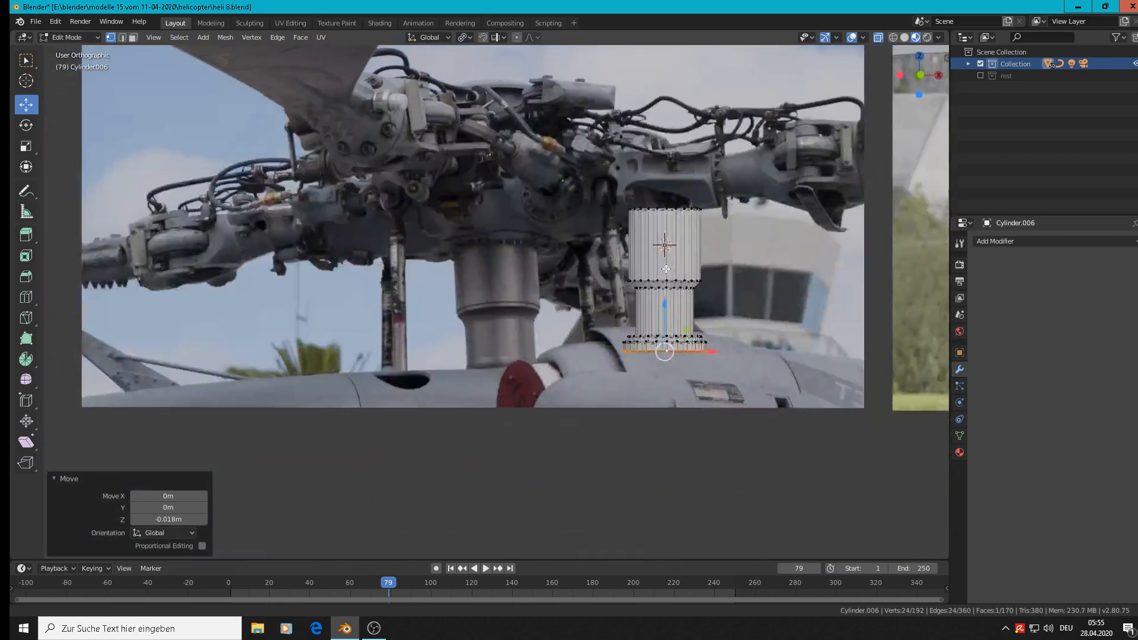
scroll(666, 269, up, 6)
key(e)
key(s)
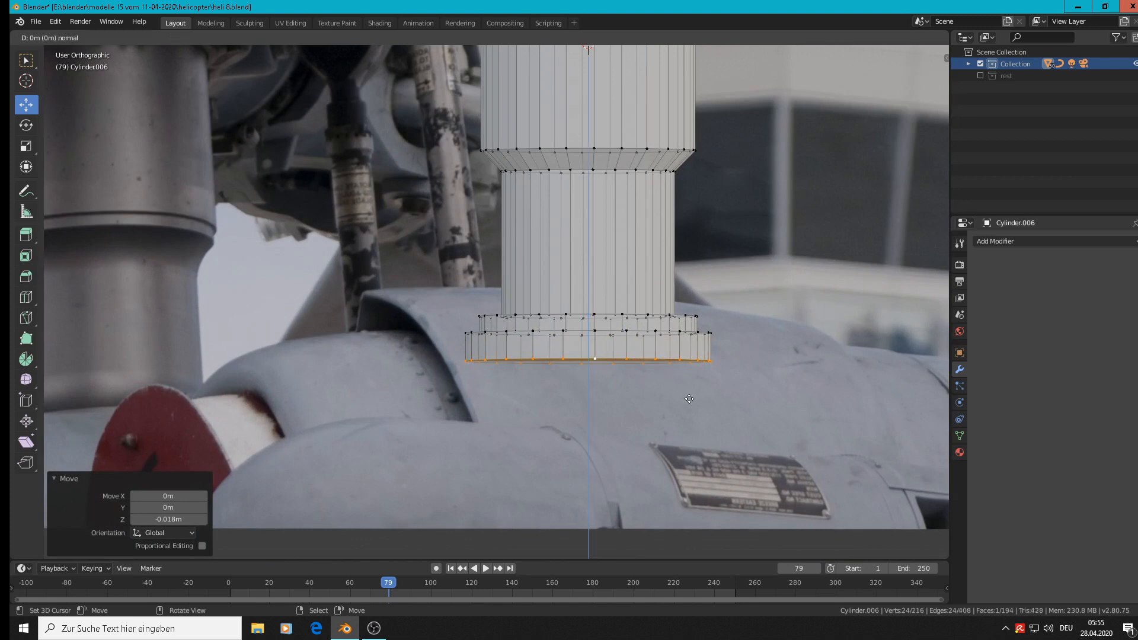
click(652, 378)
key(g)
key(z)
click(593, 336)
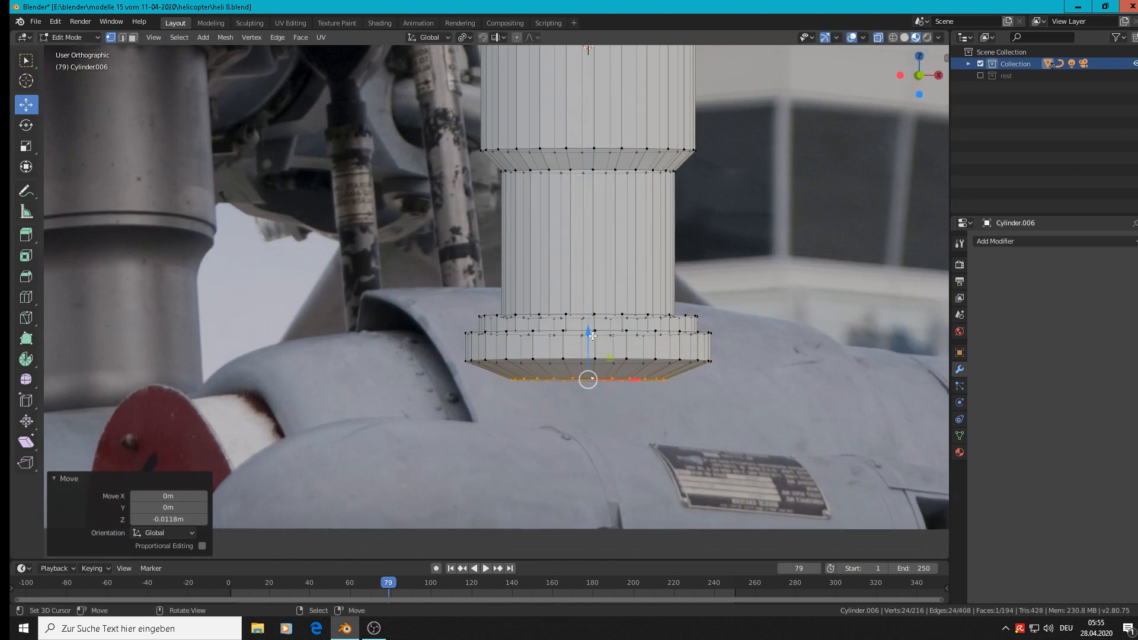
key(ctrl+z)
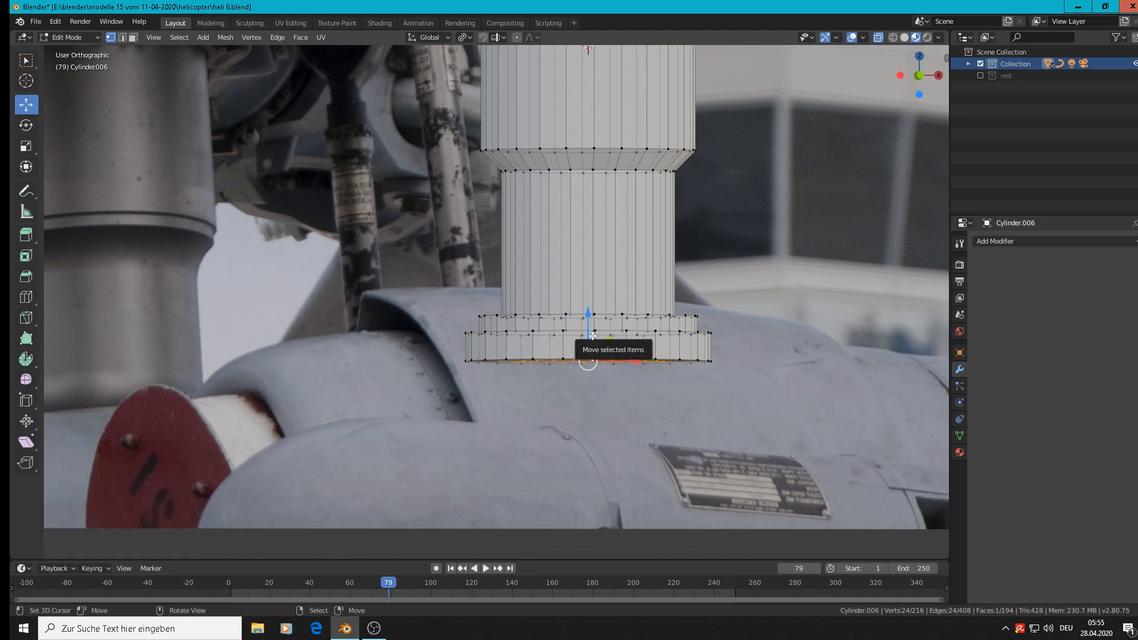
Extrude the inset ring down about 0.06 m along Z as a straight stub below the flange, and return to Object Mode.
key(e)
click(593, 336)
key(g)
key(z)
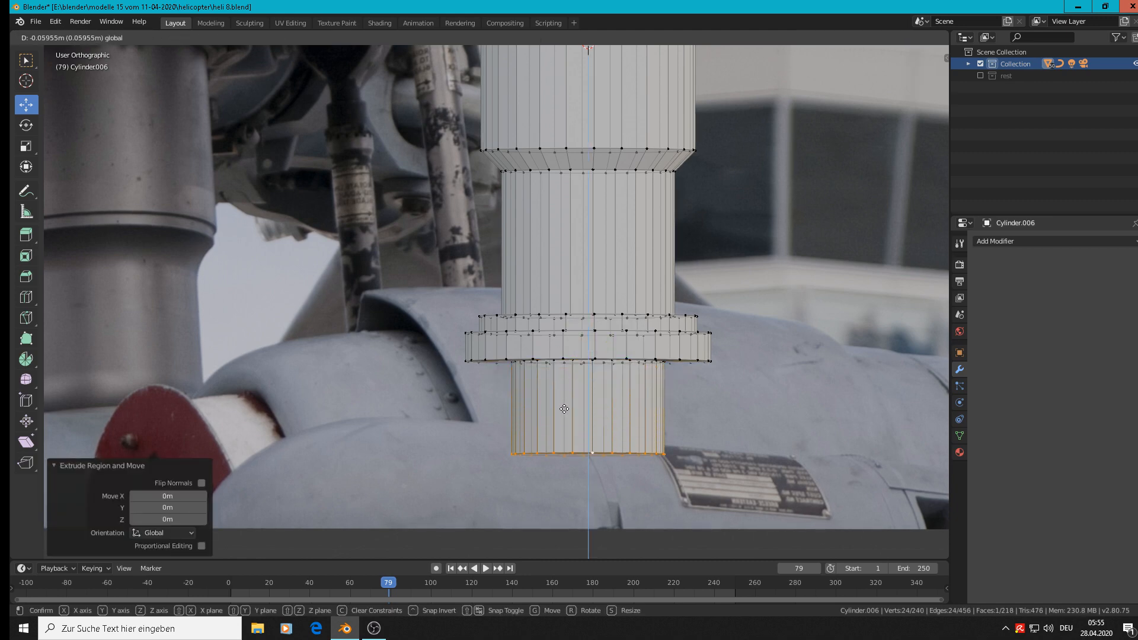
click(564, 396)
scroll(565, 397, down, 6)
key(Tab)
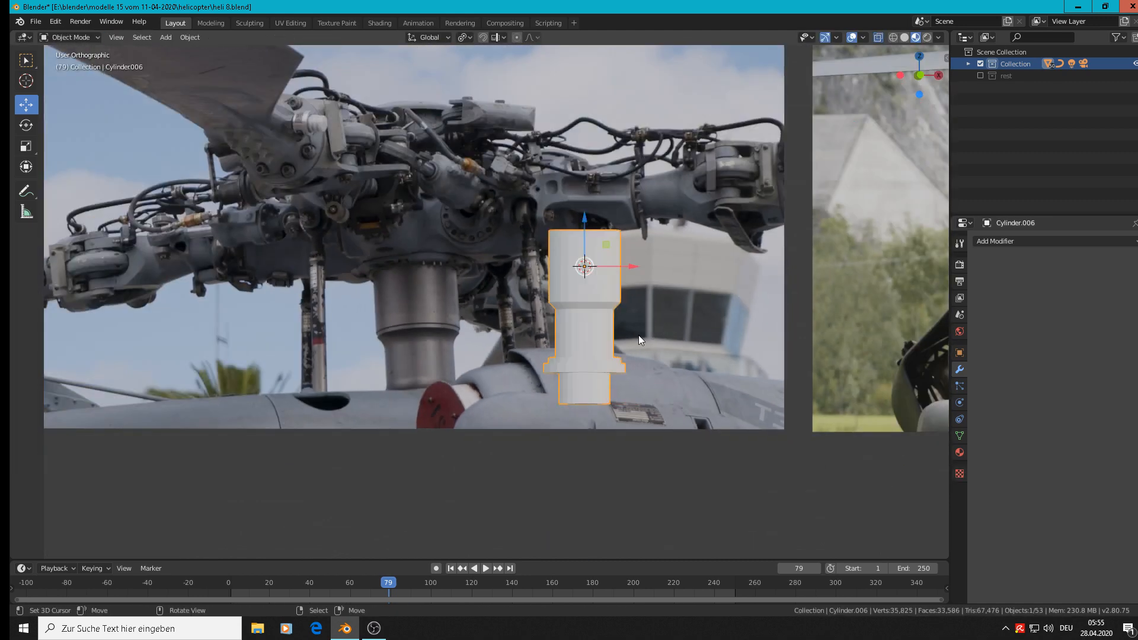
Apply smooth shading to the whole rotor mast.
scroll(639, 335, down, 2)
shift+middle_drag(442, 330, 432, 329)
shift+middle_drag(211, 335, 206, 320)
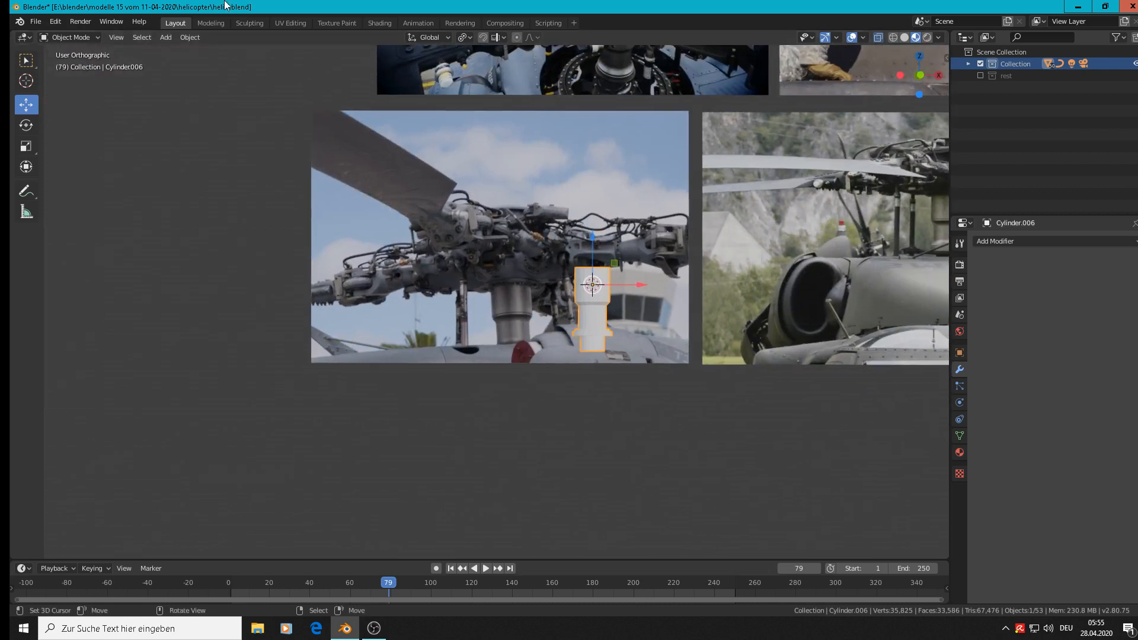
click(187, 38)
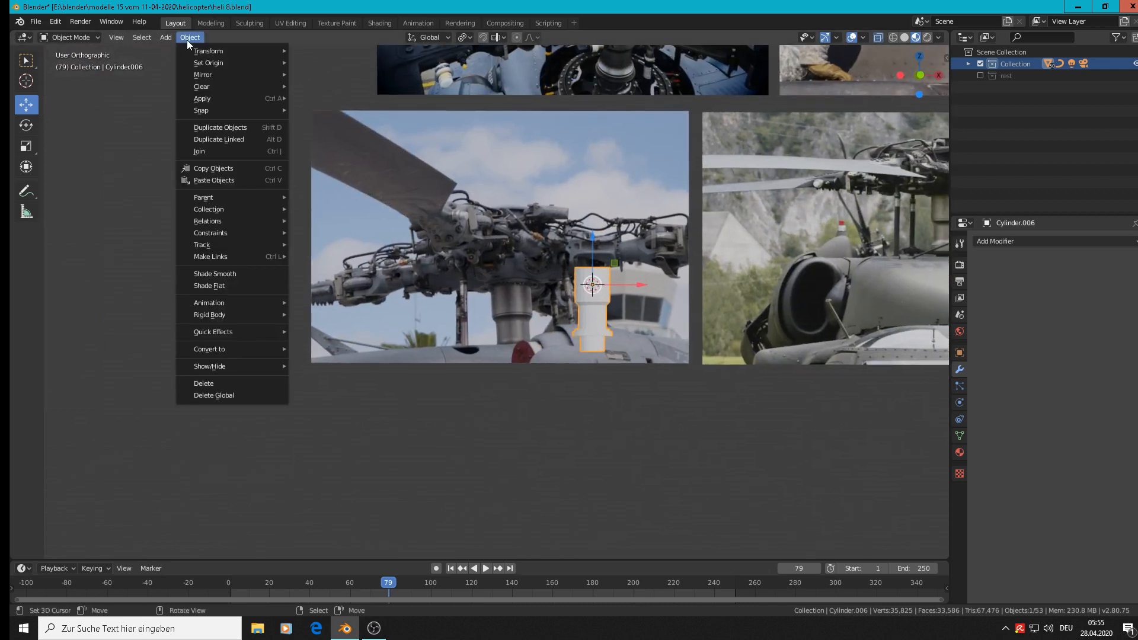
click(235, 273)
scroll(652, 299, up, 2)
scroll(638, 302, up, 3)
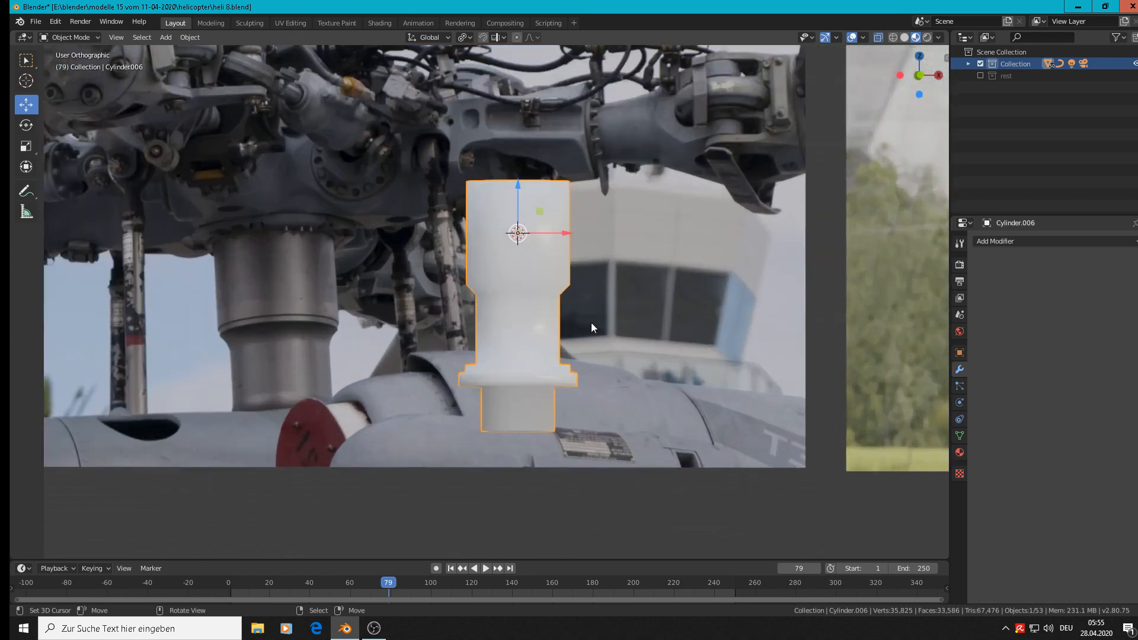
Cut an edge loop around the stub below the flange and slide it close to the bottom edge, factor about -0.89.
key(Tab)
key(ctrl+r)
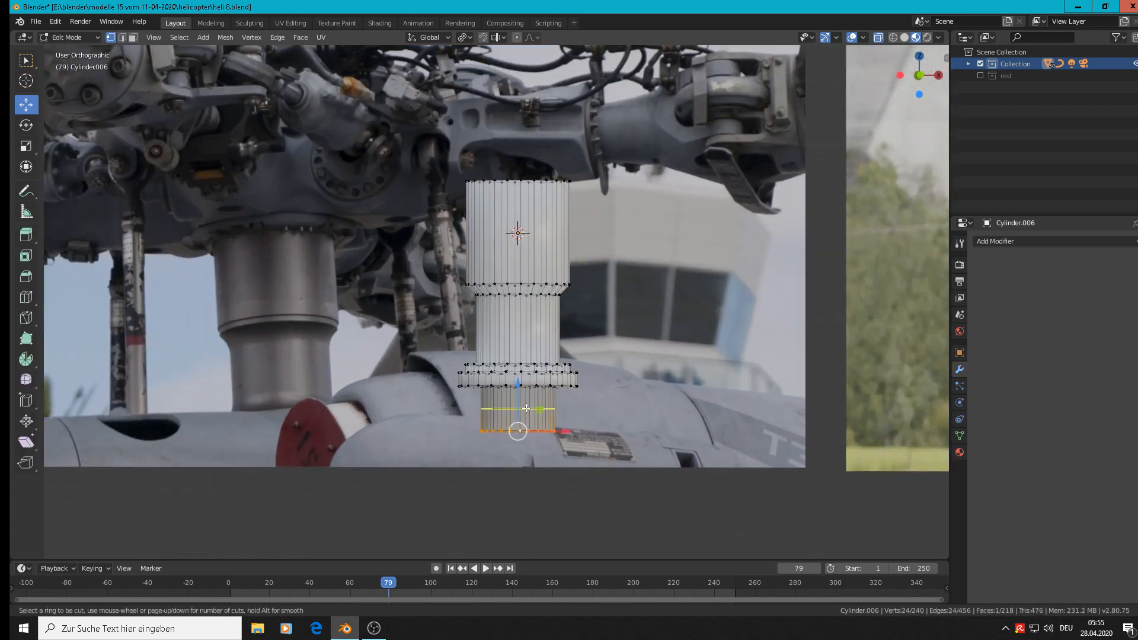
click(526, 409)
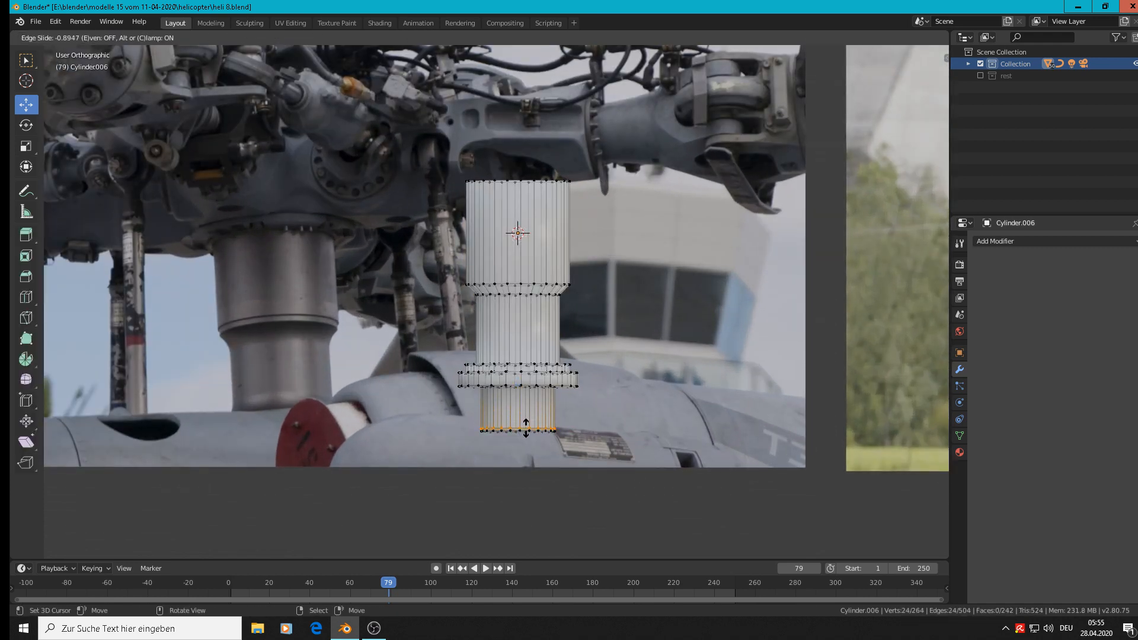
click(526, 425)
scroll(518, 425, down, 3)
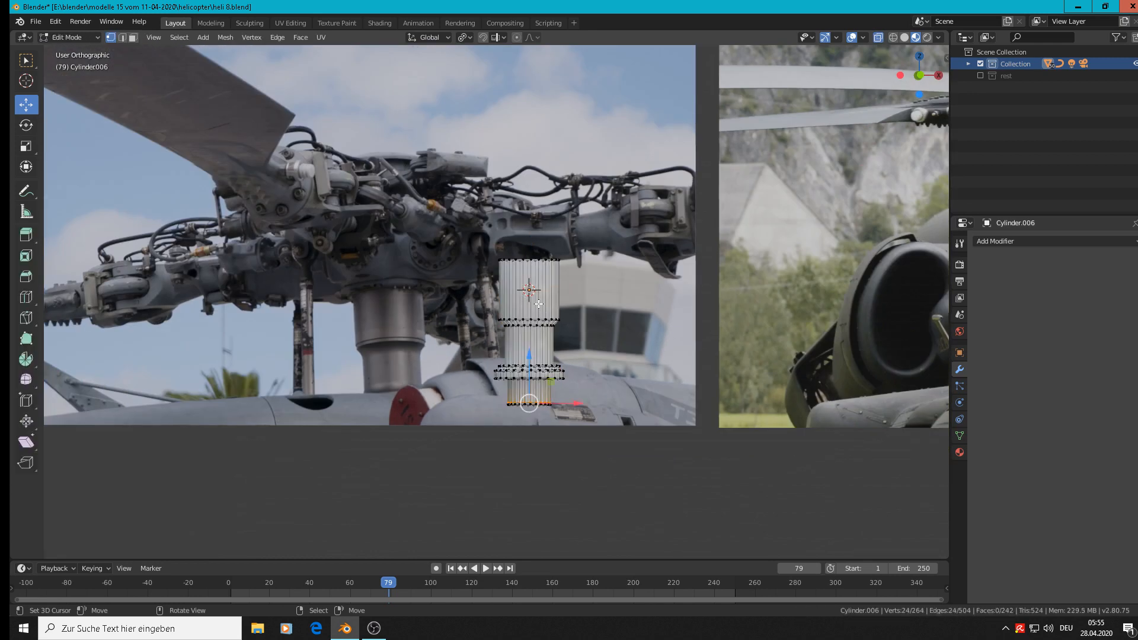
scroll(538, 304, up, 3)
middle_drag(538, 304, 583, 353)
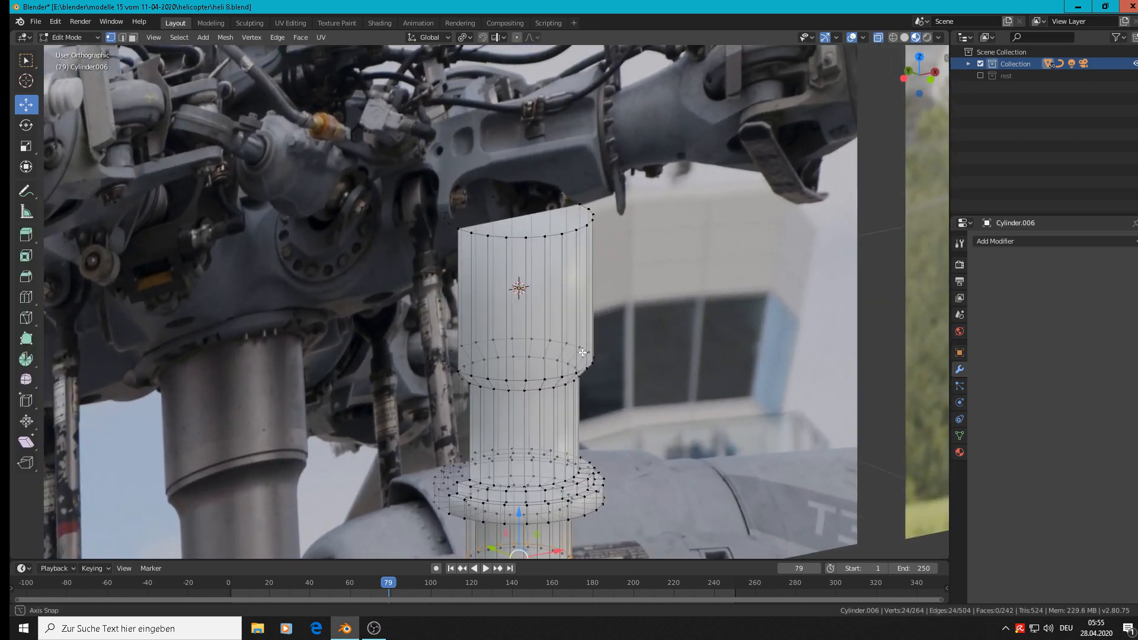
Try selecting every second vertex of the whole mast with Checker Deselect.
key(Tab)
scroll(573, 364, down, 3)
drag(524, 334, 630, 378)
key(Tab)
scroll(665, 400, up, 3)
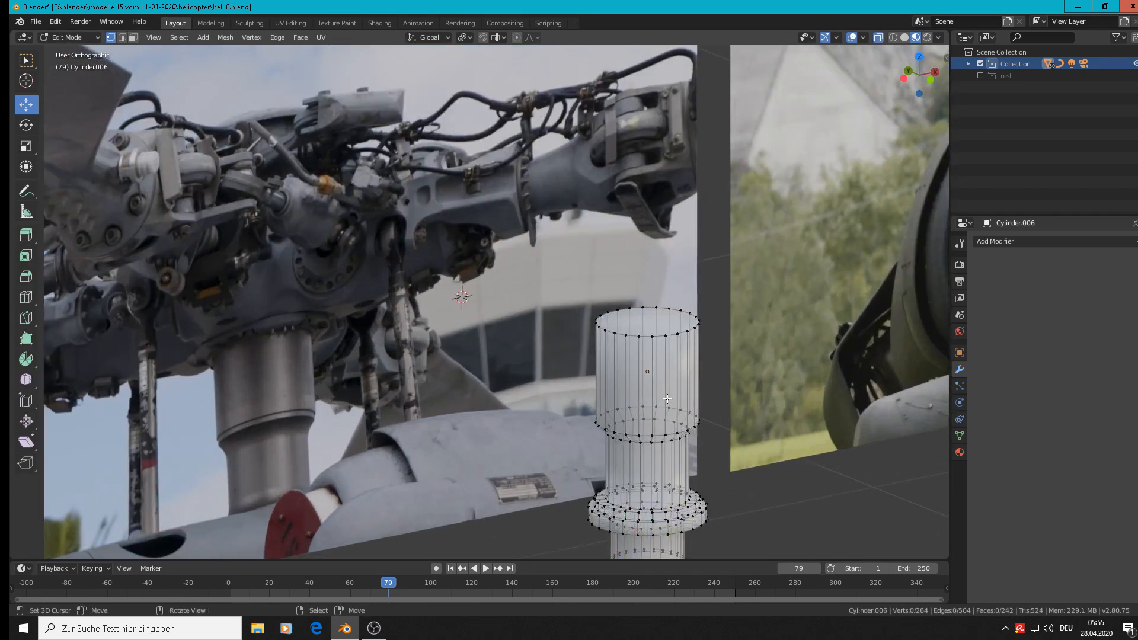
key(a)
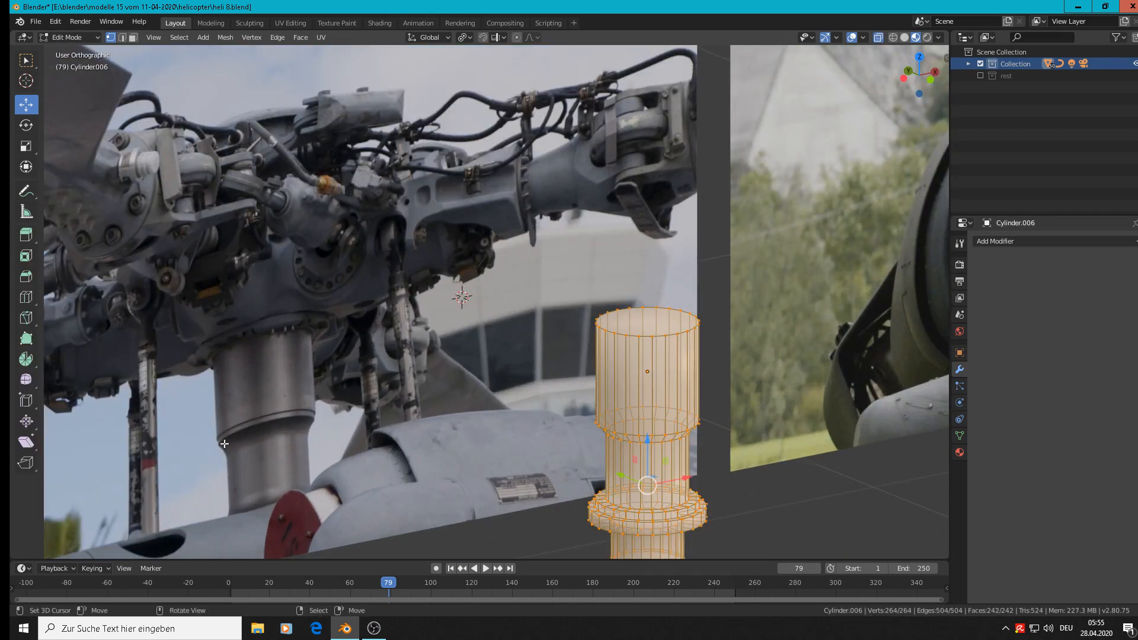
click(186, 39)
mouse_move(211, 224)
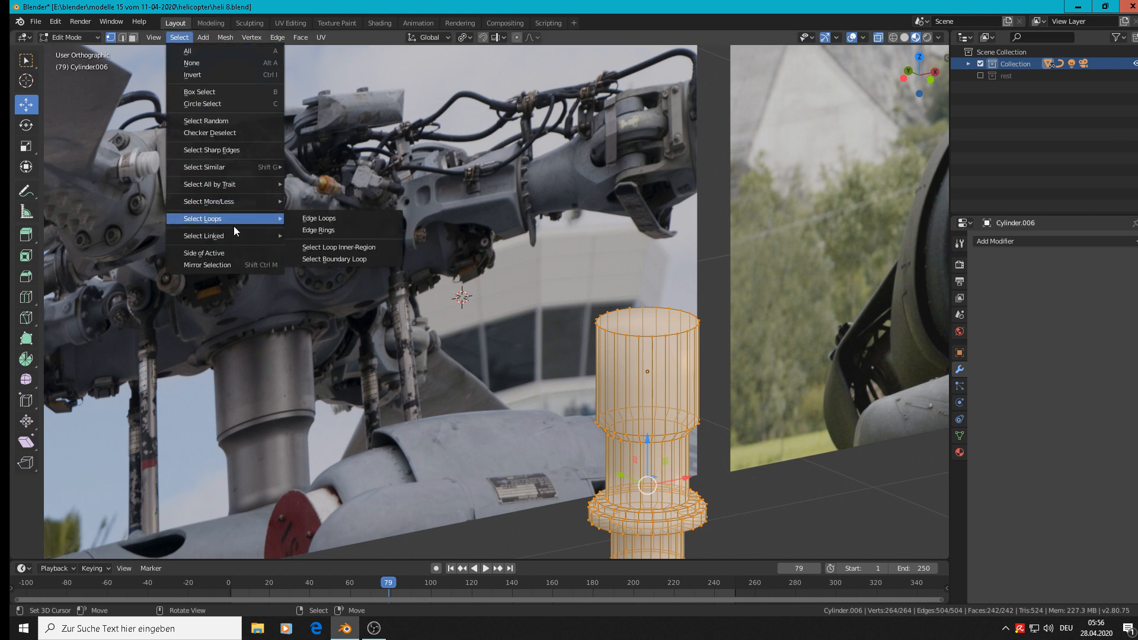
click(231, 128)
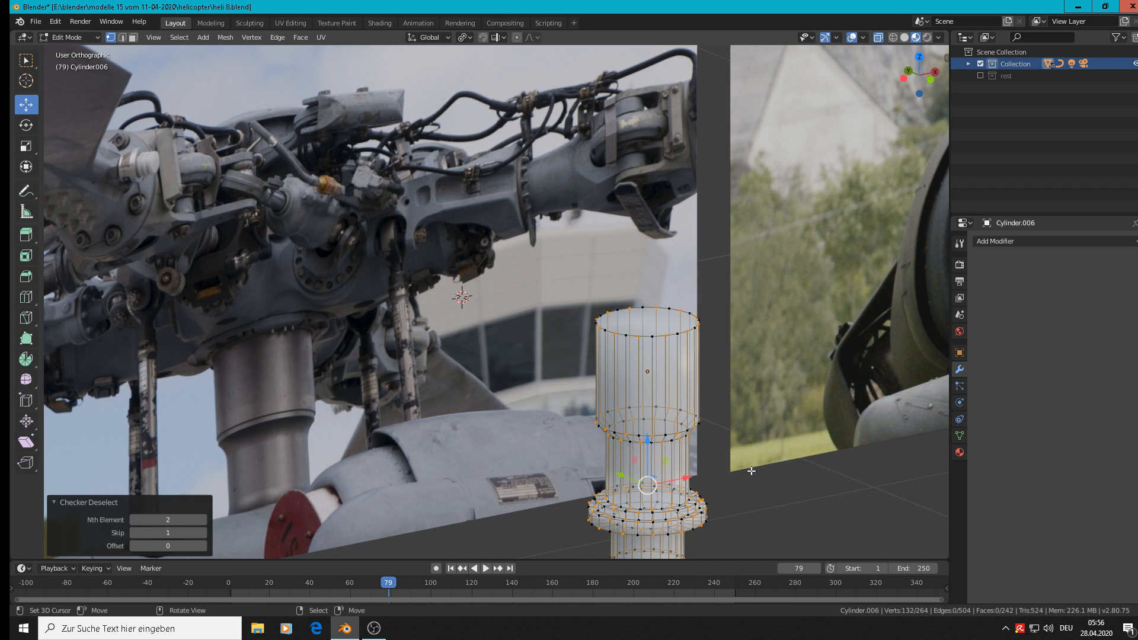
shift+middle_drag(464, 469, 435, 281)
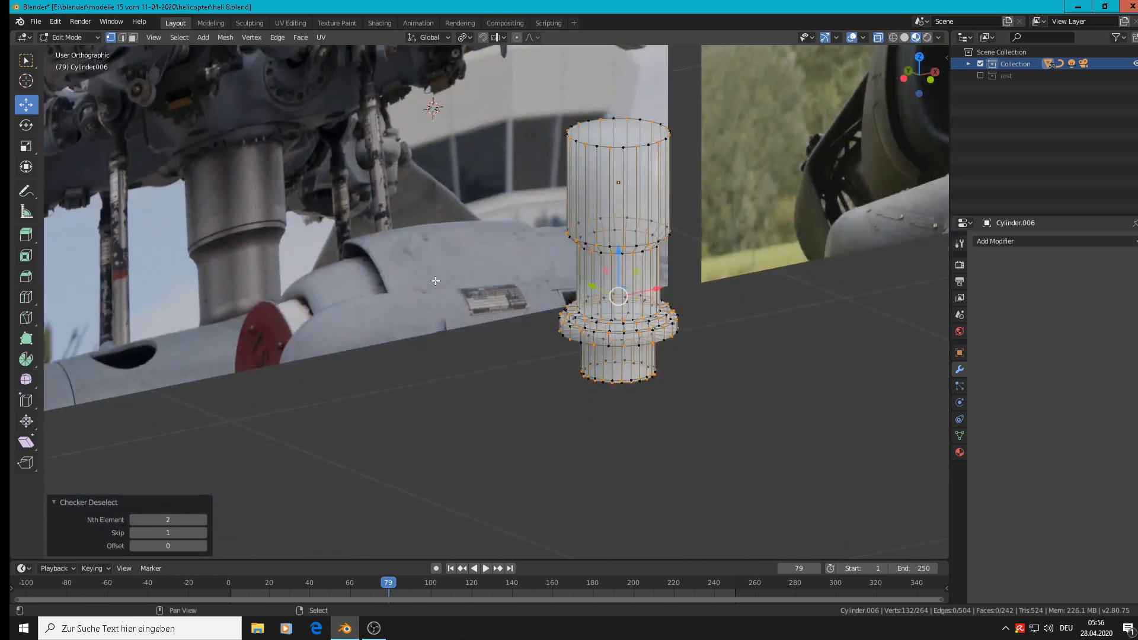
Set Checker Deselect to Nth Element 7, Skip 3 and Offset 3, and return to Object Mode.
click(203, 534)
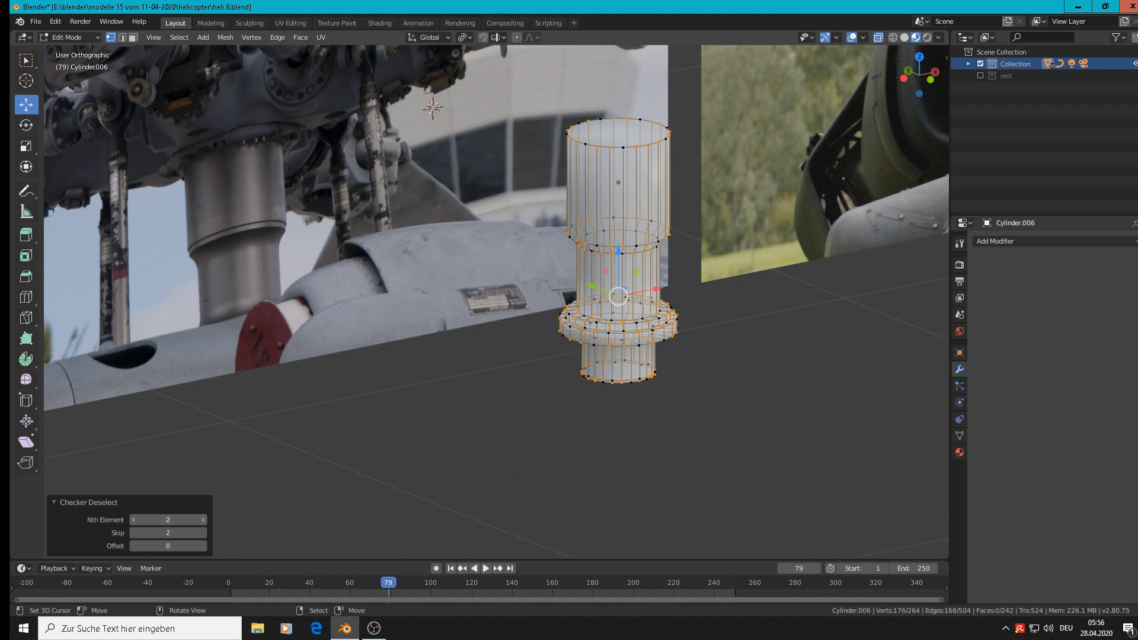
click(206, 520)
click(203, 520)
click(204, 519)
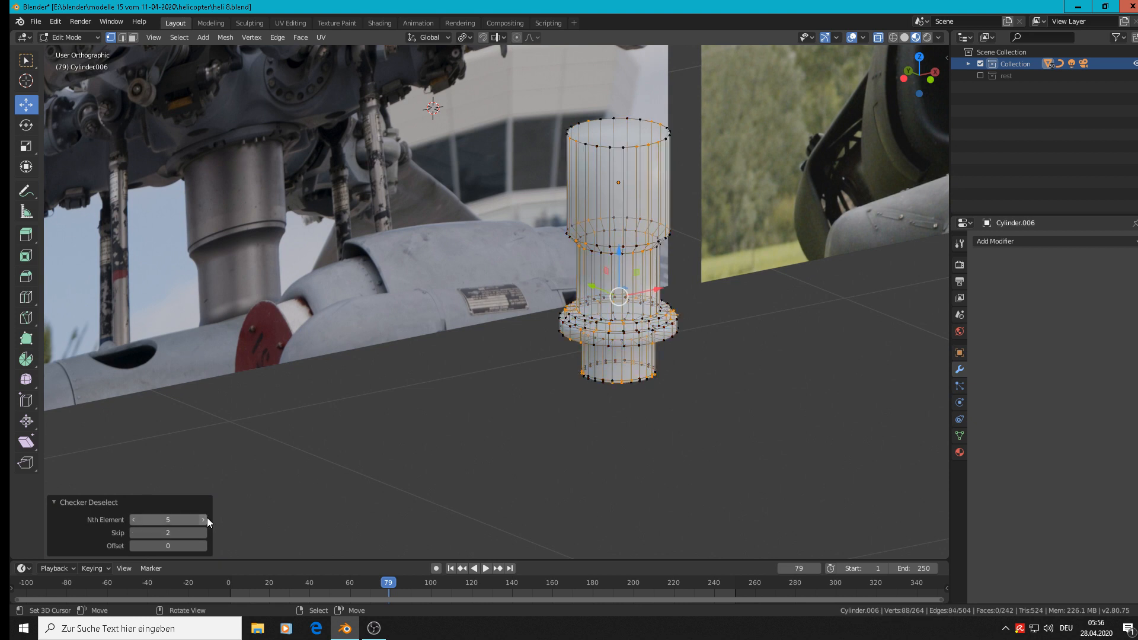
click(204, 520)
click(203, 519)
click(203, 533)
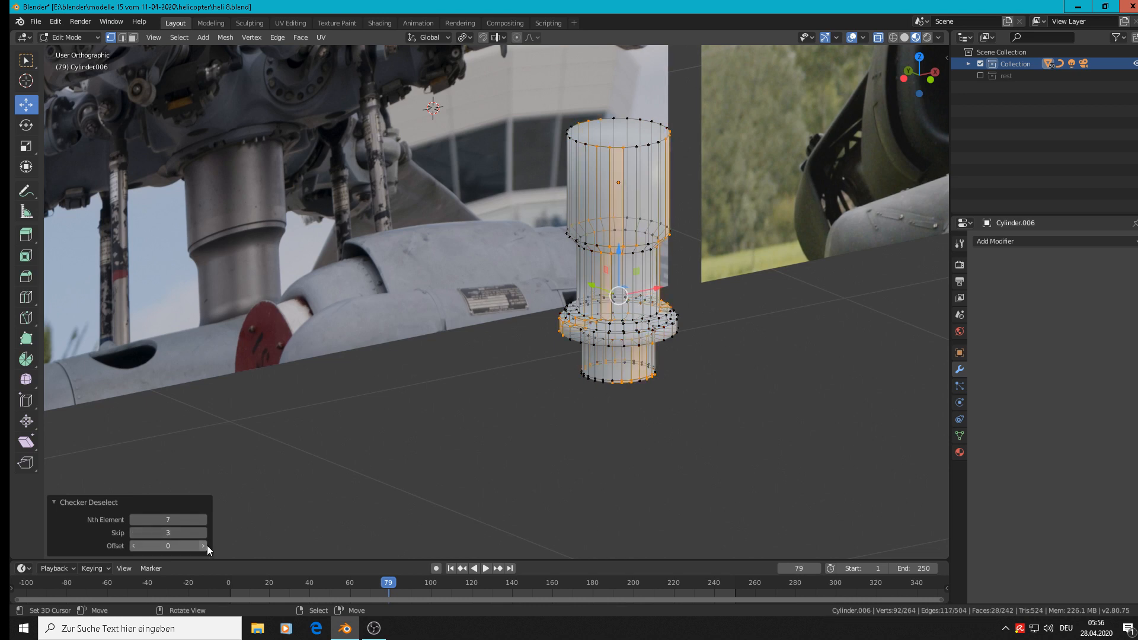
click(203, 546)
click(204, 546)
click(204, 546)
click(230, 532)
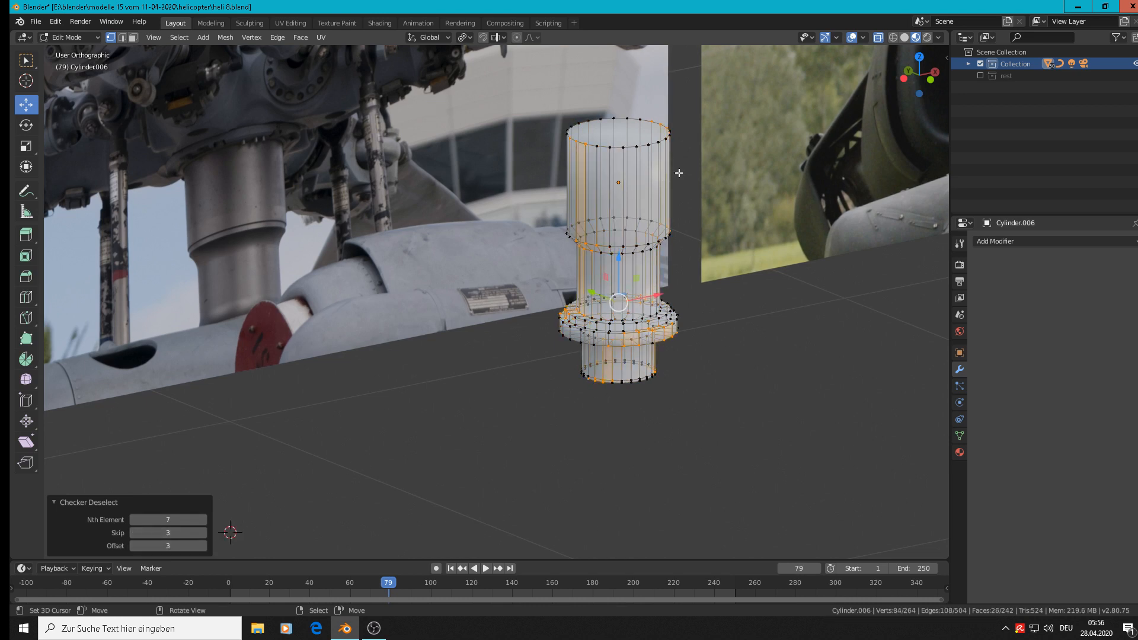
key(Tab)
key(Tab)
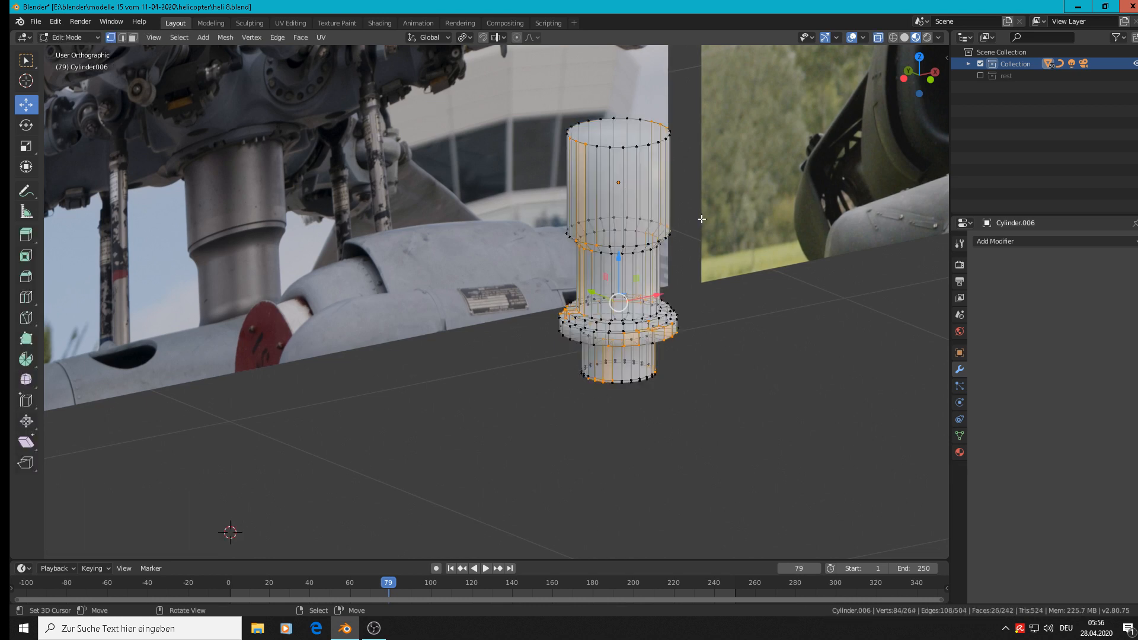
key(Tab)
In front view, move the mast -1.25 m in X and 1 m in Z beside the other modelled parts, and scale it to 0.612.
scroll(702, 219, down, 6)
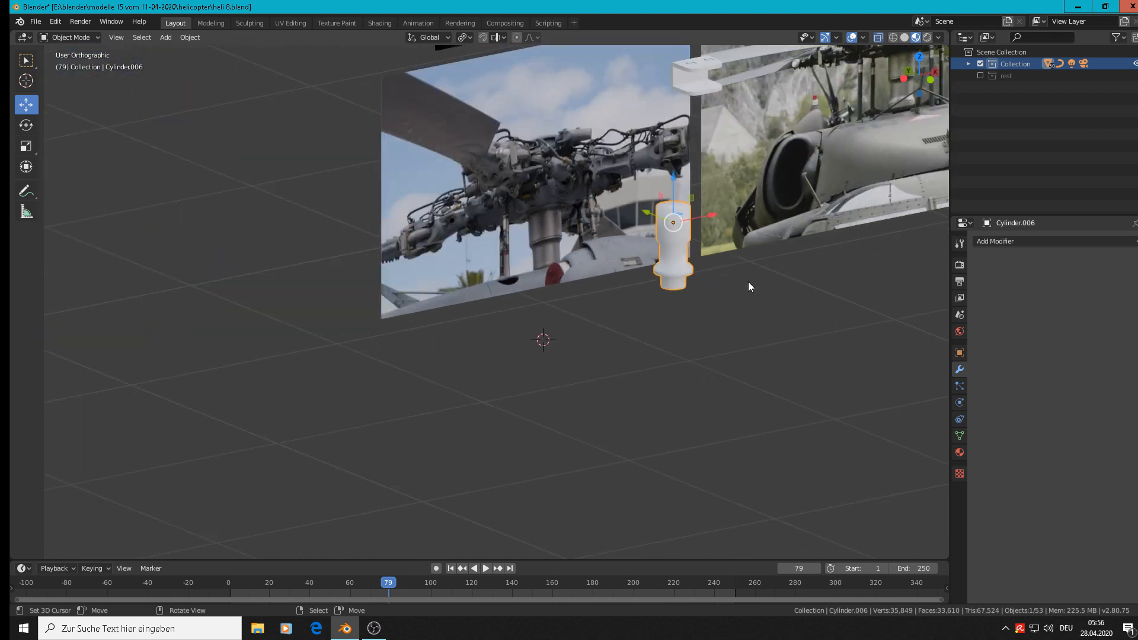
key(KP_1)
scroll(741, 290, down, 1)
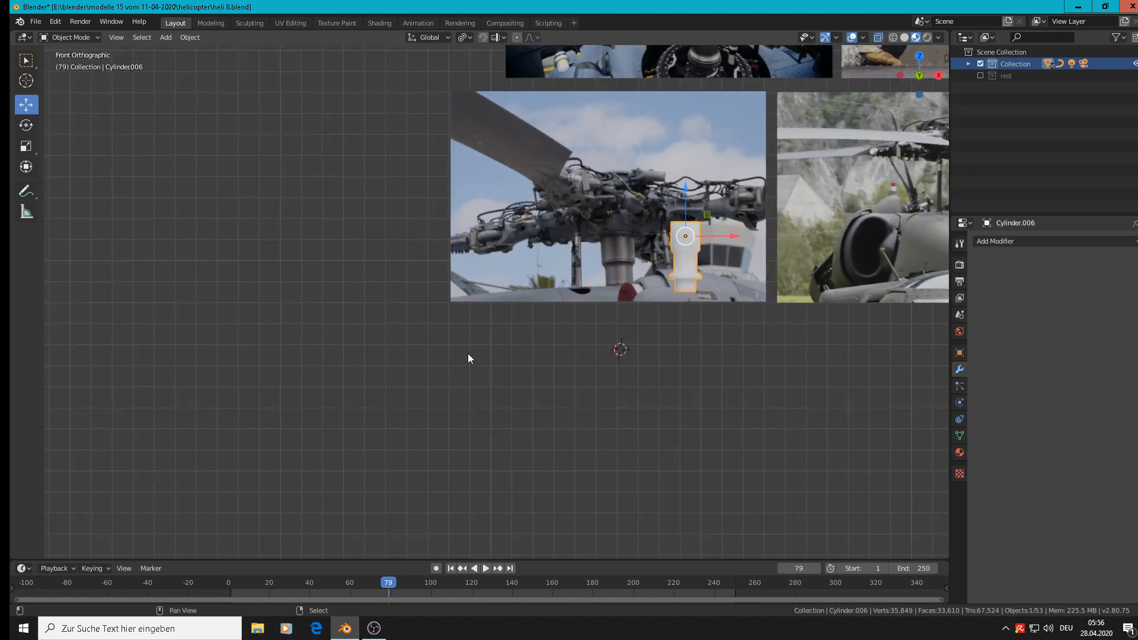
shift+middle_drag(250, 389, 198, 399)
scroll(643, 220, down, 3)
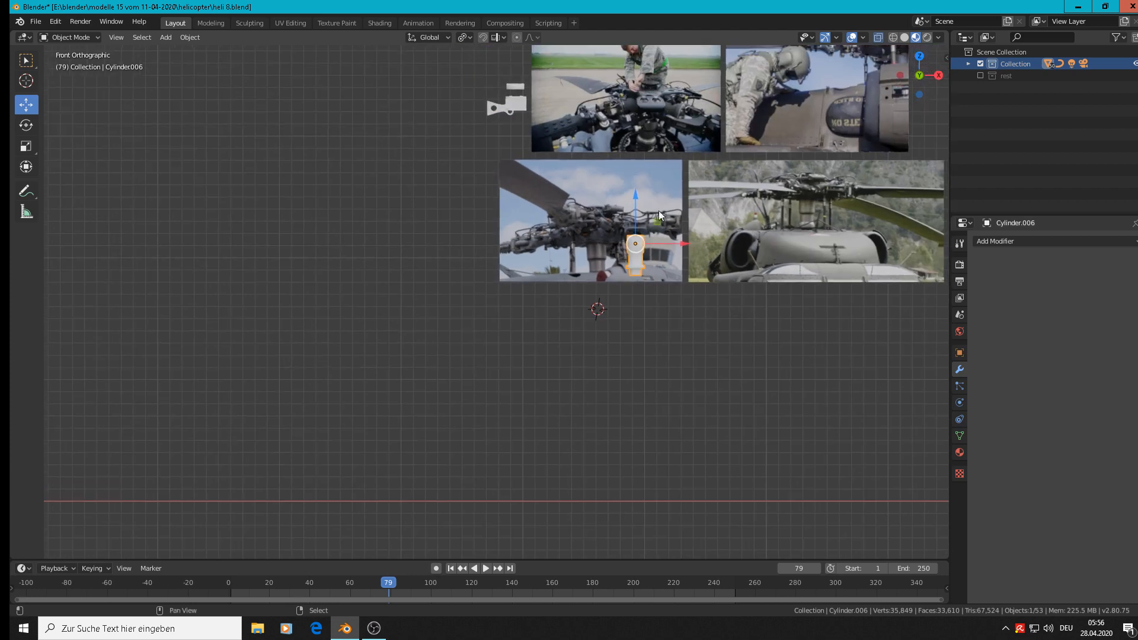
scroll(483, 288, down, 4)
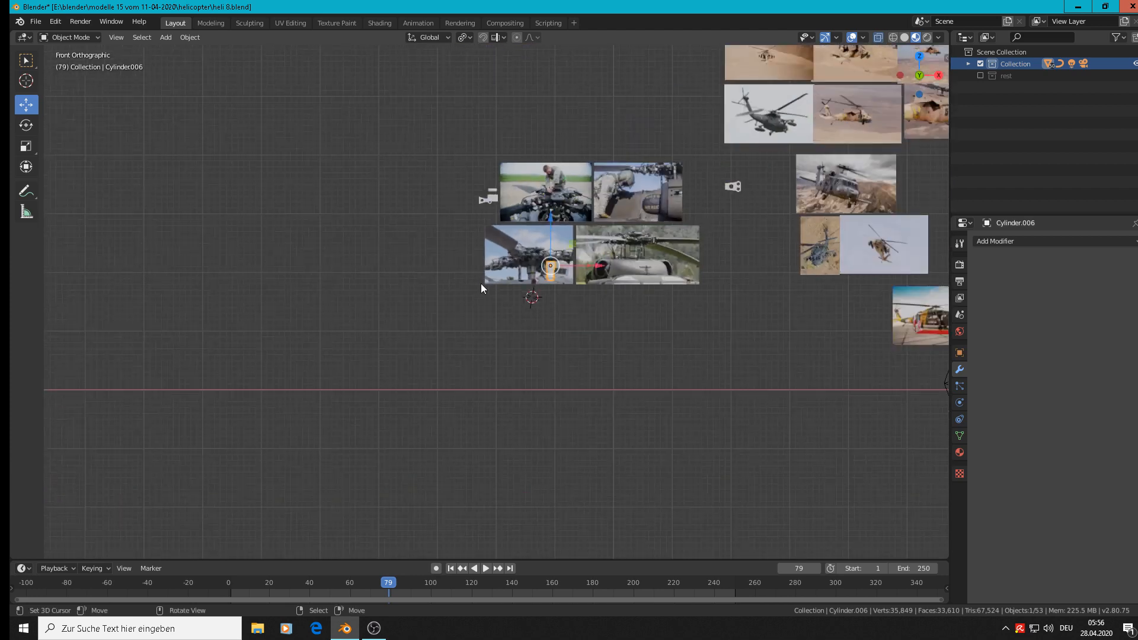
scroll(561, 266, up, 8)
scroll(560, 266, down, 3)
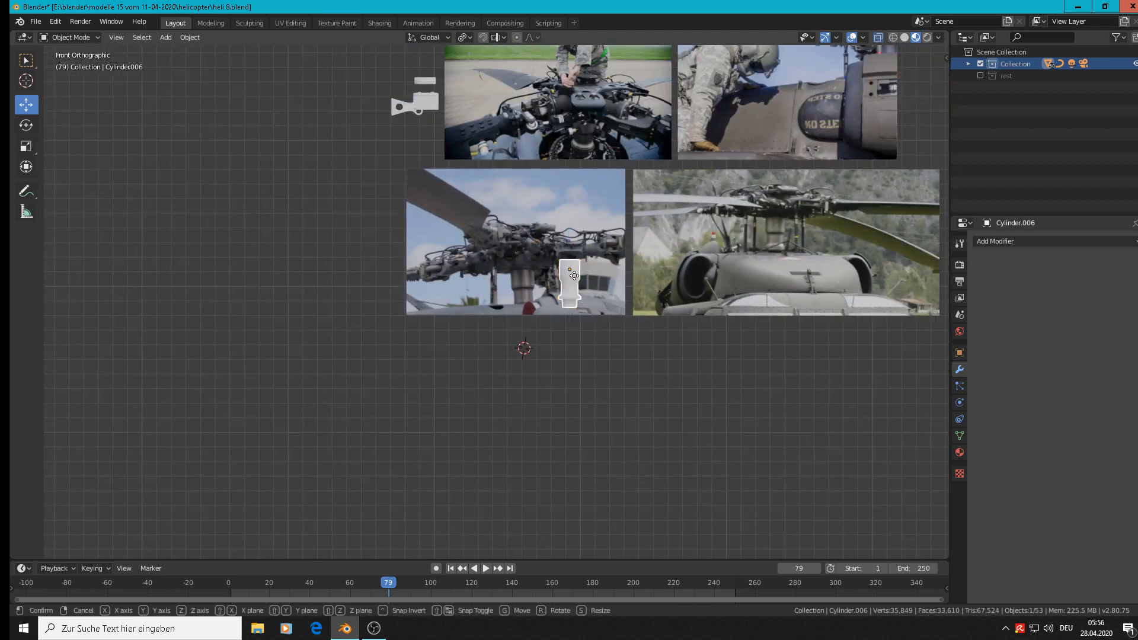
key(g)
click(391, 130)
key(s)
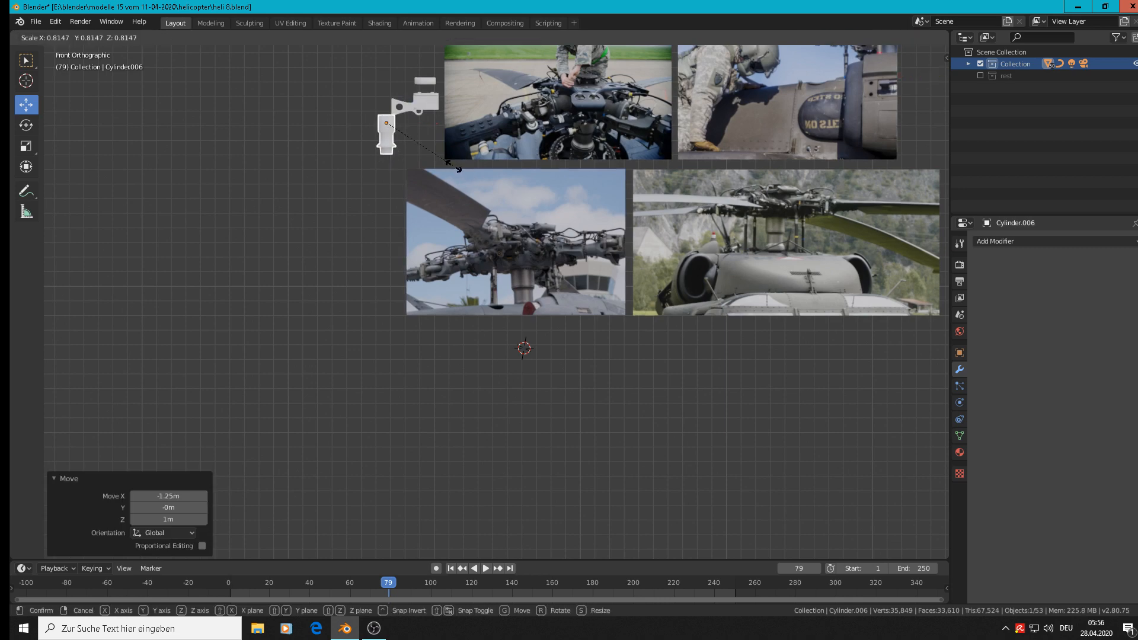
click(432, 159)
Place the 3D cursor on the arm beside the mast in the upper rotor head photo and add a UV sphere with 24 segments there.
scroll(448, 181, up, 8)
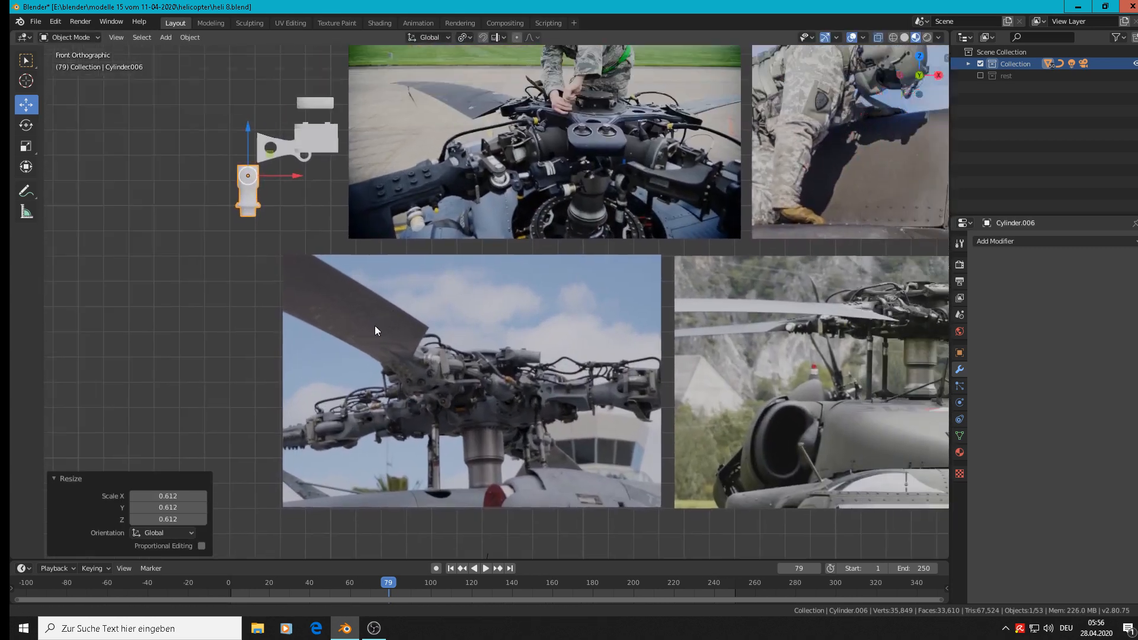
scroll(438, 347, down, 2)
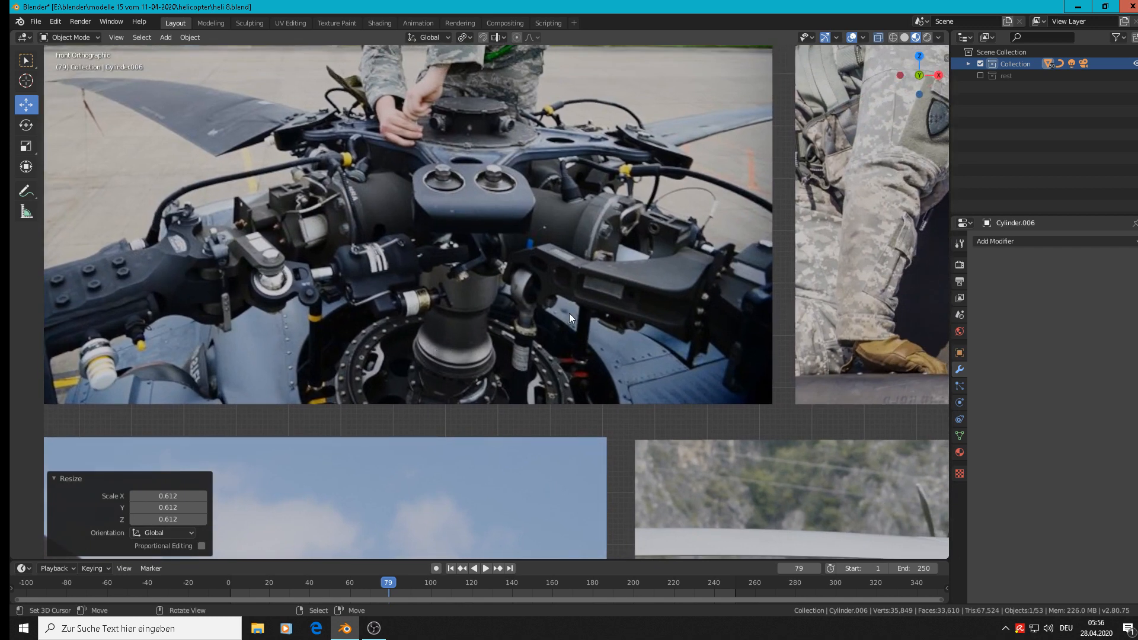
scroll(532, 339, down, 3)
scroll(539, 331, up, 3)
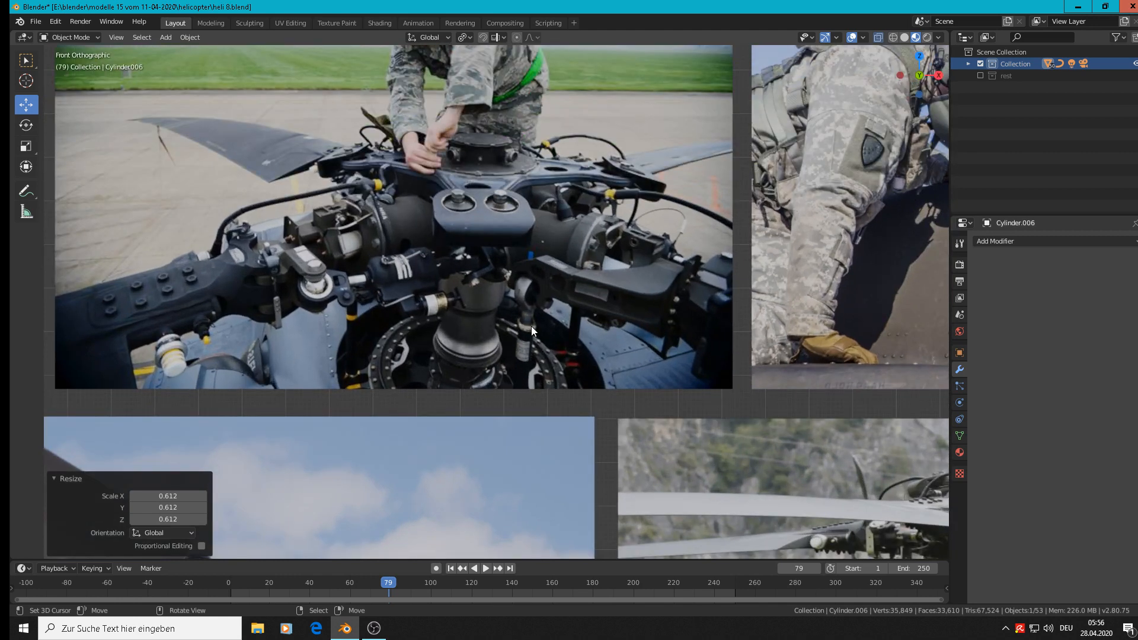
shift+right_click(588, 296)
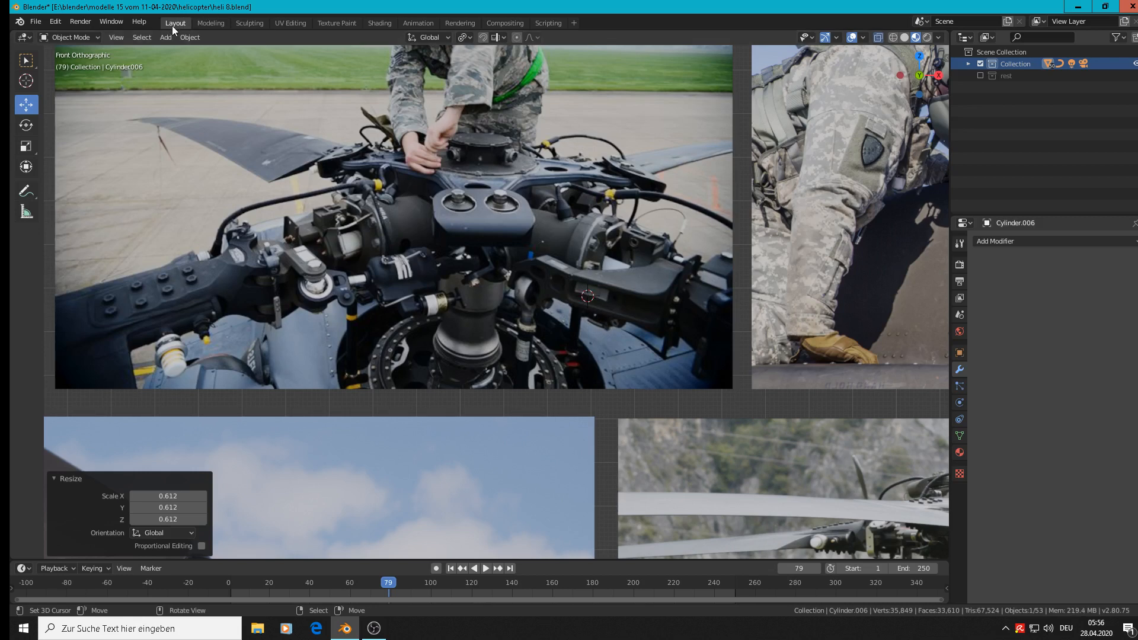
click(184, 36)
mouse_move(168, 36)
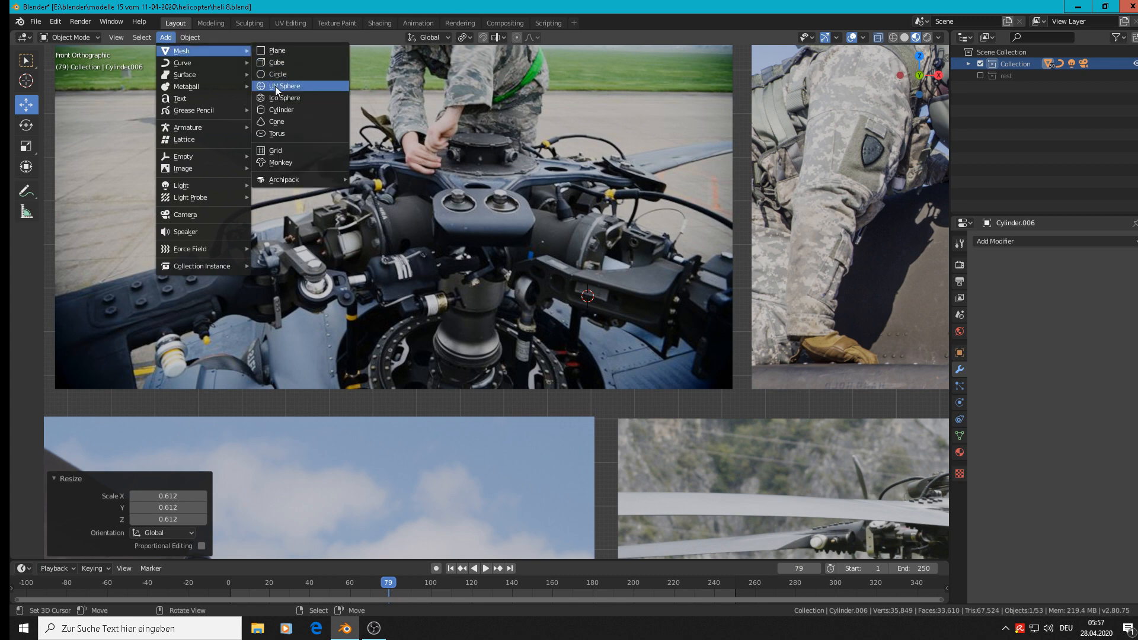
click(275, 86)
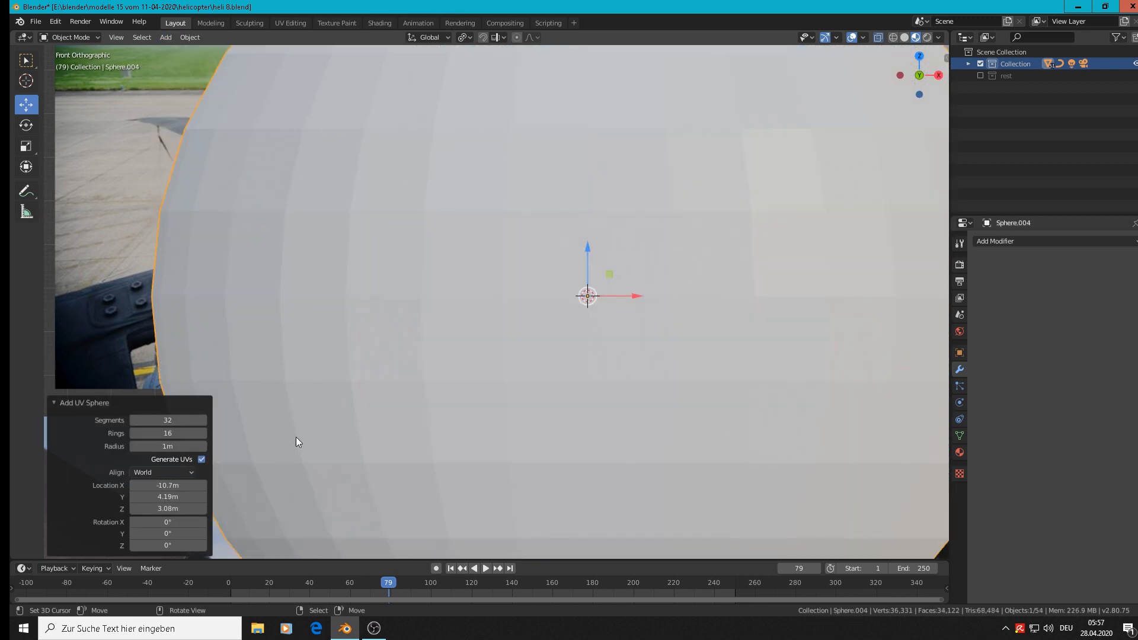
click(167, 422)
text(24)
key(Return)
Scale the sphere to 0.032, move it -0.0651 m in X towards the rod end in the photo, and scale it by 0.832.
key(s)
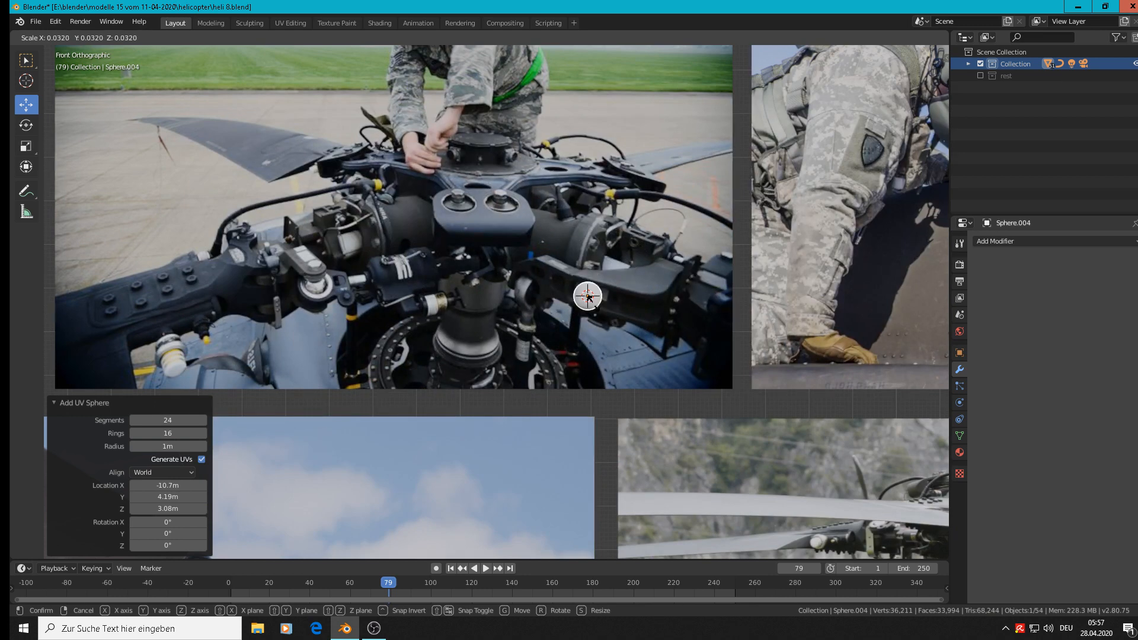
click(588, 297)
scroll(610, 318, up, 2)
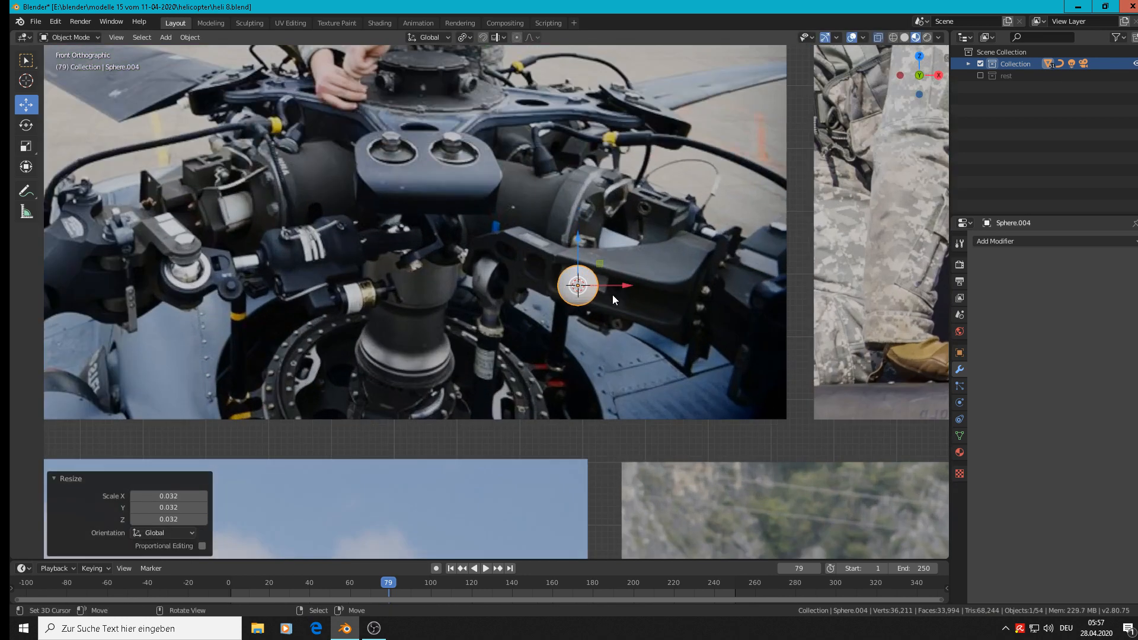
key(g)
click(571, 295)
key(s)
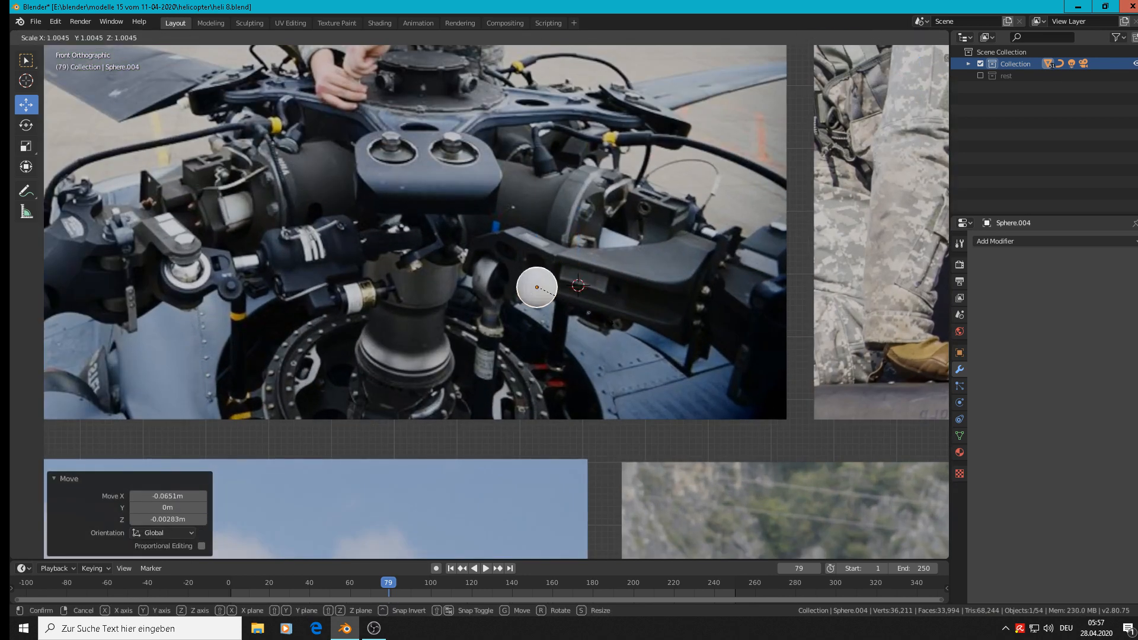
click(580, 306)
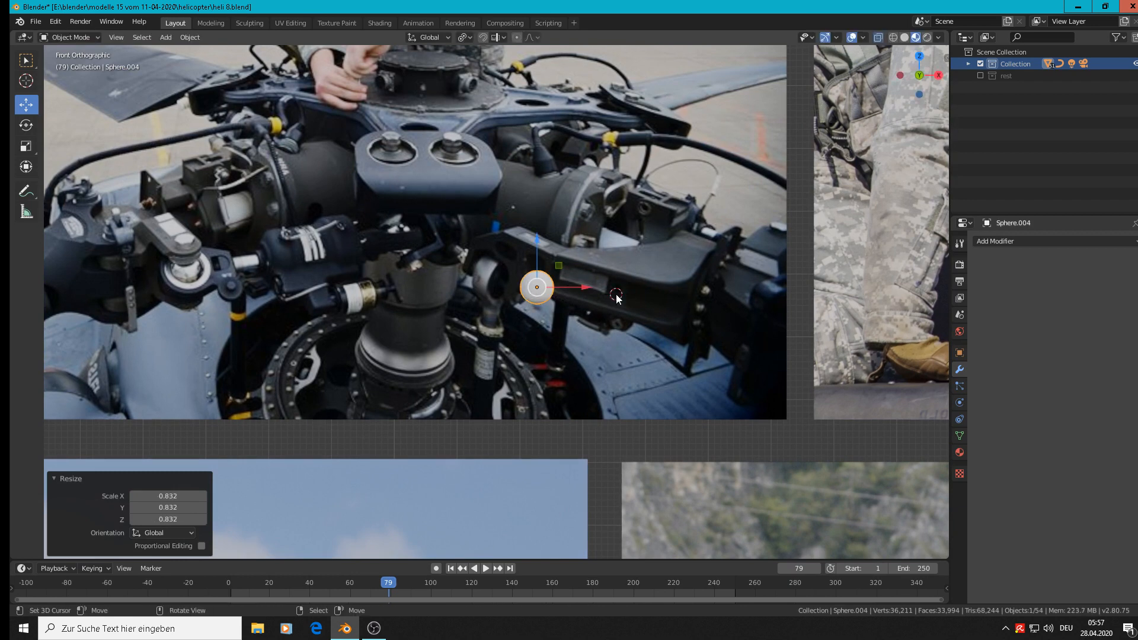
Add a mesh circle with 24 vertices at the 3D cursor on the arm.
click(185, 38)
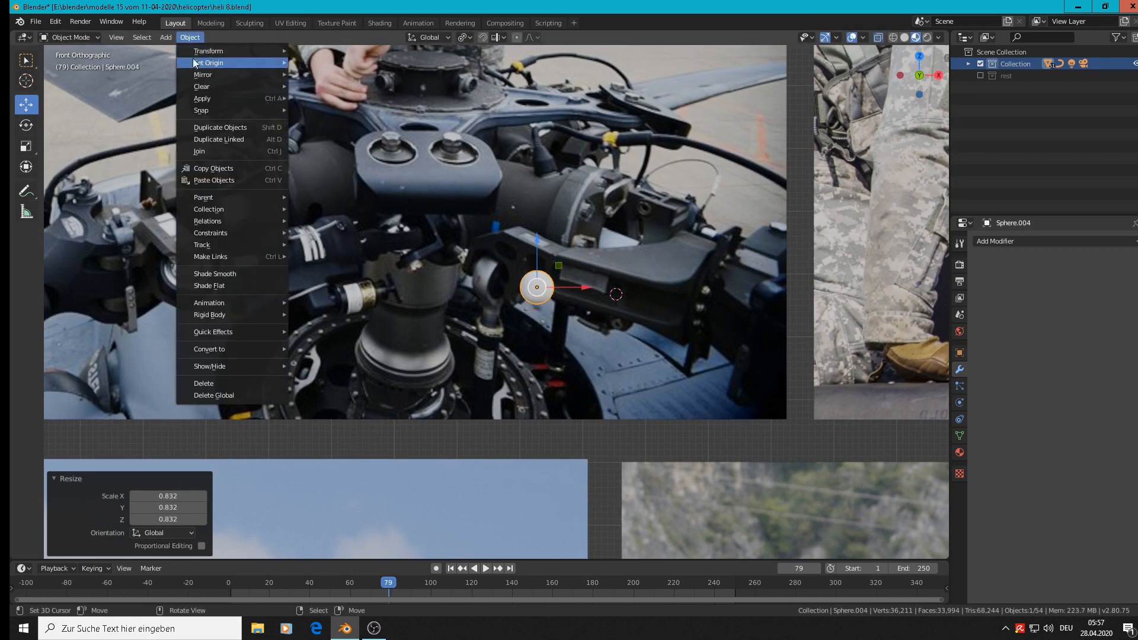
mouse_move(202, 58)
mouse_move(165, 39)
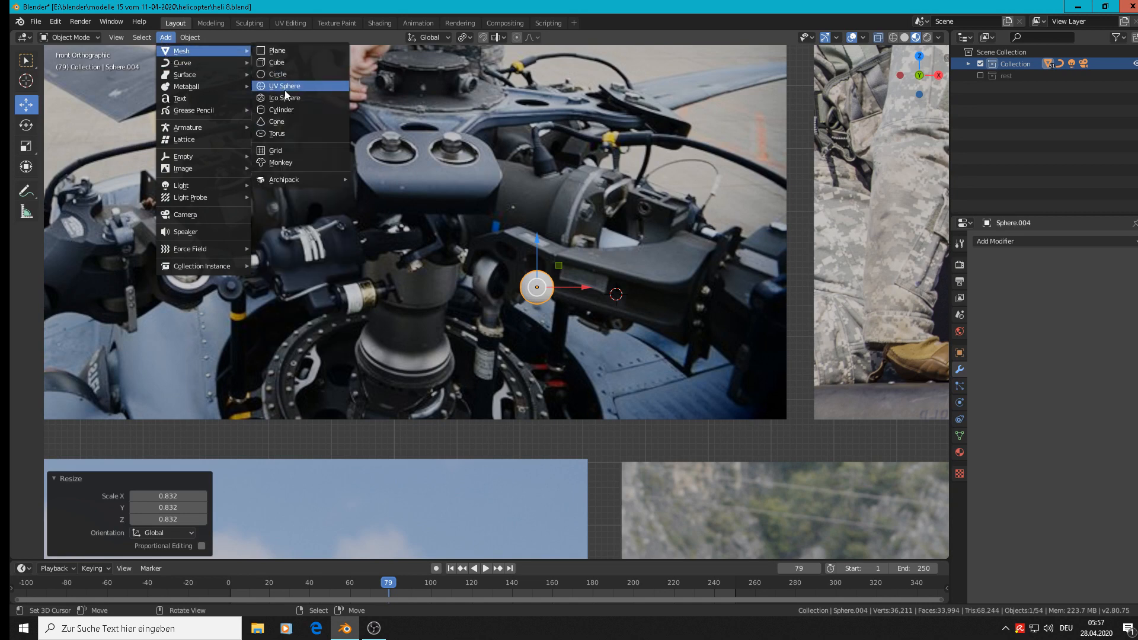
click(278, 74)
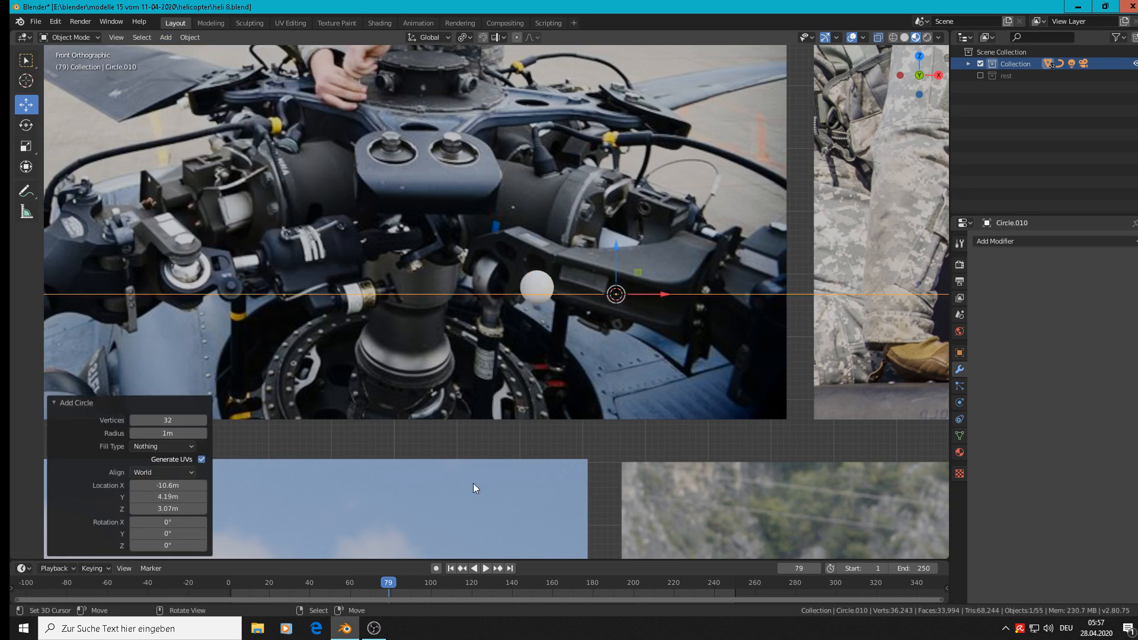
click(167, 419)
text(24)
key(Return)
Scale the circle by -0.042 and rotate it 90° about the X axis to face the front view.
key(s)
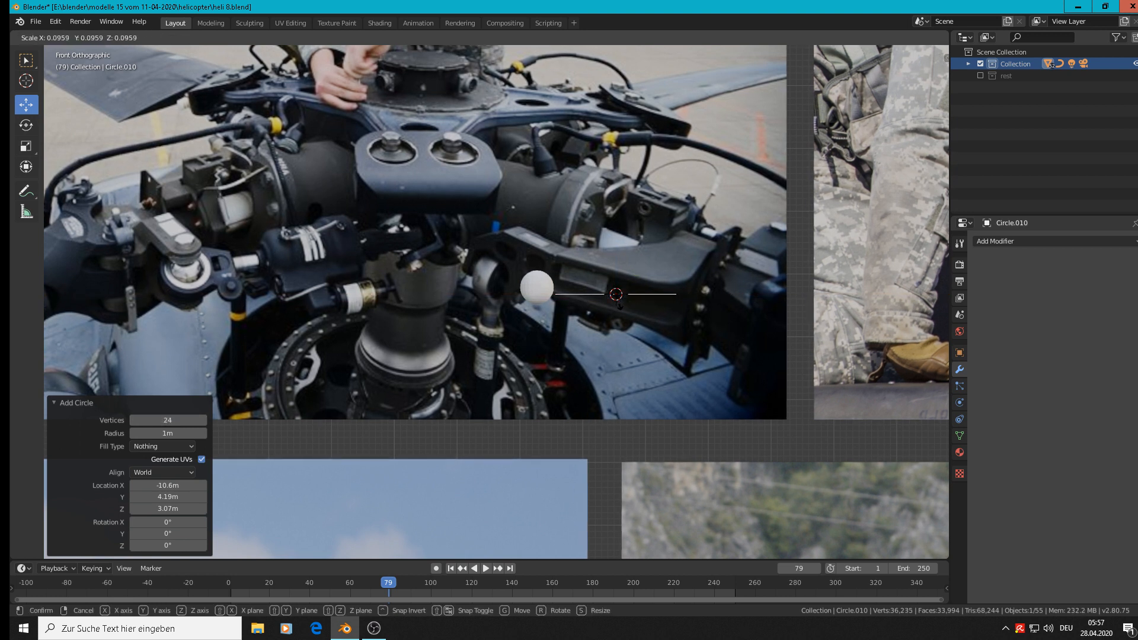
click(613, 291)
text(r)
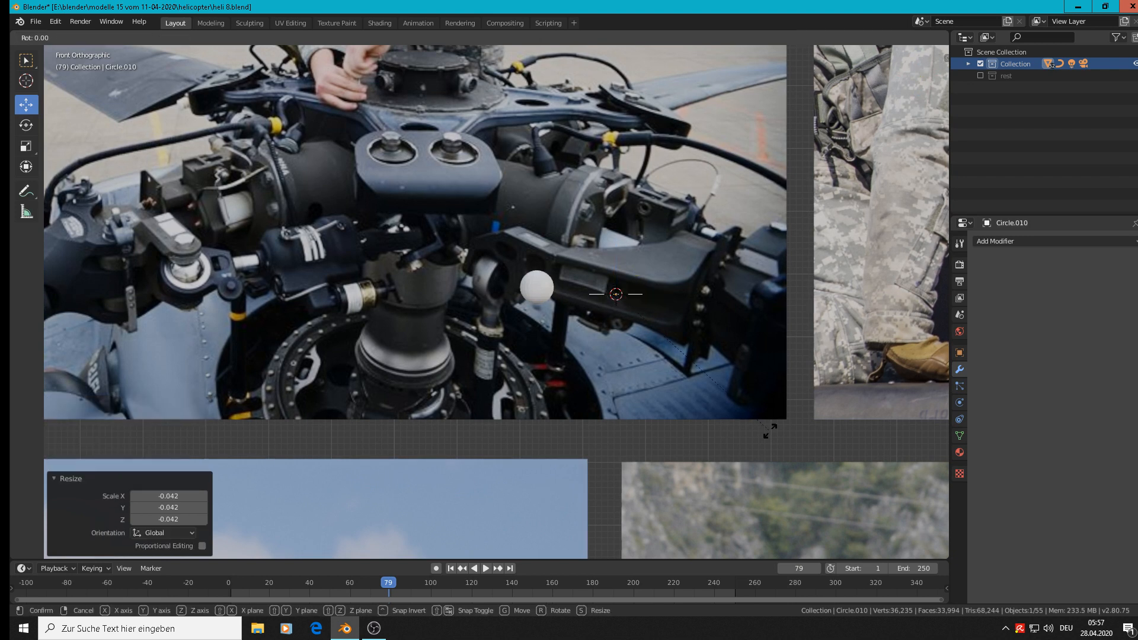
text(x90)
key(Return)
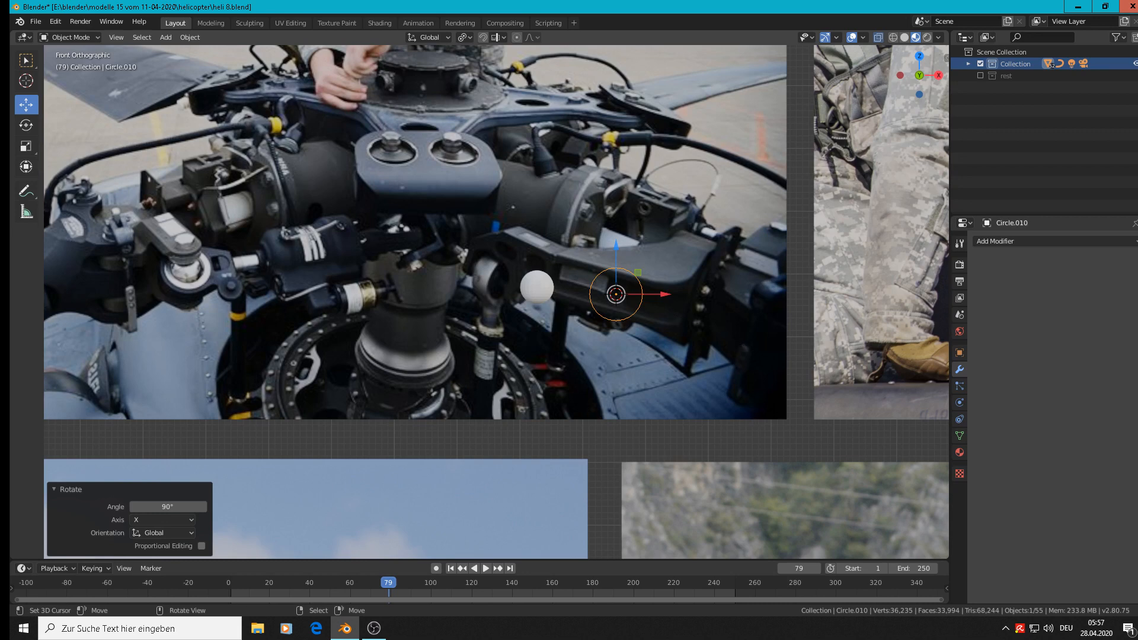
Scale the circle by 0.611 and move it -0.126 m in X and 0.00849 m in Z onto the sphere.
key(s)
click(660, 303)
key(g)
key(x)
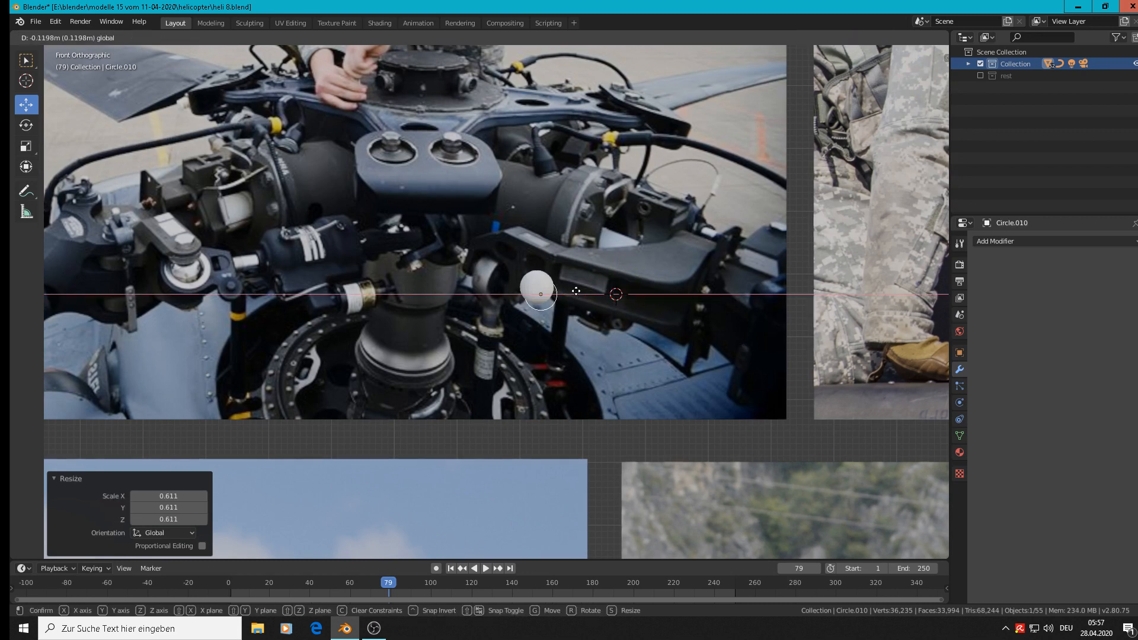
click(580, 302)
key(g)
key(z)
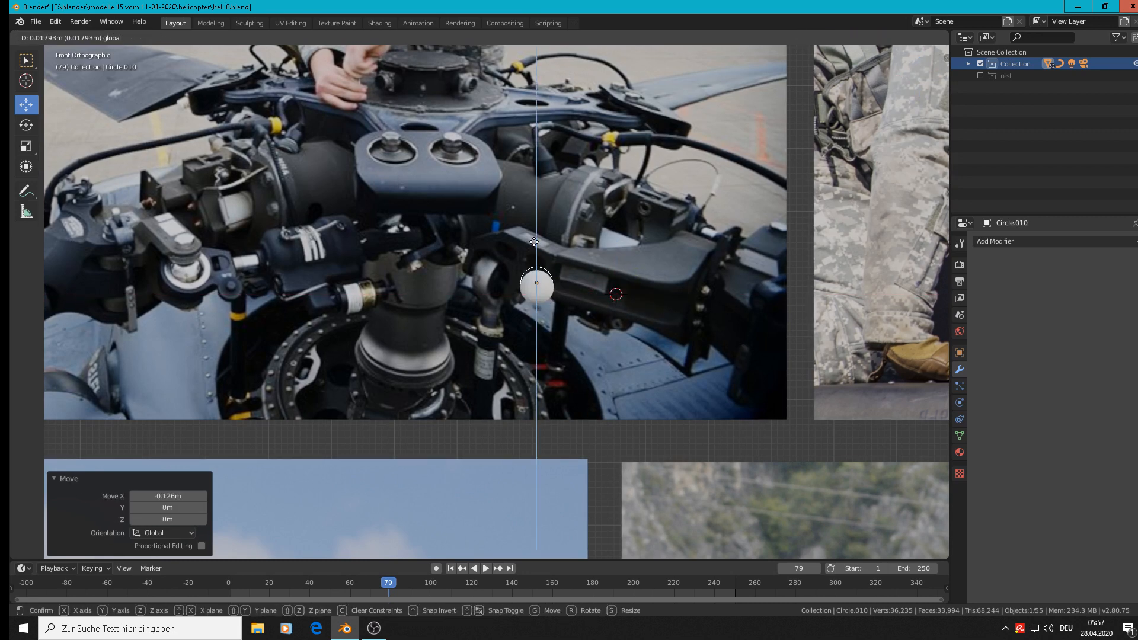
click(533, 248)
Fit the circle around the sphere by scaling it 1.206, moving it 0.00164 m in Z and scaling it 0.898.
scroll(560, 345, up, 3)
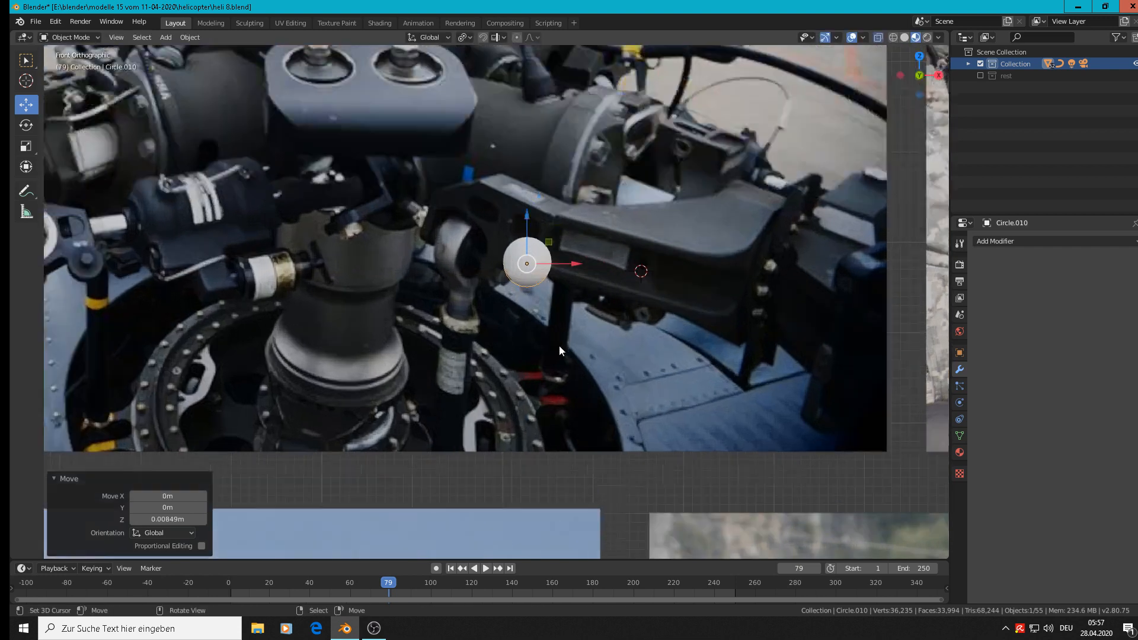
key(s)
click(577, 323)
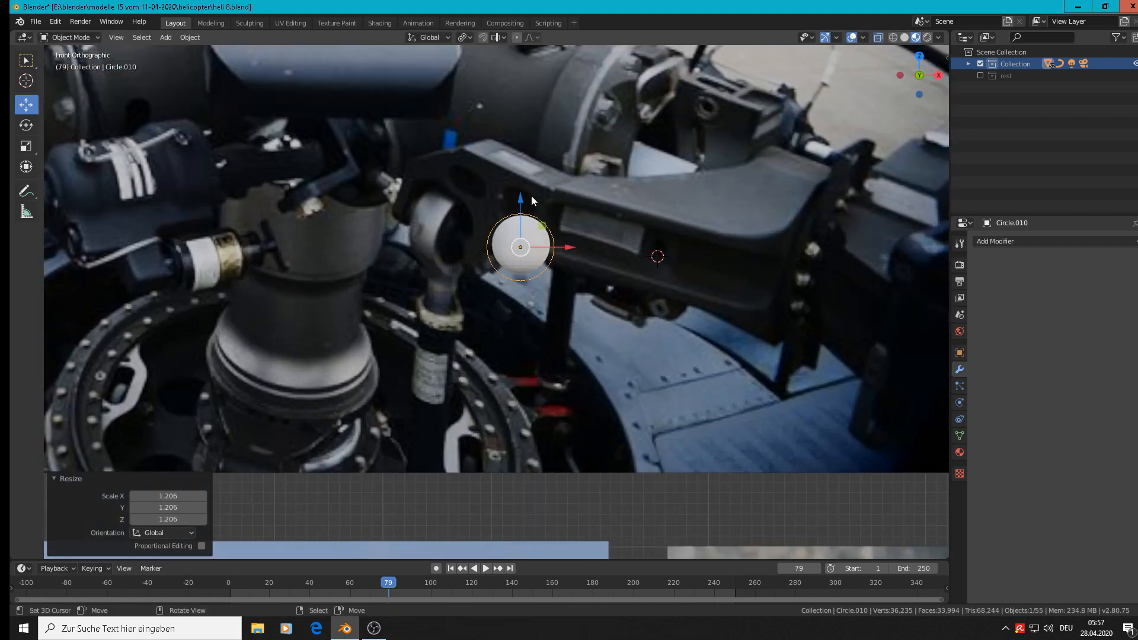
key(g)
key(z)
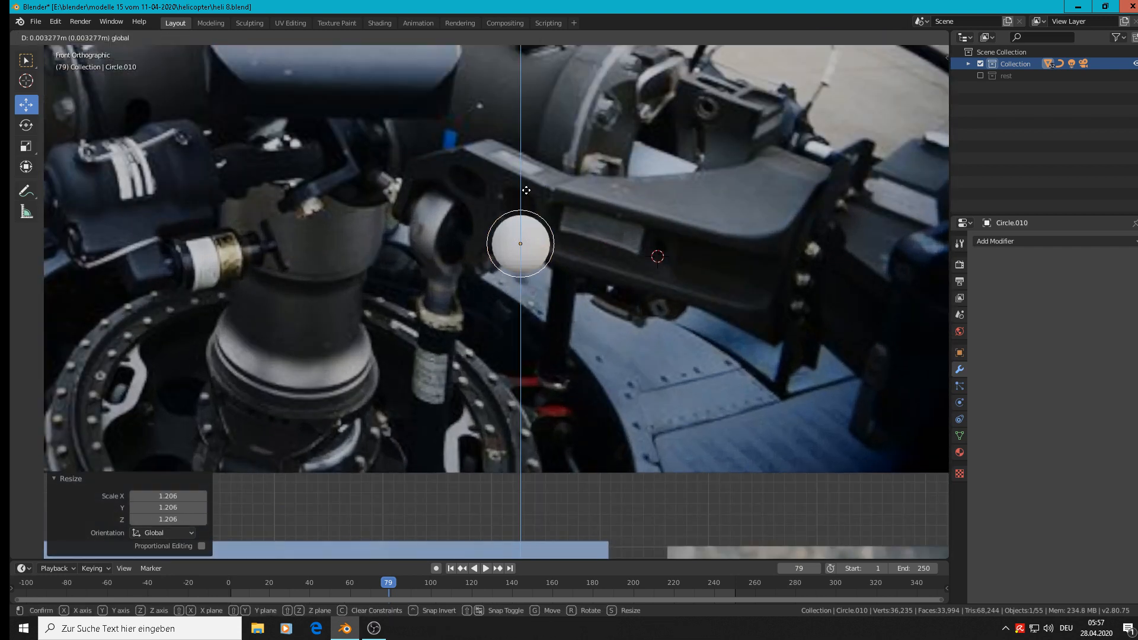
click(526, 193)
key(s)
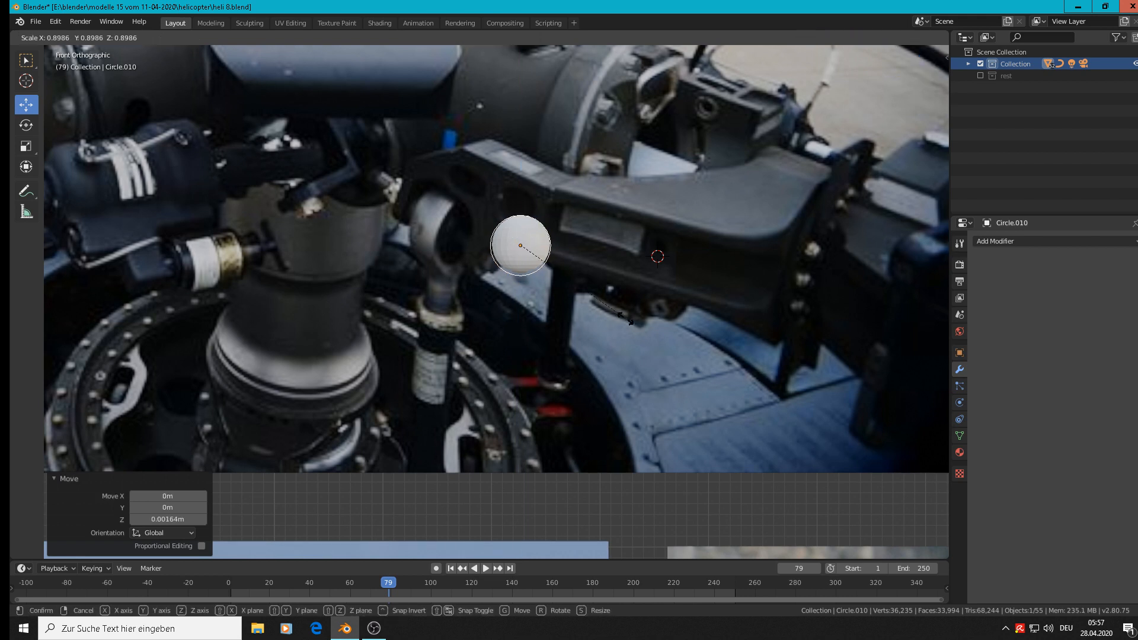
click(626, 317)
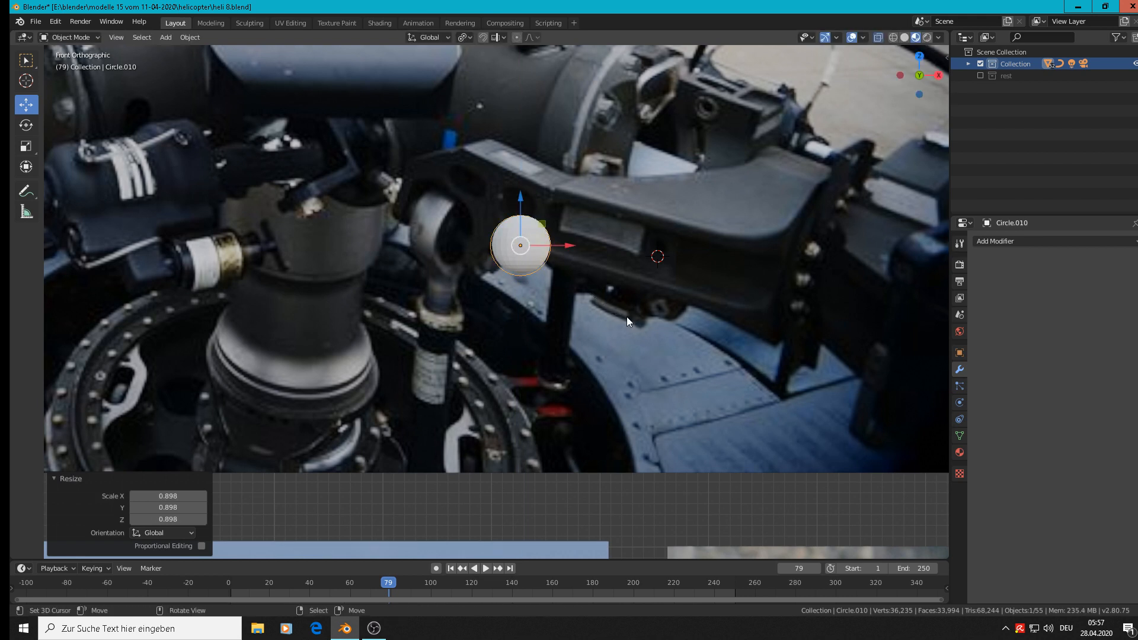
key(s)
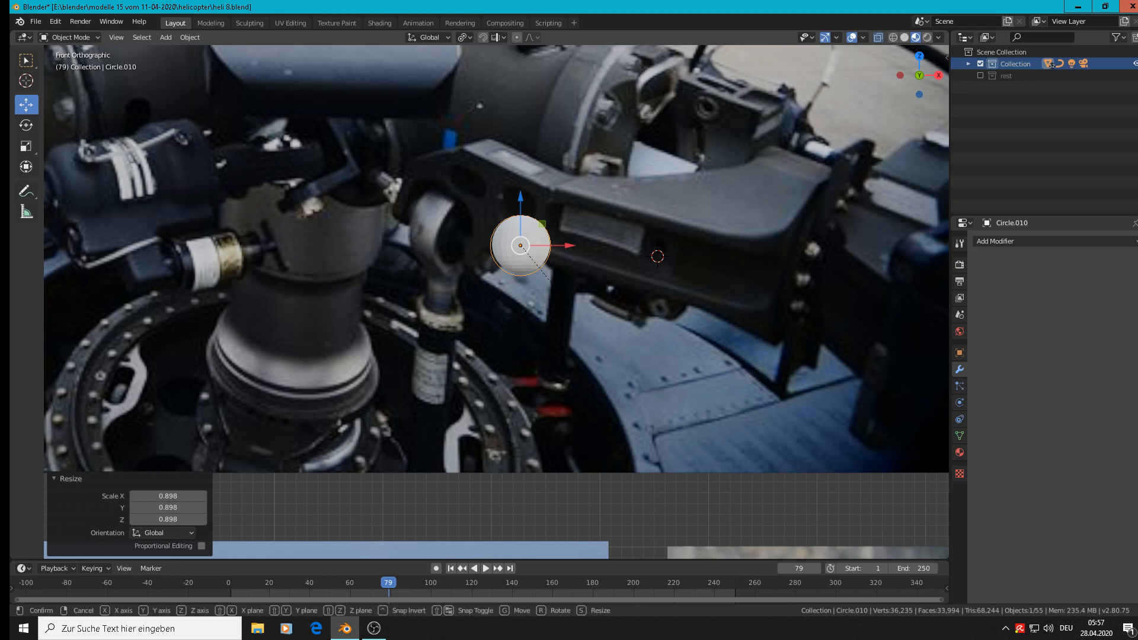
click(597, 317)
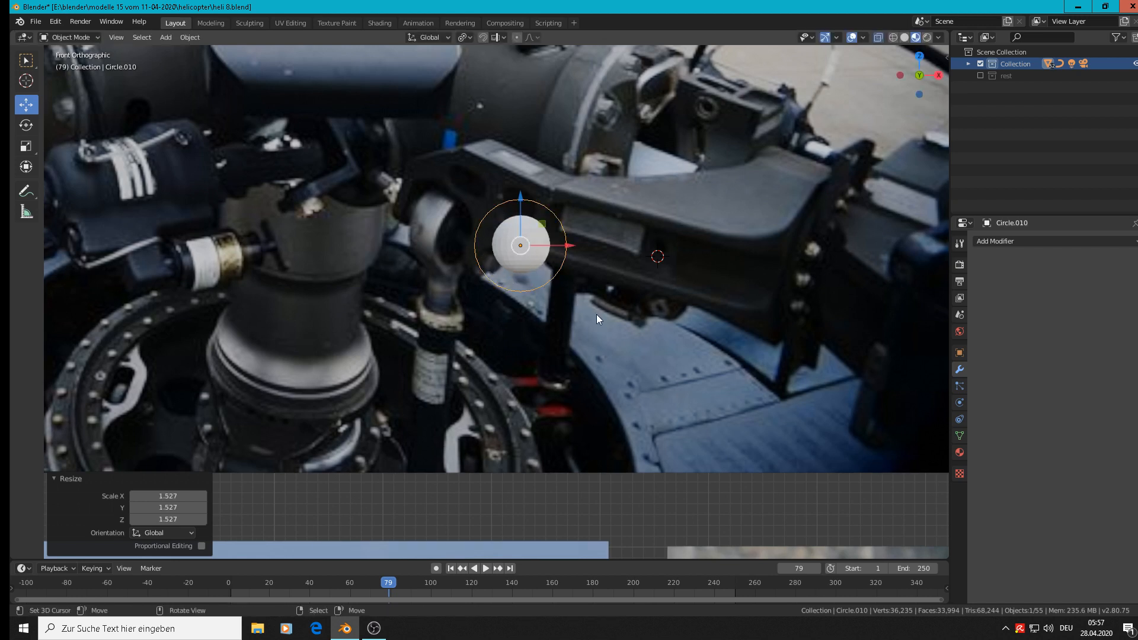
drag(520, 196, 520, 202)
key(ctrl+z)
key(ctrl+z)
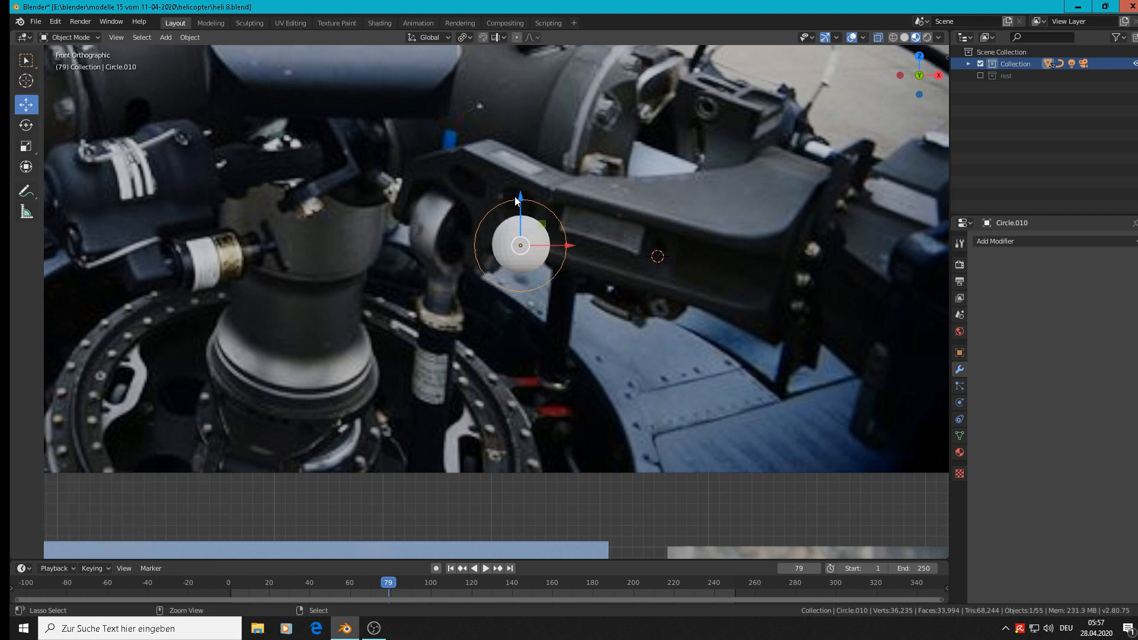
In Edit Mode, extrude the circle outward into a flat ring with a scale of 1.322.
key(Tab)
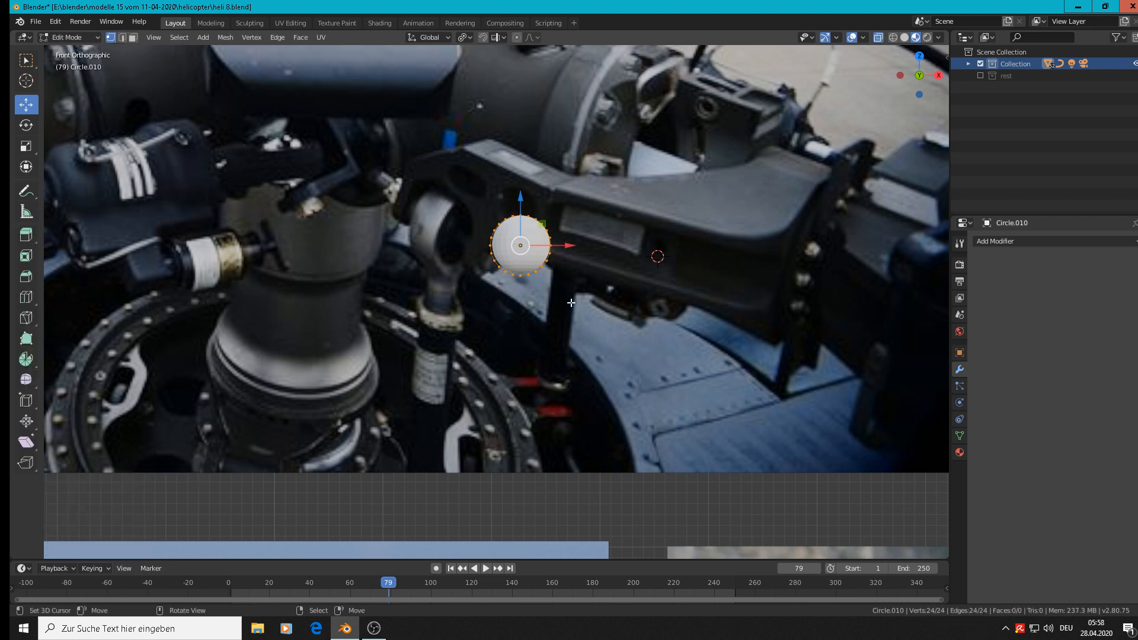
key(e)
key(s)
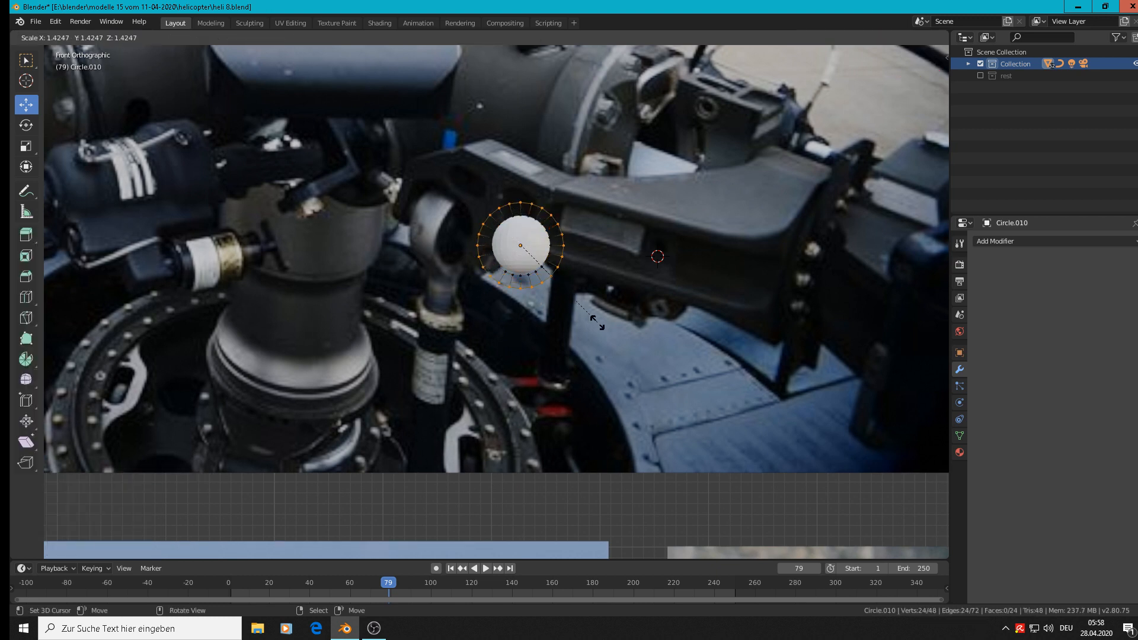
click(589, 319)
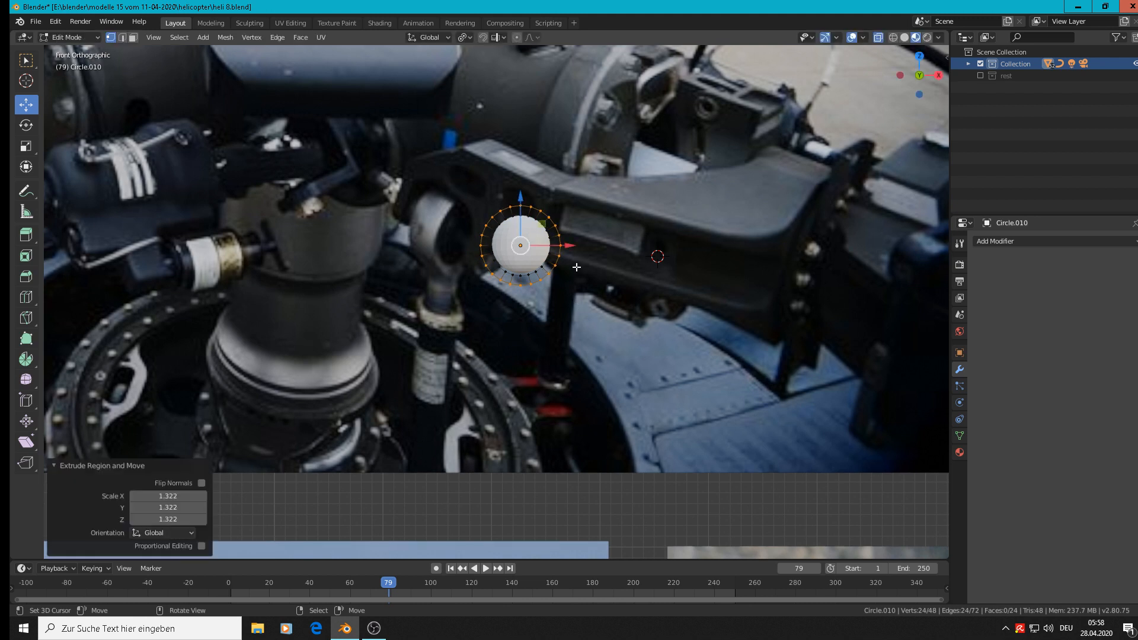
In Object Mode, move the ring away from the sphere, down towards the base of the mast in the photo.
middle_drag(576, 267, 556, 254)
key(g)
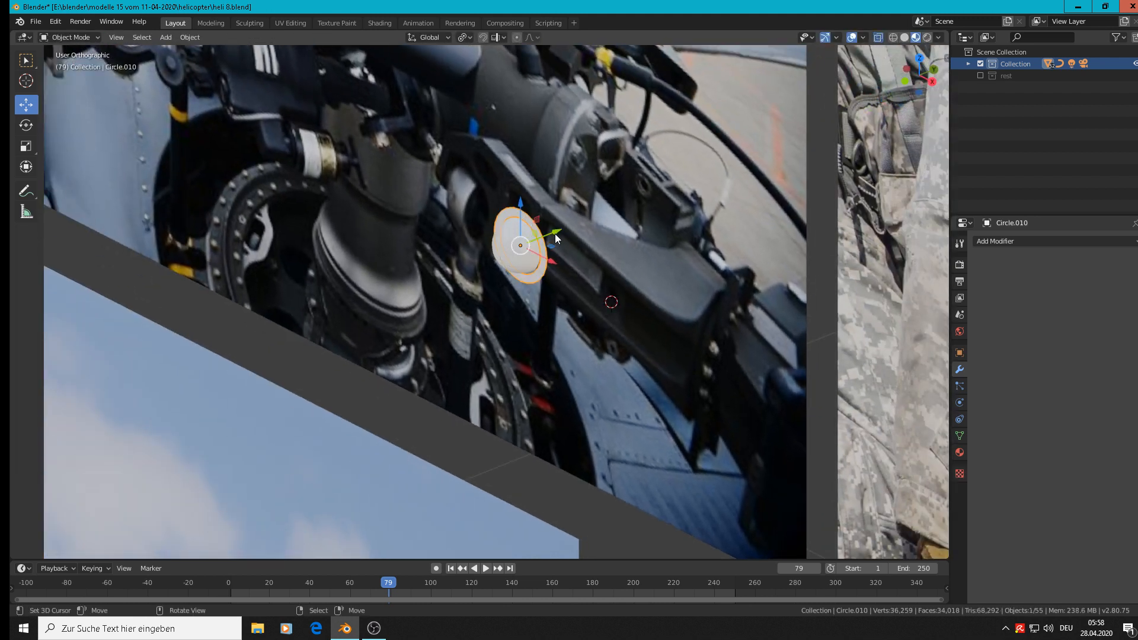
click(356, 322)
scroll(356, 322, up, 1)
scroll(356, 322, up, 1)
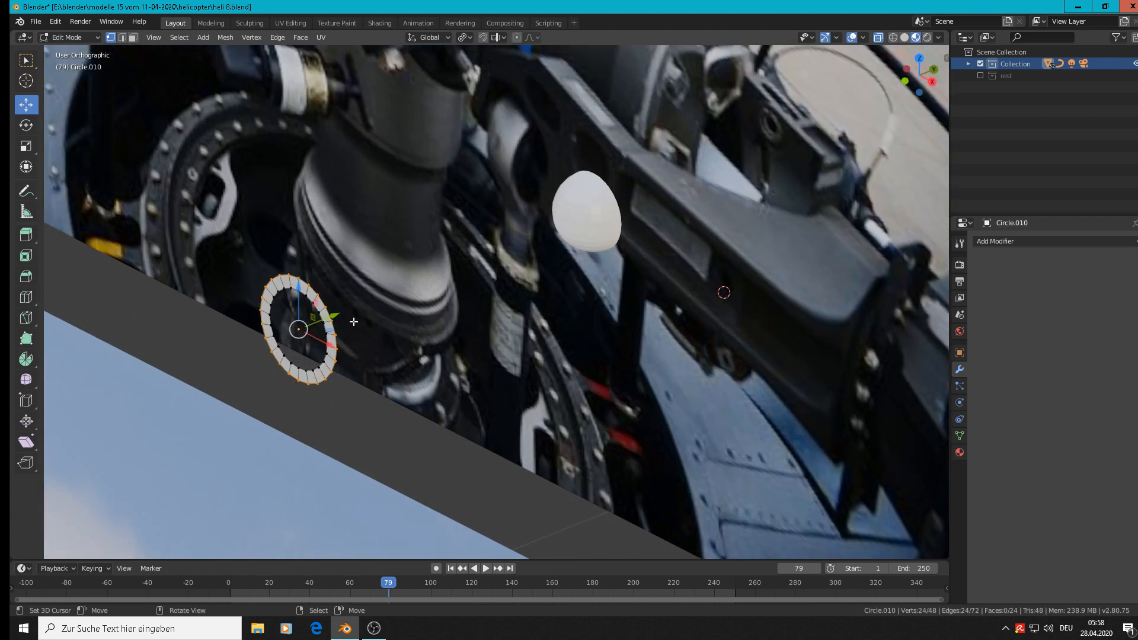
Select the whole ring in Edit Mode and extrude it 0.0211 m along Y to give it thickness.
key(a)
key(e)
right_click(354, 322)
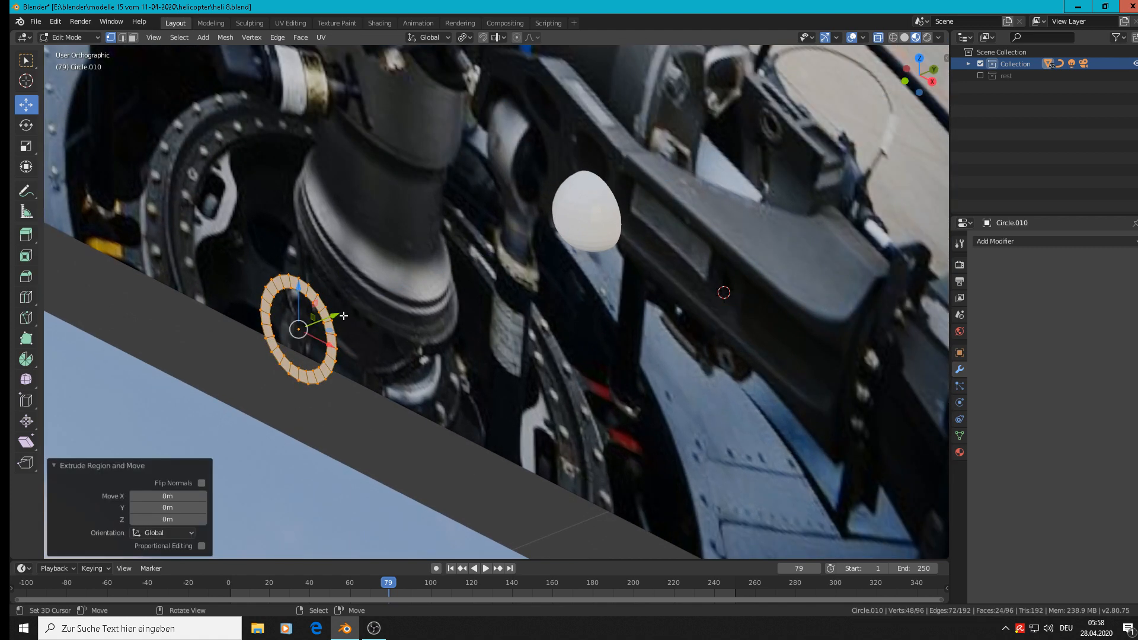
drag(344, 315, 336, 303)
scroll(336, 302, up, 3)
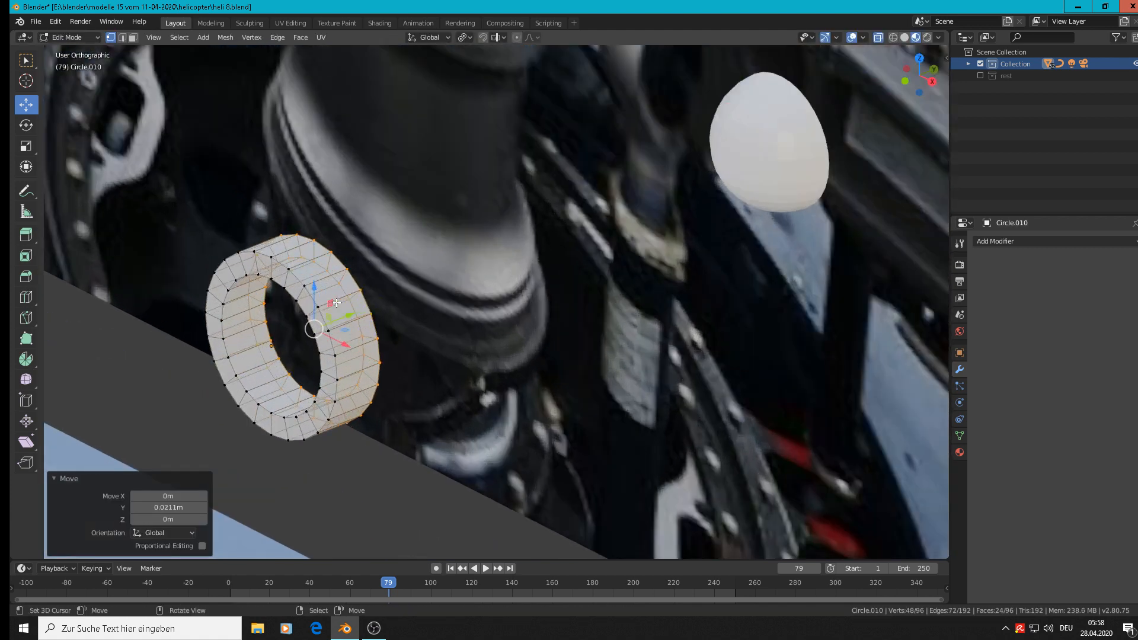
Add one centred loop cut around the ring's outer wall and scale the loop by 1.101 to bulge it.
scroll(336, 303, down, 1)
key(ctrl+r)
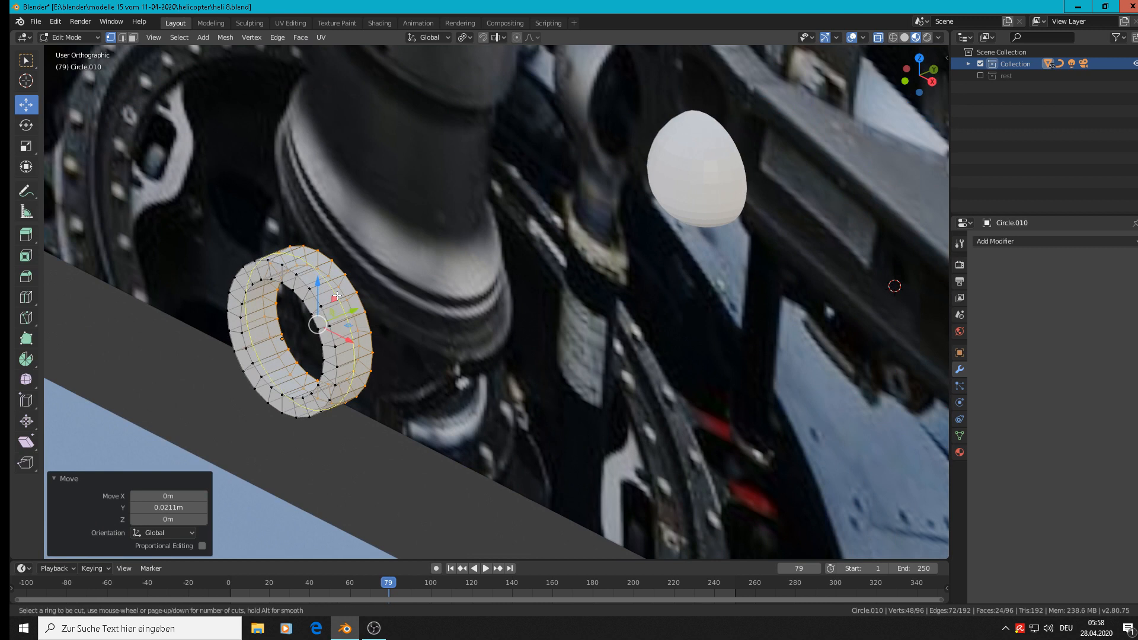
click(336, 295)
right_click(336, 296)
key(s)
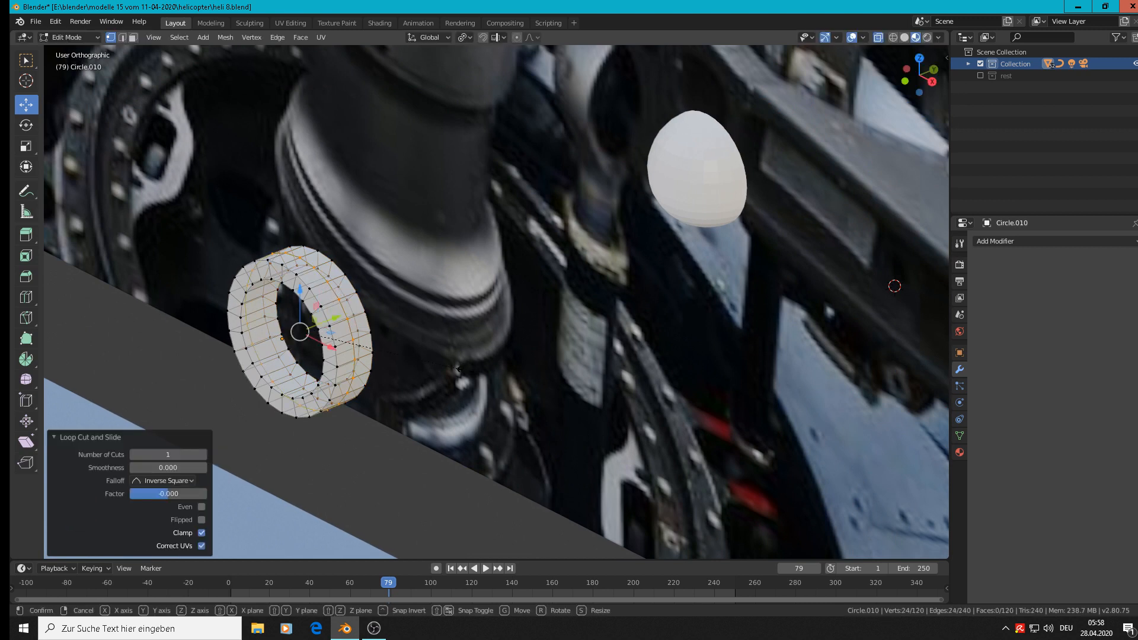
click(481, 381)
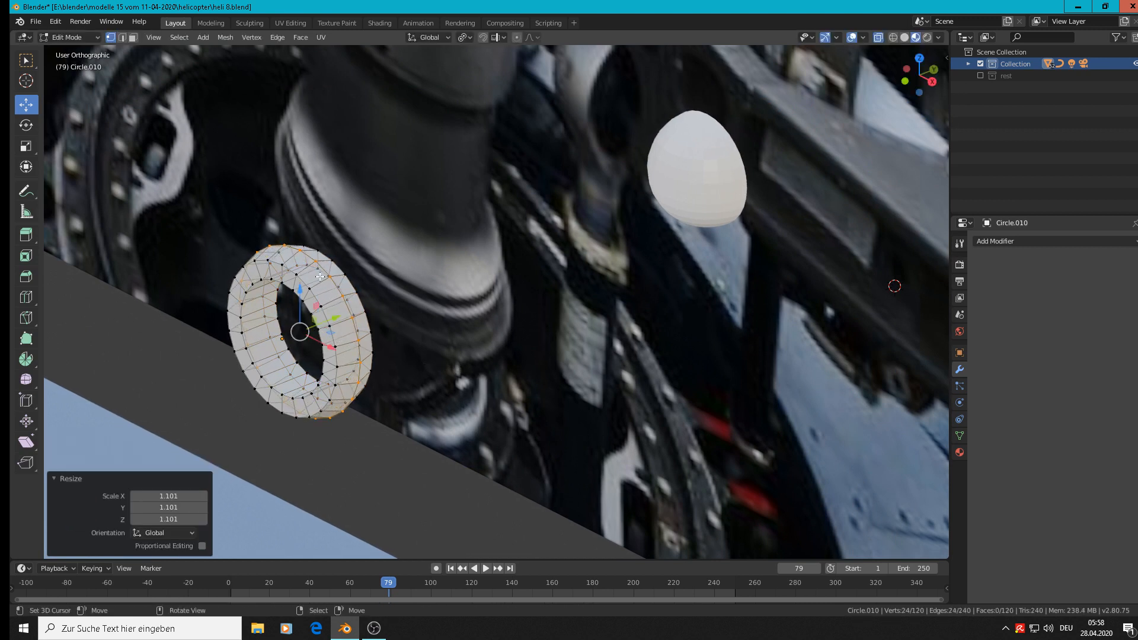
Bevel the outer edge loop on the ring's front face, and bevel the front inner edge loop with a width of 0.0568 m.
scroll(314, 293, up, 2)
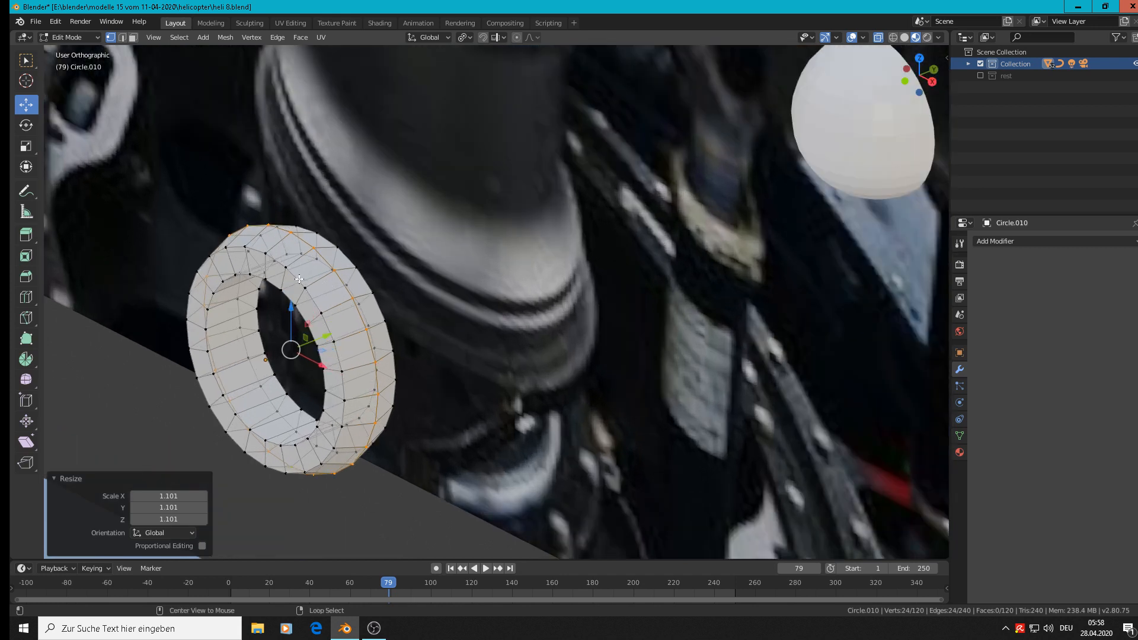
alt+click(313, 291)
key(ctrl+b)
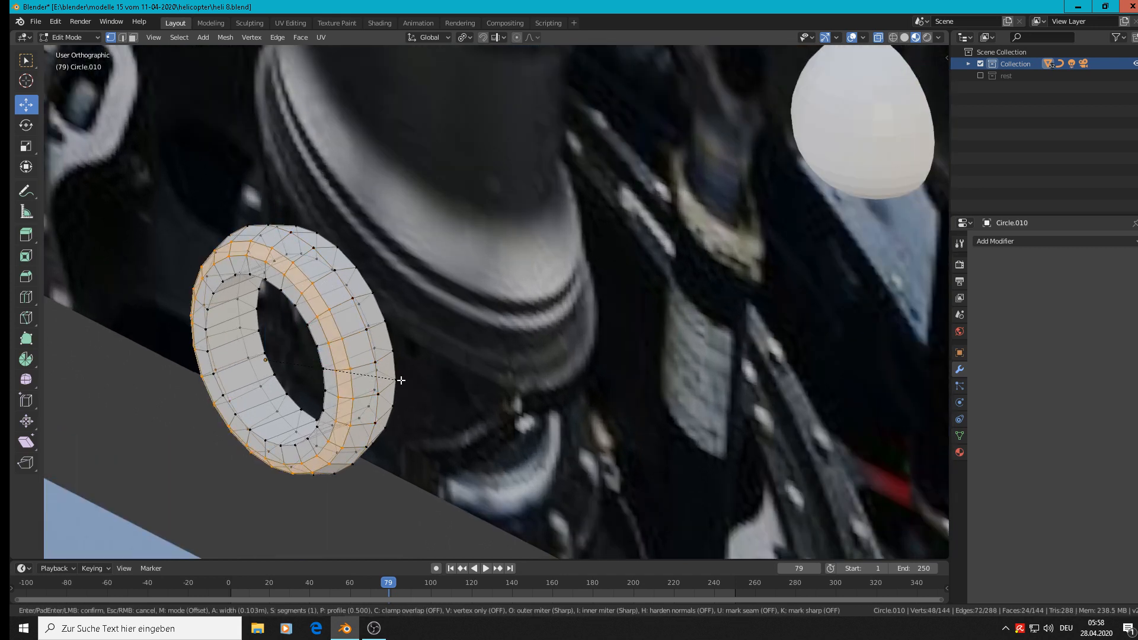
click(397, 379)
alt+click(307, 325)
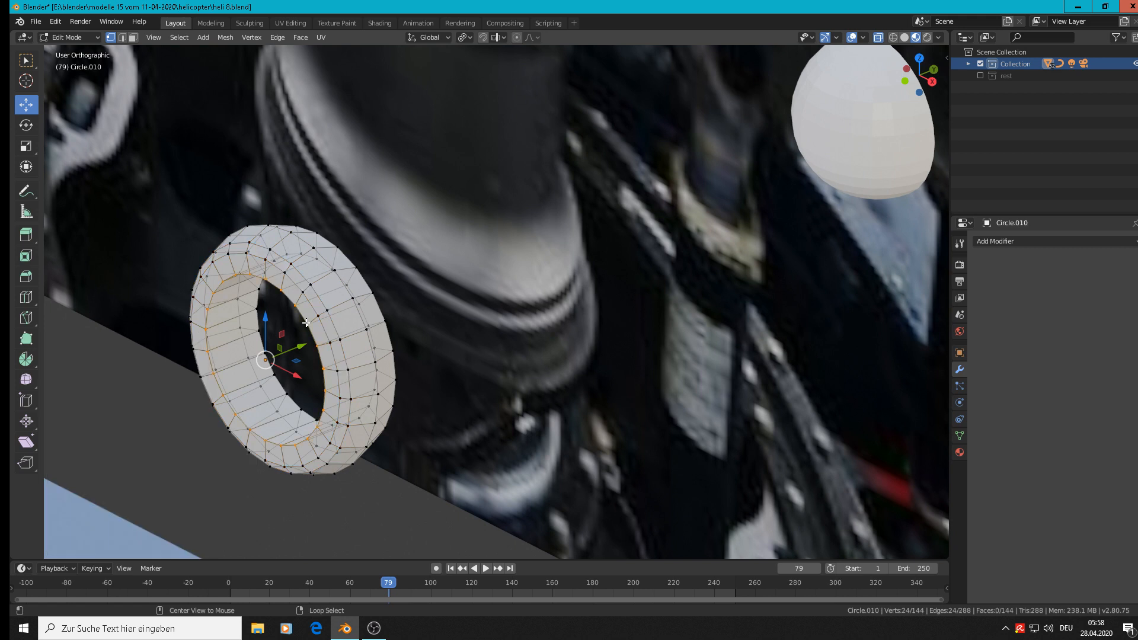
key(ctrl+b)
click(460, 402)
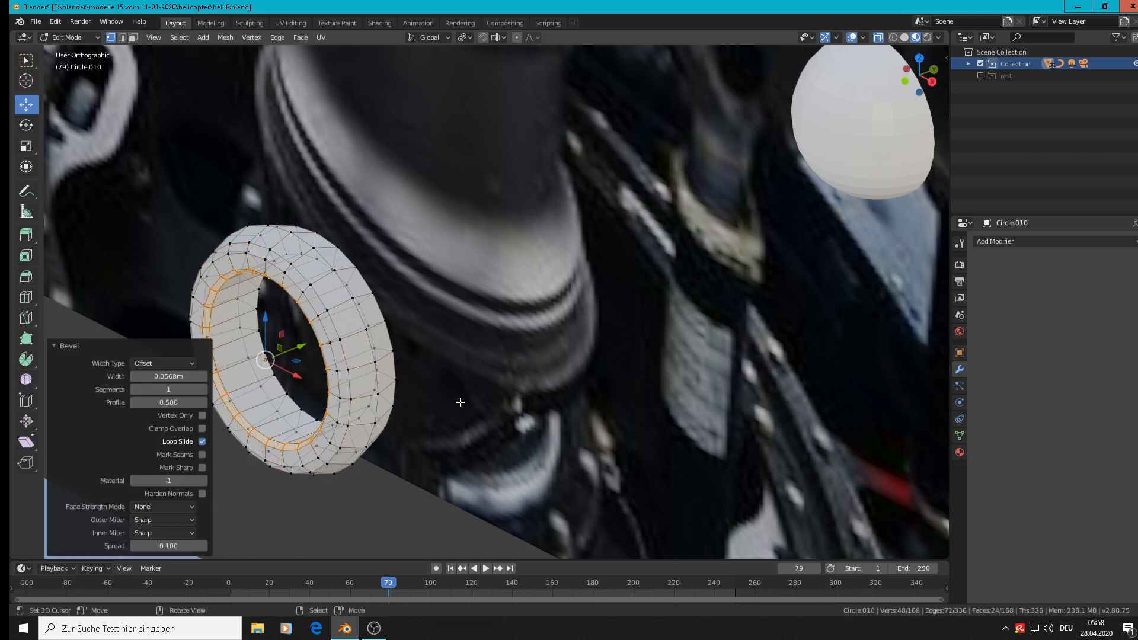
Bevel the ring's rear outer edge loop with a width of 0.0543 m, and bevel the rear inner edge loop.
alt+click(352, 255)
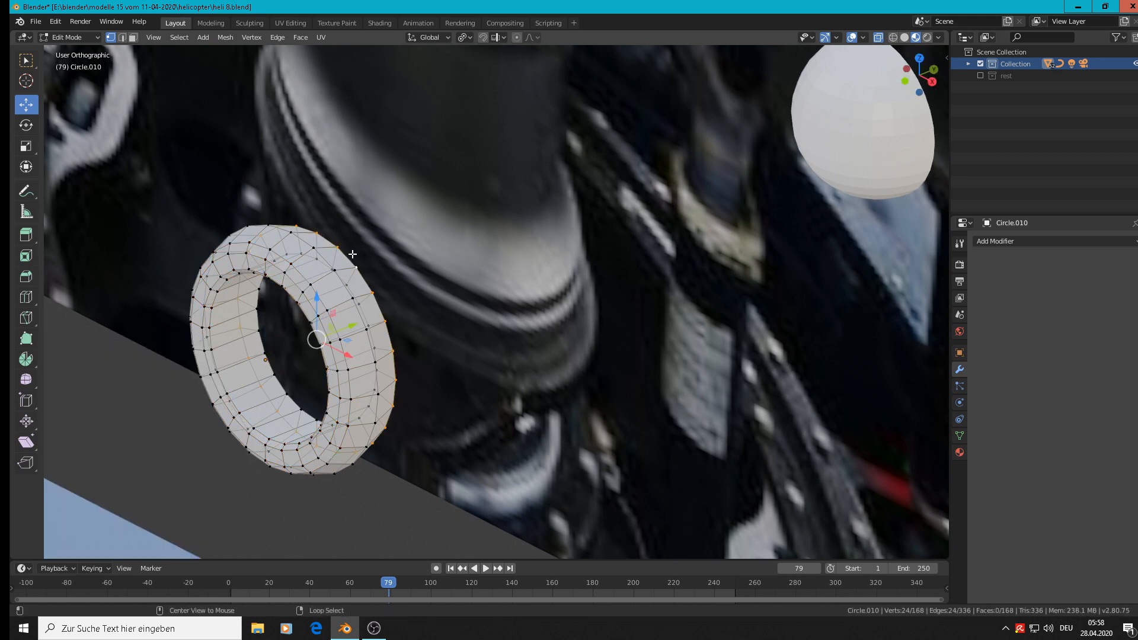
key(ctrl+b)
click(481, 358)
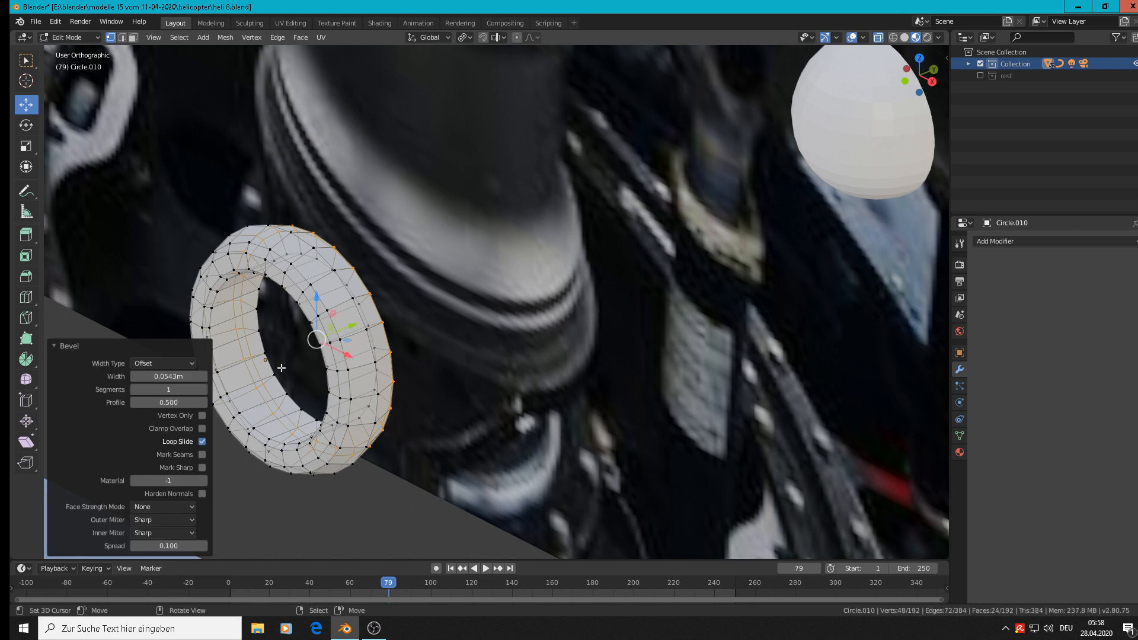
alt+click(281, 368)
key(ctrl+b)
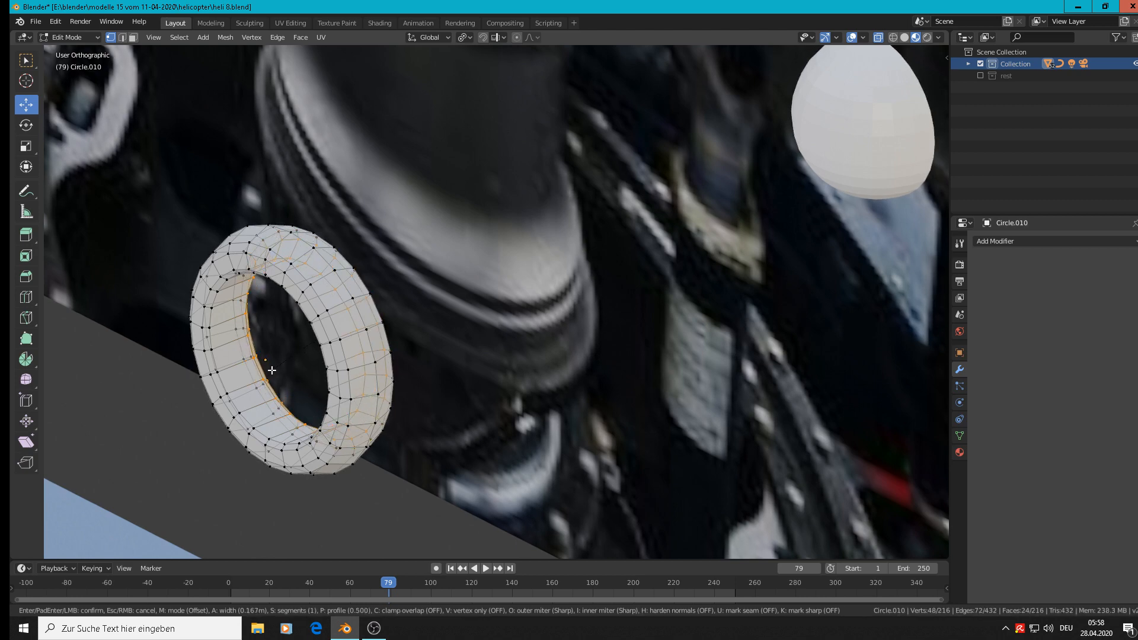
click(272, 370)
Leave mesh editing on the bevelled ring and apply smooth shading to the ring and the sphere.
key(Tab)
scroll(288, 365, down, 6)
middle_drag(300, 364, 433, 352)
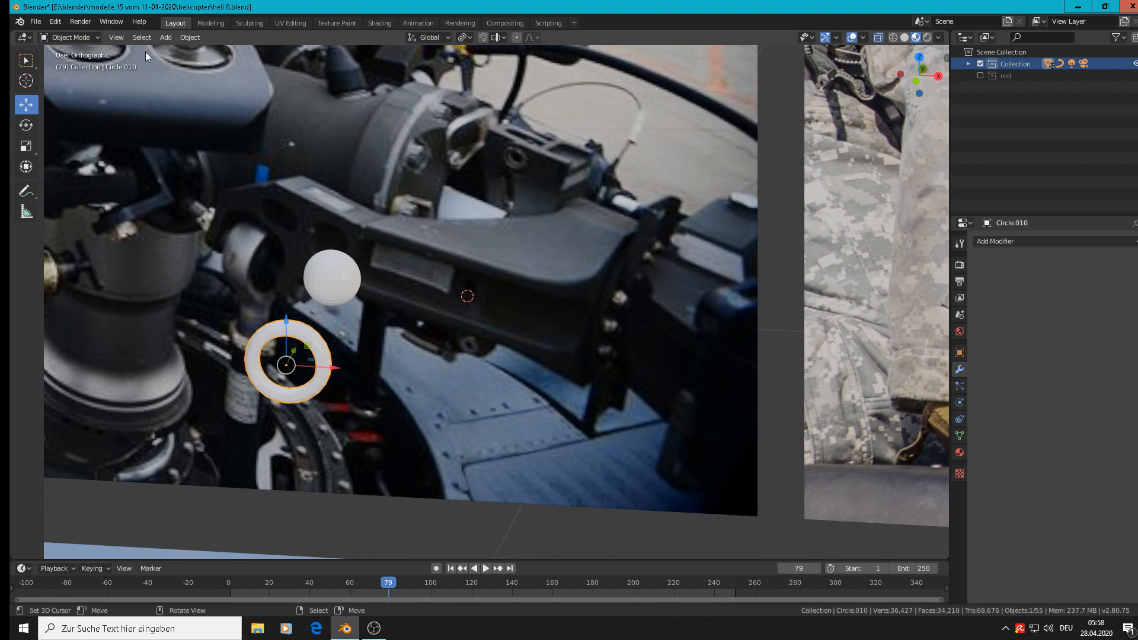
click(189, 37)
click(251, 288)
click(329, 284)
click(190, 38)
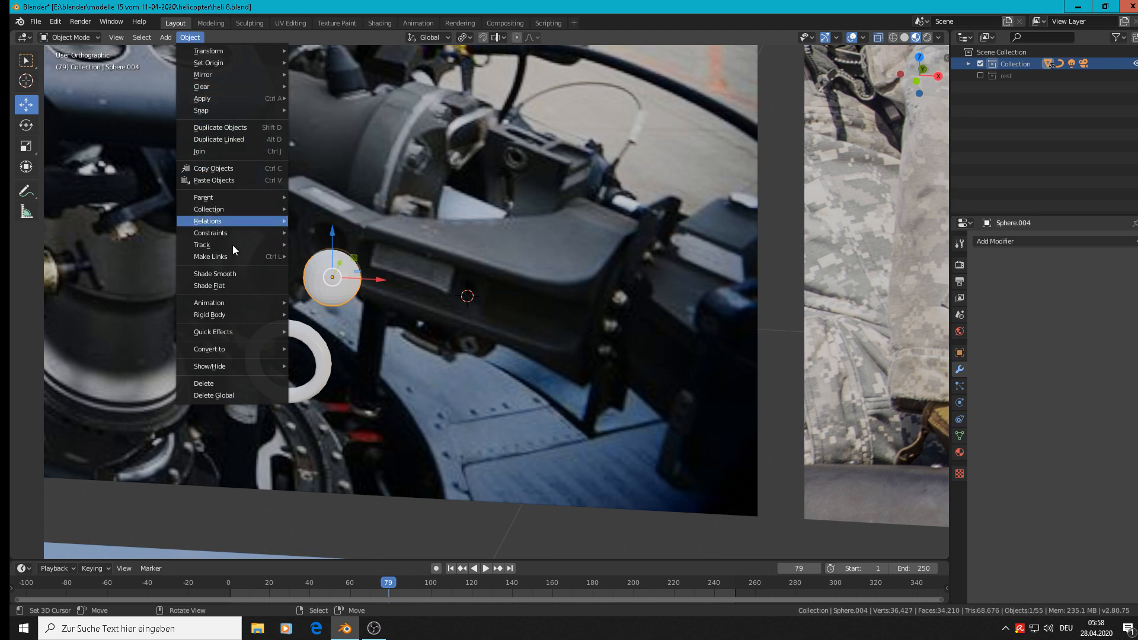
click(234, 274)
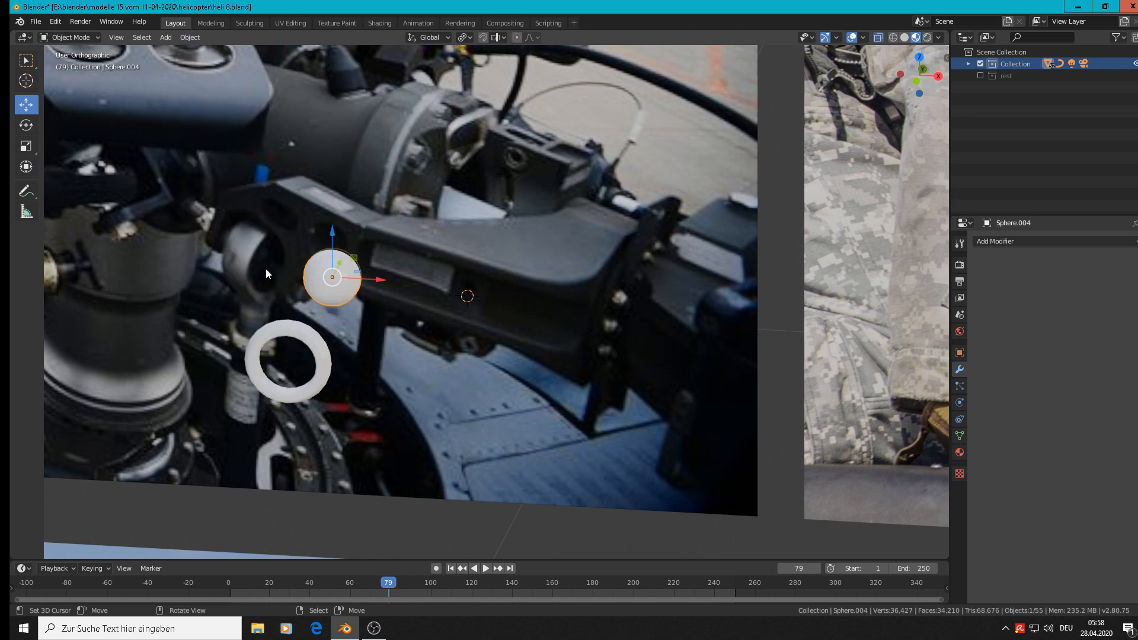
In front view, place the 3D cursor at the ring's lower edge and add a 24-vertex cylinder there.
scroll(397, 289, down, 1)
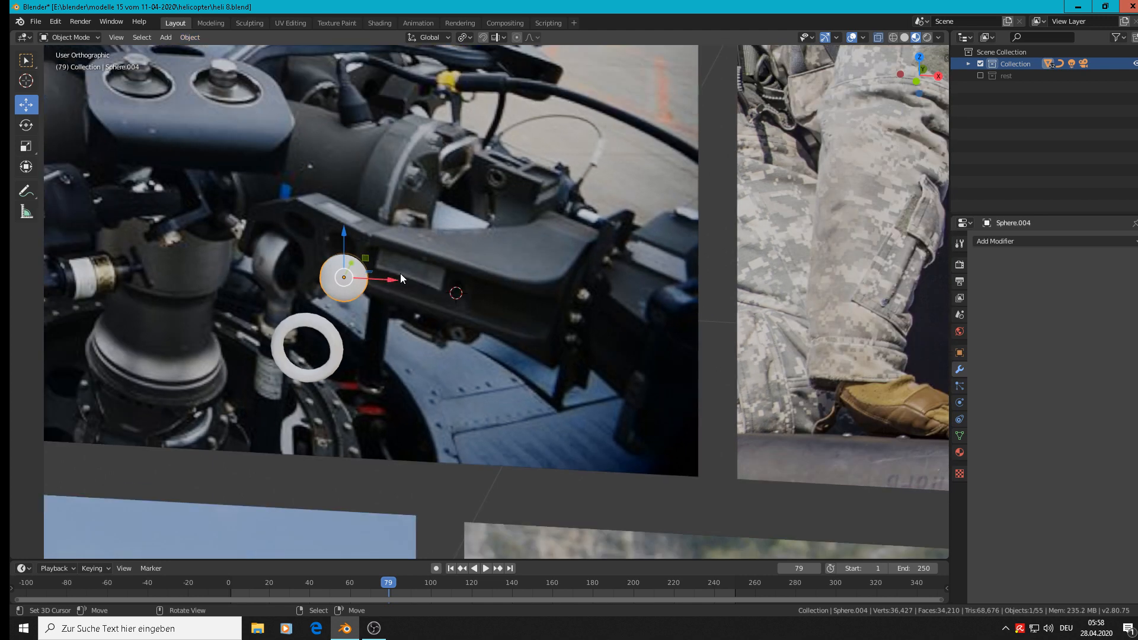
key(KP_1)
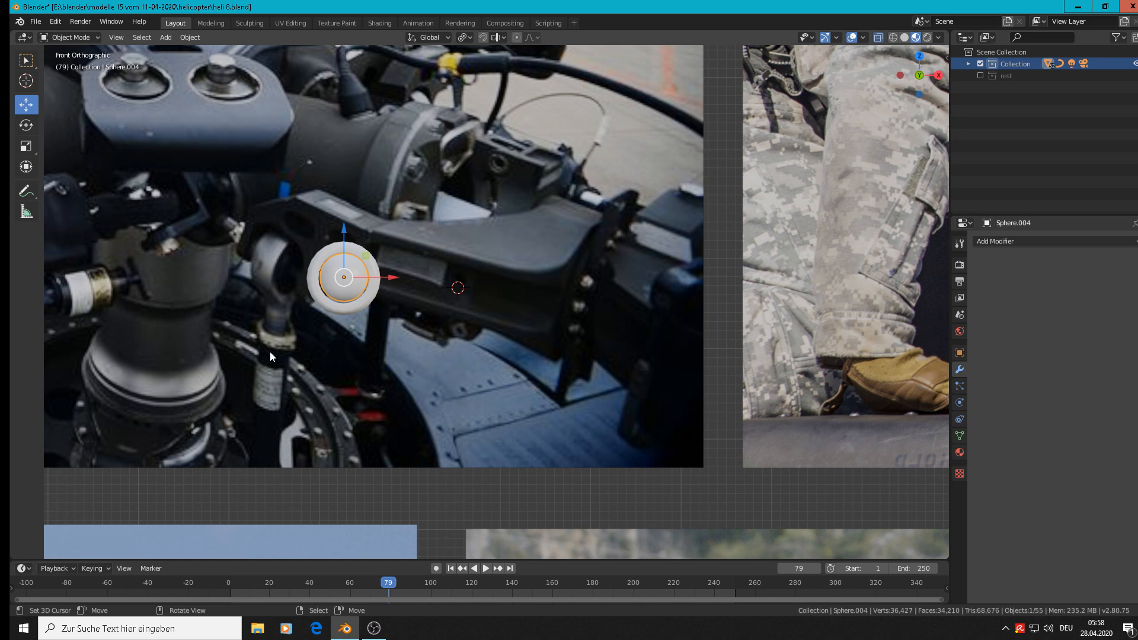
scroll(284, 333, down, 2)
scroll(353, 309, up, 3)
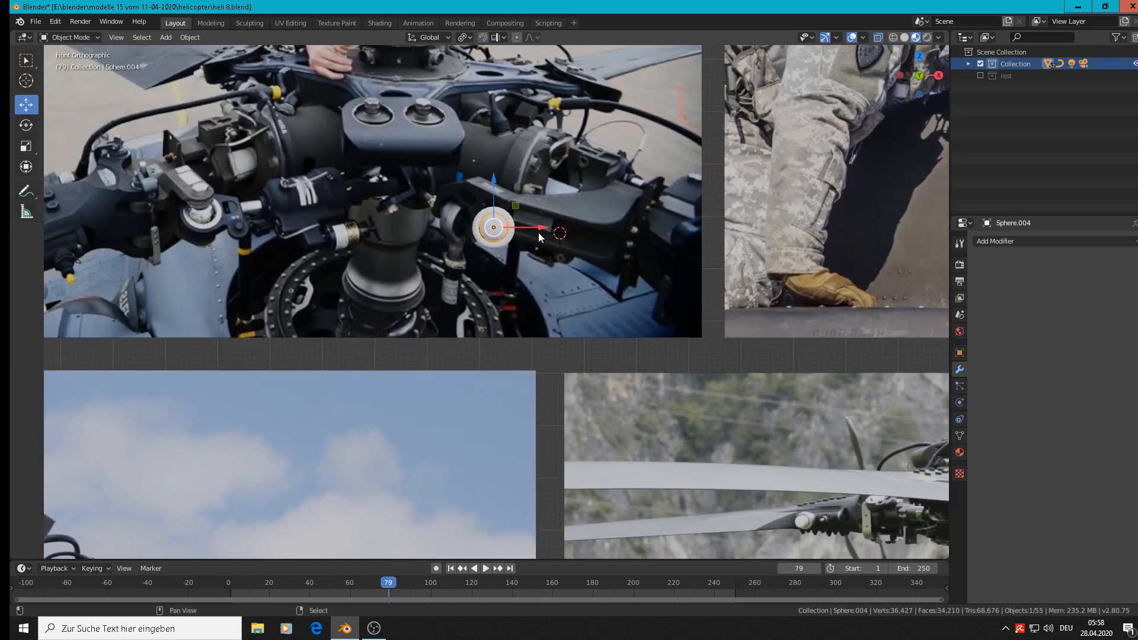
shift+right_click(447, 255)
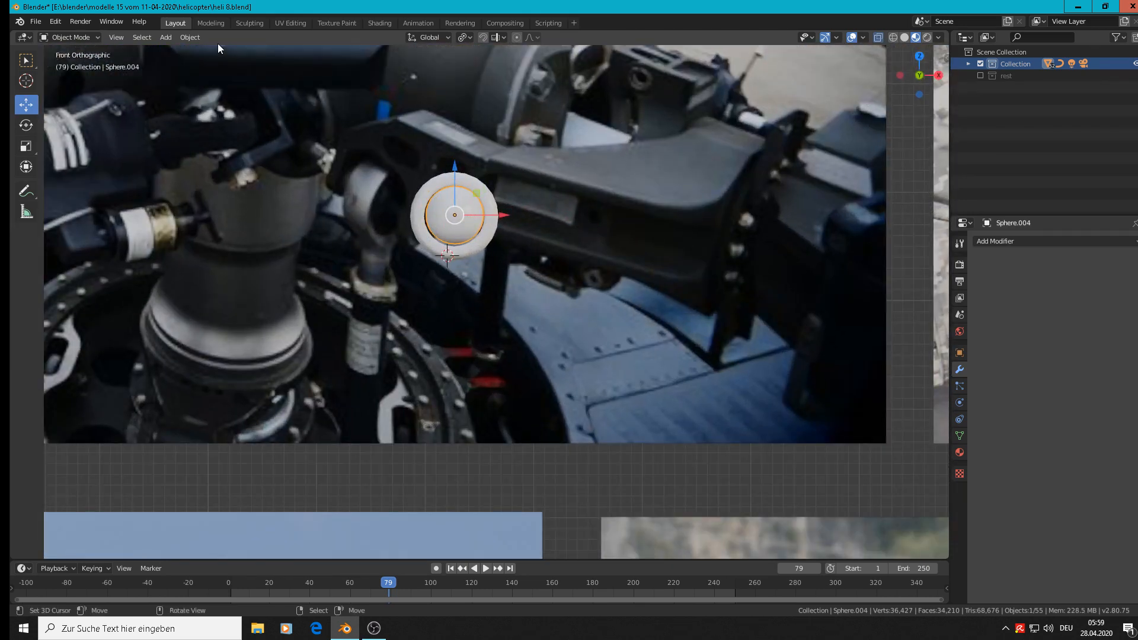
click(161, 38)
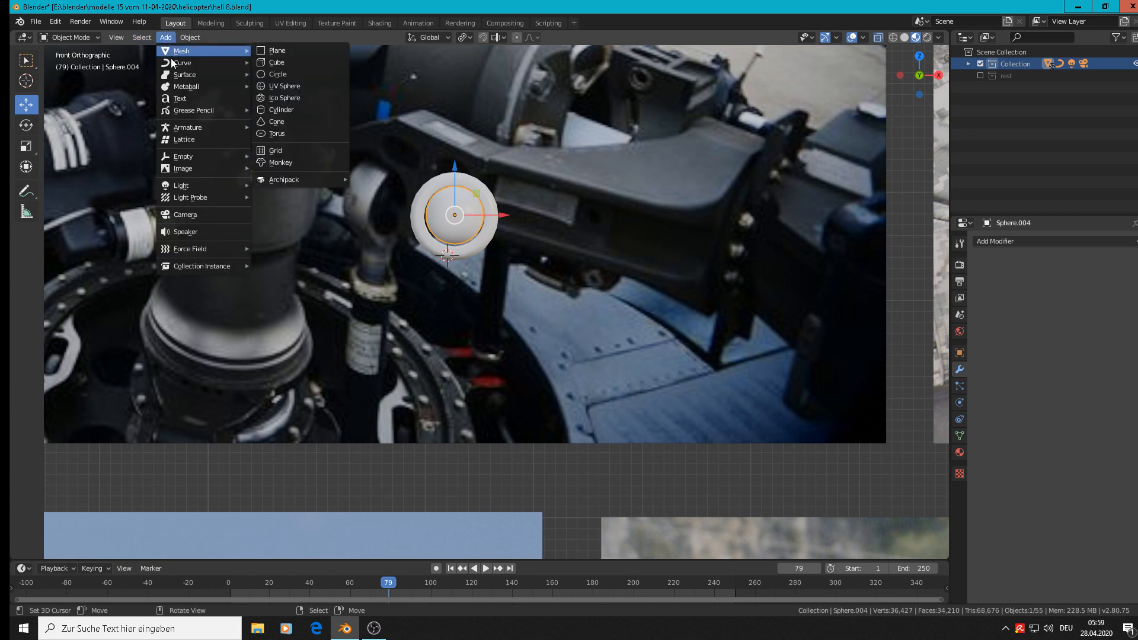
mouse_move(215, 51)
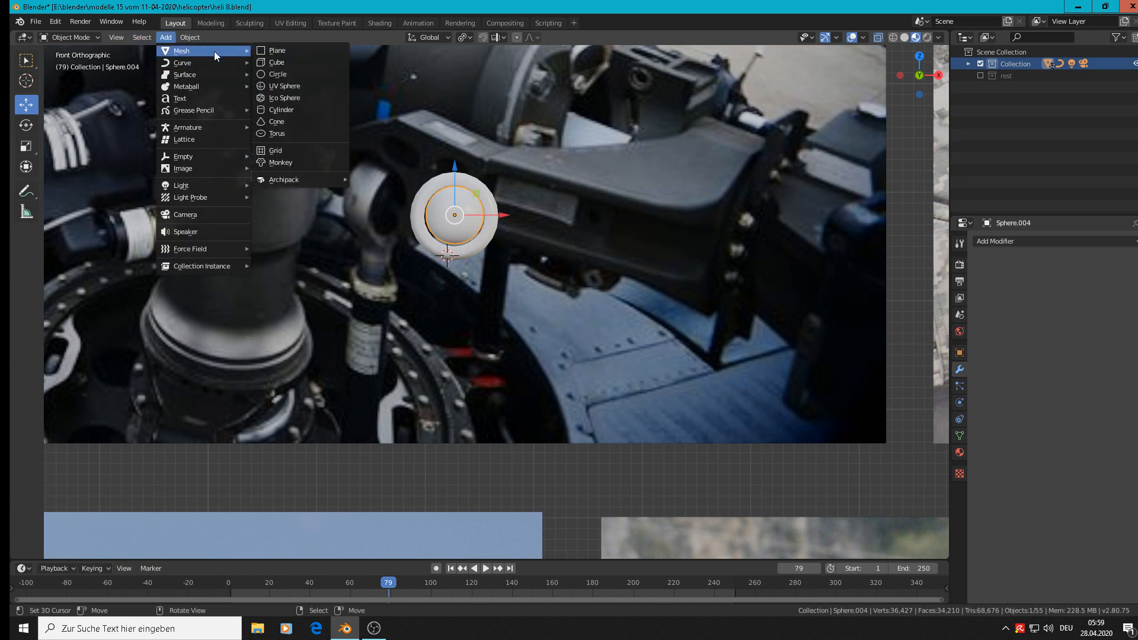
click(282, 111)
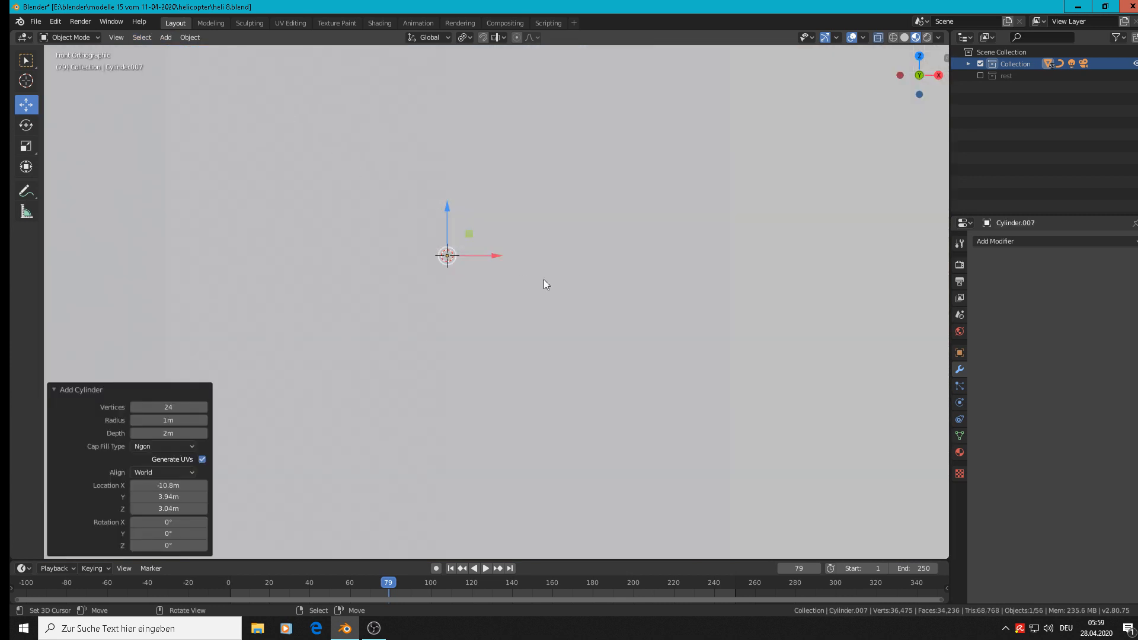
Scale the new cylinder by 0.041 and again by 0.212, and shift it 0.0071 m along X under the ring's centre.
key(s)
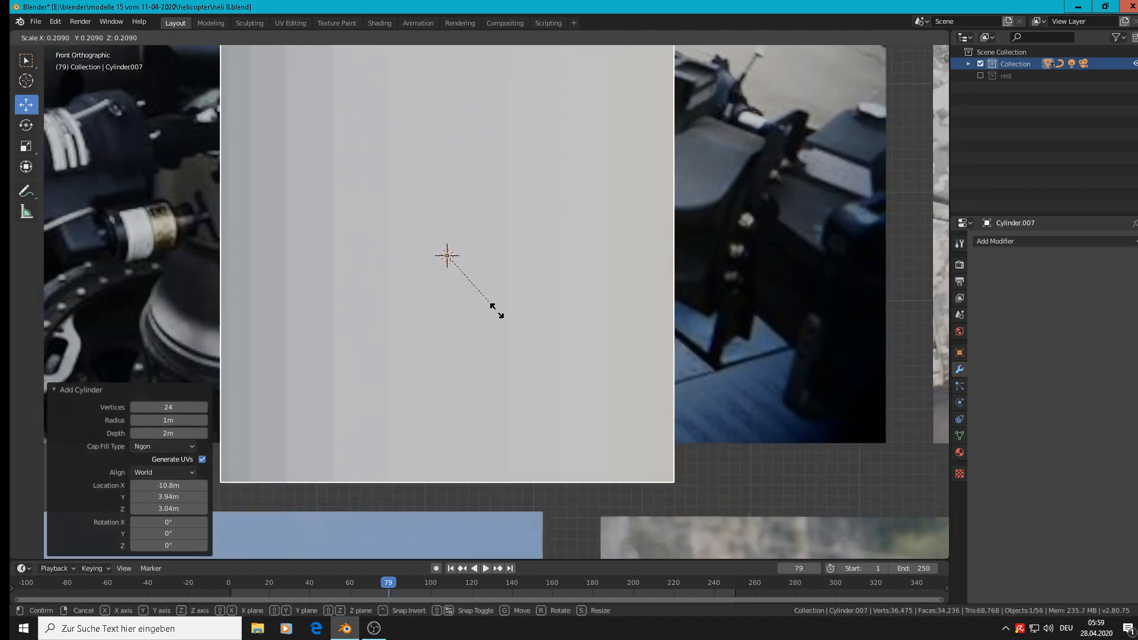
click(460, 261)
key(s)
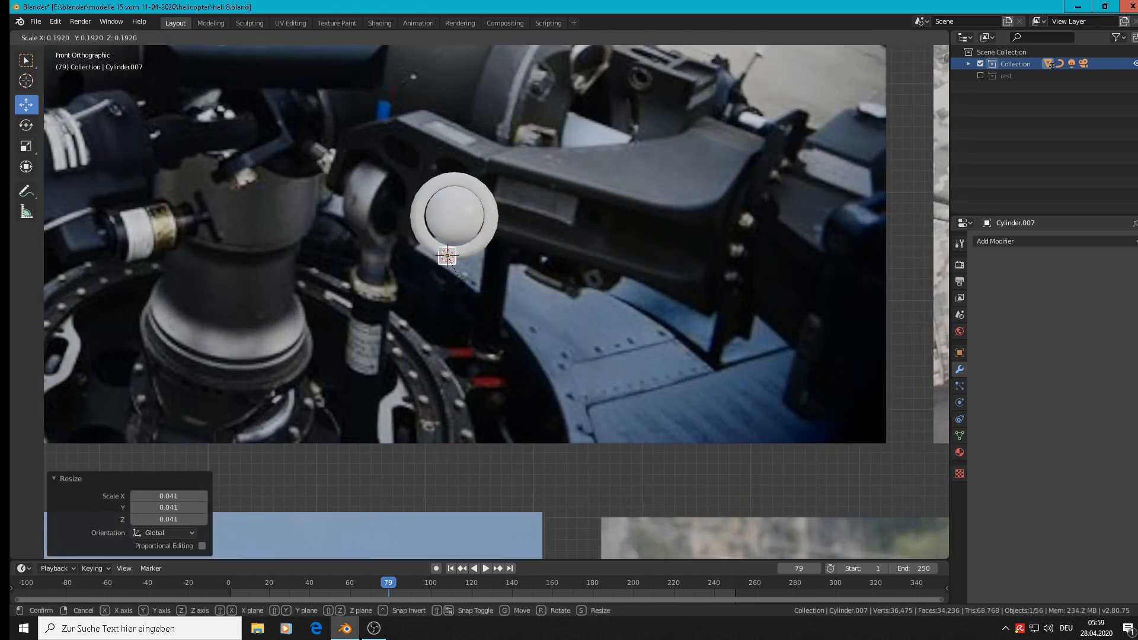
click(470, 293)
key(g)
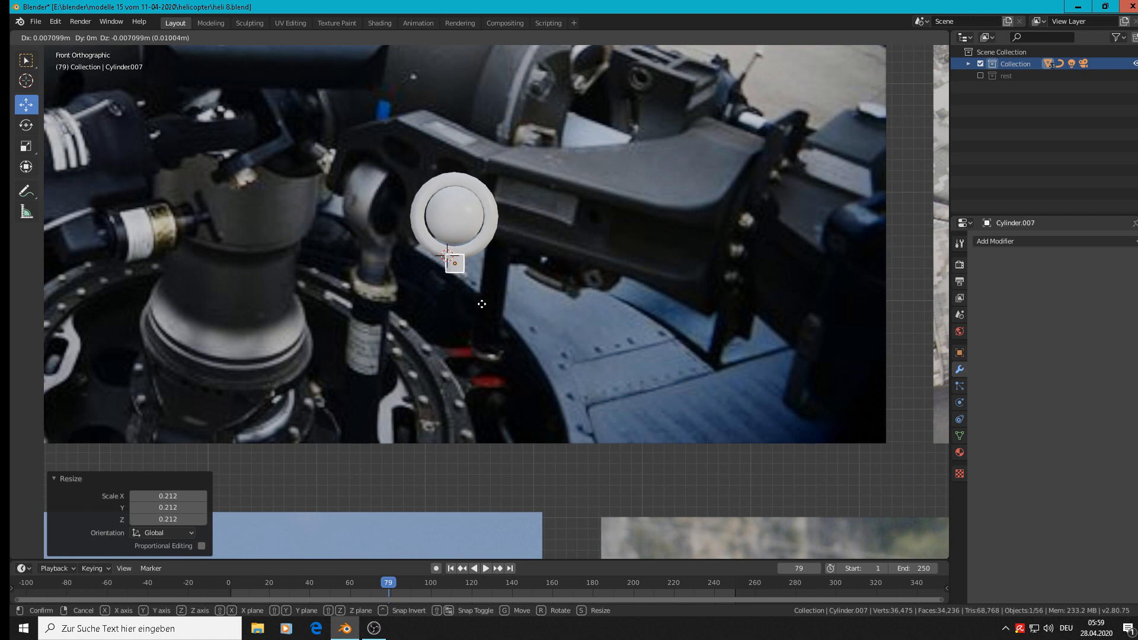
click(481, 297)
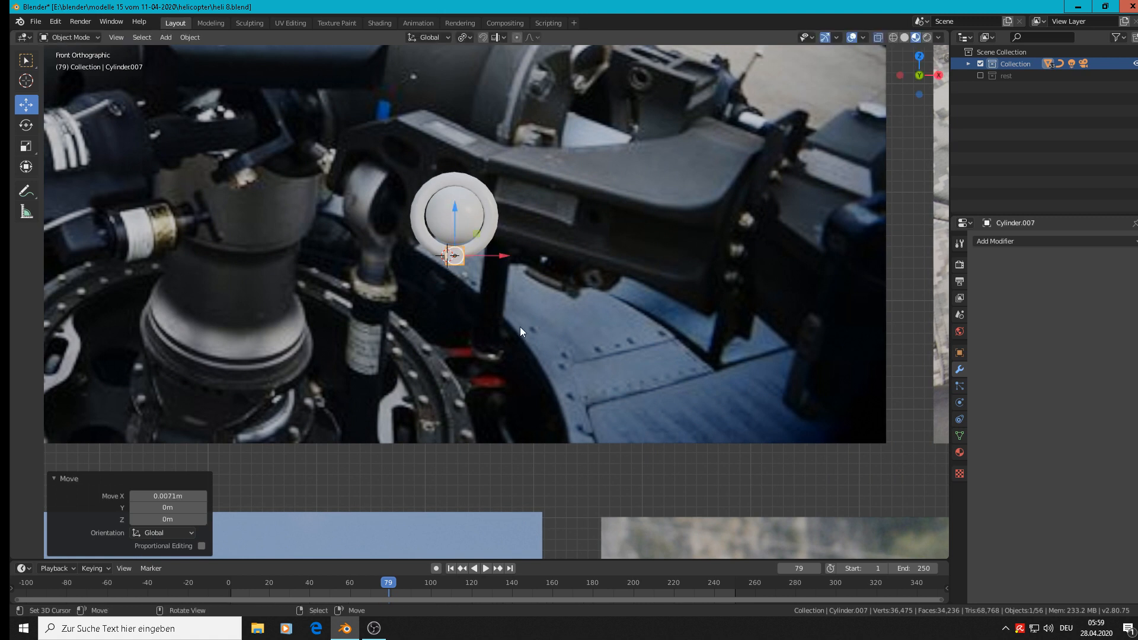
Enlarge the cylinder by 1.969 and adjust its height along Z so its top meets the ring's lower edge.
key(s)
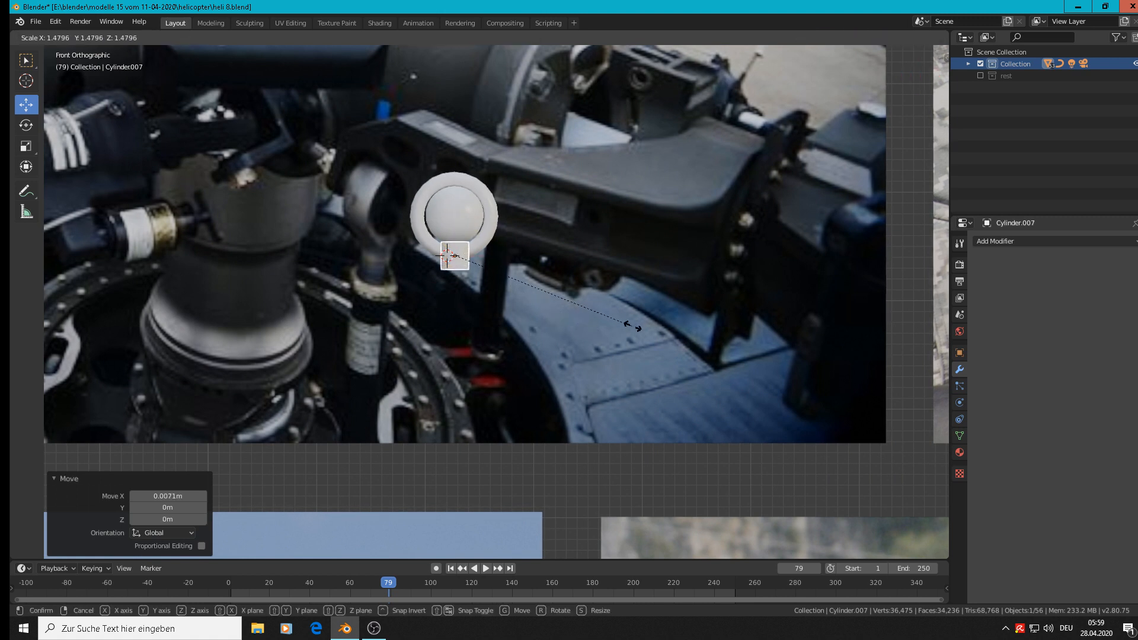
click(698, 324)
key(g)
key(z)
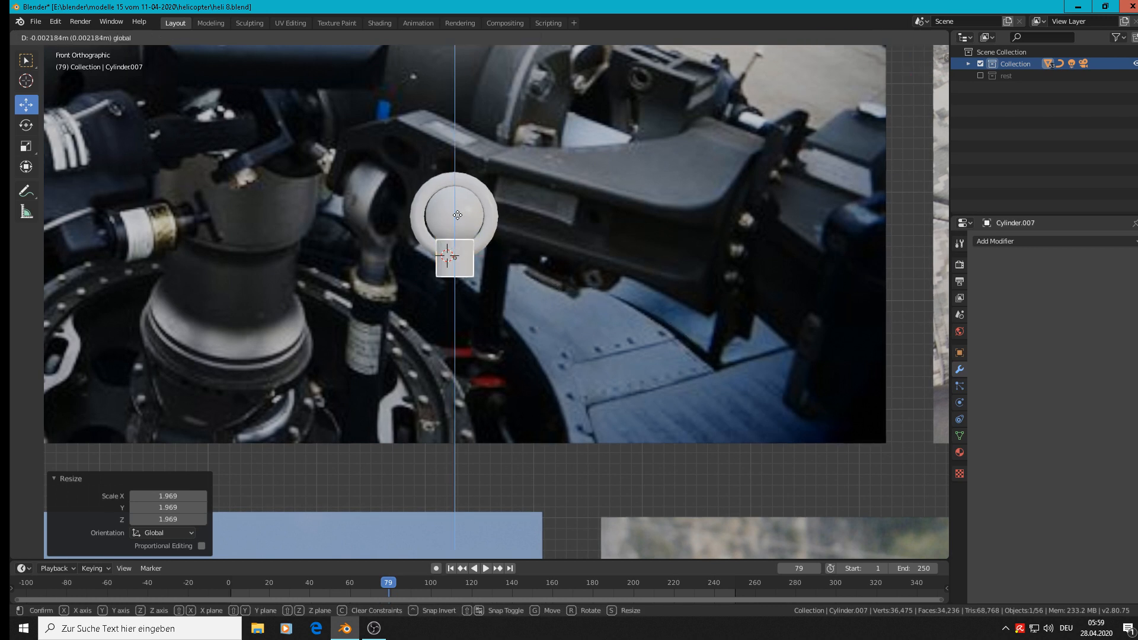
click(482, 255)
Extrude the cylinder's bottom face in place and scale it outward to form a step wider than the neck.
scroll(468, 279, up, 3)
key(Tab)
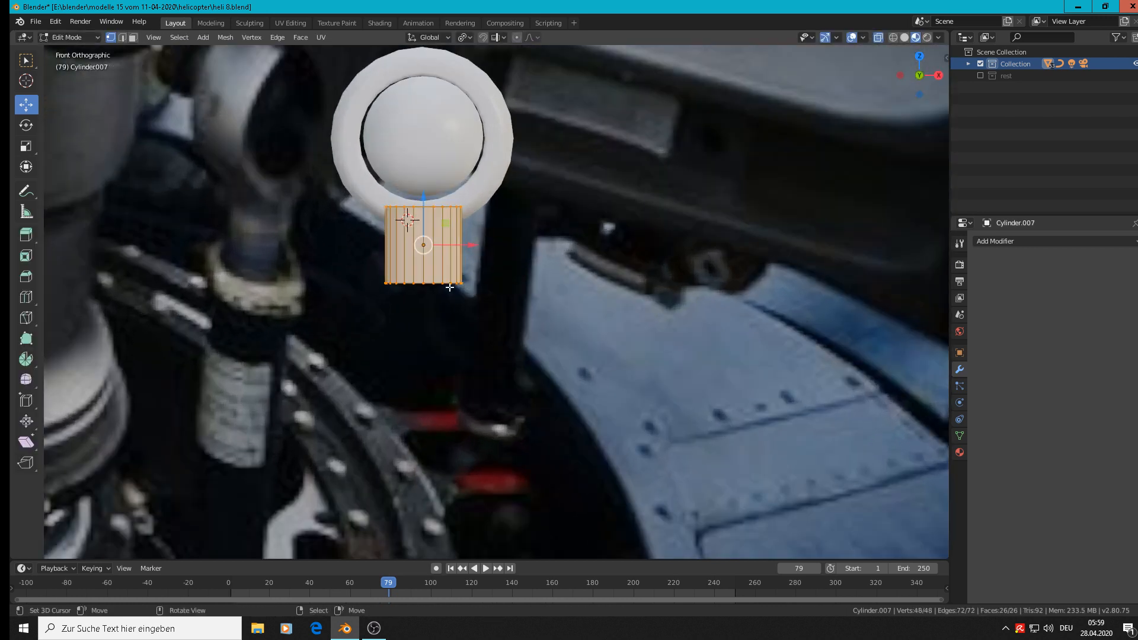
alt+click(425, 283)
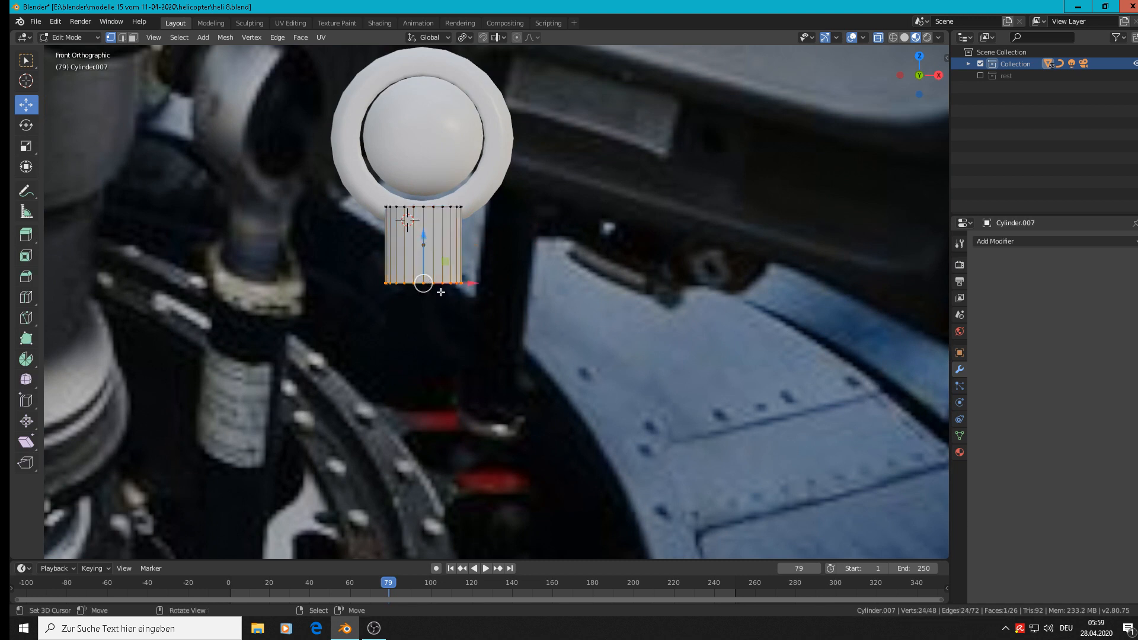
key(e)
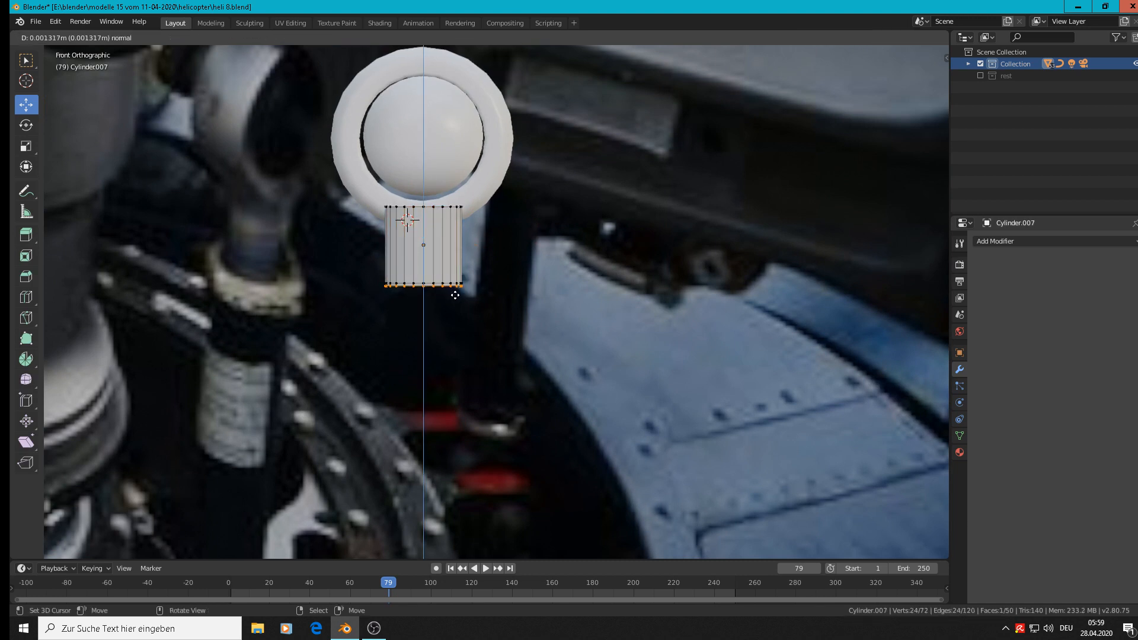
right_click(461, 292)
key(s)
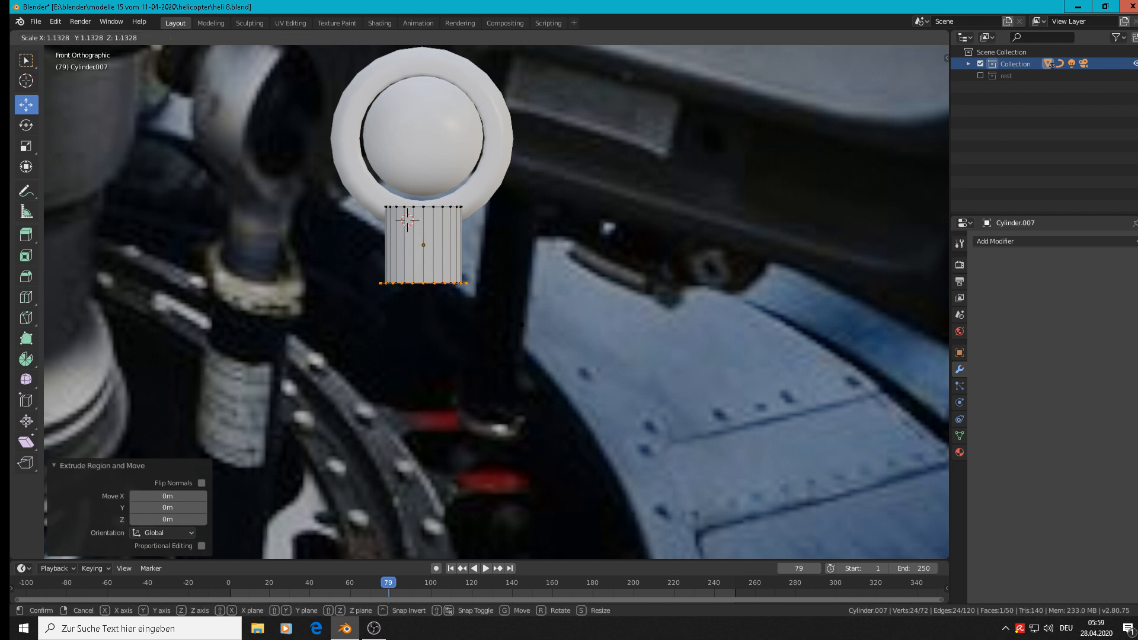
click(521, 327)
Extrude the widened bottom face 0.0158 m downward along Z to form a collar.
key(e)
right_click(521, 327)
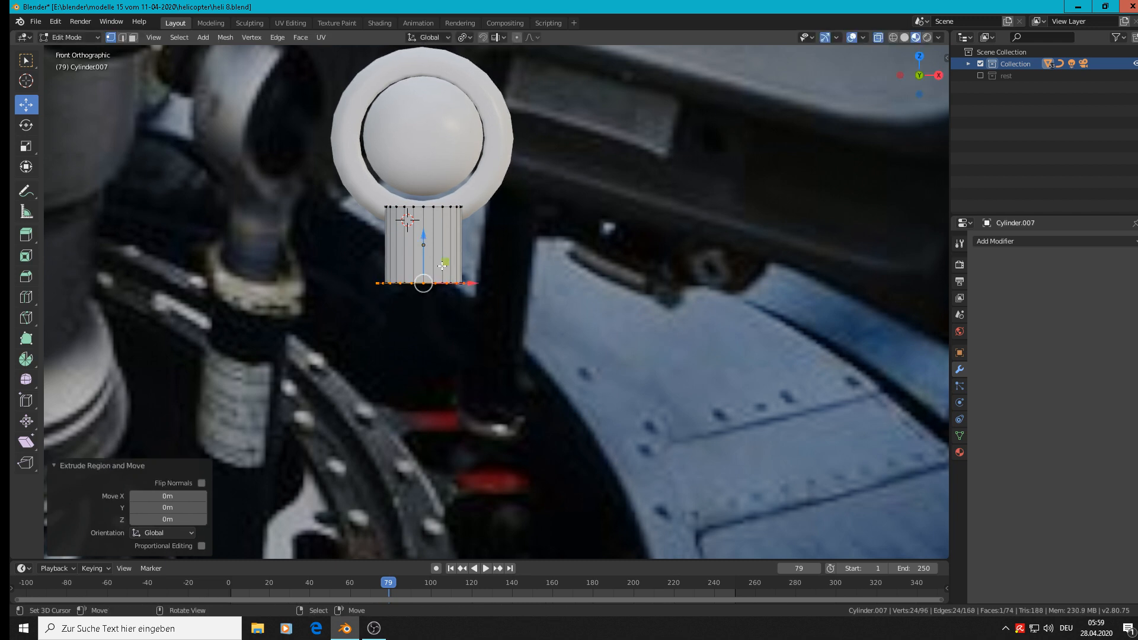
key(g)
key(z)
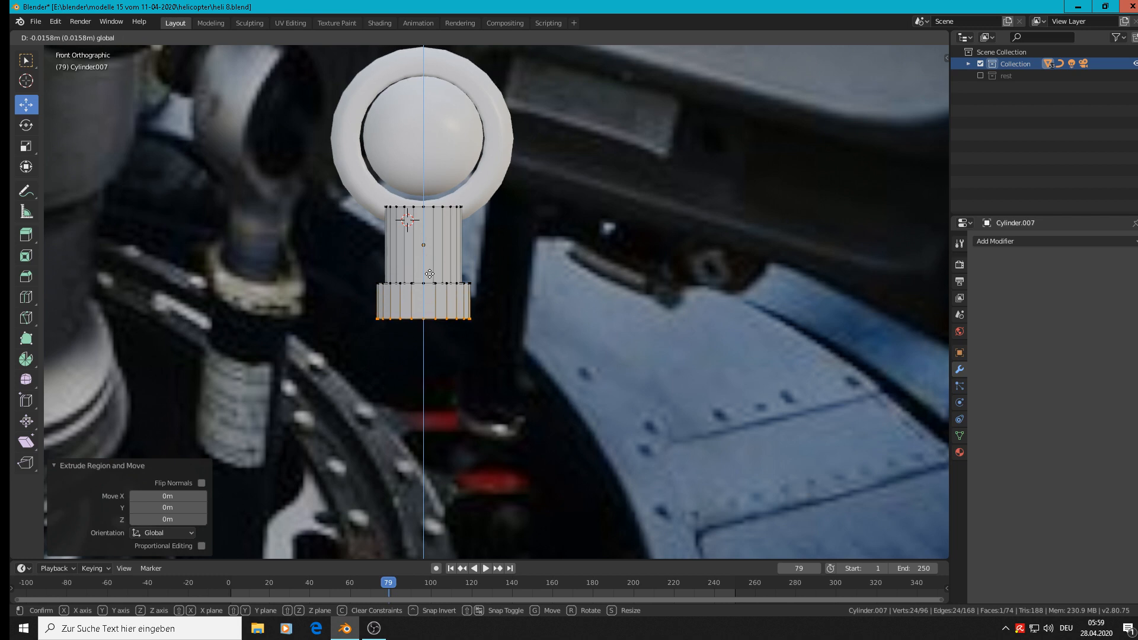
click(430, 274)
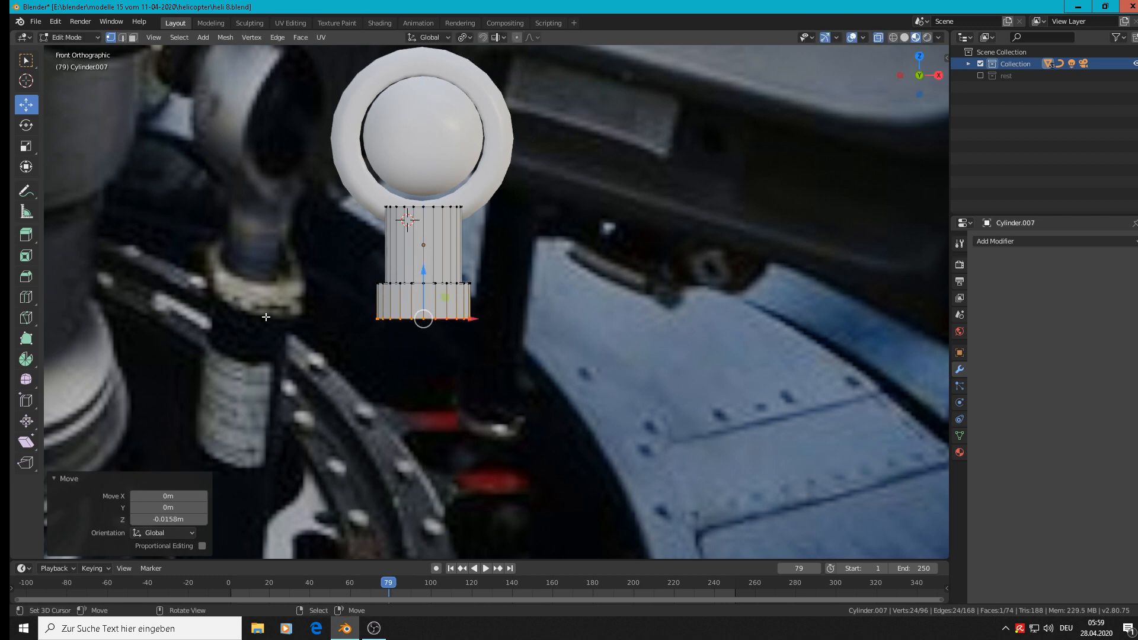
Extrude the collar's bottom face inward at about 0.962 scale, and extrude a long shaft down 0.103 m plus a further 0.034 m.
key(e)
right_click(583, 390)
key(s)
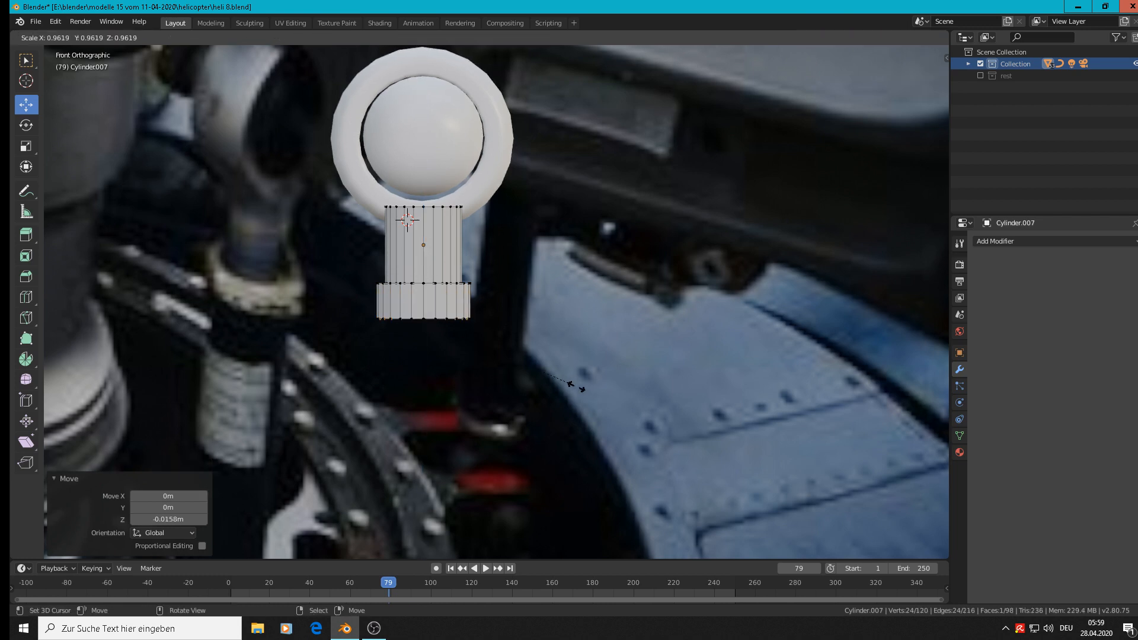
click(575, 387)
key(e)
right_click(575, 386)
drag(423, 273, 444, 502)
scroll(445, 489, down, 9)
shift+middle_drag(444, 480, 377, 189)
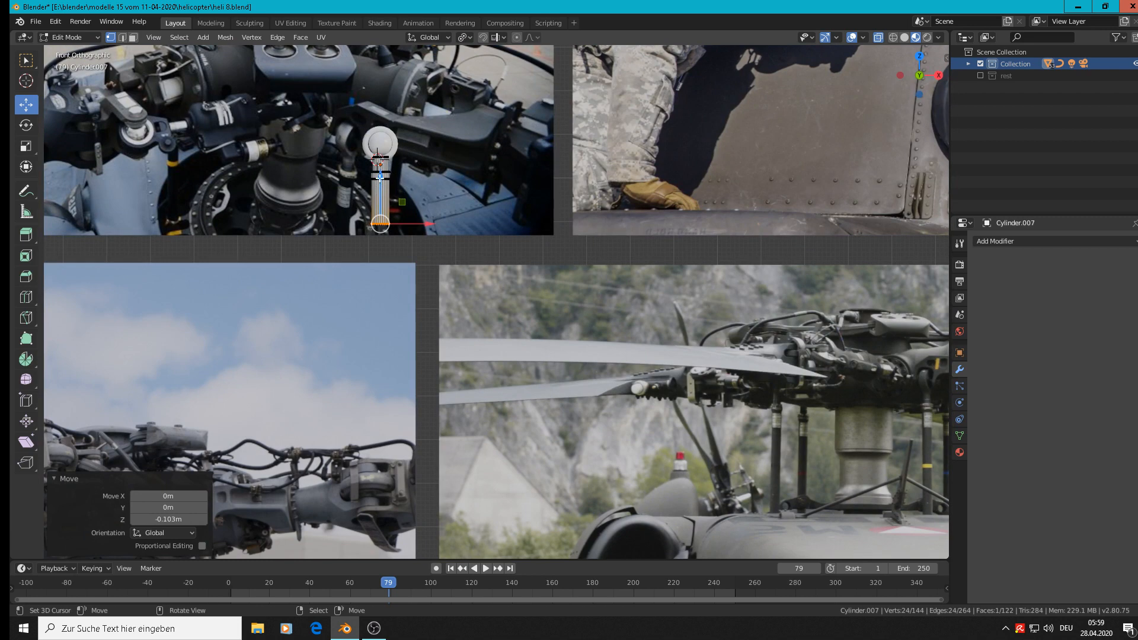
mouse_move(380, 176)
mouse_down()
mouse_move(382, 211)
mouse_move(385, 193)
mouse_up()
shift+middle_drag(415, 162, 627, 262)
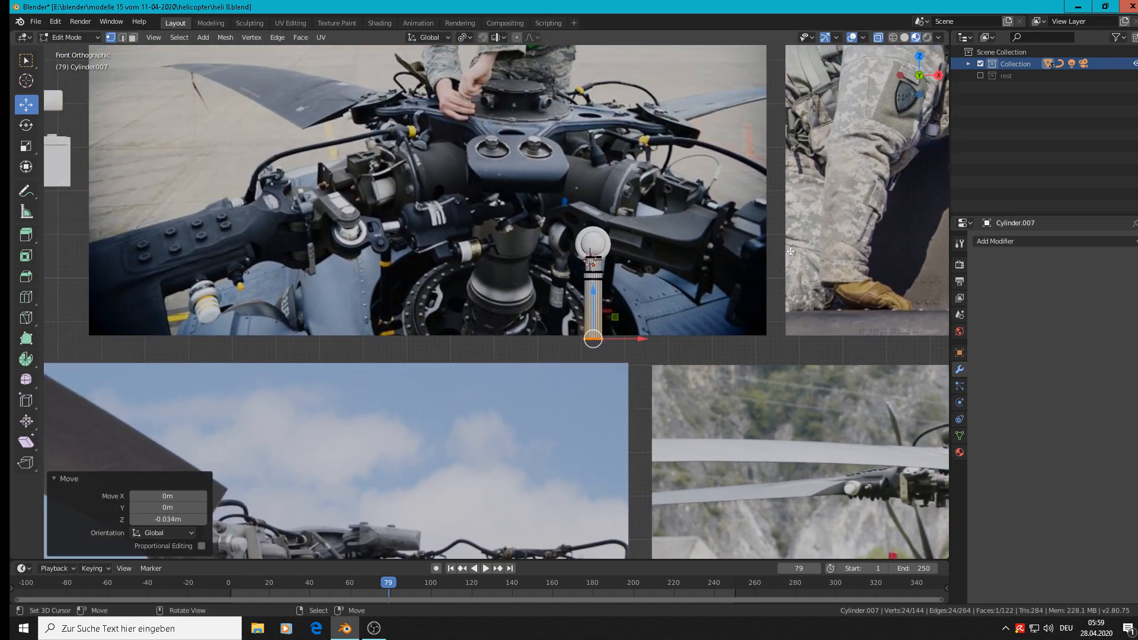
key(Tab)
In right view, move the ring and the sphere along Y to centre both over the cylinder shaft.
middle_drag(664, 302, 742, 364)
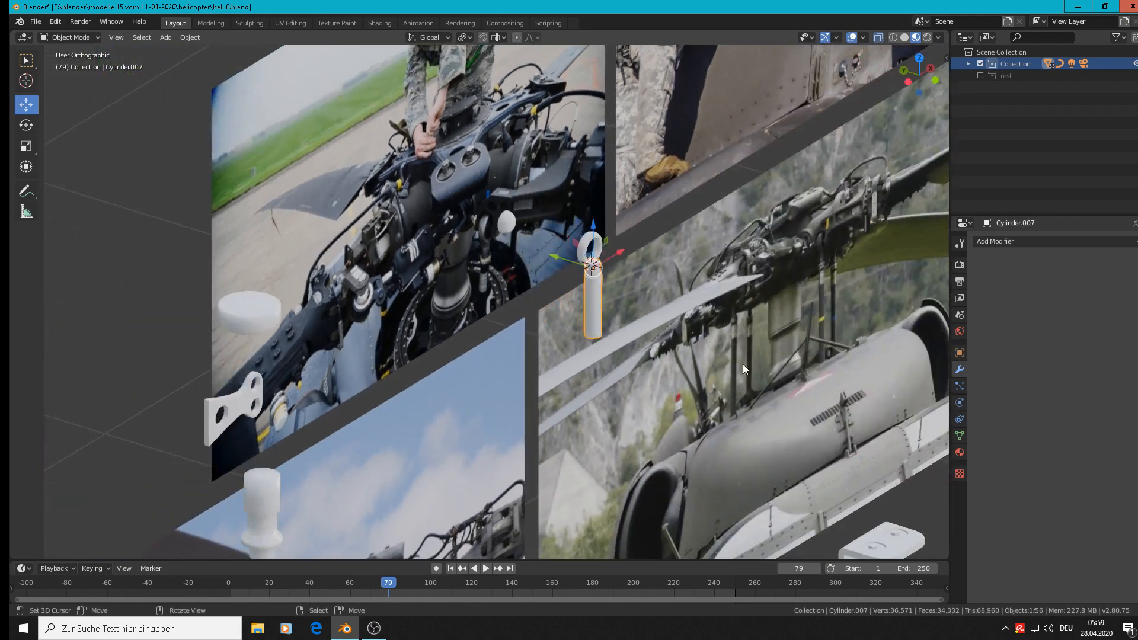
scroll(618, 300, up, 3)
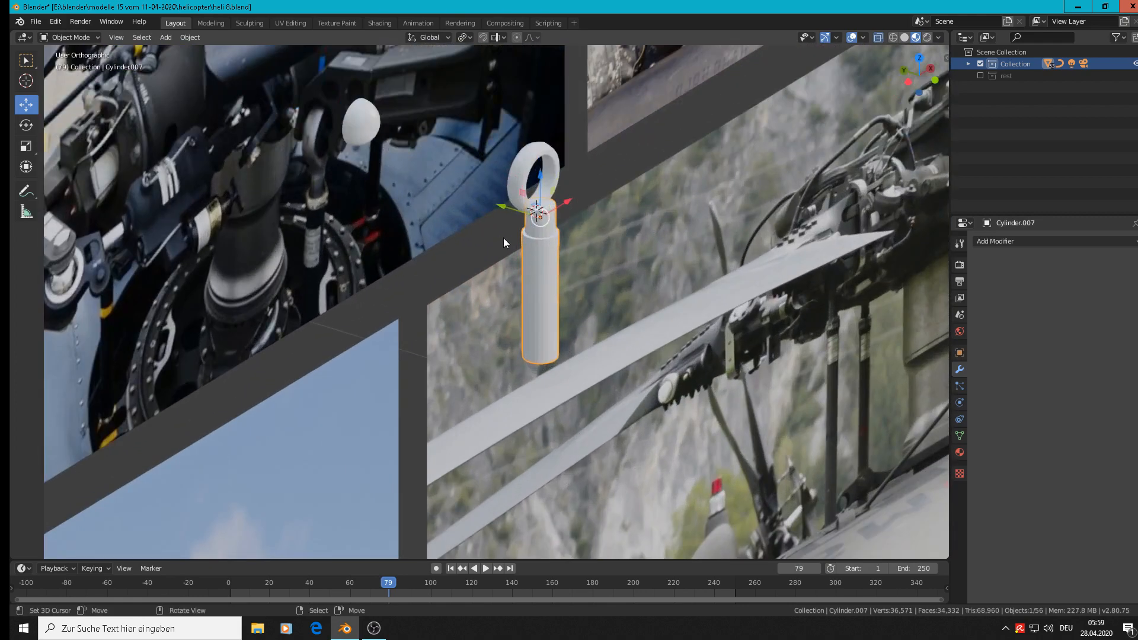
key(KP_3)
click(553, 157)
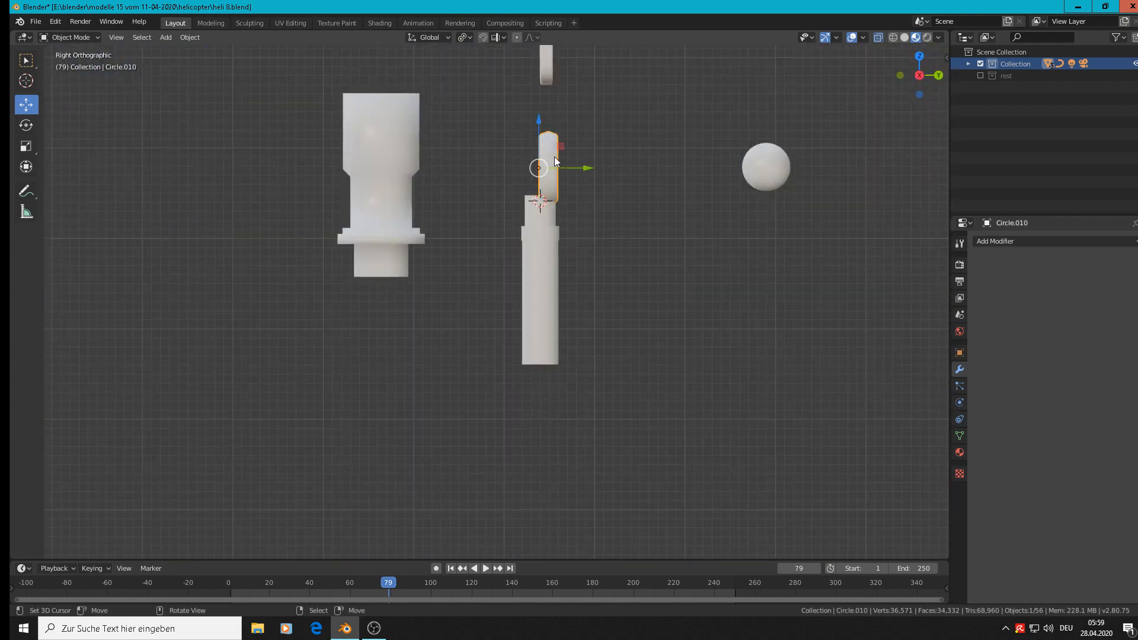
drag(590, 165, 581, 162)
click(765, 167)
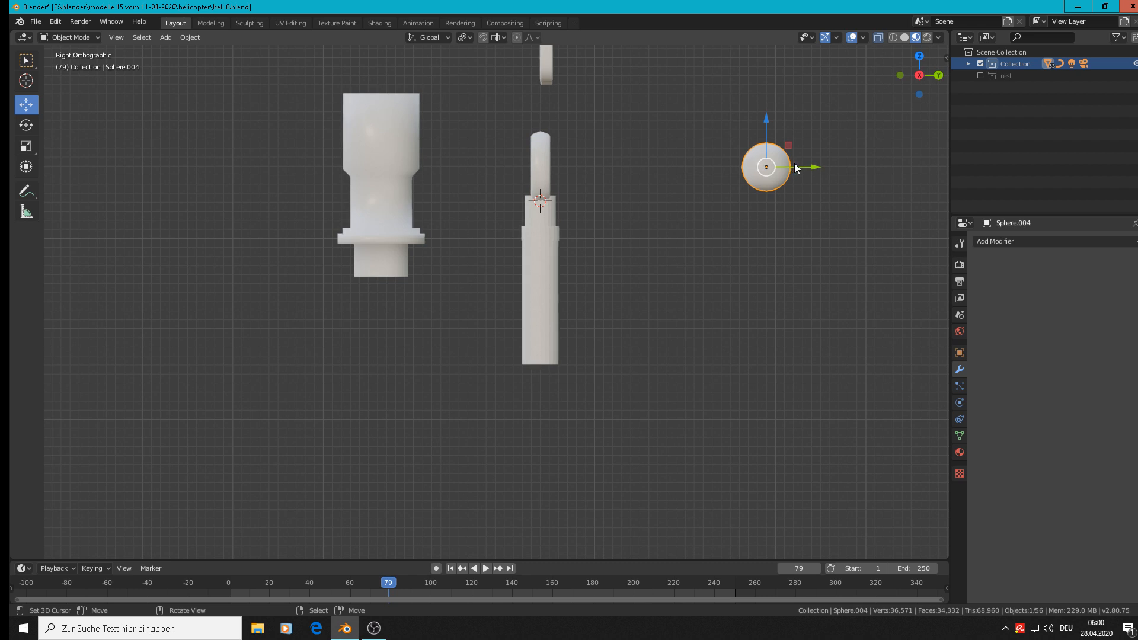
drag(794, 168, 569, 169)
Select the cylinder shaft and apply smooth shading to it.
middle_drag(580, 170, 691, 222)
click(534, 256)
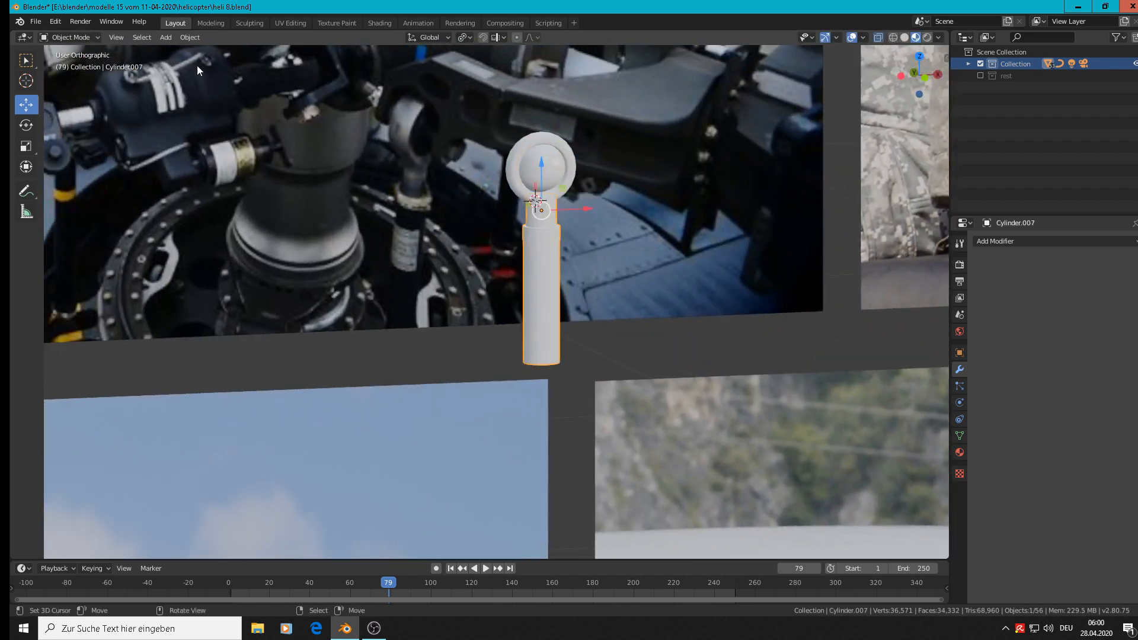
click(185, 37)
click(237, 271)
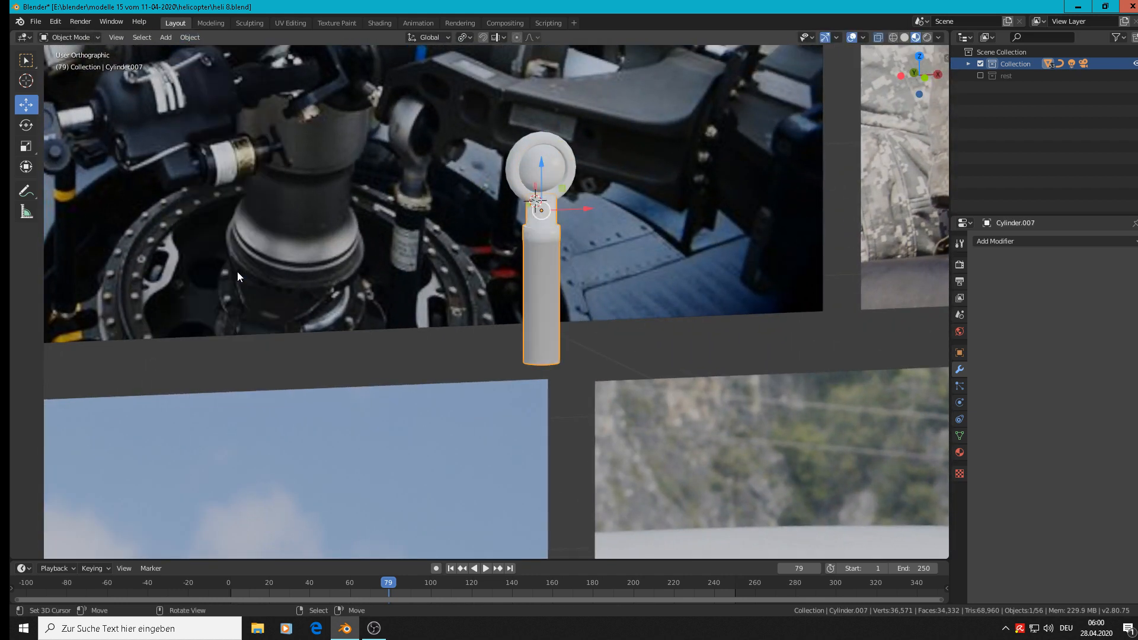
Add two loop cuts around the long shaft, slid close to its bottom end (factor -0.981) and just under the collar (about 0.958).
scroll(527, 283, up, 4)
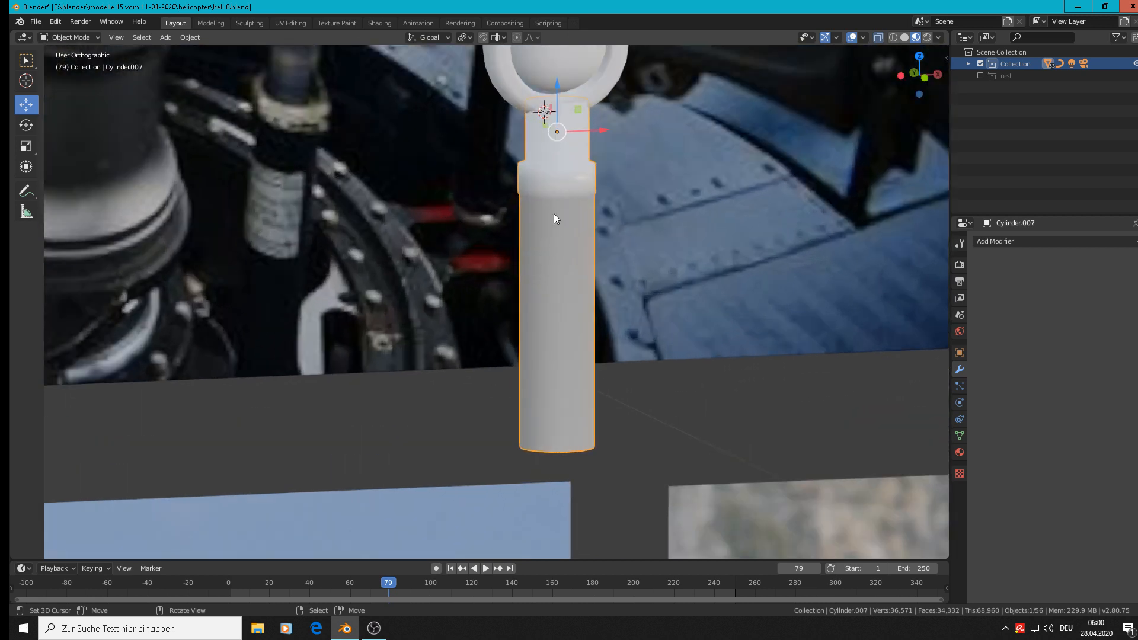
key(Tab)
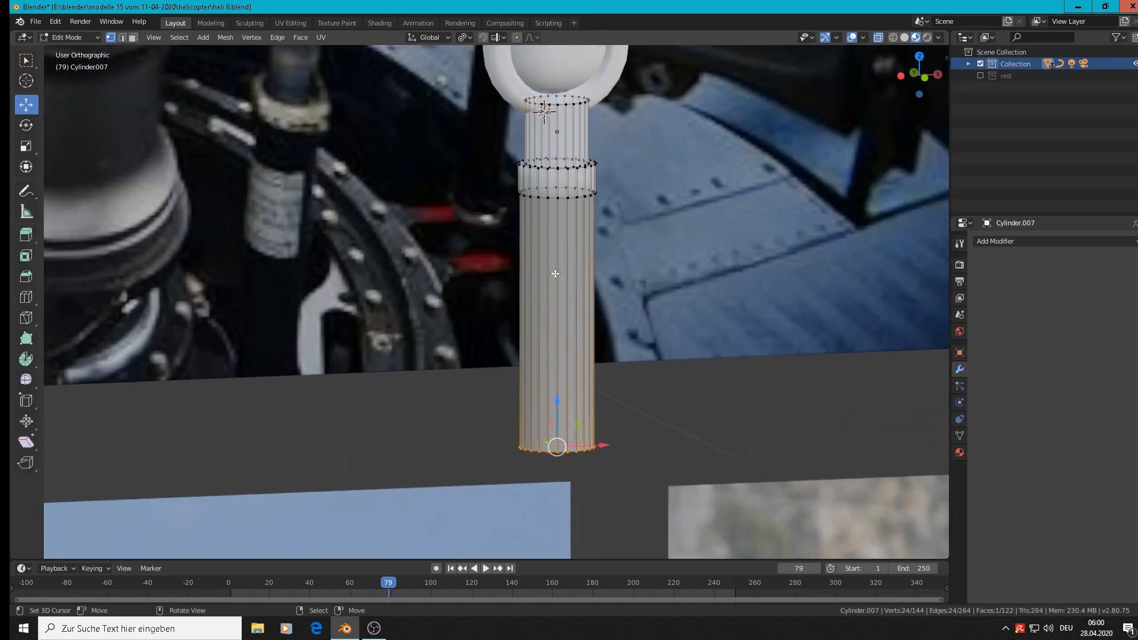
key(ctrl+r)
click(552, 314)
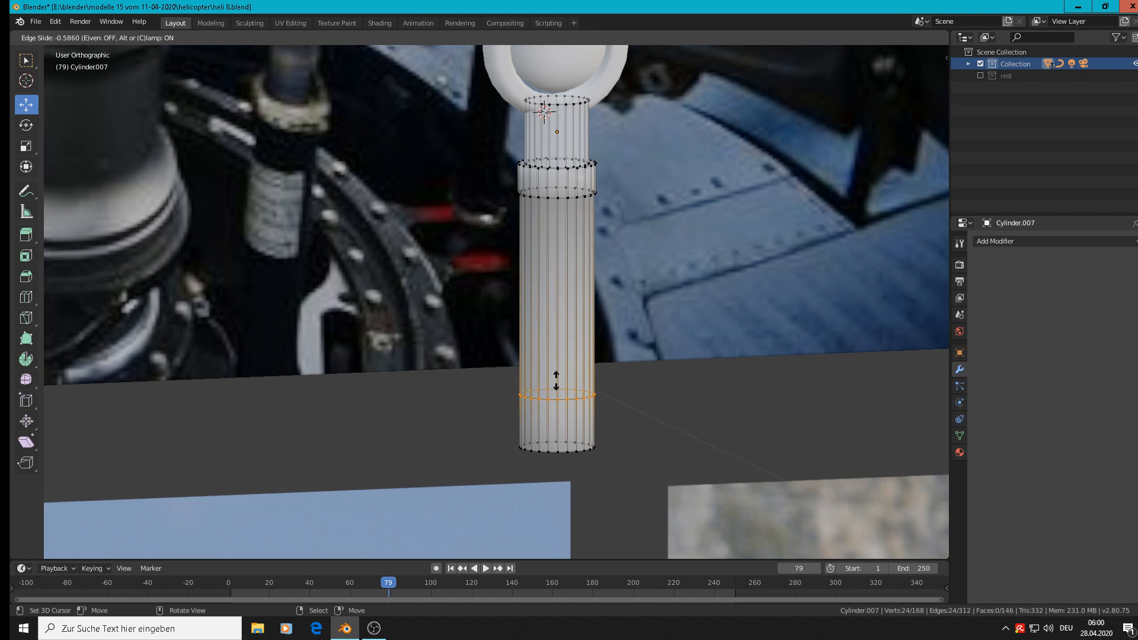
click(554, 430)
key(ctrl+r)
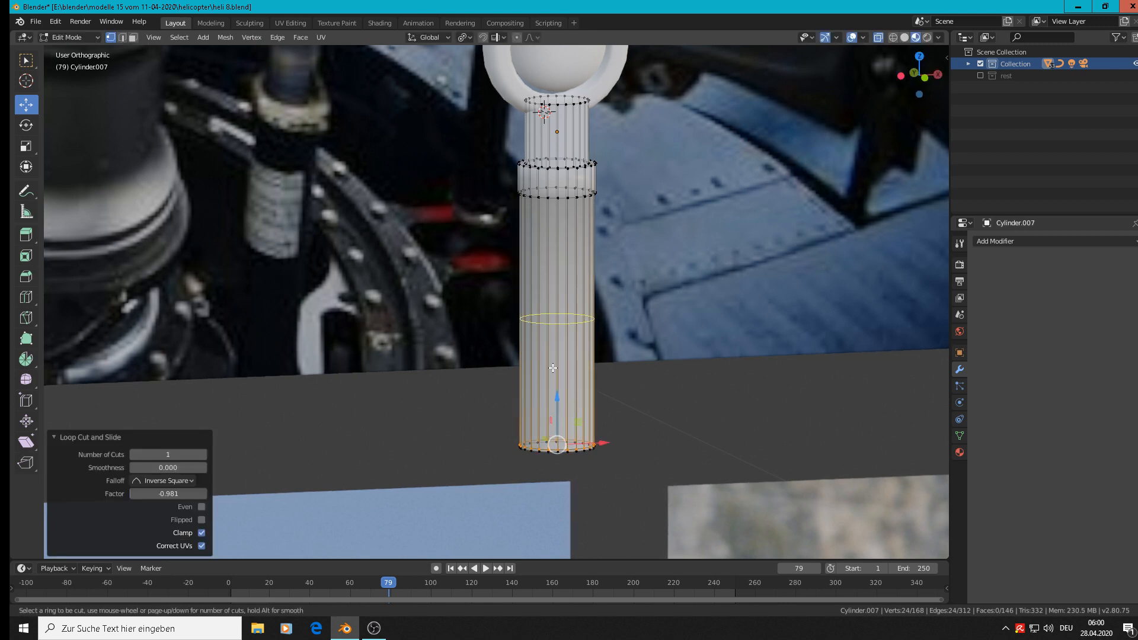
click(556, 320)
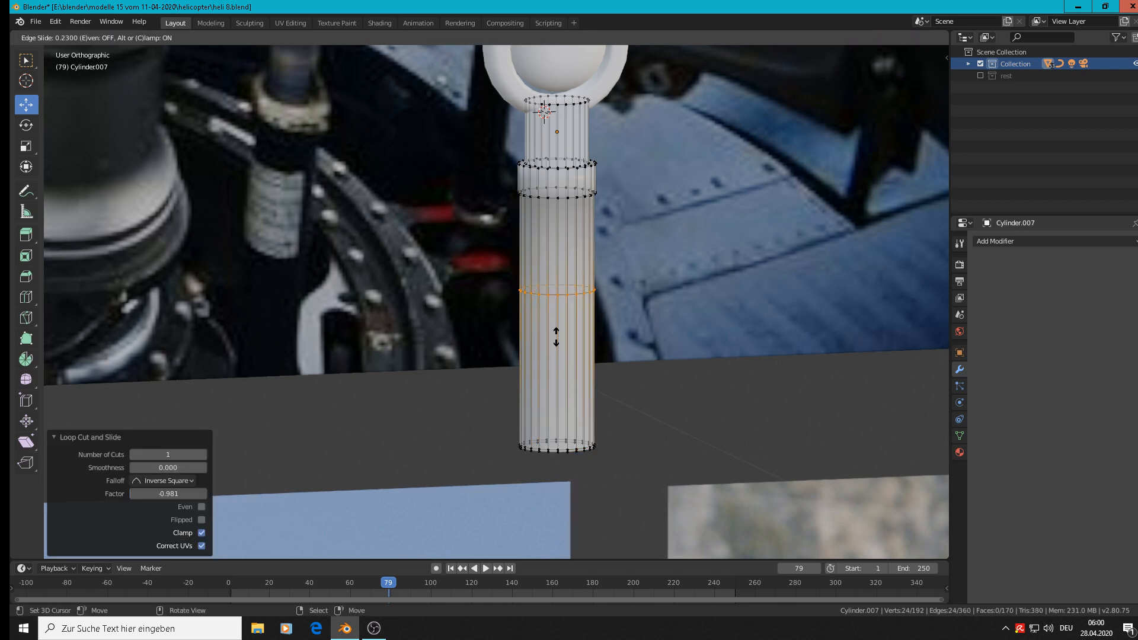
click(548, 246)
scroll(548, 246, up, 3)
key(Tab)
scroll(584, 204, up, 3)
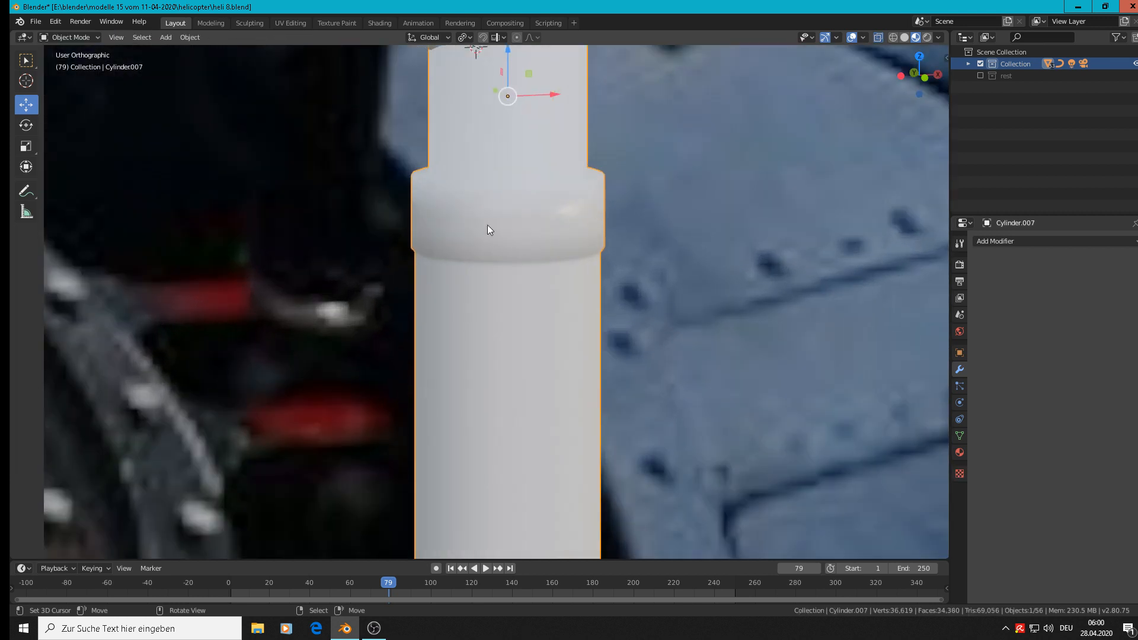
Add two loop cuts around the collar, slid near its lower edge (factor -0.919) and near its upper edge (factor 0.850).
key(Tab)
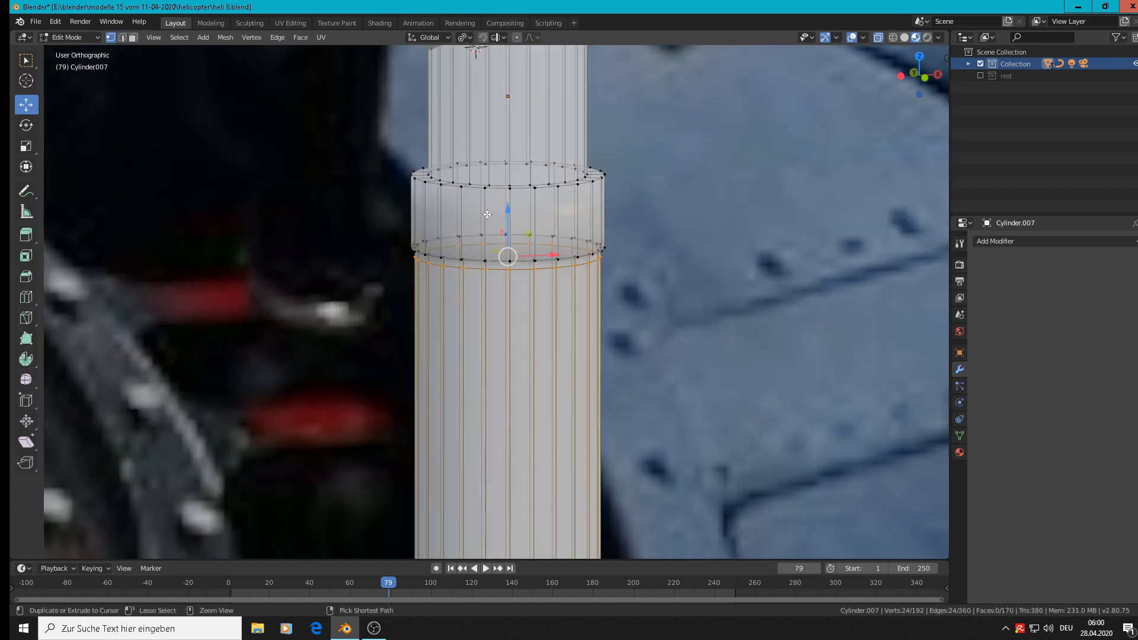
key(ctrl+r)
click(484, 217)
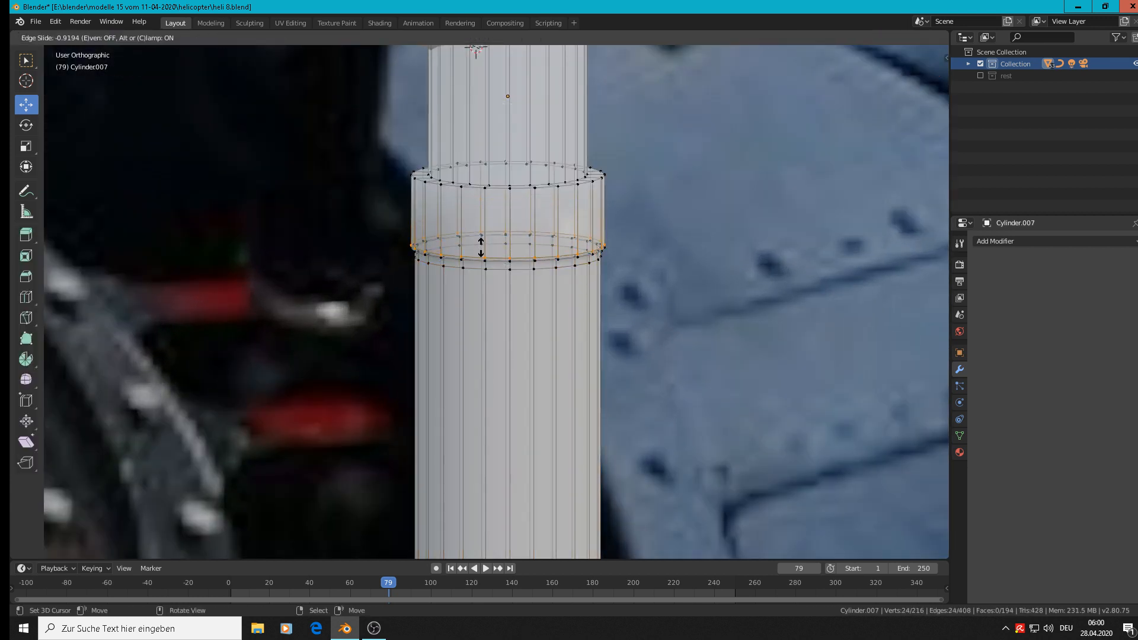
click(481, 246)
key(ctrl+r)
click(486, 183)
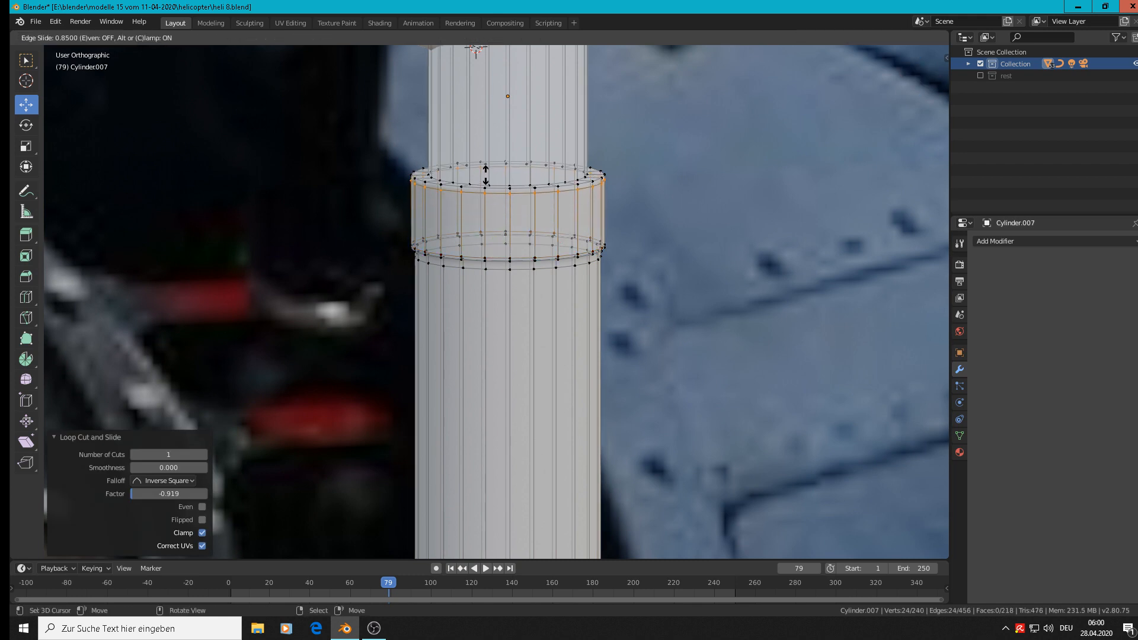
click(486, 176)
Bevel the collar's outer top edge loop with one segment at 0.0285 m width.
scroll(462, 184, up, 2)
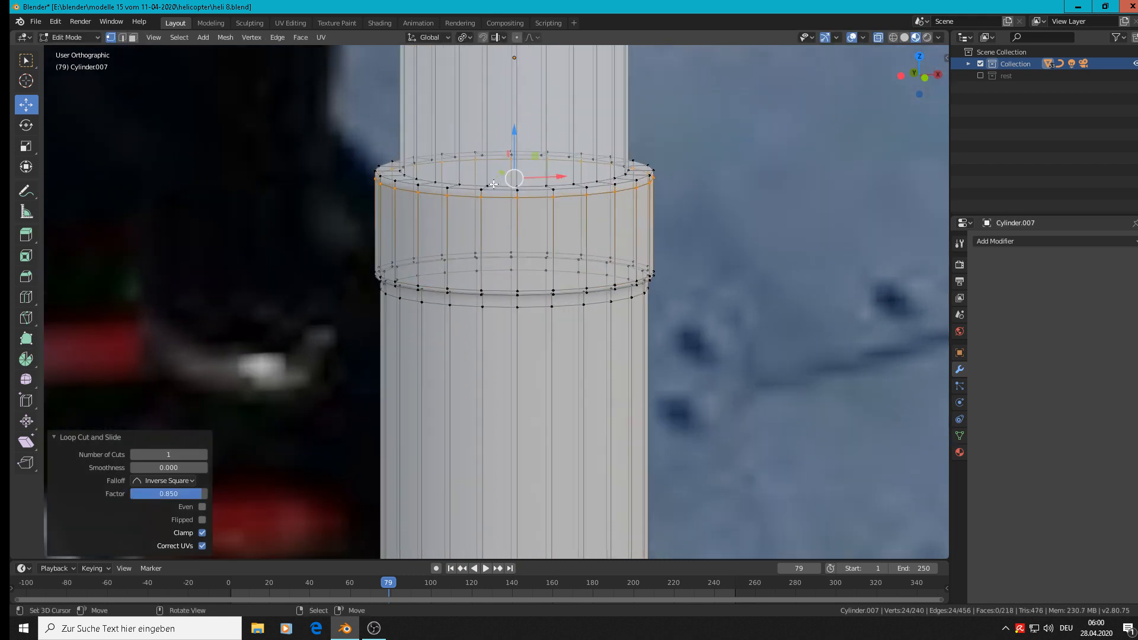
alt+click(434, 189)
key(ctrl+b)
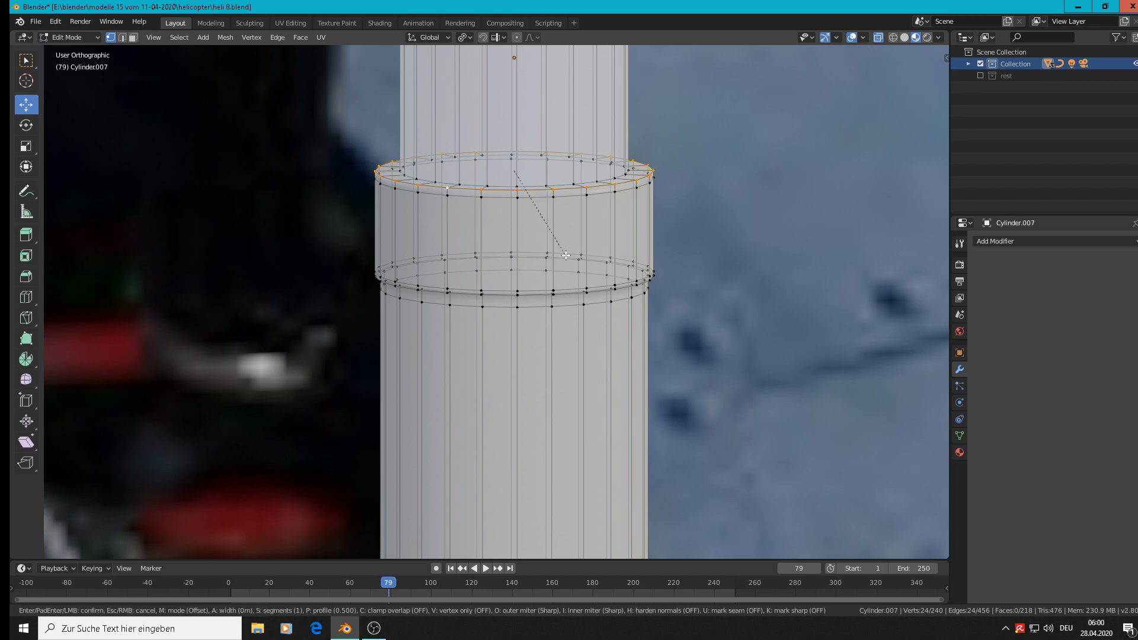
click(567, 261)
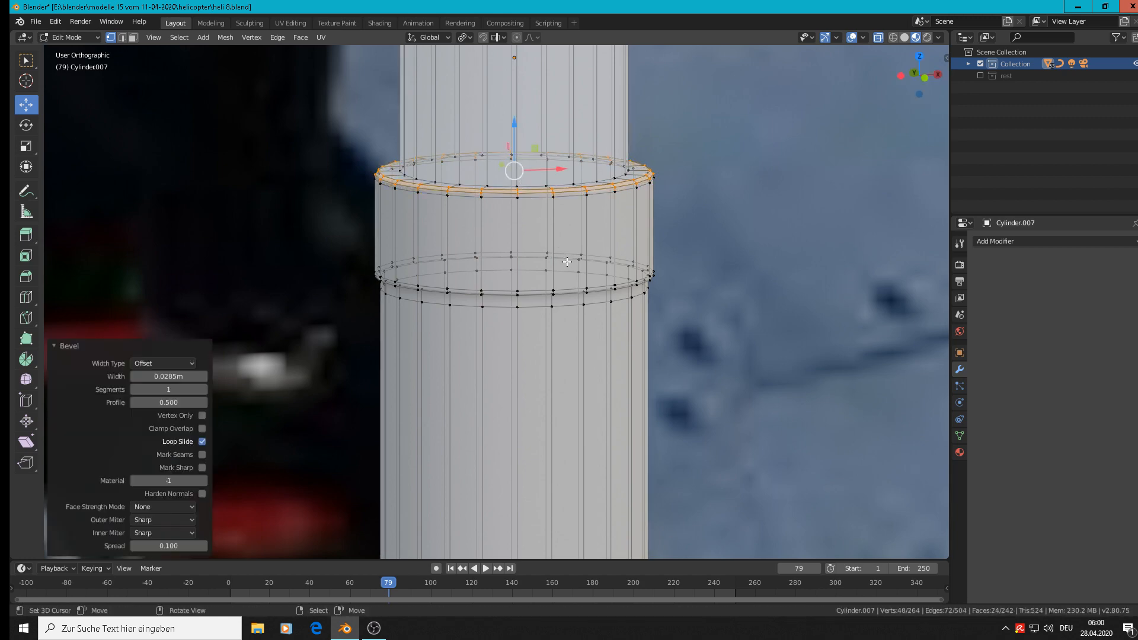
scroll(567, 262, down, 3)
key(Tab)
scroll(568, 259, down, 8)
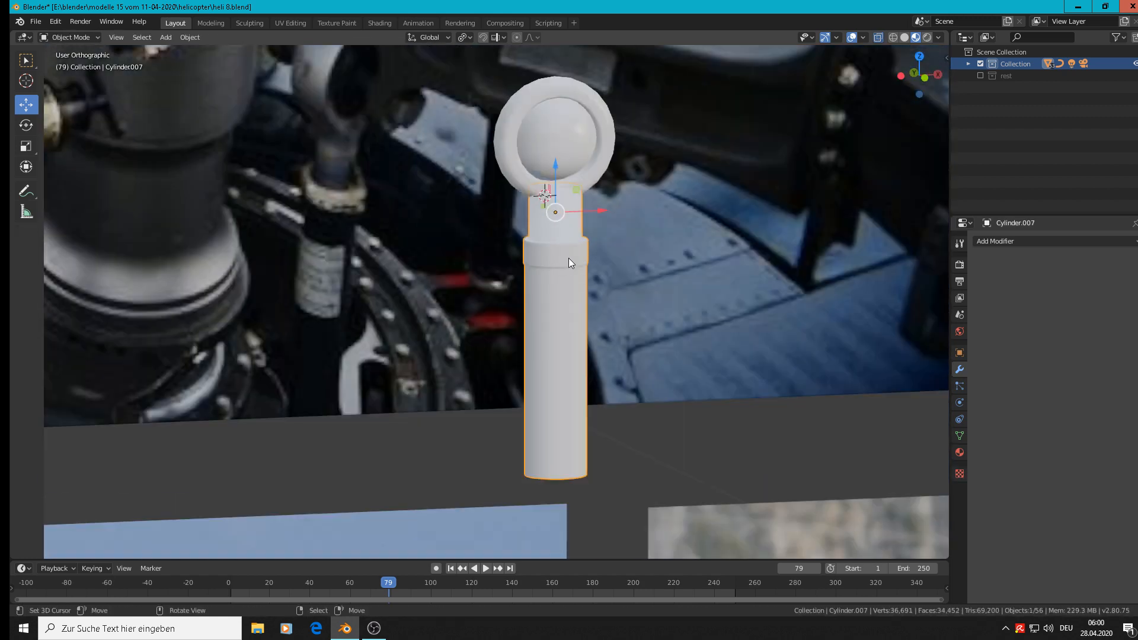
Join the cylinder shaft with the sphere into one object.
key(alt+a)
middle_drag(603, 270, 584, 255)
click(575, 273)
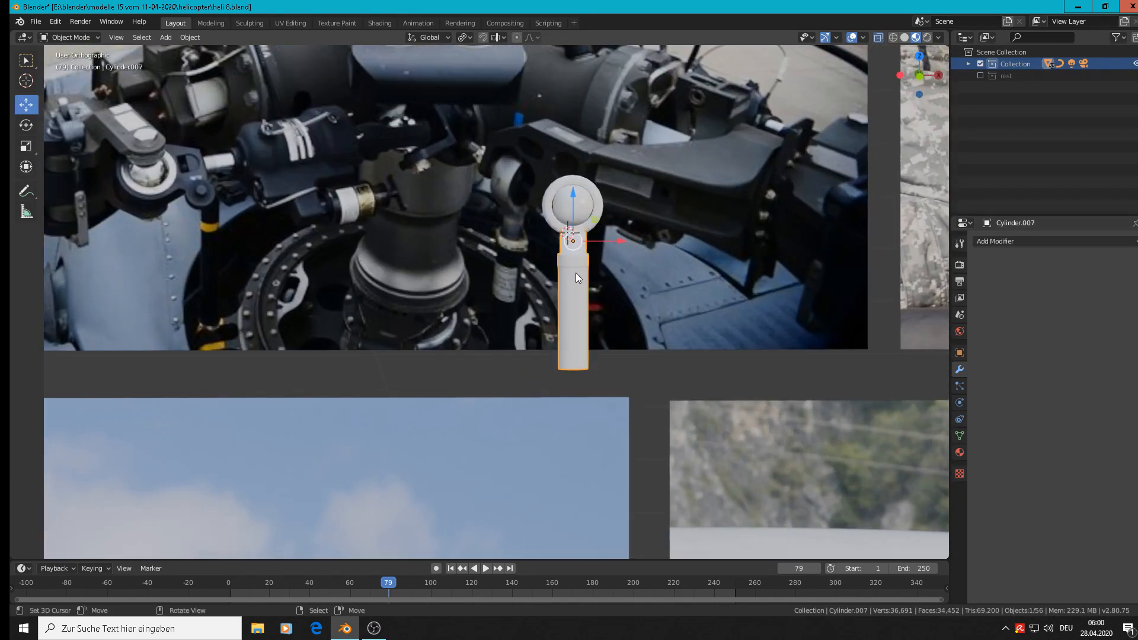
shift+click(582, 198)
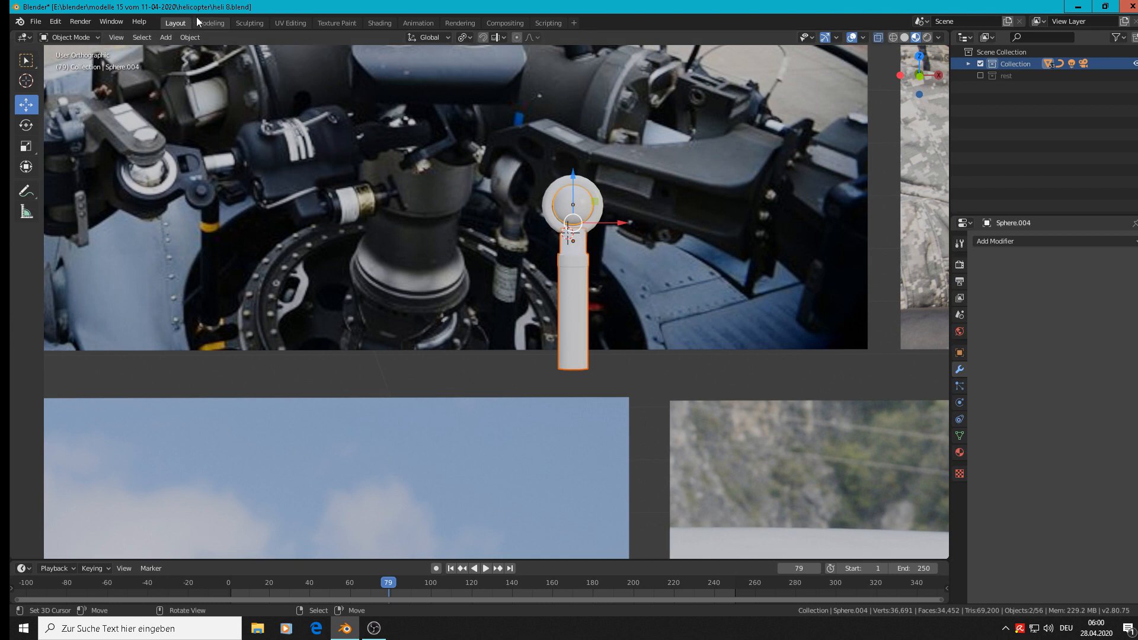
click(189, 37)
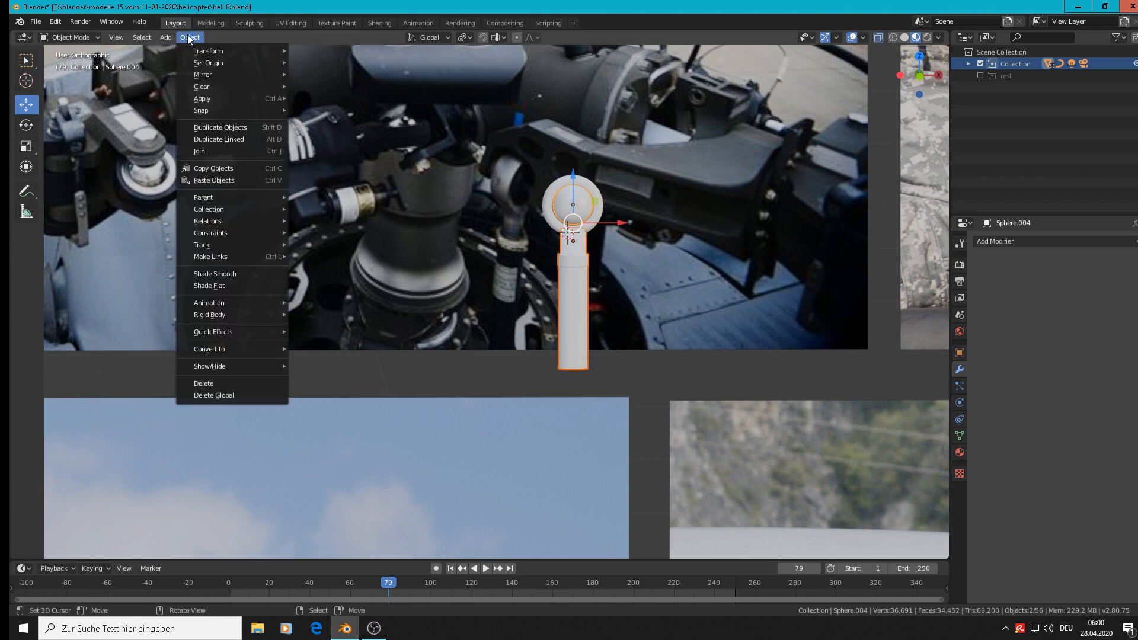
click(217, 153)
scroll(571, 266, down, 2)
scroll(598, 332, up, 2)
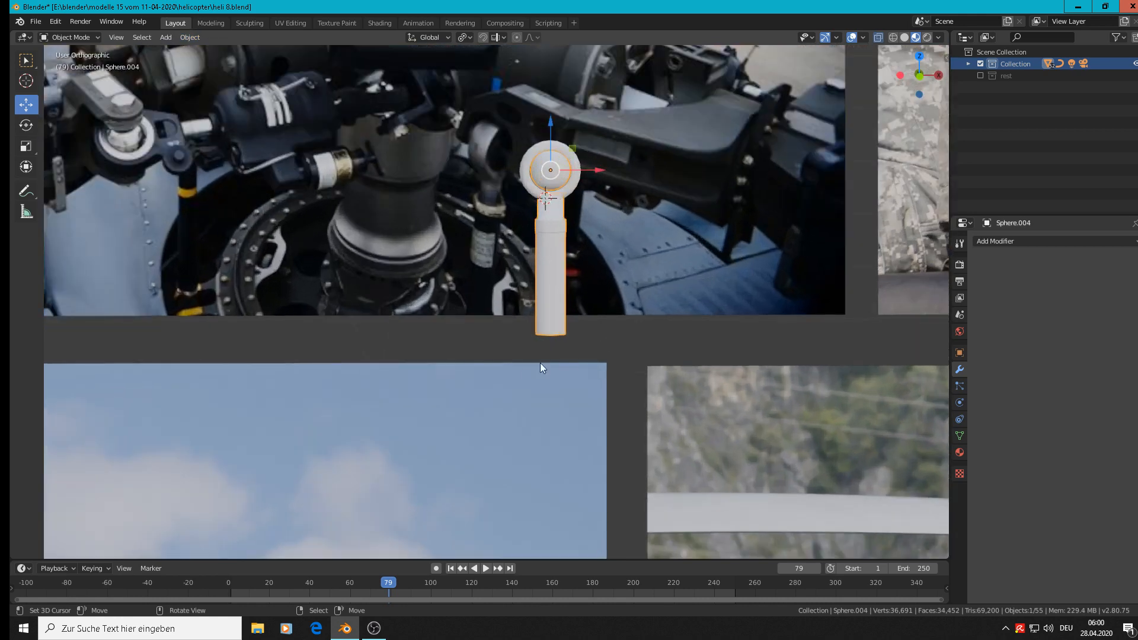
Place the 3D cursor just below the shaft's bottom end and apply rotation and scale to the joined object.
shift+right_click(551, 345)
click(187, 37)
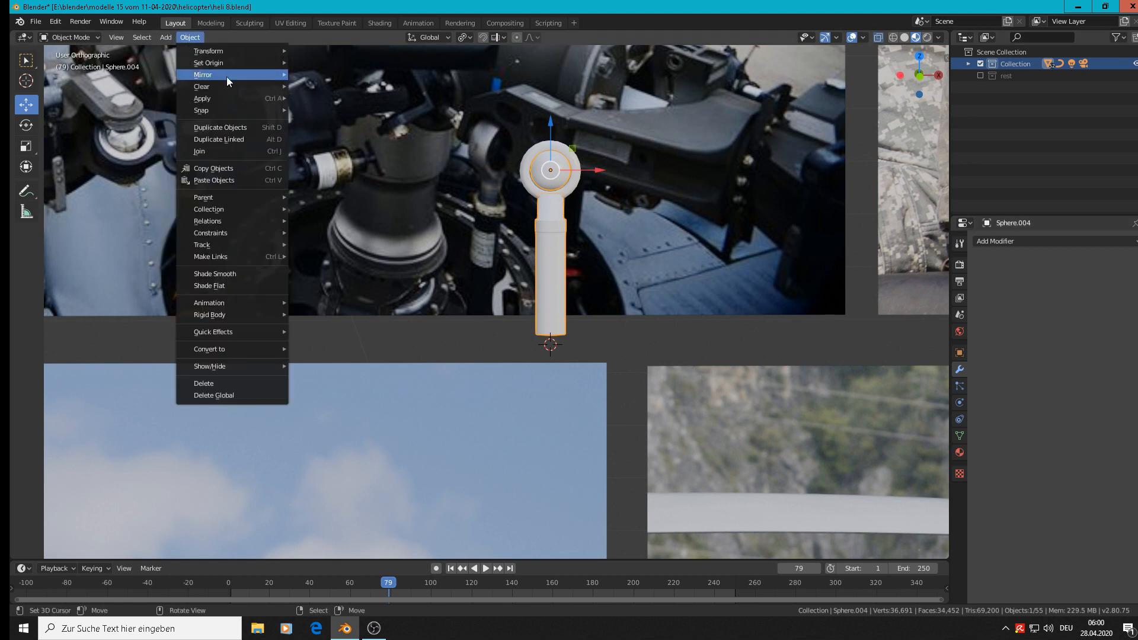
mouse_move(222, 101)
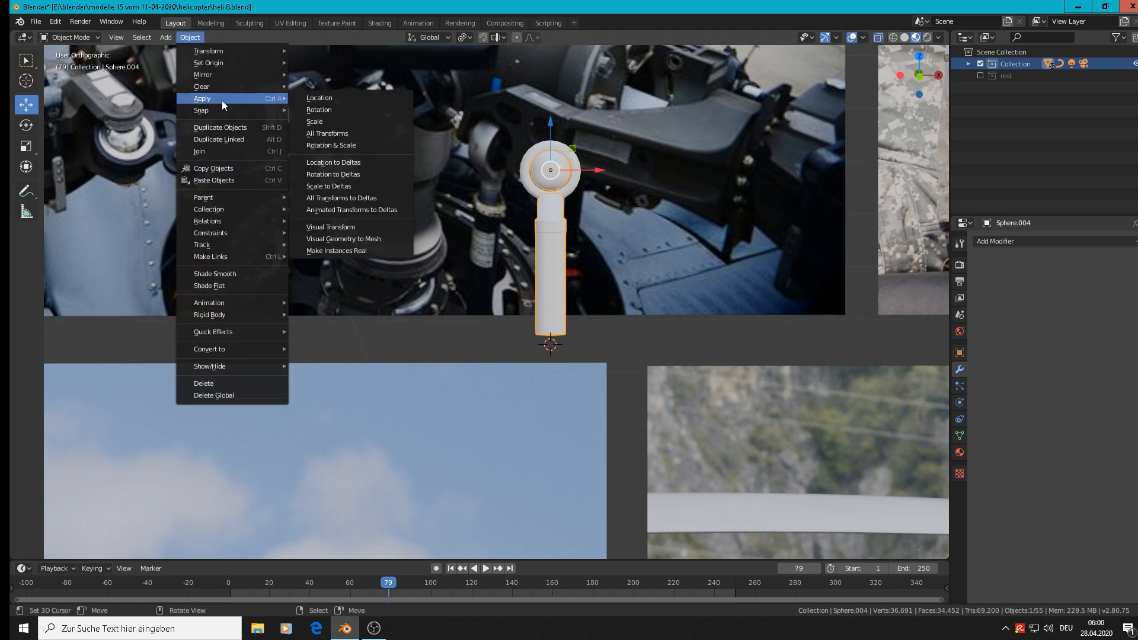
click(361, 140)
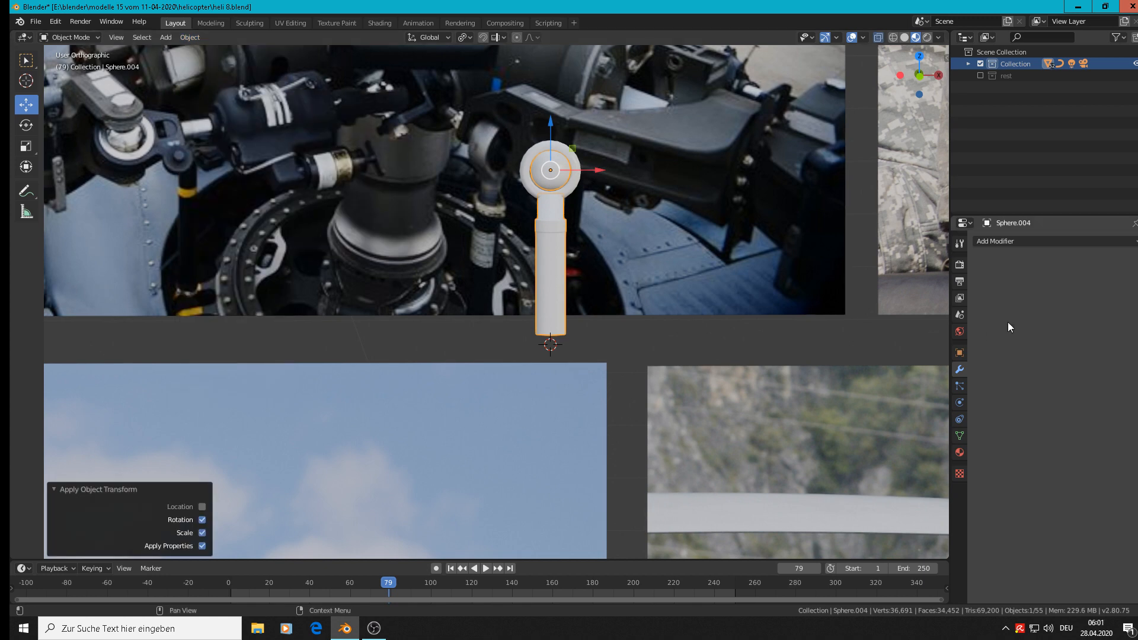
Add a Mirror modifier to the joined rod and set its origin to the 3D cursor.
click(1005, 241)
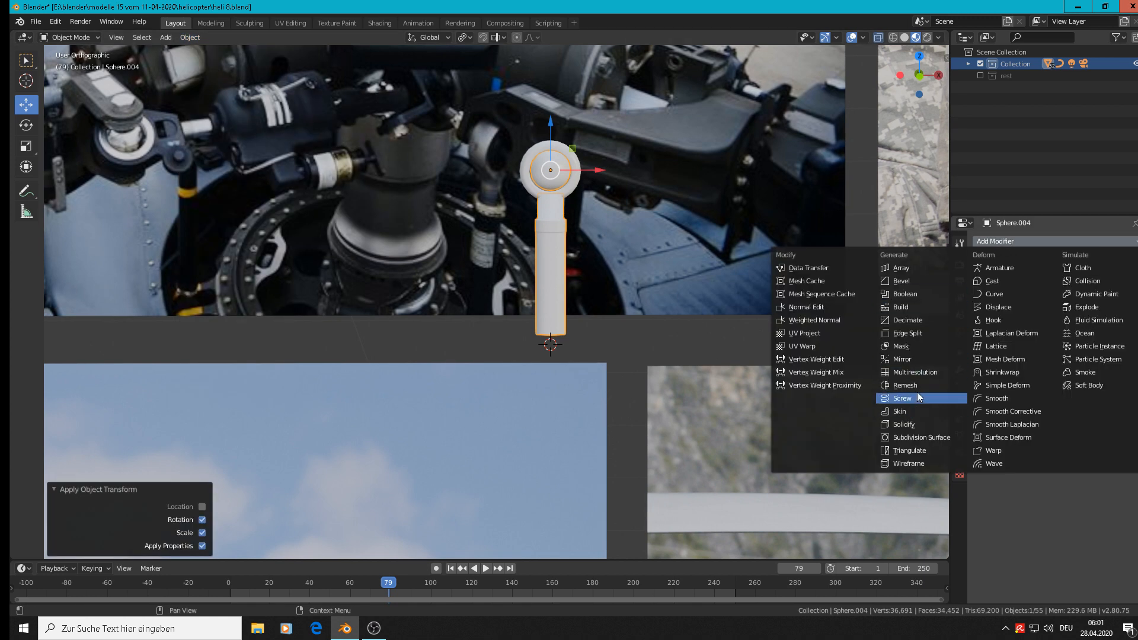
click(906, 357)
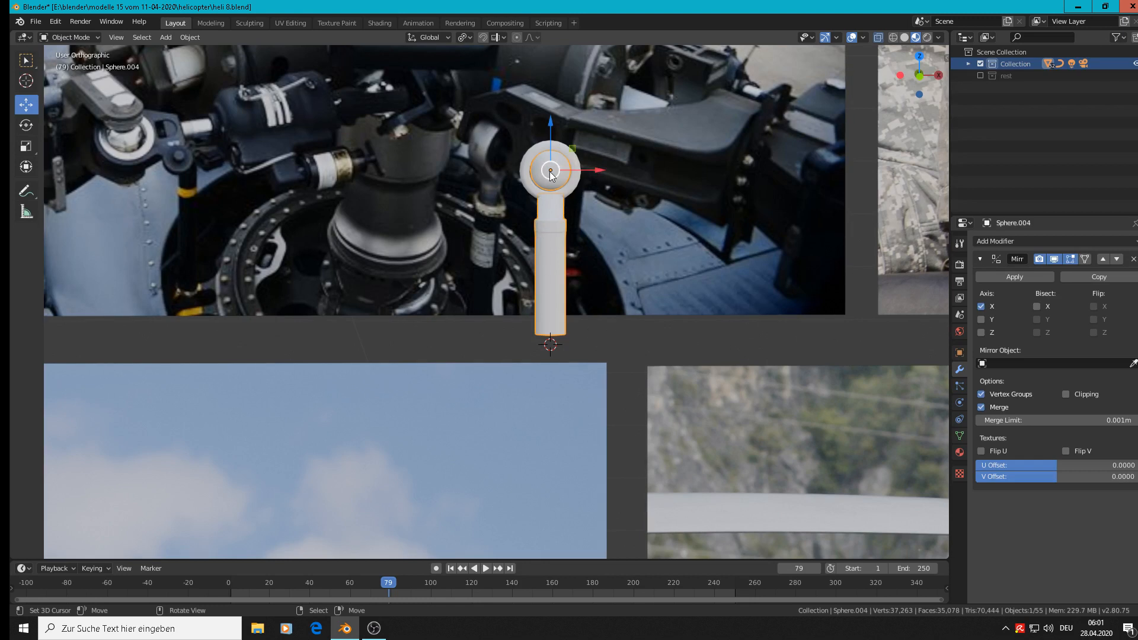
click(186, 39)
mouse_move(216, 65)
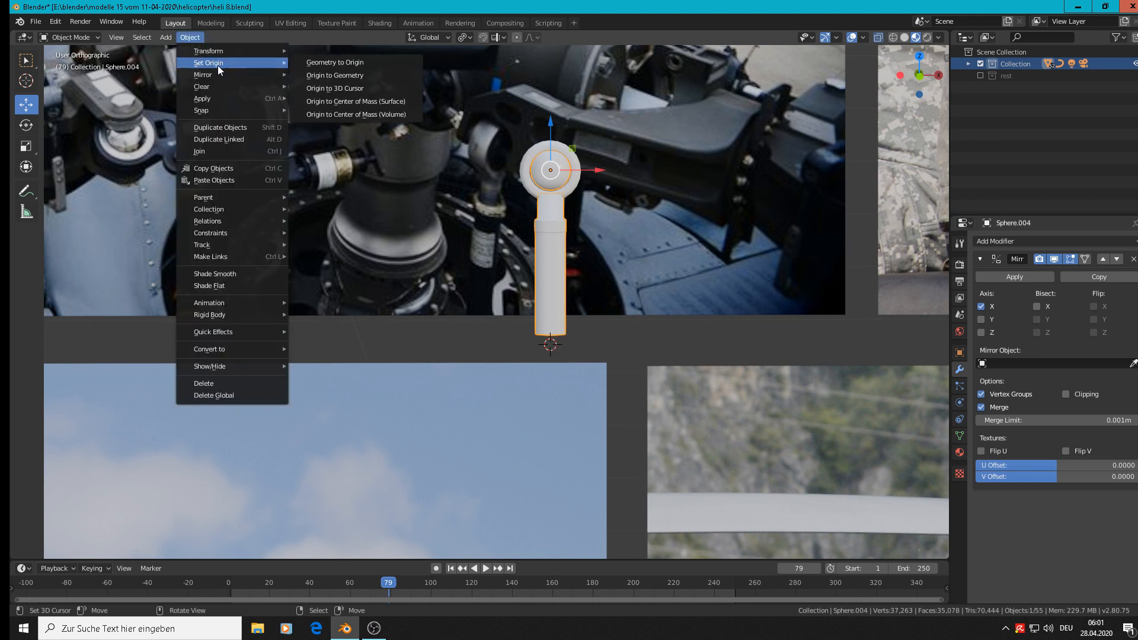
click(362, 91)
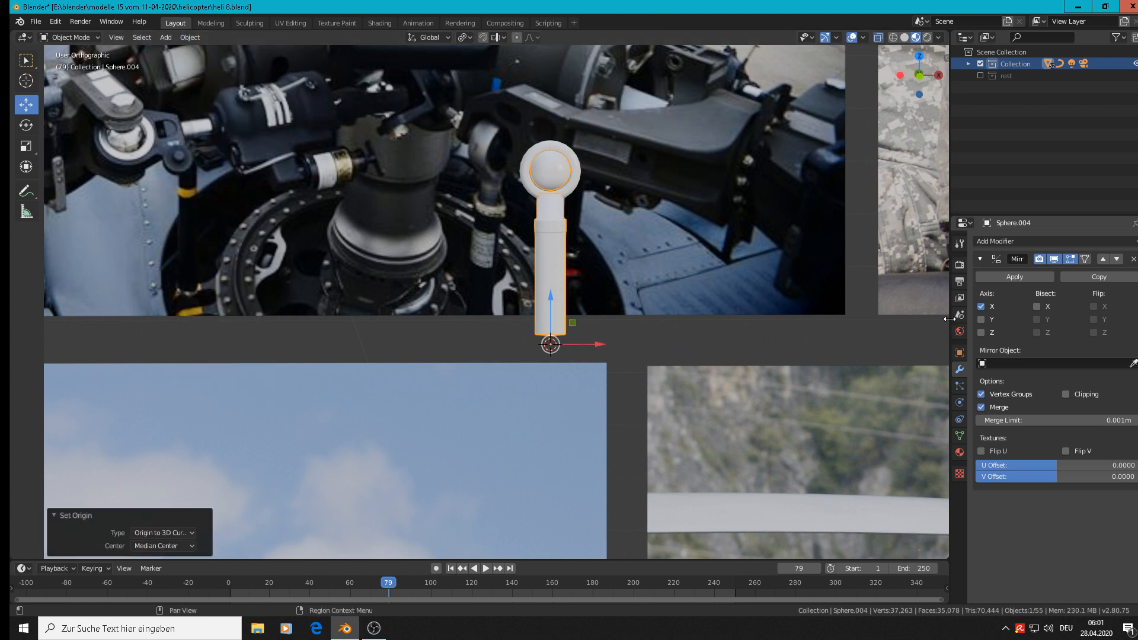
Set the Mirror modifier to the Z axis only instead of X, and enable Clipping.
click(980, 305)
click(979, 334)
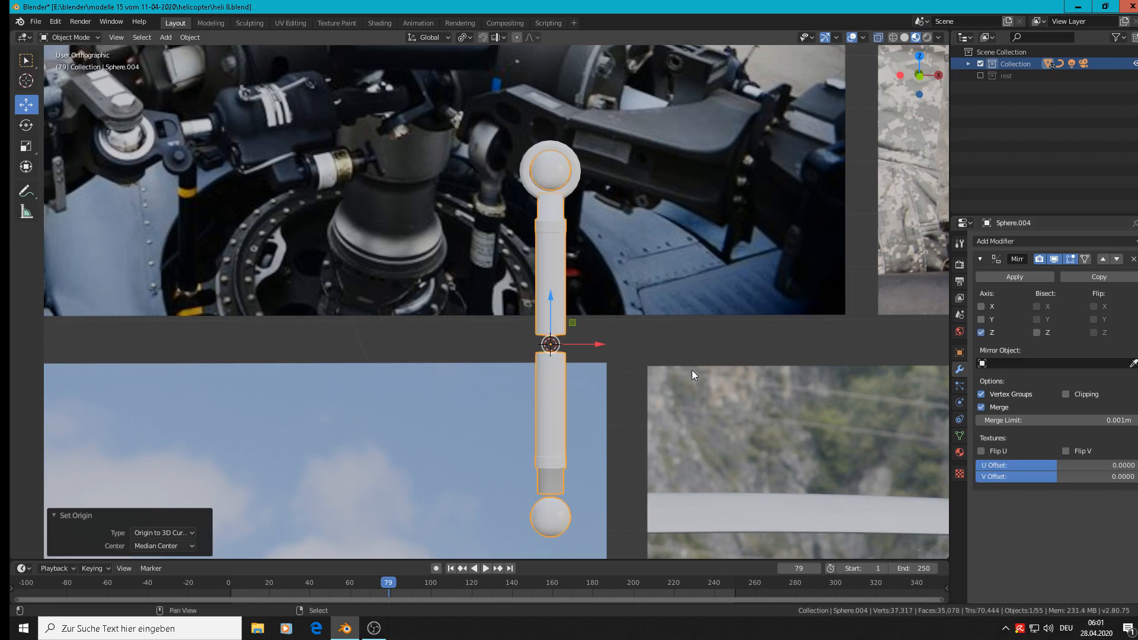
shift+middle_drag(637, 272, 534, 153)
scroll(531, 189, up, 1)
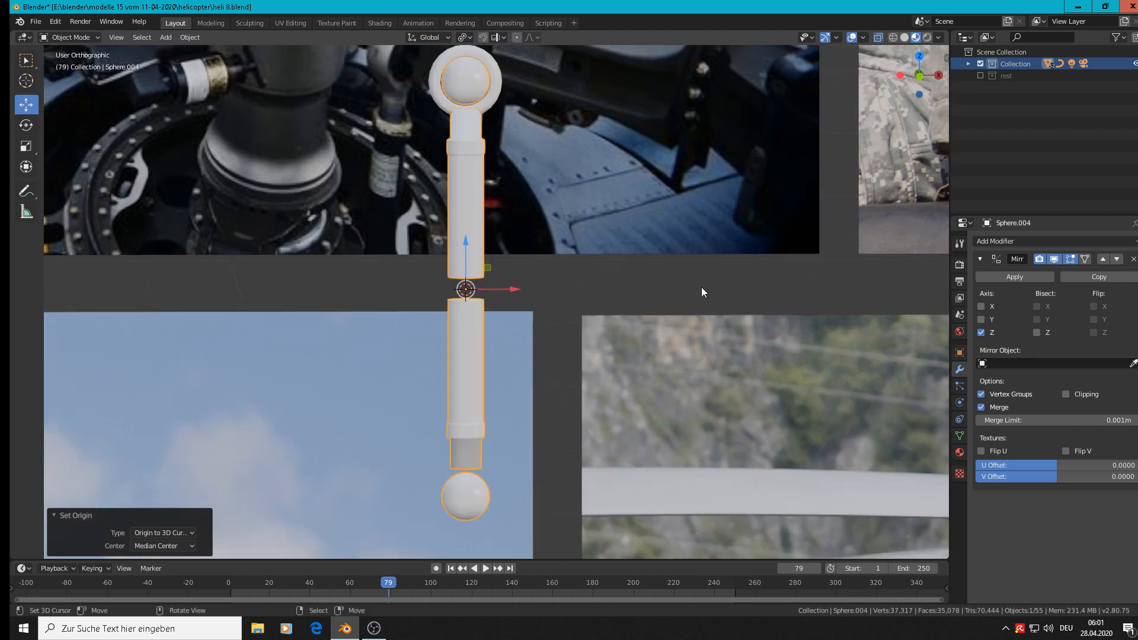
click(1067, 395)
key(Tab)
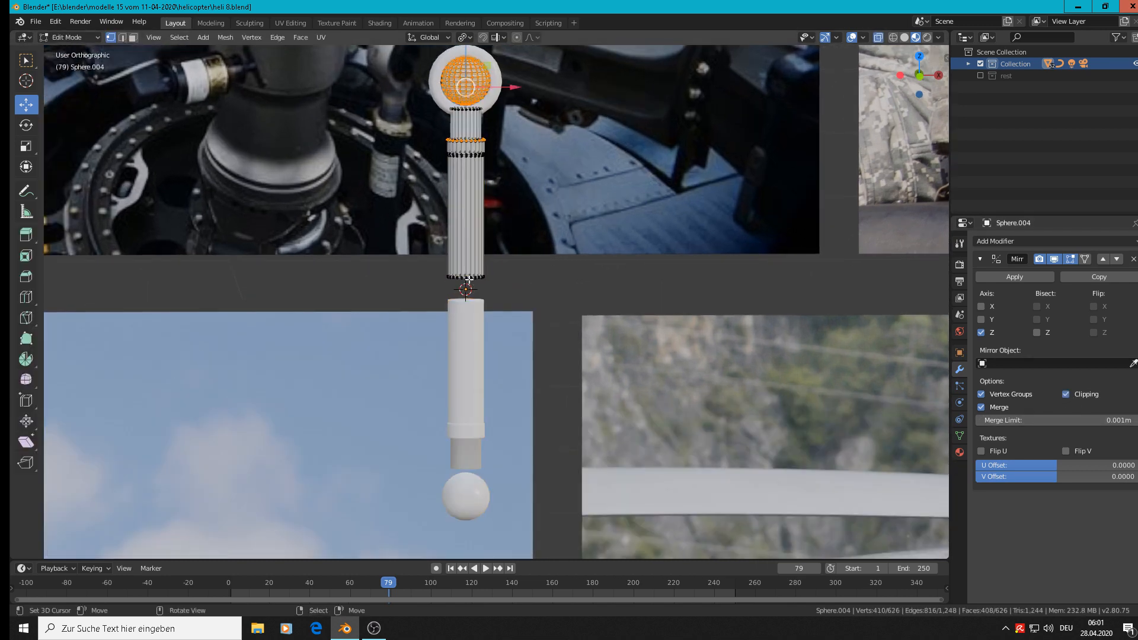
key(alt+a)
key(a)
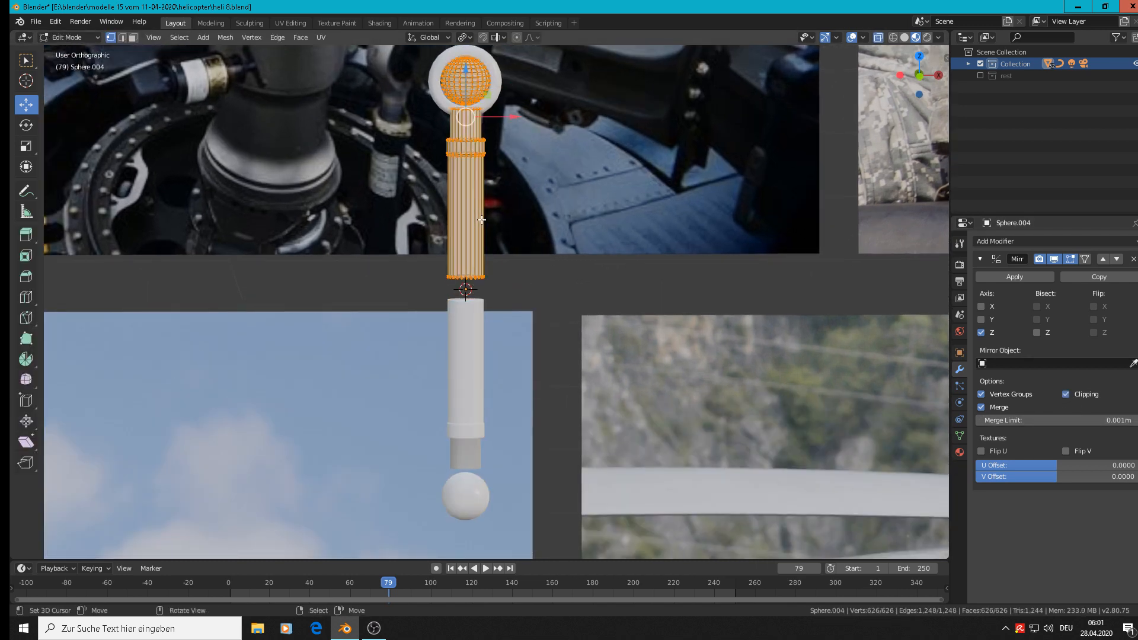
key(Tab)
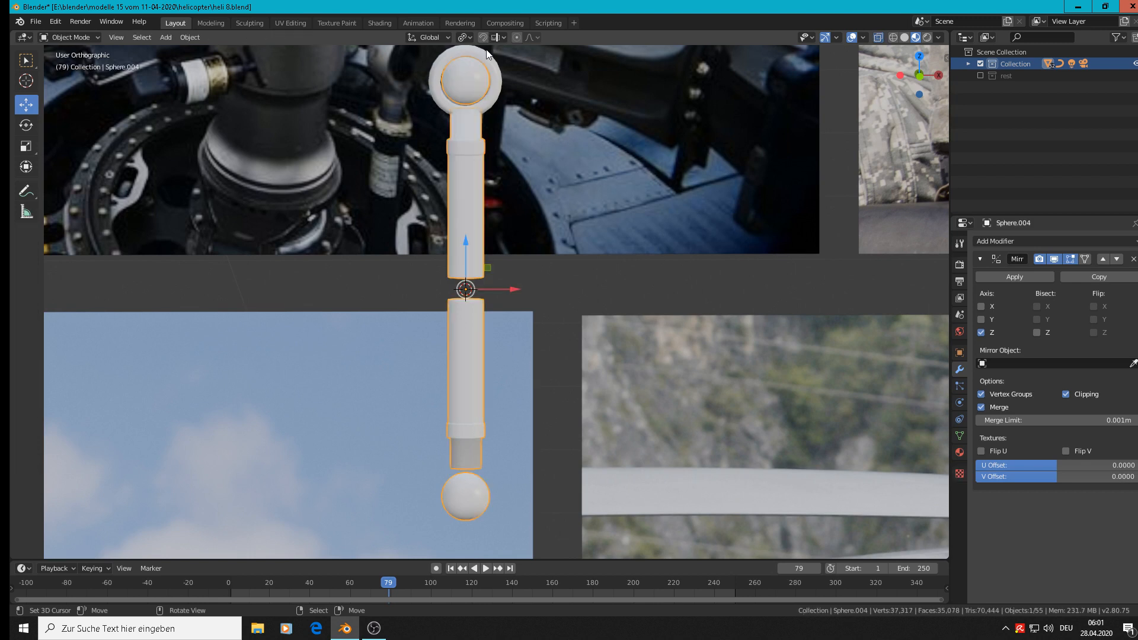
Join the ring into the mirrored rod object and apply rotation and scale.
click(499, 76)
click(465, 142)
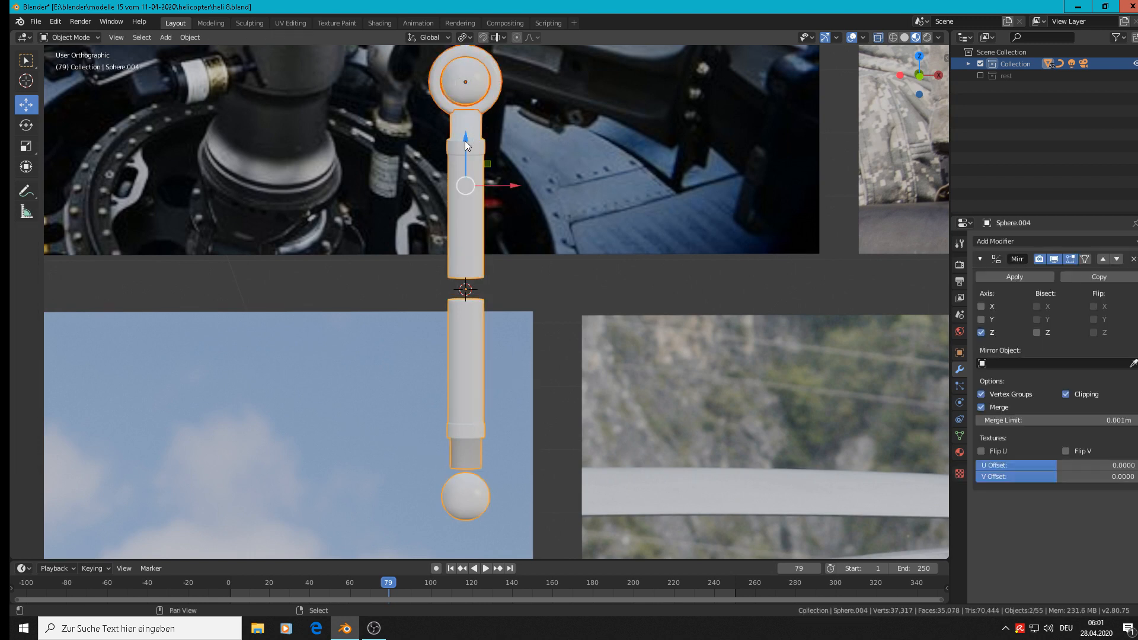
click(196, 38)
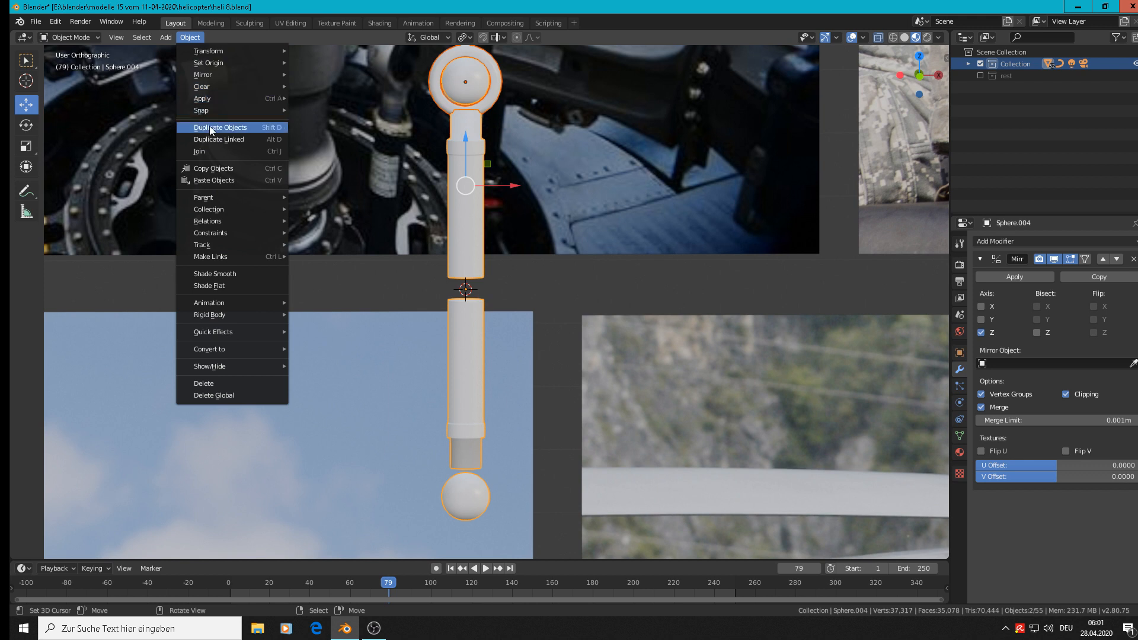
click(205, 151)
click(183, 37)
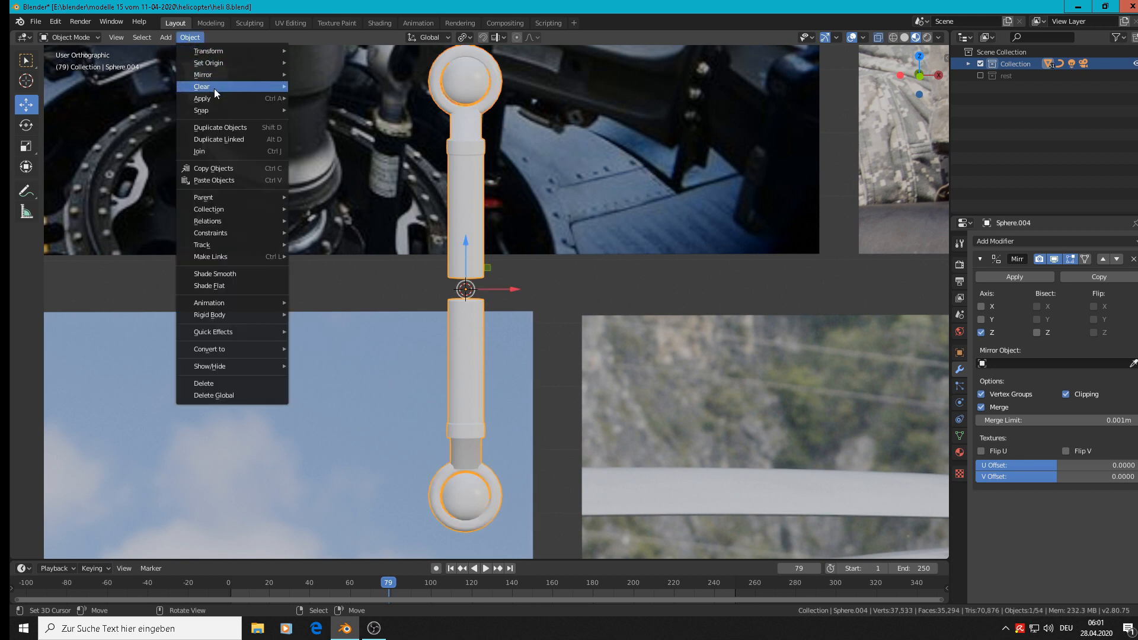
mouse_move(211, 97)
click(343, 144)
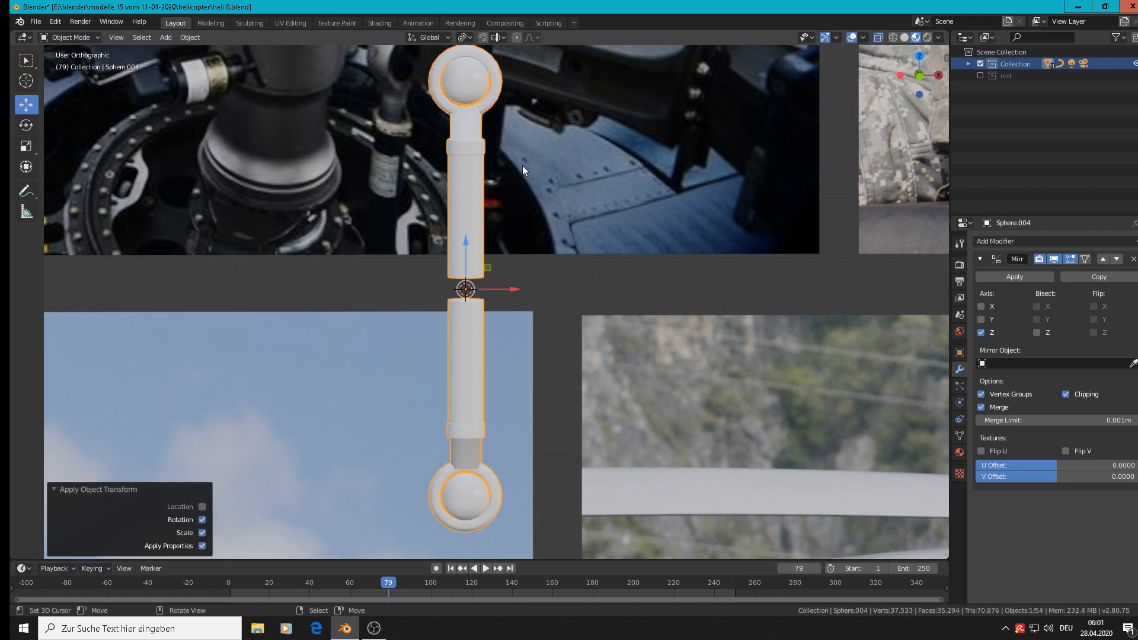
Move the rod's entire mesh down until its shaft meets the mirrored half and closes the gap.
key(Tab)
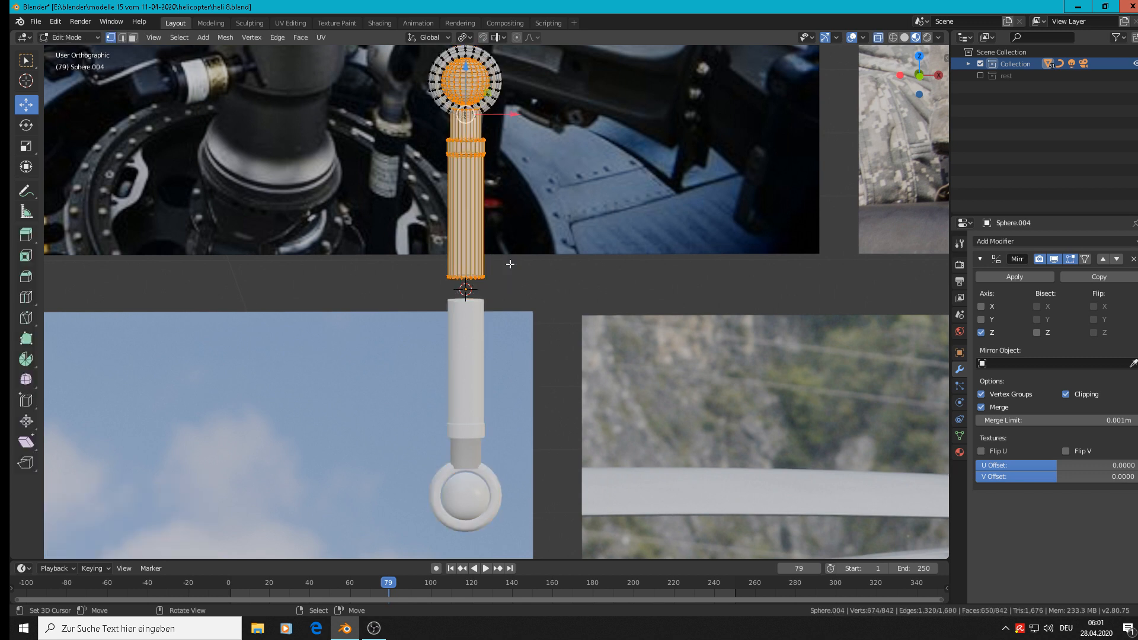
key(a)
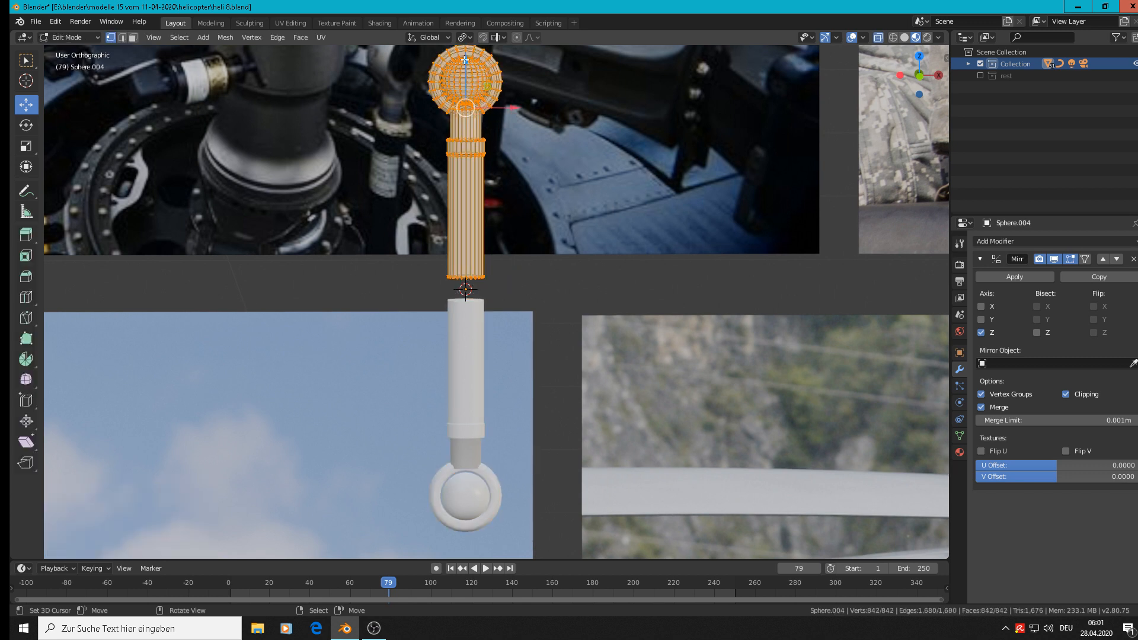
drag(464, 59, 465, 75)
key(Tab)
scroll(597, 285, down, 3)
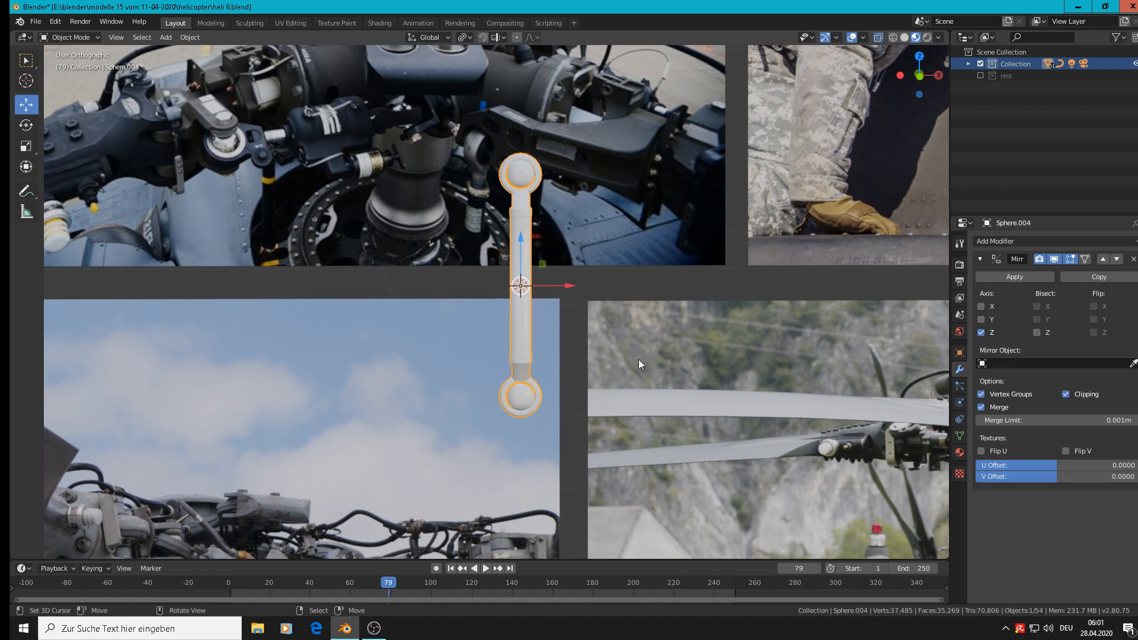
Duplicate the rod, offset the copy about 0.461 m along X and move it to the rest collection.
key(shift+d)
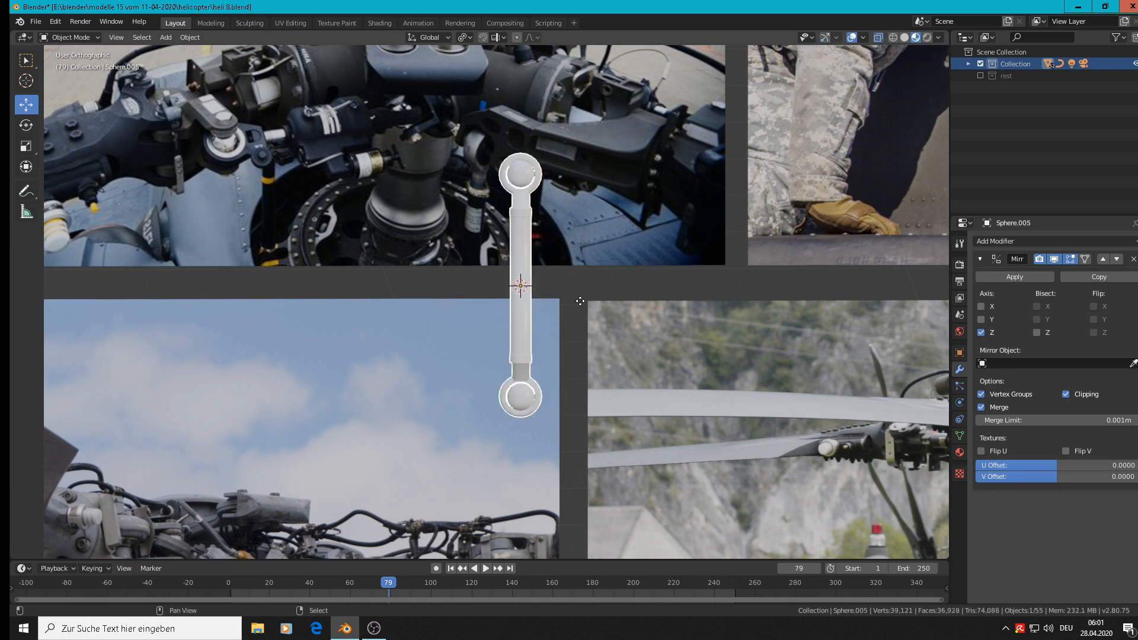
right_click(581, 301)
drag(565, 288, 805, 292)
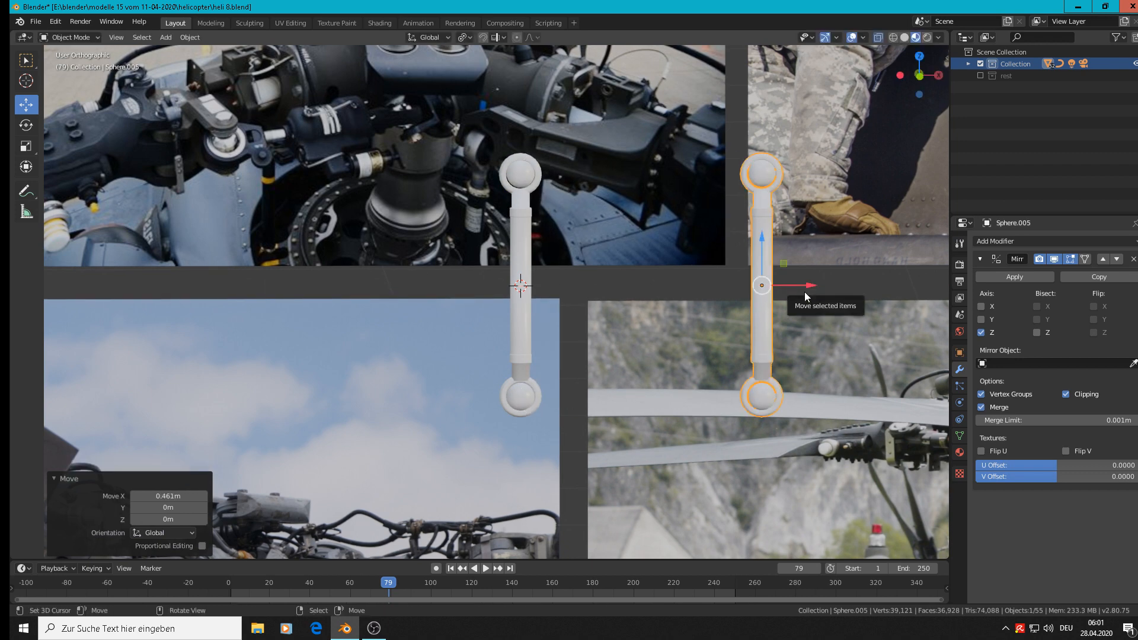
key(m)
click(780, 325)
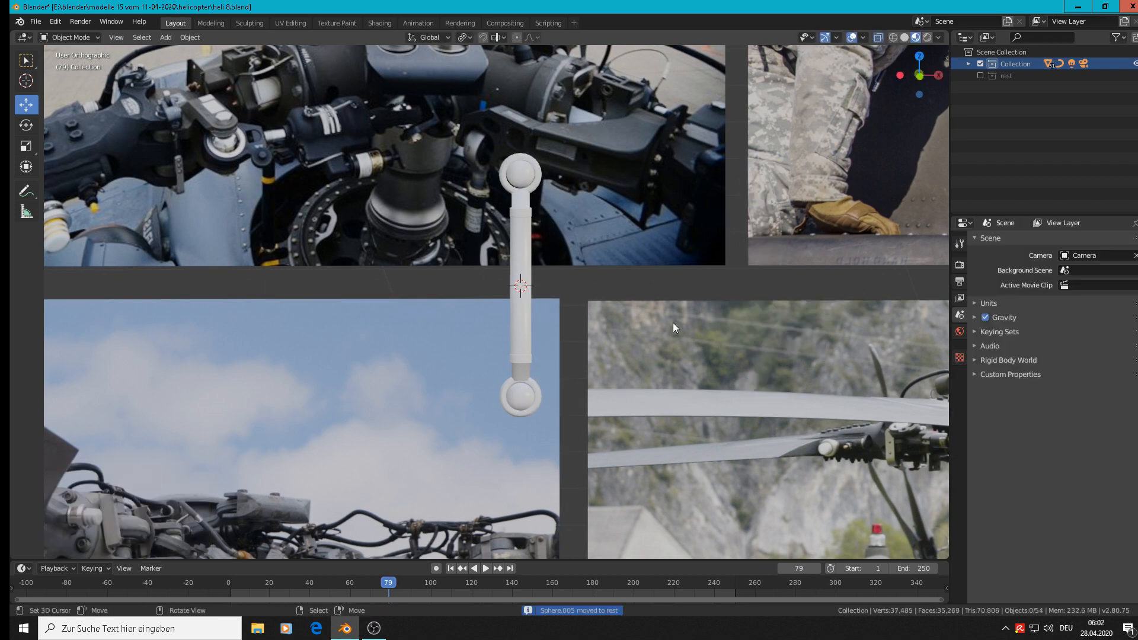
Apply the Mirror modifier on the original rod.
click(524, 303)
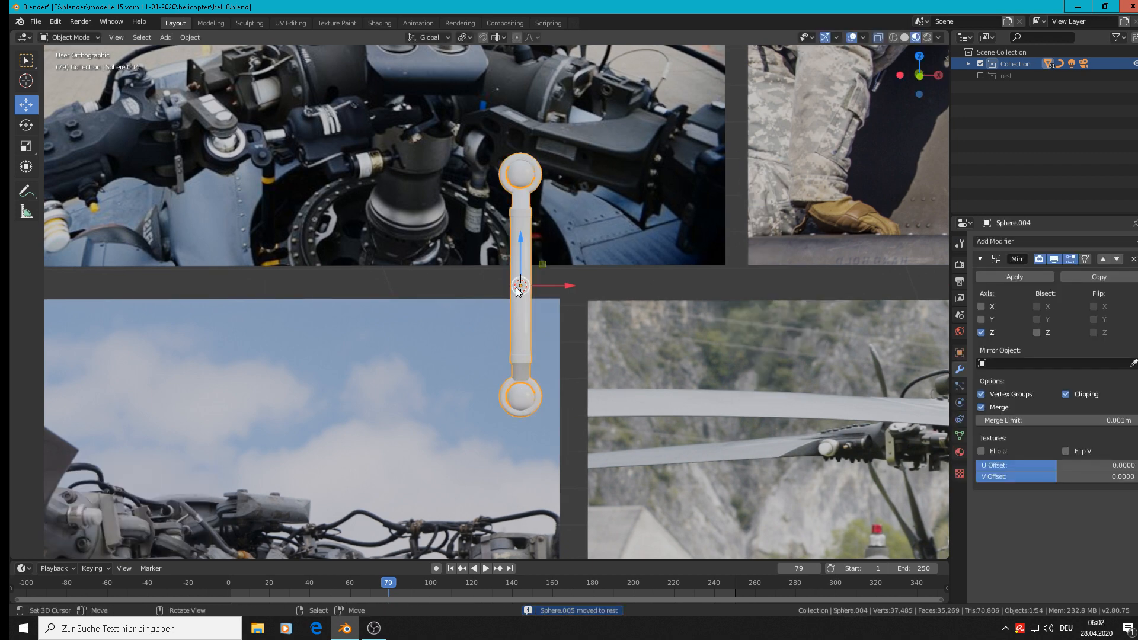
click(1019, 277)
scroll(504, 306, up, 3)
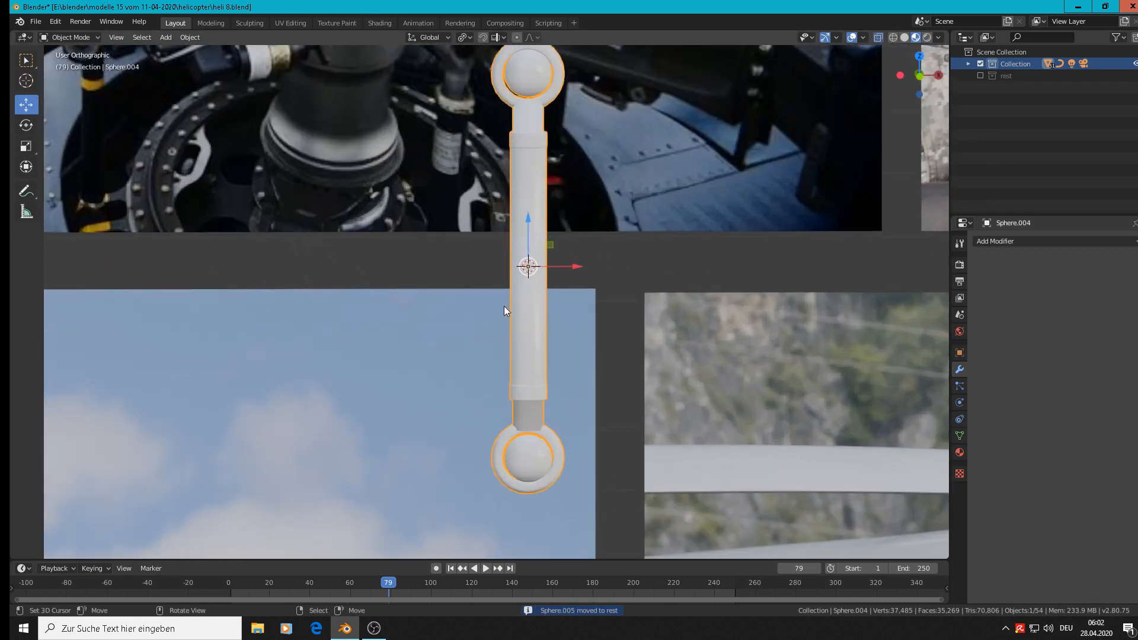
scroll(504, 306, down, 2)
Recalculate the normals of the whole rod mesh to the outside.
key(Tab)
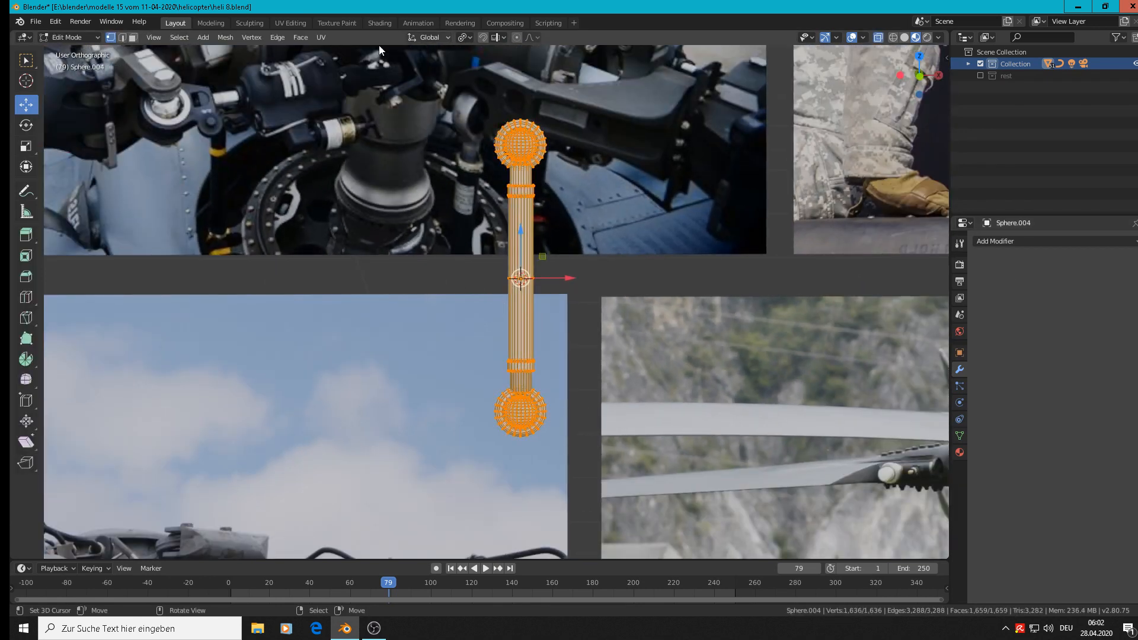
click(226, 37)
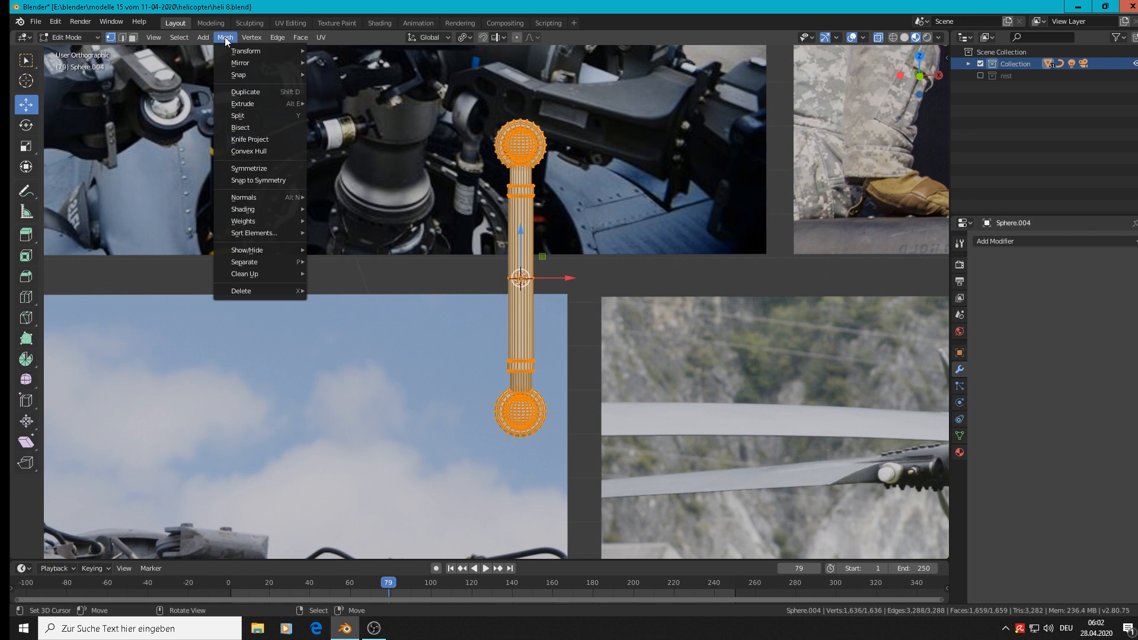
mouse_move(269, 196)
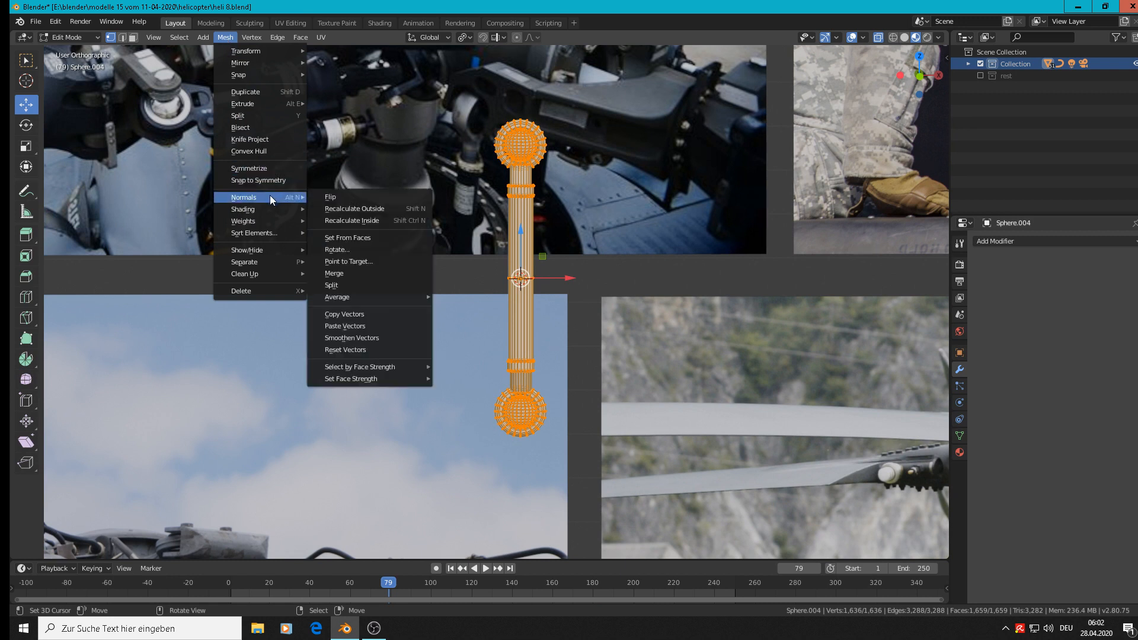
click(380, 208)
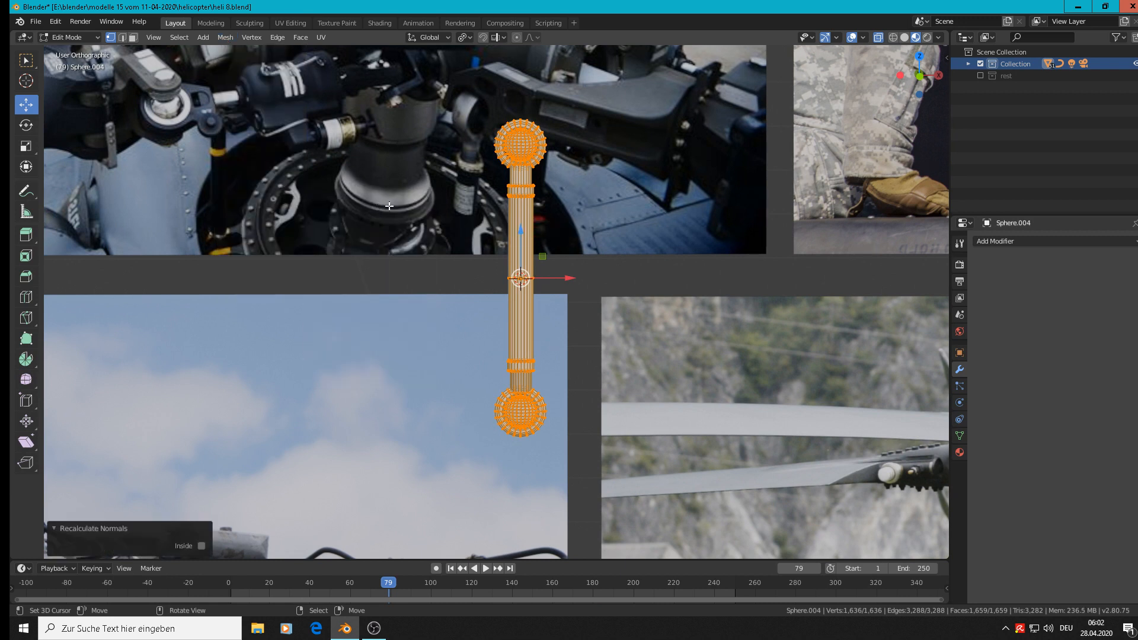
key(Tab)
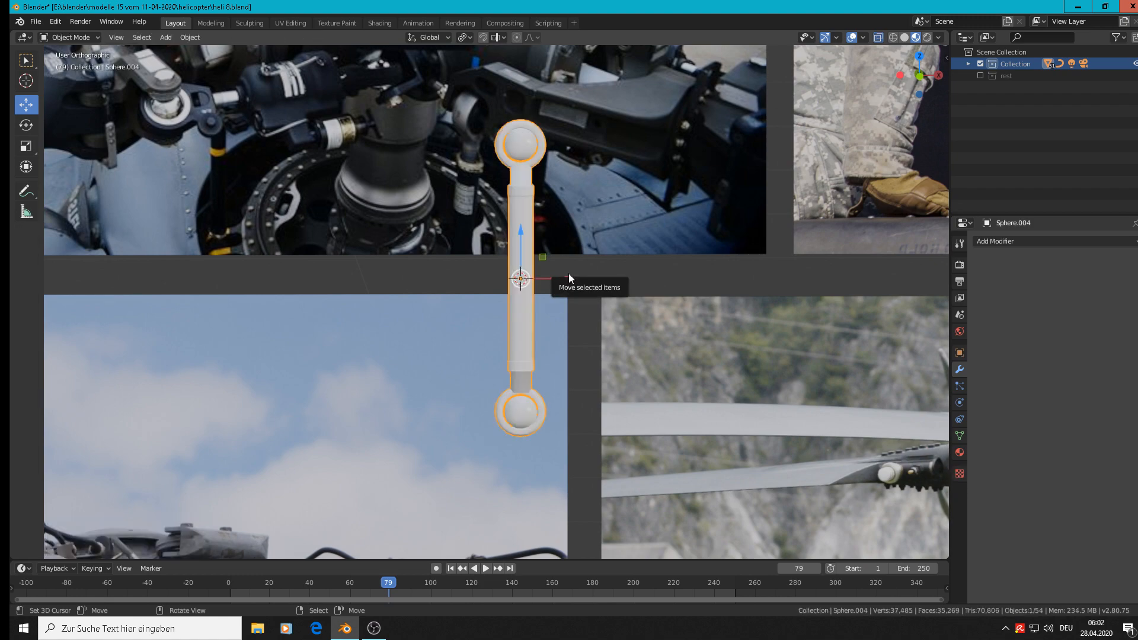
Add edge loops near the collar and ring ends of the rod's lower neck, and save the file.
middle_drag(568, 272, 542, 254)
key(Tab)
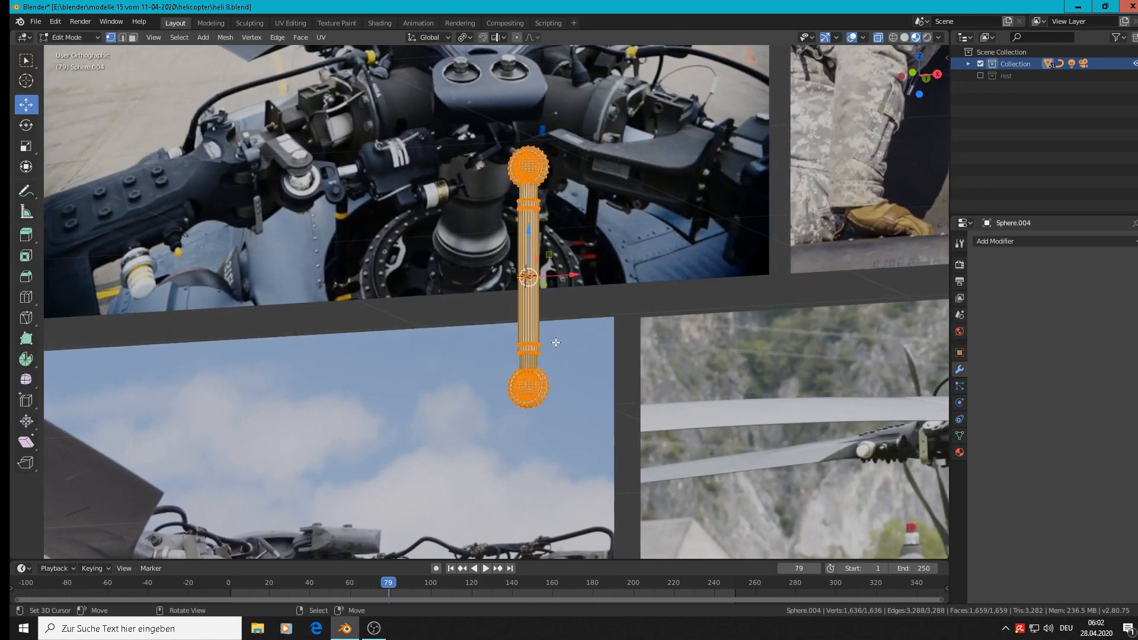
scroll(463, 390, up, 8)
middle_drag(462, 389, 463, 385)
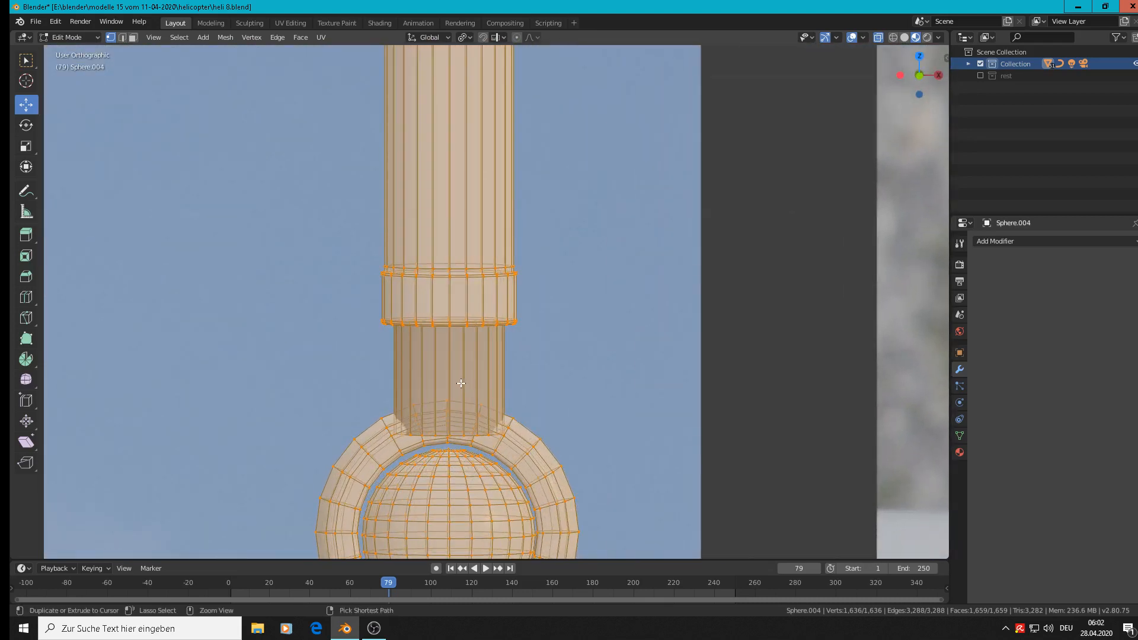
key(ctrl+r)
click(463, 383)
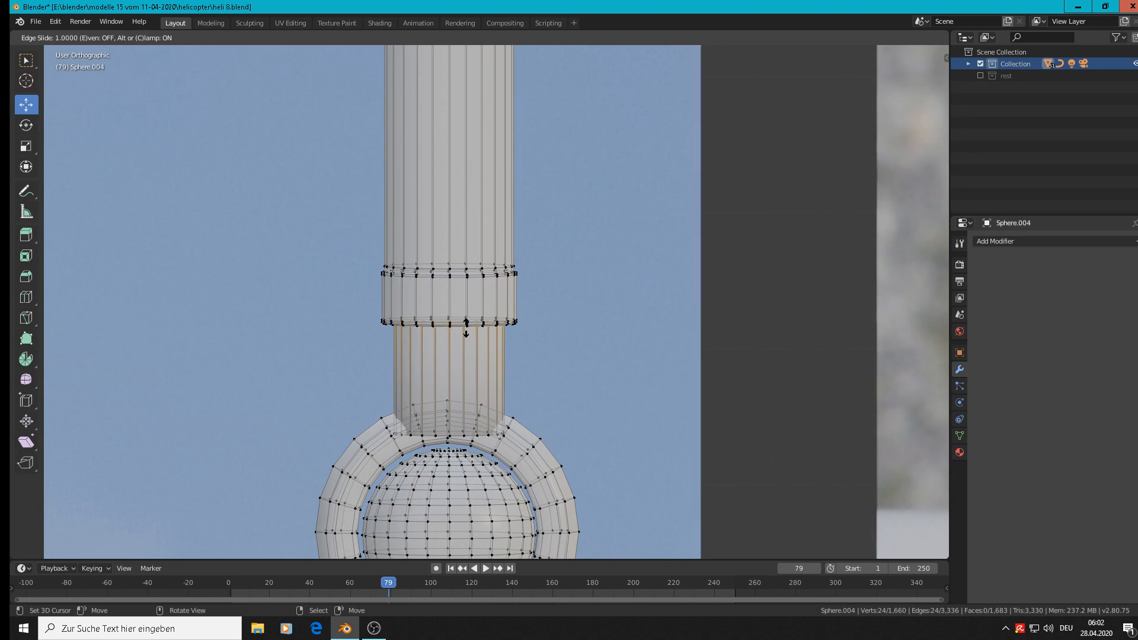
click(466, 330)
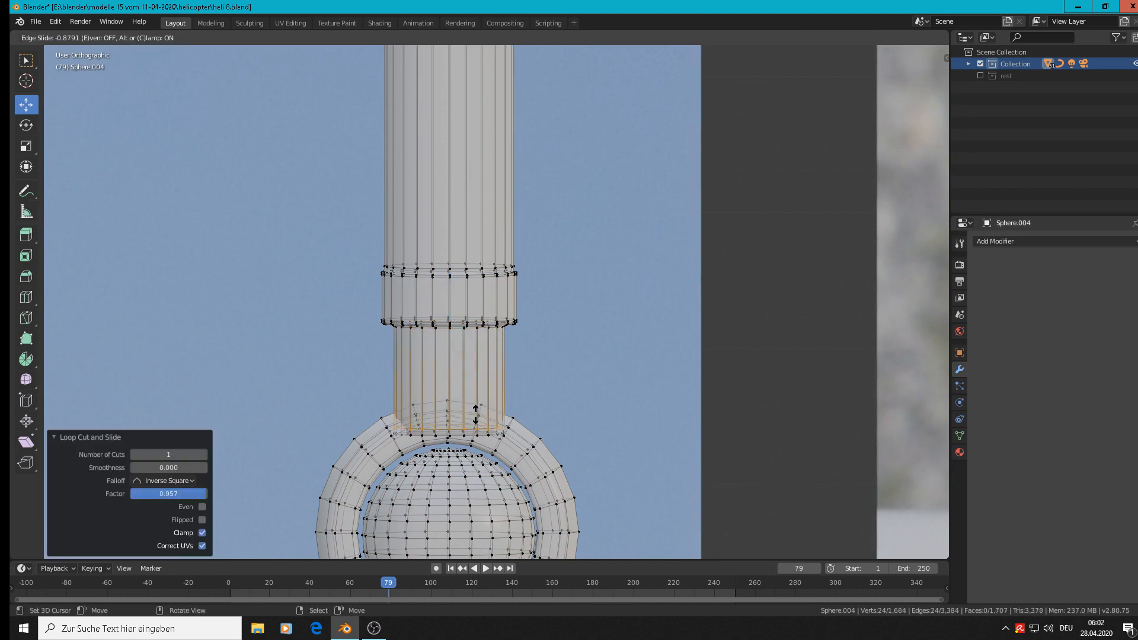
key(Tab)
scroll(480, 403, down, 5)
scroll(491, 391, down, 6)
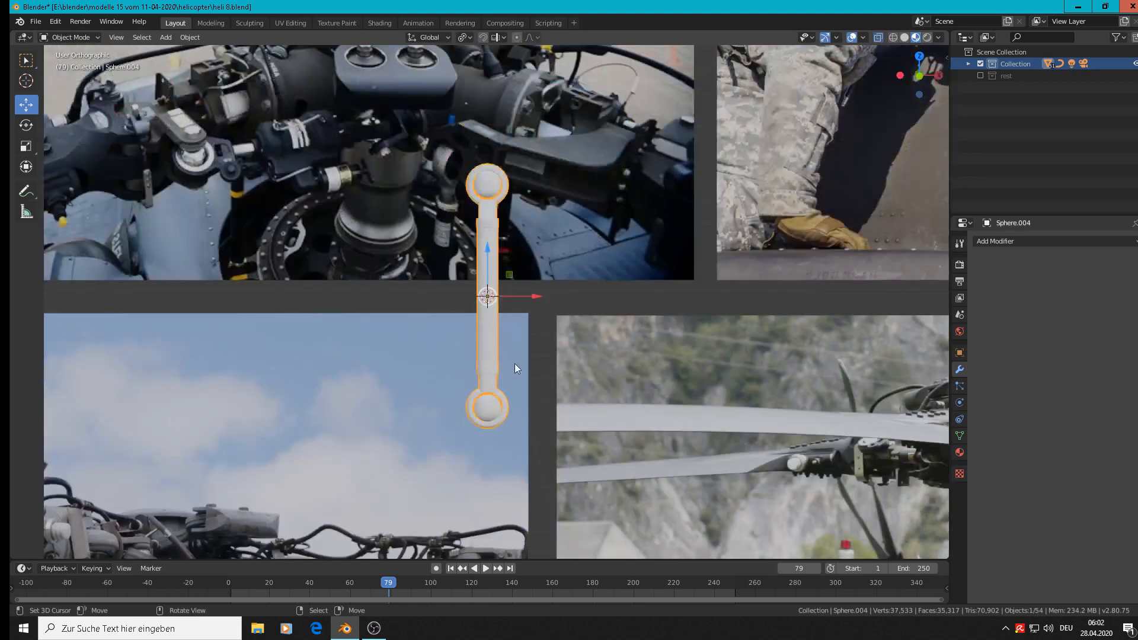
click(37, 22)
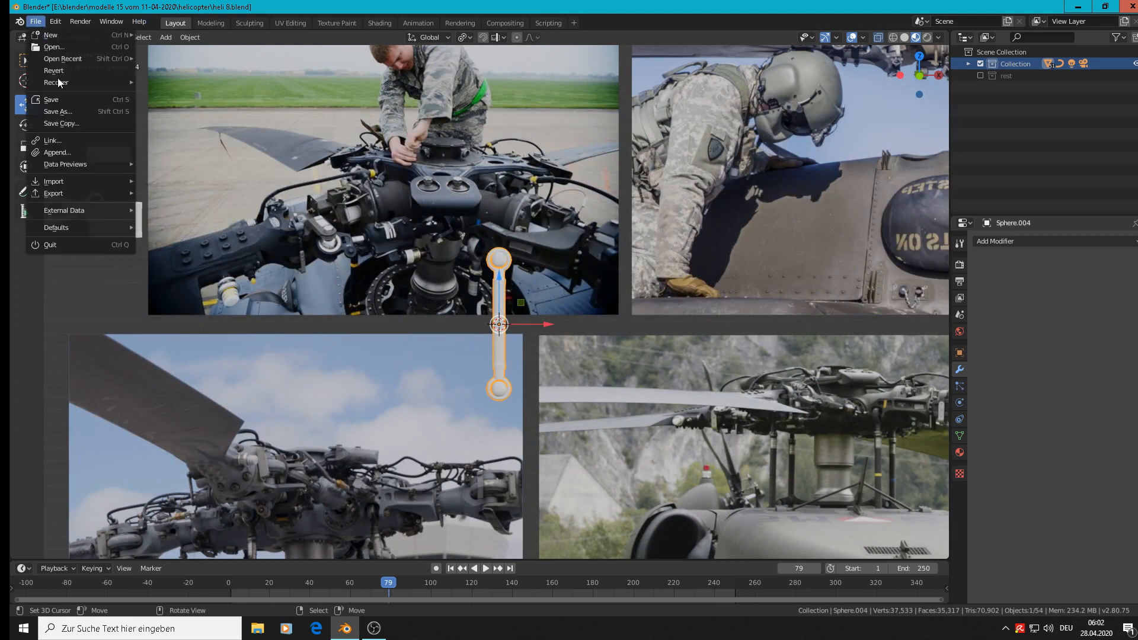
click(58, 98)
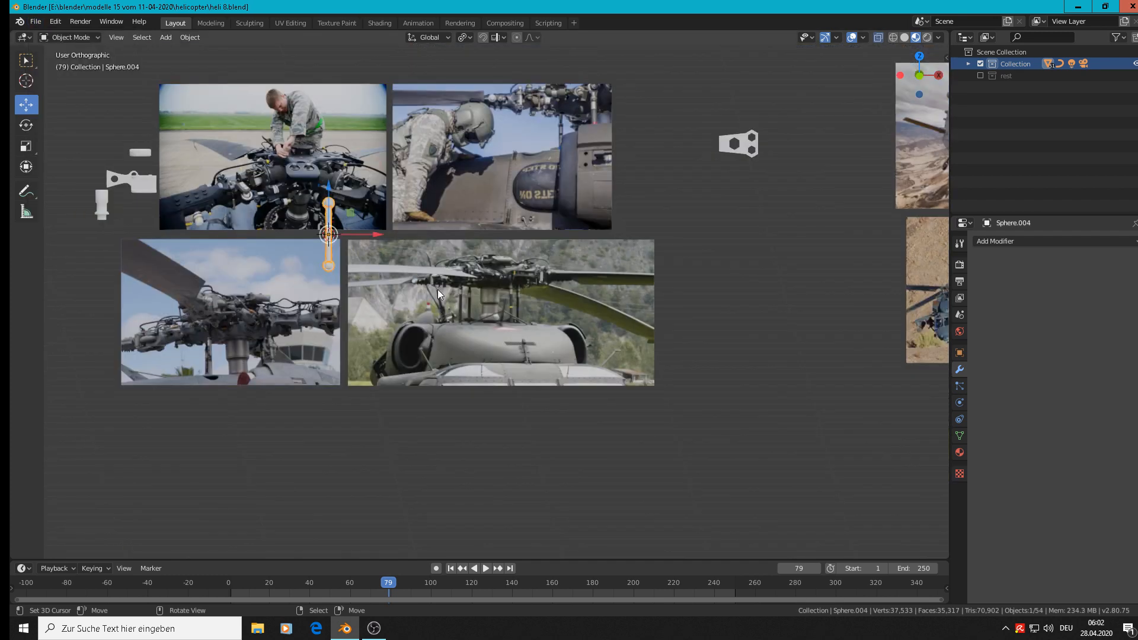
Move the rod about -1.75 m in X and 0.158 m in Z beside the finished parts, and scale it to about 0.536.
scroll(389, 258, up, 2)
shift+middle_drag(808, 286, 57, 270)
key(g)
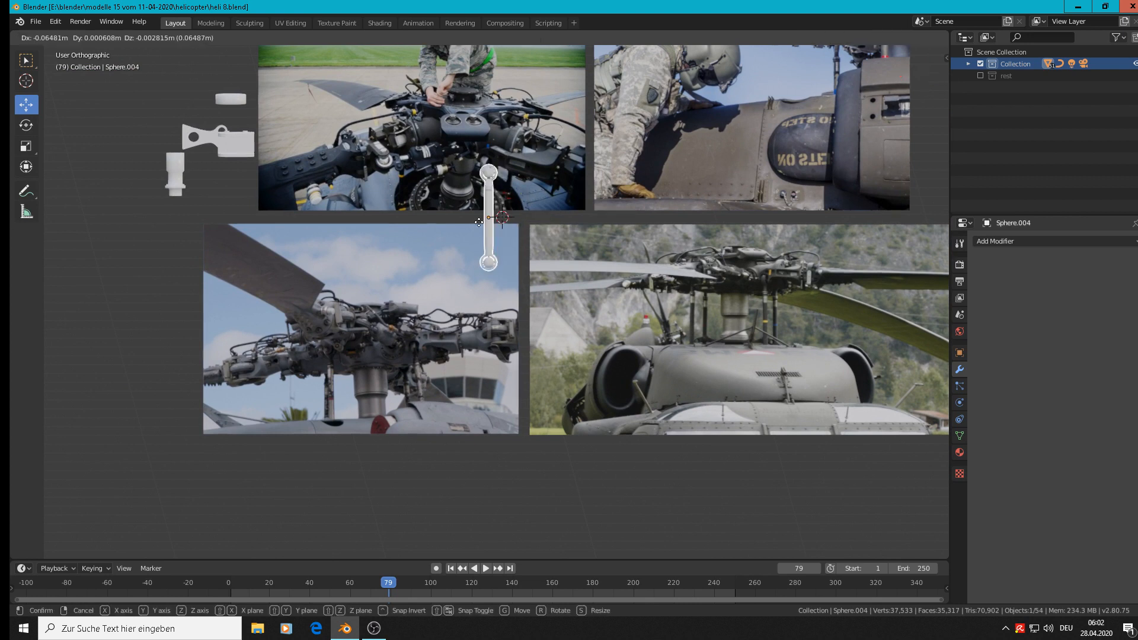
click(125, 188)
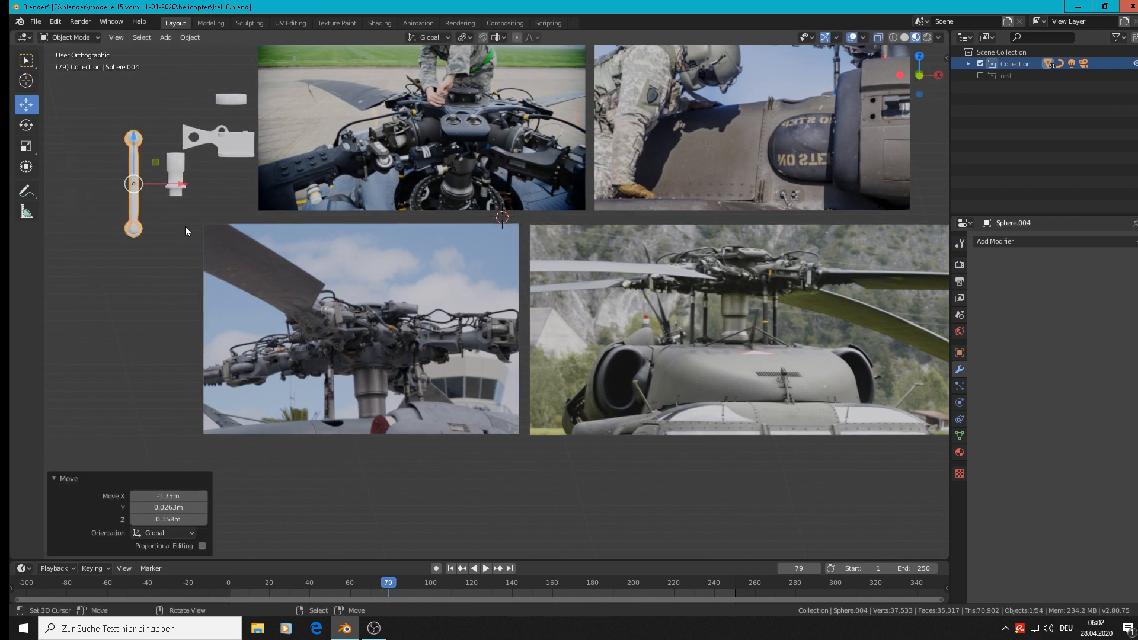
key(a)
click(135, 198)
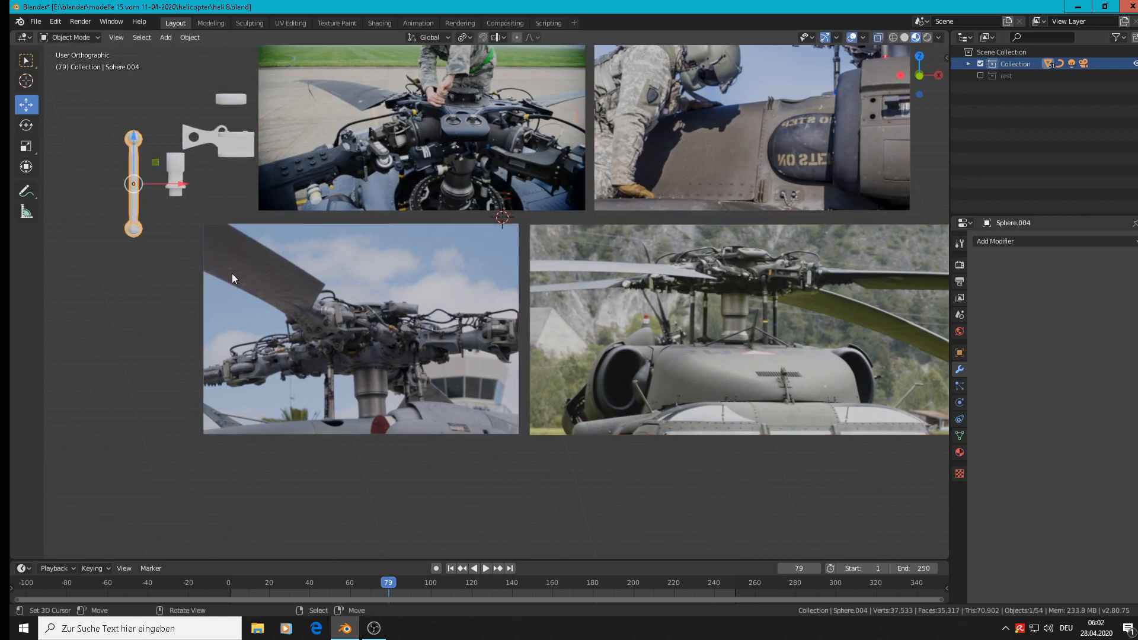
key(s)
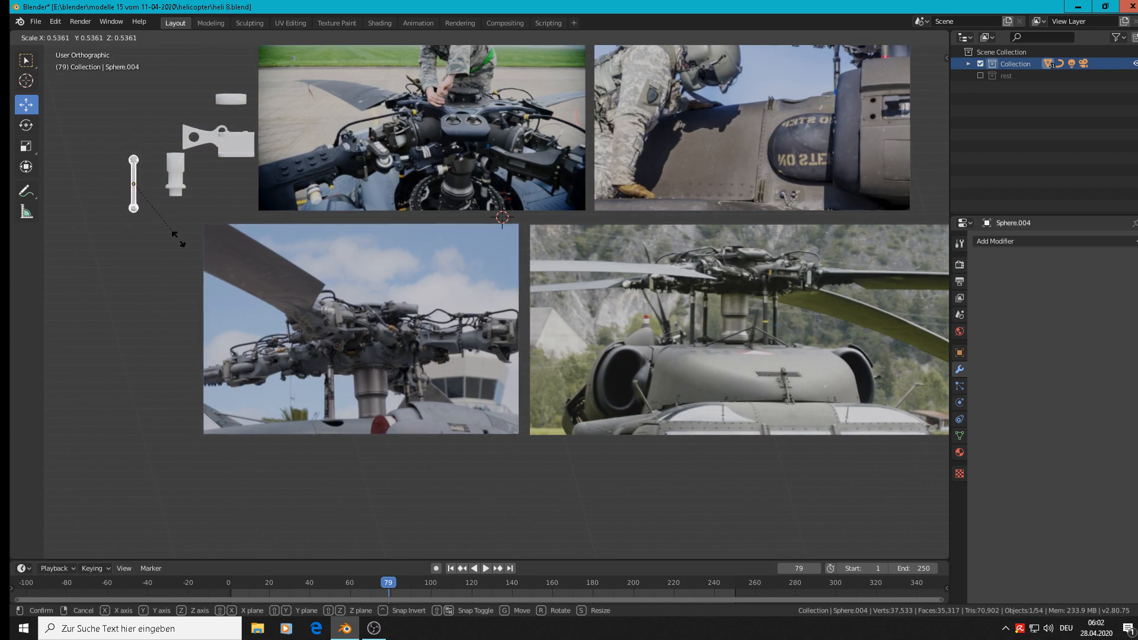
click(173, 243)
Save the project as a new file named heli 9.blend.
click(36, 22)
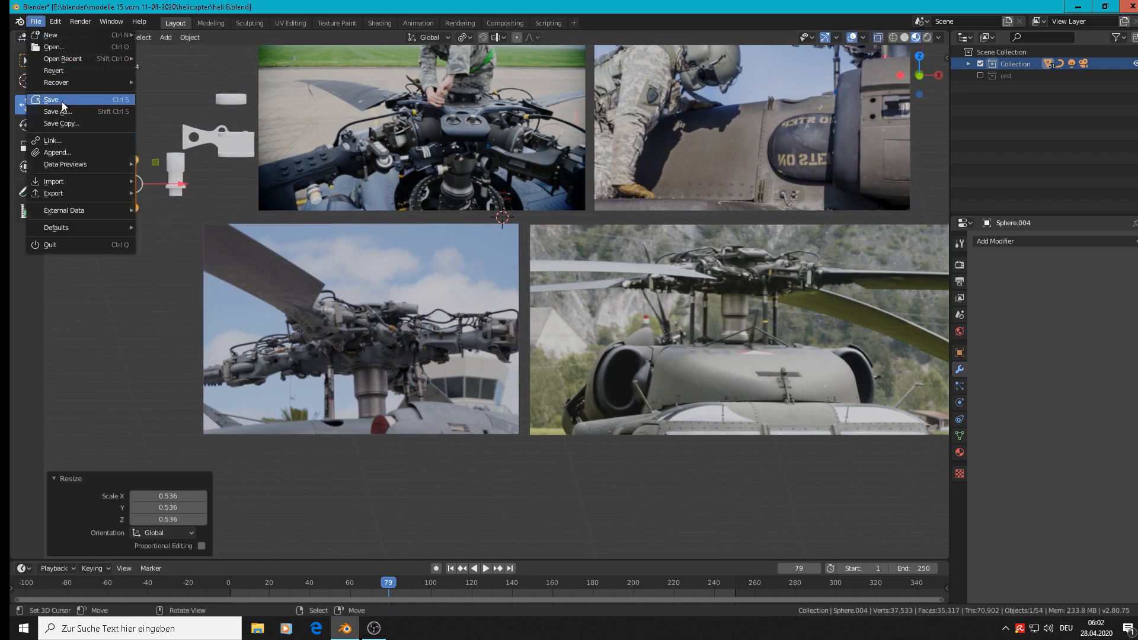
click(58, 111)
click(182, 66)
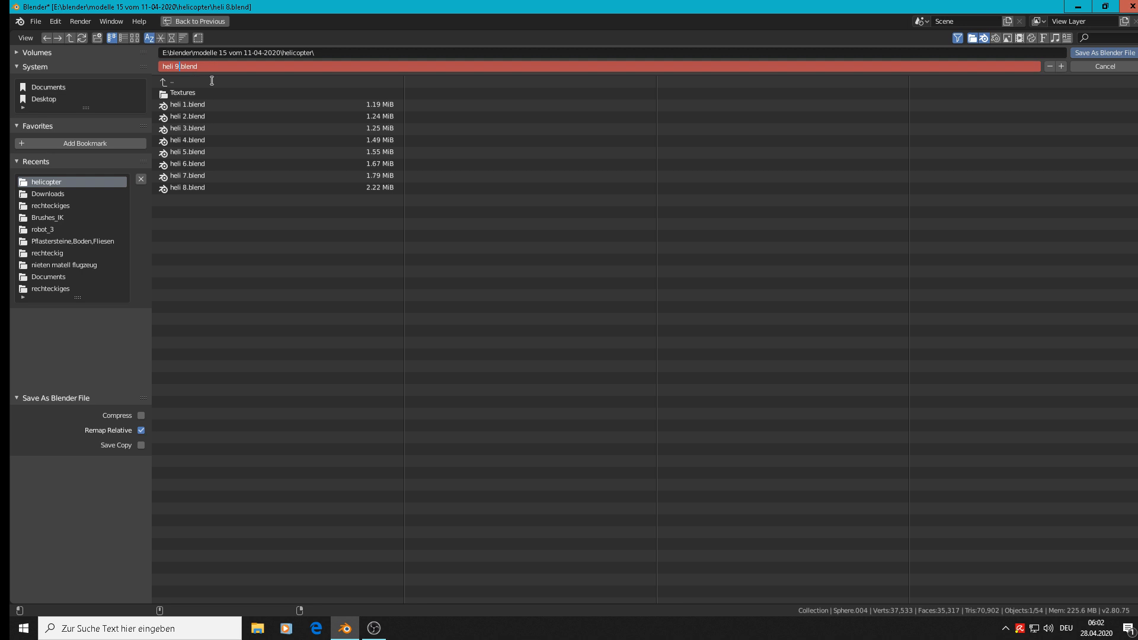
text(9)
click(1126, 52)
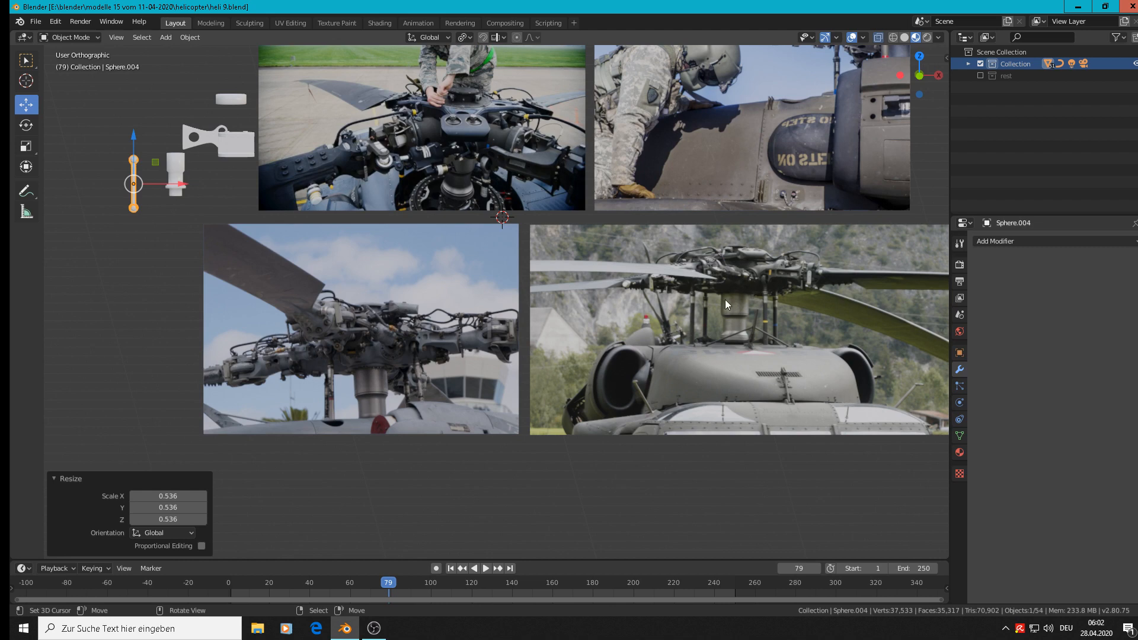
Examine the rotor head's links, dampers and ring joint in the front-view and close-up reference photos.
scroll(724, 300, up, 8)
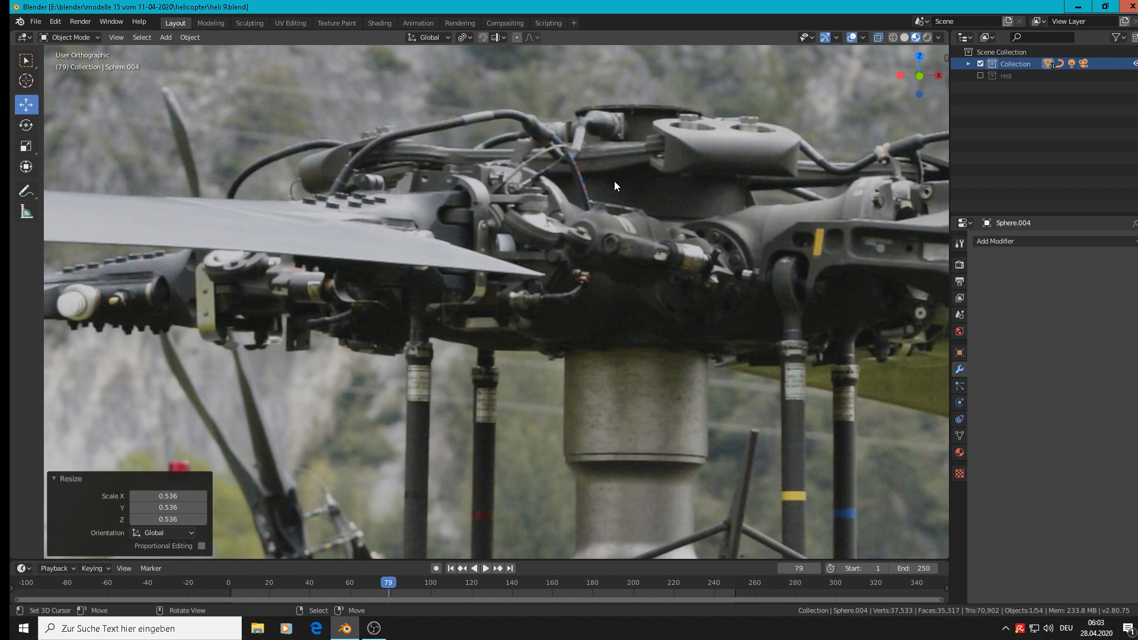
scroll(613, 182, down, 10)
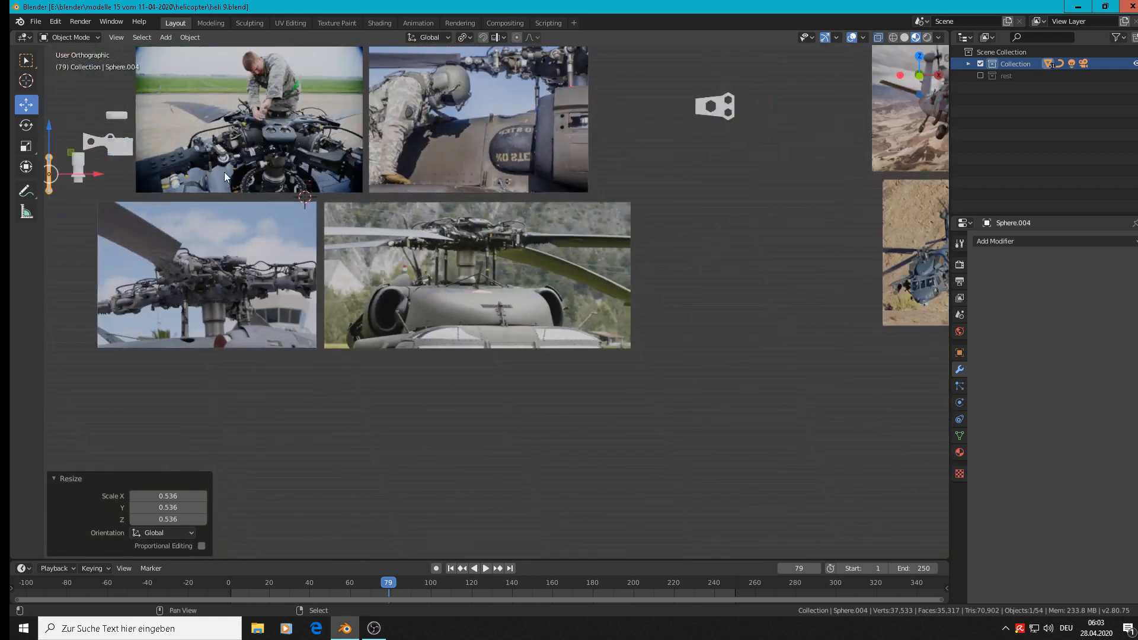
shift+middle_drag(224, 171, 685, 373)
scroll(652, 332, up, 8)
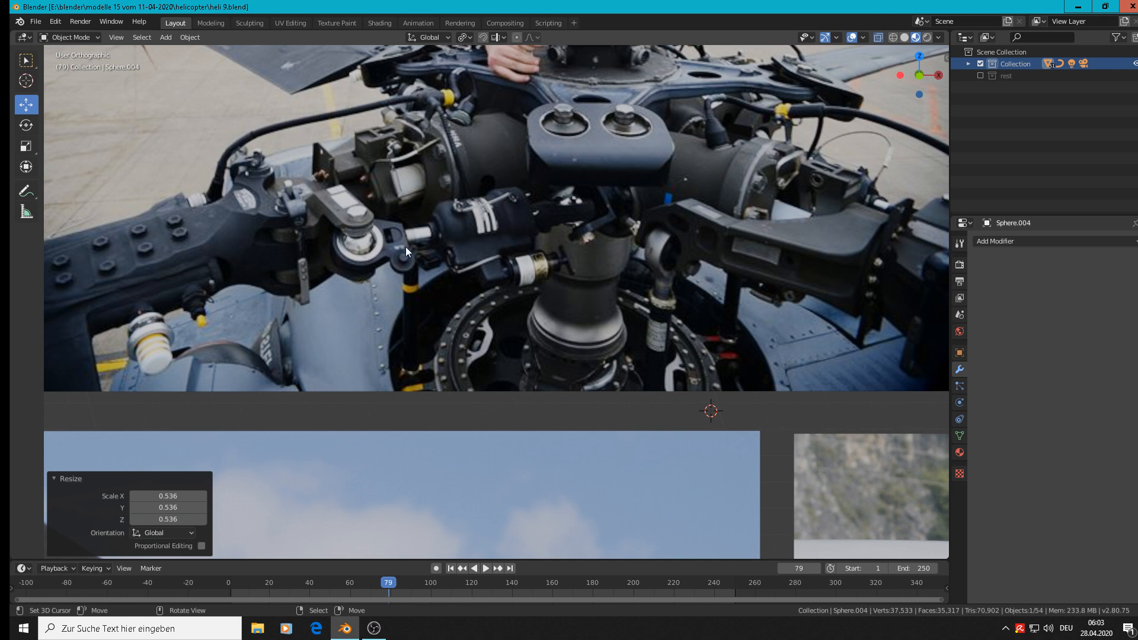
scroll(426, 323, down, 2)
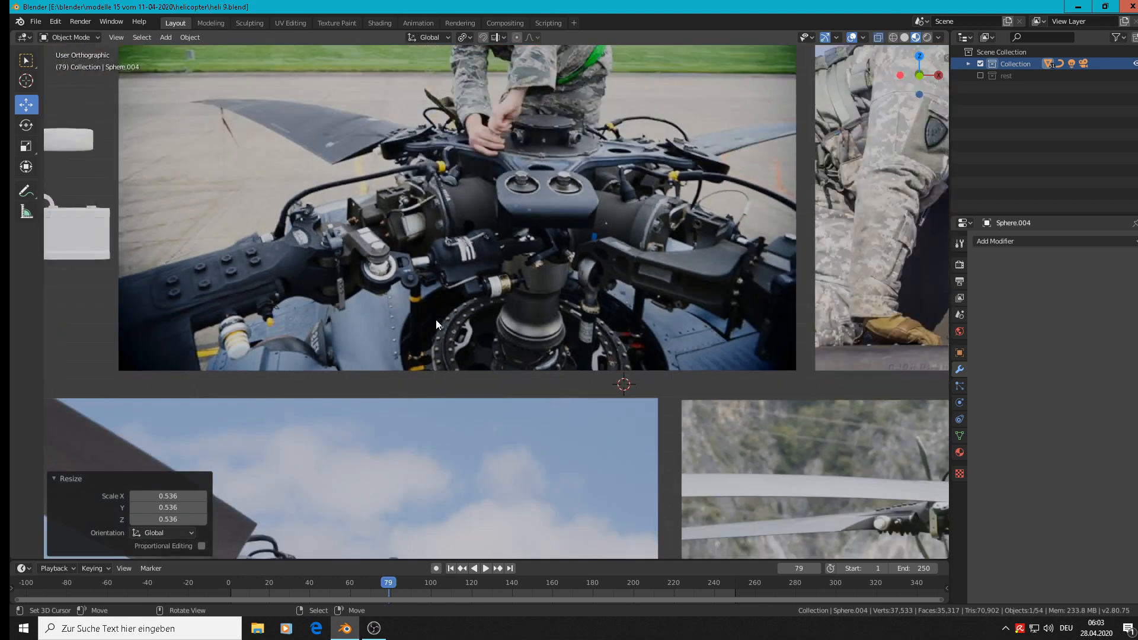
shift+middle_drag(422, 203, 419, 191)
scroll(369, 190, up, 5)
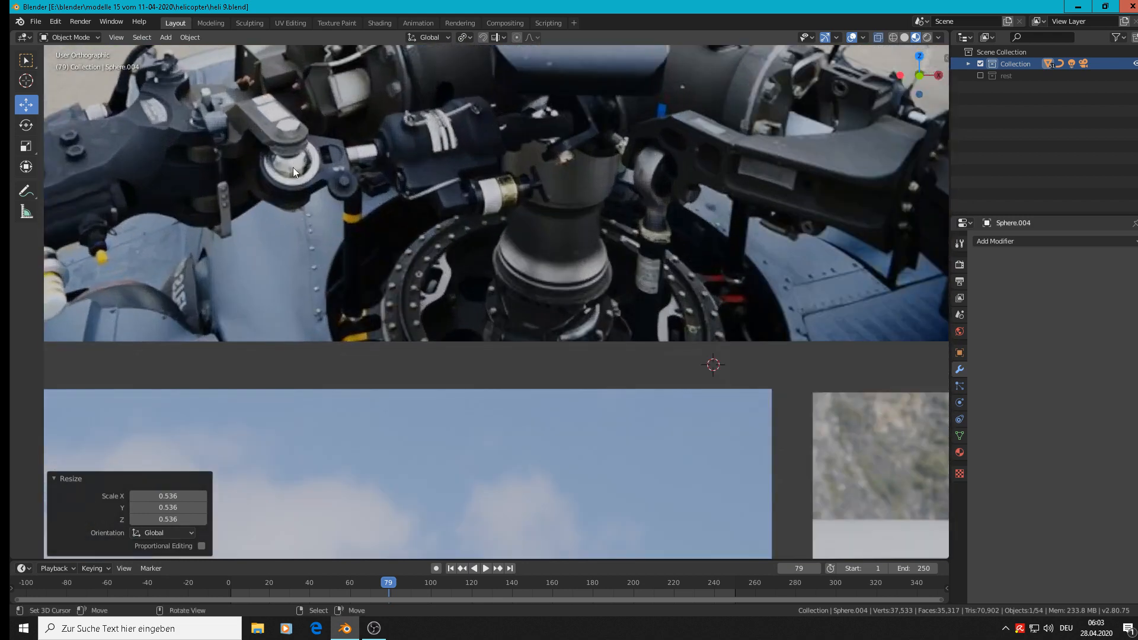
shift+middle_drag(292, 167, 326, 303)
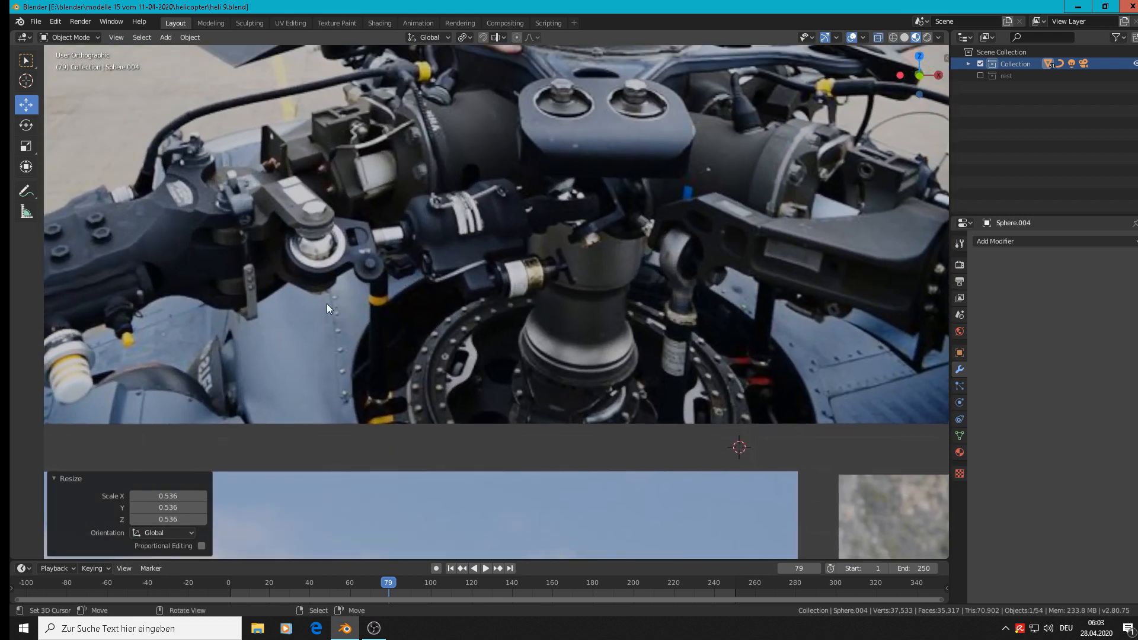
Add a 24-vertex mesh circle just below the ring joint in the photo, rotate it 90° about X and scale it to 0.037.
click(324, 308)
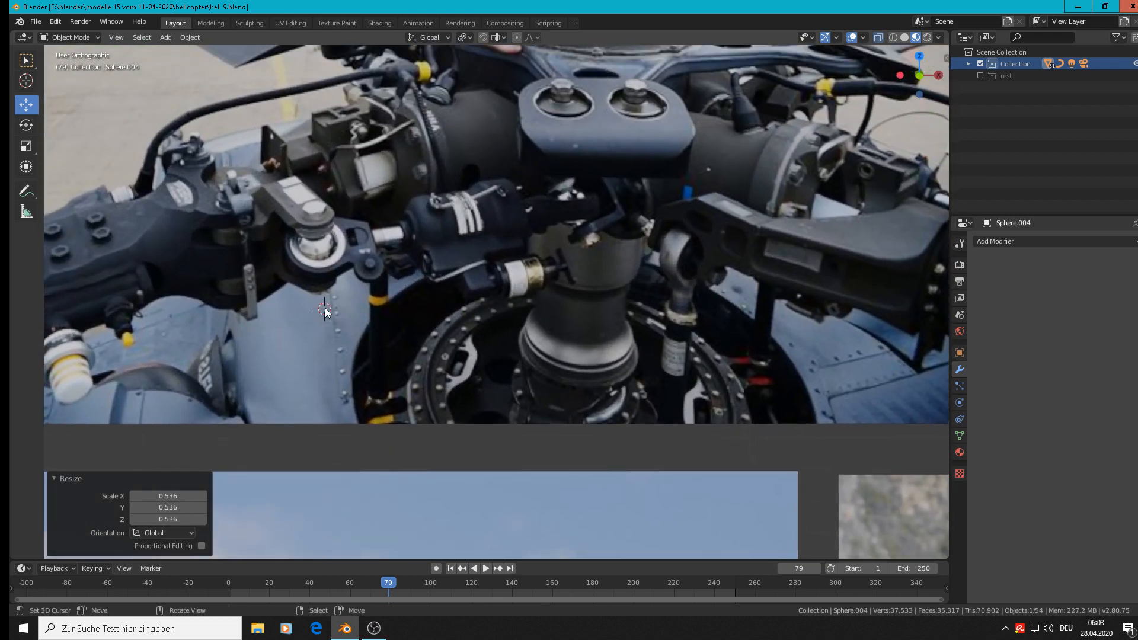
click(171, 33)
mouse_move(166, 50)
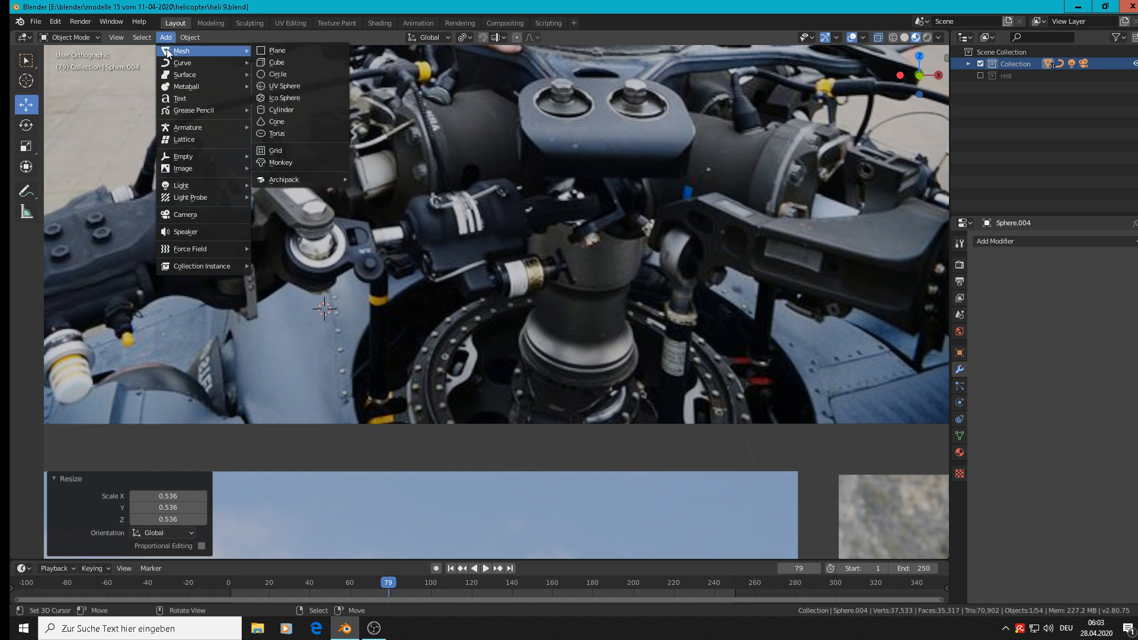
click(282, 75)
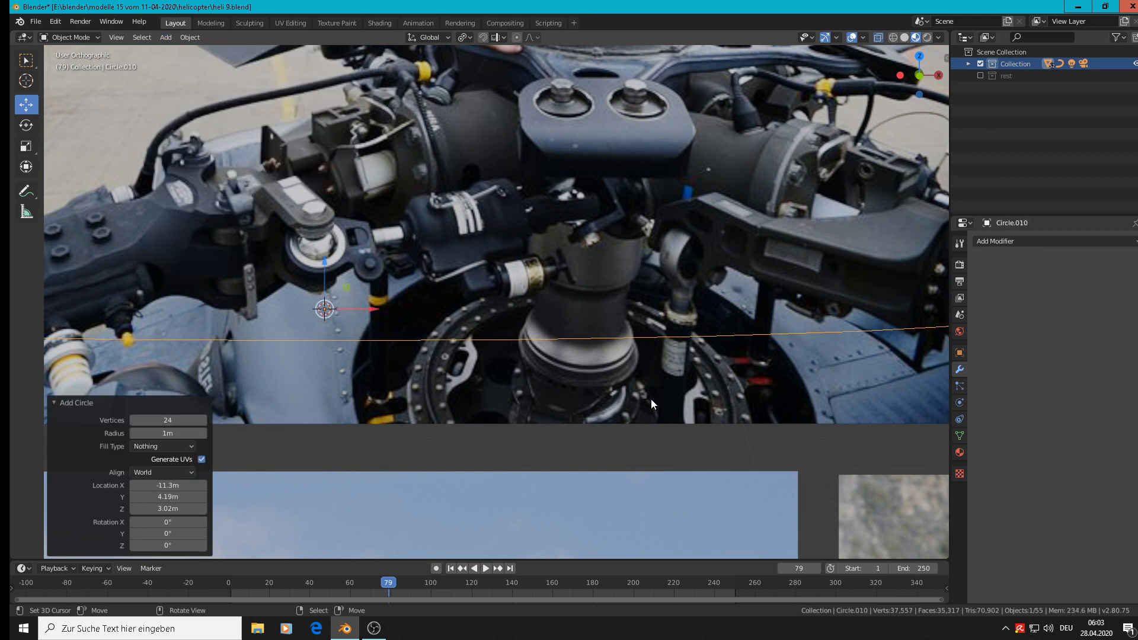
text(rx)
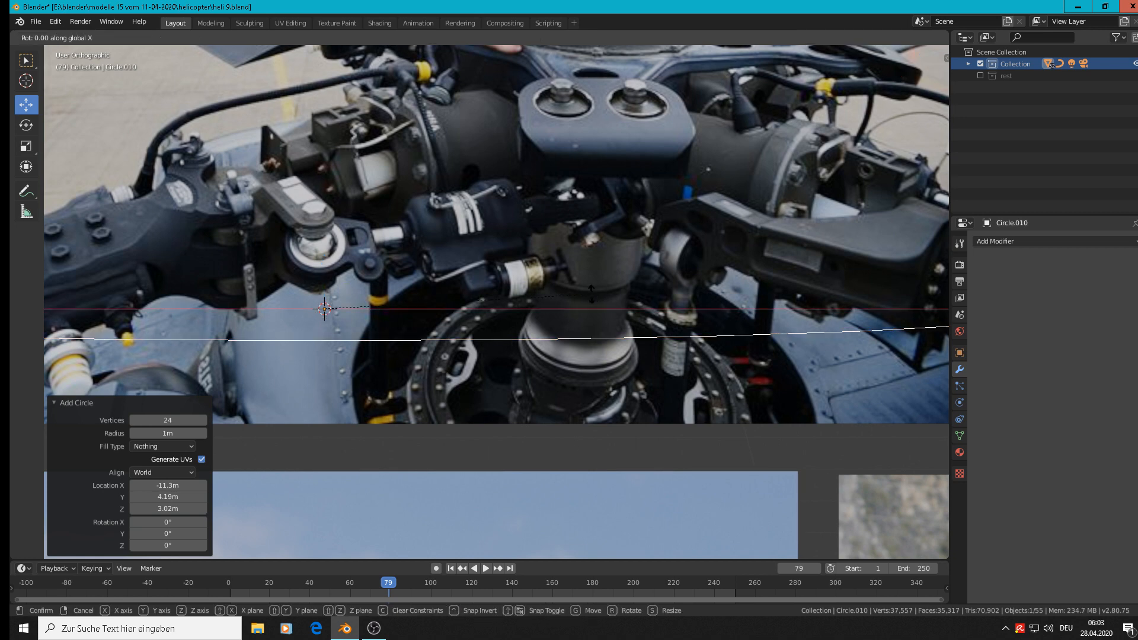
text(90)
key(Return)
key(s)
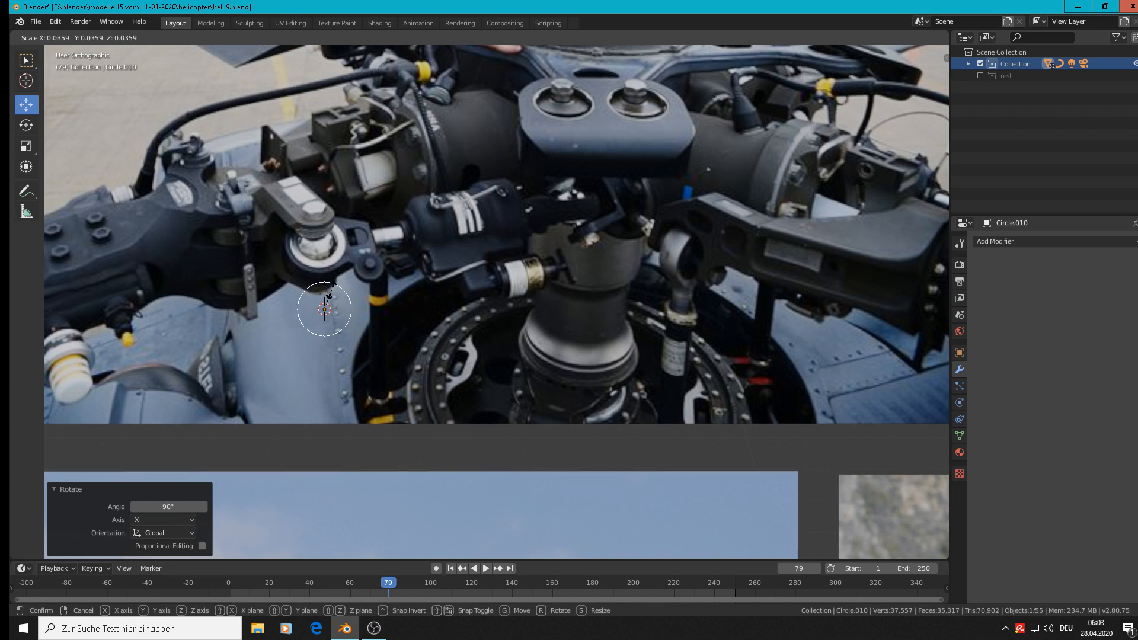
click(330, 294)
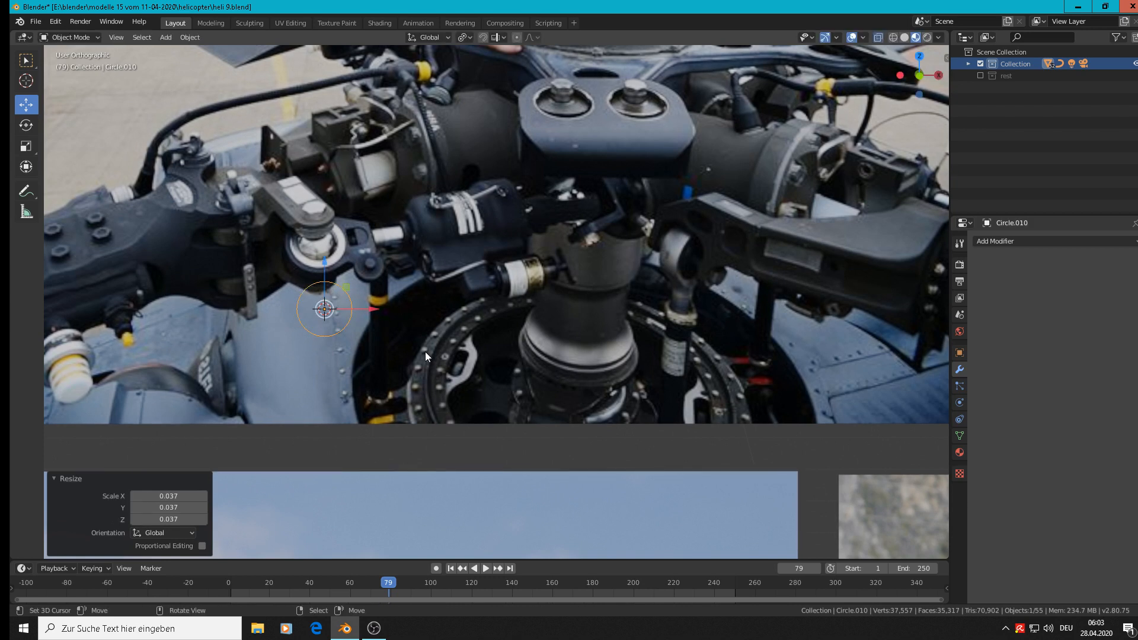
Extrude the circle's edge outward with a scale of 1.265 to form a flat ring.
key(Tab)
key(s)
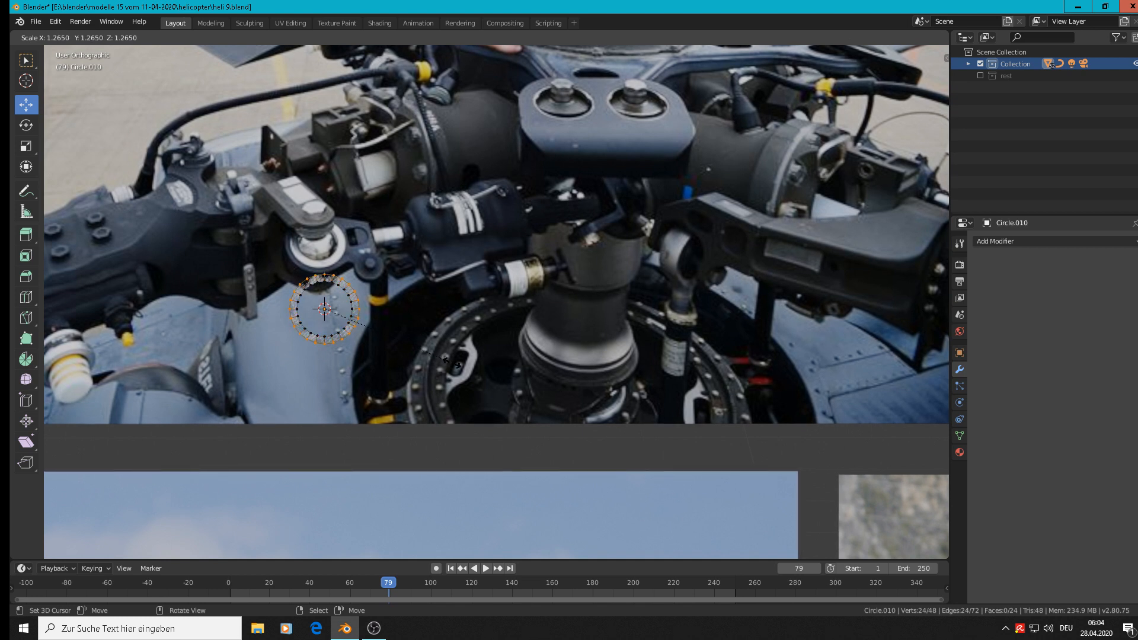
click(451, 361)
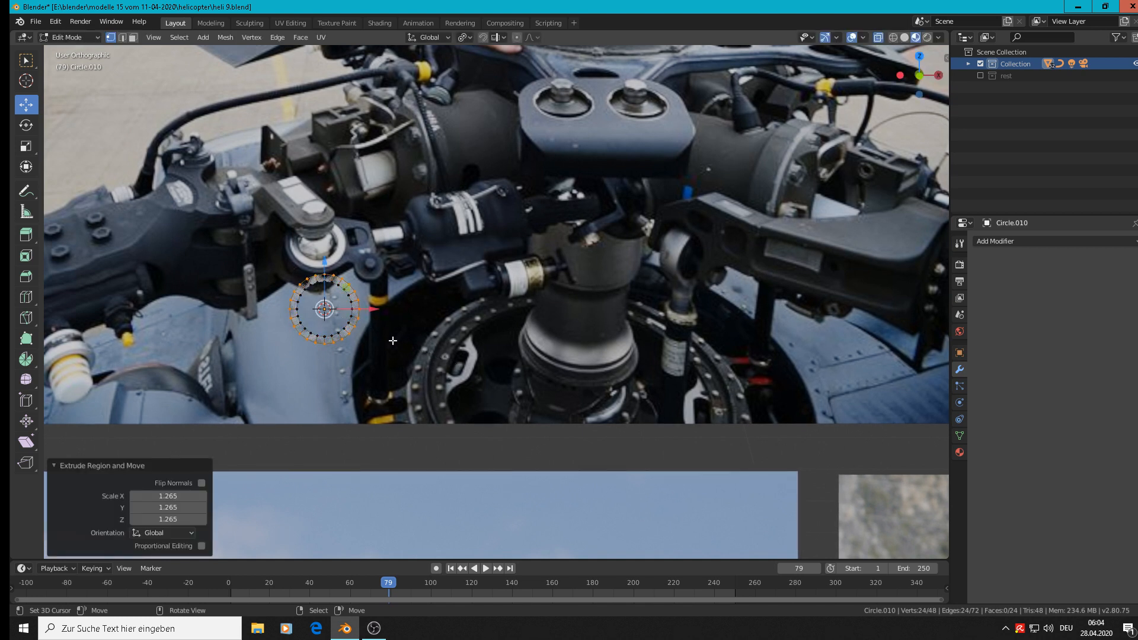
key(Tab)
Bring the flat ring forward along Y, clear of the photo, and extrude all its faces about 0.0316 m along Y.
middle_drag(385, 339, 371, 302)
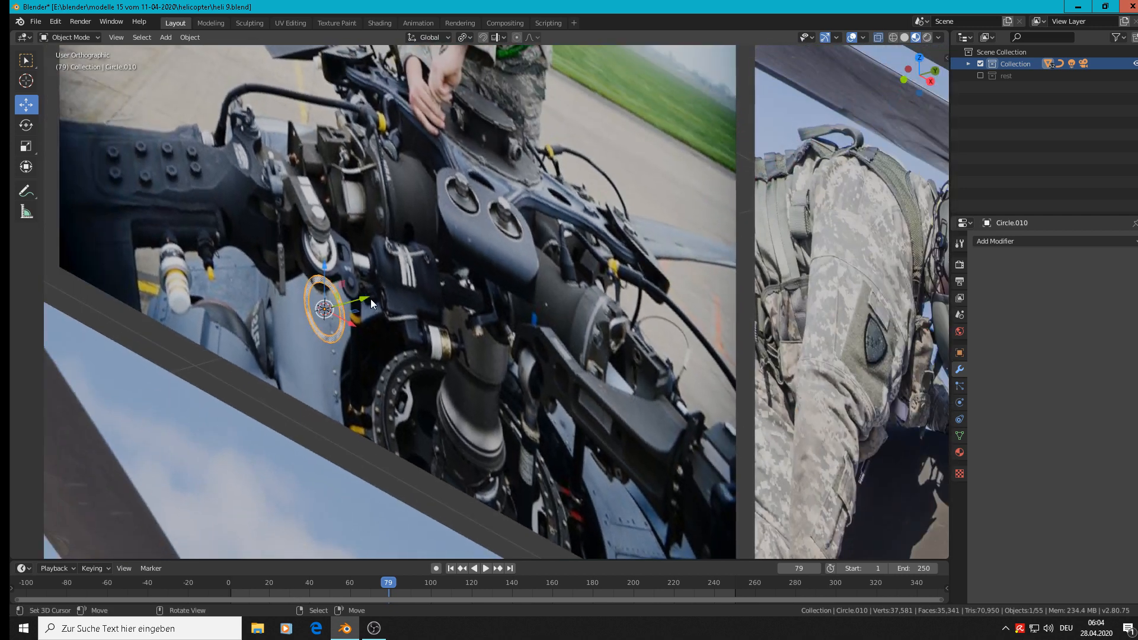
drag(371, 298, 230, 344)
scroll(202, 339, up, 1)
key(Tab)
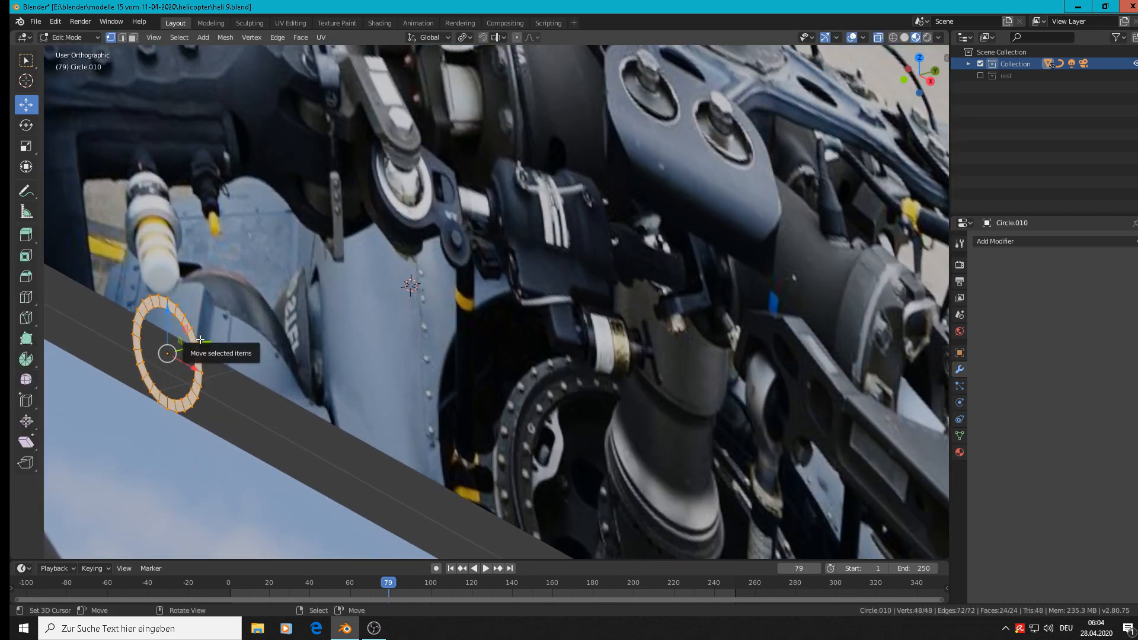
key(e)
right_click(200, 340)
drag(206, 342, 236, 336)
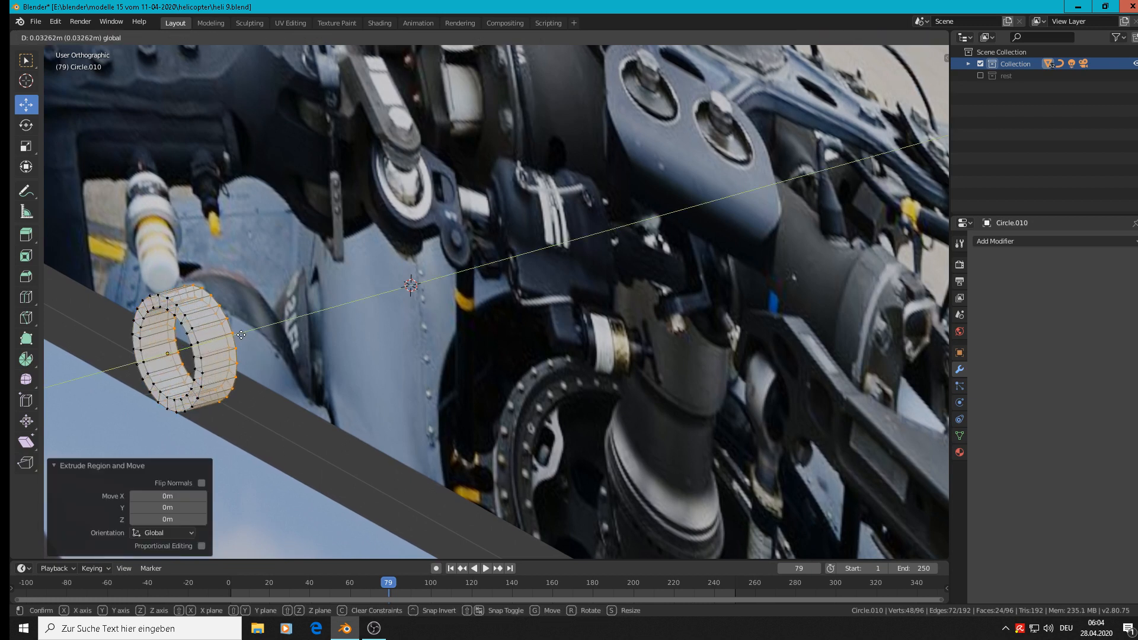
Add one centred loop cut around the ring's outer wall and scale it to 1.178 so the wall bulges outward.
key(ctrl+r)
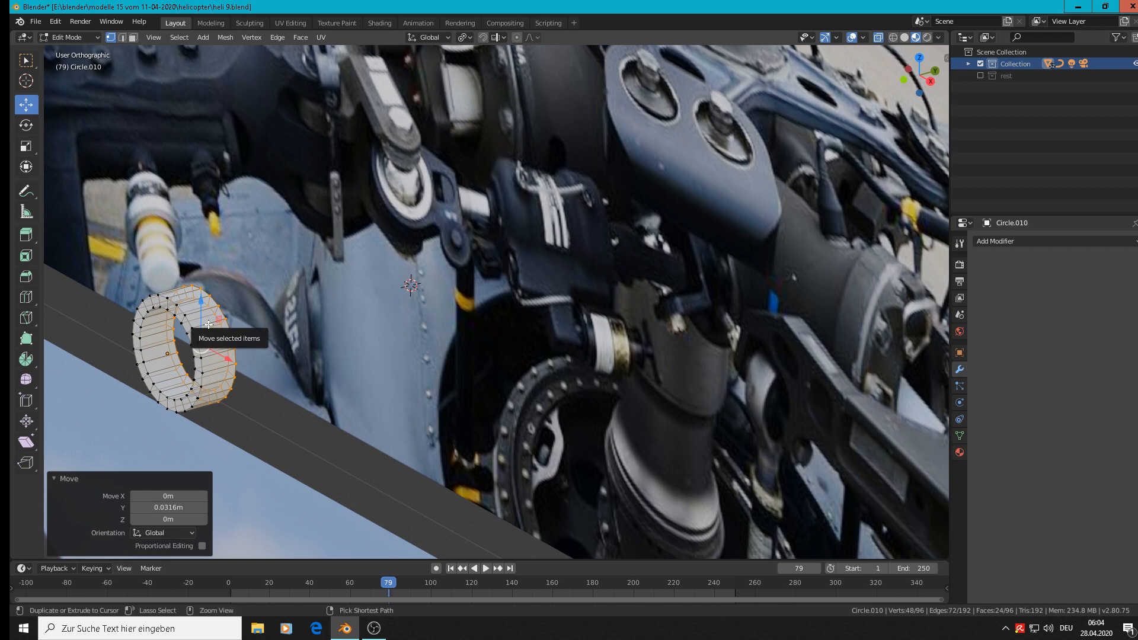
click(209, 324)
right_click(209, 324)
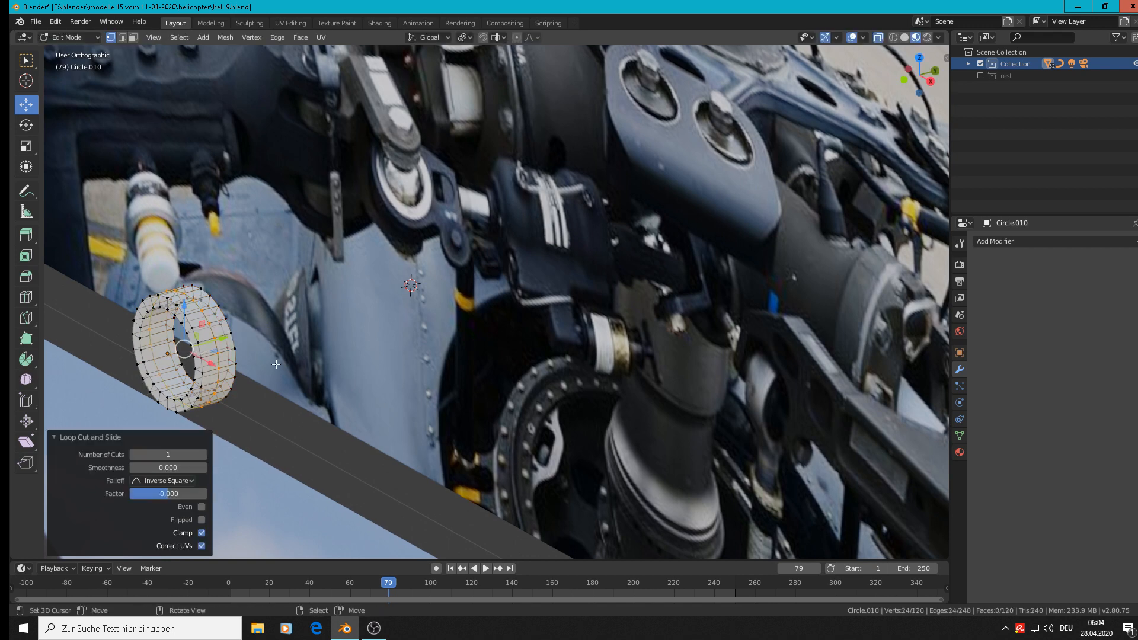
key(s)
click(293, 390)
scroll(208, 367, up, 3)
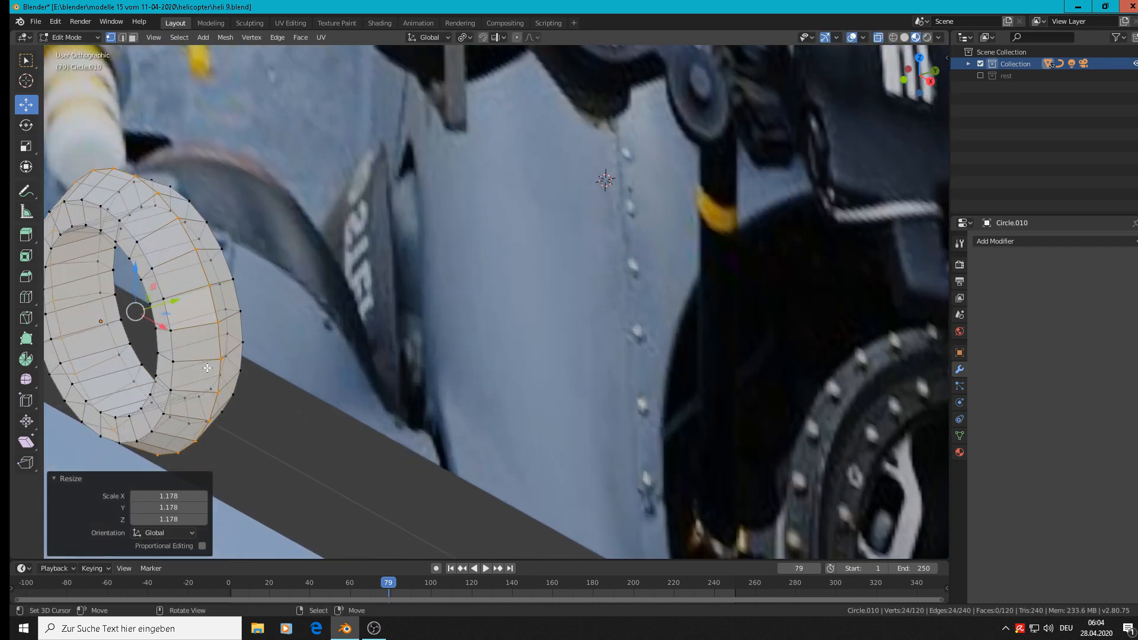
Bevel the ring's front inner edge loop with width 0.0365 m and its front outer edge loop with width 0.047 m.
alt+click(67, 373)
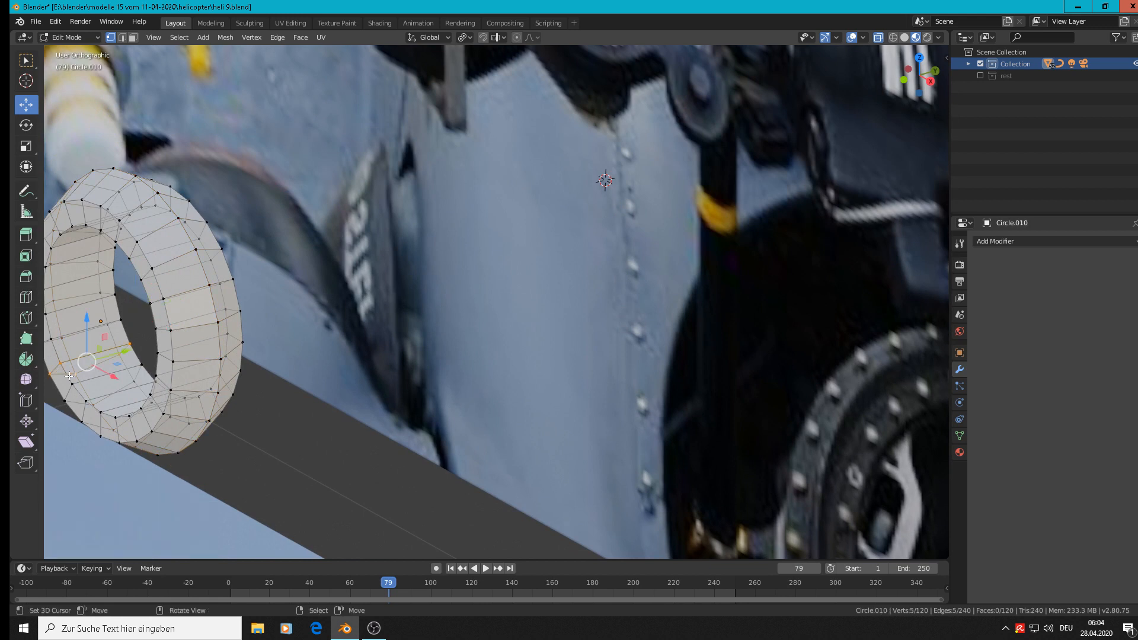
key(ctrl+b)
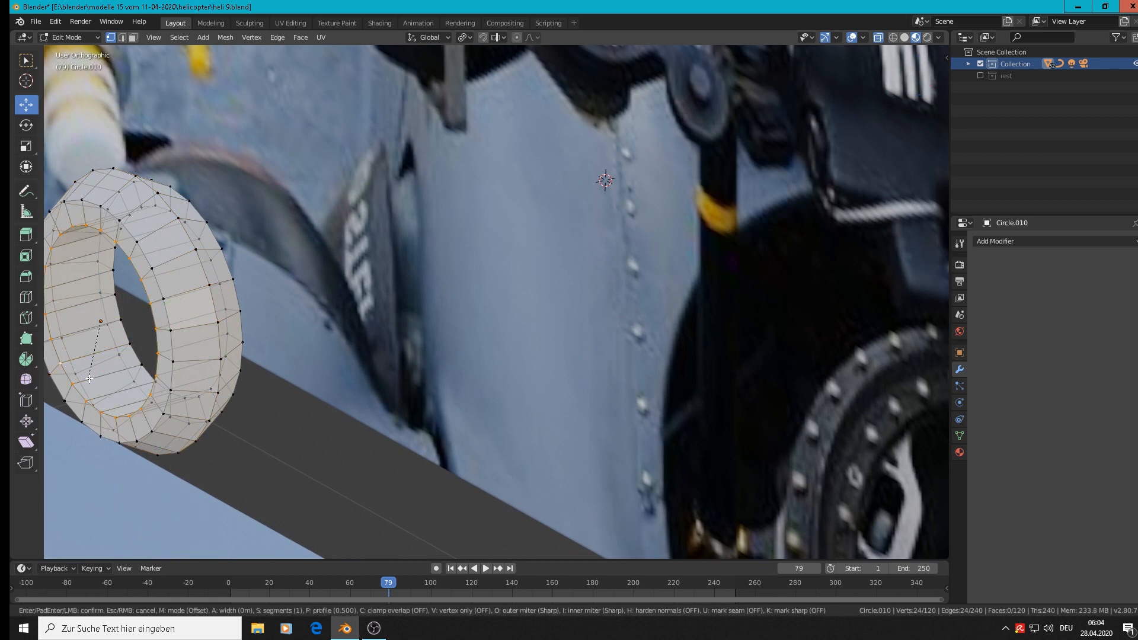
click(106, 384)
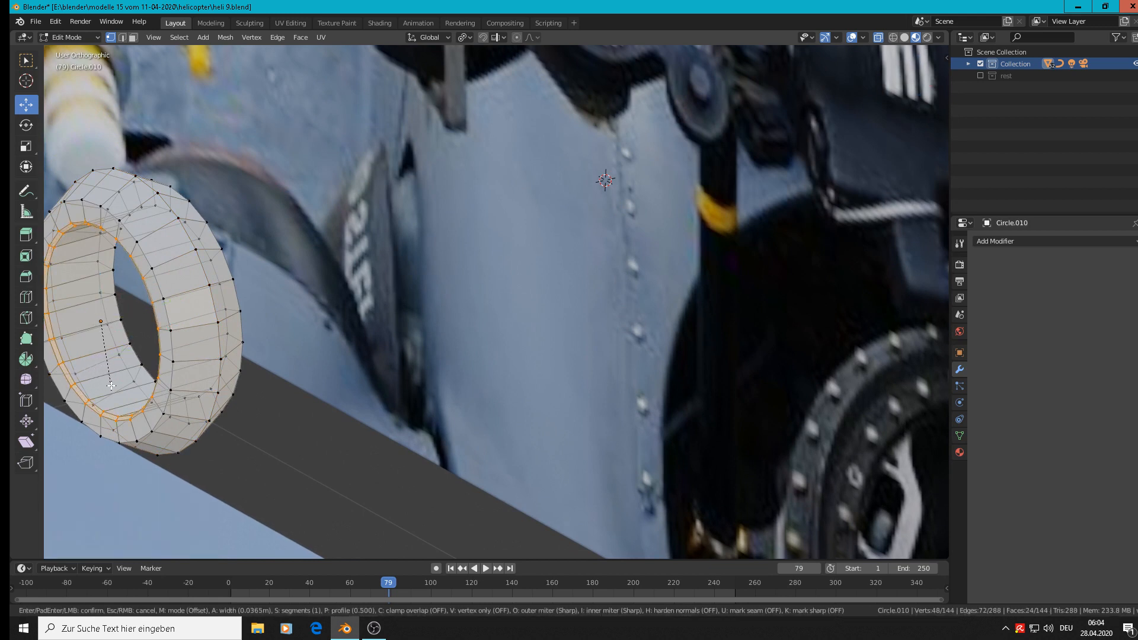
alt+click(148, 251)
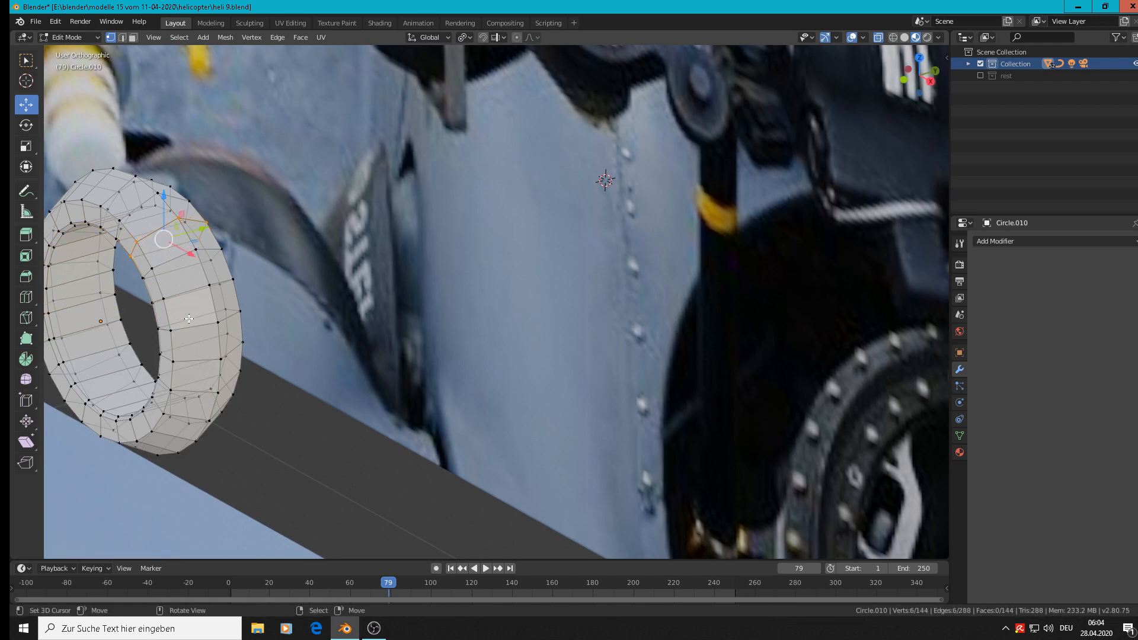
alt+click(158, 284)
key(ctrl+b)
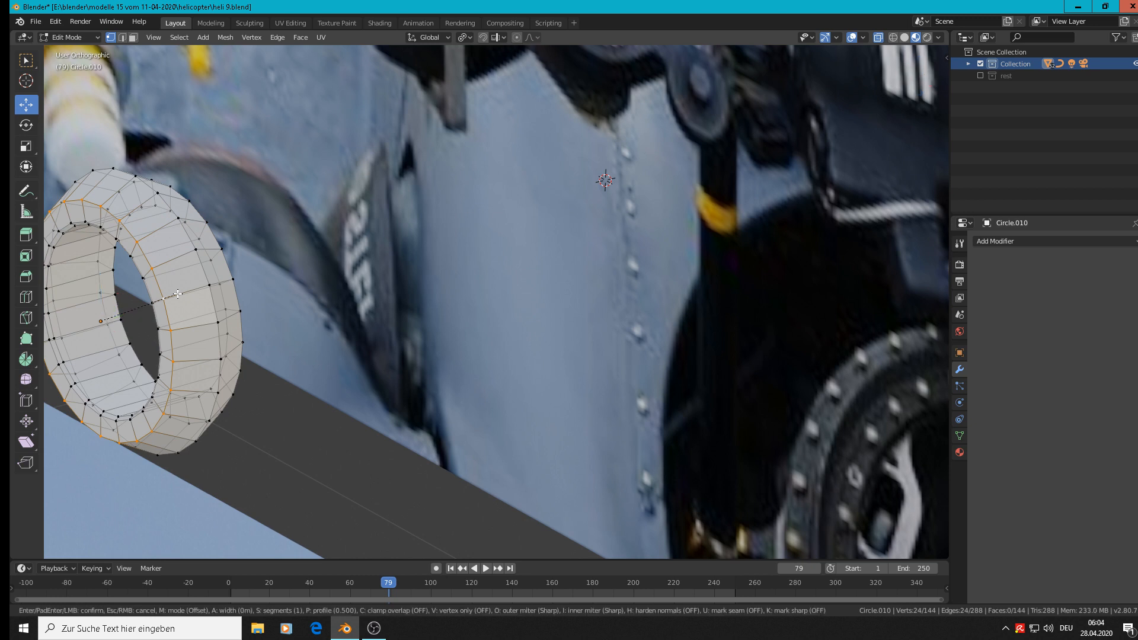
click(213, 301)
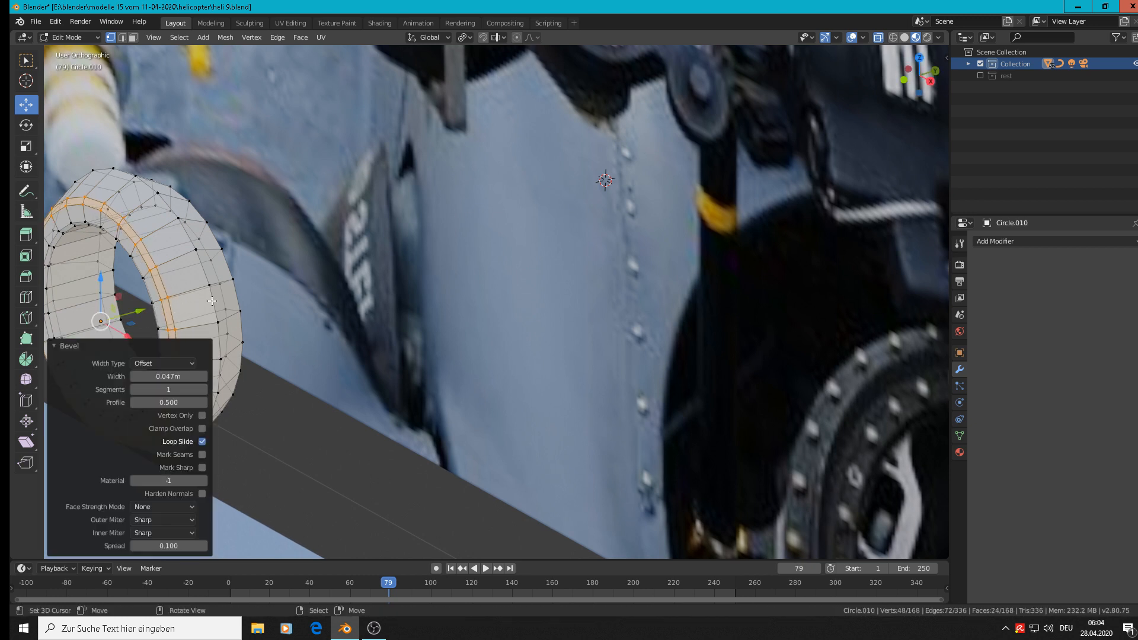
Bevel the ring's rear outer edge loop, and its rear inner edge loop with a width of about 0.043 m.
alt+click(229, 274)
key(ctrl+b)
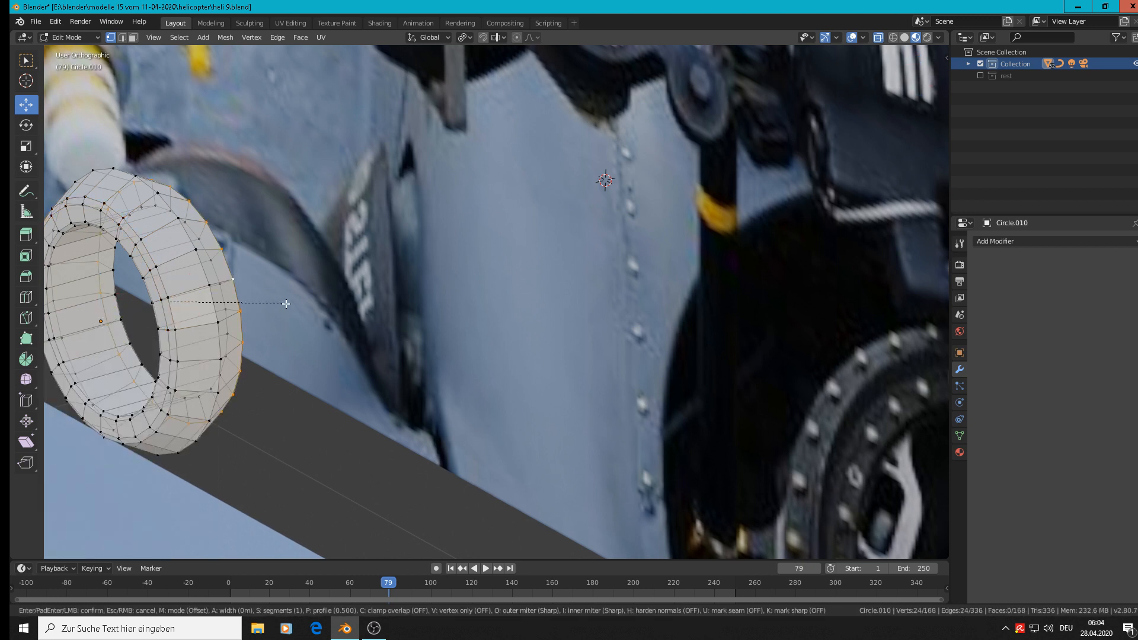
click(291, 304)
alt+click(137, 313)
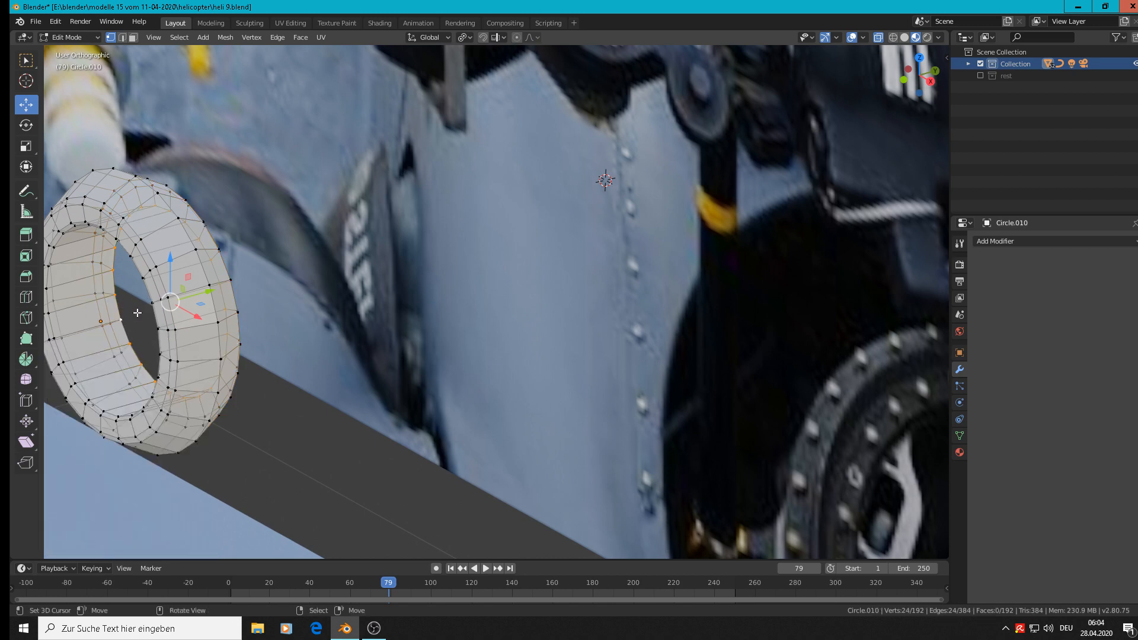
key(ctrl+b)
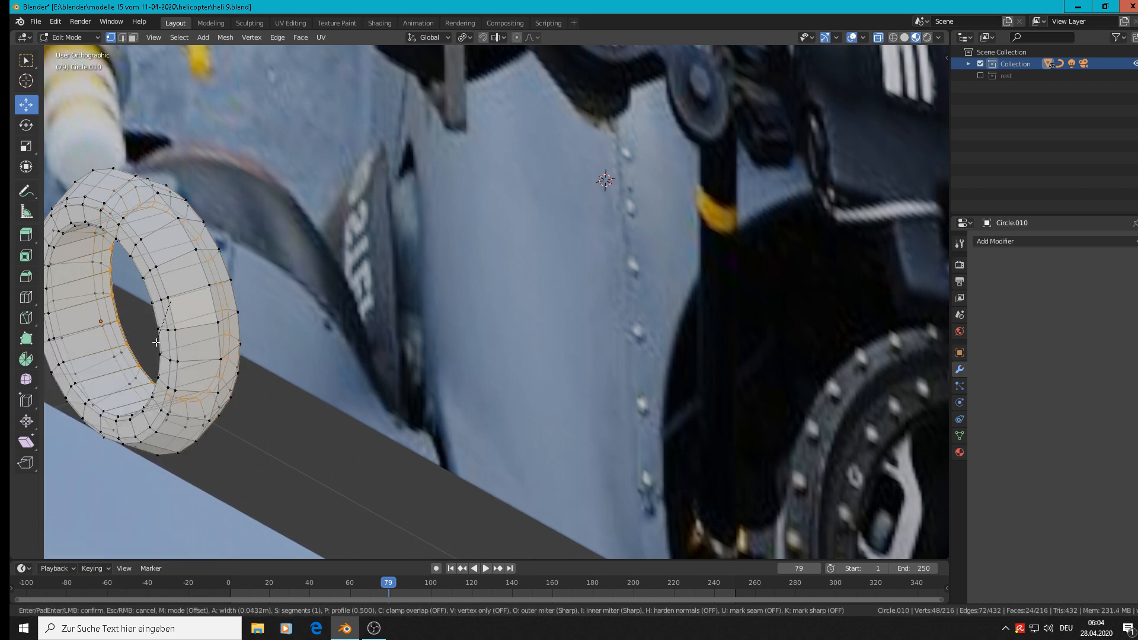
click(155, 341)
key(Tab)
Apply smooth shading to the finished ring.
scroll(217, 291, down, 4)
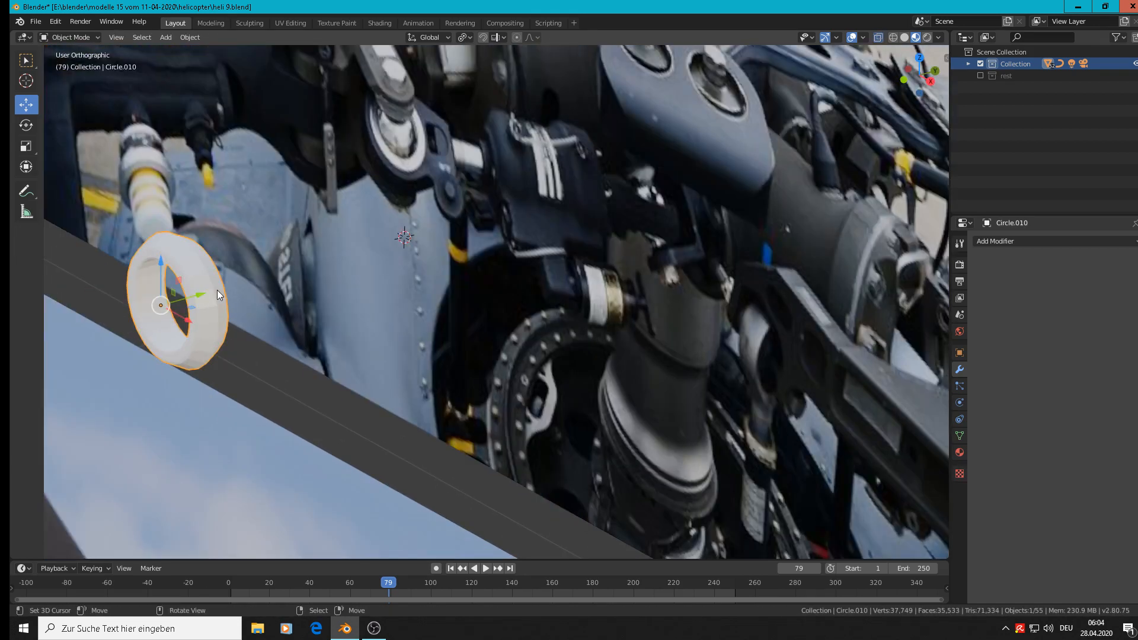
middle_drag(217, 290, 257, 270)
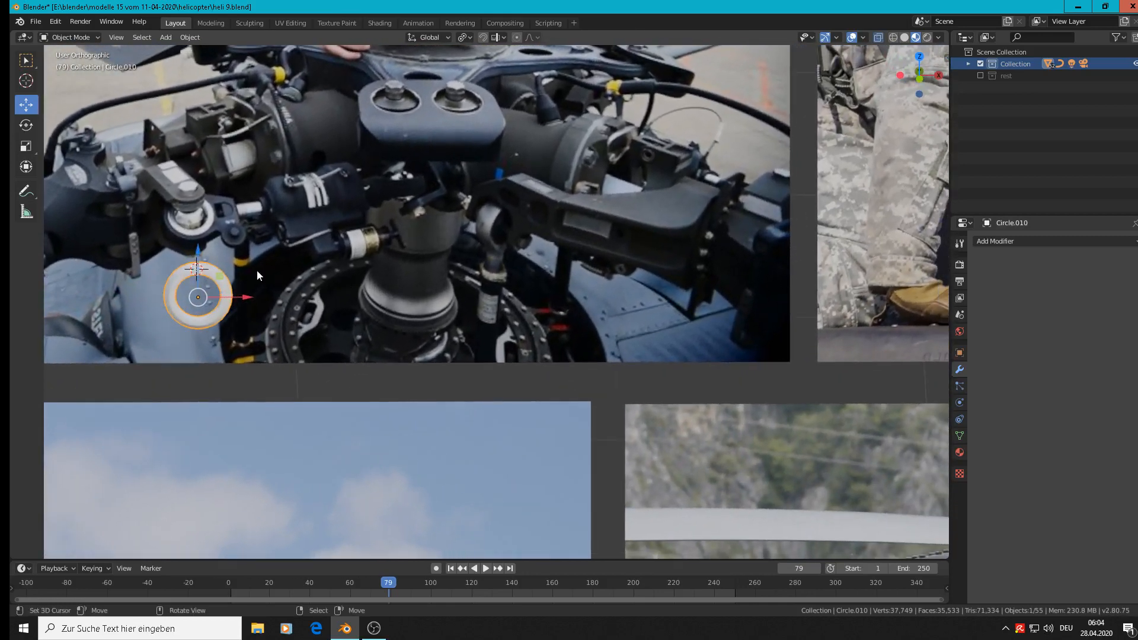
scroll(225, 298, up, 2)
scroll(232, 293, down, 1)
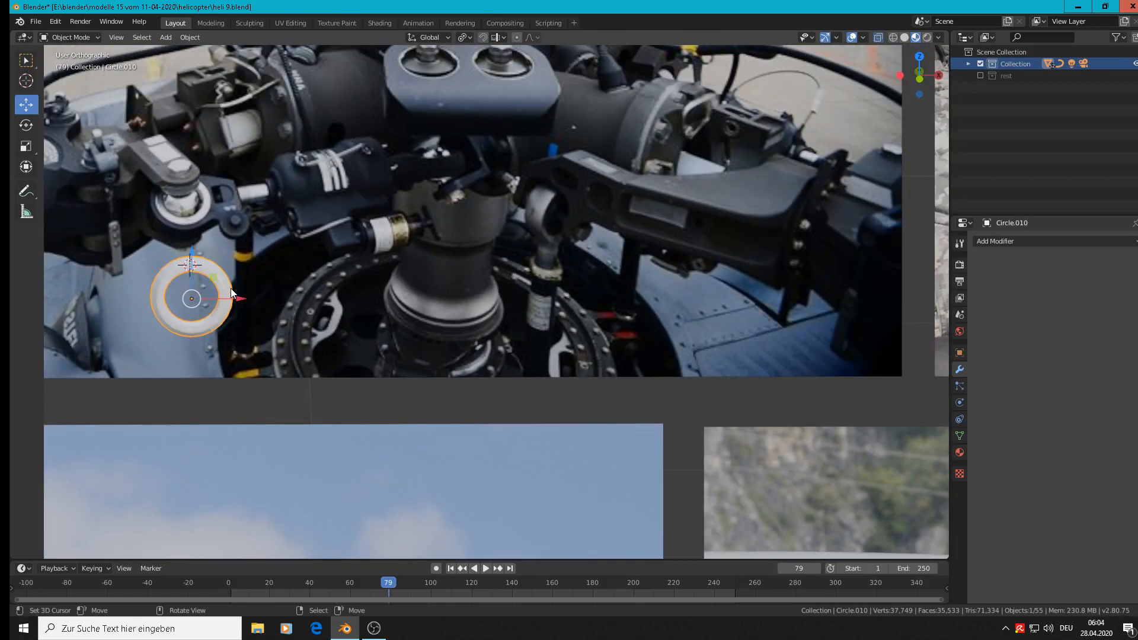
key(KP_1)
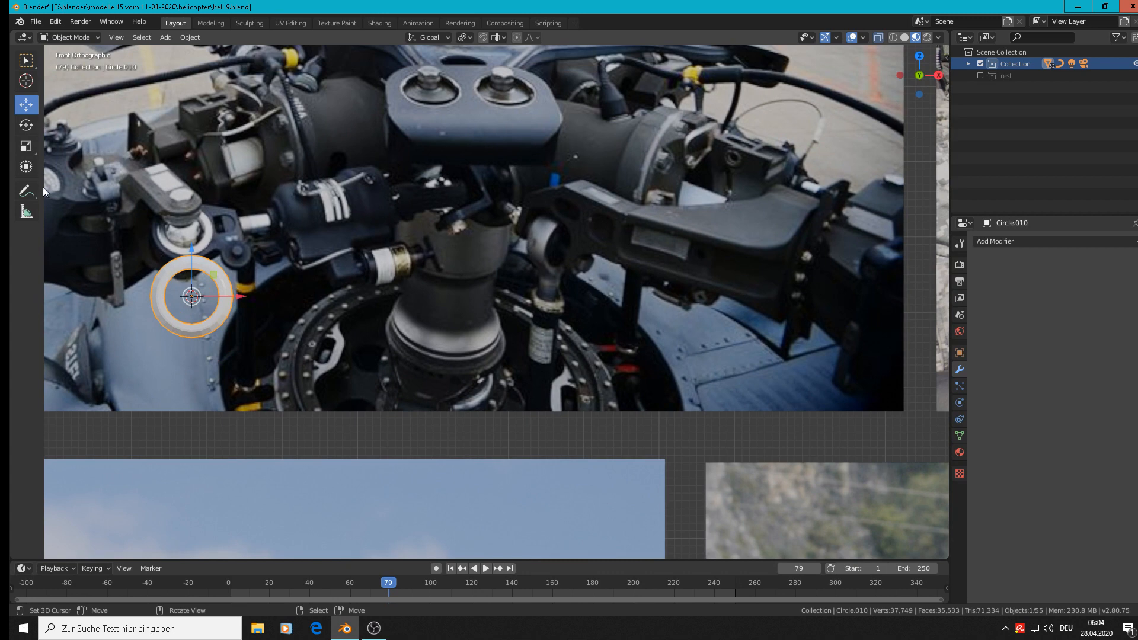
click(189, 37)
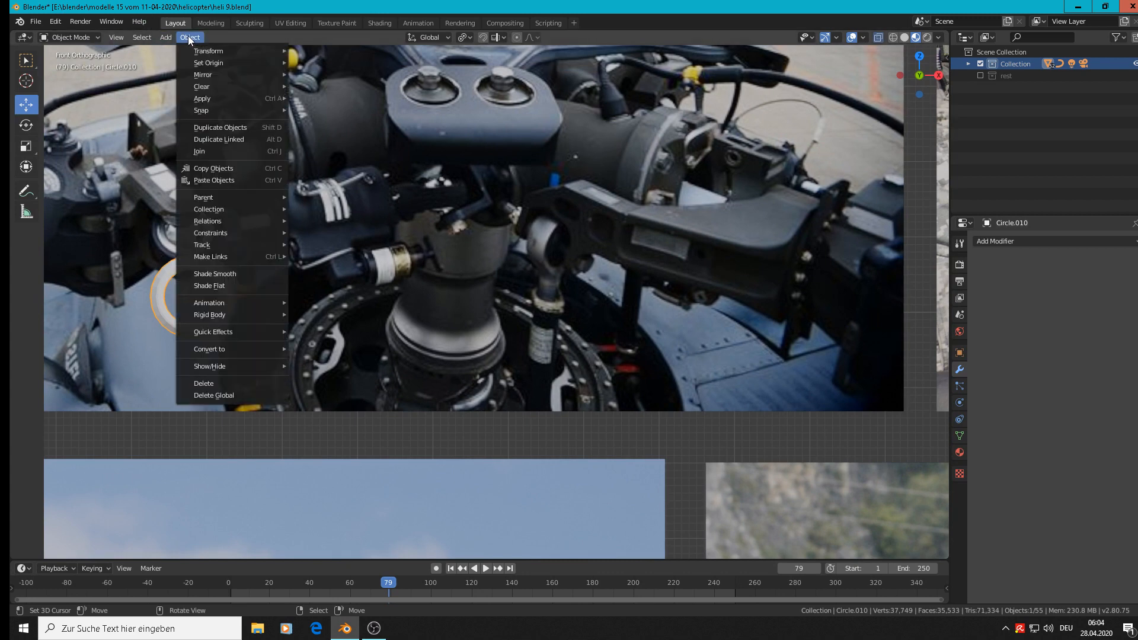
click(229, 269)
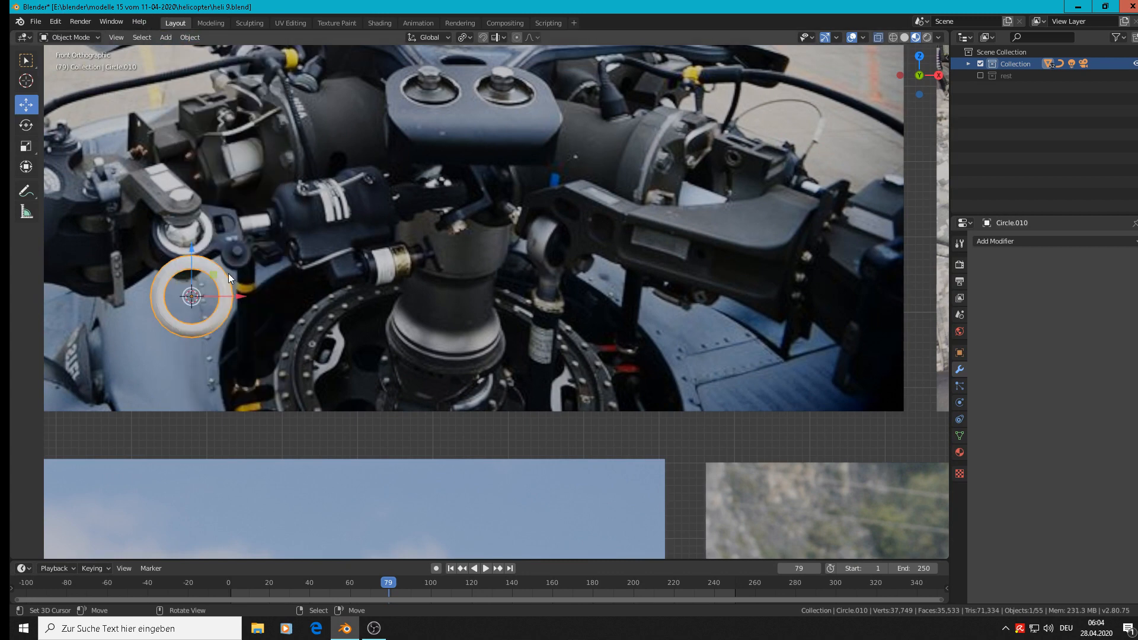
Scale the ring to 0.770 and shift it in X and Z to sit just below the joint in the photo.
scroll(226, 273, up, 1)
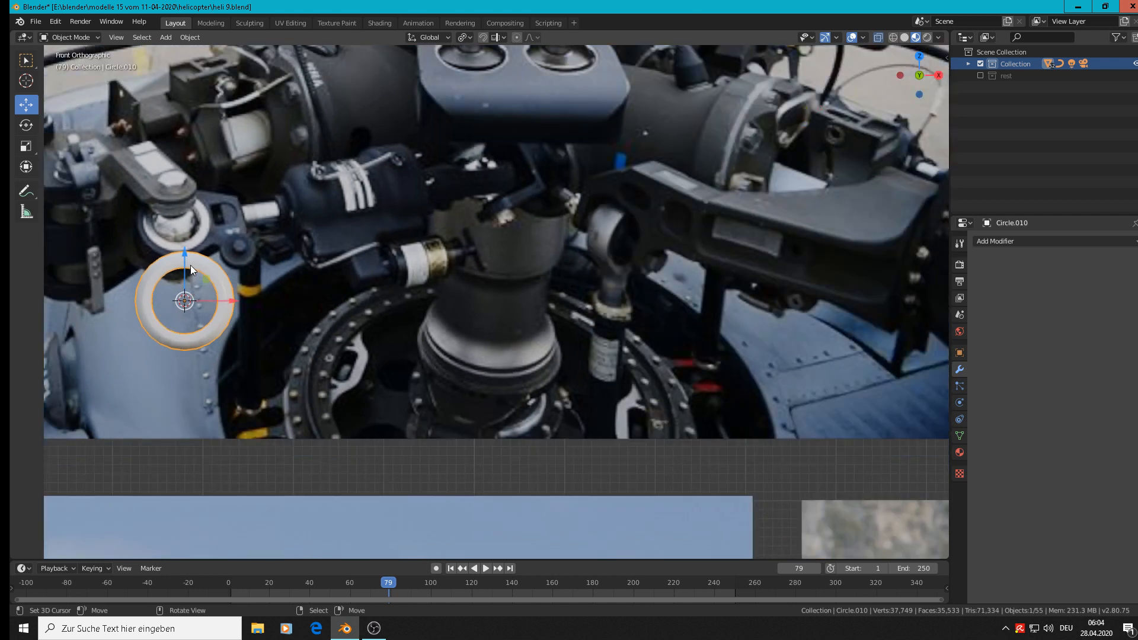
drag(191, 265, 190, 301)
key(s)
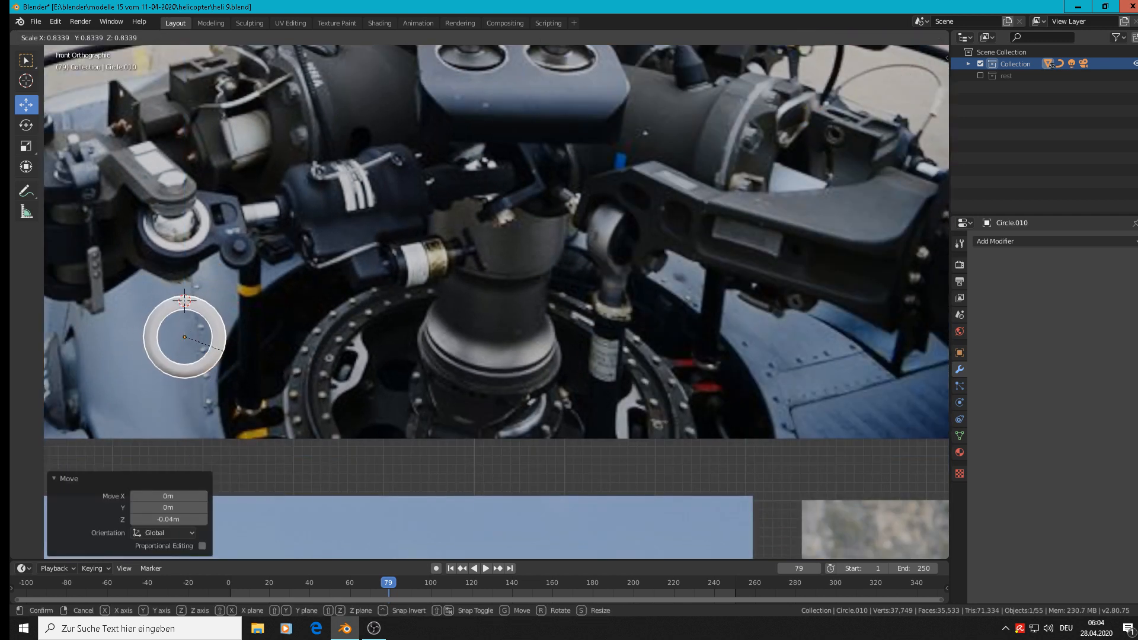
click(244, 350)
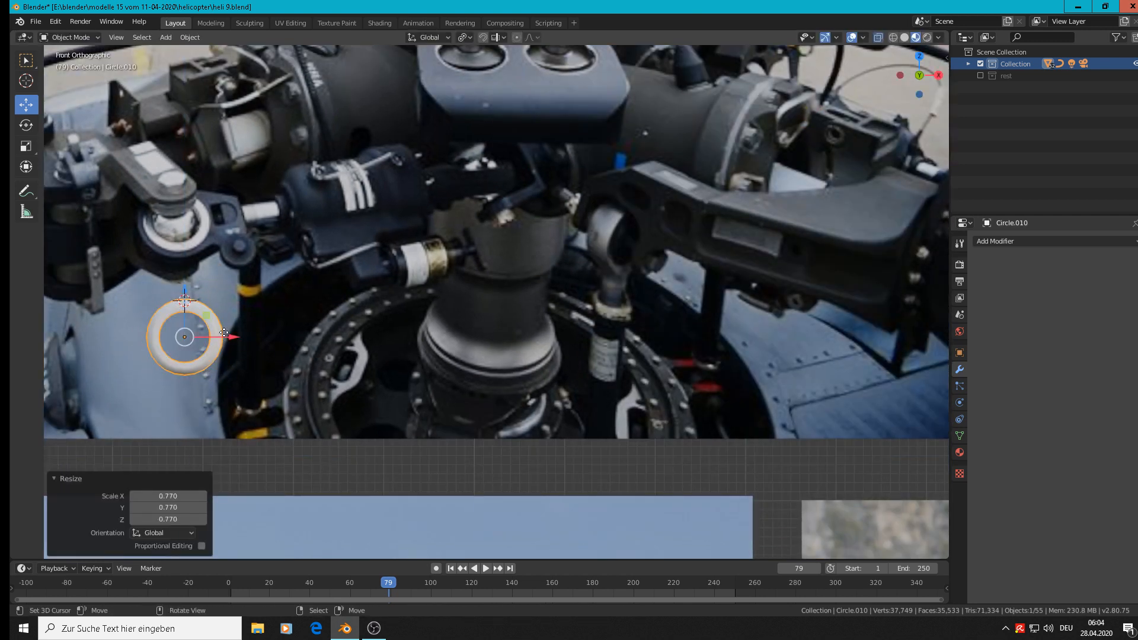
drag(228, 336, 220, 335)
drag(176, 291, 177, 264)
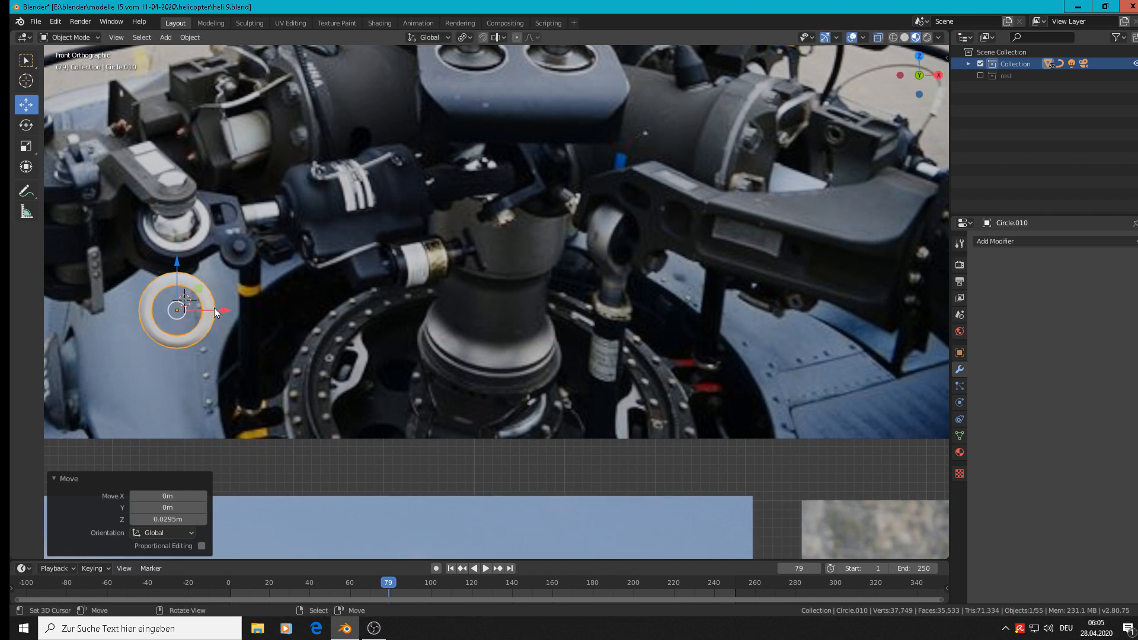
Add a UV sphere with 12 segments and 16 rings beside the ring, and scale it to 0.033.
shift+right_click(254, 308)
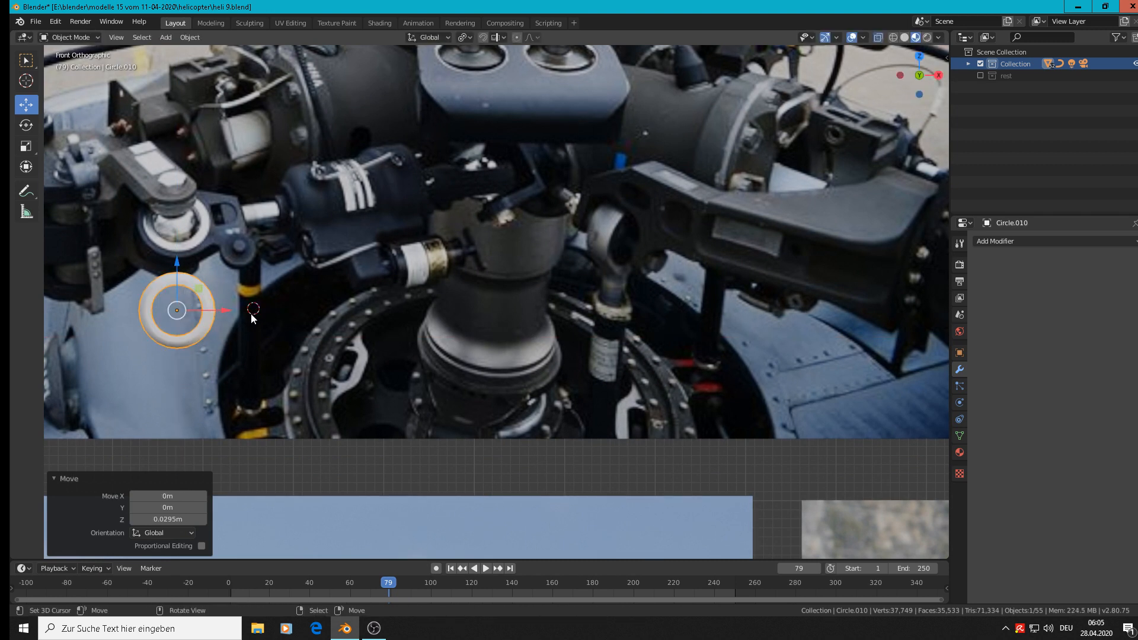
click(169, 37)
mouse_move(195, 51)
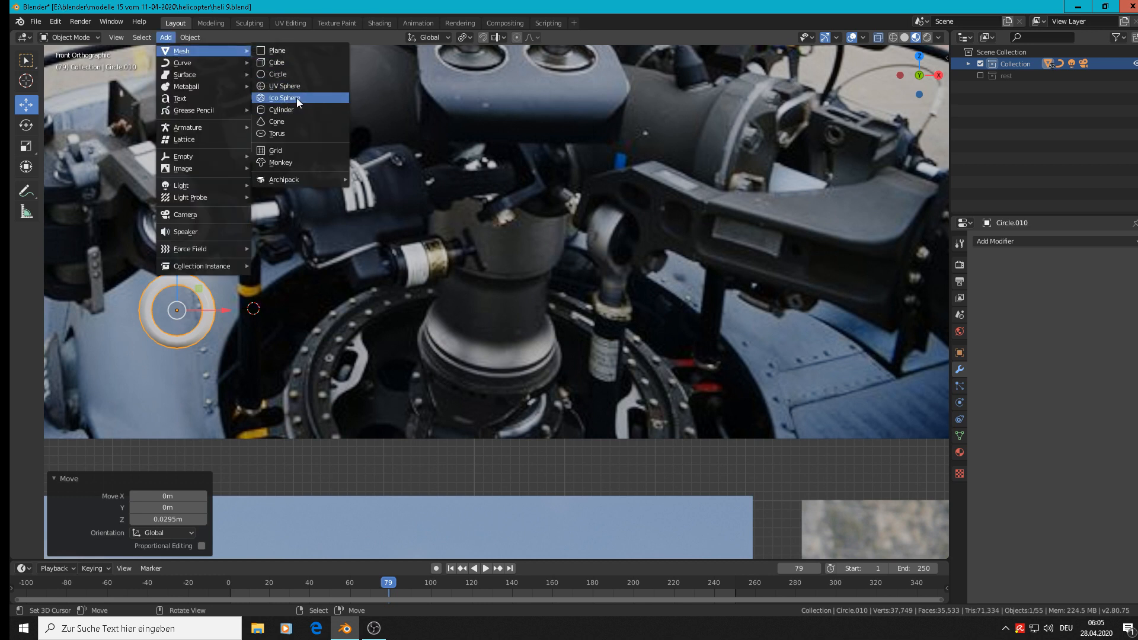
click(304, 85)
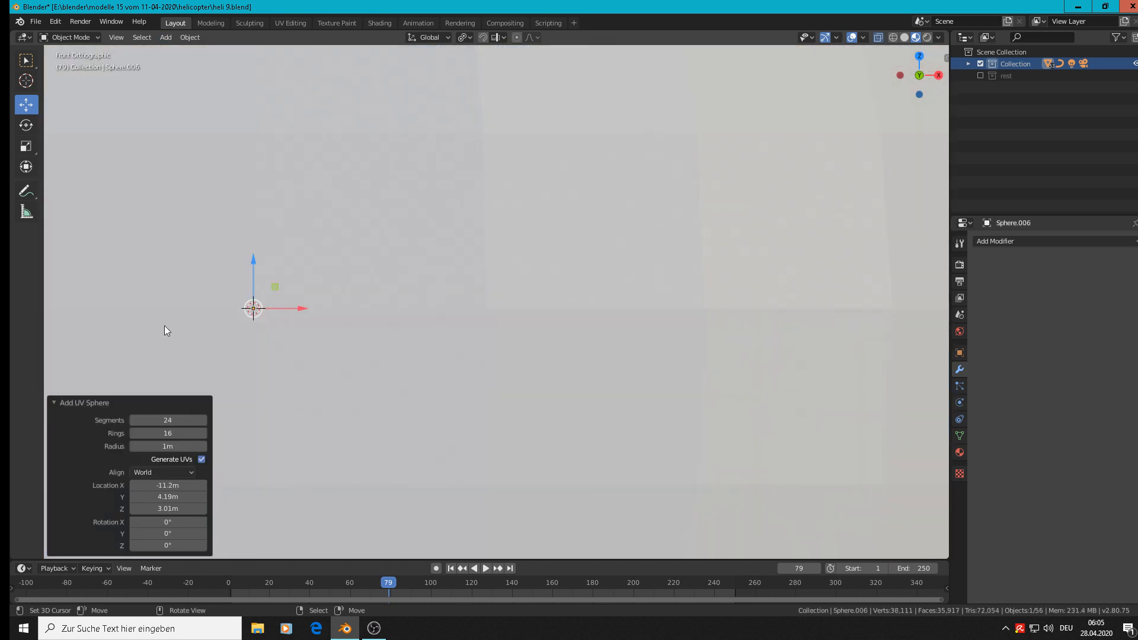
click(165, 421)
text(12)
key(Return)
key(s)
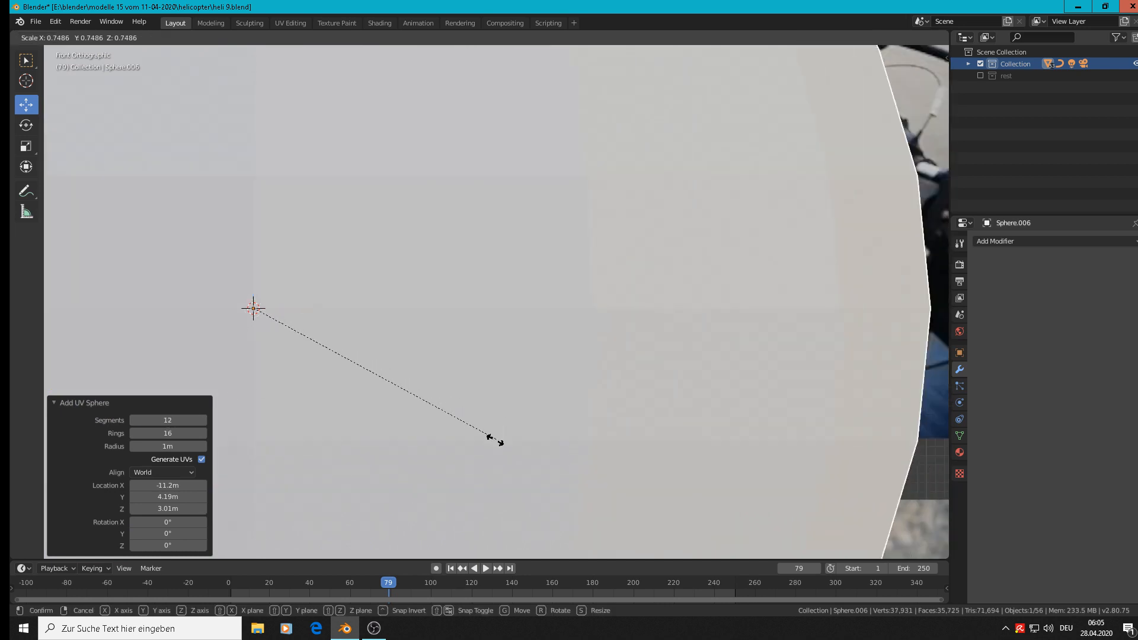
click(253, 314)
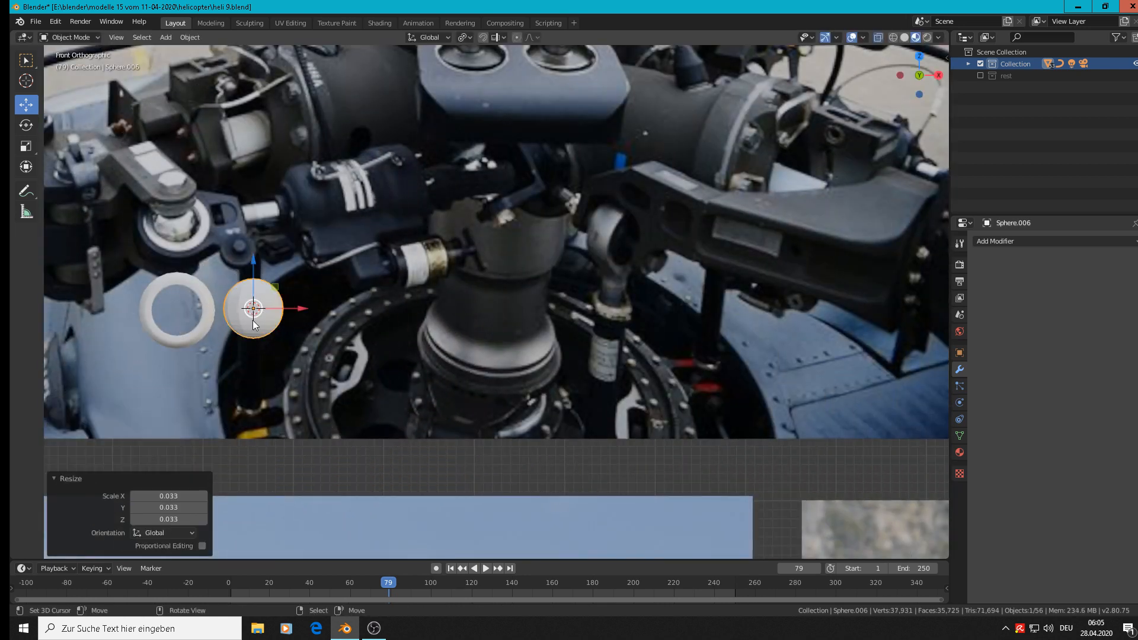
Move the sphere about -0.0852 m in X into the ring's centre and apply smooth shading to it.
drag(290, 313, 213, 315)
scroll(204, 341, up, 2)
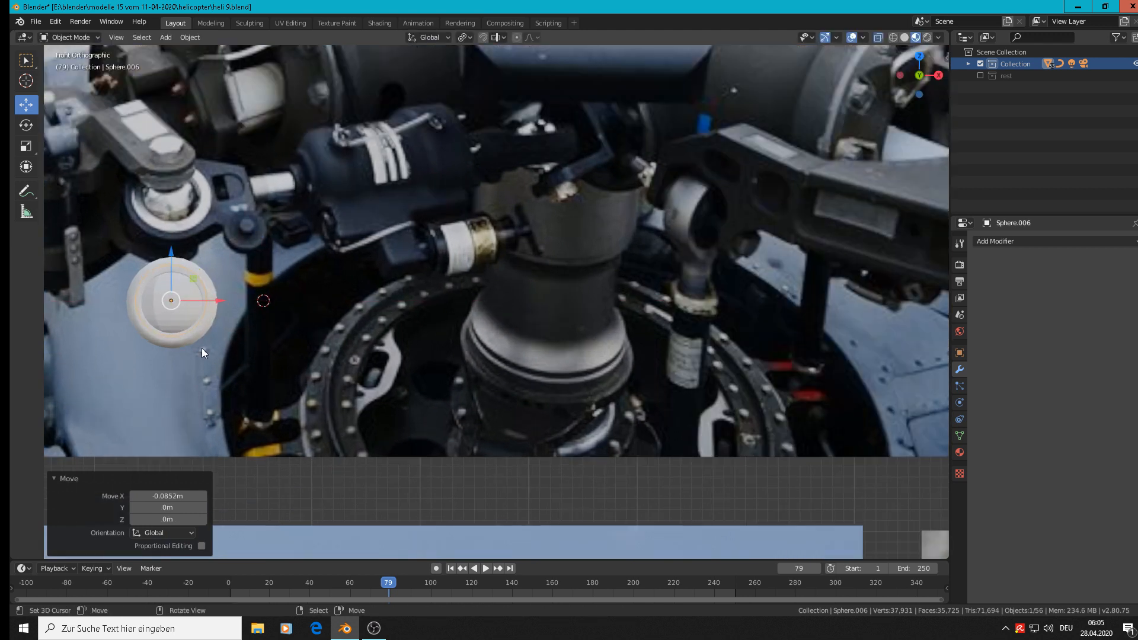
click(190, 36)
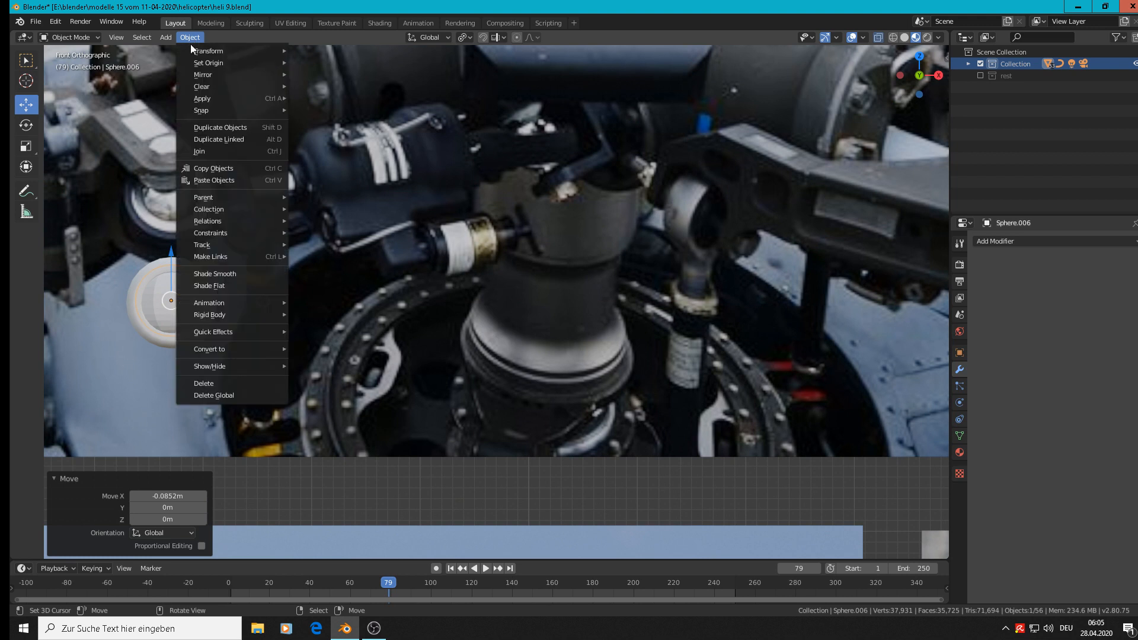
click(211, 272)
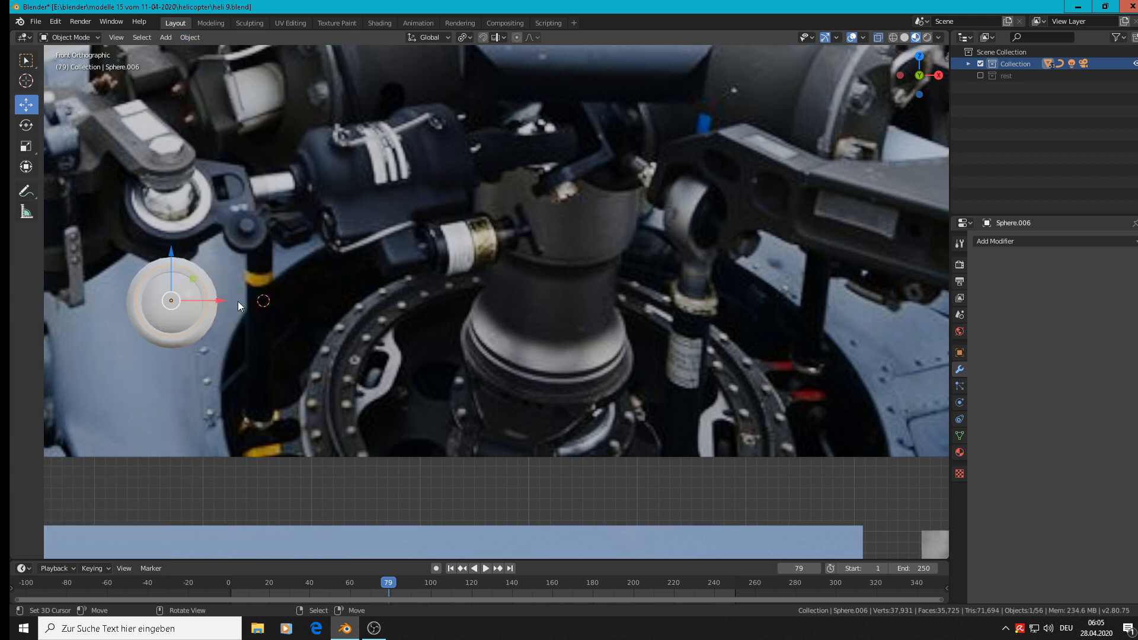
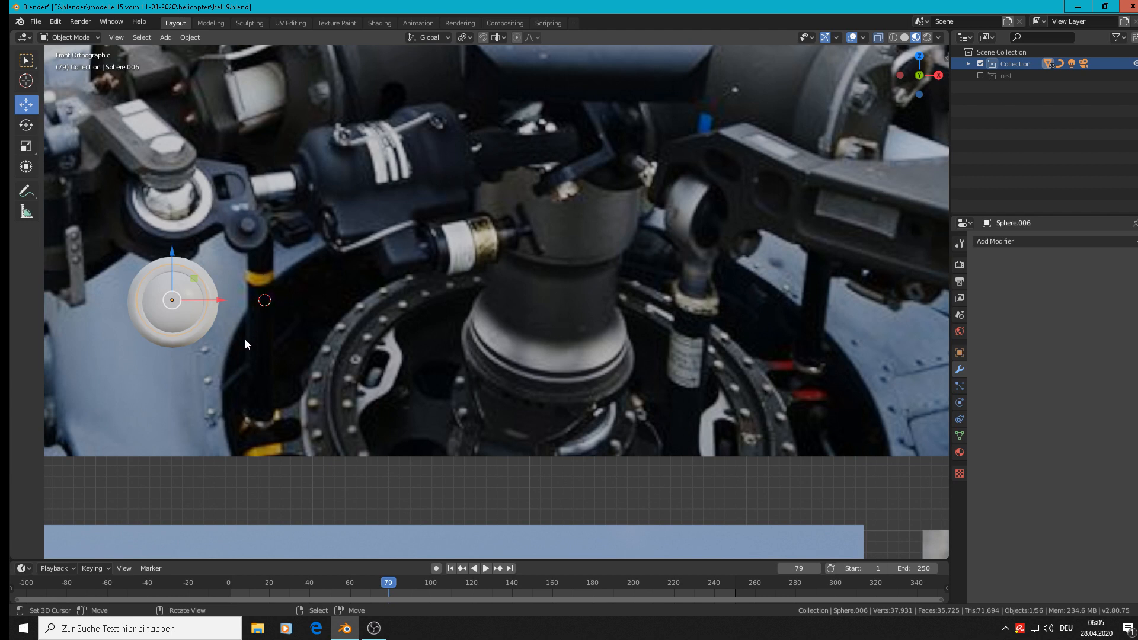
Add a 24-vertex cylinder beside the ring, scale it to 0.020, and flatten it to 0.191 in Z.
click(170, 37)
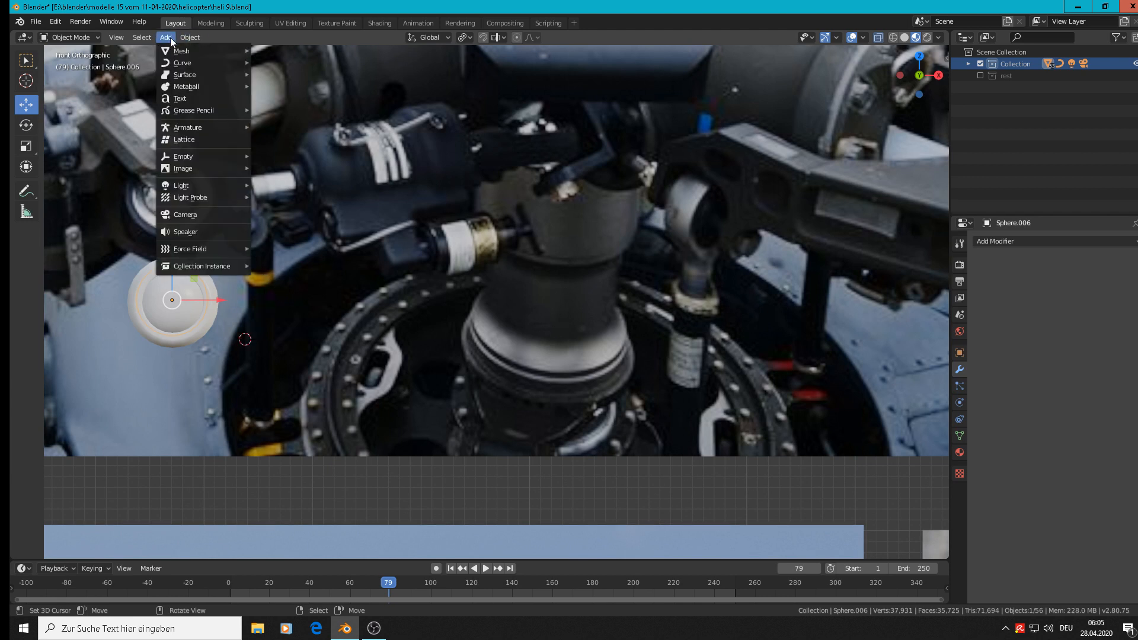
mouse_move(172, 51)
click(283, 112)
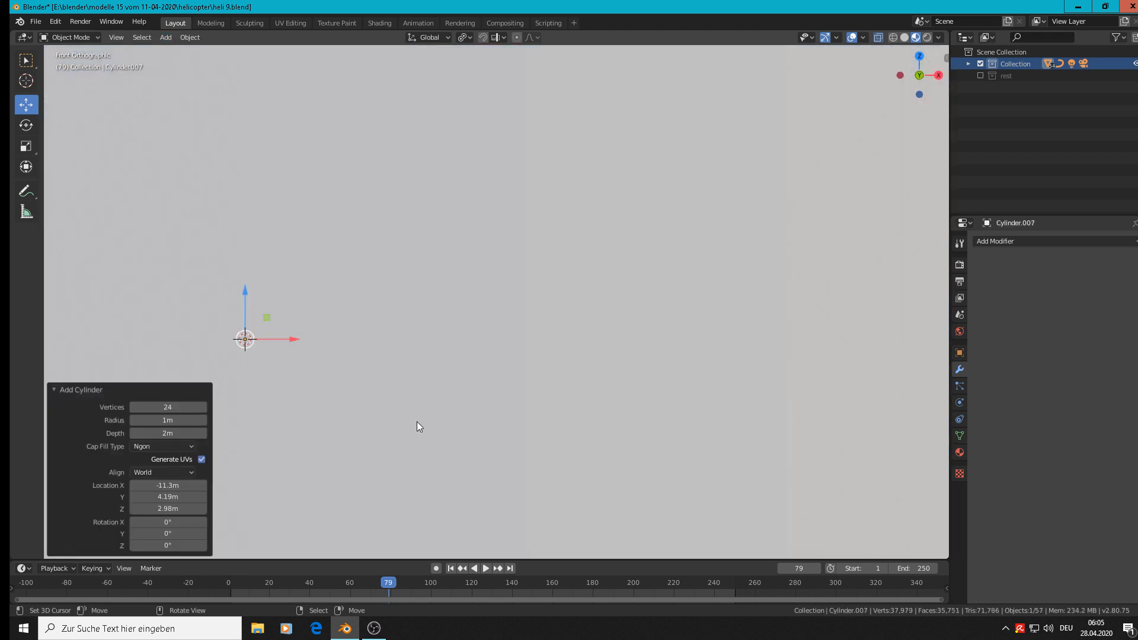
key(s)
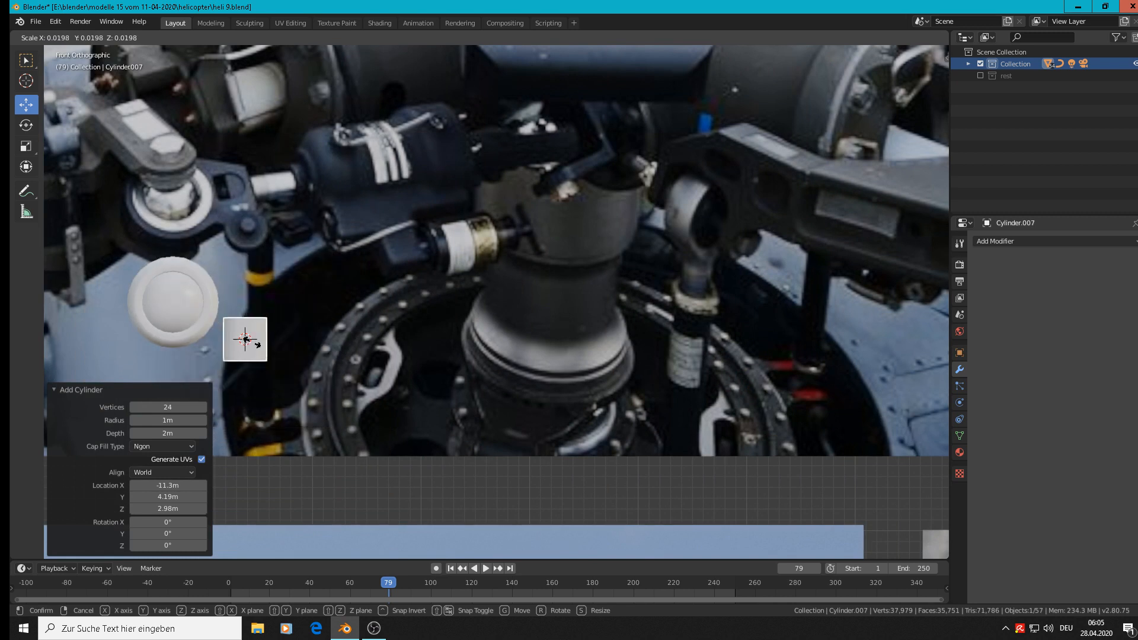
click(246, 340)
key(s)
key(z)
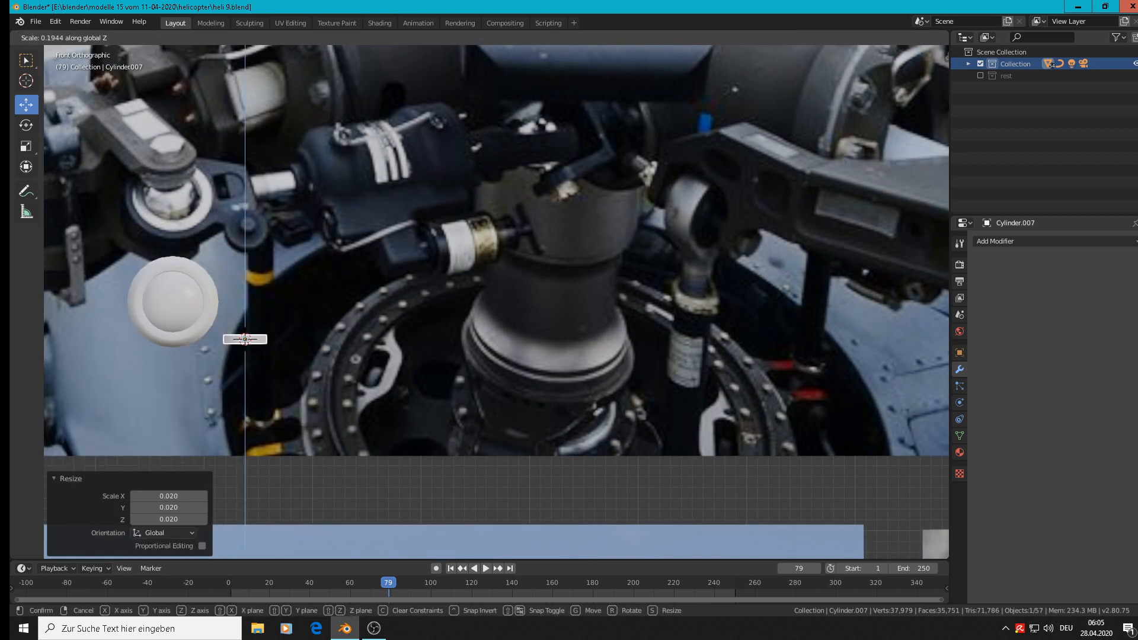
click(257, 359)
Rotate the flat disc 90° about X and shift it about -0.00546 m in X.
text(r)
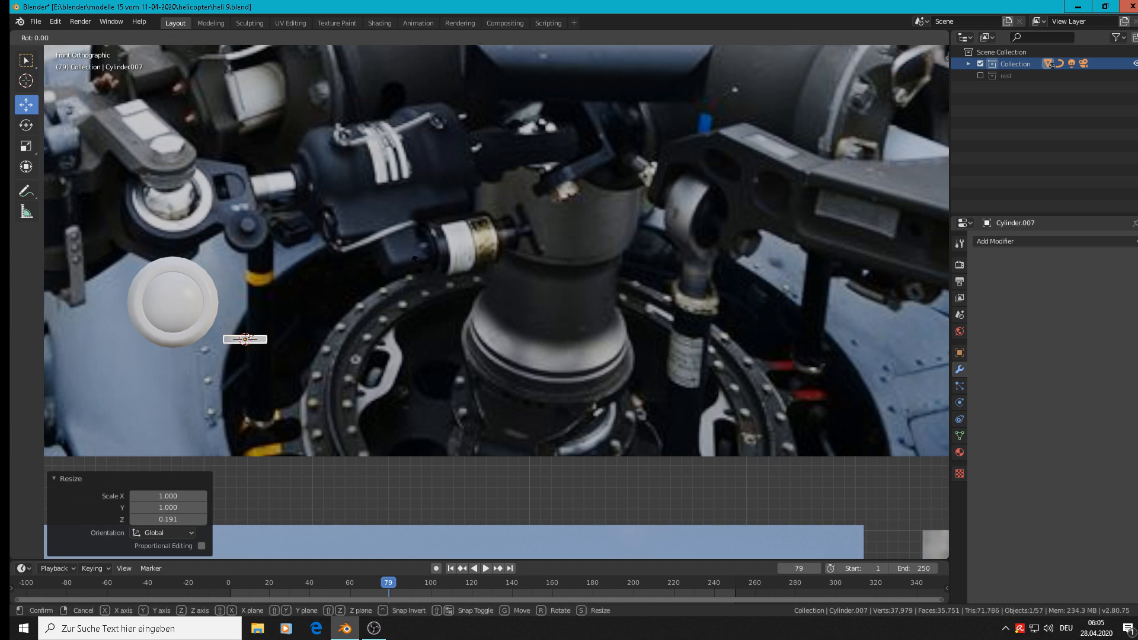
text(x90)
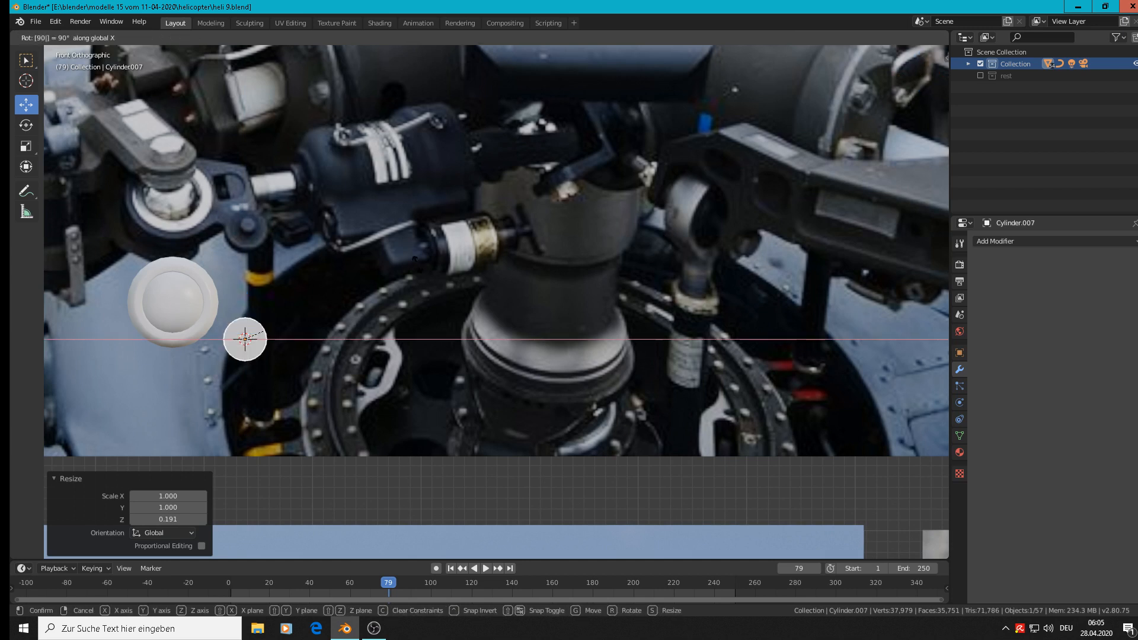
key(Return)
scroll(275, 310, up, 1)
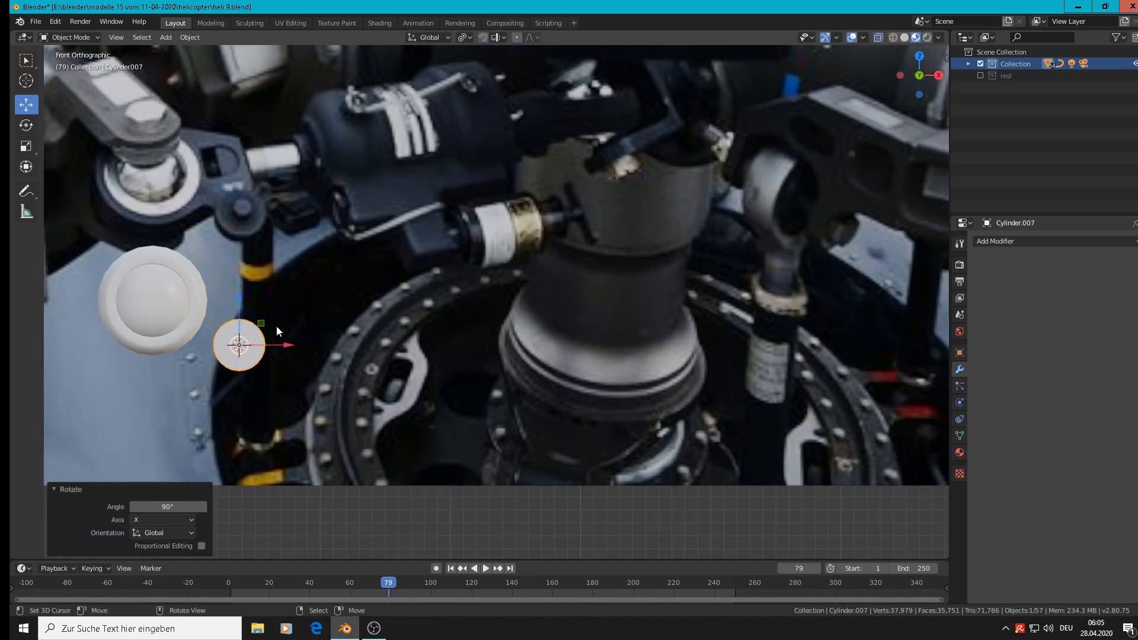
drag(282, 347, 272, 348)
scroll(332, 305, up, 3)
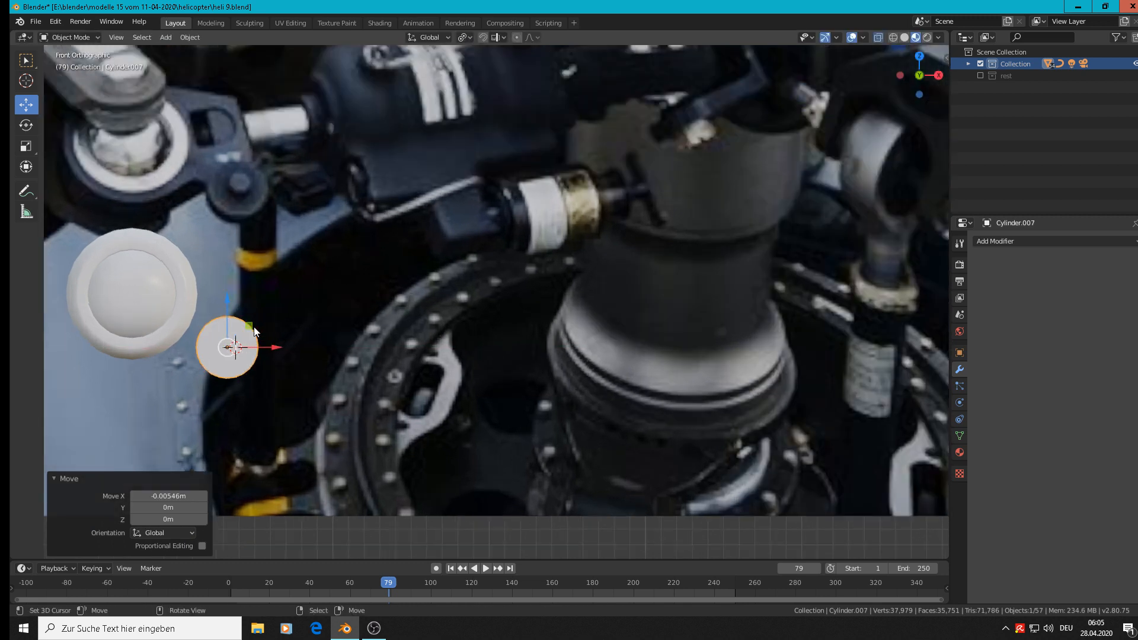
Select the disc's front cap face in Edit Mode with face selection, then return to Object Mode.
shift+middle_drag(331, 304, 627, 243)
key(Tab)
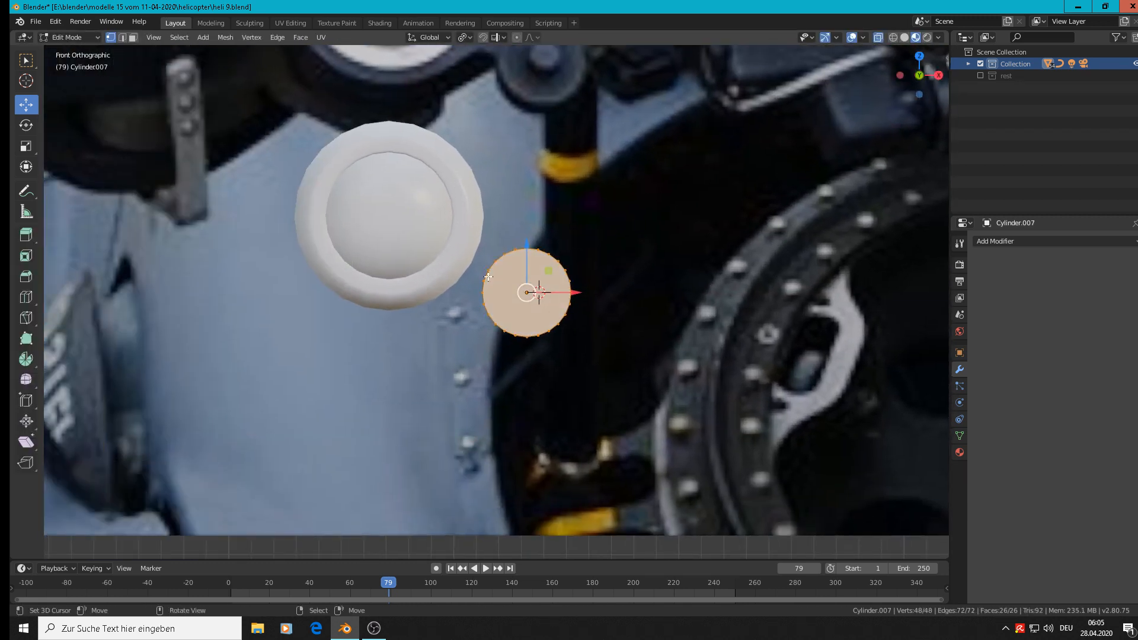
click(133, 37)
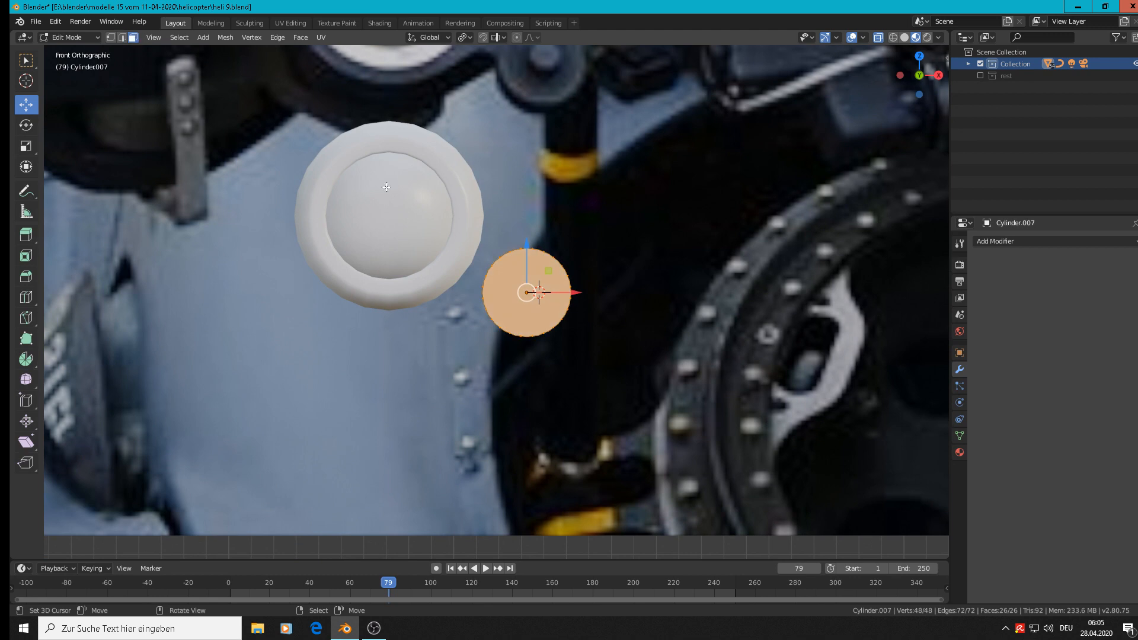
right_click(537, 312)
right_click(530, 298)
right_click(529, 295)
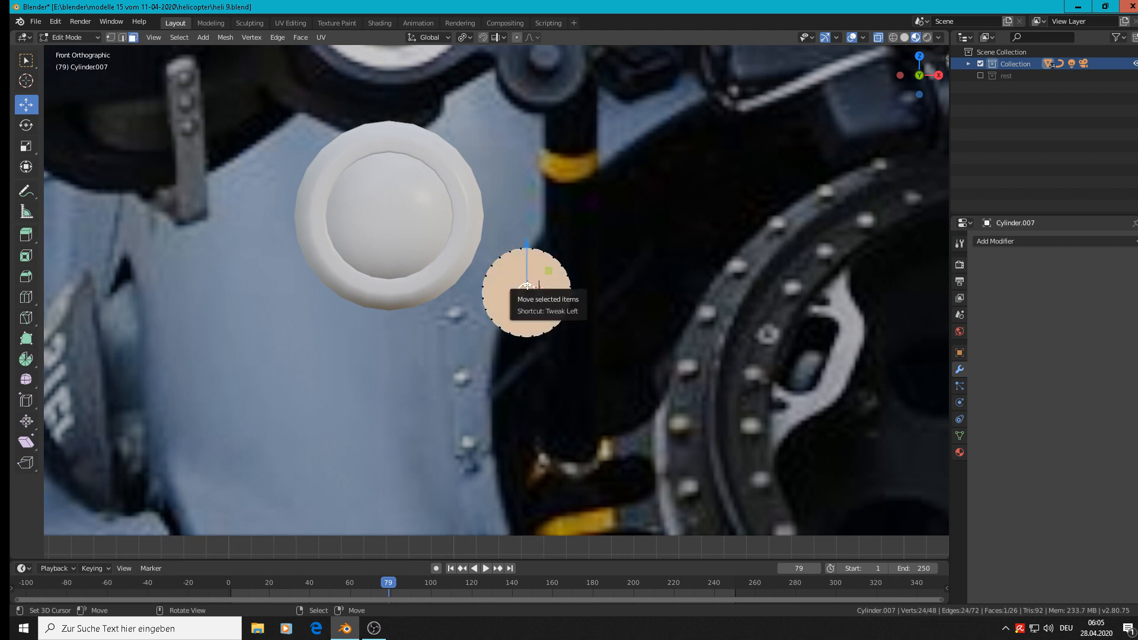
mouse_move(551, 314)
middle_down()
mouse_move(610, 338)
mouse_move(568, 320)
mouse_move(555, 333)
middle_up()
key(KP_1)
scroll(663, 292, down, 4)
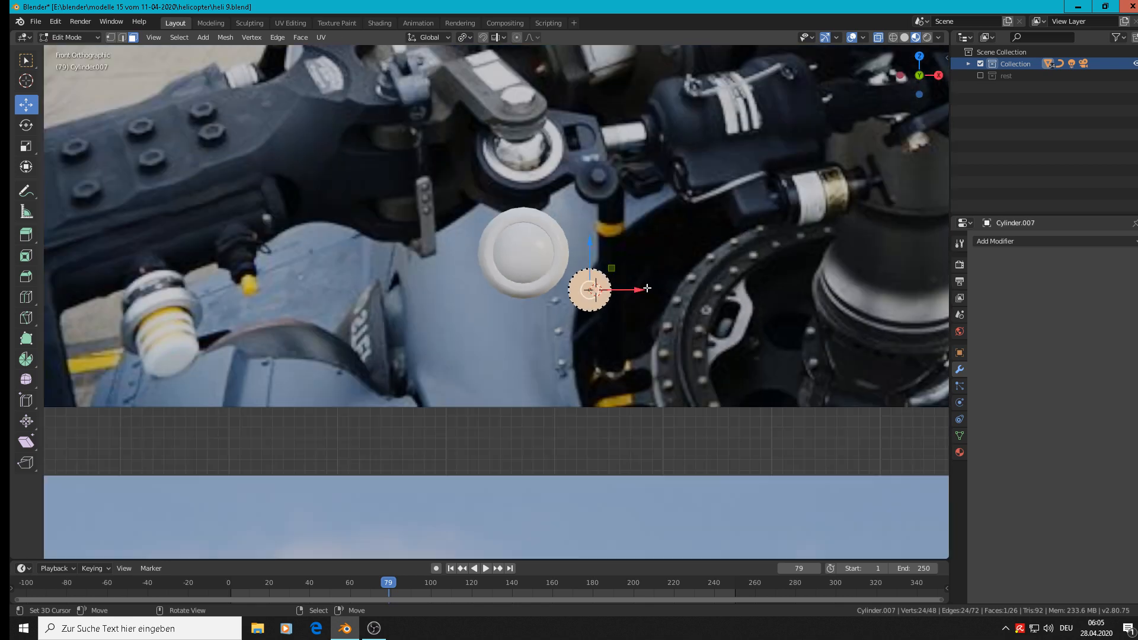
scroll(658, 296, up, 2)
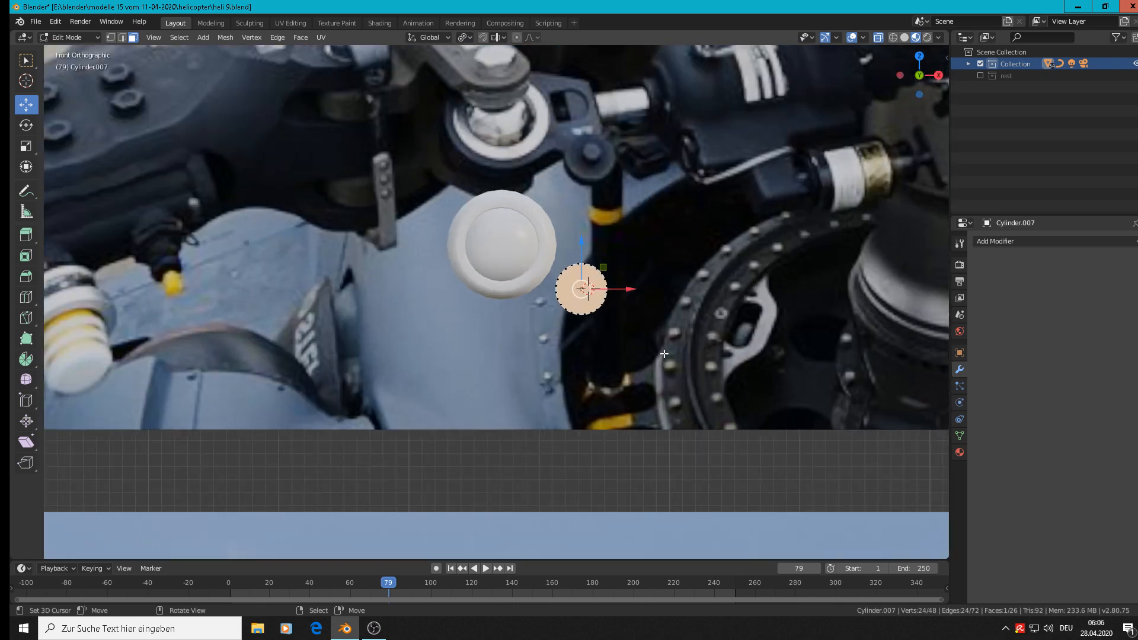
key(Tab)
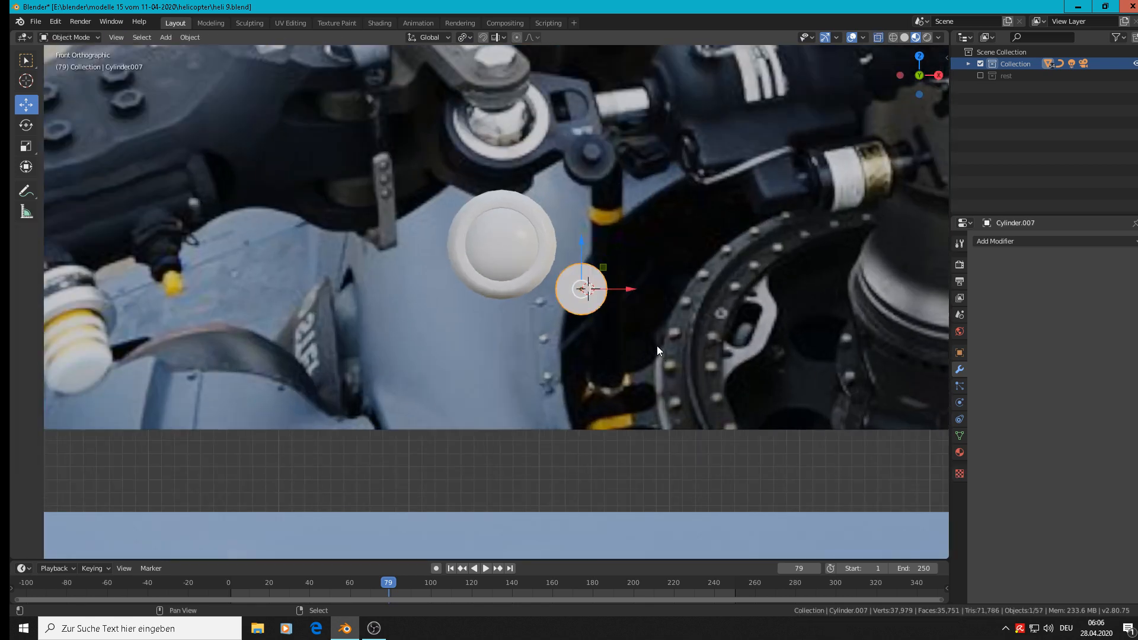
Duplicate the disc in place, scale the copy to 0.279, and move it about -0.0125 m in Y.
key(shift+d)
right_click(656, 347)
key(s)
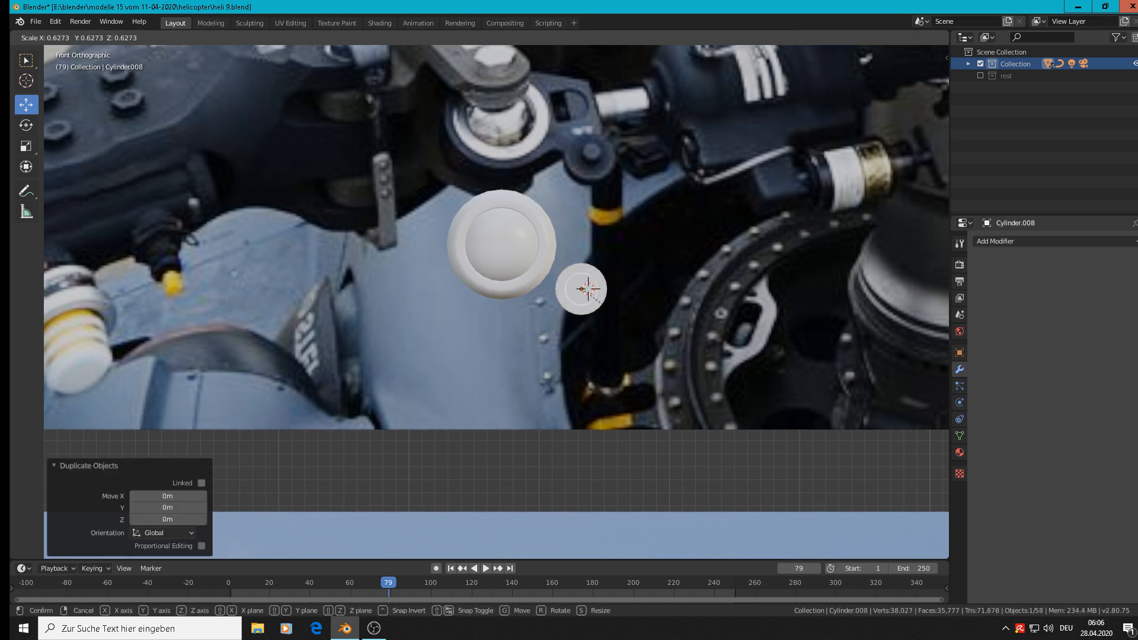
click(596, 311)
middle_drag(596, 310, 638, 353)
scroll(560, 280, up, 6)
key(g)
key(y)
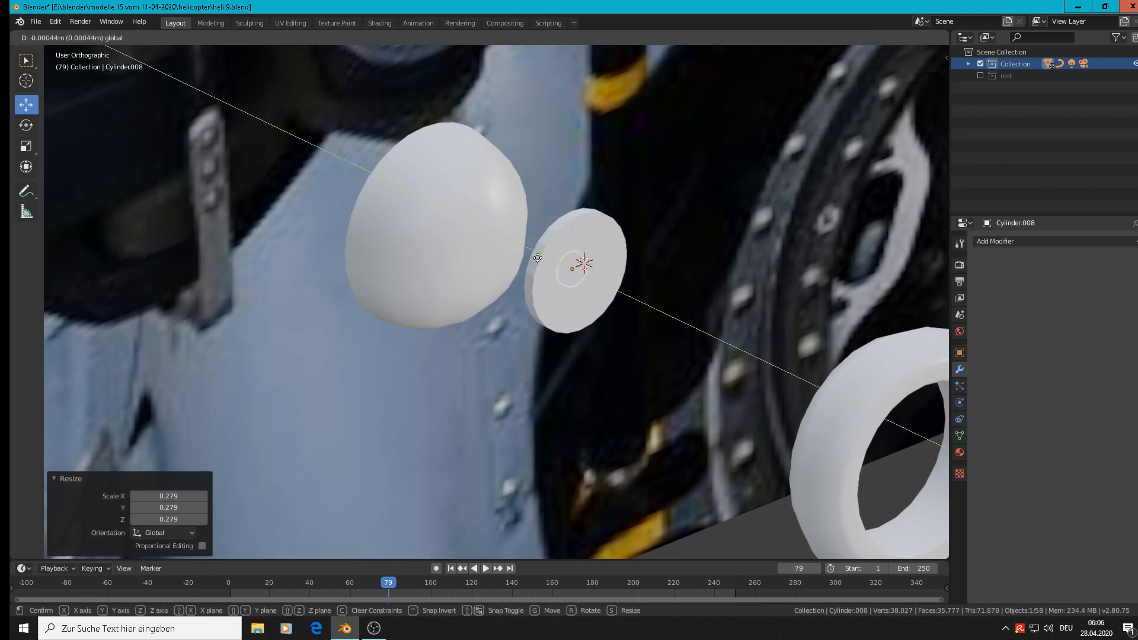
click(560, 277)
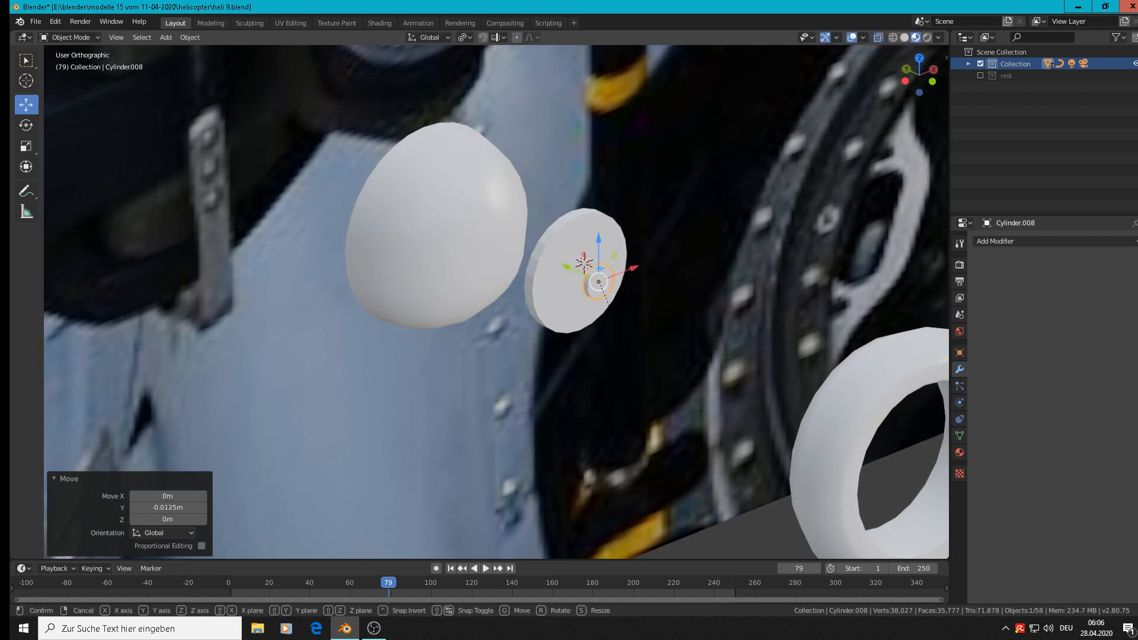
Stretch the small cylinder to 3.234 in Y and move it back about 0.00465 m against the disc.
key(s)
key(y)
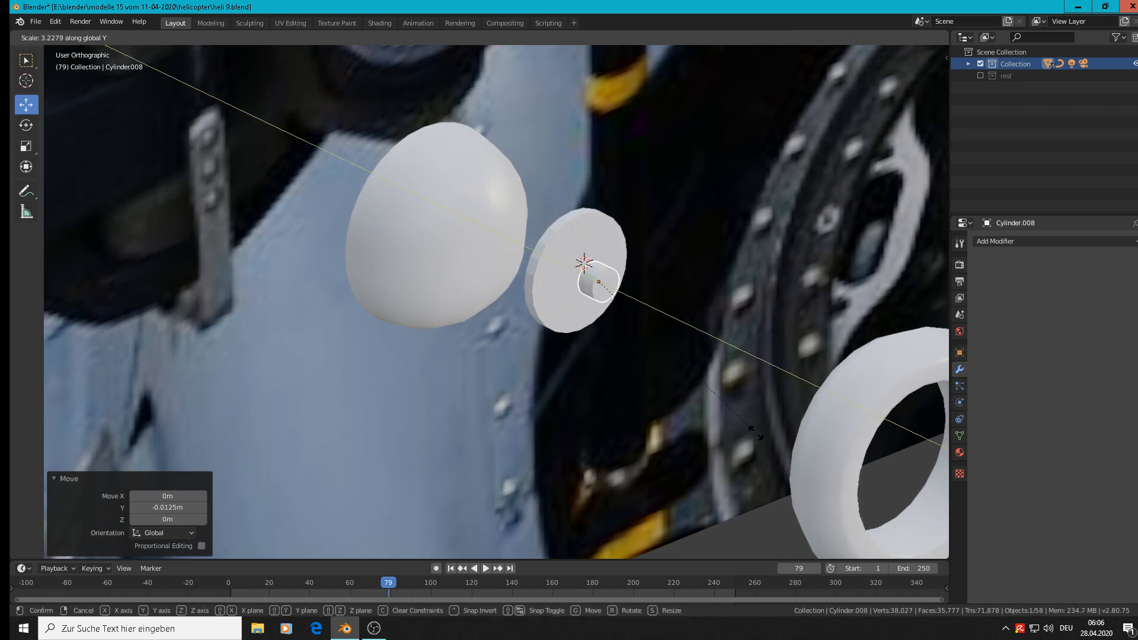
click(755, 432)
key(g)
key(y)
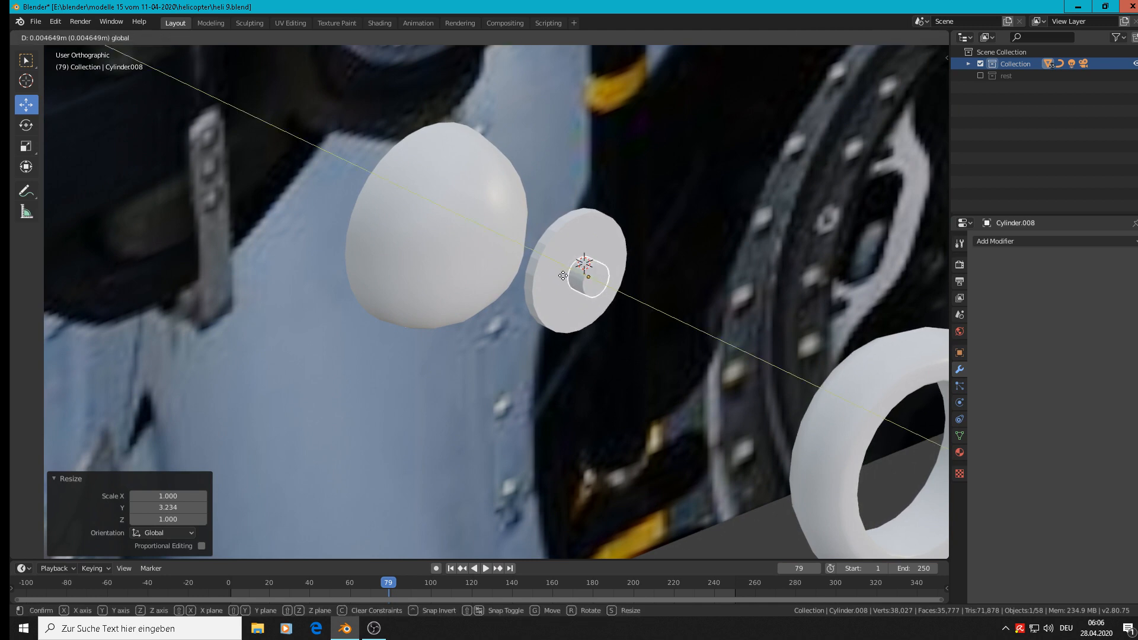
click(570, 276)
Apply smooth shading to both the small cylinder and the disc.
click(200, 41)
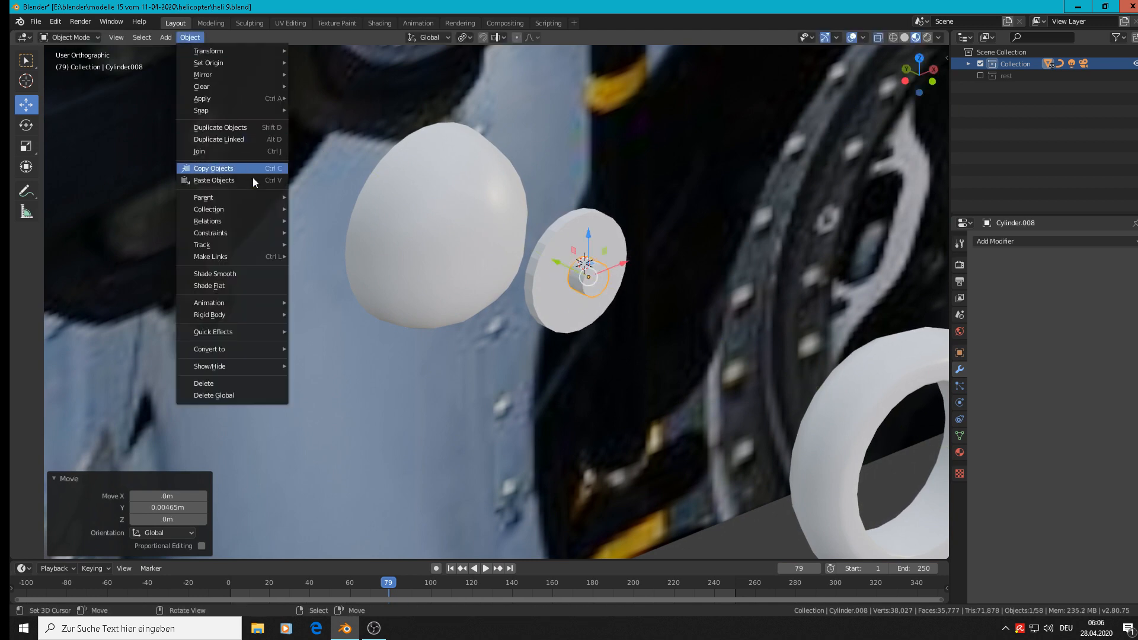
click(239, 274)
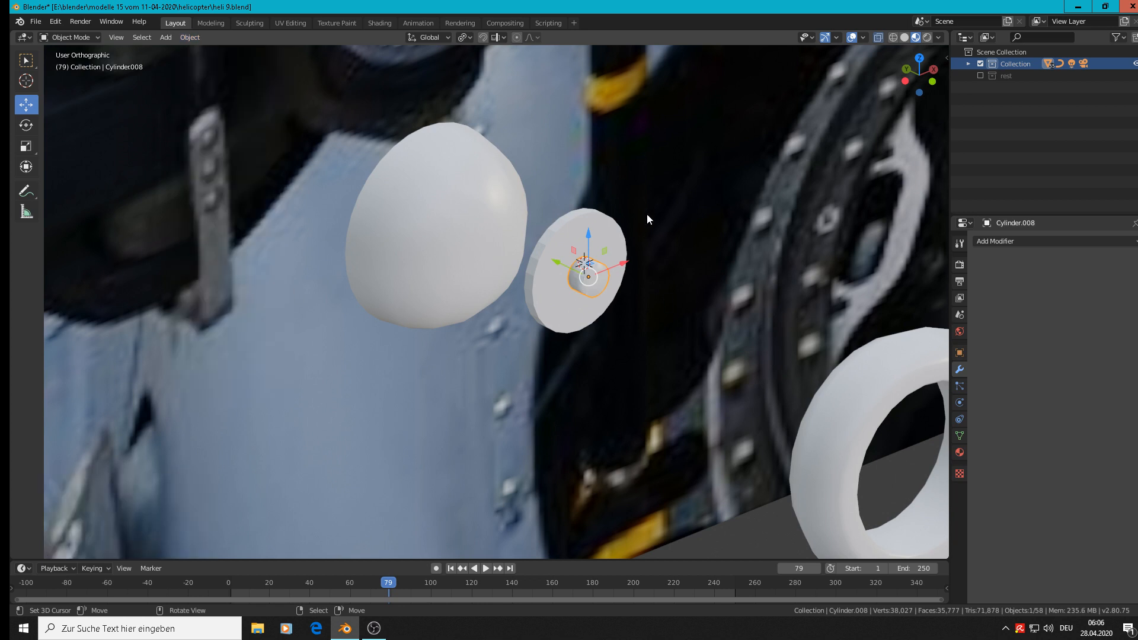
click(560, 232)
click(190, 36)
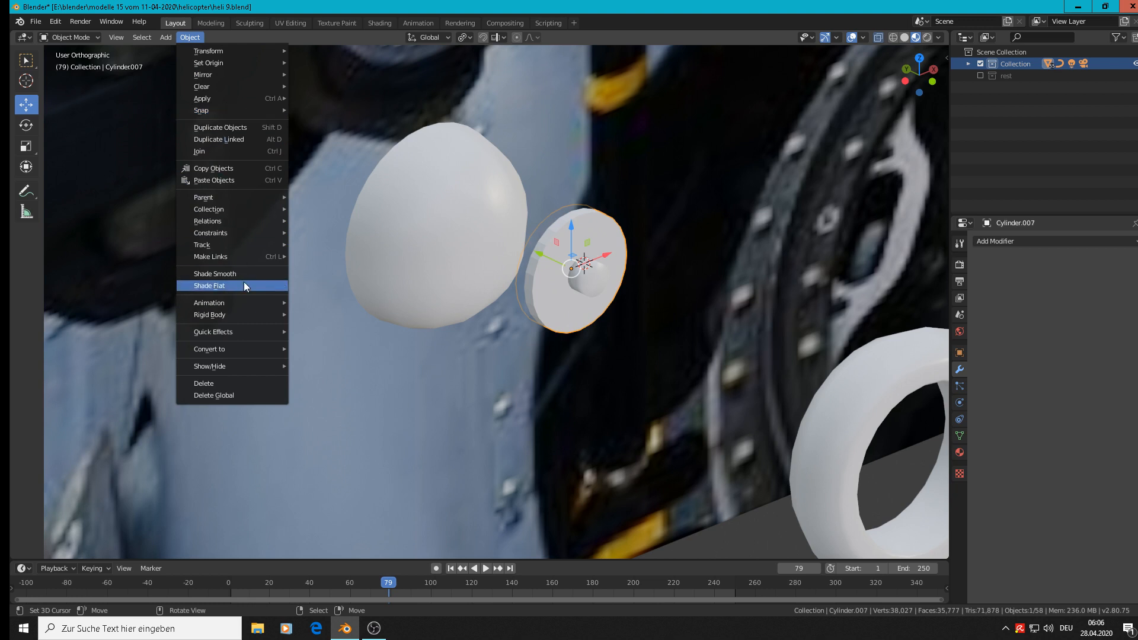
click(230, 274)
scroll(593, 266, up, 2)
scroll(593, 267, down, 1)
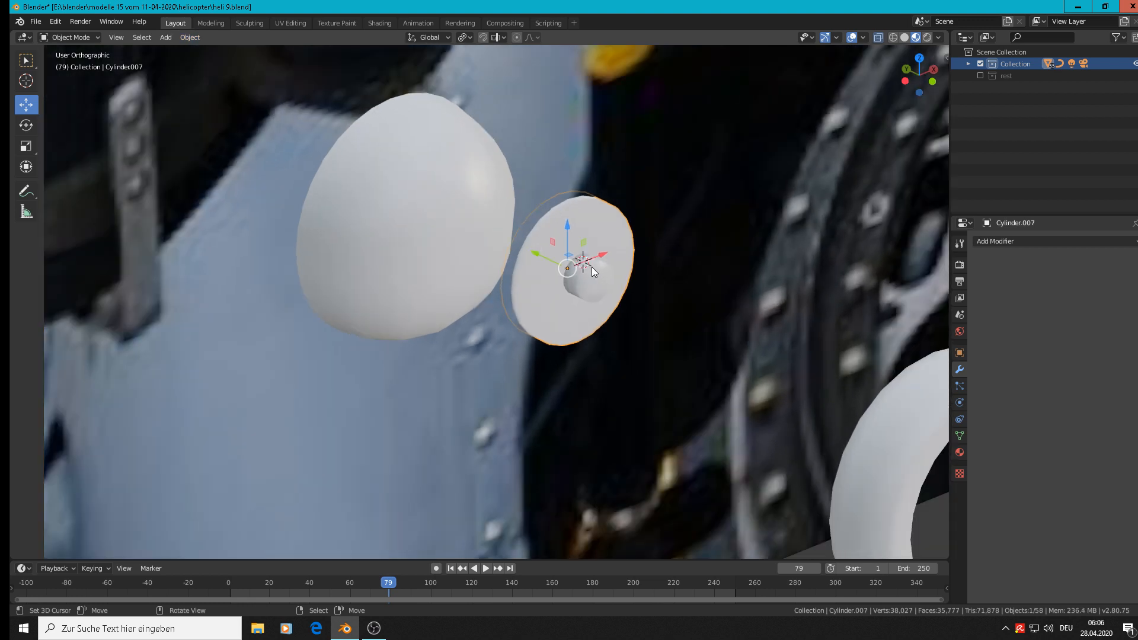
scroll(578, 276, up, 6)
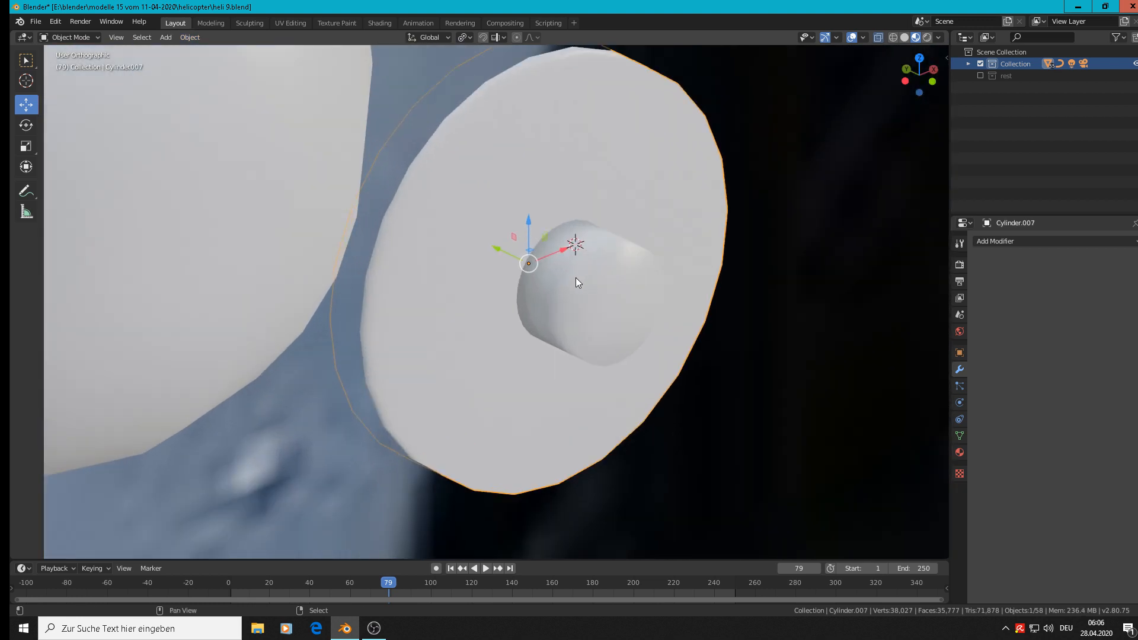
Add supporting edge loops to the small cylinder near its back and front ends, with slide factors 0.955 and -0.782.
click(575, 277)
click(574, 276)
click(574, 276)
key(Tab)
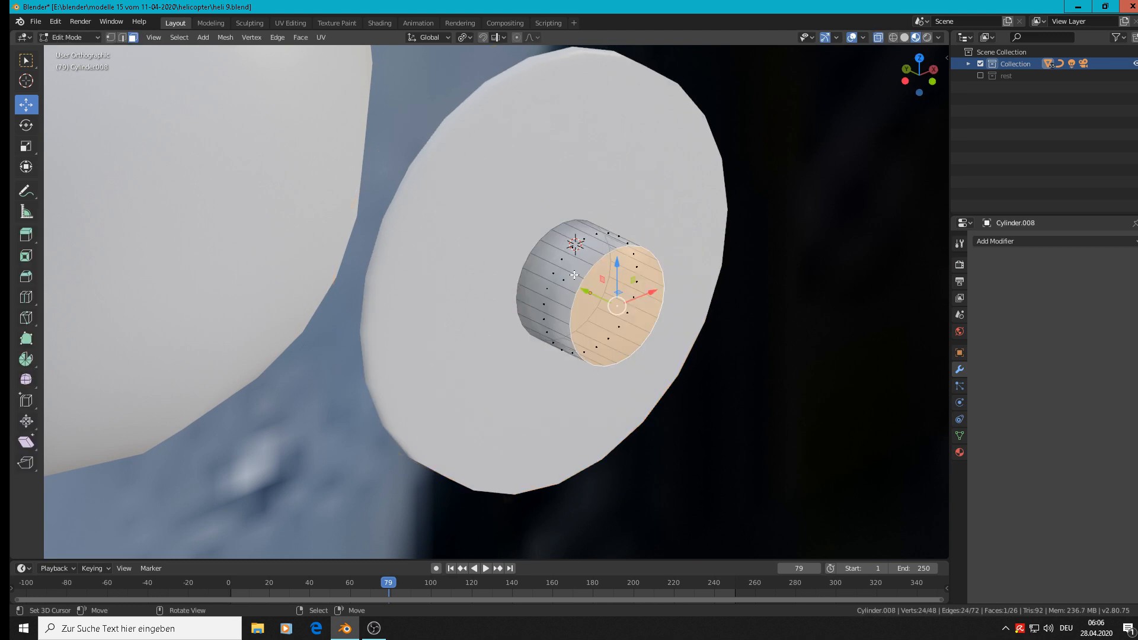
key(ctrl+r)
click(573, 276)
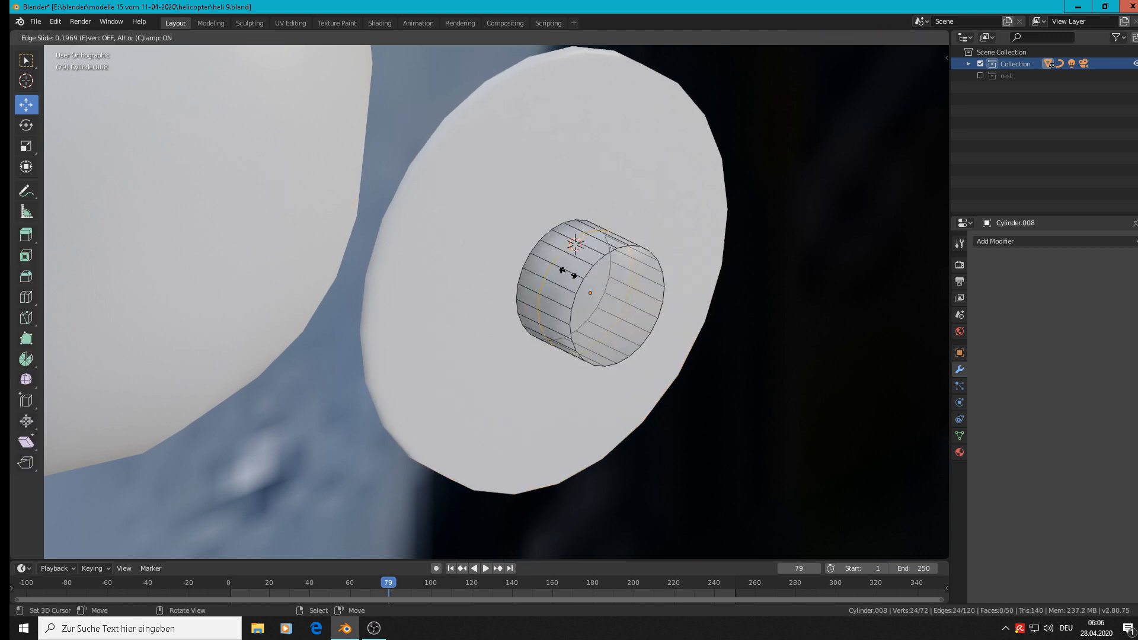
click(548, 261)
key(ctrl+r)
click(587, 265)
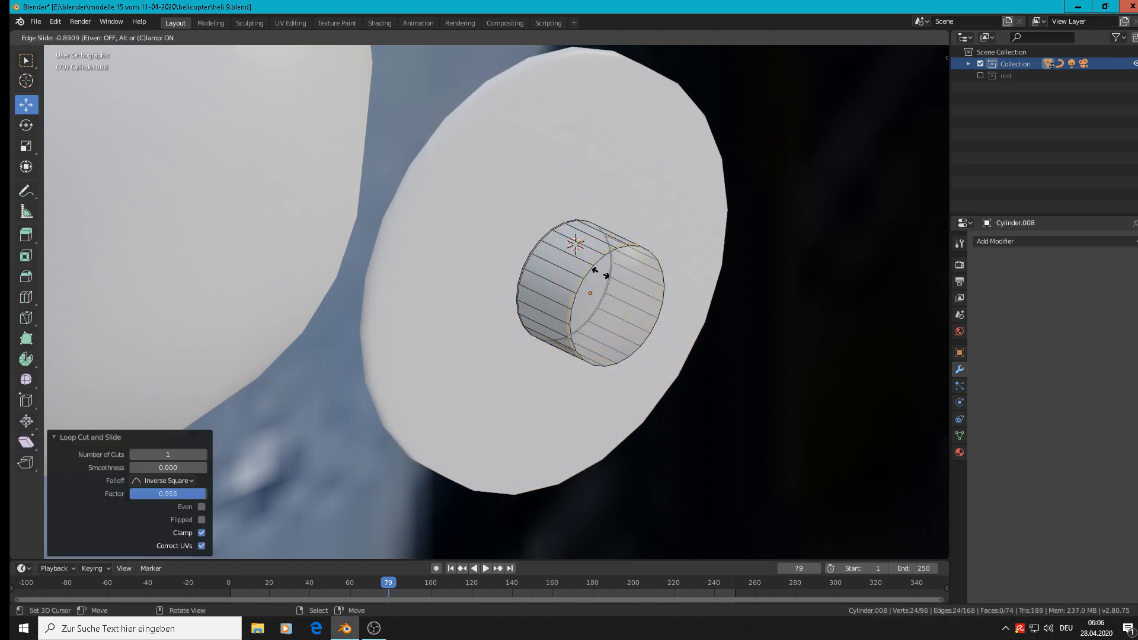
click(600, 261)
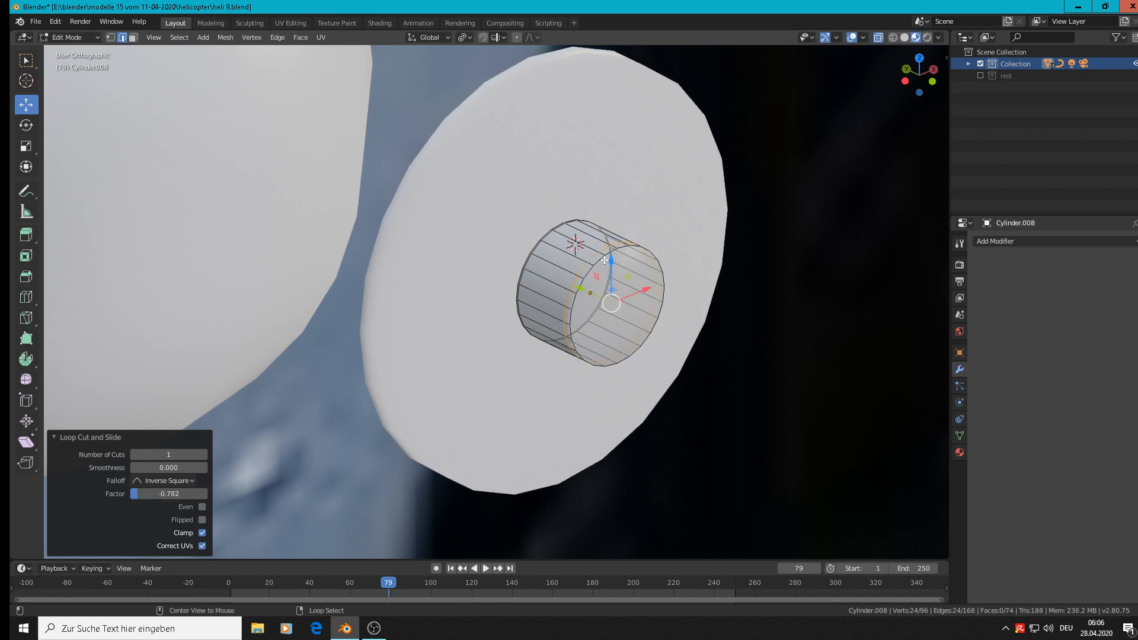
Bevel the front cap's rim on the small cylinder and return to Object Mode.
alt+click(601, 261)
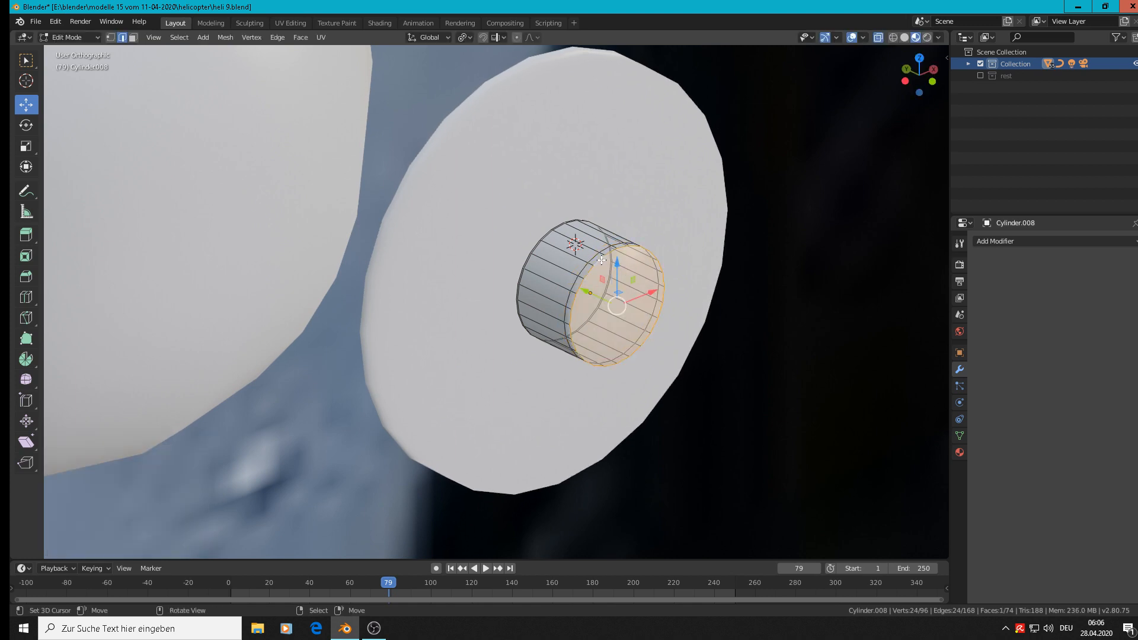
key(ctrl+b)
click(573, 279)
key(Tab)
scroll(574, 279, down, 7)
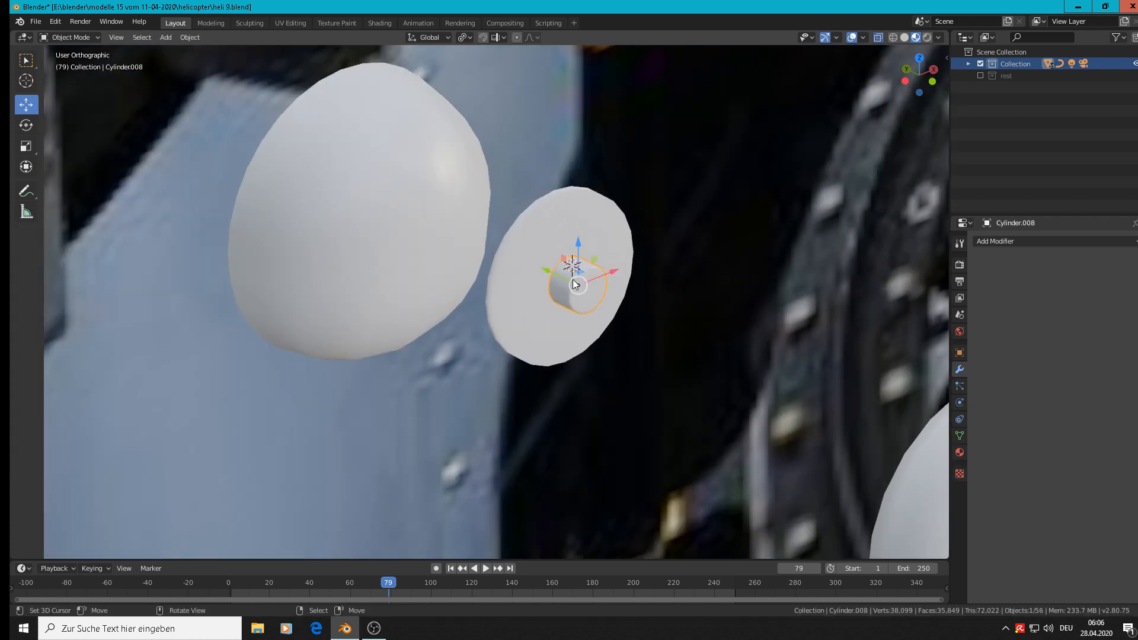
Select the disc together with the small cylinder and move both forward along Y, away from the sphere.
scroll(531, 226, up, 5)
click(531, 226)
key(Tab)
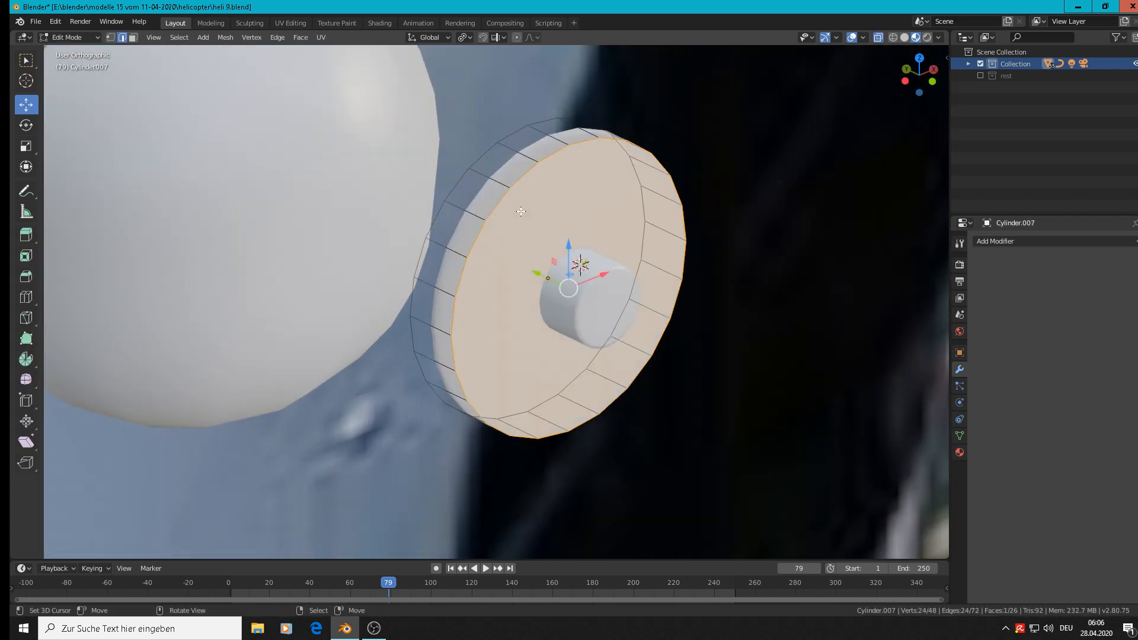
middle_drag(532, 226, 520, 212)
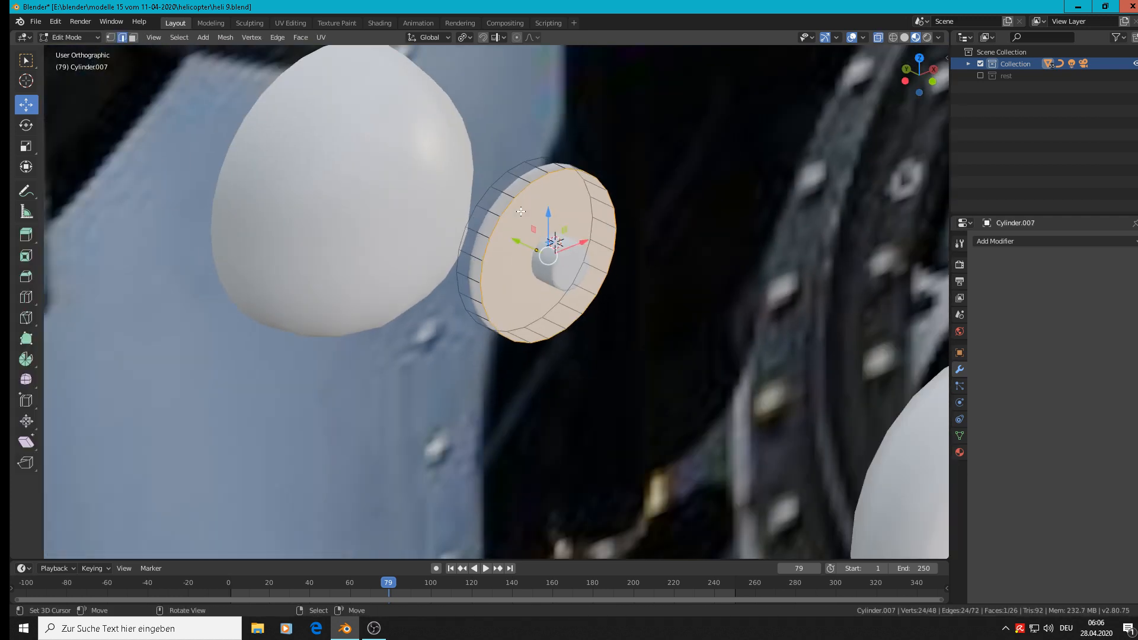
key(Tab)
shift+click(571, 265)
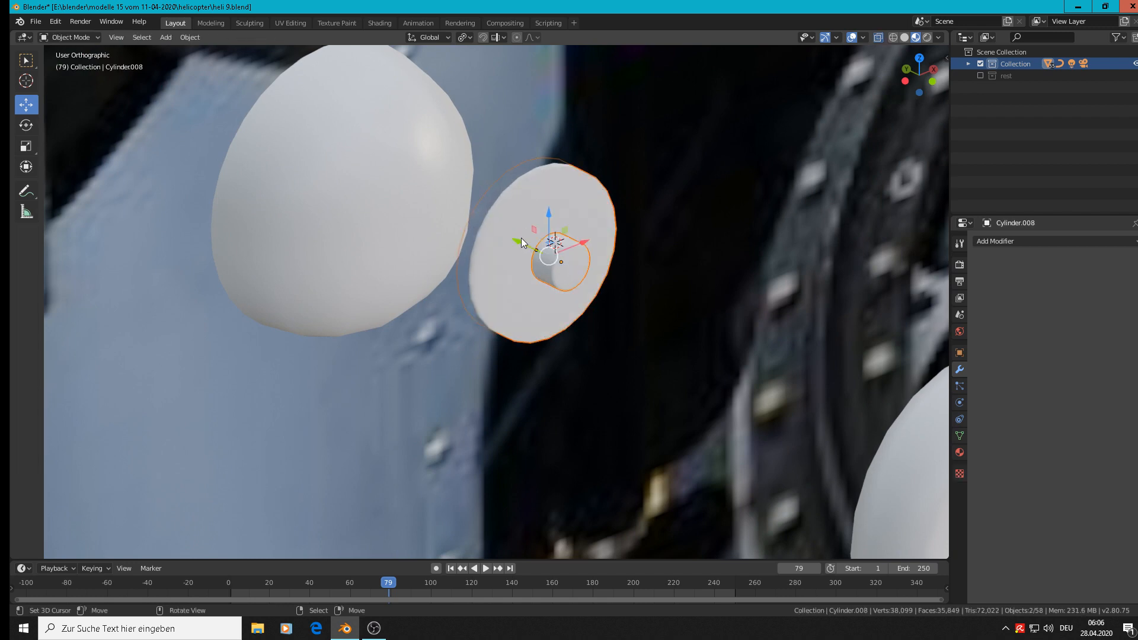
drag(521, 237, 600, 274)
Add two supporting edge loops around the disc's outer wall, one near the back rim with slide factor 0.918 and one near the front rim.
scroll(600, 275, up, 3)
key(Tab)
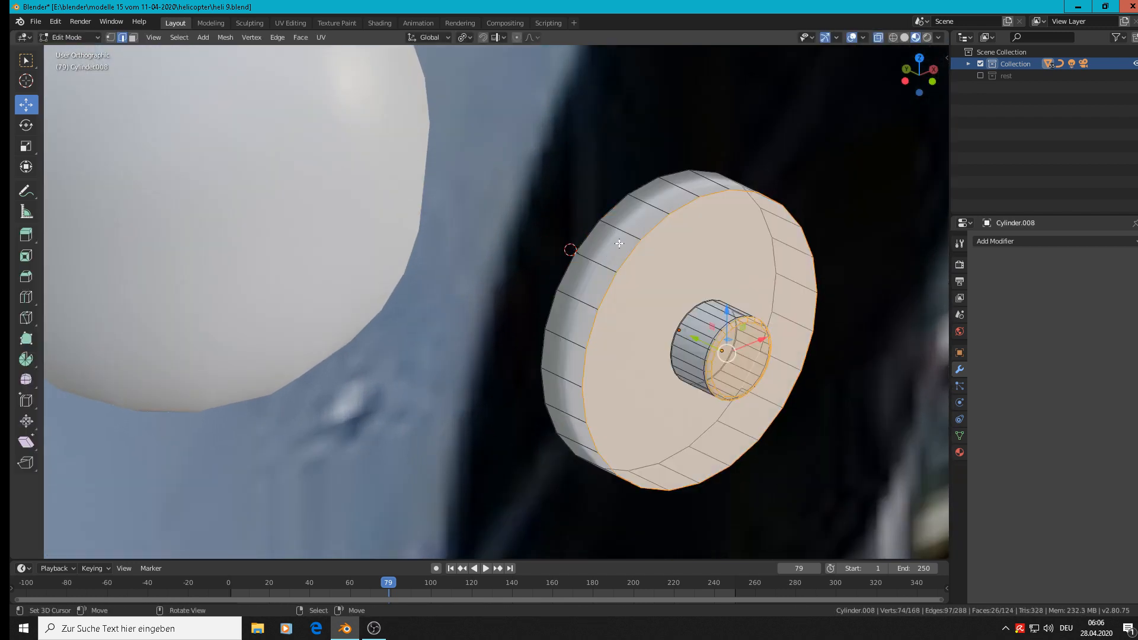
key(ctrl+r)
click(583, 246)
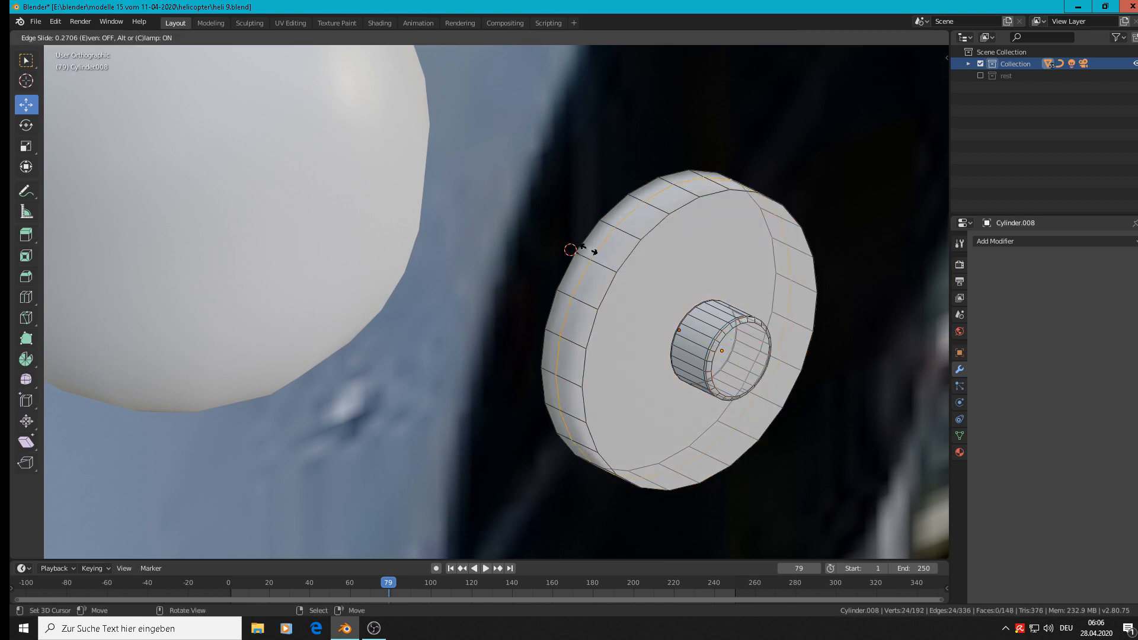
click(583, 245)
key(ctrl+r)
click(627, 243)
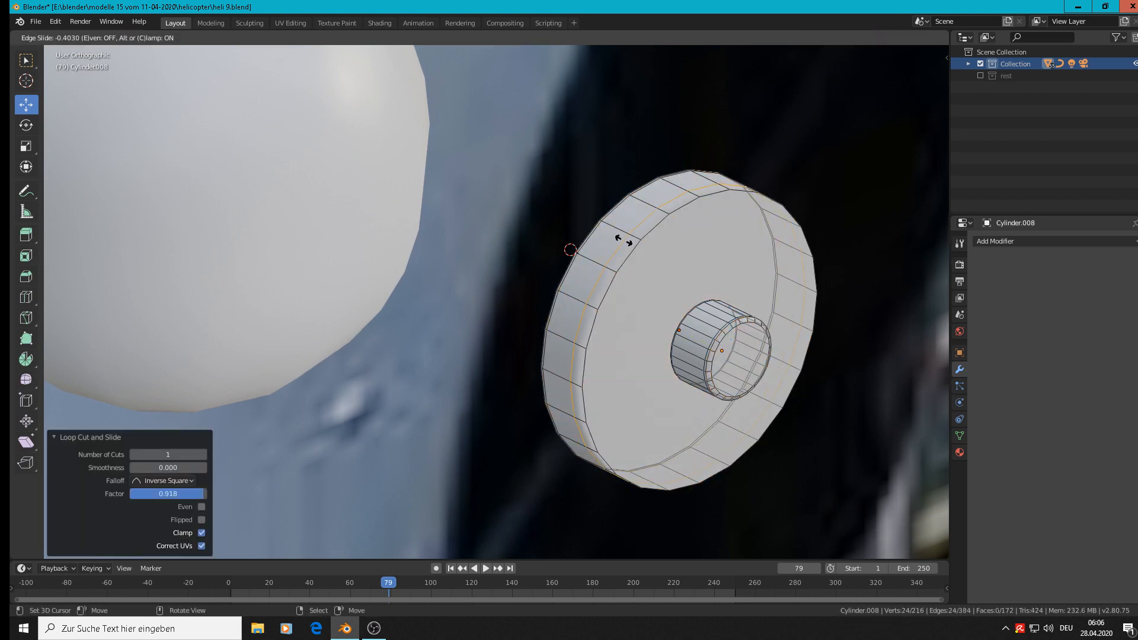
click(631, 244)
Bevel the rim of the disc's front face and return to Object Mode.
click(634, 257)
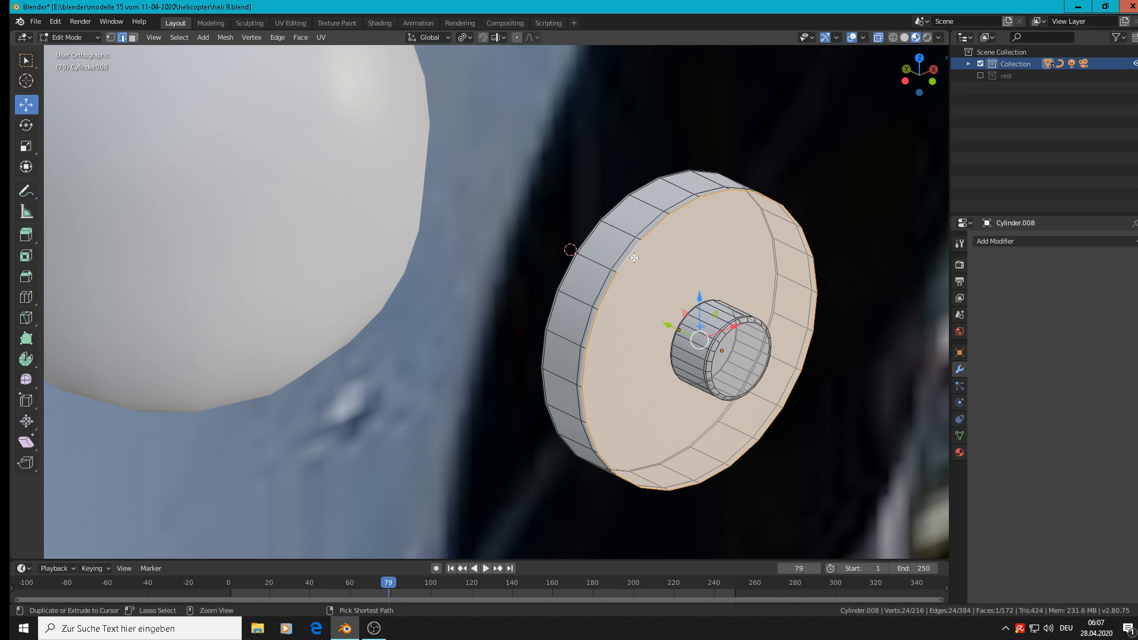
key(i)
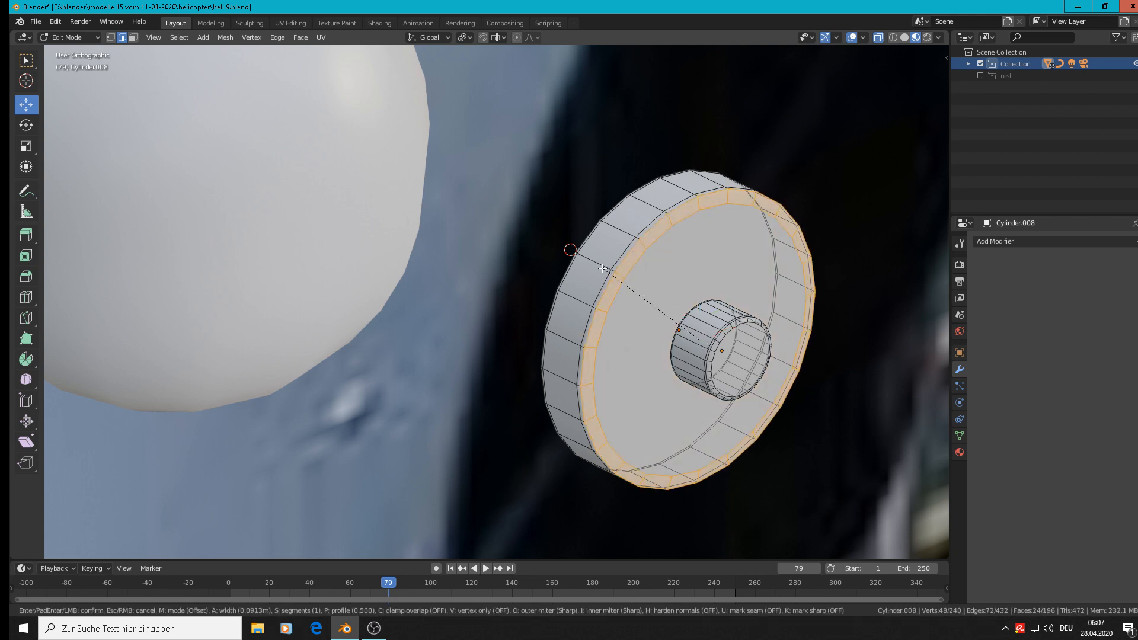
click(610, 274)
scroll(648, 272, down, 5)
key(Tab)
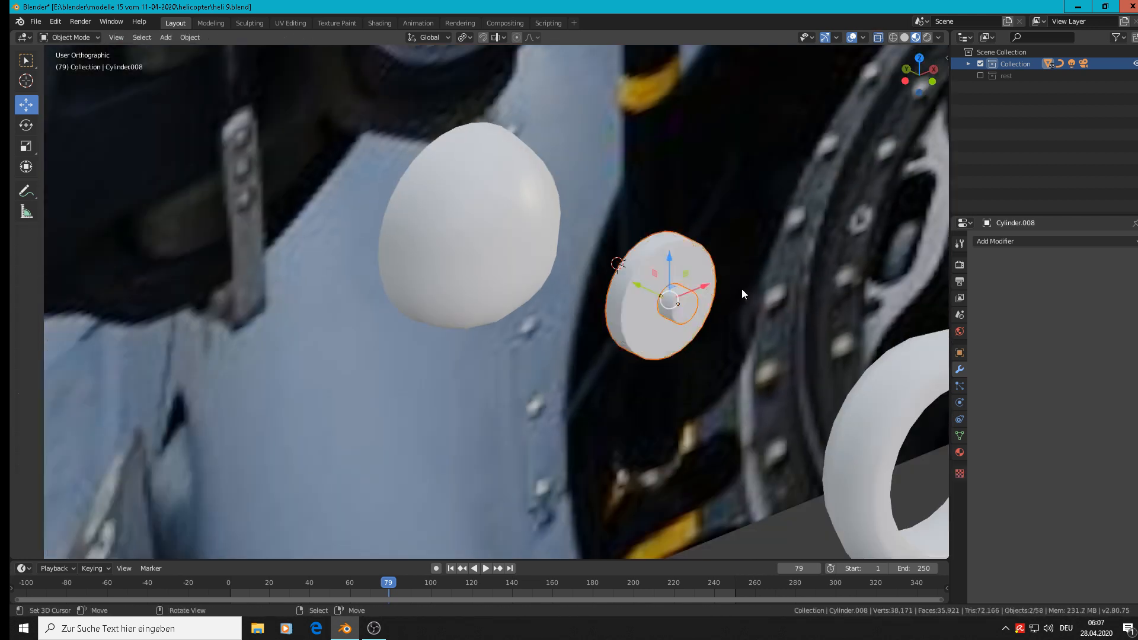
In front view, place the 3D cursor just above the disc beside the ring and add a 2 m cube there.
scroll(742, 291, down, 3)
scroll(625, 287, up, 1)
key(KP_1)
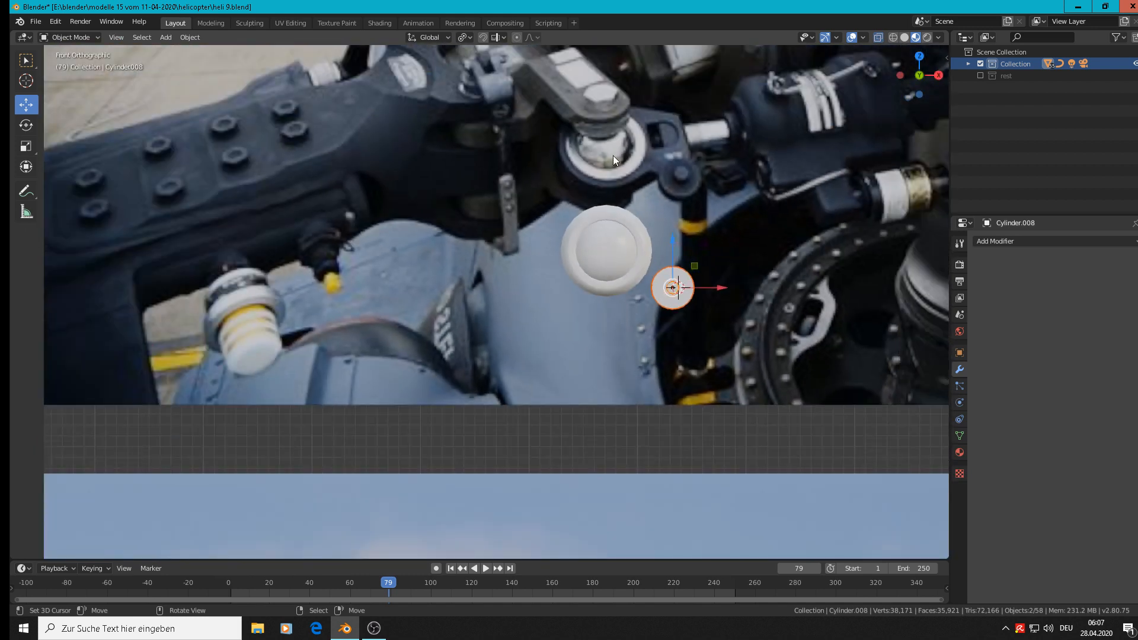
shift+middle_drag(752, 300, 639, 328)
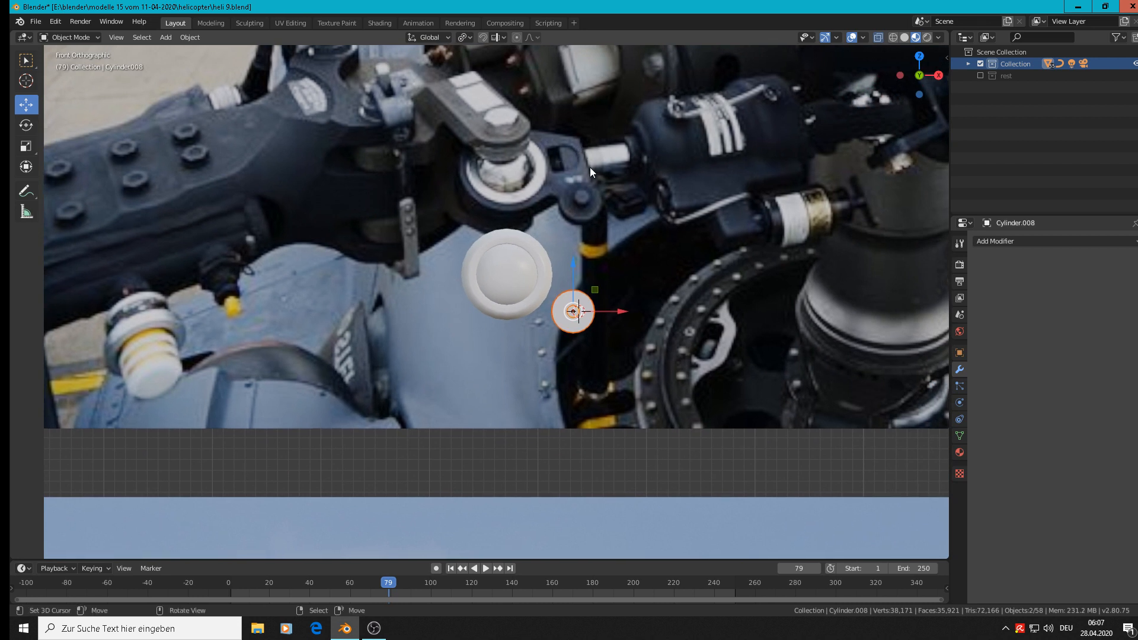
shift+right_click(561, 267)
click(165, 36)
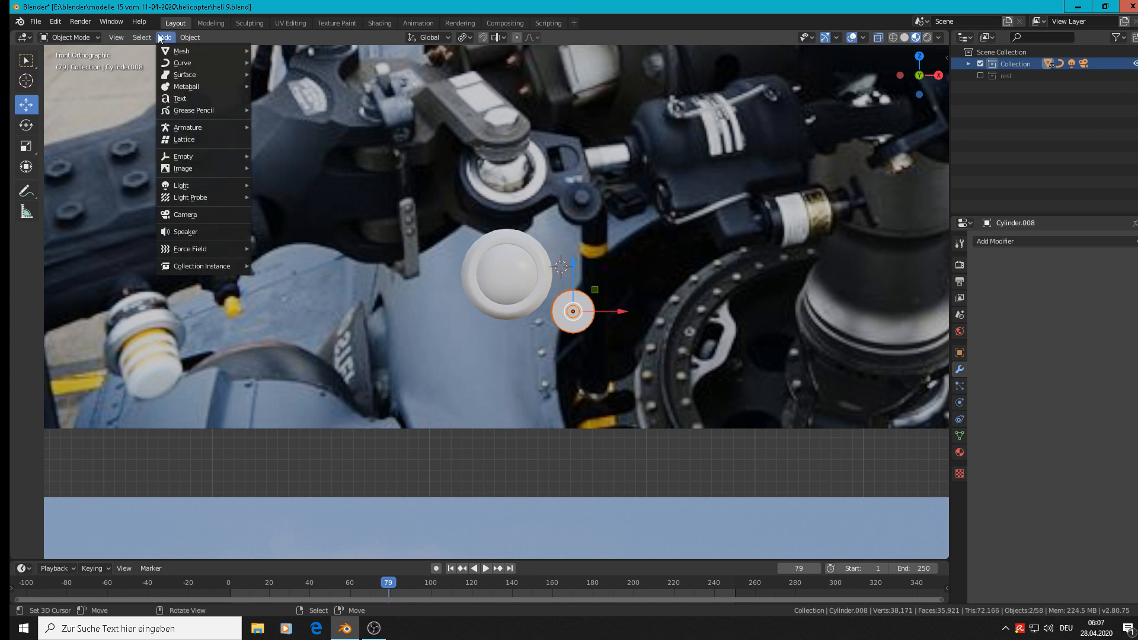
mouse_move(173, 51)
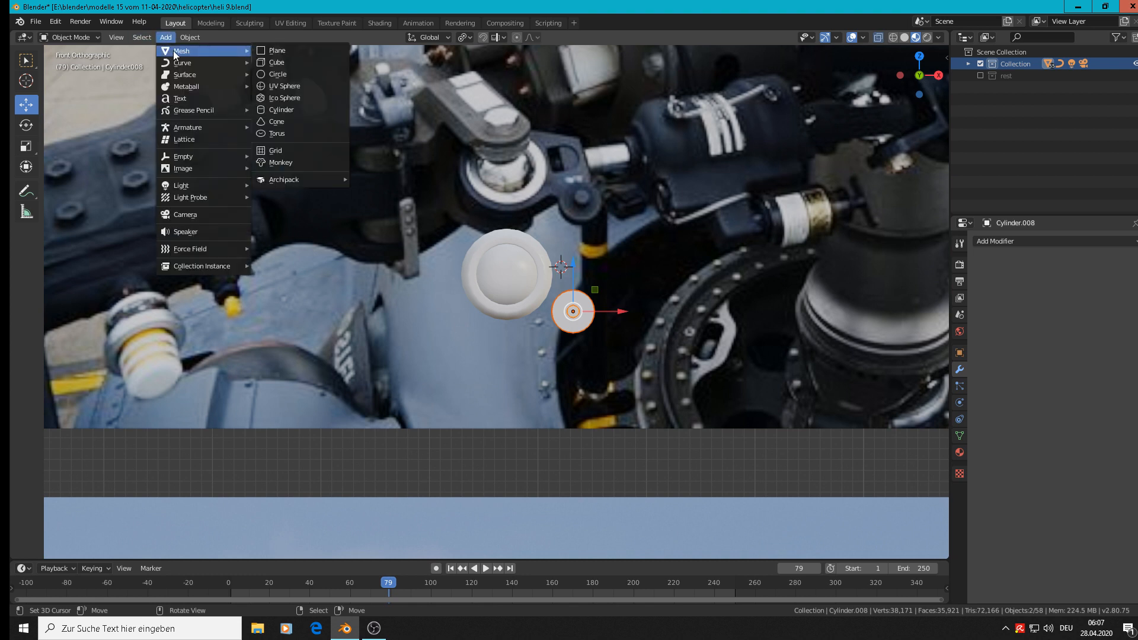
click(272, 65)
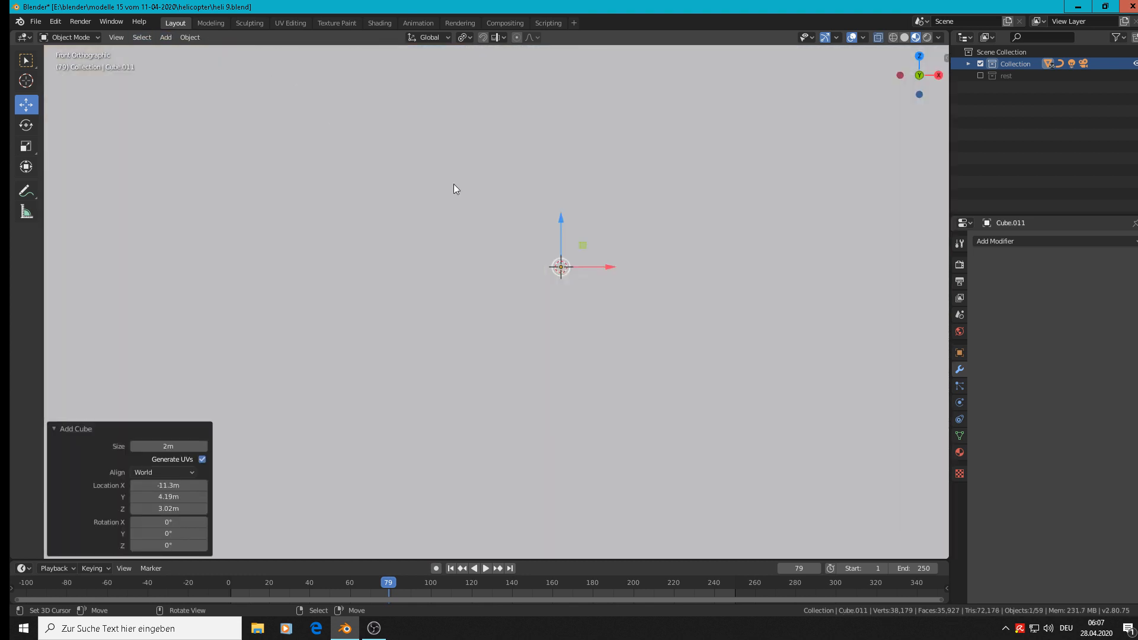
Scale the cube down uniformly by factors -0.049 and 0.590 to about the height of the sphere.
key(s)
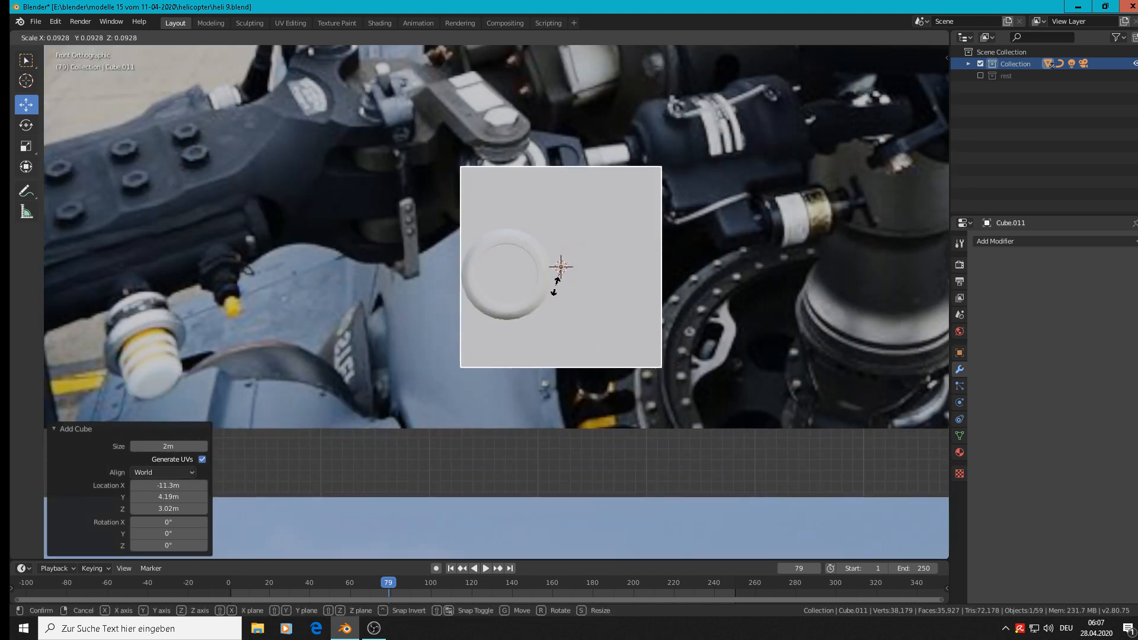
click(555, 273)
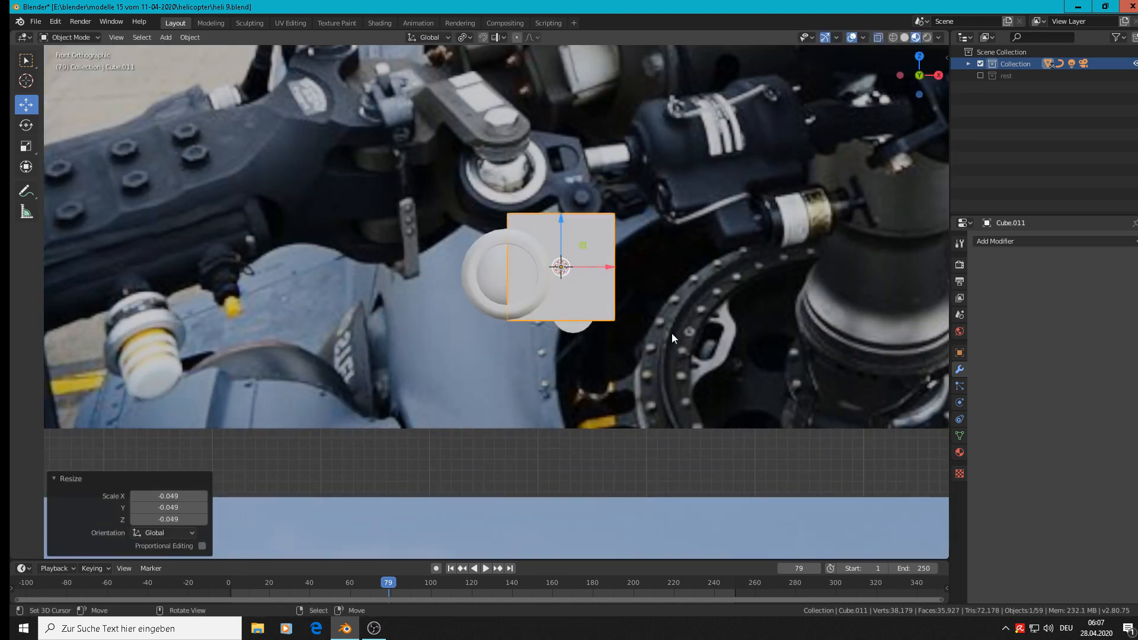
key(s)
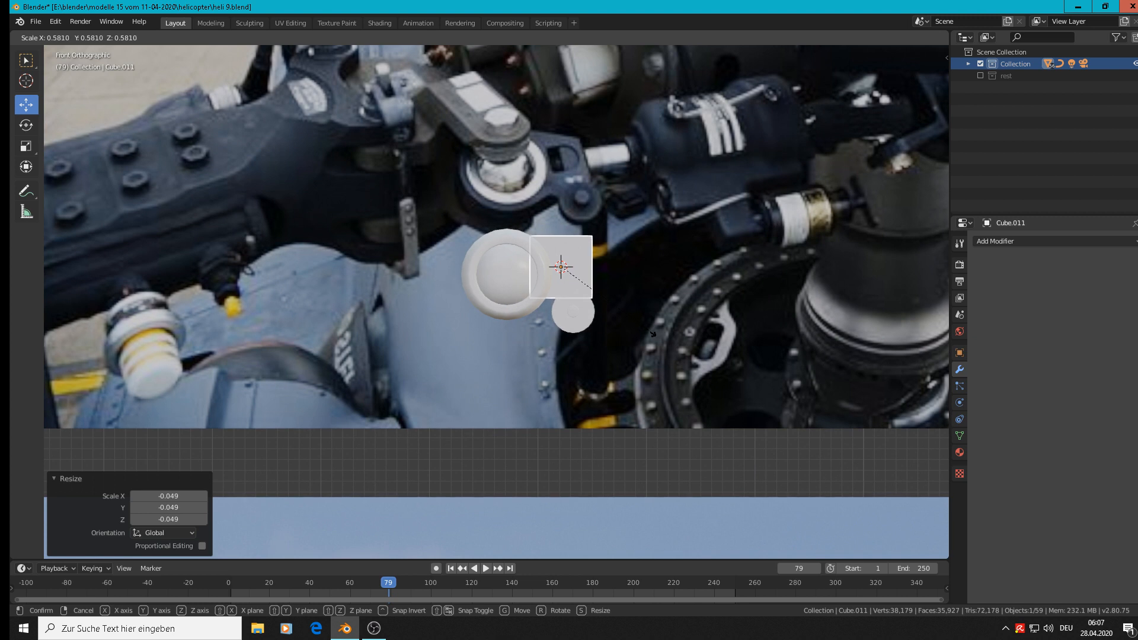
click(650, 329)
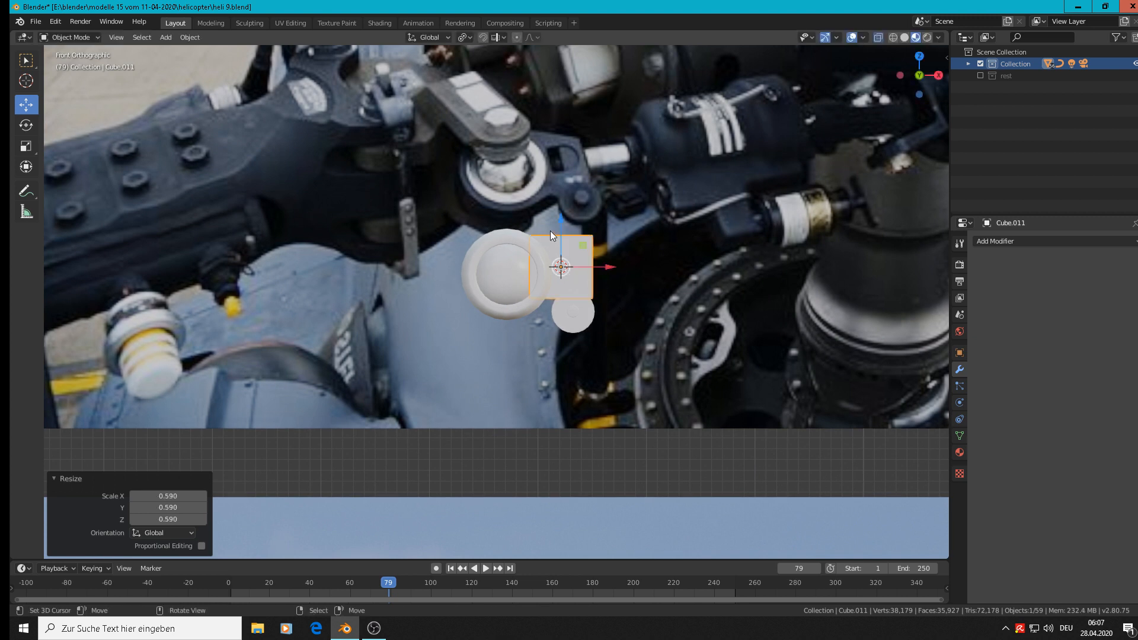
Move the cube -0.0071 m along Z to align it with the ring's centre and scale it by 1.103.
key(g)
key(z)
click(581, 254)
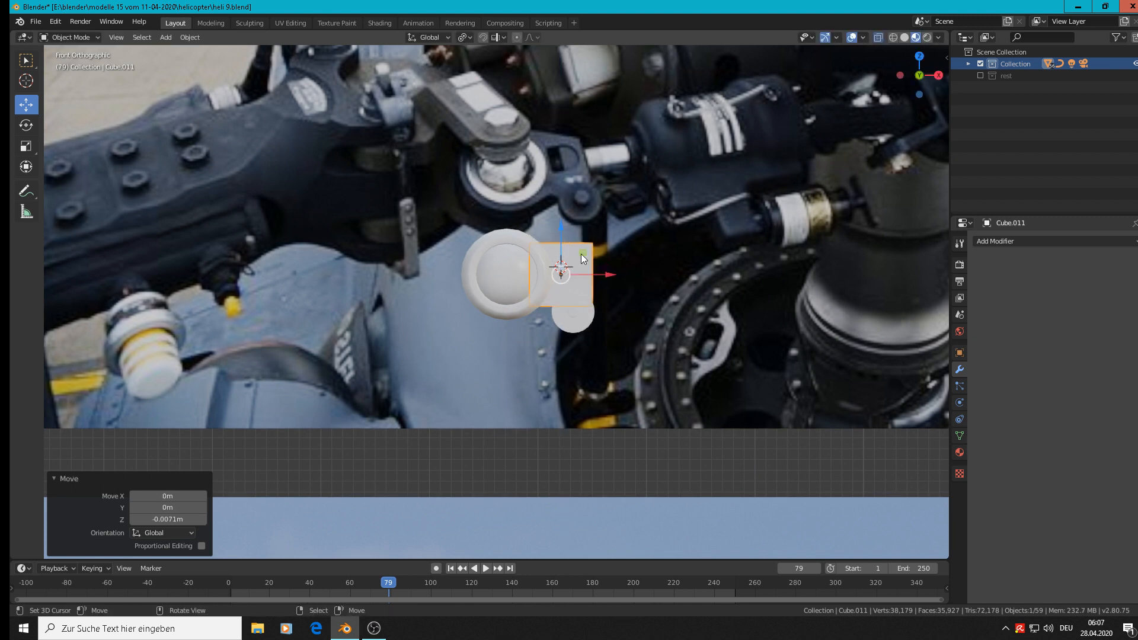
key(s)
click(690, 323)
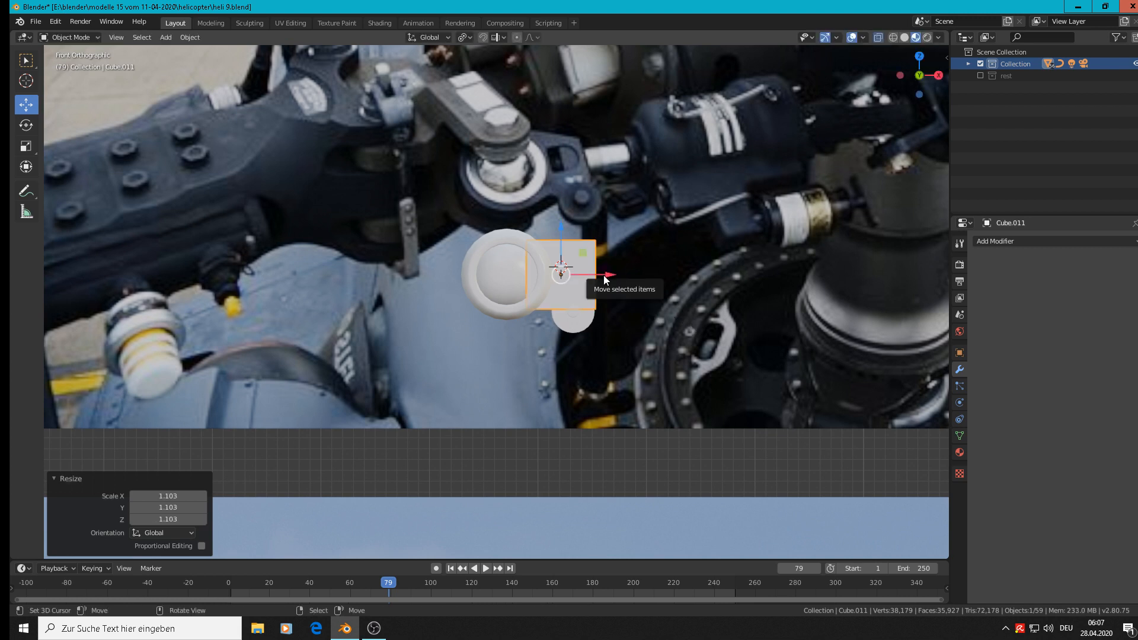
Add a vertical edge loop to the cube in Edit Mode and move it -0.0133 m along X towards the ring.
scroll(605, 279, up, 2)
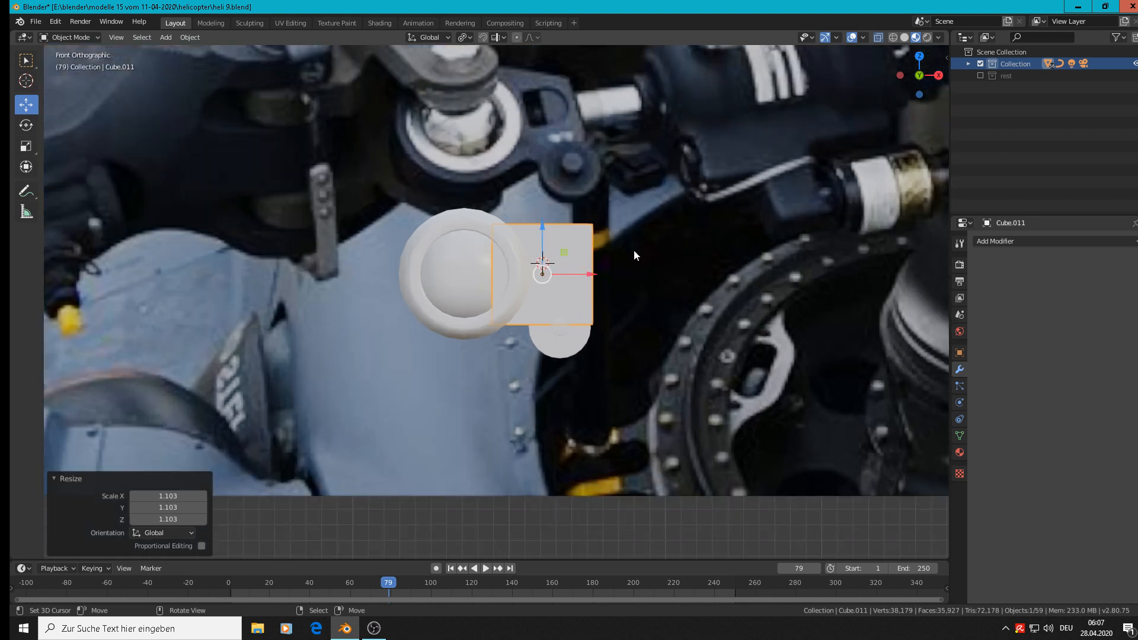
scroll(634, 250, down, 1)
scroll(617, 285, up, 1)
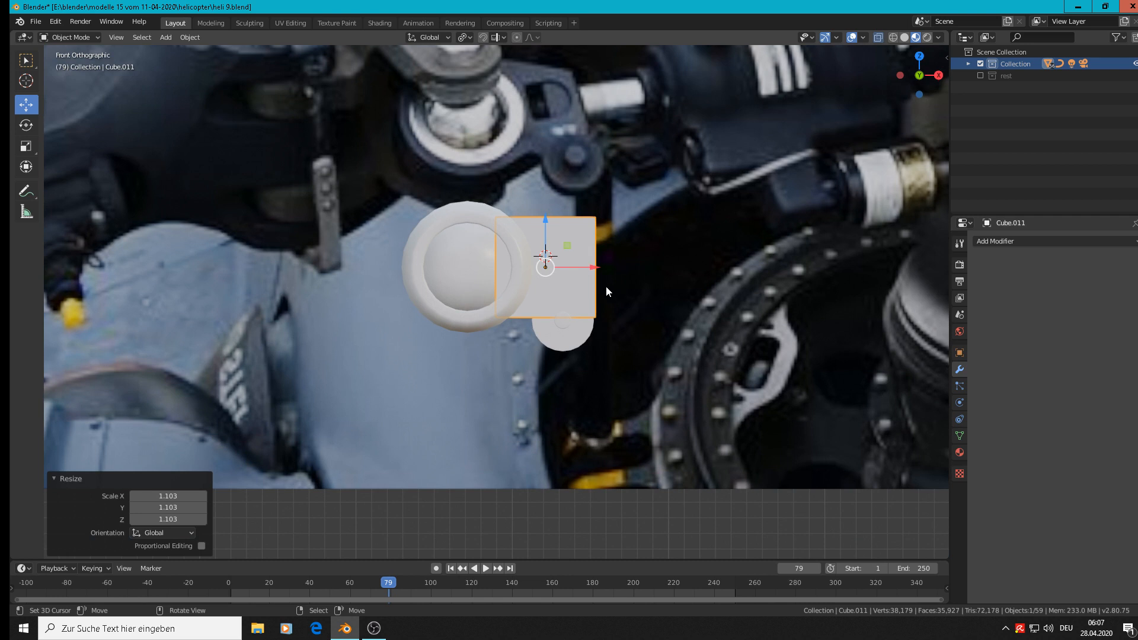
key(Tab)
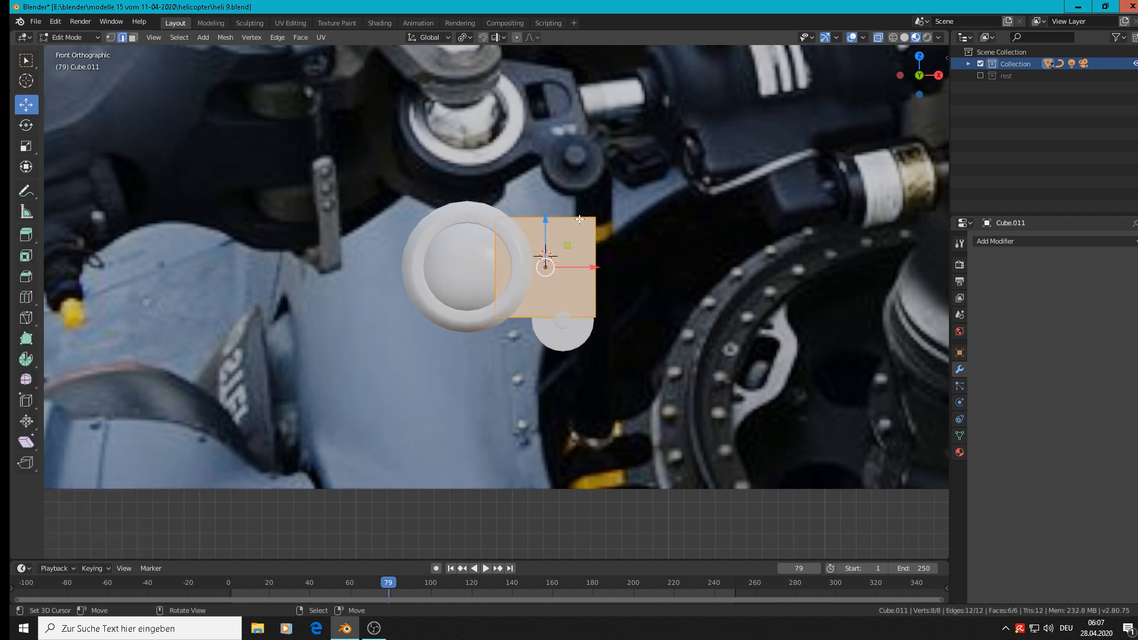
key(ctrl+r)
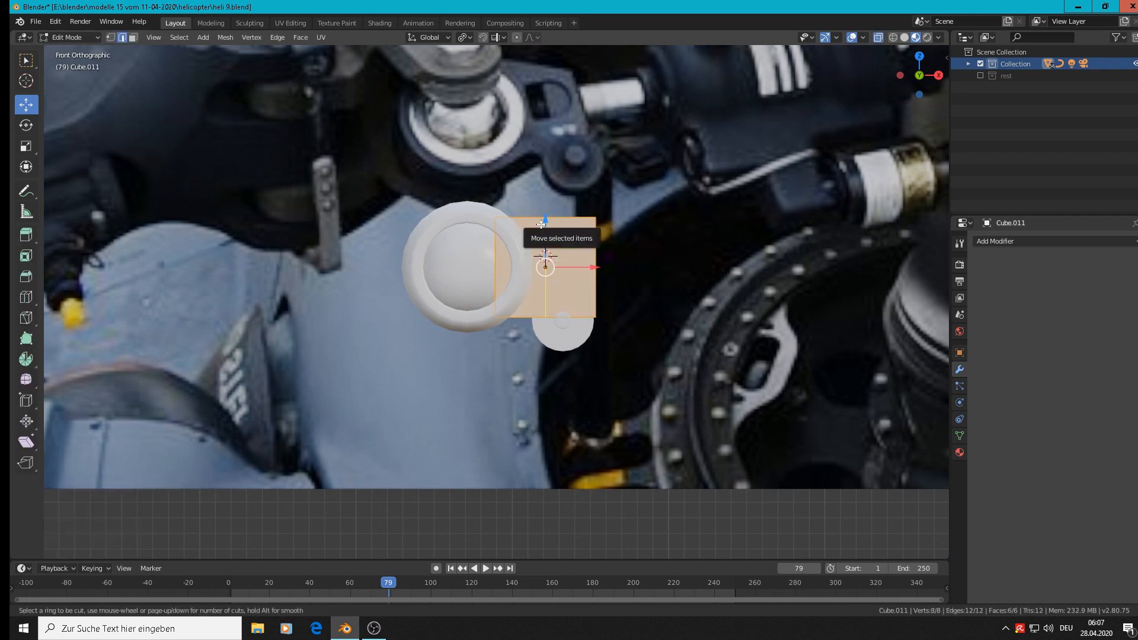
click(540, 225)
click(541, 225)
drag(585, 266, 563, 266)
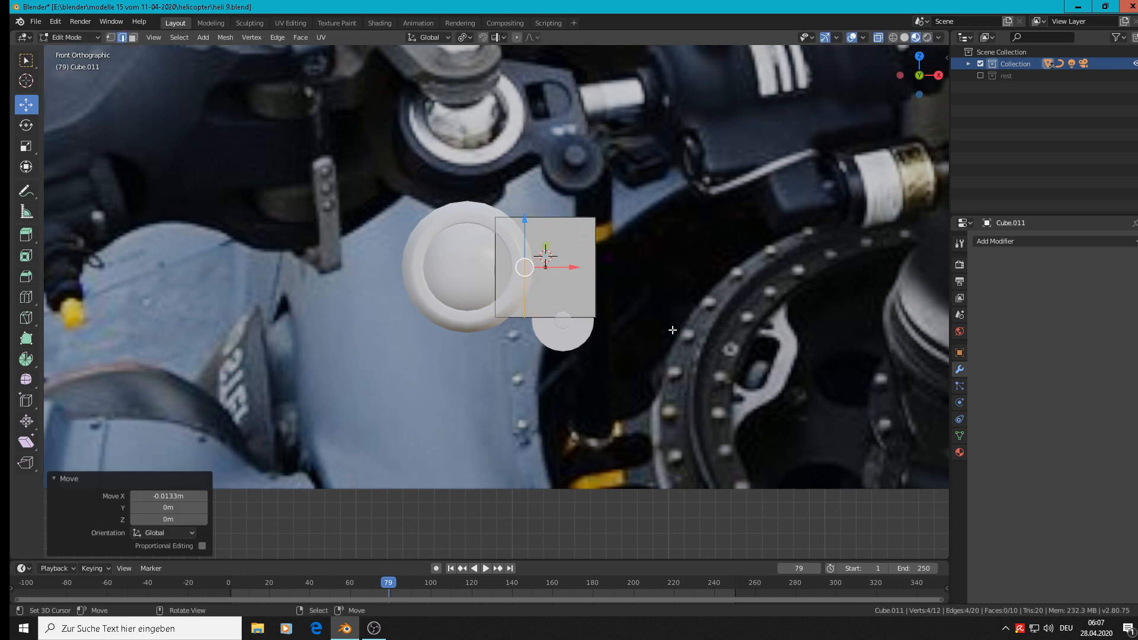
Add a centred horizontal edge loop across the cube with slide factor 0.
shift+middle_drag(607, 268, 586, 377)
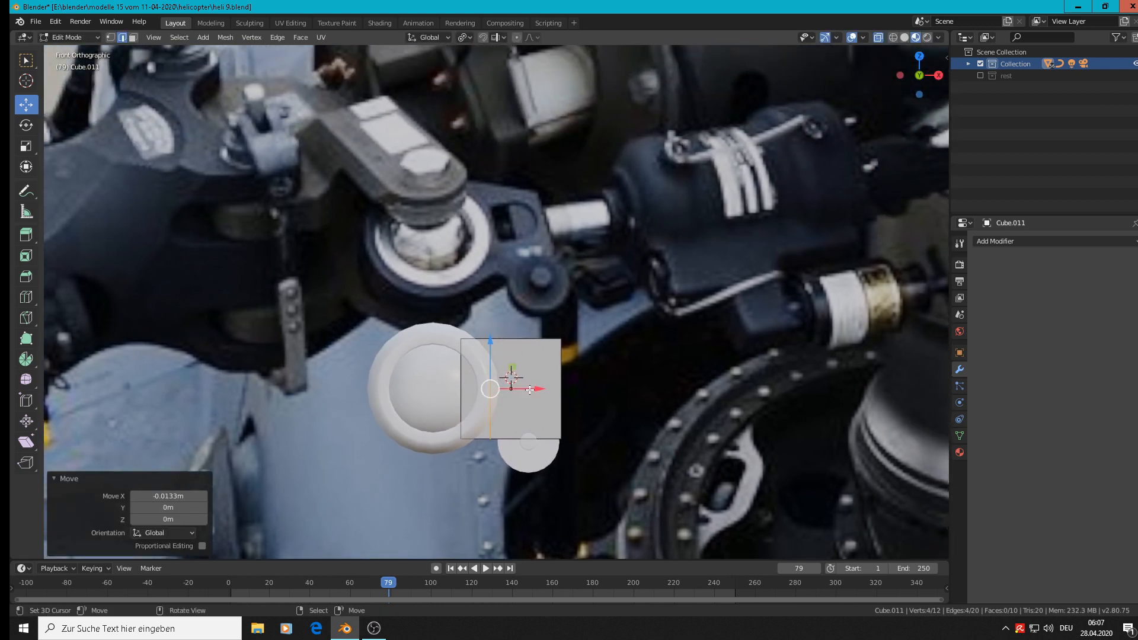
key(ctrl+r)
click(472, 390)
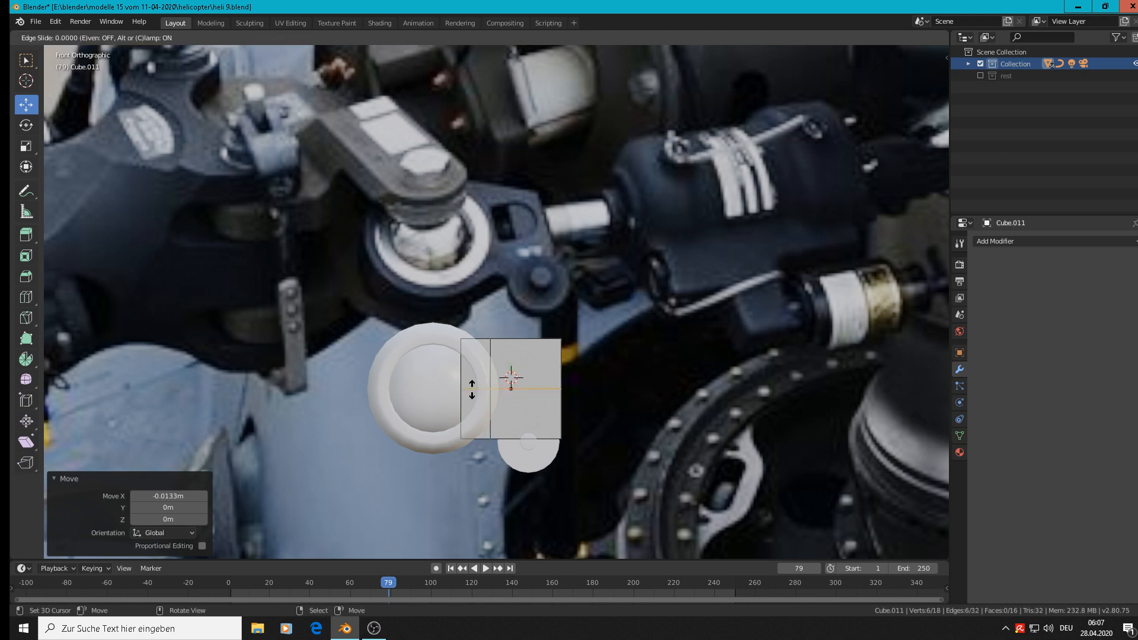
right_click(491, 396)
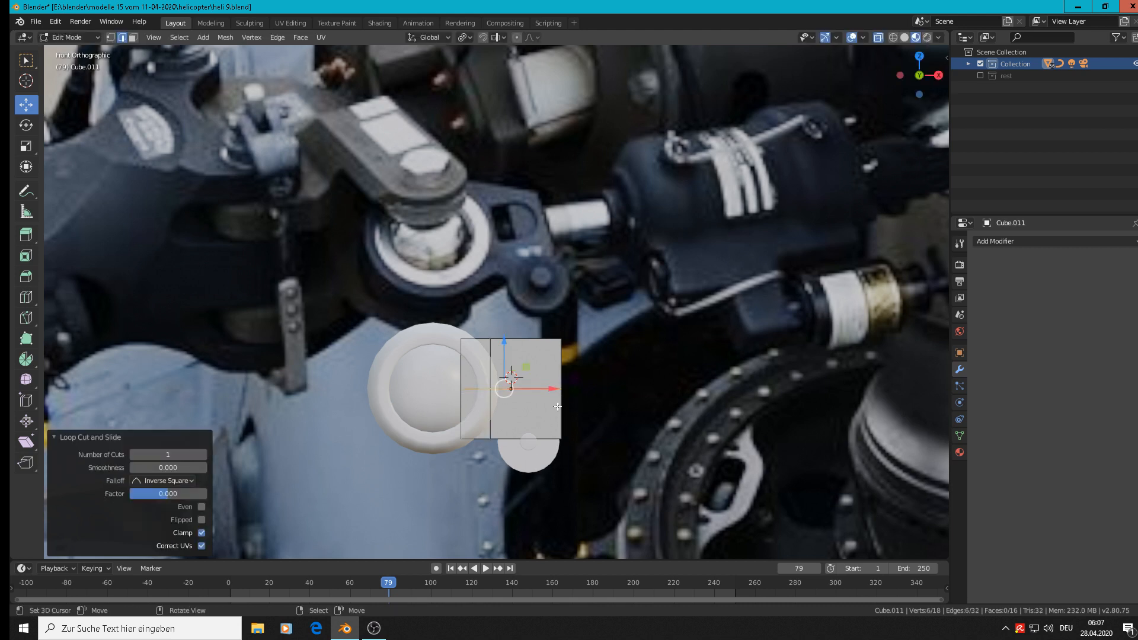
In vertex mode, move the middle vertices of the cube's ring-side end 0.0166 m along X.
scroll(555, 397, up, 2)
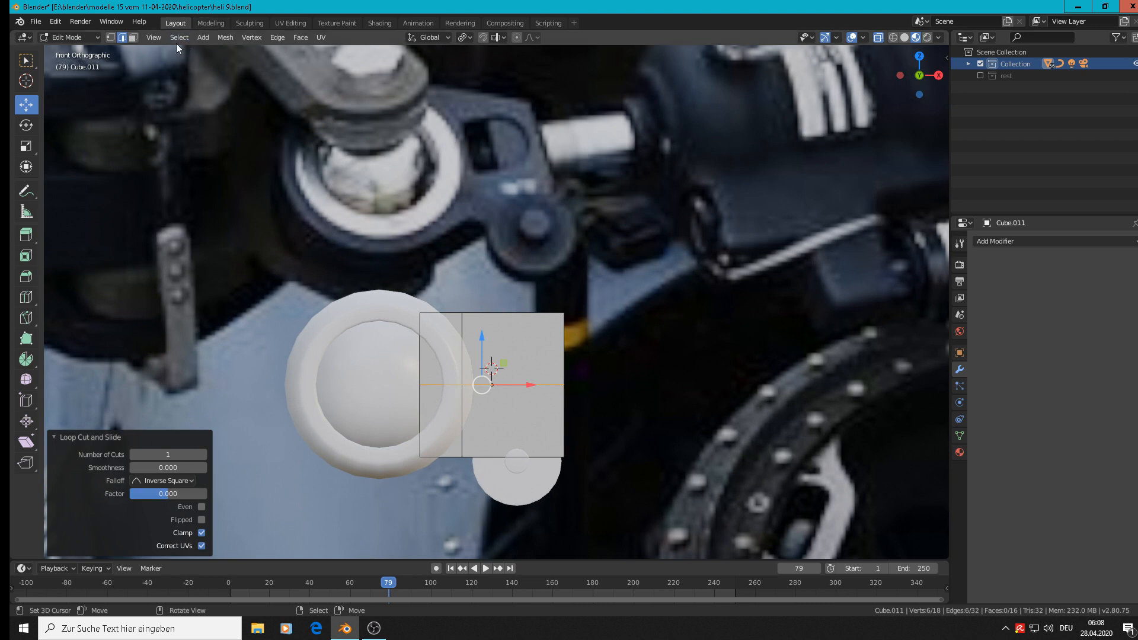
click(111, 37)
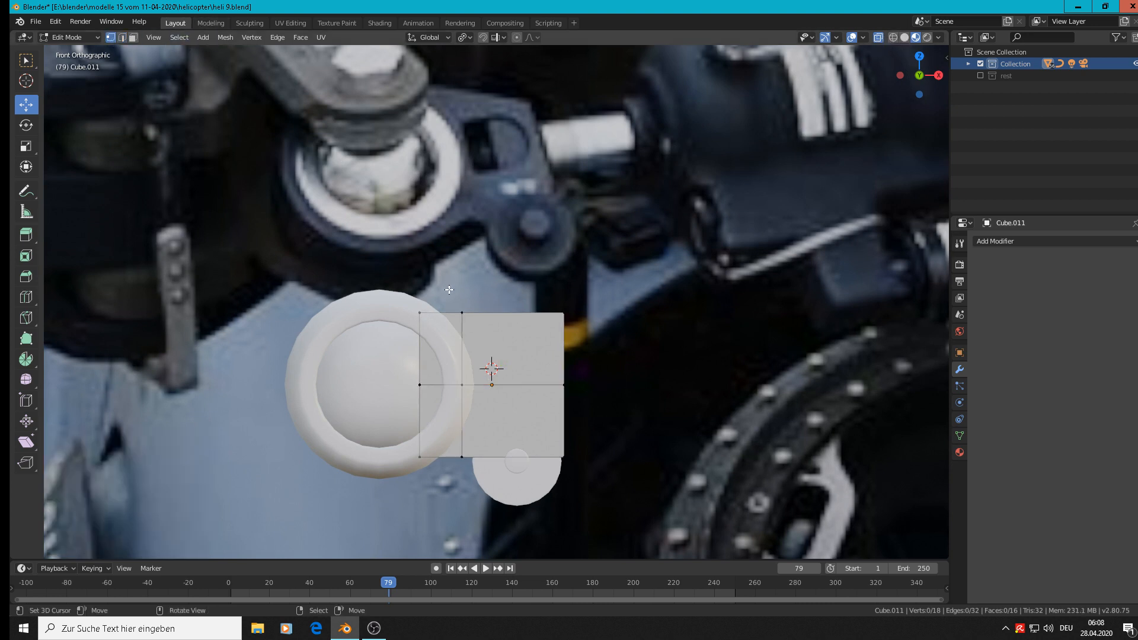
click(420, 385)
drag(438, 386, 460, 354)
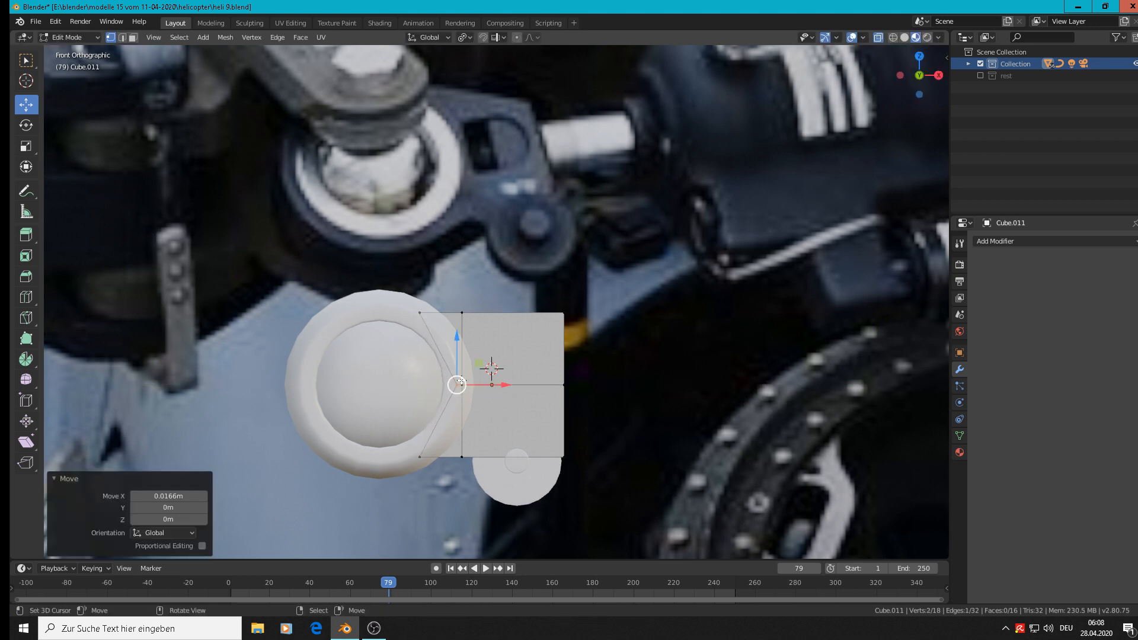
Circle-select the cube's upper corner vertices on the end away from the ring and move them -0.0129 m along Z.
key(alt+a)
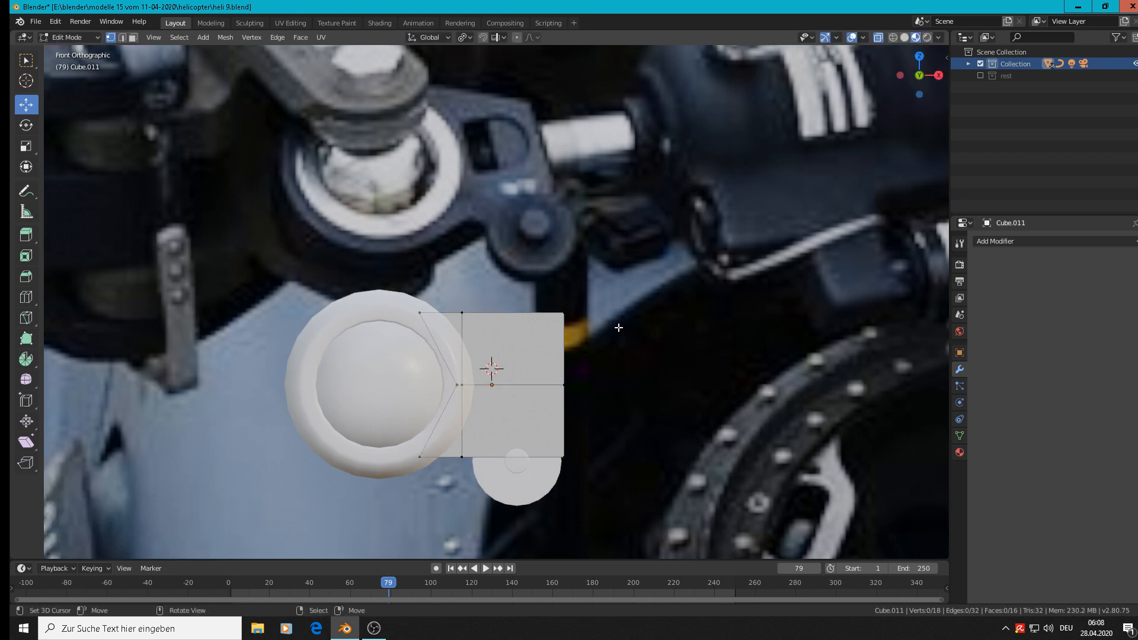
key(c)
click(569, 310)
right_click(570, 310)
drag(570, 279, 570, 308)
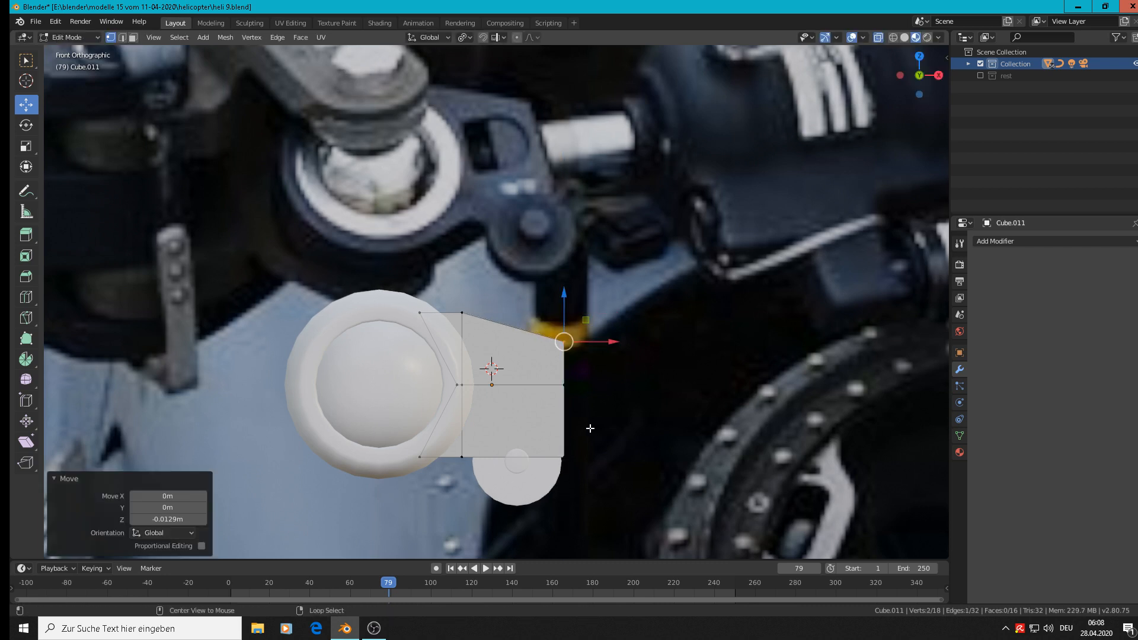
Circle-select only the cube's lower corner vertices on the end away from the ring.
key(alt+a)
key(c)
click(568, 454)
right_click(568, 454)
key(g)
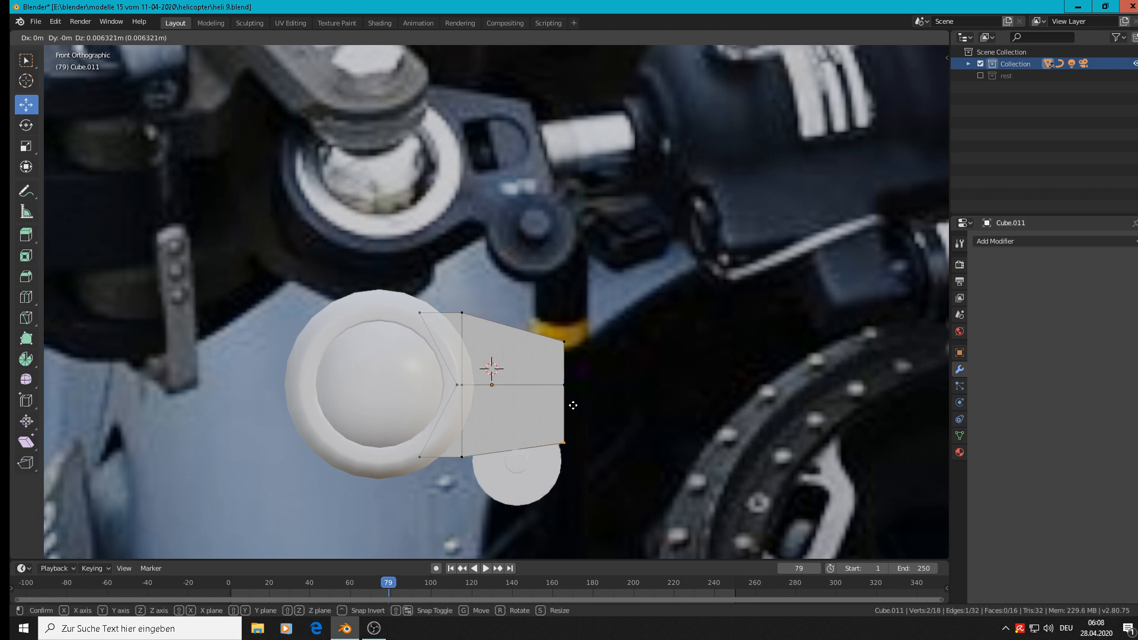
click(573, 406)
key(ctrl+z)
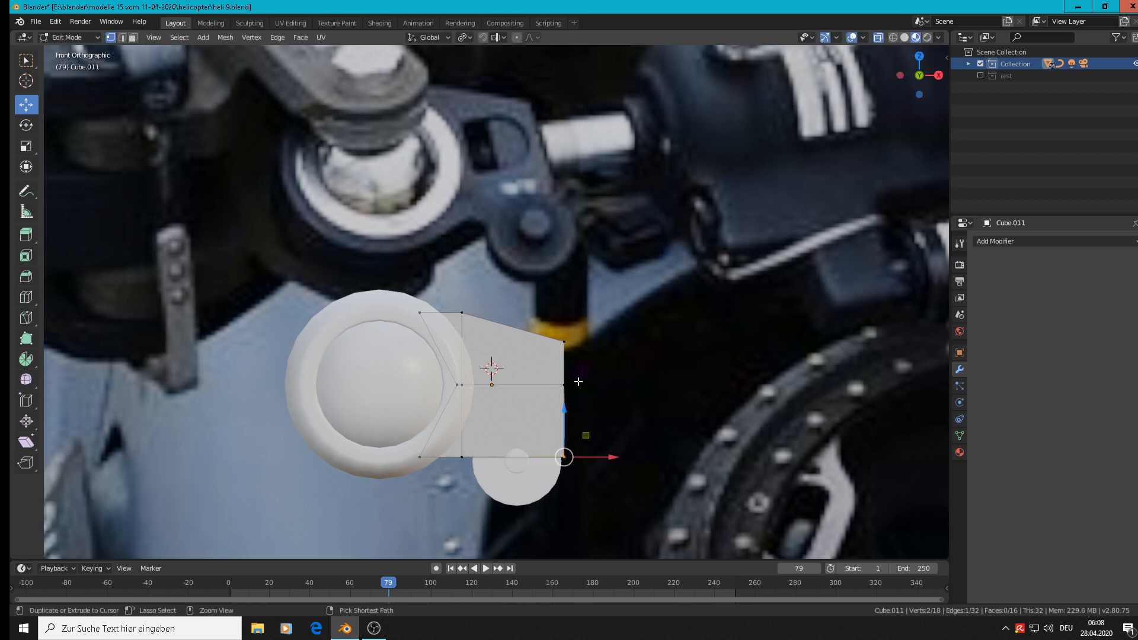
Raise the selected lower corner vertices about 0.011 m along Z to taper the bracket, and return to Object Mode.
key(g)
key(z)
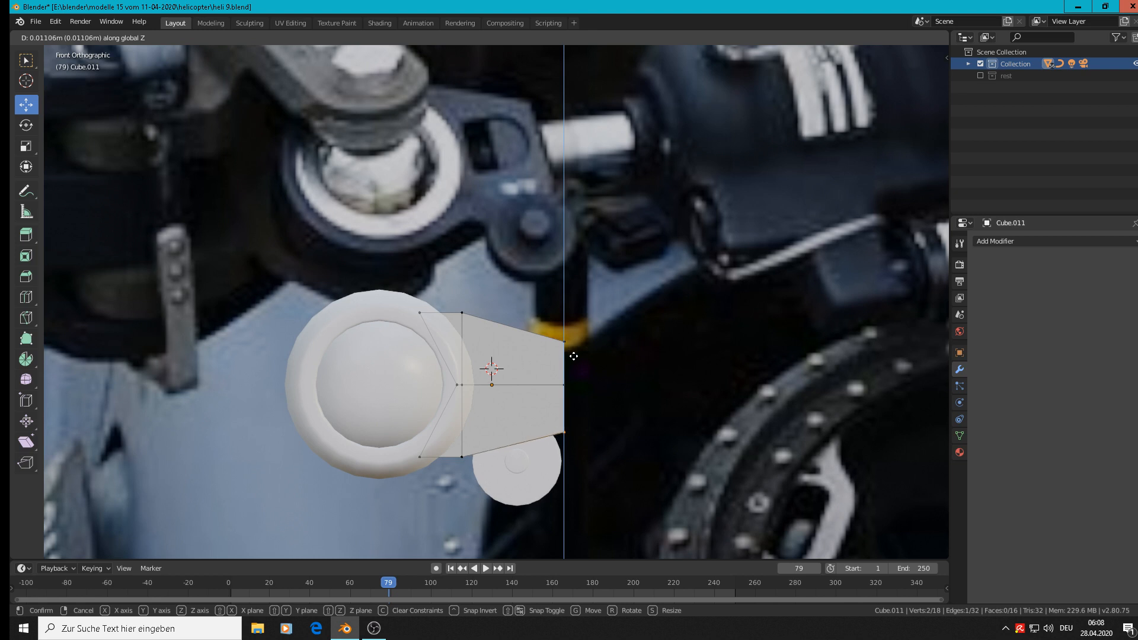
click(573, 355)
key(Tab)
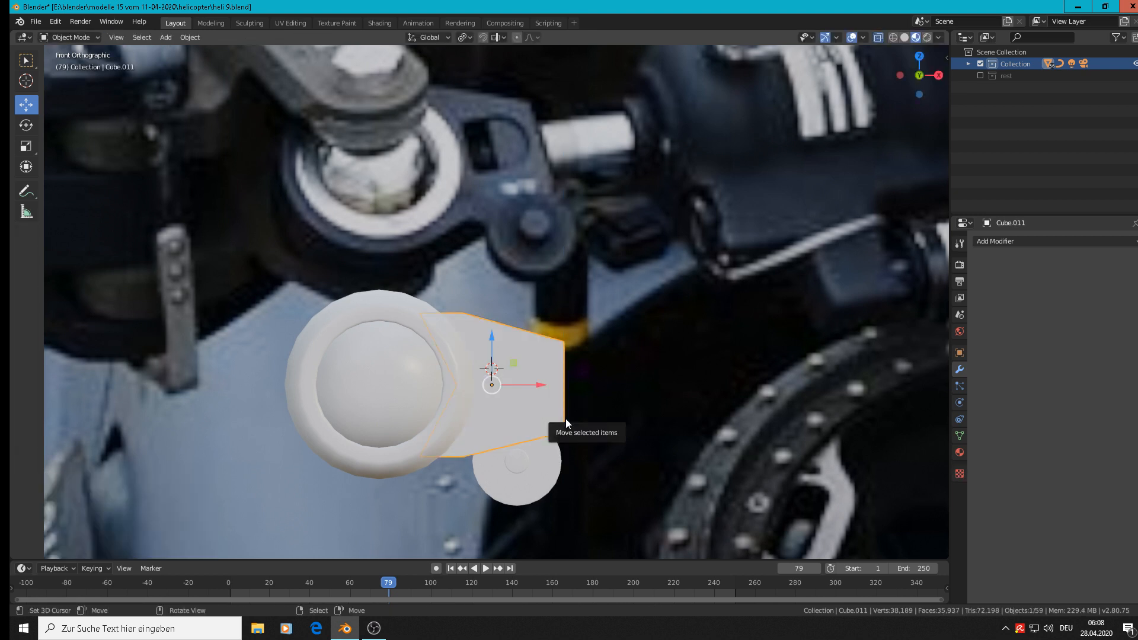
scroll(565, 419, down, 1)
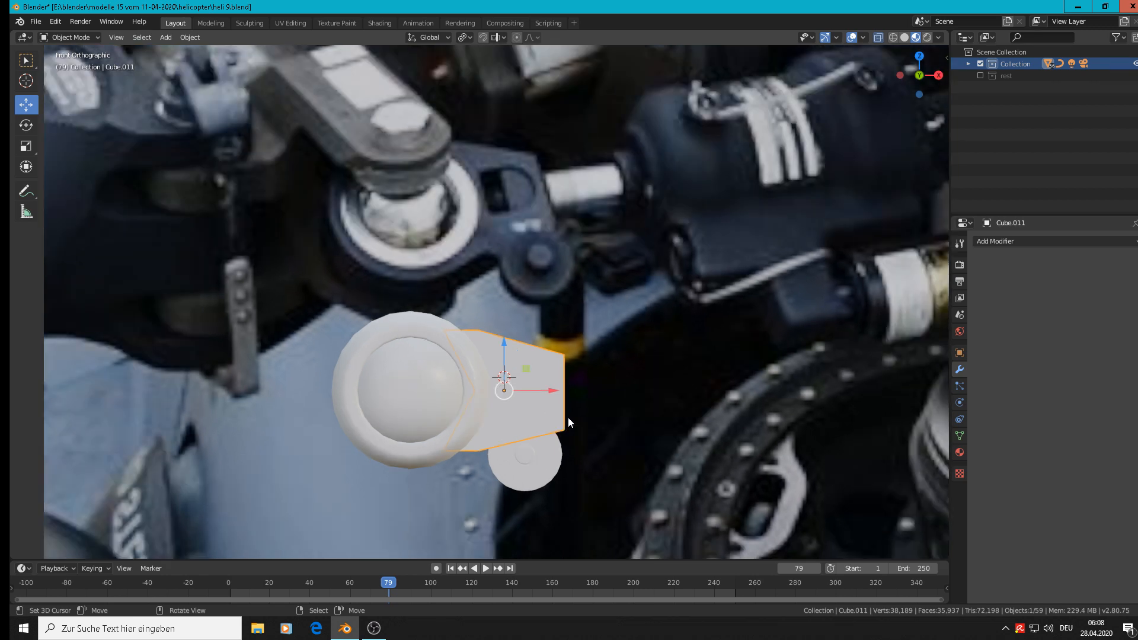
Bevel the outline edges of the bracket's front face with one segment and a width of about 0.0762 m, and return to Object Mode.
scroll(568, 417, up, 2)
middle_drag(585, 366, 503, 425)
middle_drag(405, 465, 338, 454)
key(Tab)
scroll(403, 403, up, 2)
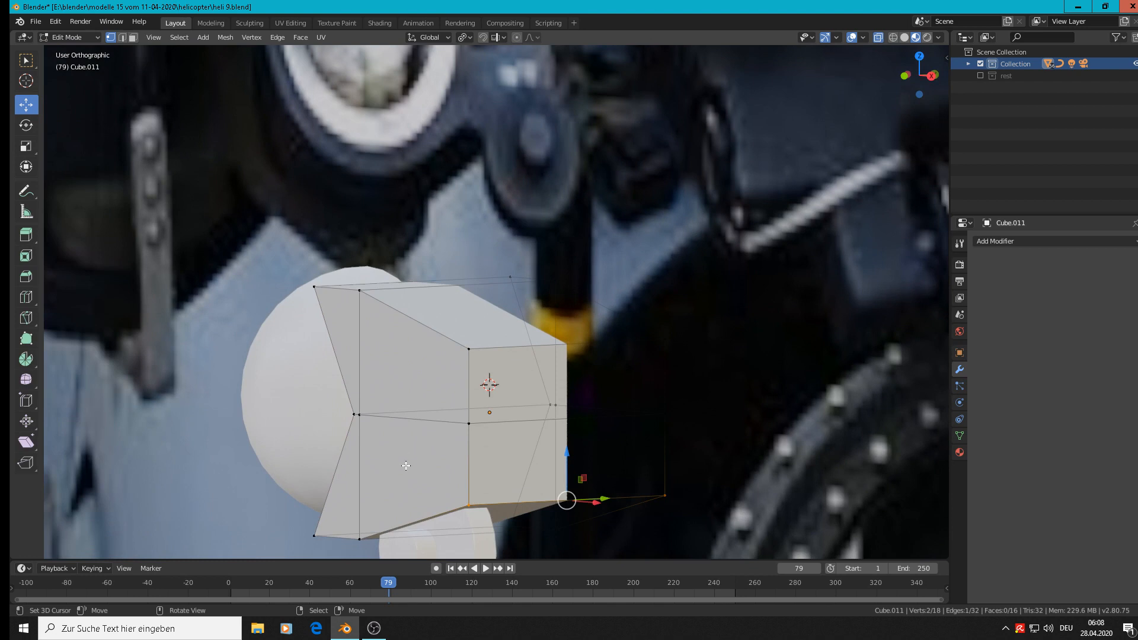
scroll(487, 376, down, 1)
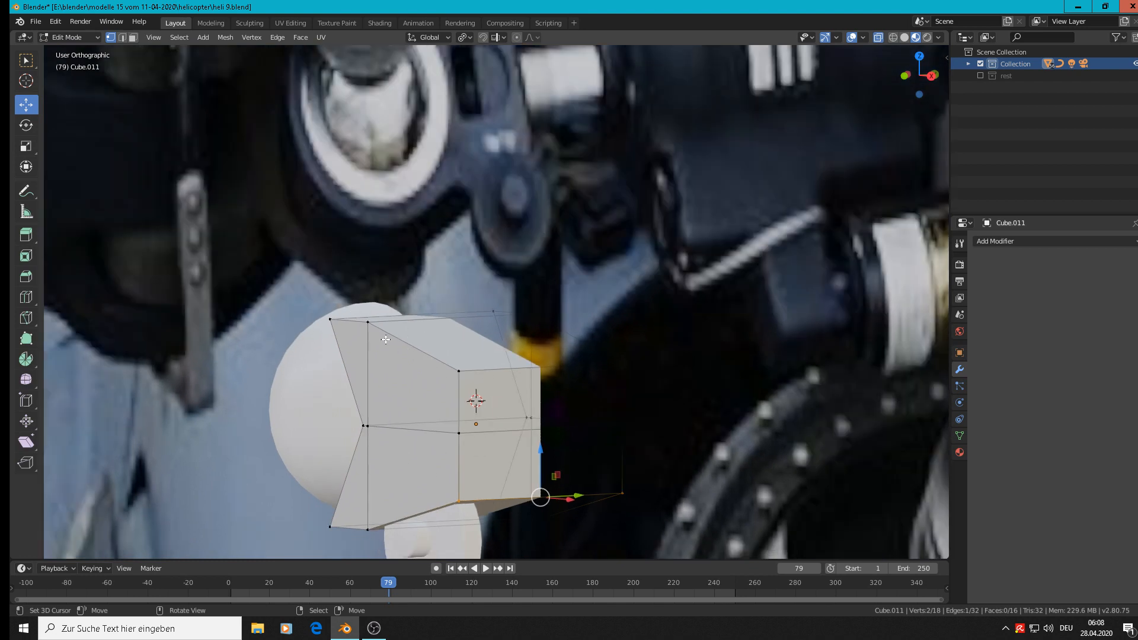
alt+click(423, 353)
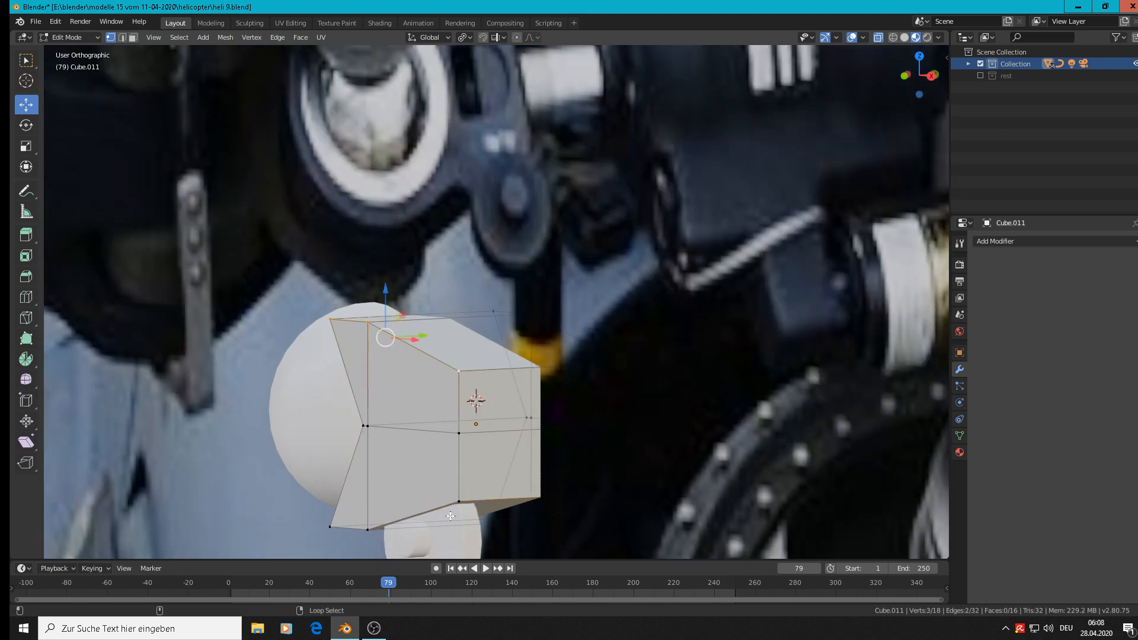
alt+shift+click(432, 505)
shift+click(467, 465)
key(ctrl+b)
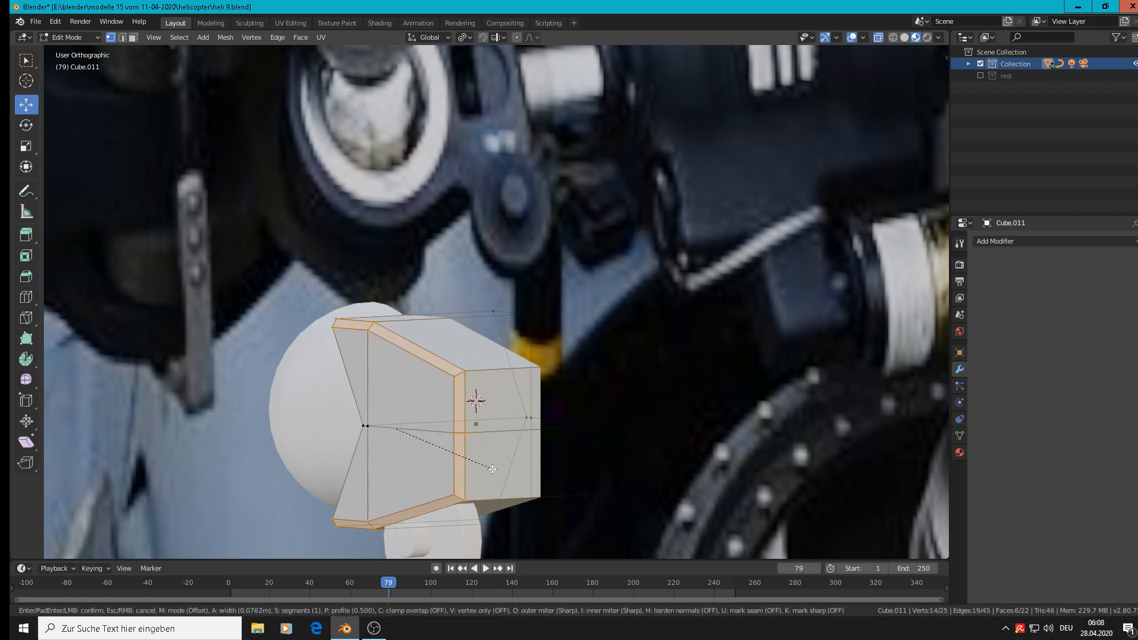
click(492, 467)
scroll(493, 467, down, 4)
key(Tab)
Move the bracket clear of the ball and disc, about -0.0788 m along Y and 0.00222 m along X.
middle_drag(492, 467, 499, 478)
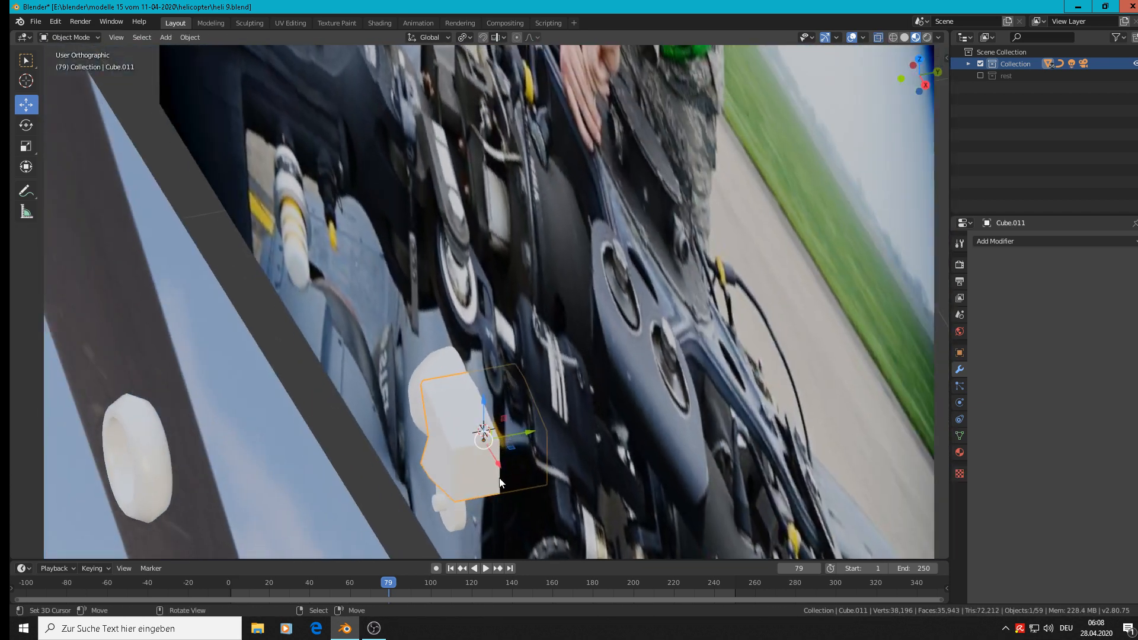
key(g)
click(403, 472)
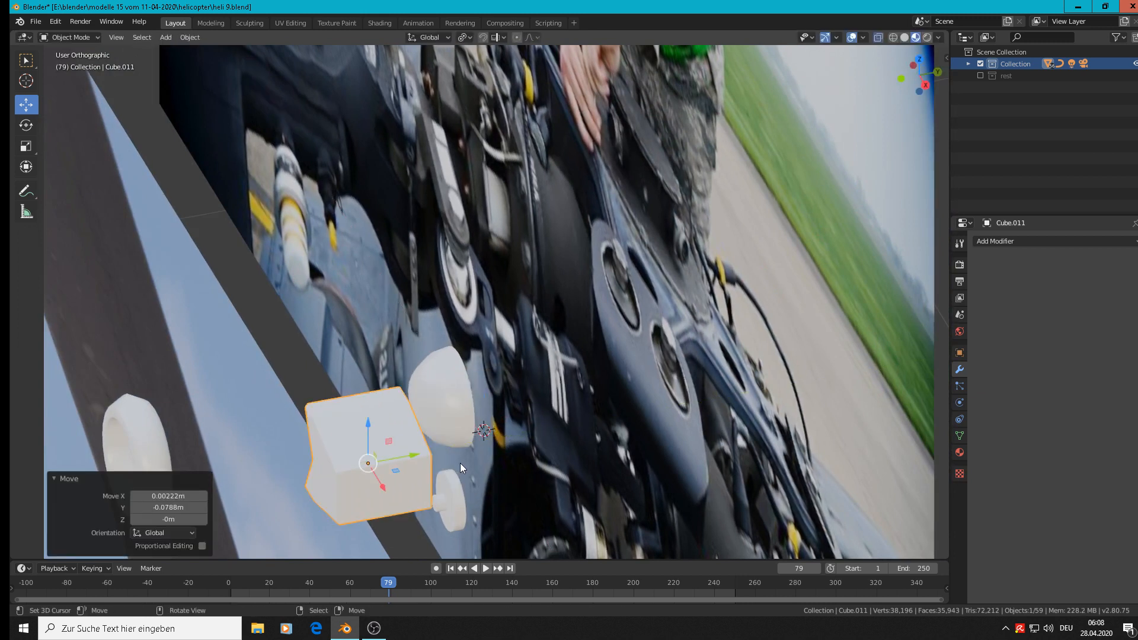
Circle-select the vertices at the bracket's back side in Edit Mode and delete only their faces.
key(Tab)
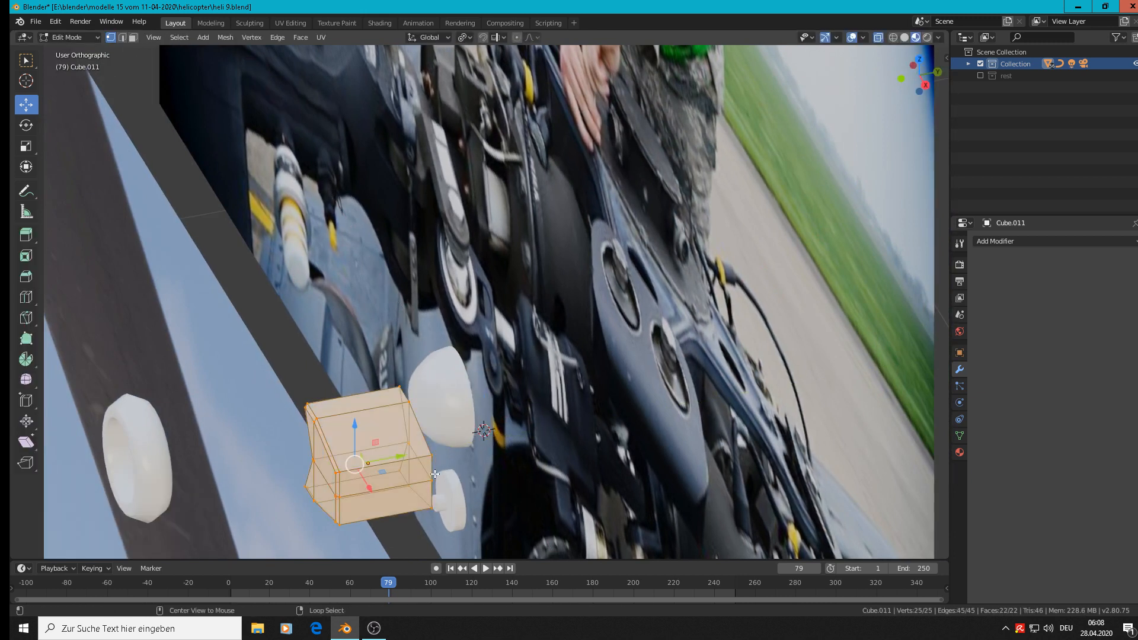
key(alt+a)
key(c)
mouse_move(403, 388)
mouse_down()
mouse_move(407, 477)
mouse_move(437, 478)
mouse_up()
key(Escape)
key(x)
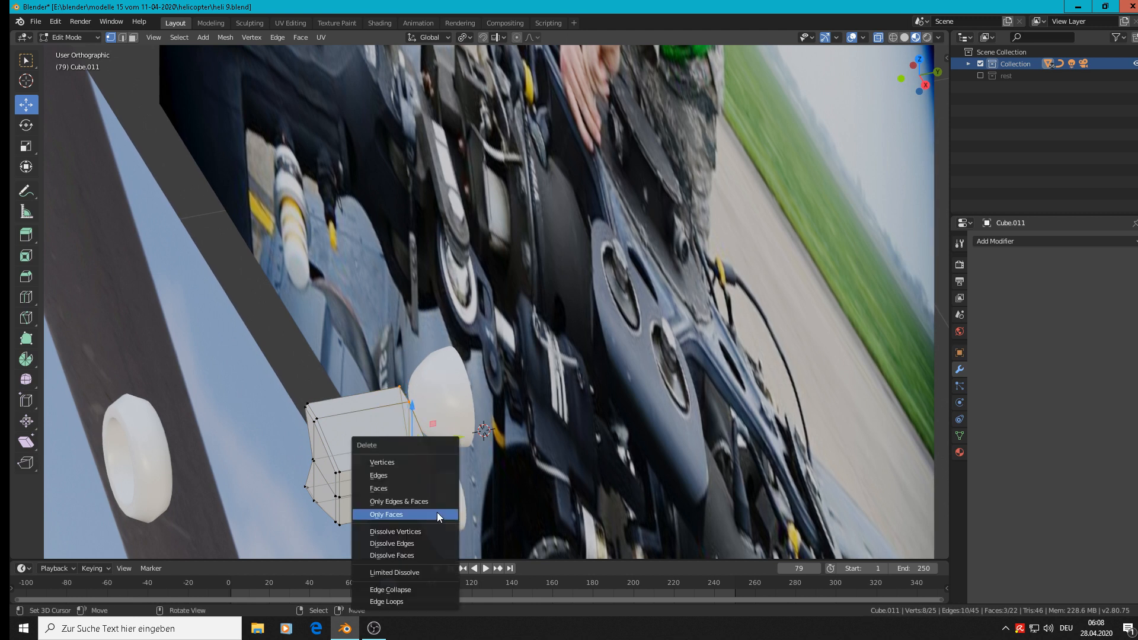
click(436, 512)
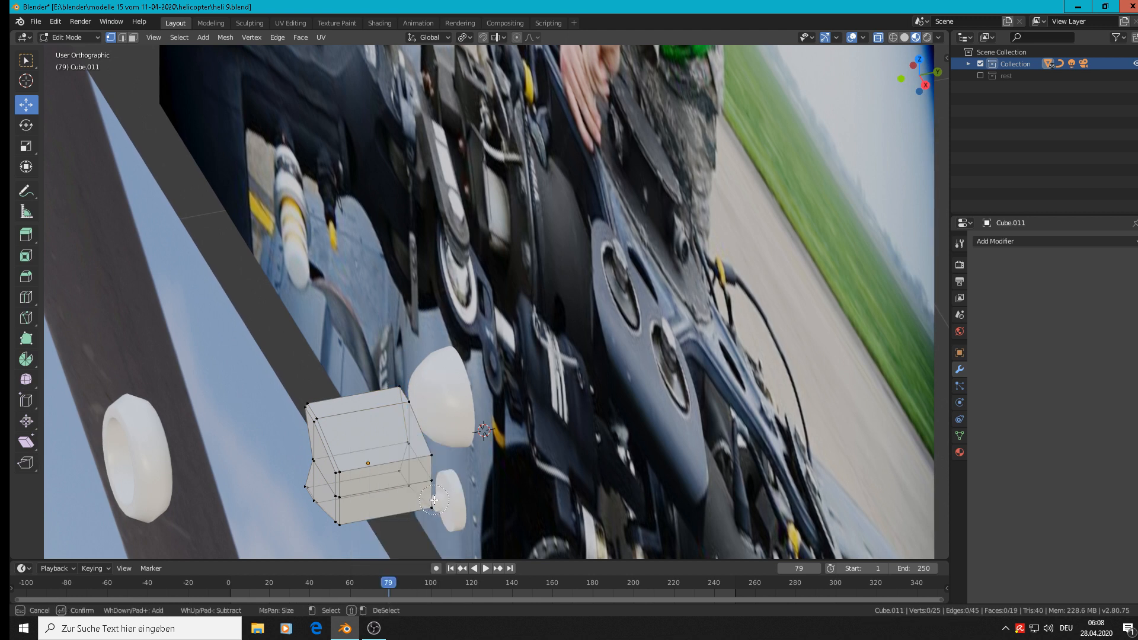
Circle-select the bracket's rear vertices, move them -0.0485 m along Y to thin the bracket, and return to Object Mode.
click(433, 501)
key(c)
mouse_move(431, 486)
mouse_down()
mouse_move(406, 457)
mouse_move(402, 378)
mouse_up()
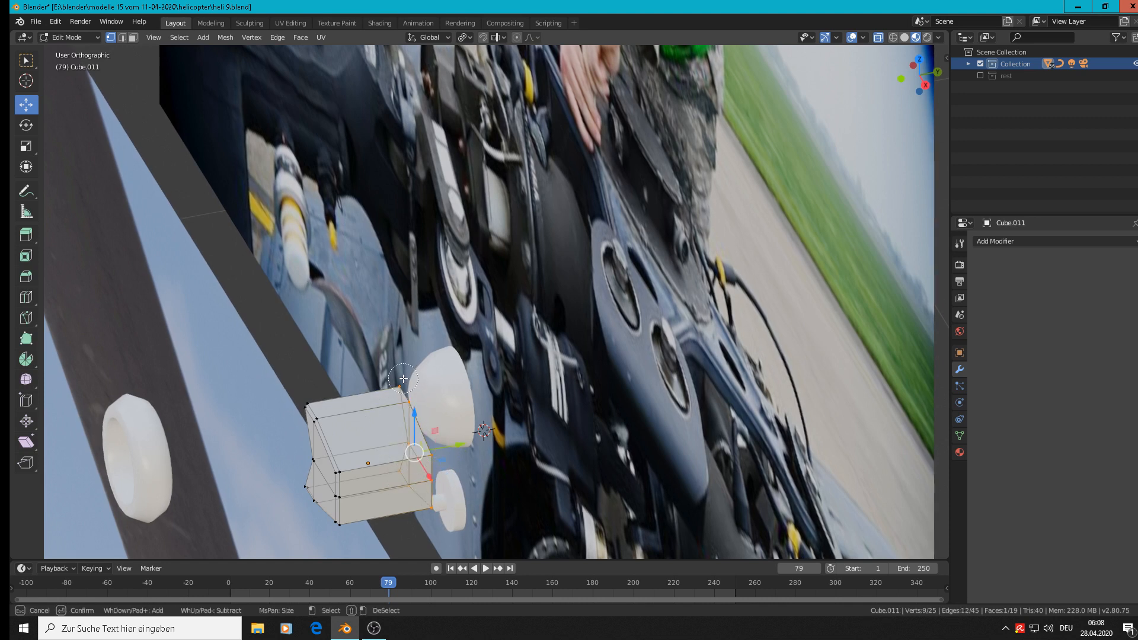
key(Escape)
drag(446, 446, 379, 450)
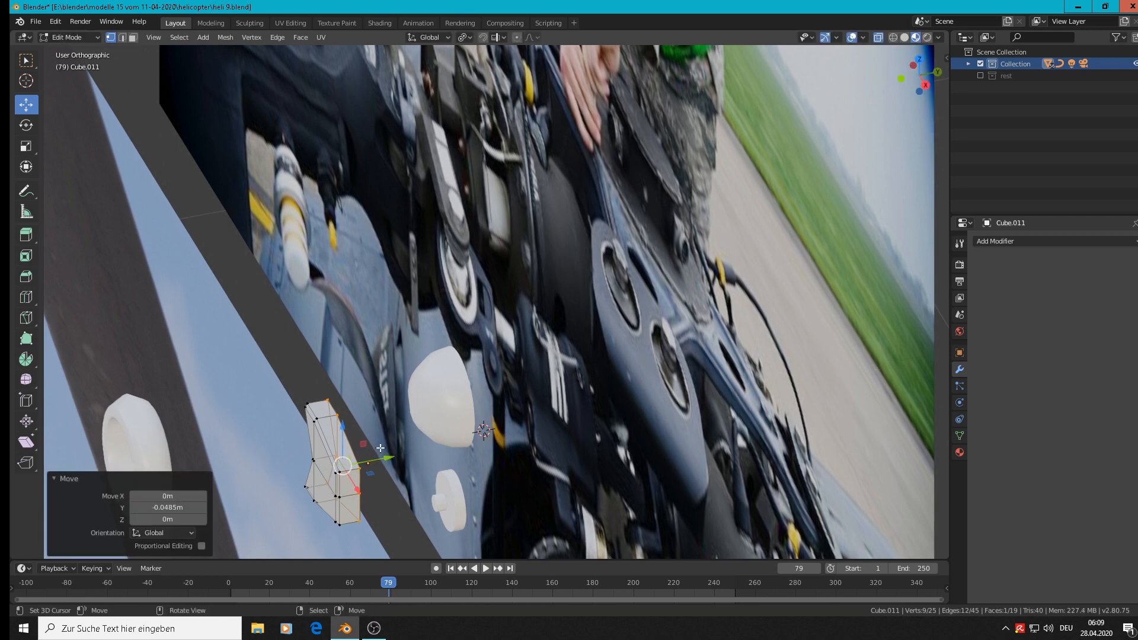
key(Tab)
Move the bracket -0.11 m and a further -0.00493 m along Y to line it up with the ring's thickness.
shift+middle_drag(383, 441, 634, 287)
drag(634, 287, 543, 286)
key(KP_3)
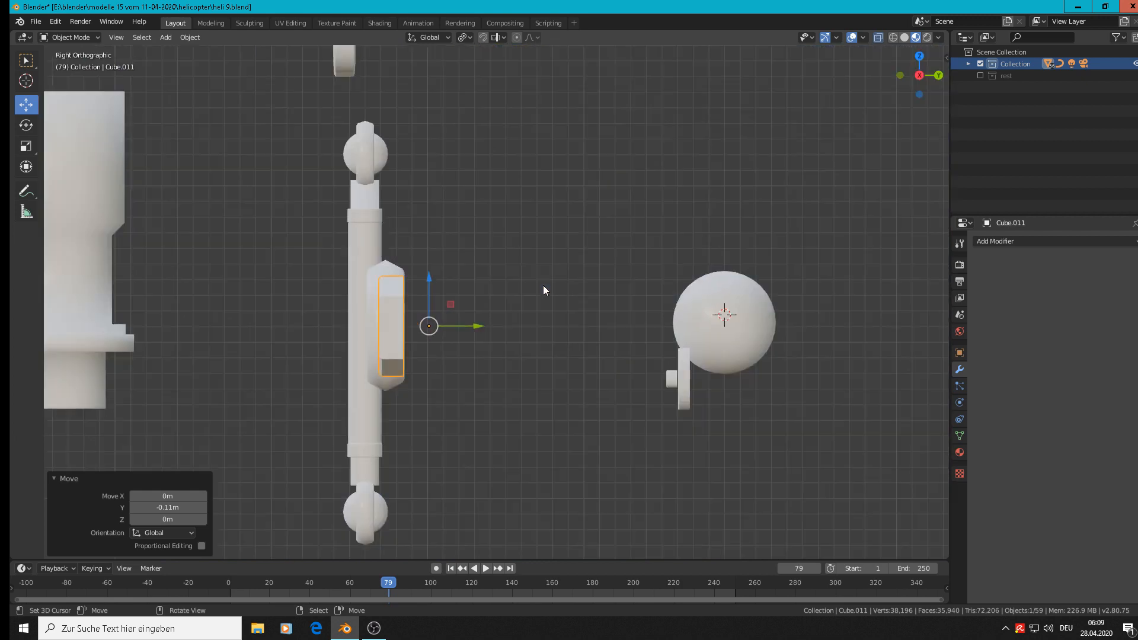
drag(446, 326, 439, 327)
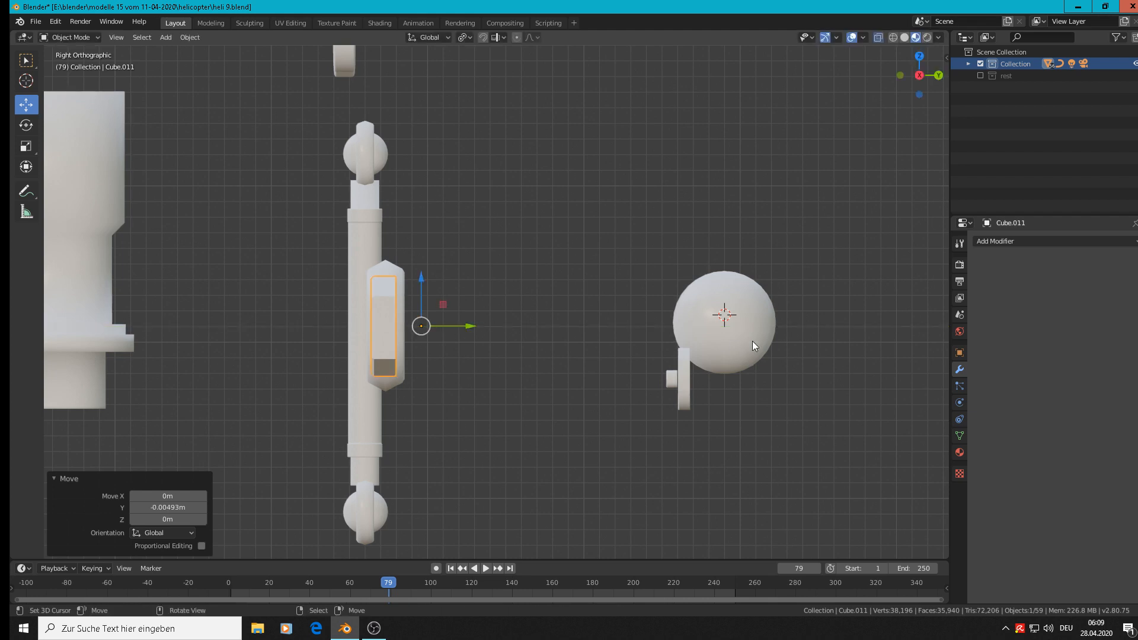
Move the sphere along Y into the ring's centre, and move the disc -0.196 m along Y to the bracket.
click(753, 322)
drag(753, 322, 413, 312)
click(676, 386)
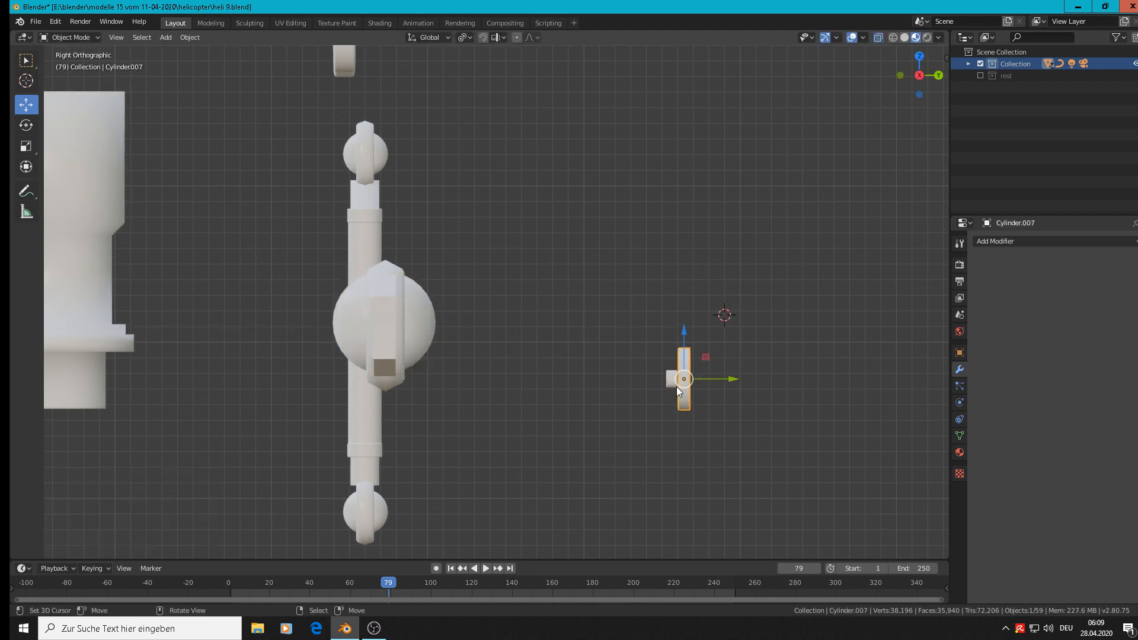
drag(734, 383, 428, 371)
Select the small pin cylinder left behind by the disc and move it along Y onto the disc's front.
middle_drag(428, 371, 581, 394)
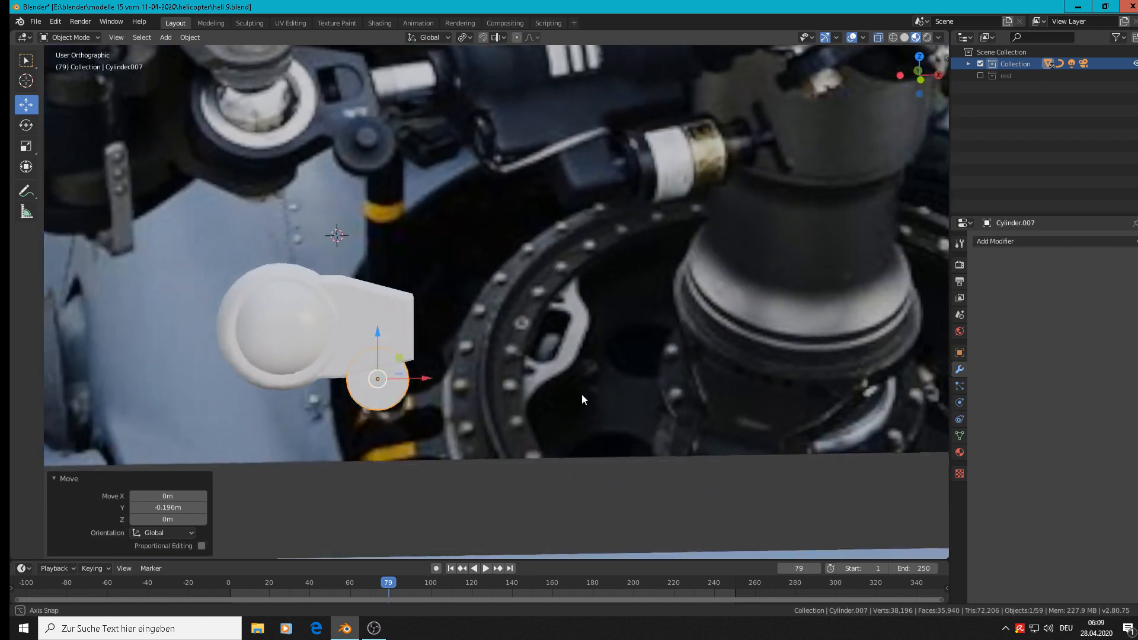
scroll(397, 353, up, 1)
scroll(397, 353, up, 4)
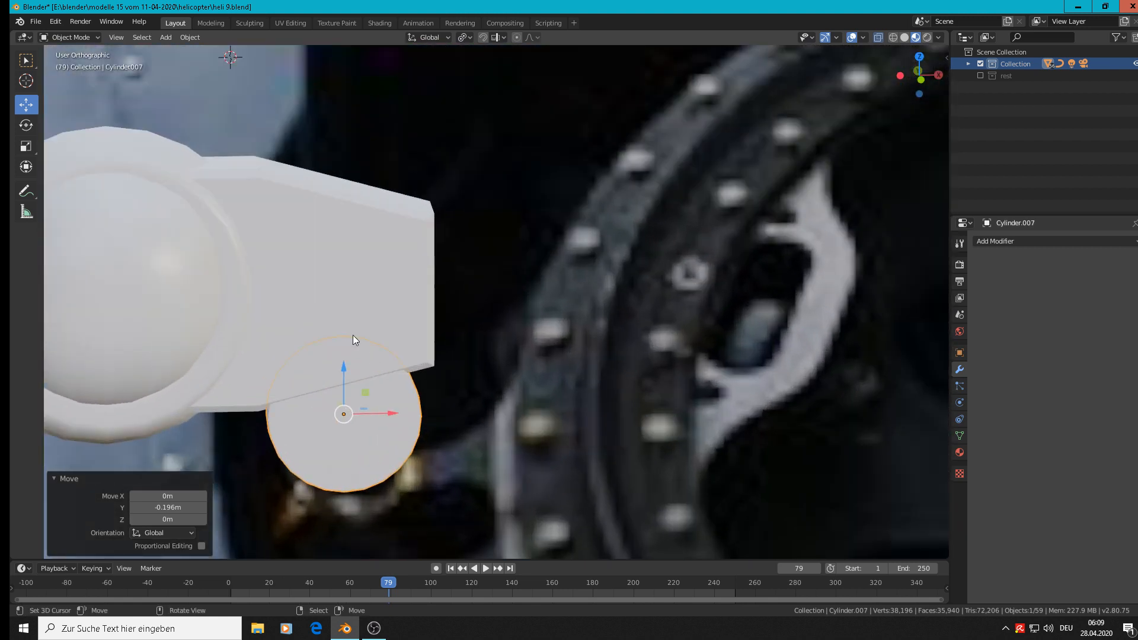
middle_drag(353, 335, 114, 297)
scroll(337, 320, down, 4)
click(617, 339)
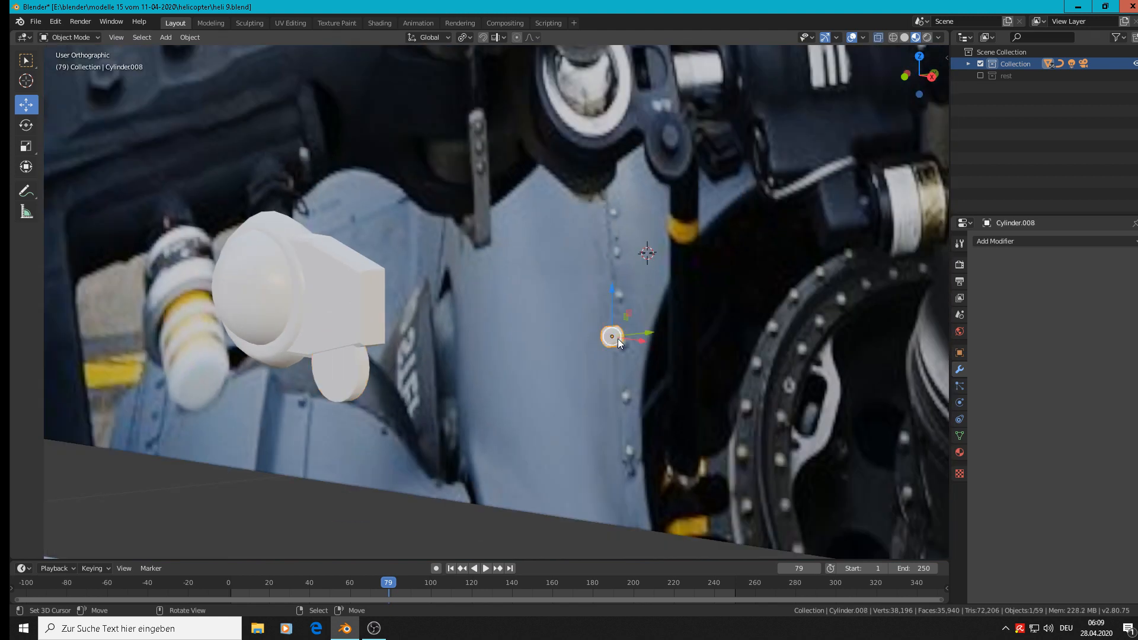
drag(654, 333, 370, 346)
mouse_move(369, 346)
middle_down()
mouse_move(467, 384)
mouse_move(481, 329)
mouse_move(435, 350)
mouse_move(333, 348)
mouse_move(352, 352)
middle_up()
Select the disc under the bracket and shift it slightly in the negative Y direction, closer to the pin.
scroll(352, 352, up, 7)
click(339, 358)
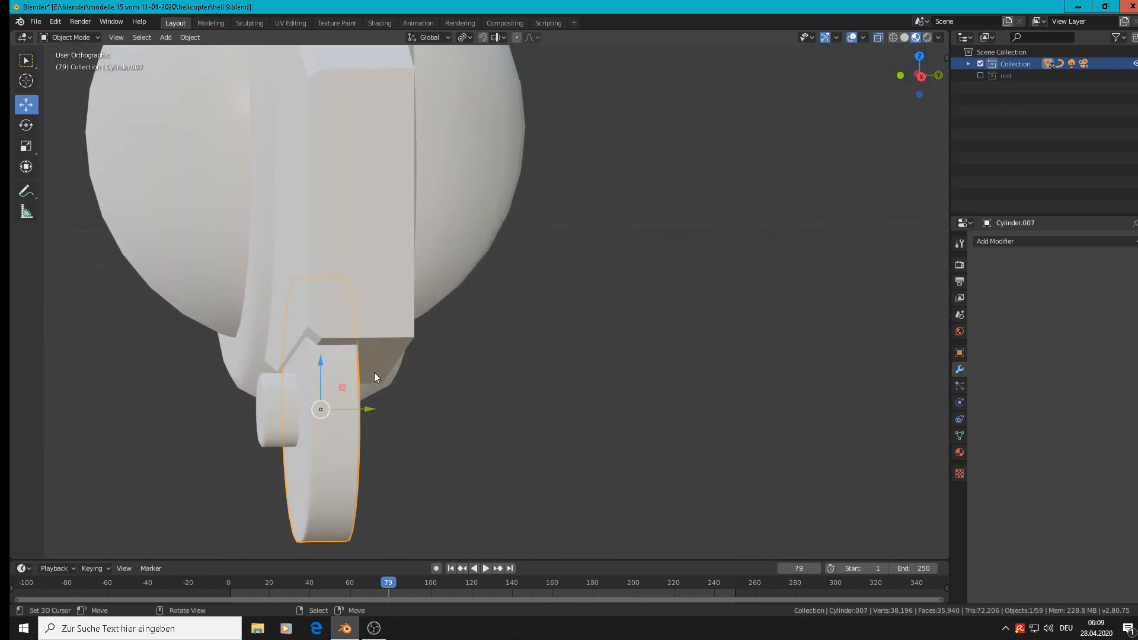
drag(369, 403, 361, 403)
middle_drag(276, 408, 514, 387)
key(Tab)
key(Tab)
scroll(437, 331, down, 4)
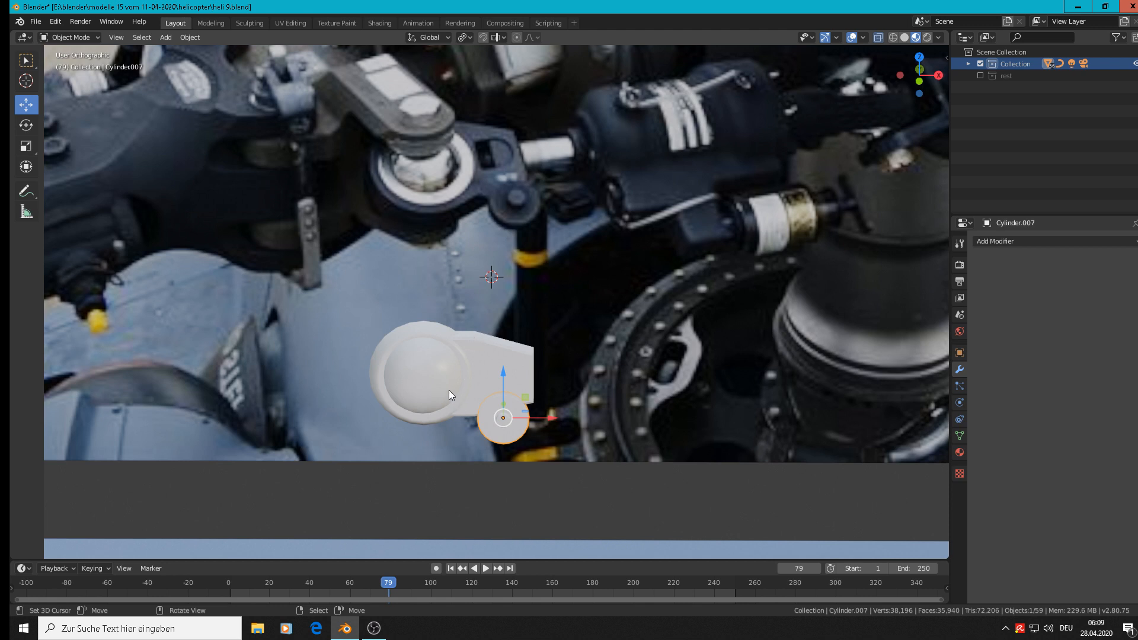
Scale the ring's sphere uniformly to 0.773 and move it -0.00239 m along Z to centre it.
click(430, 376)
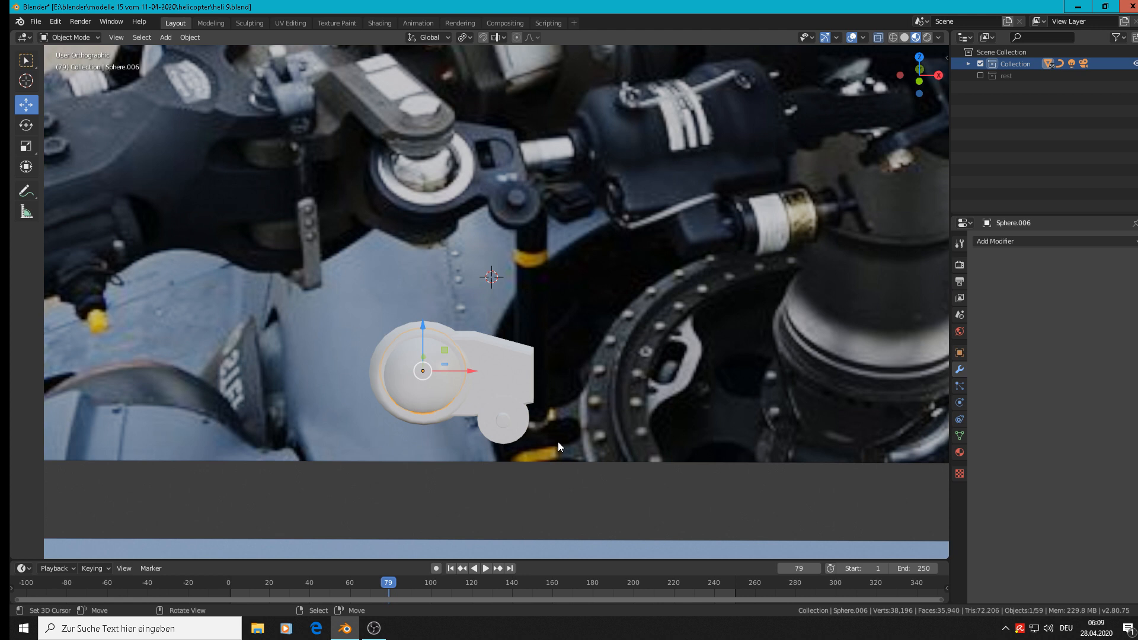
key(s)
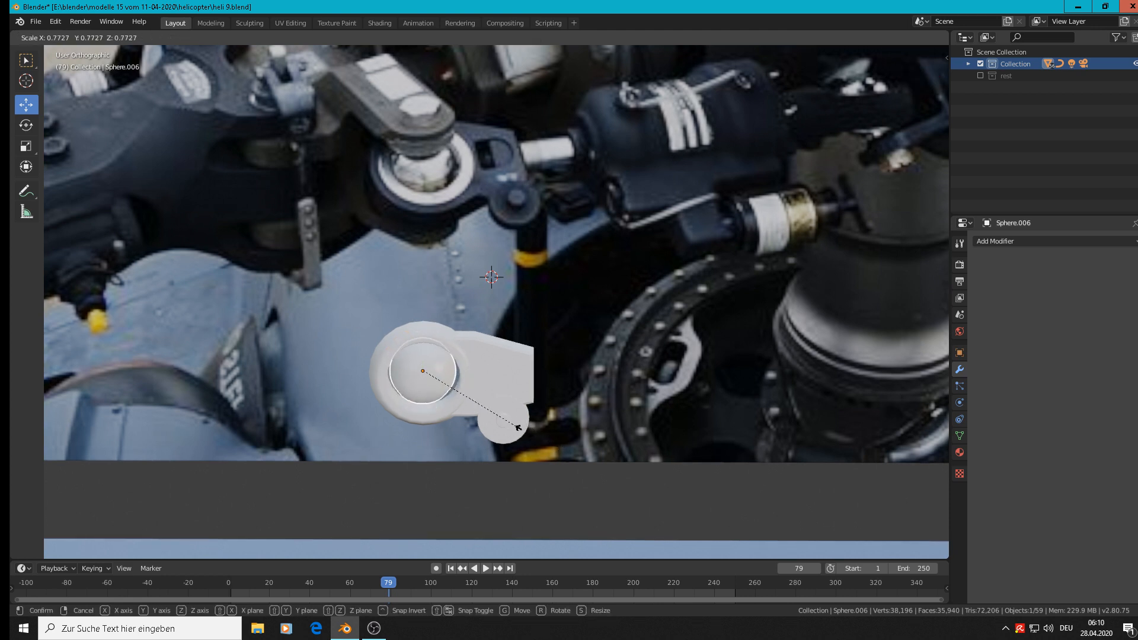
click(518, 427)
key(g)
key(z)
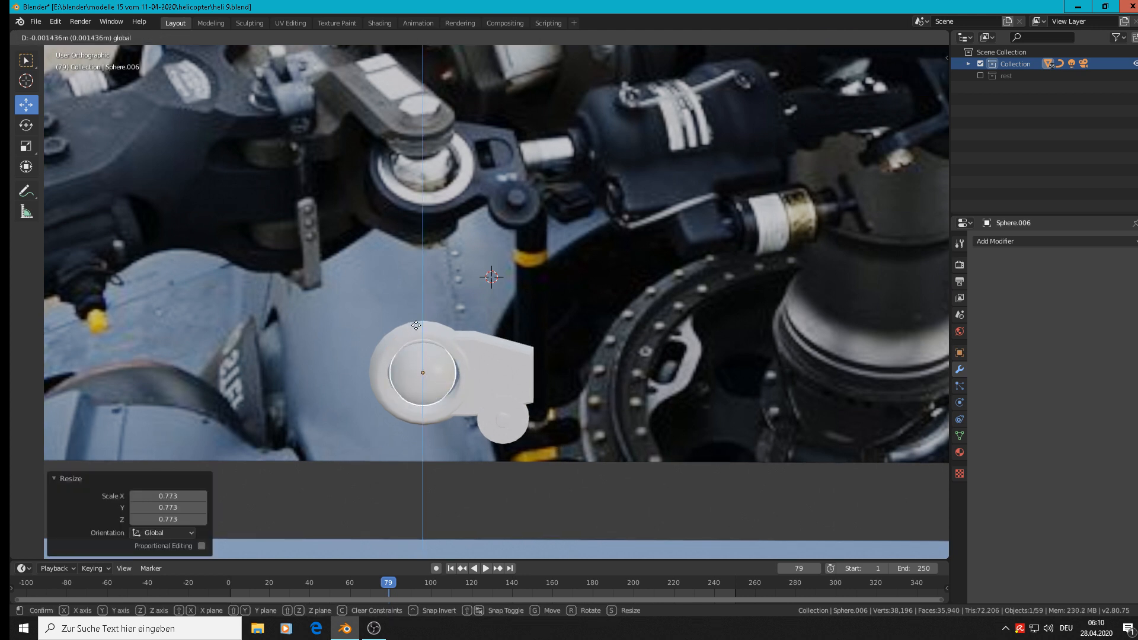
click(448, 350)
Scale the sphere uniformly by 1.102 to fit the ring's opening.
key(s)
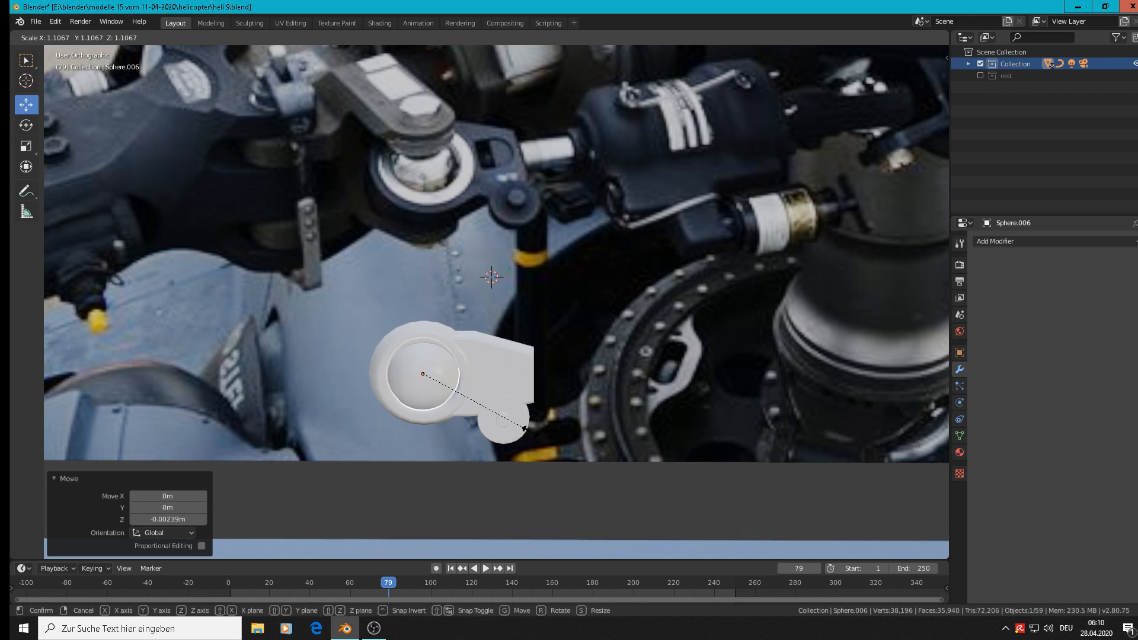
click(530, 434)
scroll(485, 377, up, 1)
Select the sphere, bracket, pin, disc and finally the ring, and join them into one object.
middle_drag(481, 374, 466, 350)
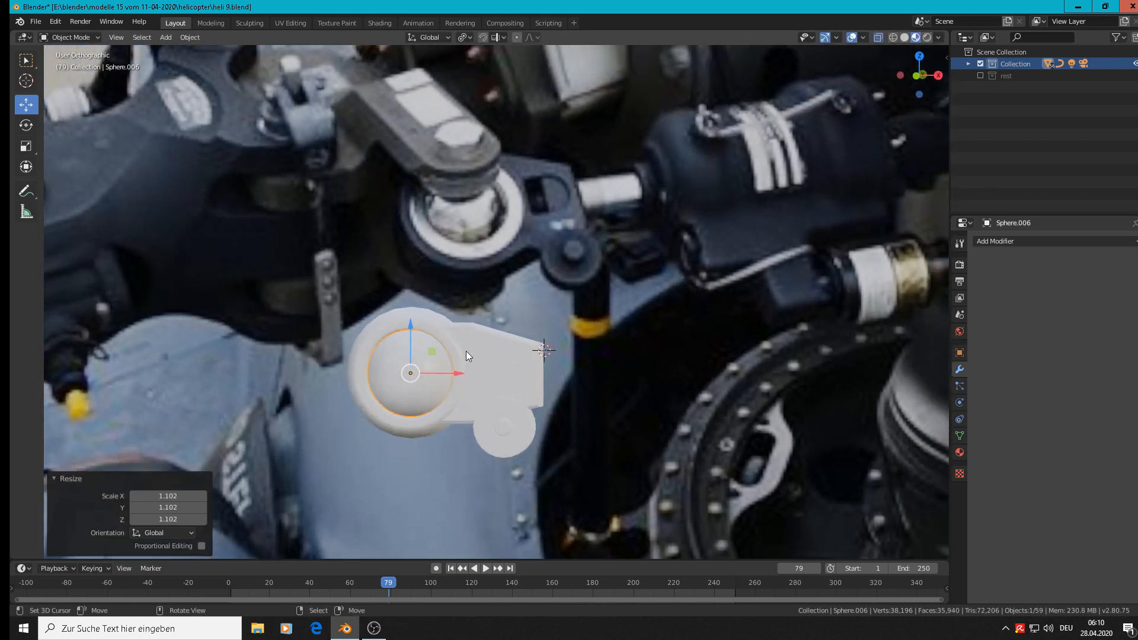
shift+right_click(467, 346)
shift+right_click(512, 431)
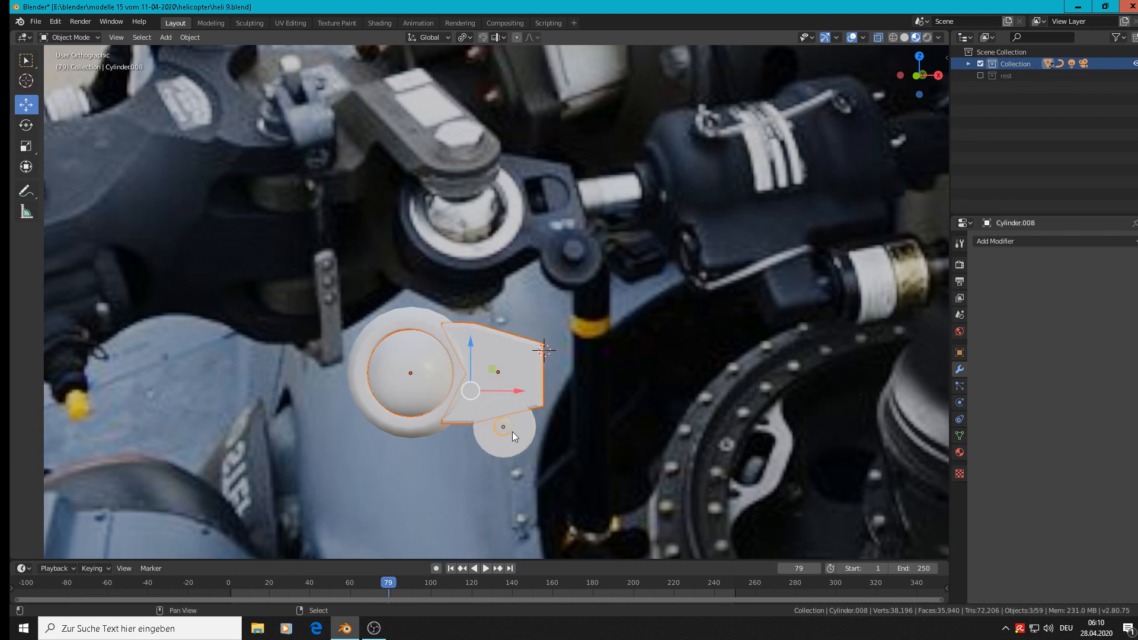
shift+right_click(519, 440)
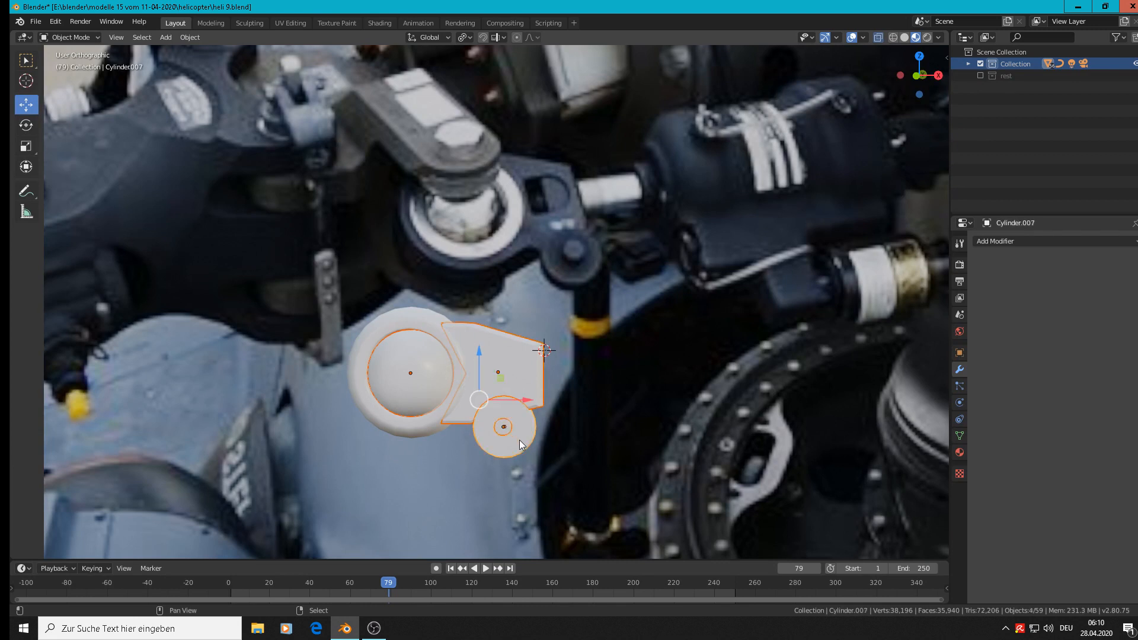
shift+right_click(409, 325)
click(185, 36)
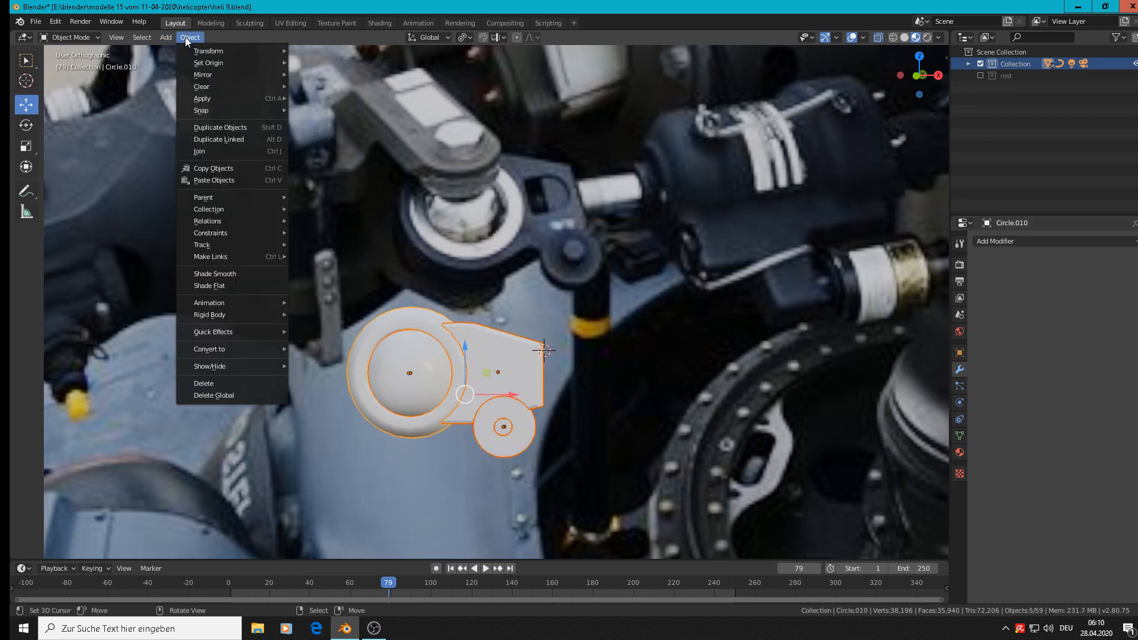
click(201, 148)
Move the joined bracket assembly off the reference photo to the other finished rotor parts, and save the file.
scroll(328, 249, down, 3)
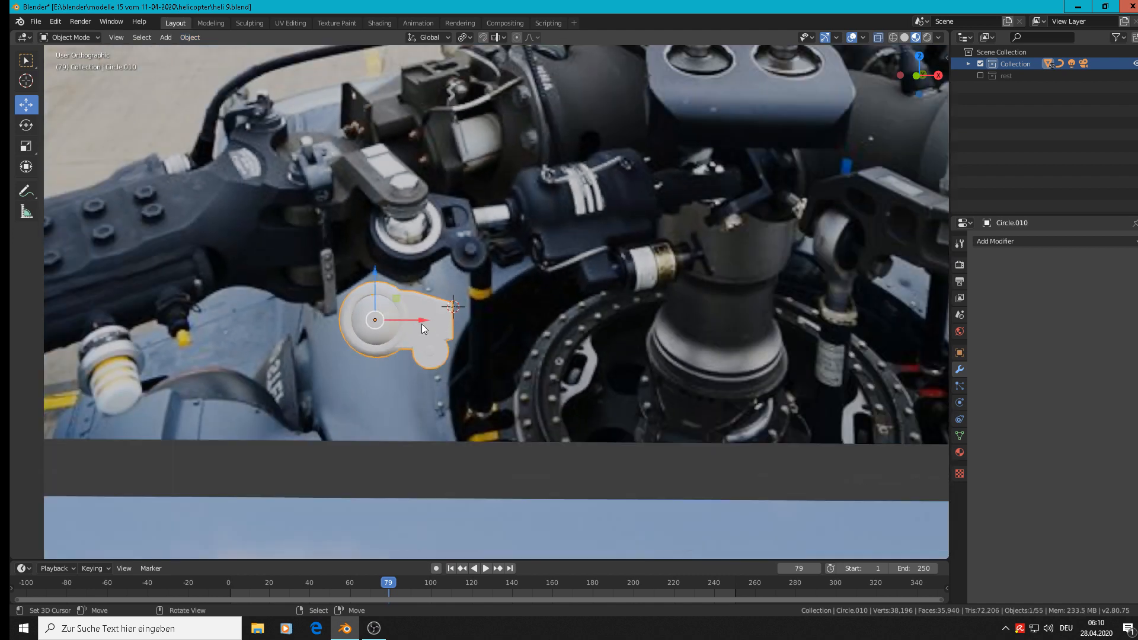
key(g)
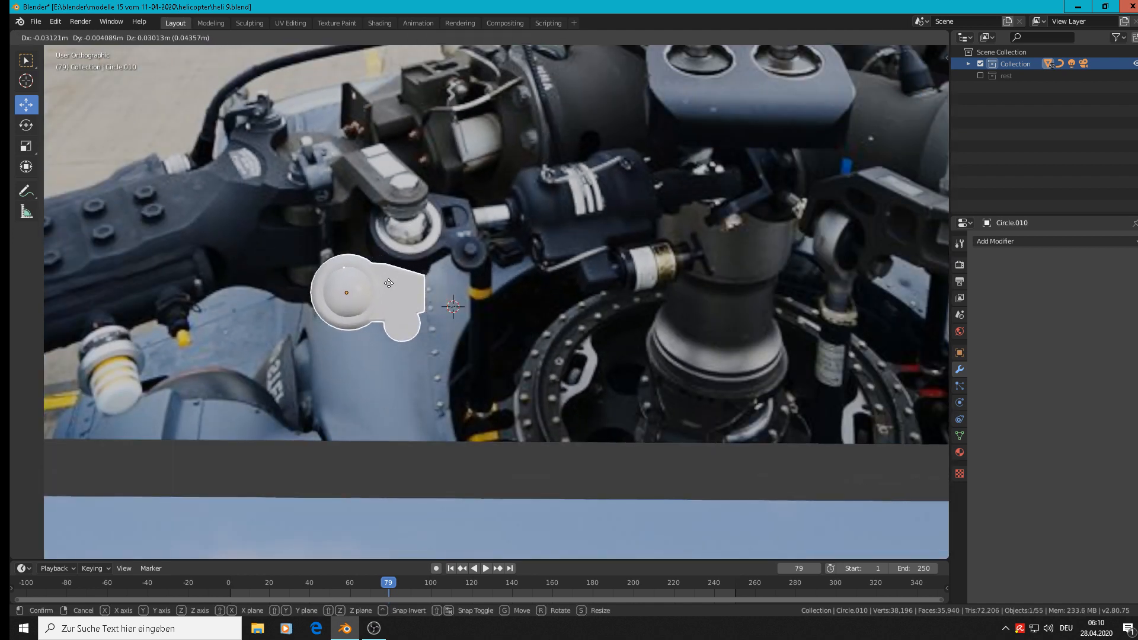
click(388, 284)
scroll(418, 311, down, 5)
shift+middle_drag(447, 311, 552, 294)
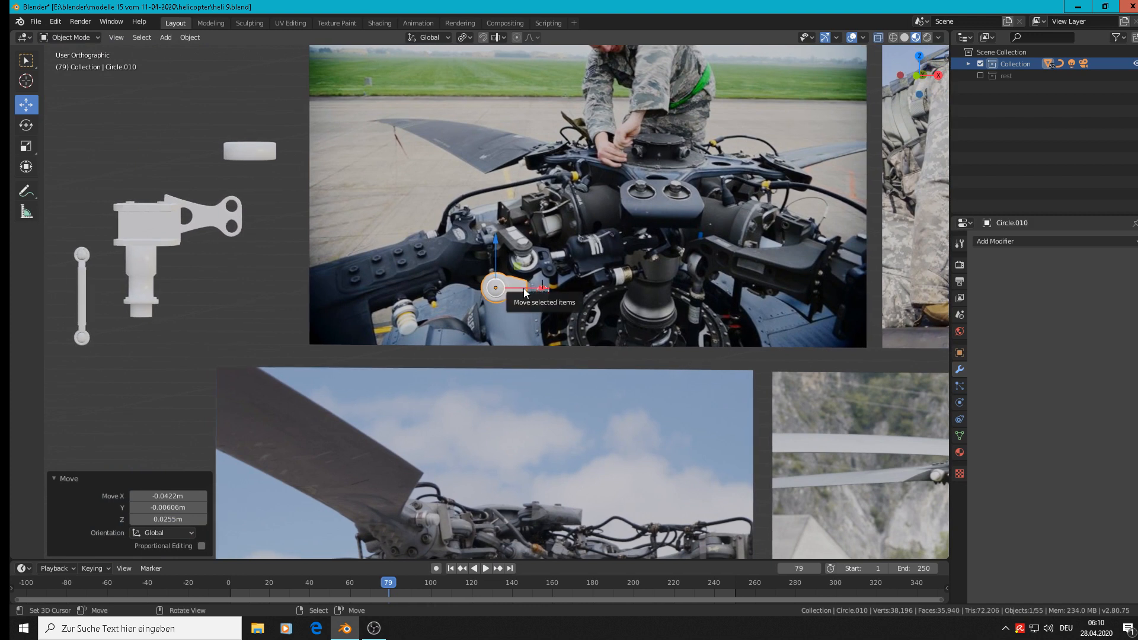
key(g)
click(208, 325)
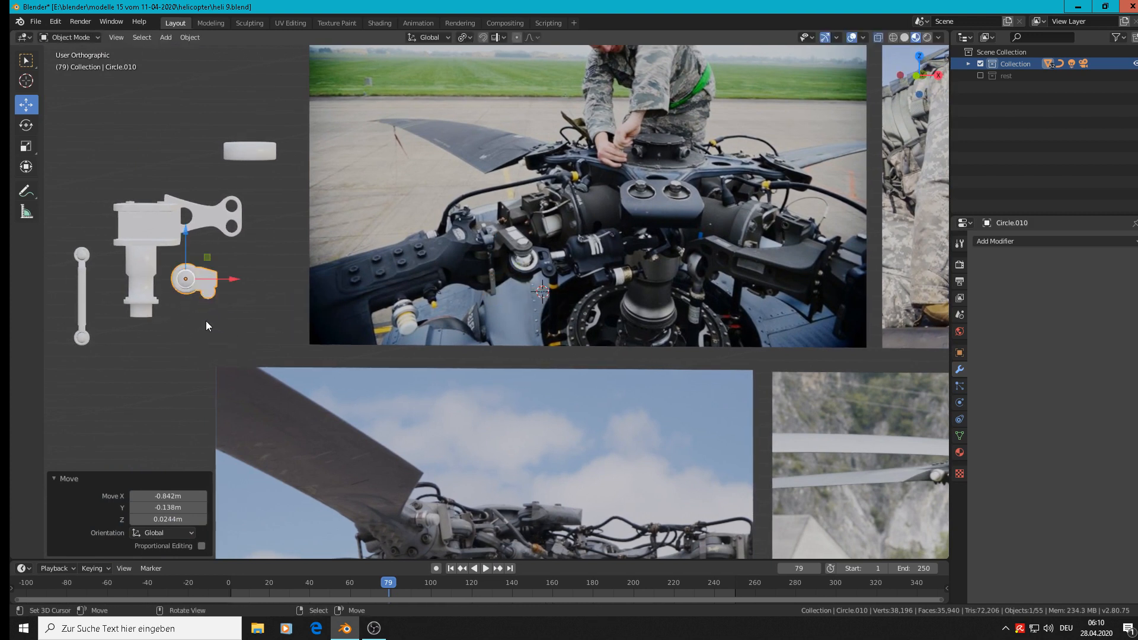
click(38, 21)
click(64, 102)
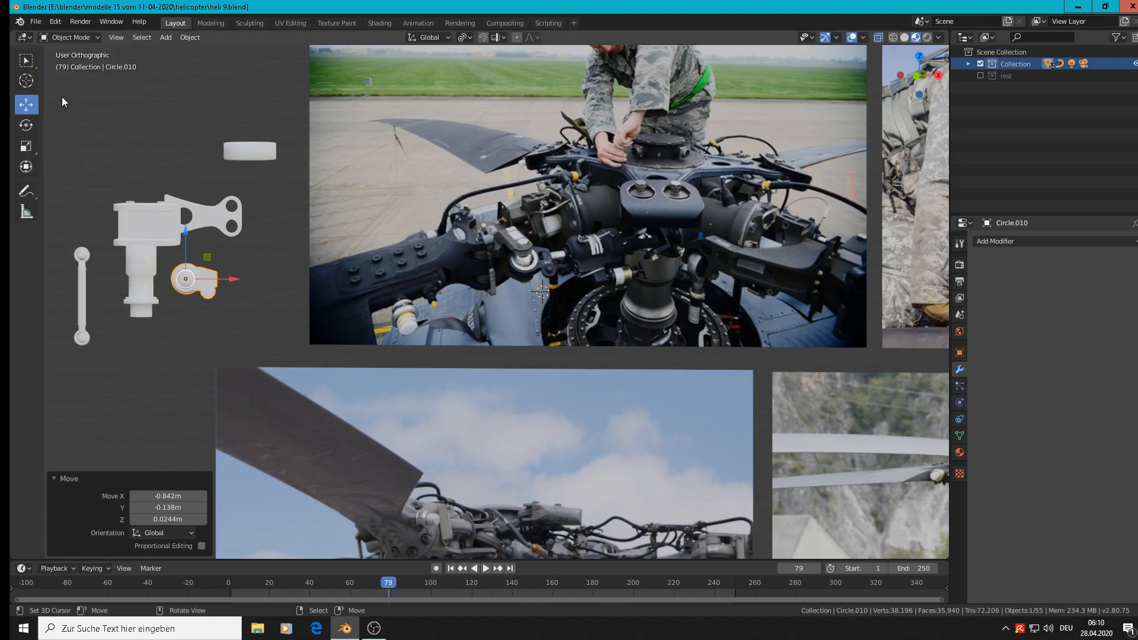
Add a 12-vertex cylinder over the rotor head photo, just below the black damper.
scroll(561, 231, up, 6)
shift+middle_drag(749, 316, 440, 276)
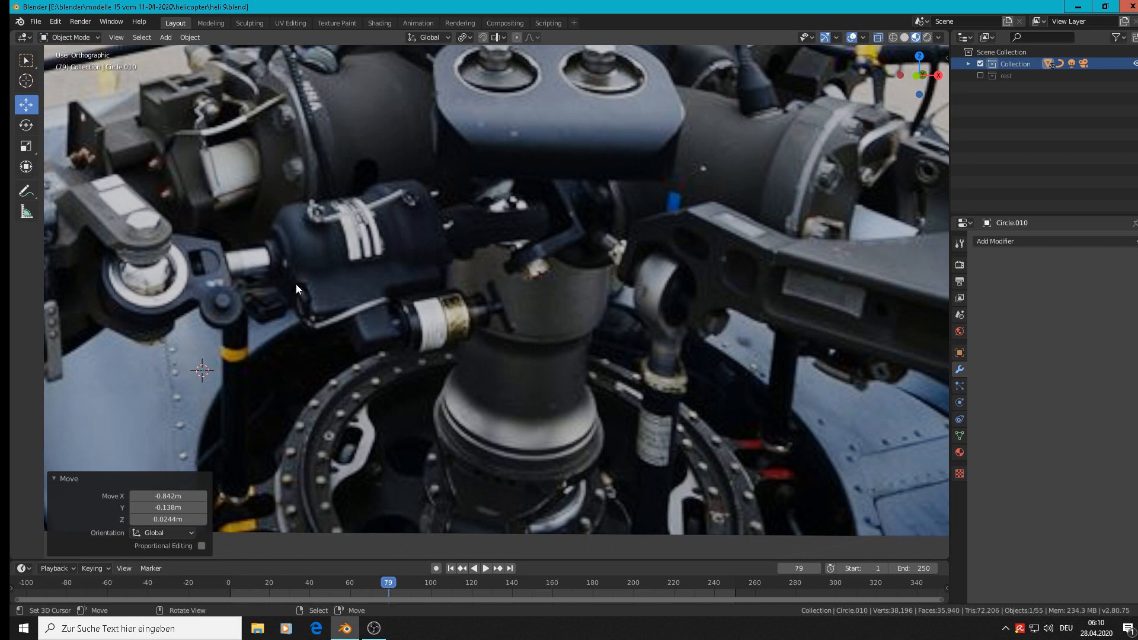
scroll(296, 287, down, 2)
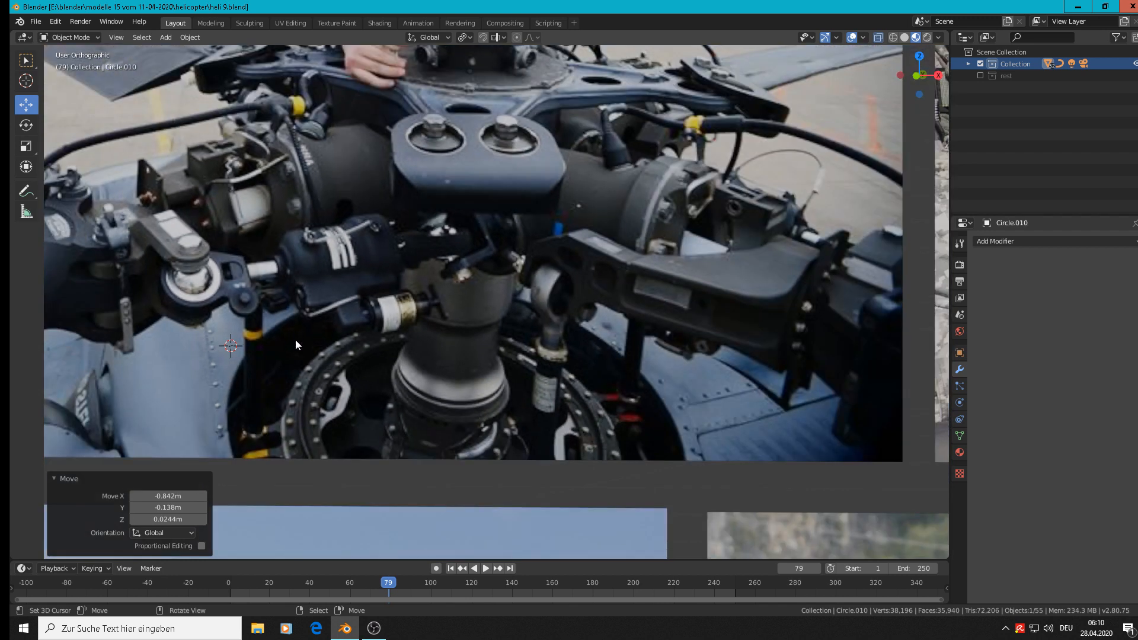
shift+right_click(269, 357)
click(188, 39)
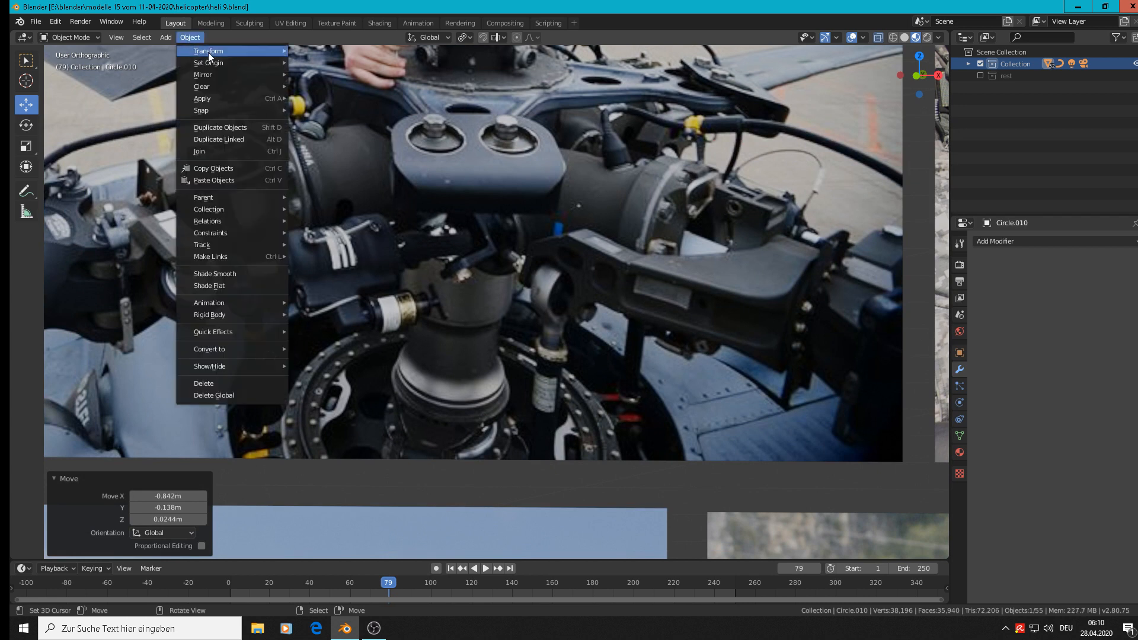
mouse_move(160, 37)
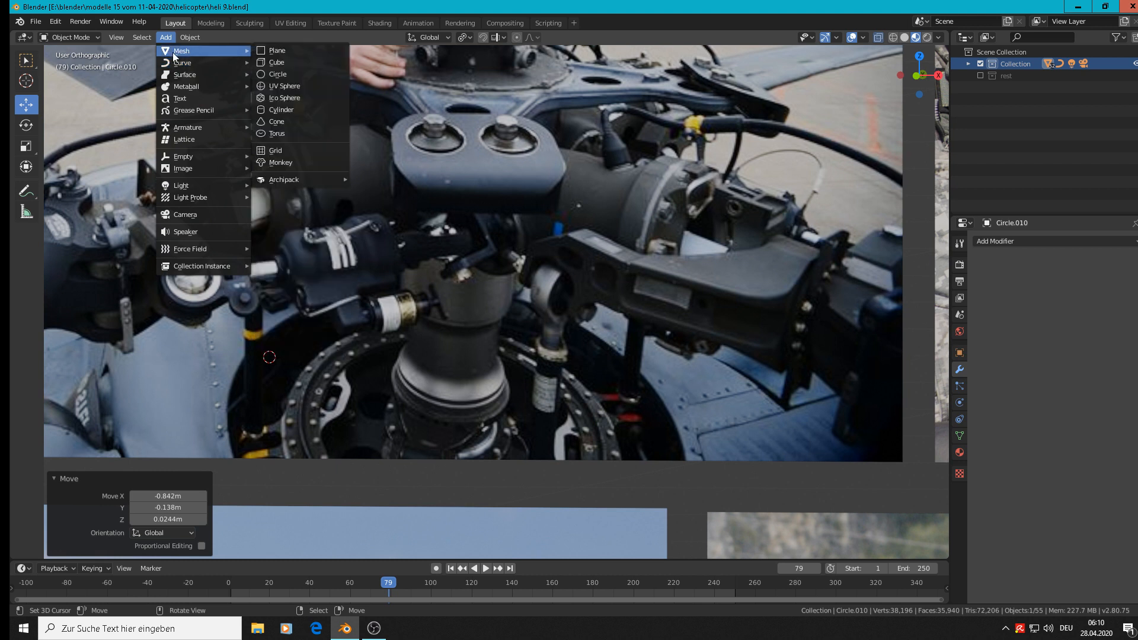
click(300, 111)
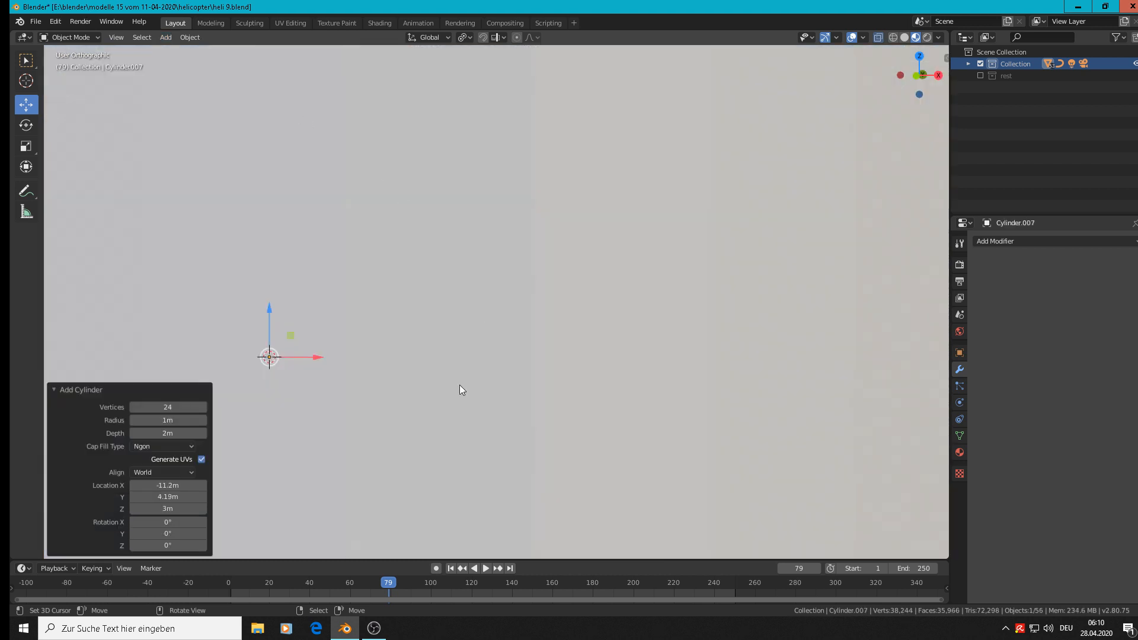
click(186, 410)
key(Return)
Scale the cylinder down uniformly by 0.036 and again by 0.348, and rotate it 90° about the Y axis.
key(s)
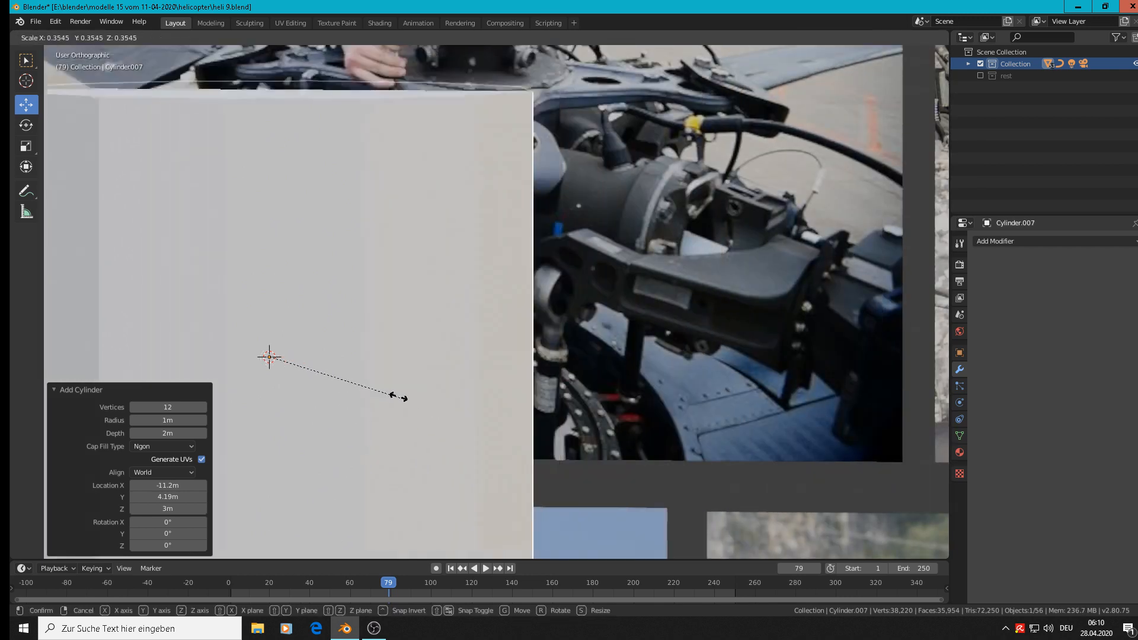
click(282, 351)
key(s)
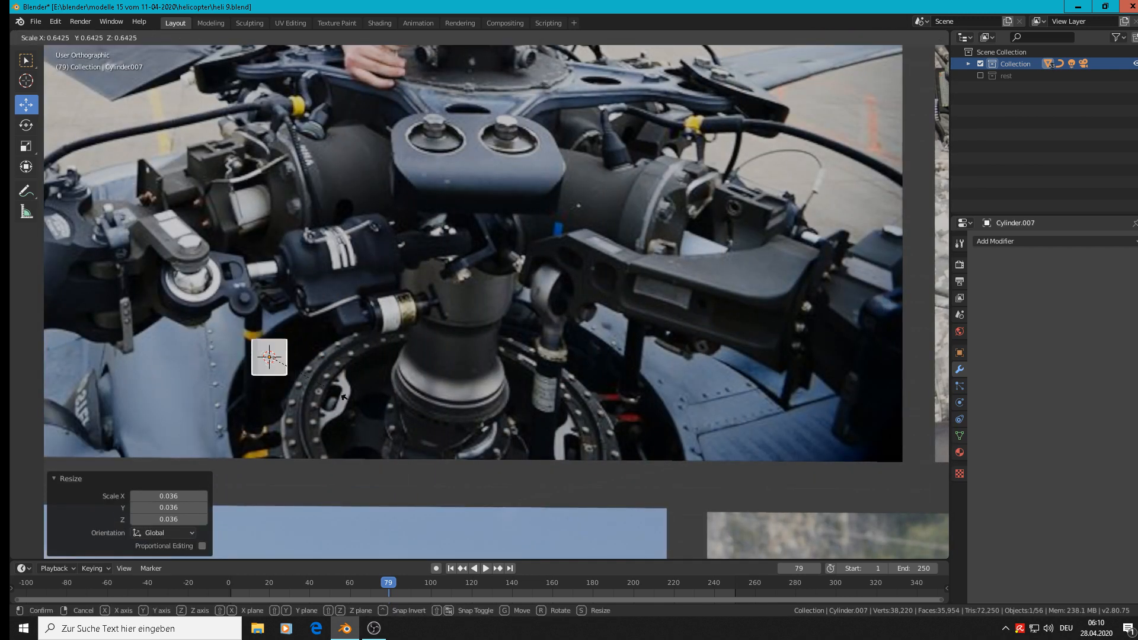
click(308, 389)
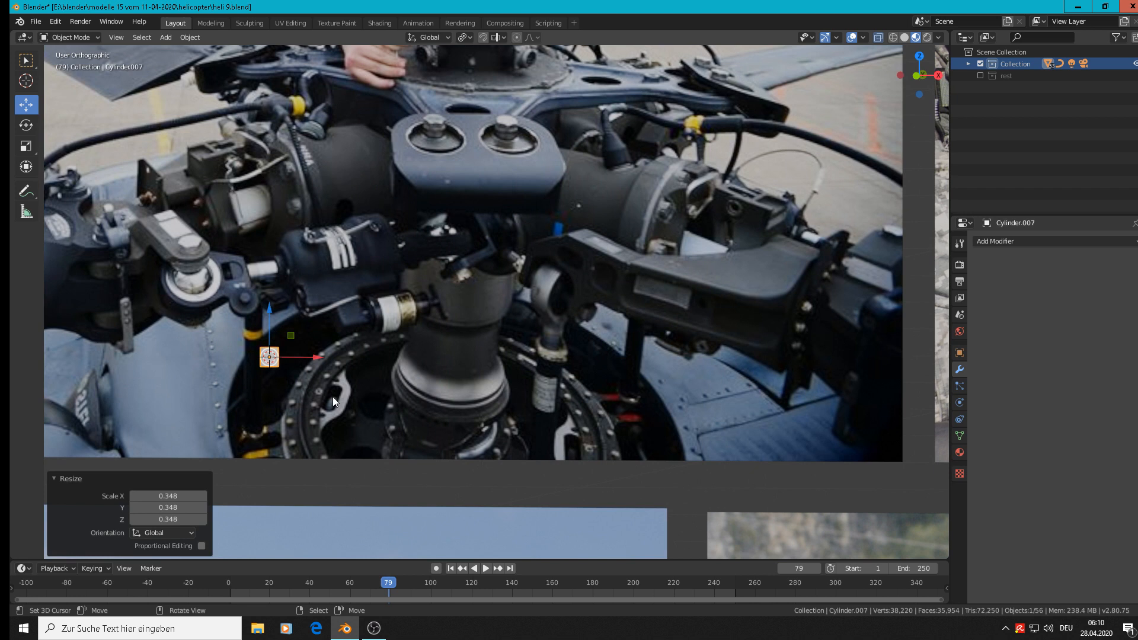
text(ry)
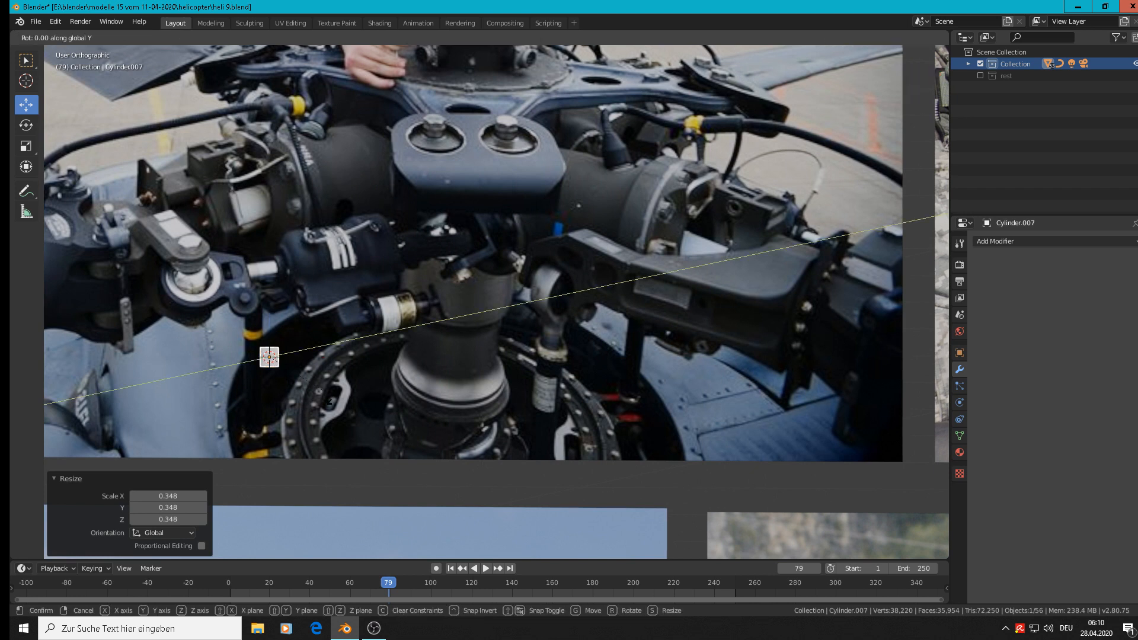
text(90)
key(Return)
Shape the cylinder into a short rod: scale it by 0.697, stretch it 2.401 along X and enlarge it uniformly by 1.178.
scroll(250, 368, up, 3)
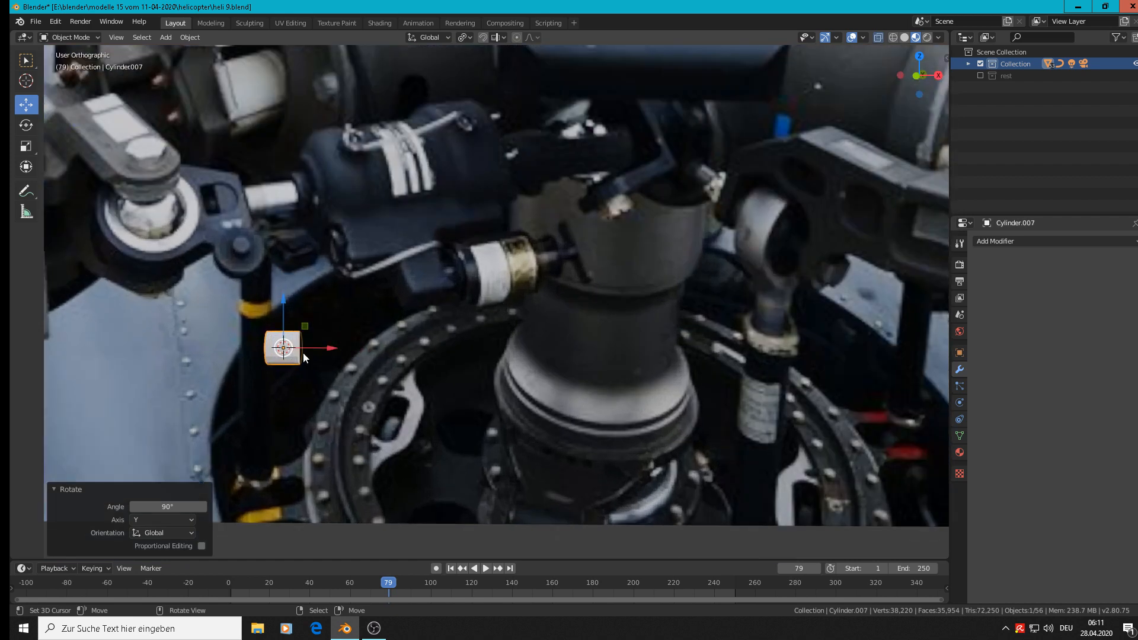
key(s)
key(Return)
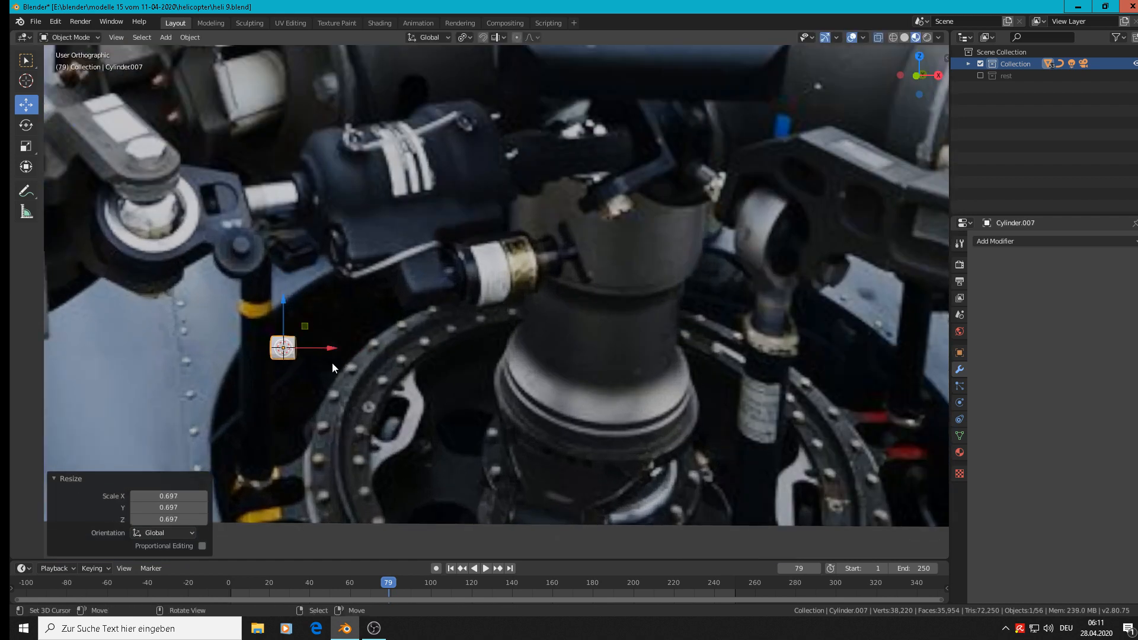
key(s)
key(x)
key(Return)
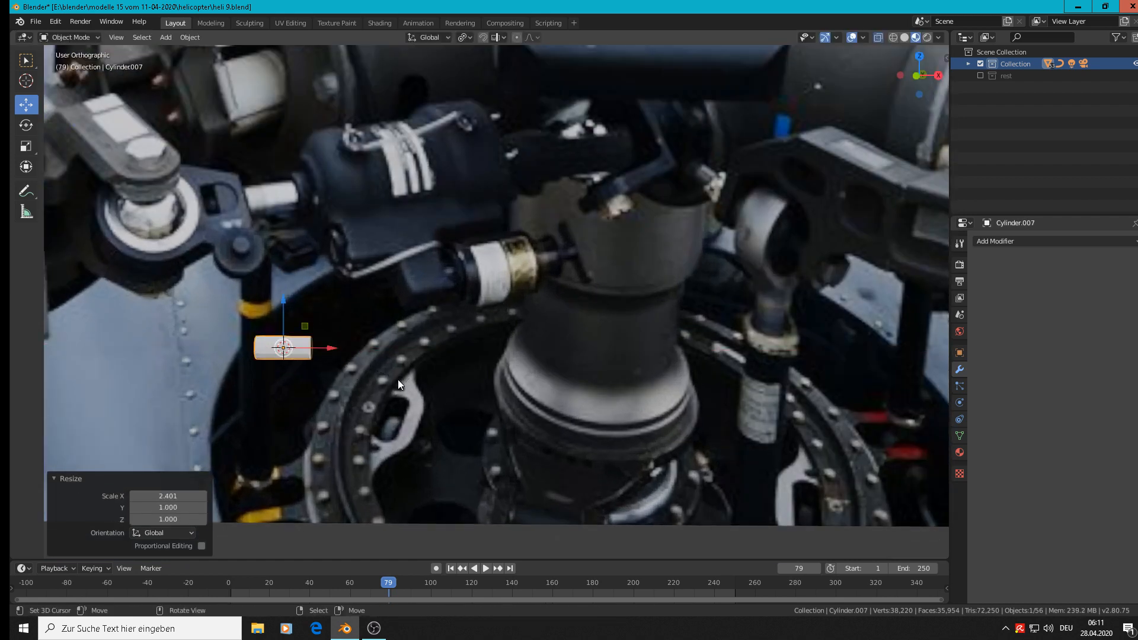
key(s)
key(Return)
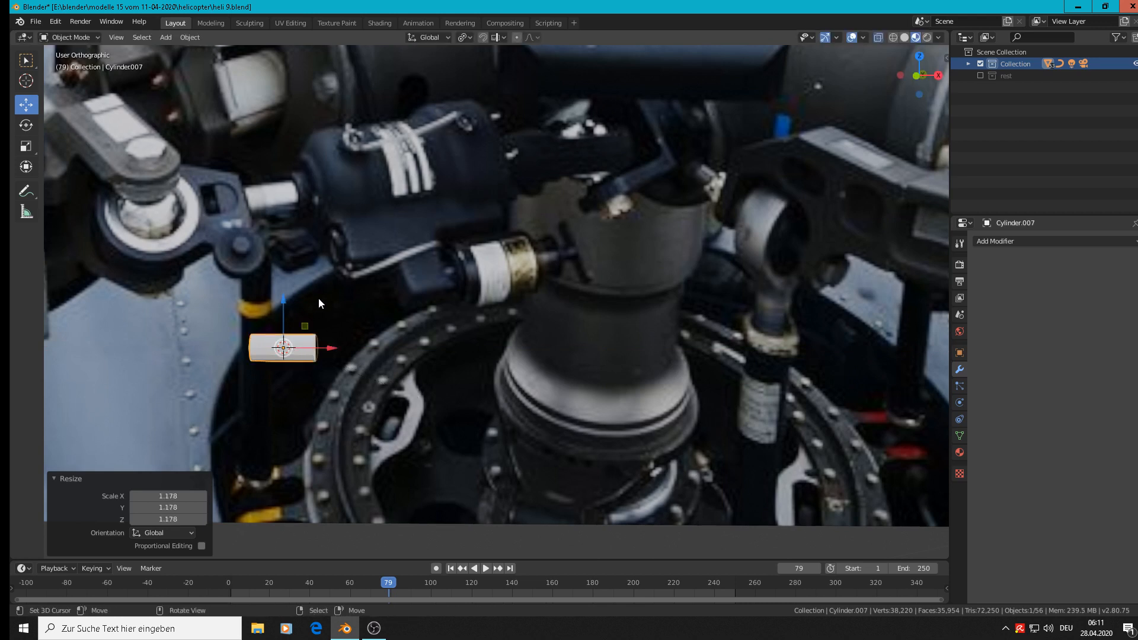
Extrude the rod's right end outward to about 1.2 times its size, and extrude that rim 0.00739 m along X.
key(Tab)
ctrl+drag(327, 329, 330, 365)
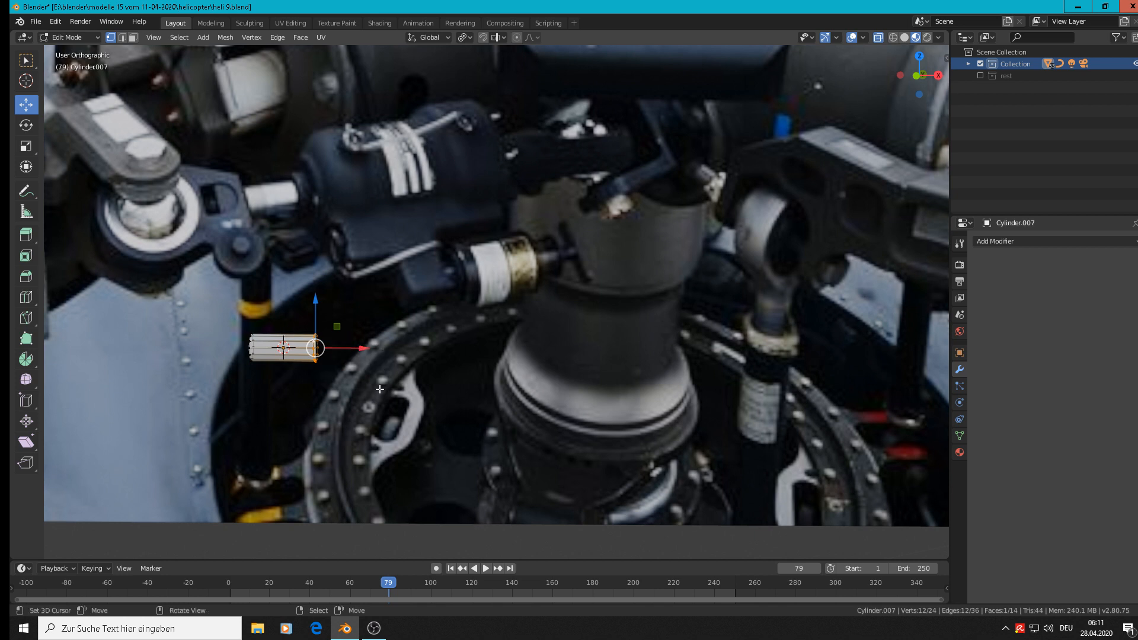
key(e)
key(s)
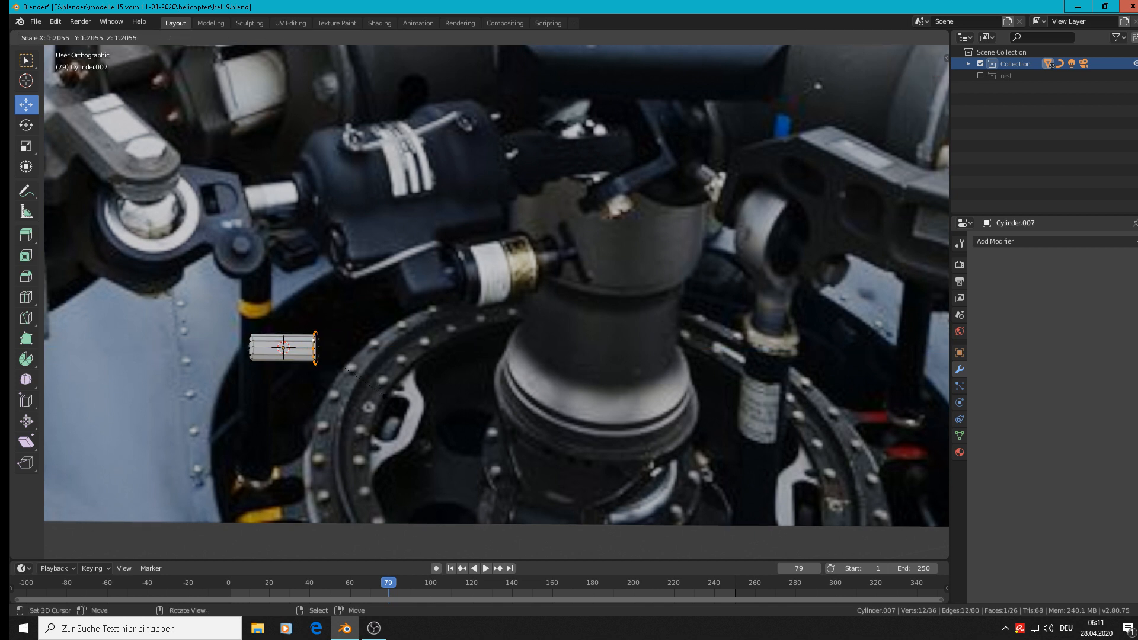
click(386, 396)
key(e)
right_click(382, 392)
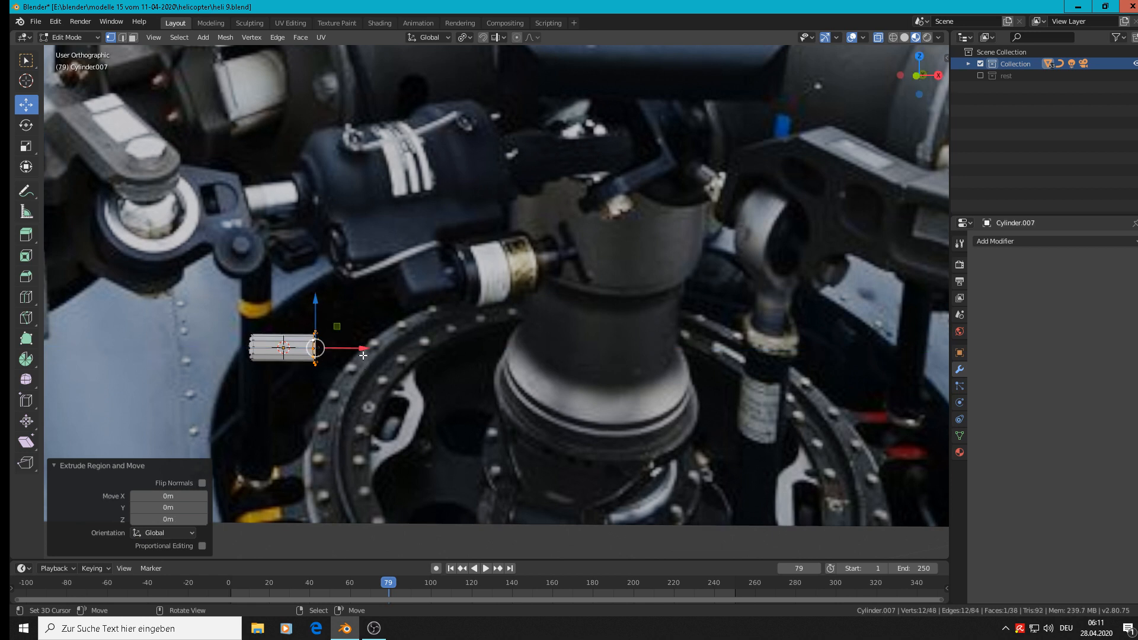
drag(363, 354, 371, 354)
Add a second, larger step by enlarging the end about 1.54 times and extruding it 0.00647 m along X.
key(s)
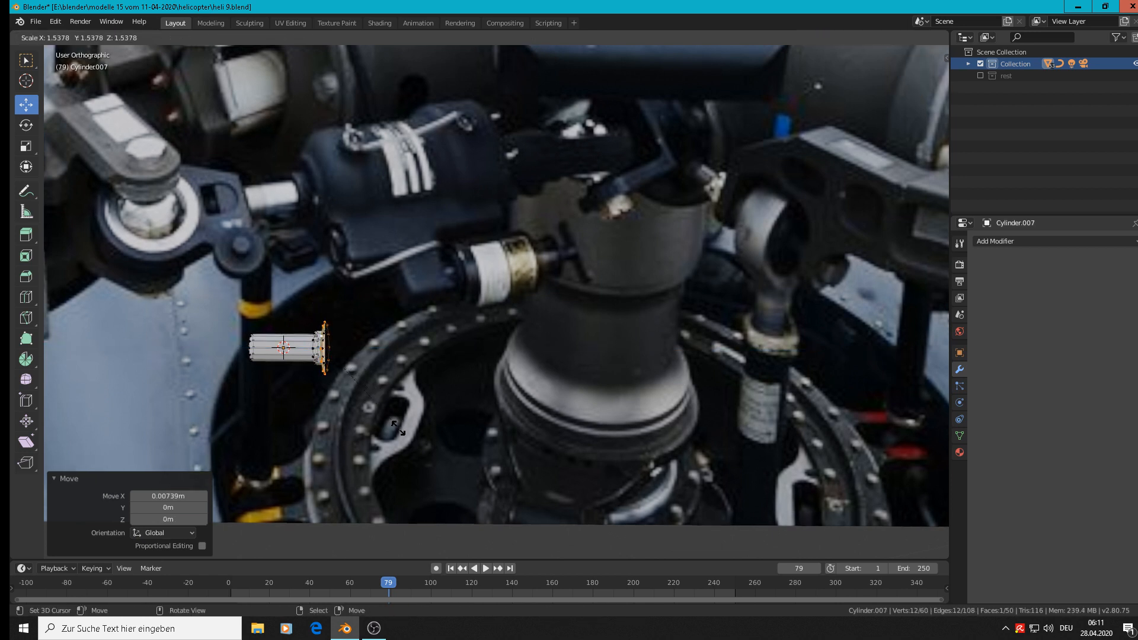
click(398, 428)
key(e)
right_click(371, 351)
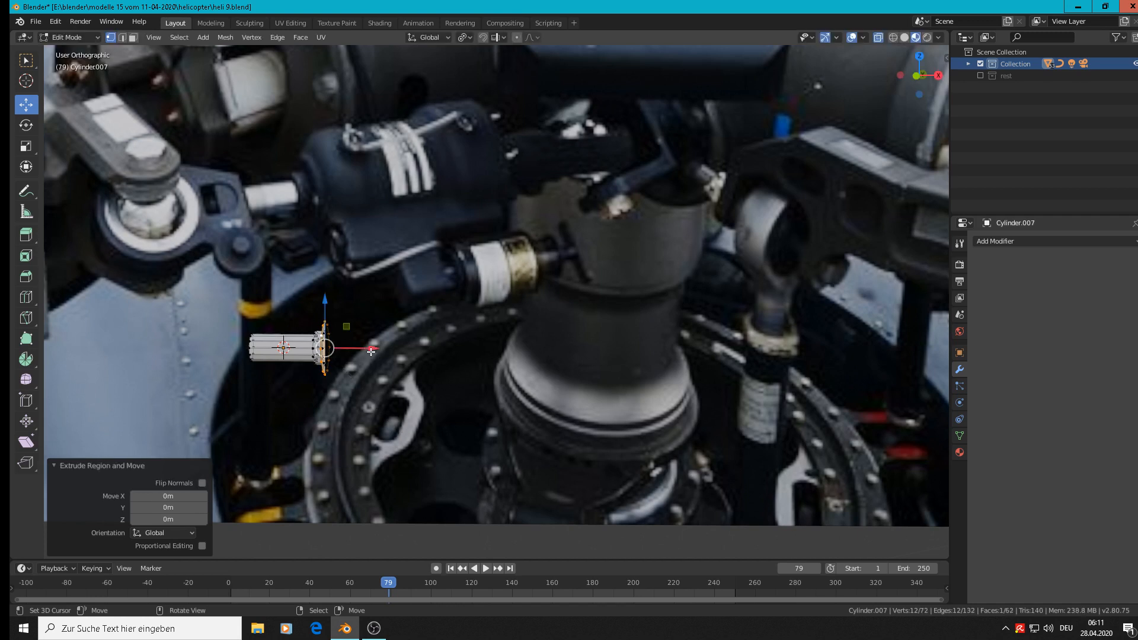
drag(371, 351, 380, 351)
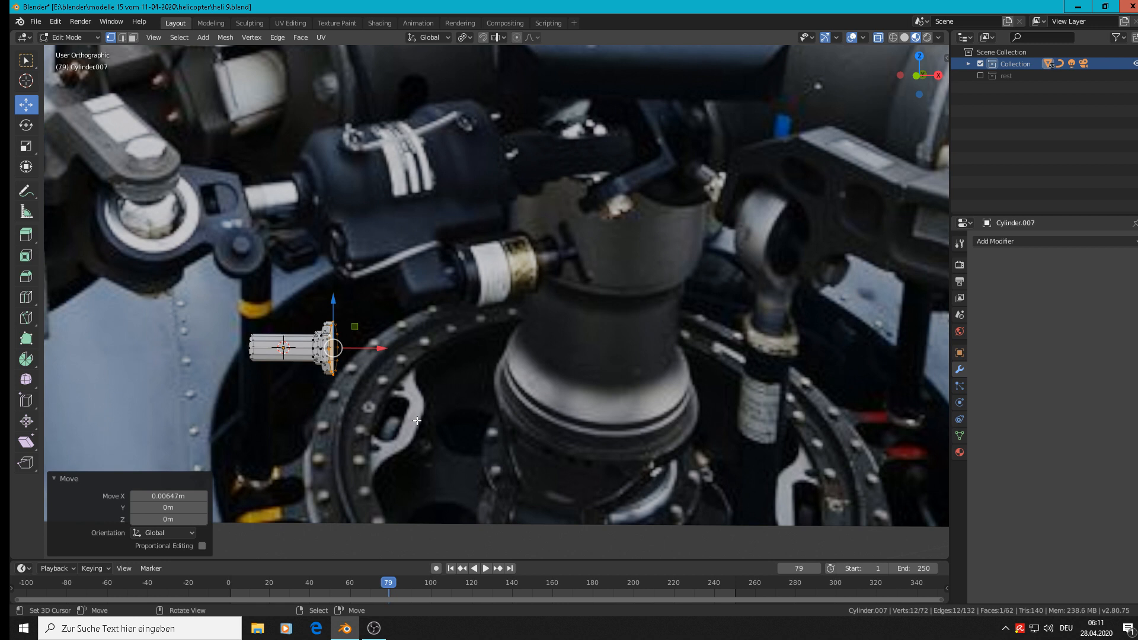
Extrude the end in place and scale the new rim outward by 1.595.
key(e)
key(s)
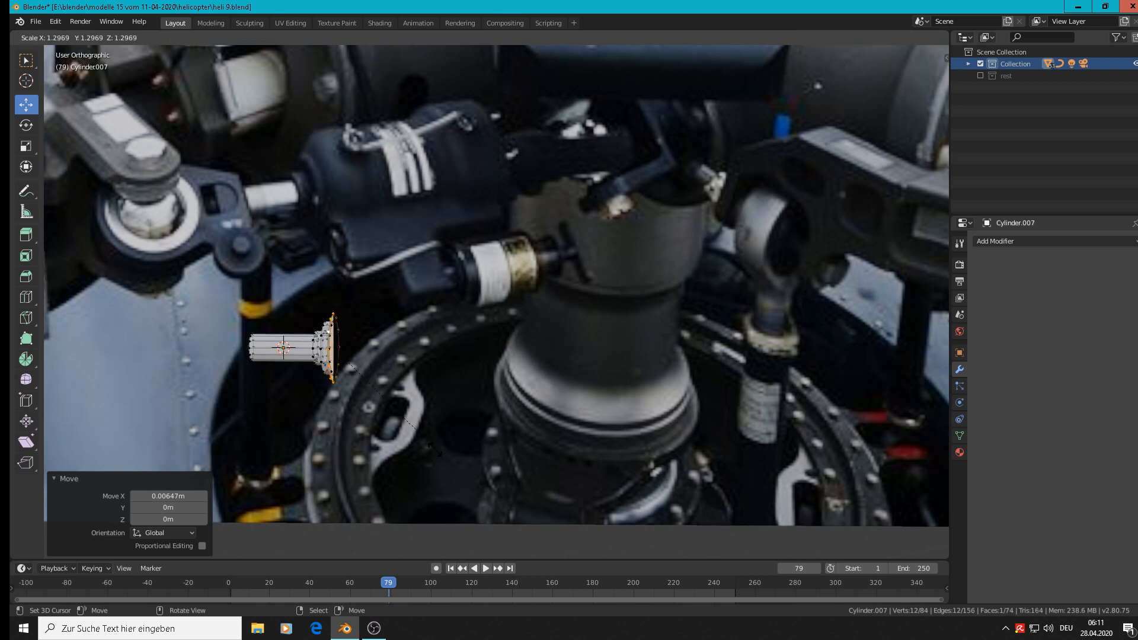
click(441, 485)
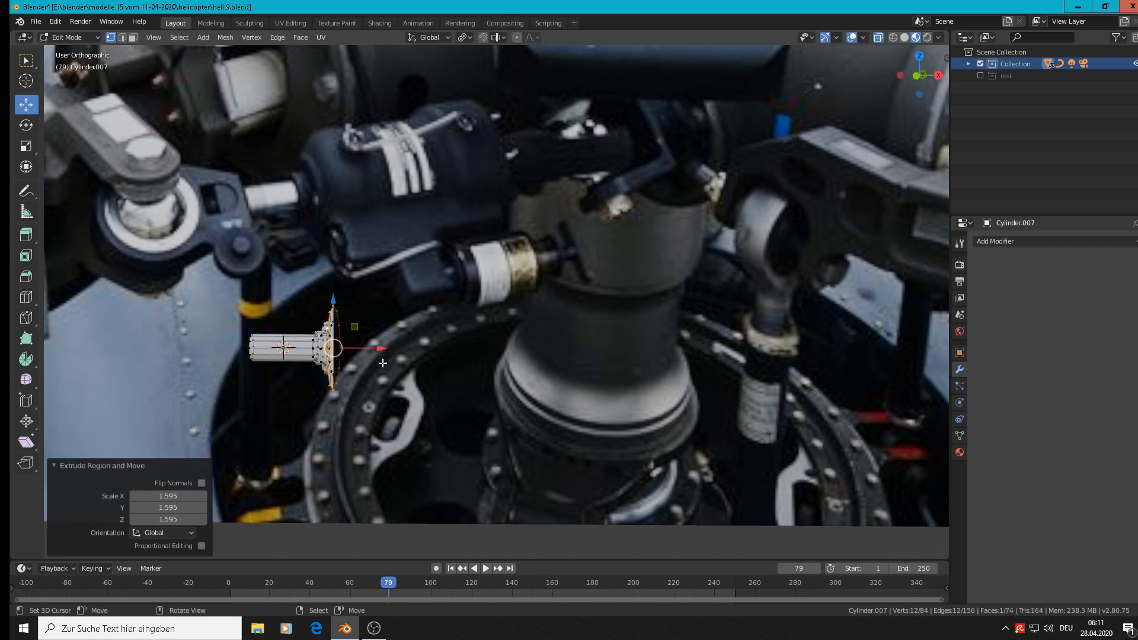
key(g)
click(407, 358)
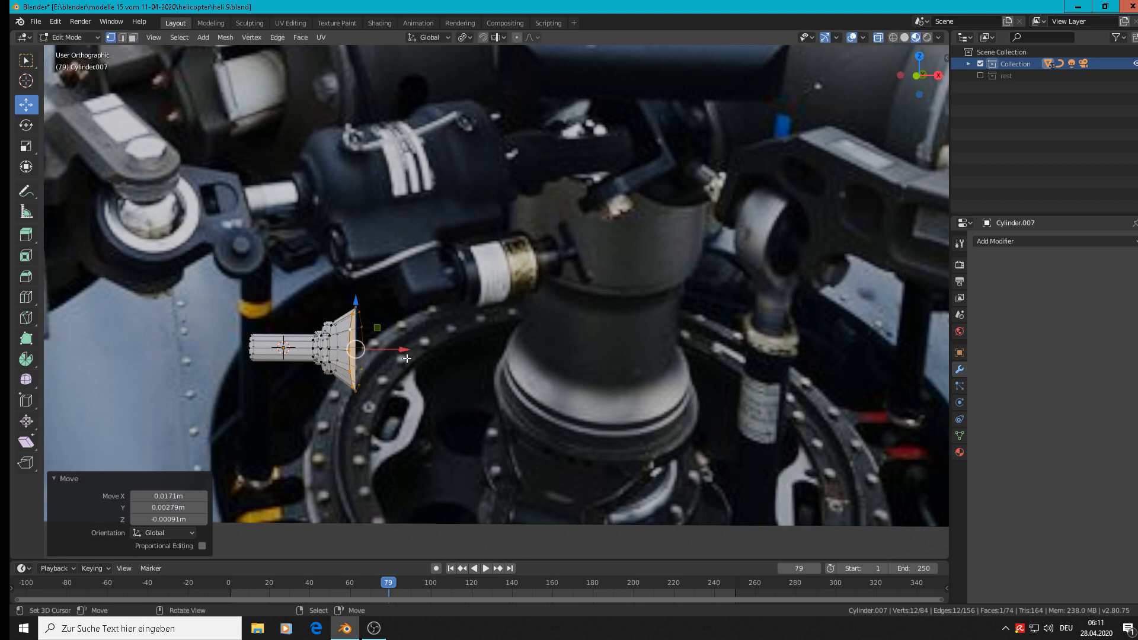
key(ctrl+t)
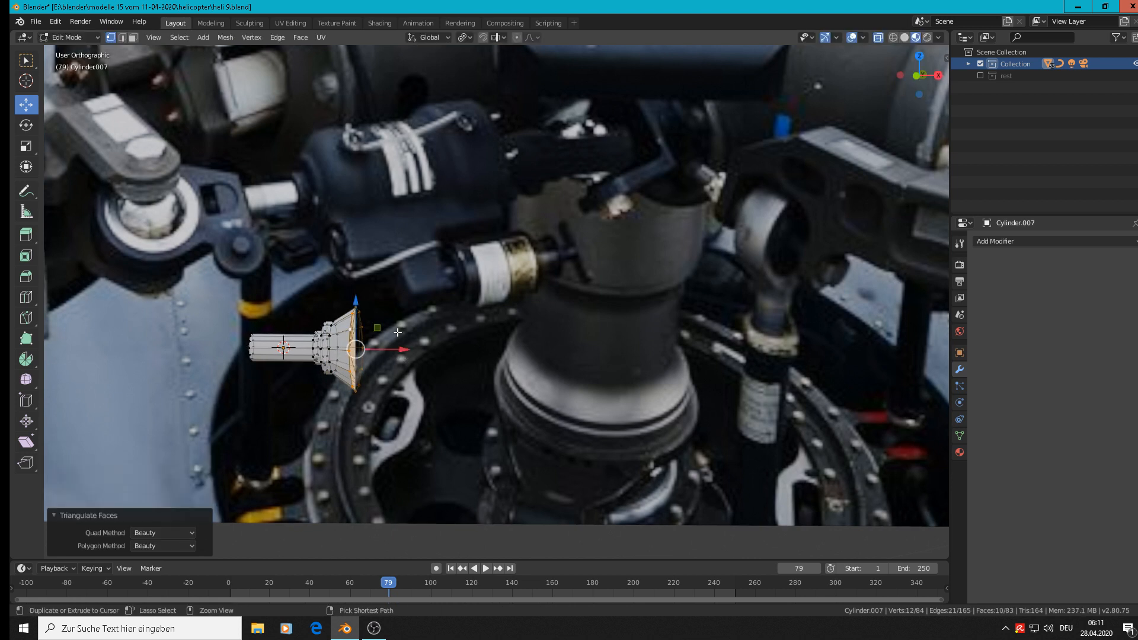
key(ctrl+z)
key(ctrl+z)
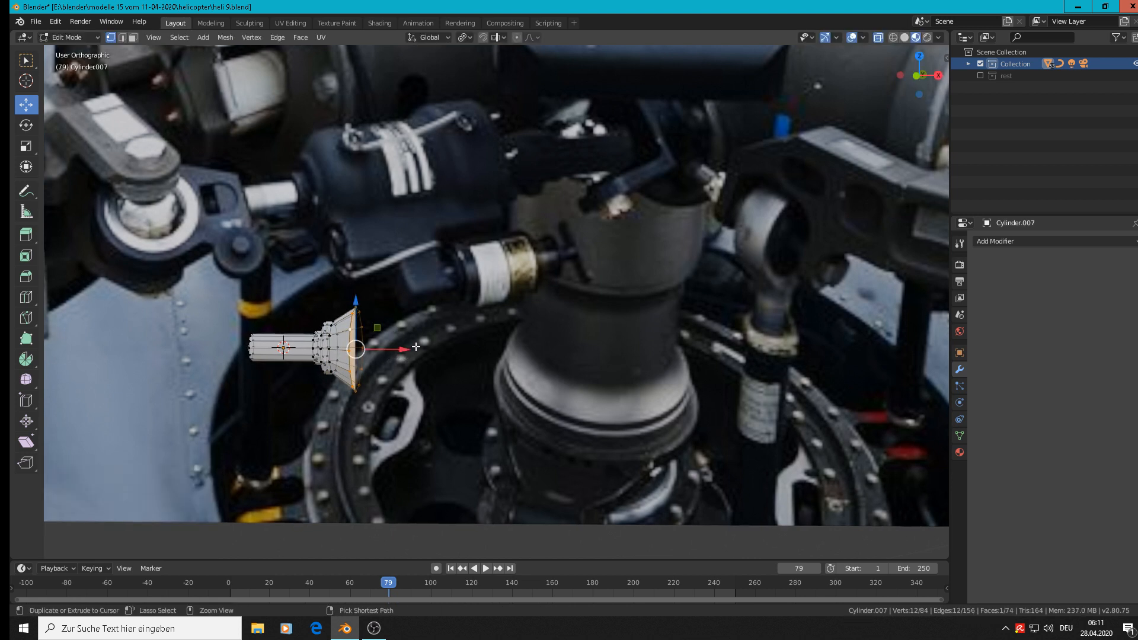
key(ctrl+z)
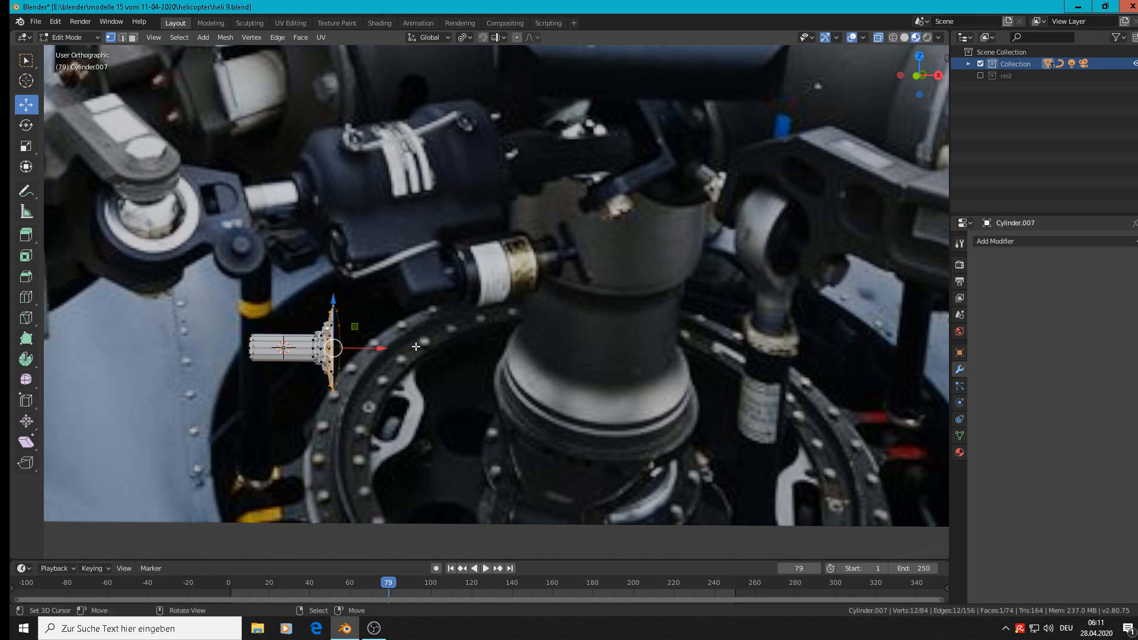
Pull the enlarged rim along X to form a cone, and extrude it 0.0933 m along X as the damper body.
mouse_move(388, 353)
mouse_down()
mouse_move(426, 357)
mouse_move(407, 356)
mouse_up()
key(e)
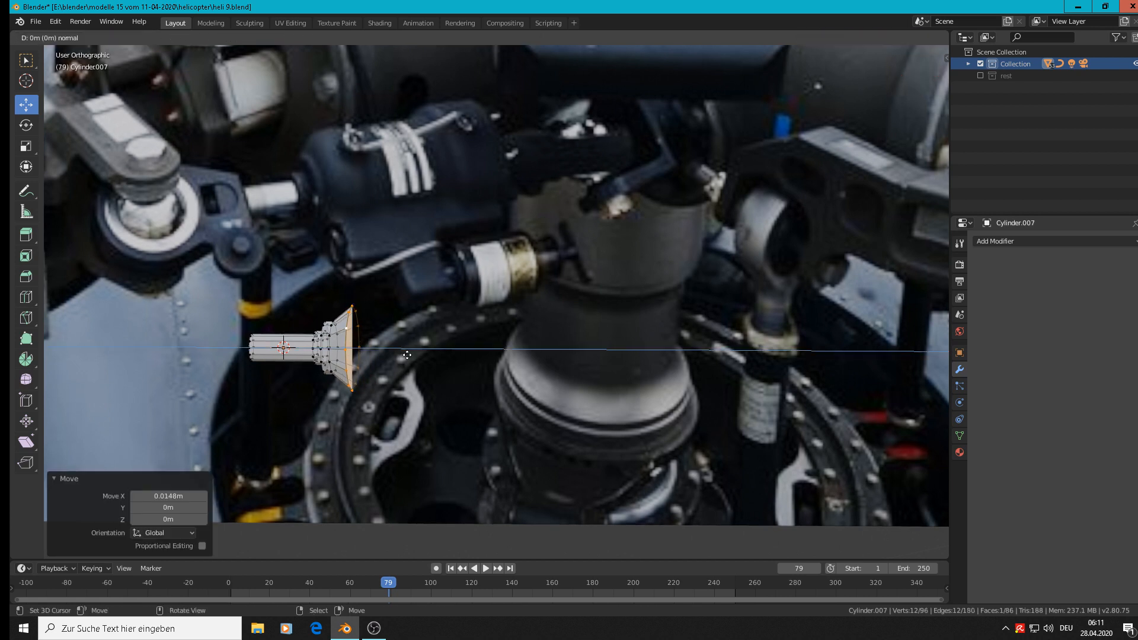
click(520, 377)
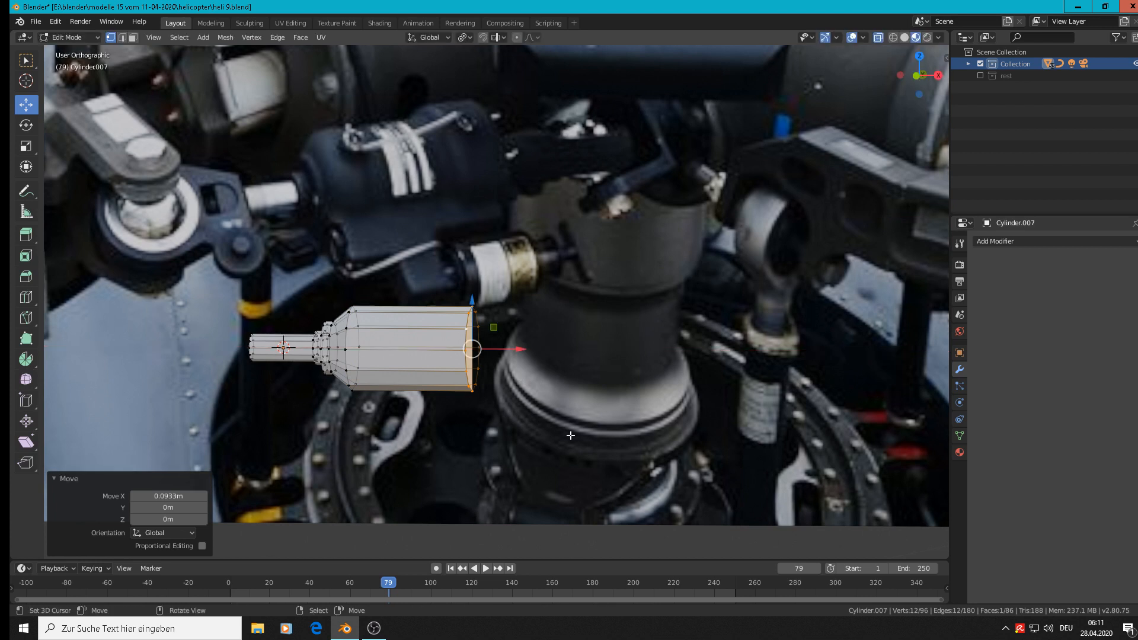
Flare the body's end by 1.419 over about 0.021 m along X, and extrude it 0.0347 m along X as a collar.
key(e)
key(s)
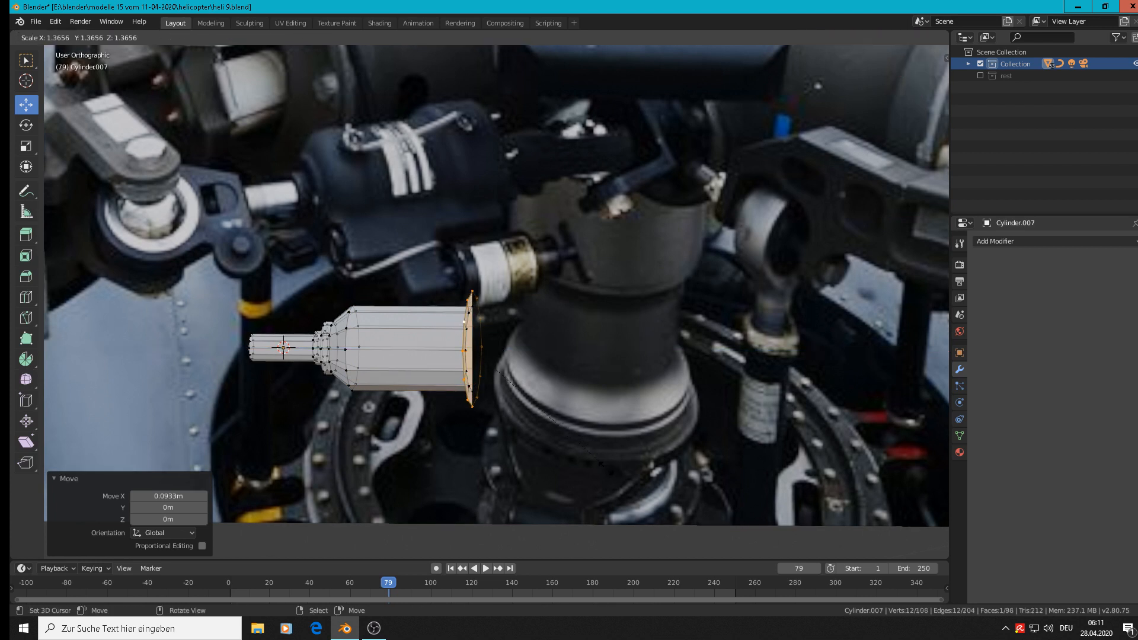
click(552, 411)
key(g)
key(x)
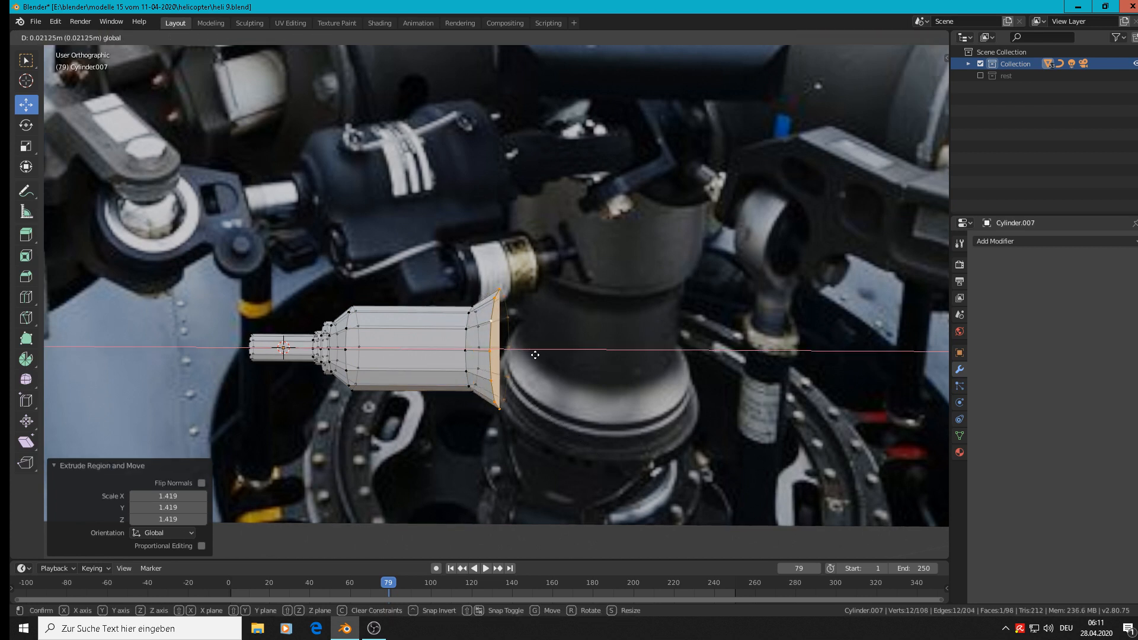
click(536, 355)
key(e)
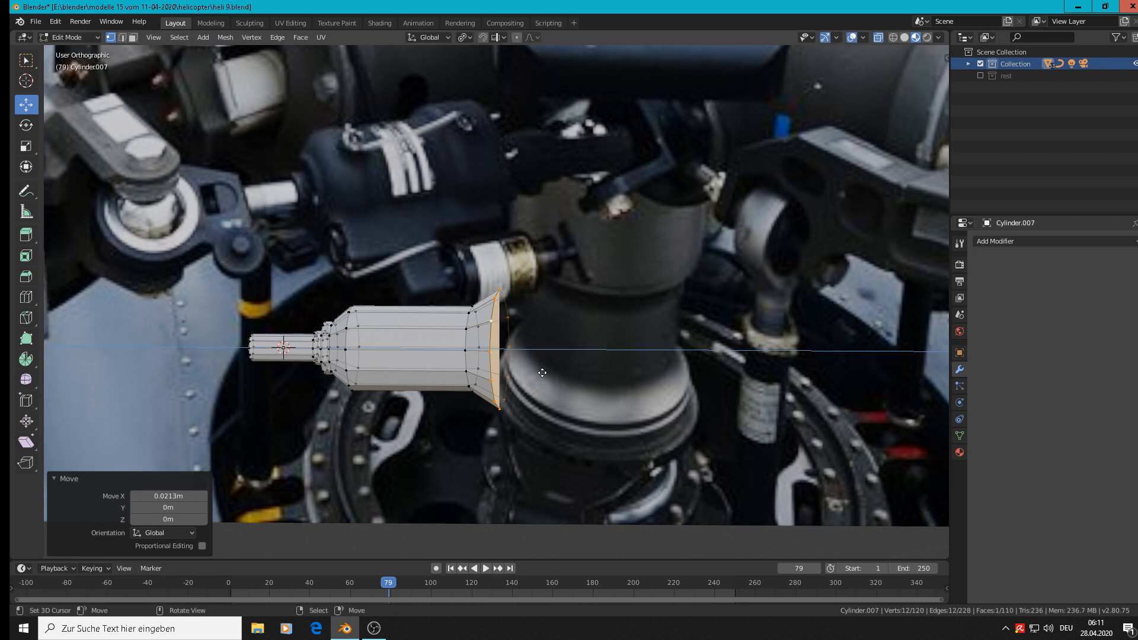
click(589, 365)
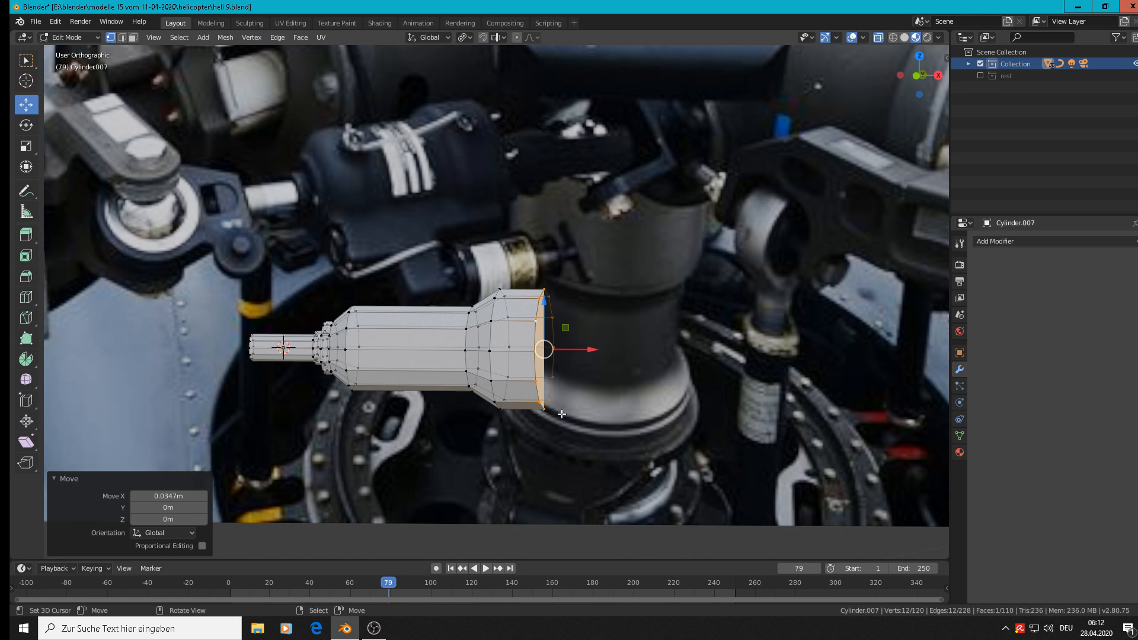
Select the collar's face loop, scale it down slightly and clear the selection.
alt+shift+click(496, 314)
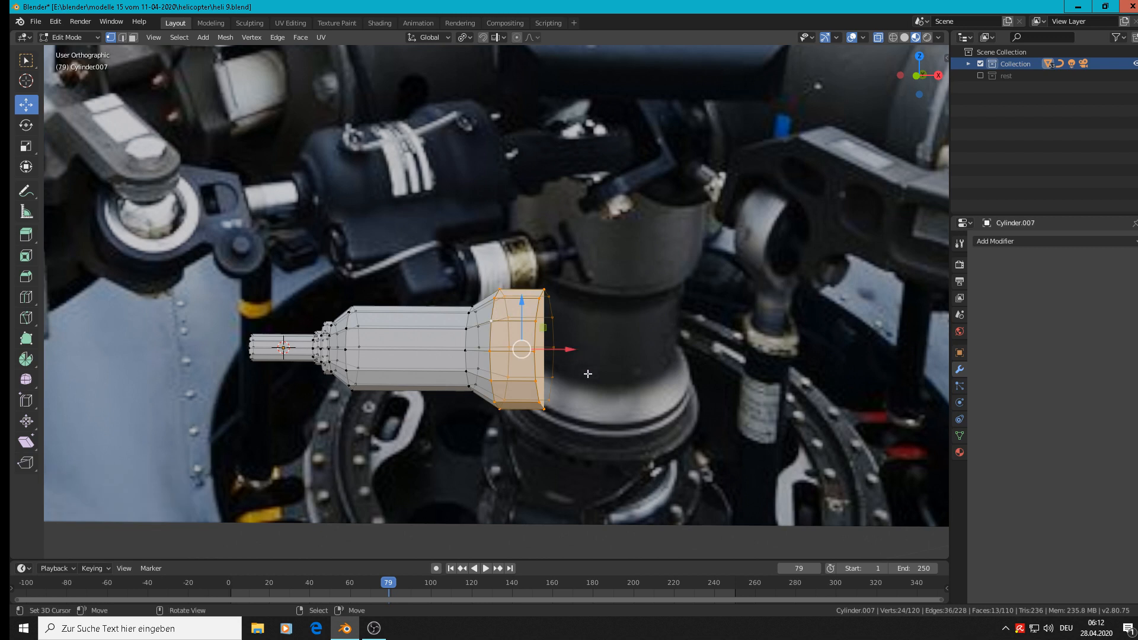
key(s)
click(601, 392)
key(alt+a)
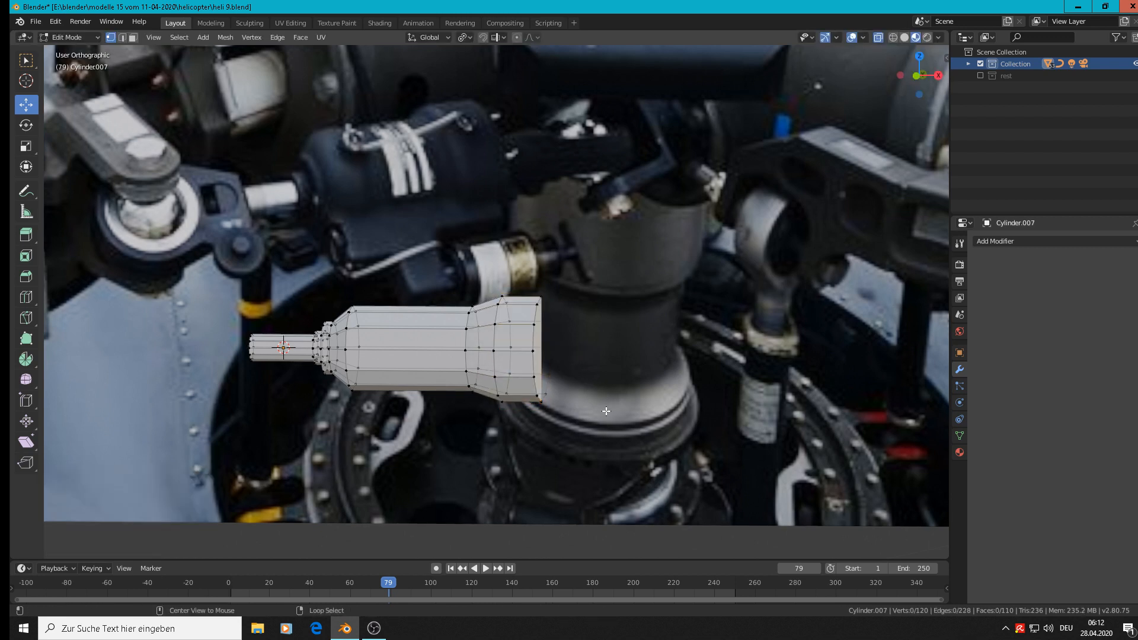
Circle-select the vertices of the damper's main body and flared collar, and scale them up by 1.131.
key(c)
mouse_move(637, 440)
mouse_down()
mouse_move(498, 382)
mouse_move(554, 363)
mouse_up()
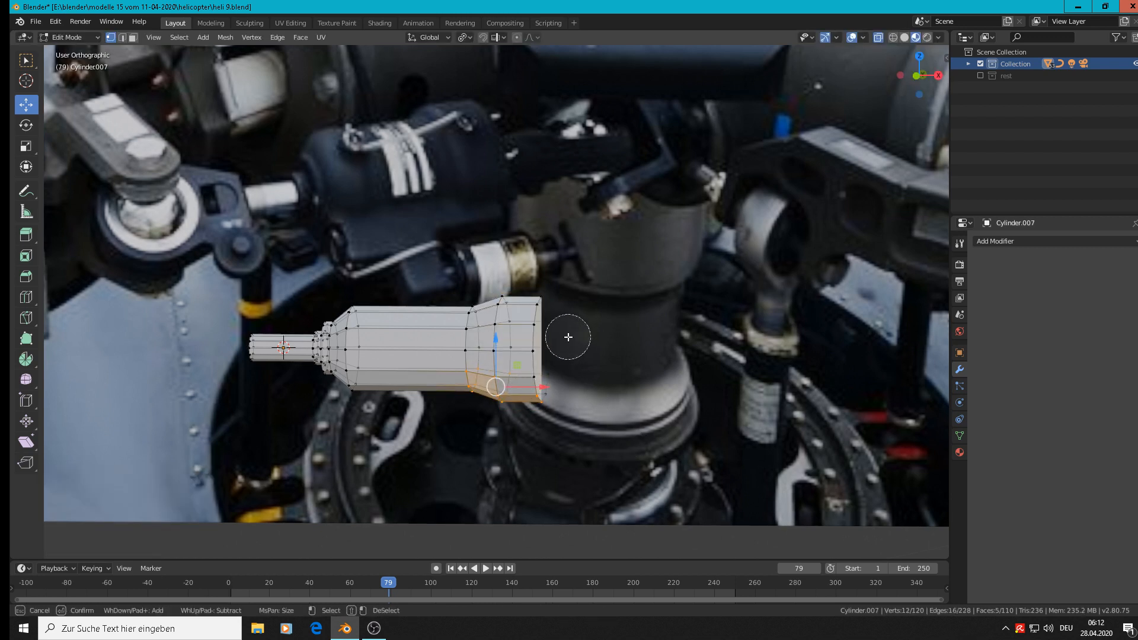
mouse_move(519, 319)
mouse_down()
mouse_move(504, 338)
mouse_move(385, 300)
mouse_move(471, 329)
mouse_move(376, 382)
mouse_move(386, 356)
mouse_move(552, 338)
mouse_move(547, 392)
mouse_up()
right_click(546, 351)
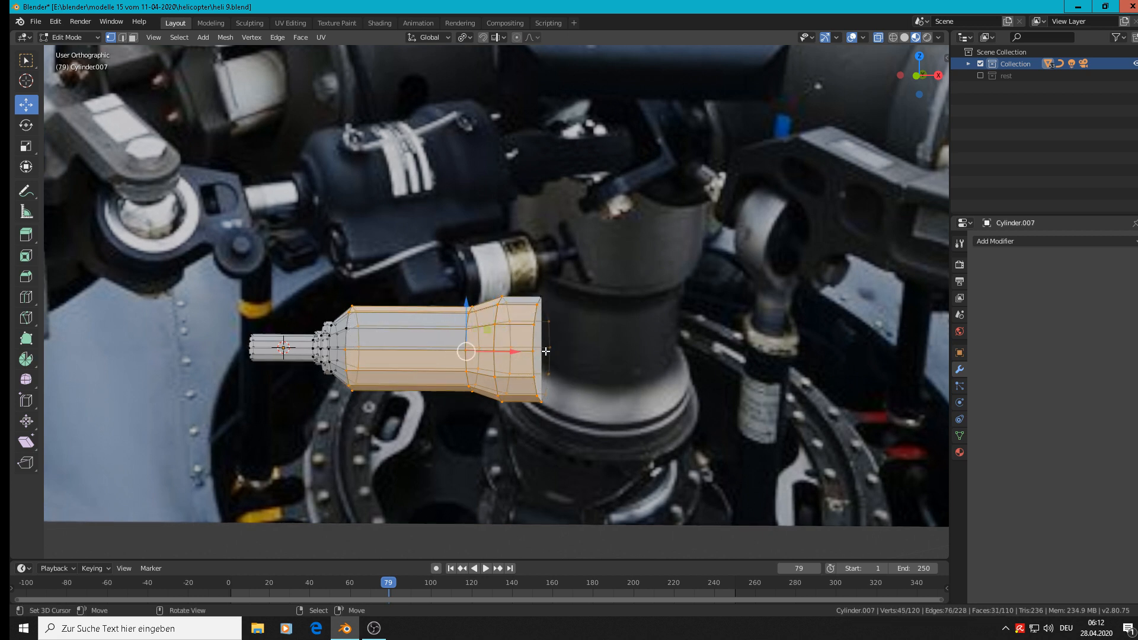
key(s)
right_click(642, 445)
key(c)
click(366, 326)
right_click(553, 393)
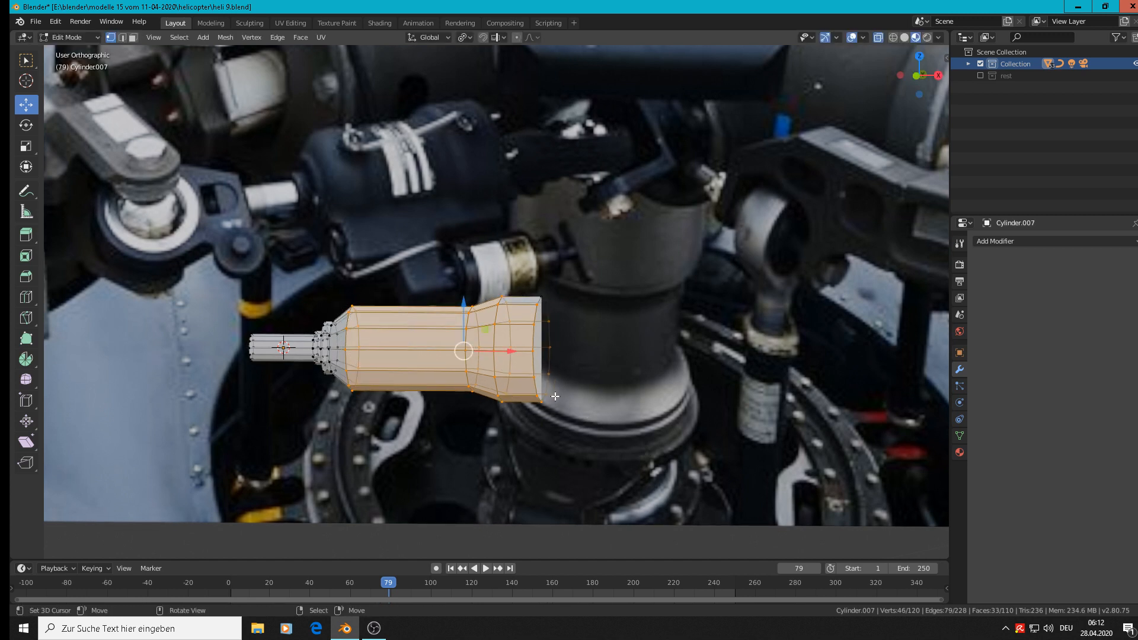
key(s)
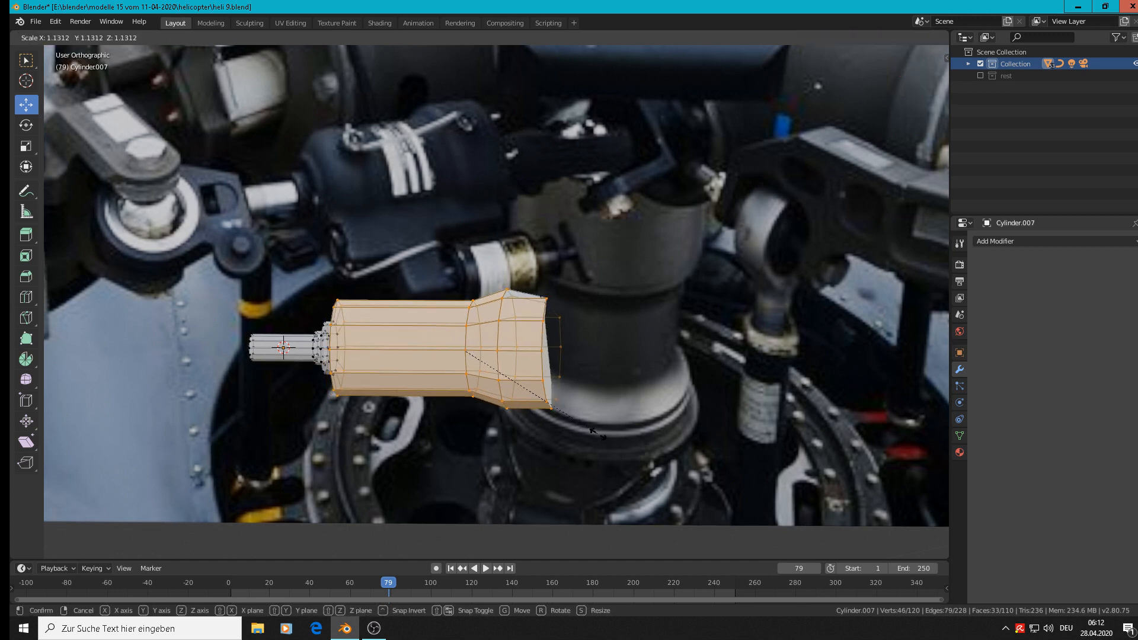
click(597, 433)
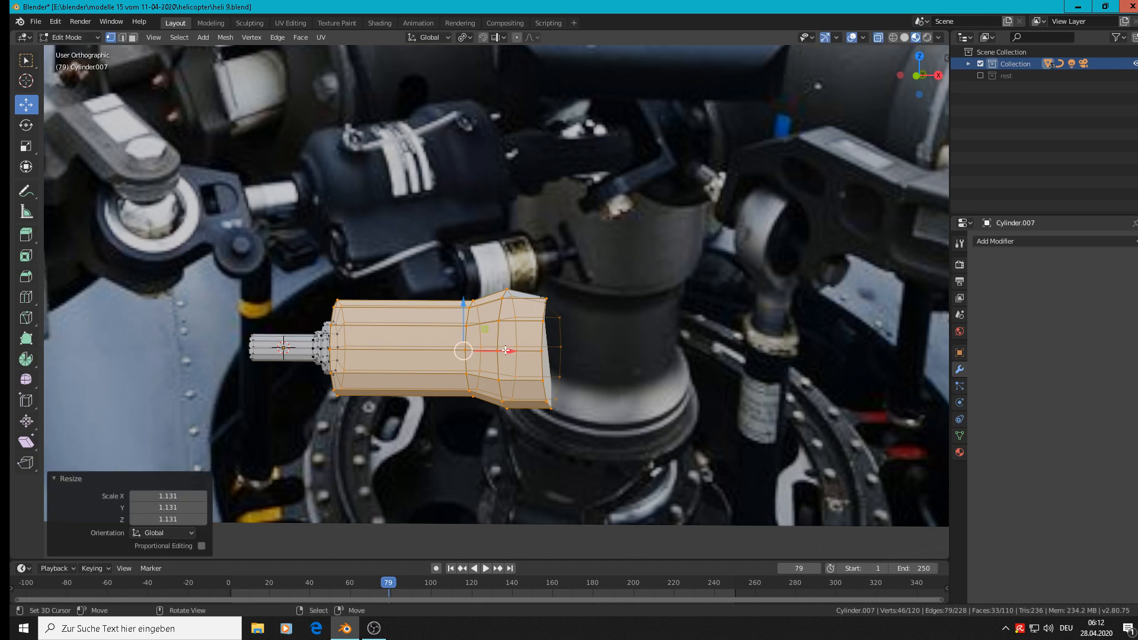
Try to shift the enlarged body and collar 0.0157 m along X.
key(g)
key(x)
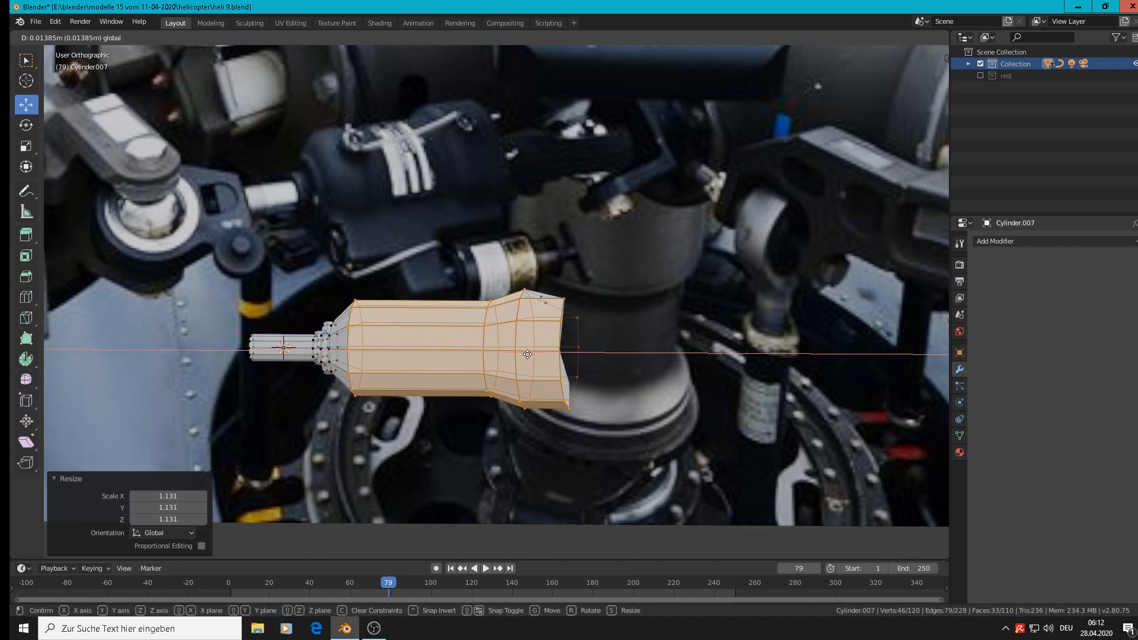
click(530, 353)
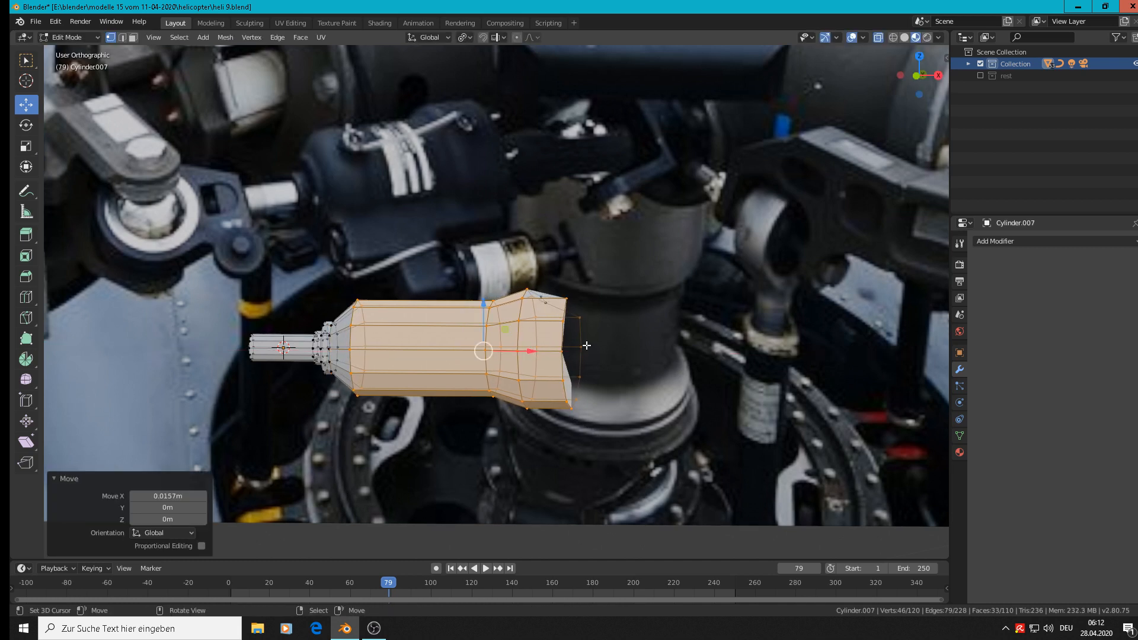
key(ctrl+z)
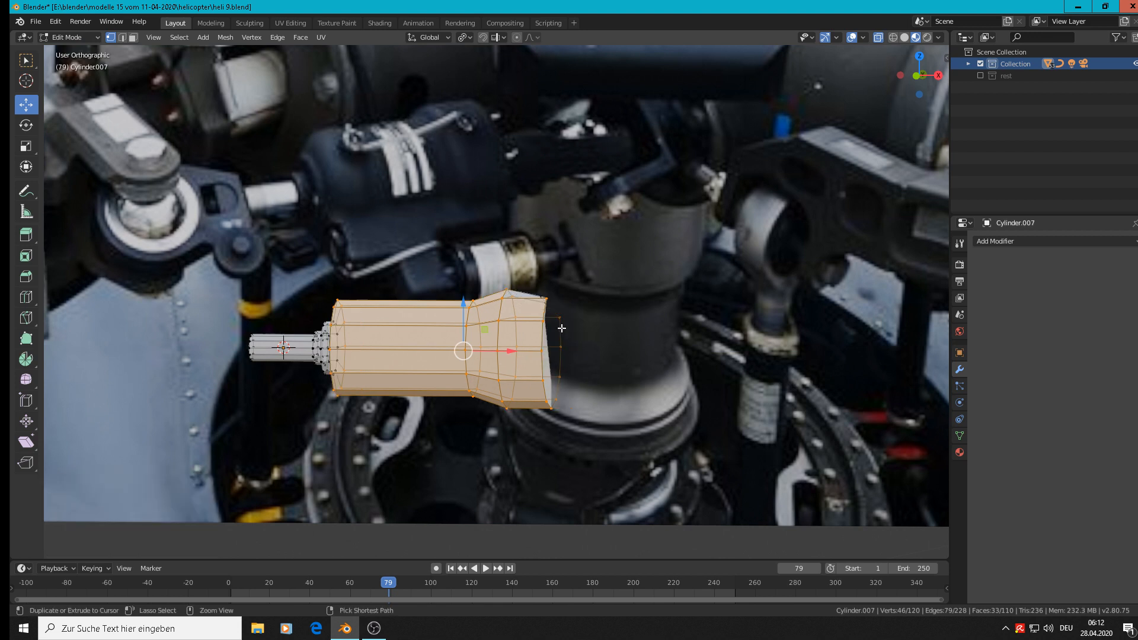
Add the unselected vertices on the collar's end rim to the circle selection.
key(c)
click(548, 301)
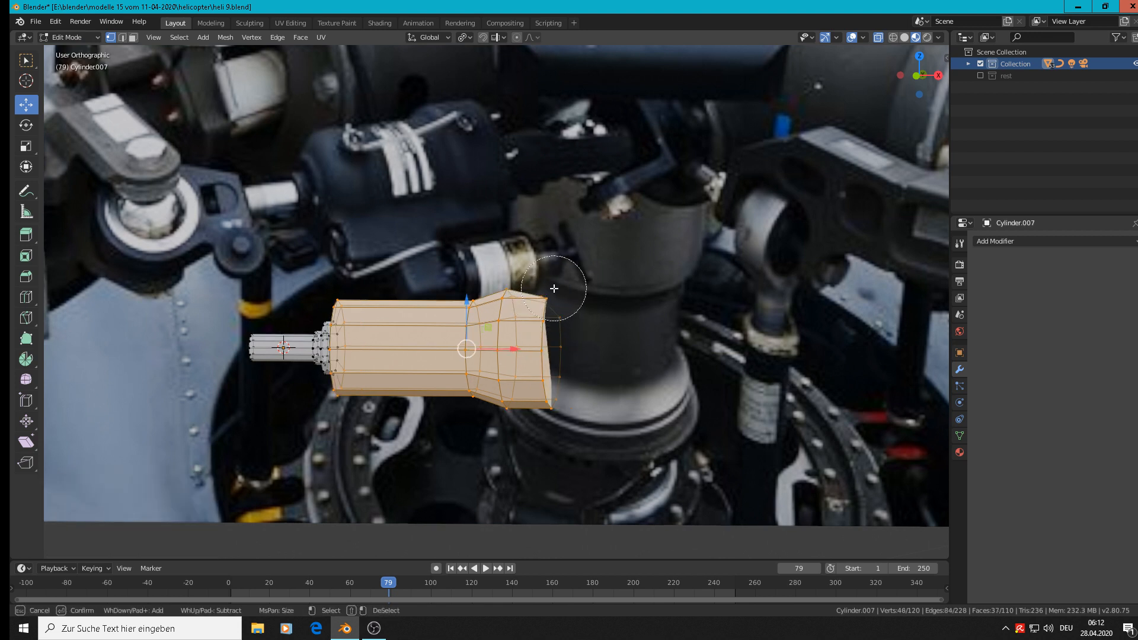
key(Escape)
Move the whole damper object down to the lower edge of the reference photo and resume editing its mesh.
middle_drag(615, 420, 561, 448)
scroll(537, 421, down, 3)
key(Tab)
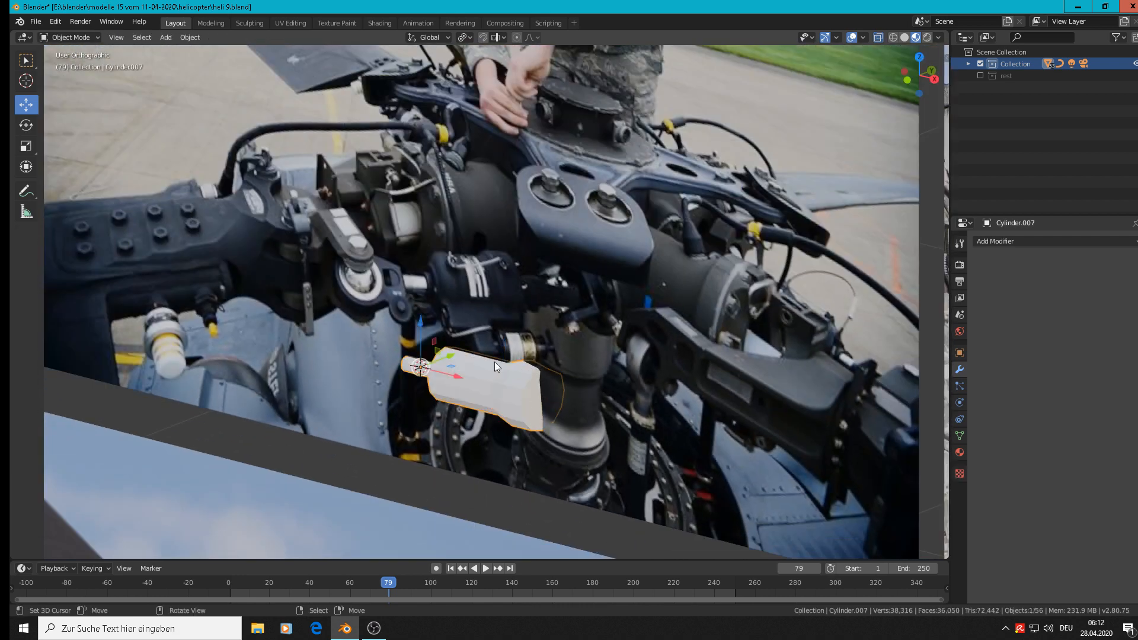
drag(456, 358, 349, 435)
key(Tab)
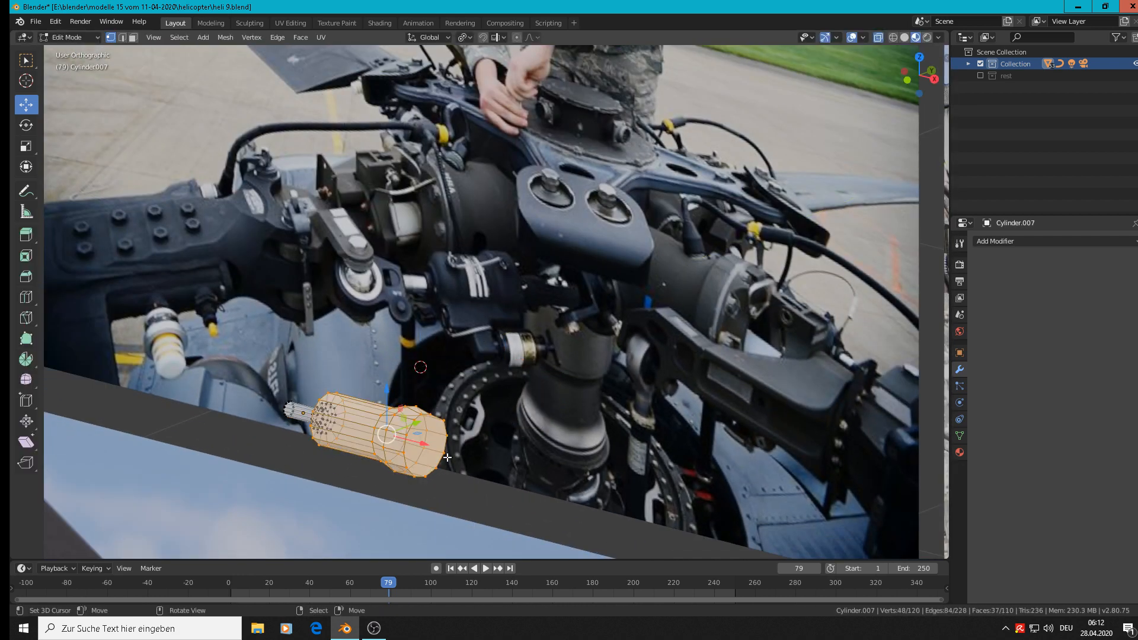
Select the two stray vertices on the collar's end rim, raise them along Z and move them 0.00758 m along X to align with the rim.
scroll(497, 483, up, 1)
scroll(578, 475, down, 1)
middle_drag(520, 477, 532, 509)
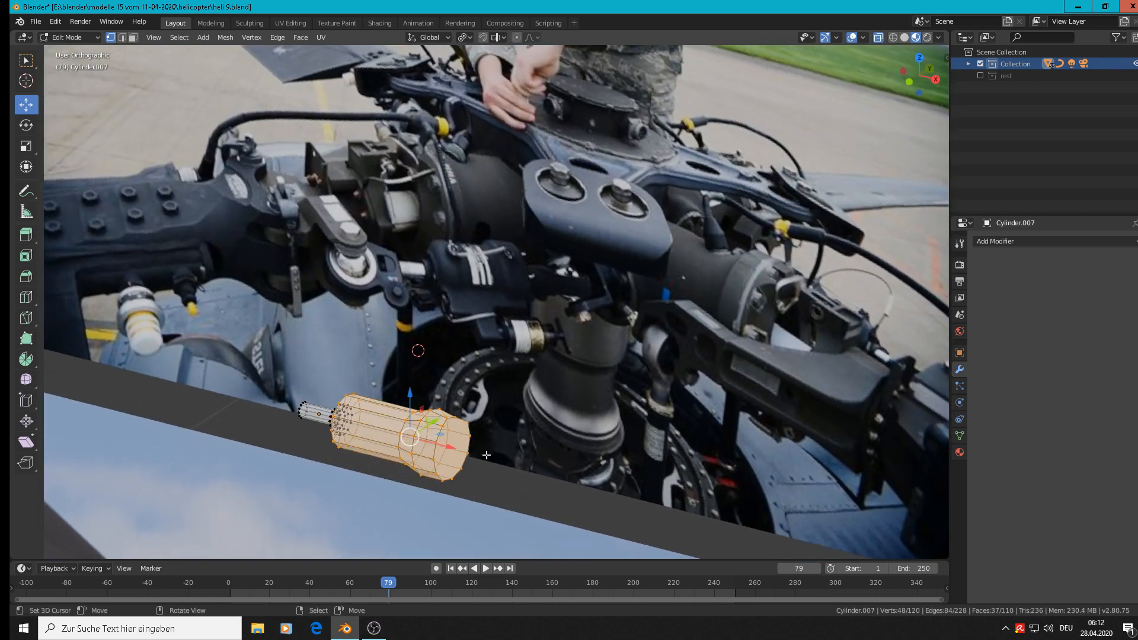
scroll(468, 437, up, 4)
middle_drag(459, 437, 456, 529)
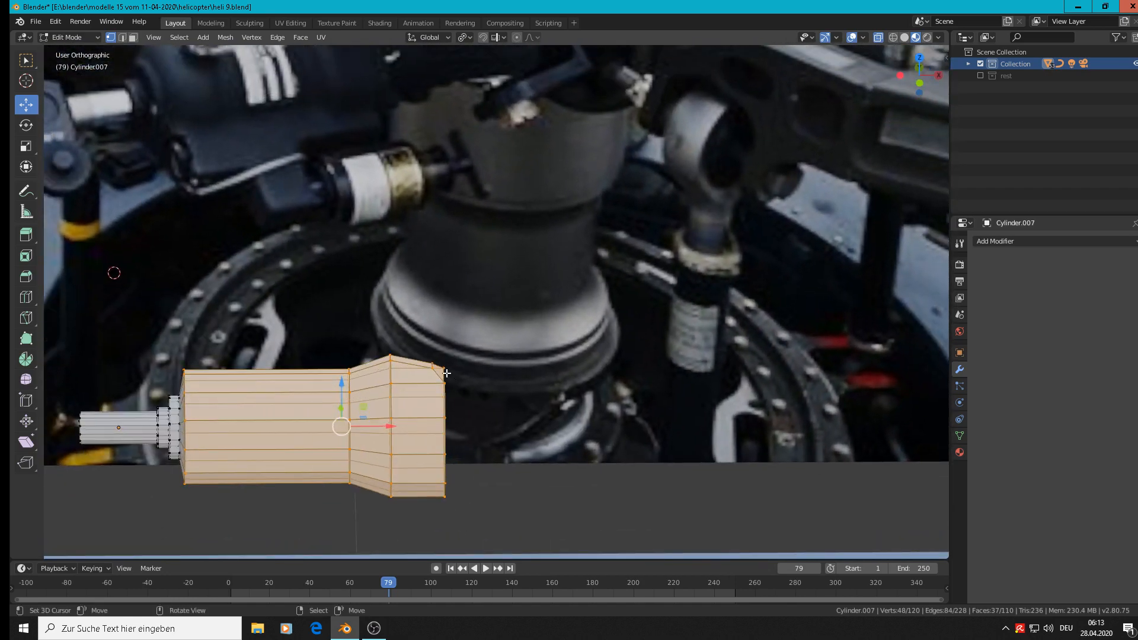
right_click(438, 357)
shift+click(438, 357)
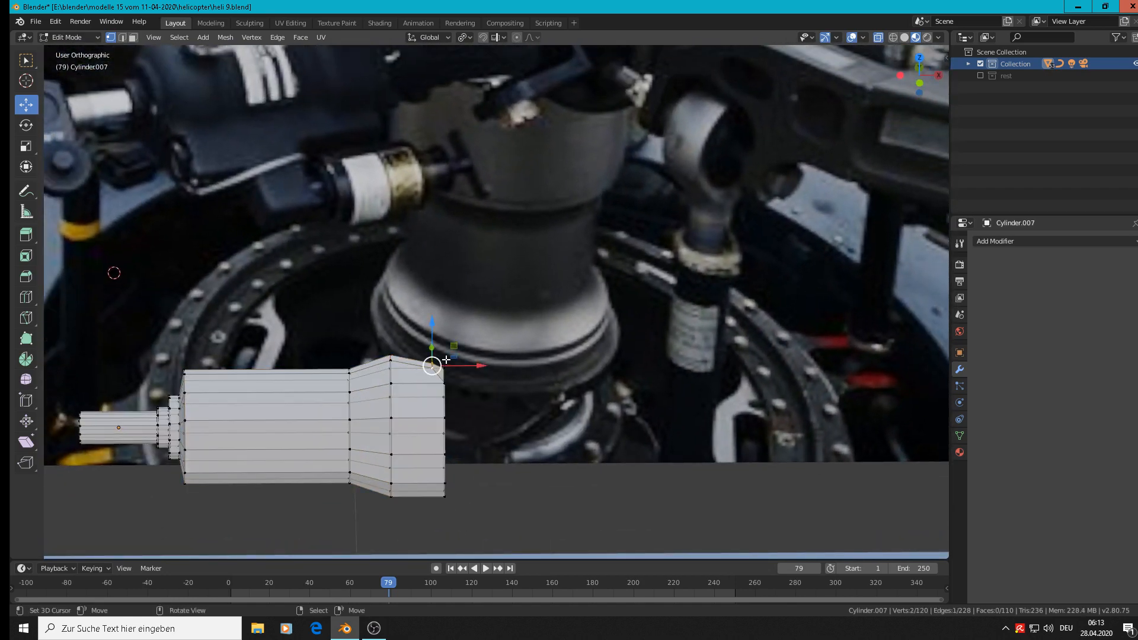
middle_drag(437, 332, 437, 323)
drag(436, 323, 437, 313)
drag(484, 352, 490, 352)
Select the edge loop where the main body meets the narrow neck and move it 0.0142 m along X.
scroll(479, 396, down, 4)
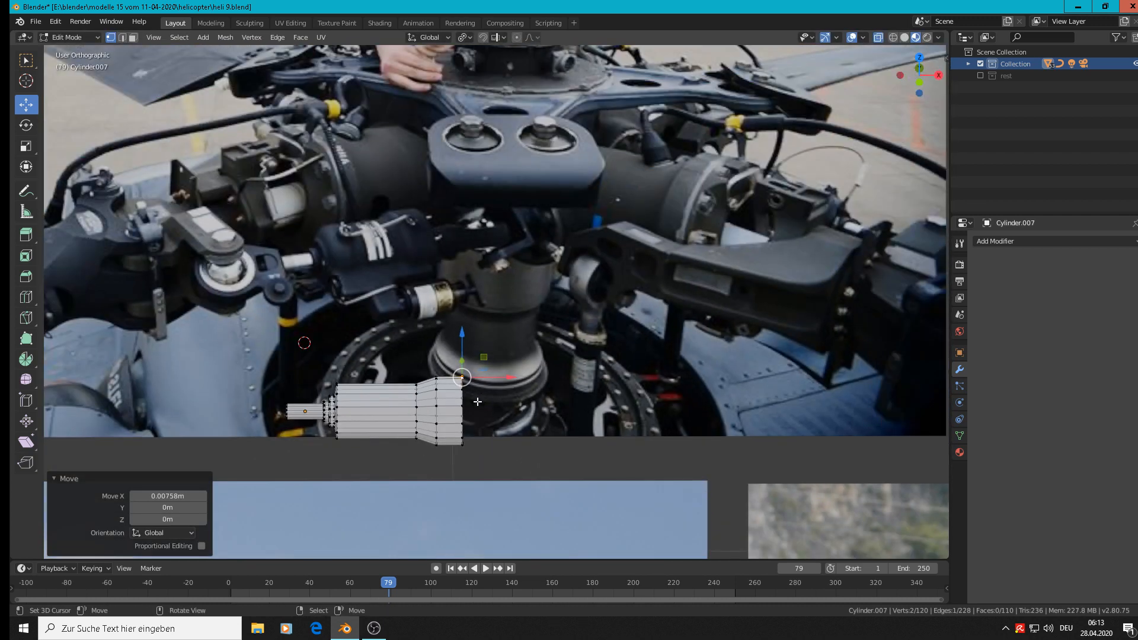
scroll(355, 415, up, 5)
click(360, 412)
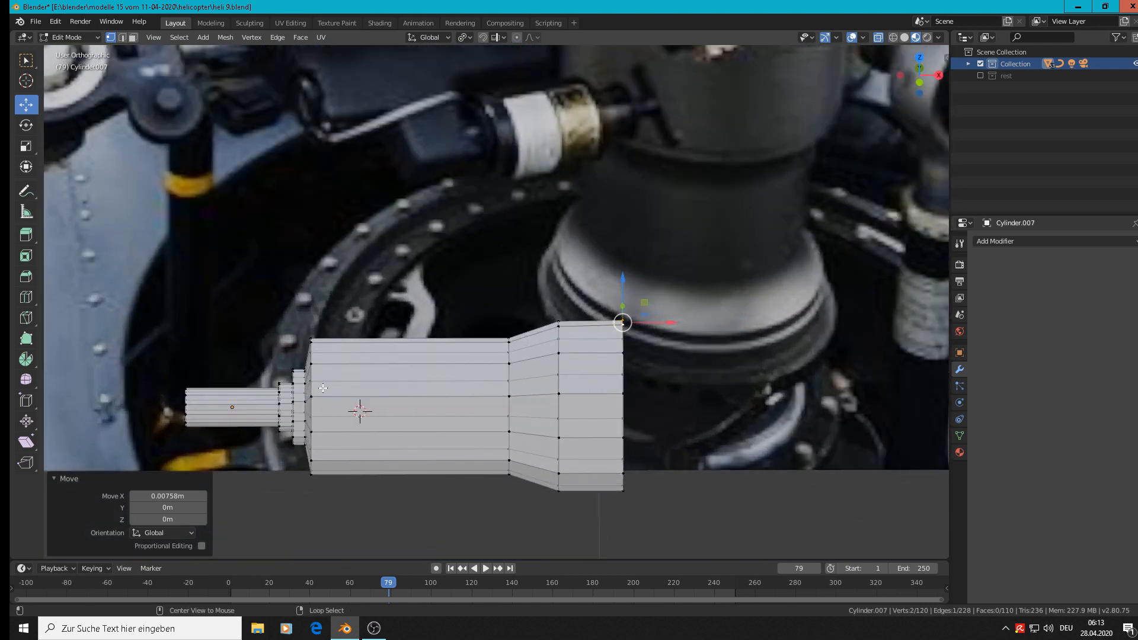
alt+click(311, 386)
key(g)
key(x)
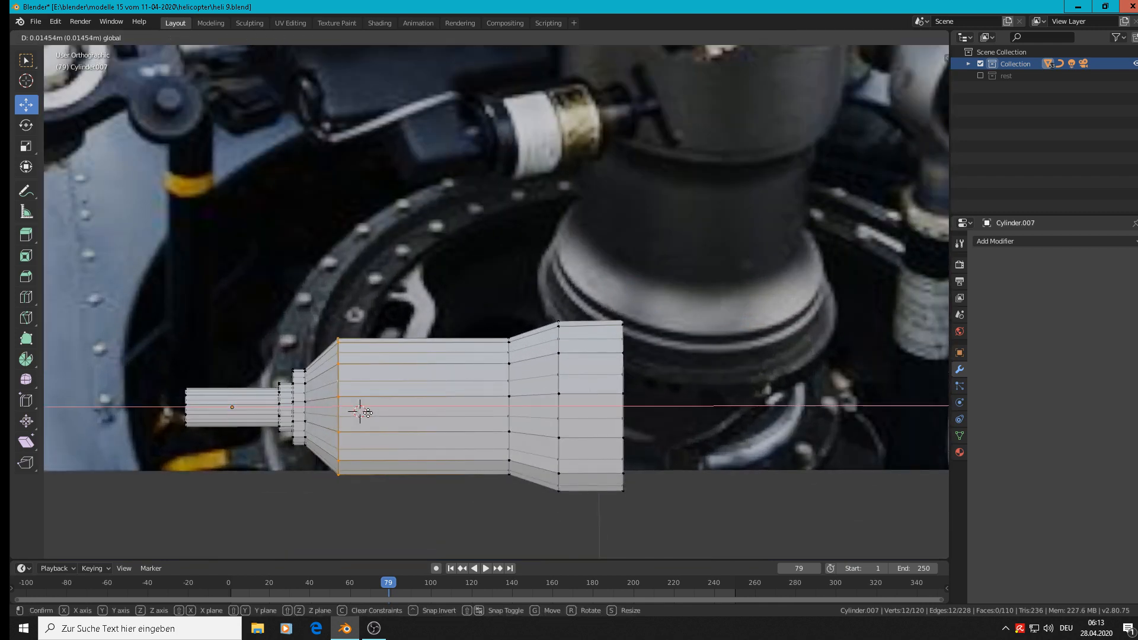
click(367, 413)
Bevel the moved body edge loop with a width of 0.306 m and two segments.
key(ctrl+b)
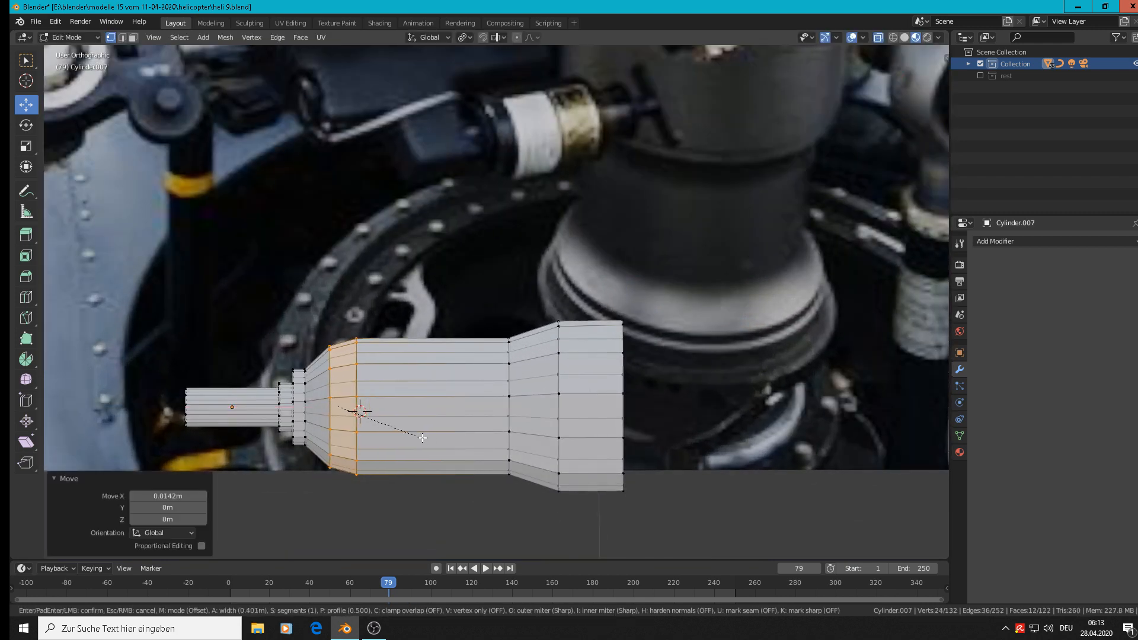
scroll(422, 438, up, 2)
scroll(422, 438, down, 1)
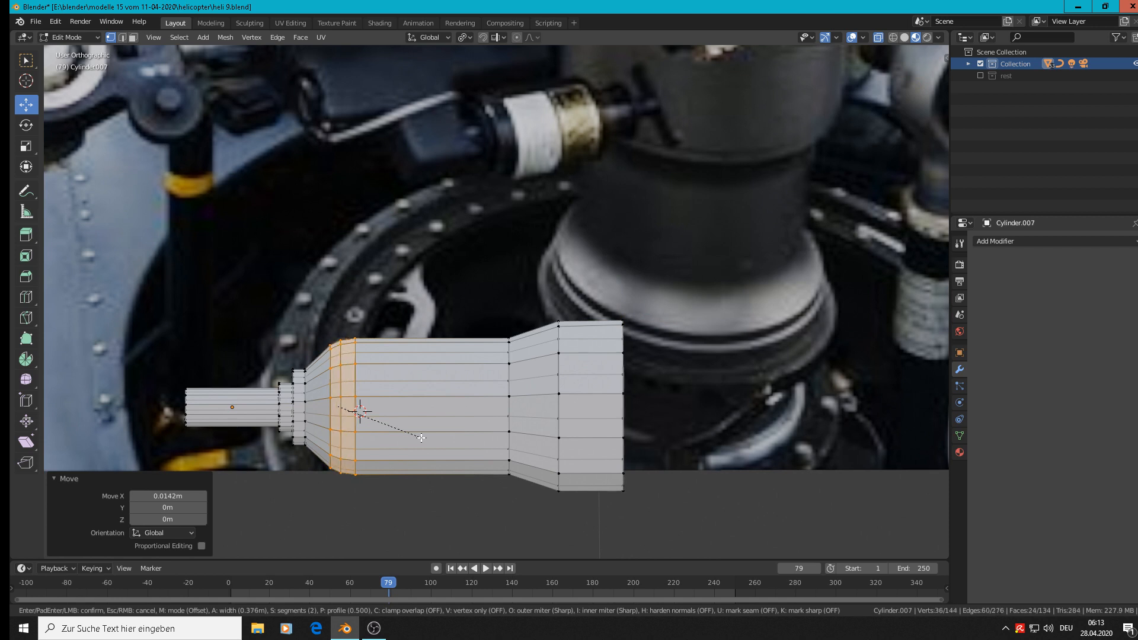
click(419, 438)
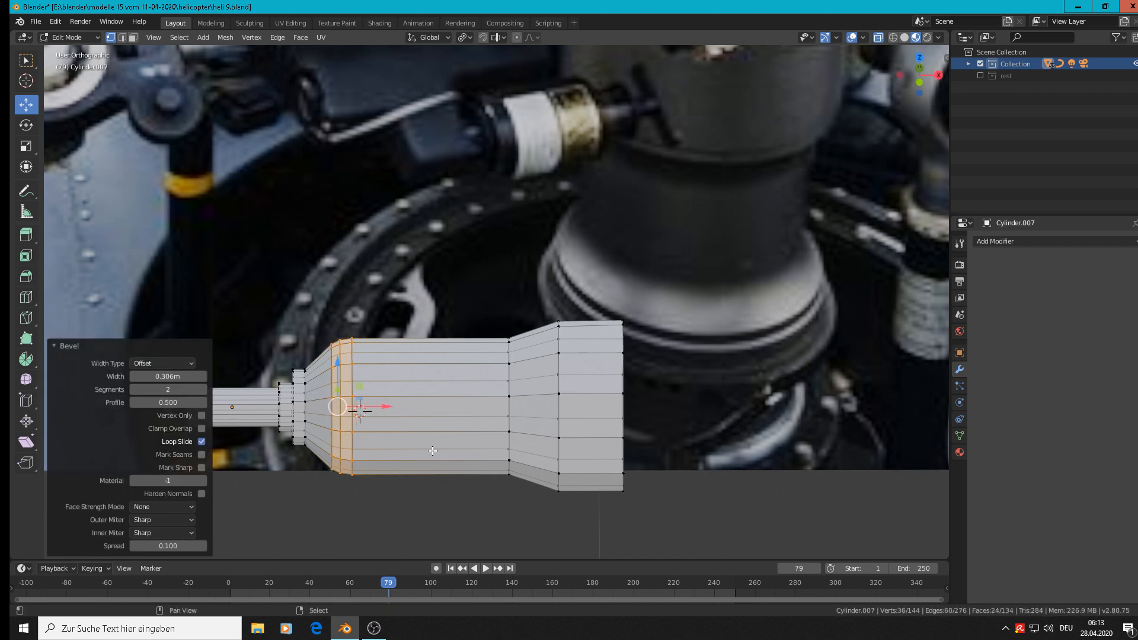
Move the edge loop at the collar's wide shoulder -0.0164 m along X, and bevel it 0.333 m with two segments.
scroll(527, 370, down, 4)
scroll(481, 354, up, 2)
scroll(481, 354, down, 1)
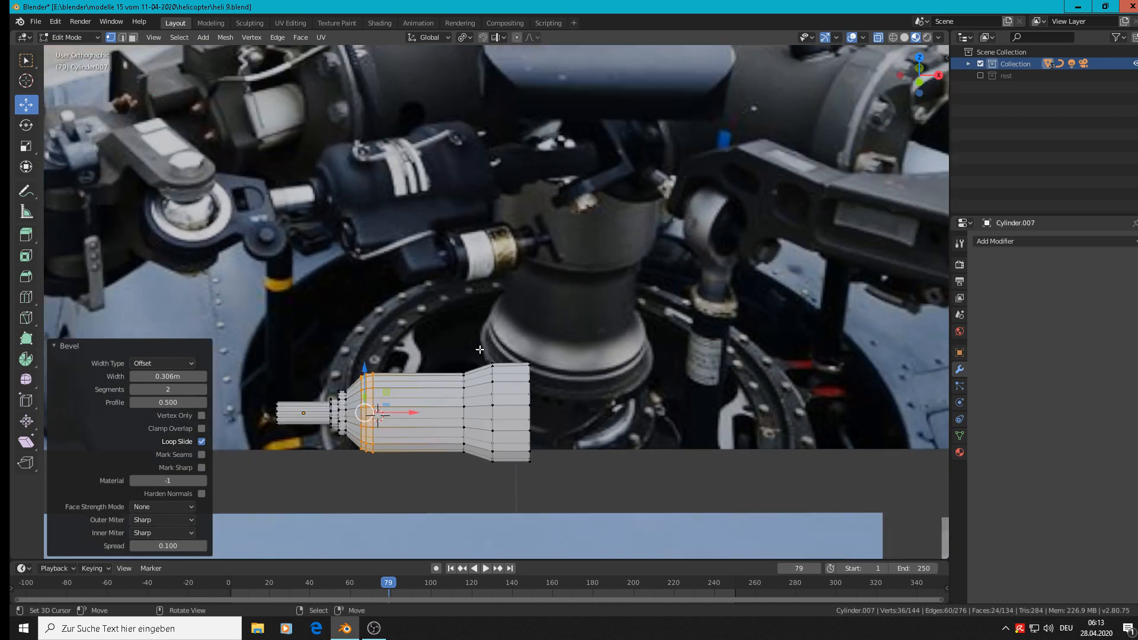
scroll(483, 374, up, 2)
scroll(485, 392, down, 1)
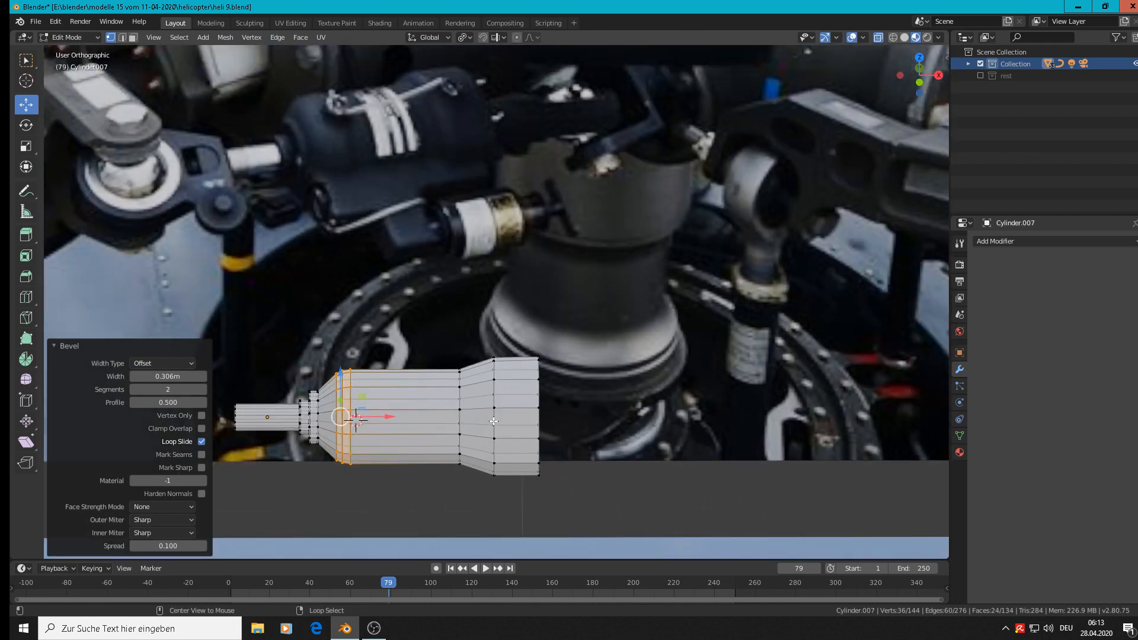
alt+click(494, 420)
key(g)
key(x)
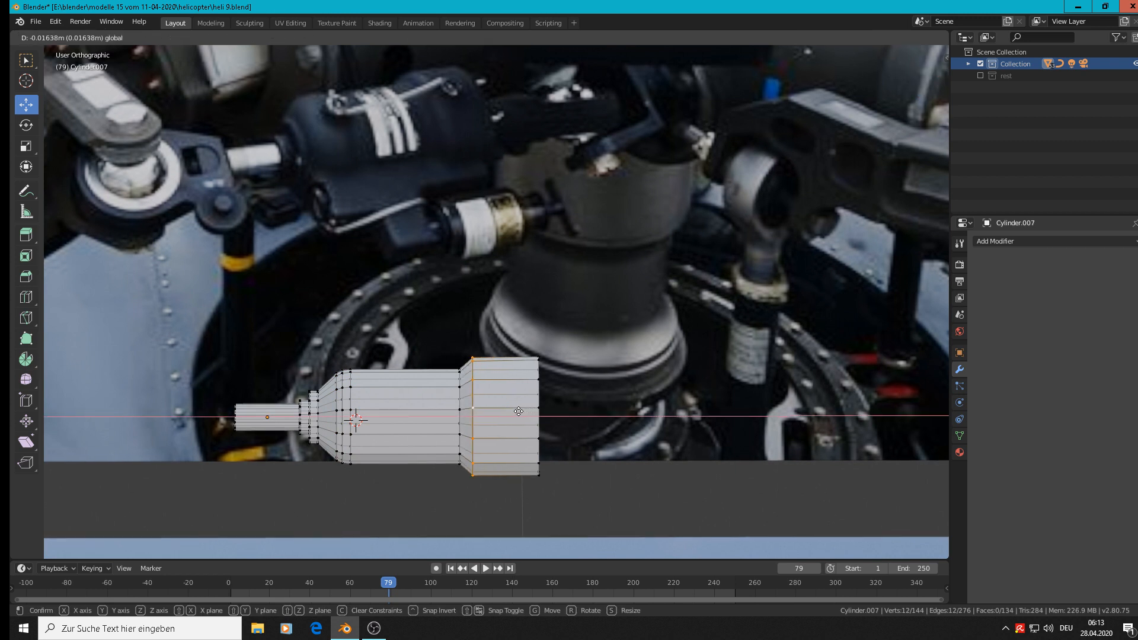
click(519, 412)
key(ctrl+b)
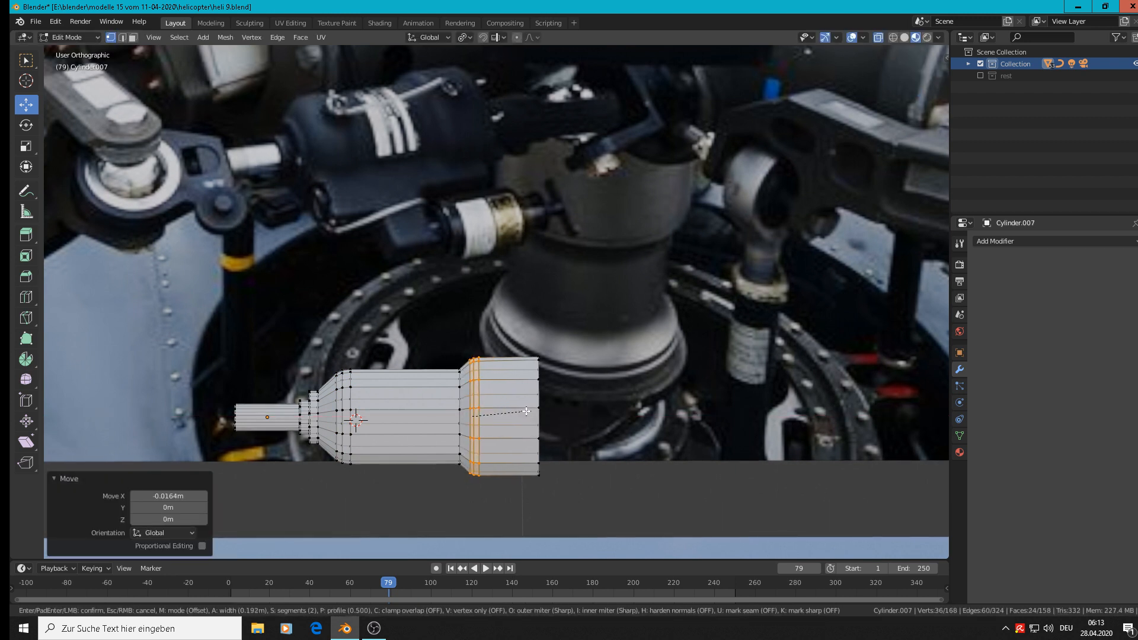
click(511, 374)
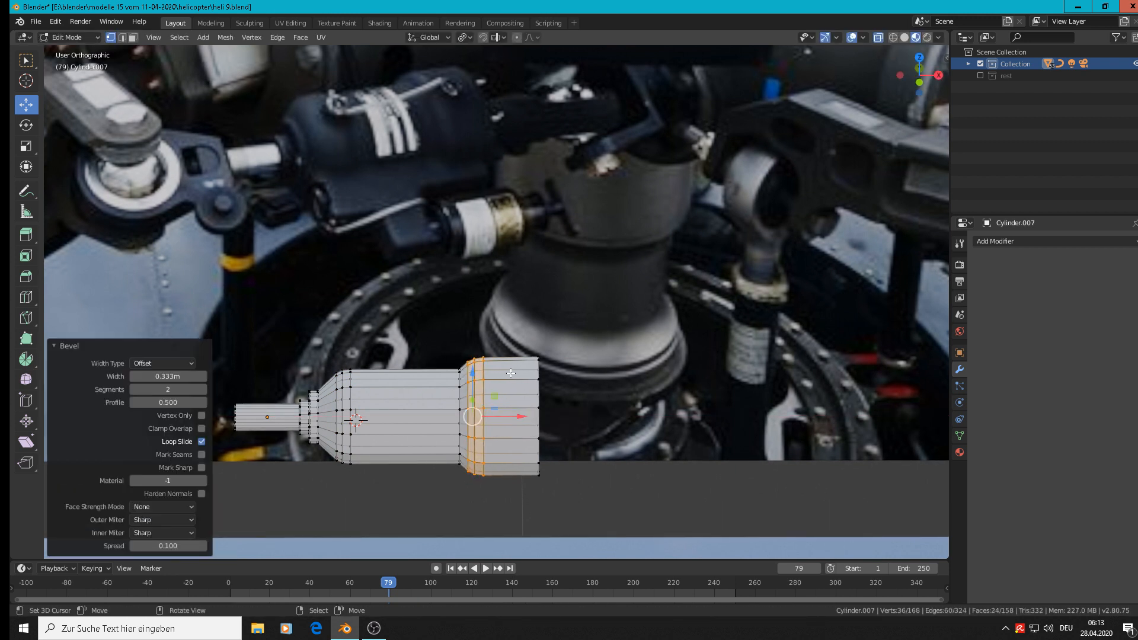
Bevel the collar's end rim with a width of 0.168 m and two segments.
alt+click(538, 408)
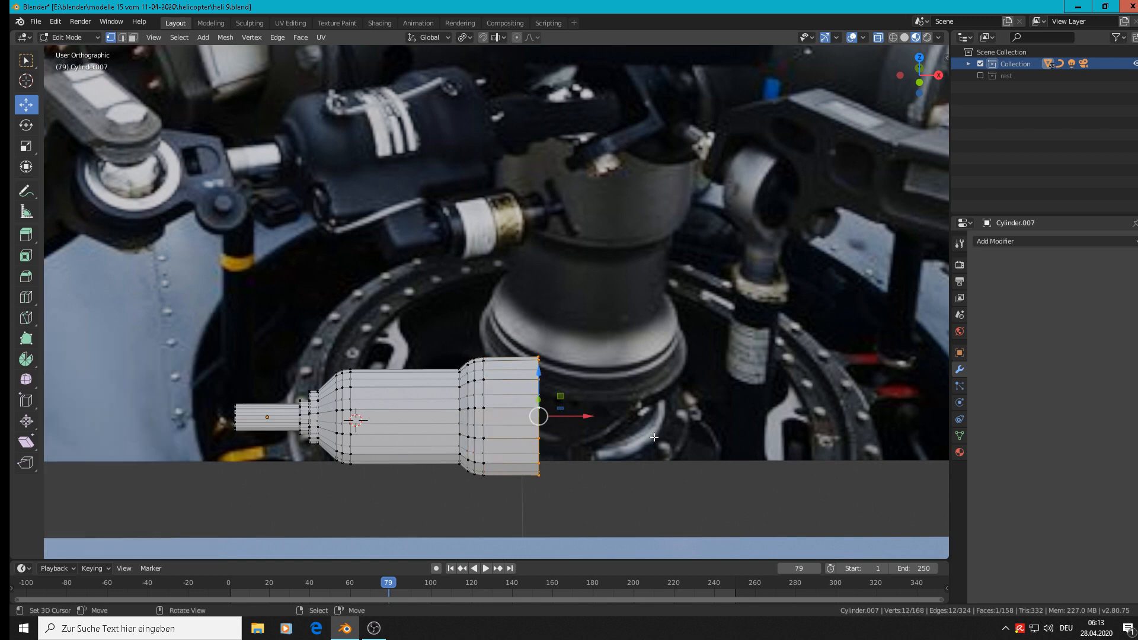
key(ctrl+b)
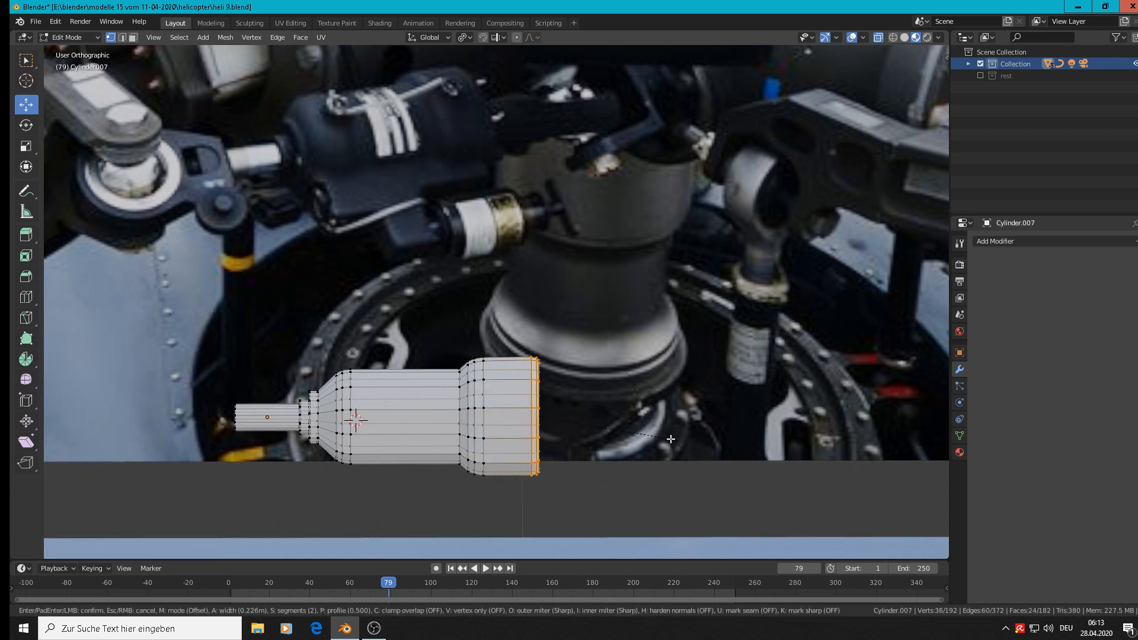
click(670, 438)
Leave mesh editing and apply smooth shading to the damper object.
scroll(243, 361, down, 2)
shift+middle_drag(453, 331, 523, 324)
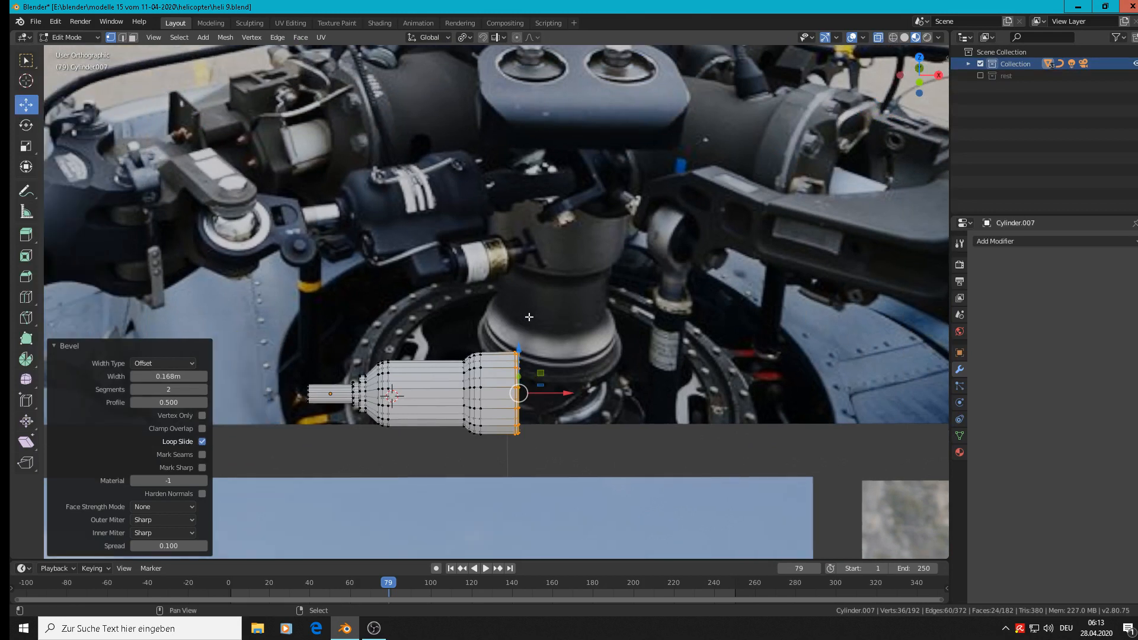
key(Tab)
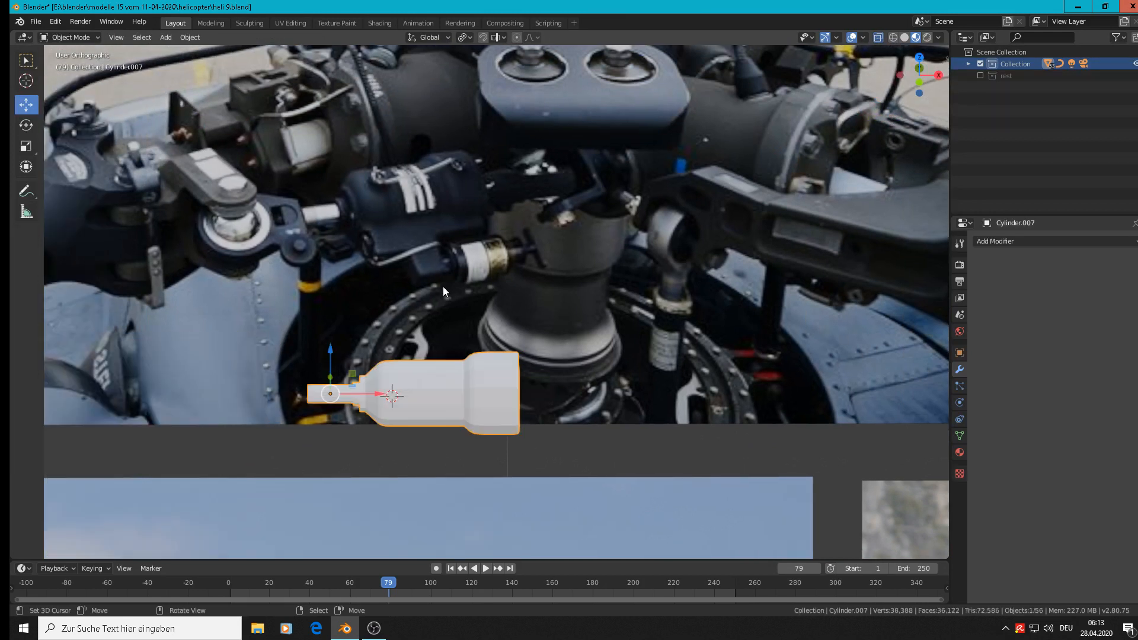
click(187, 38)
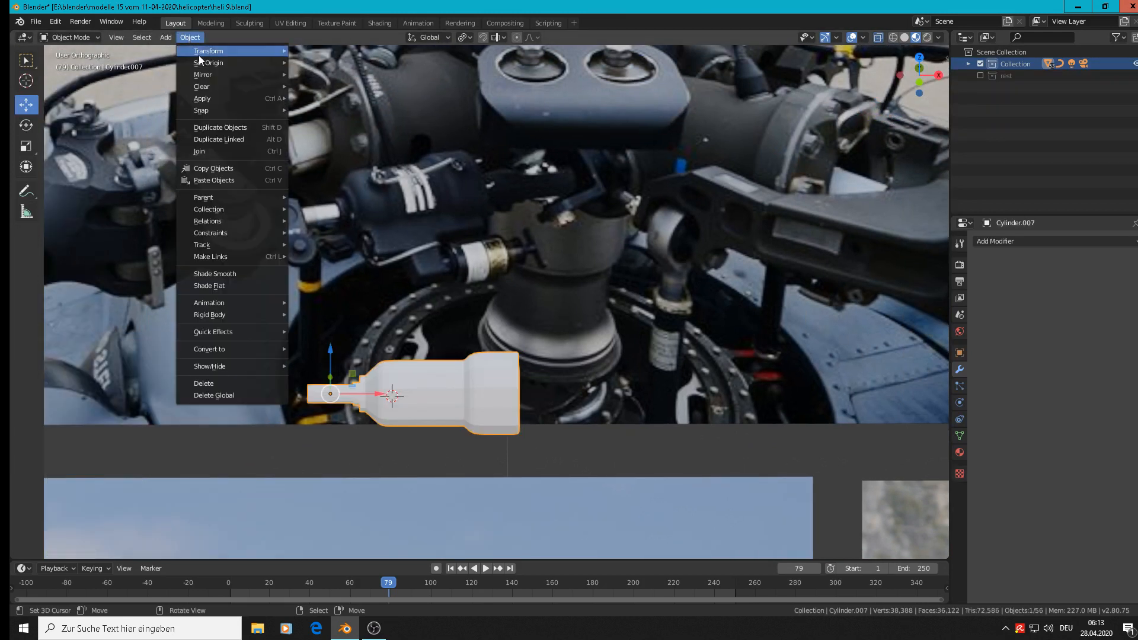
mouse_move(257, 201)
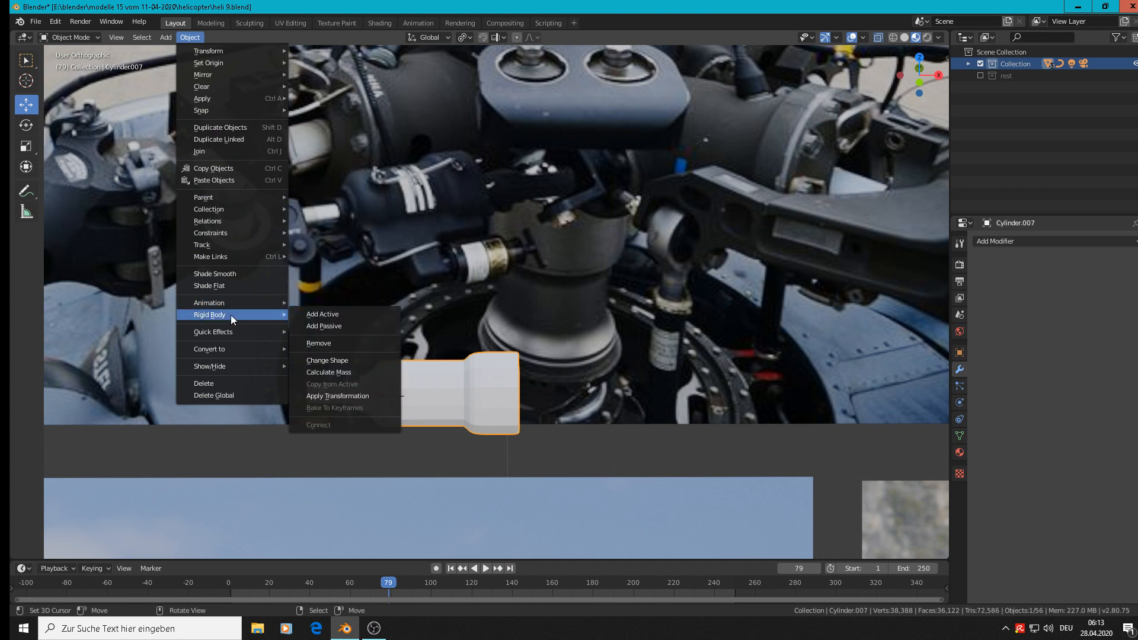
scroll(560, 332, up, 1)
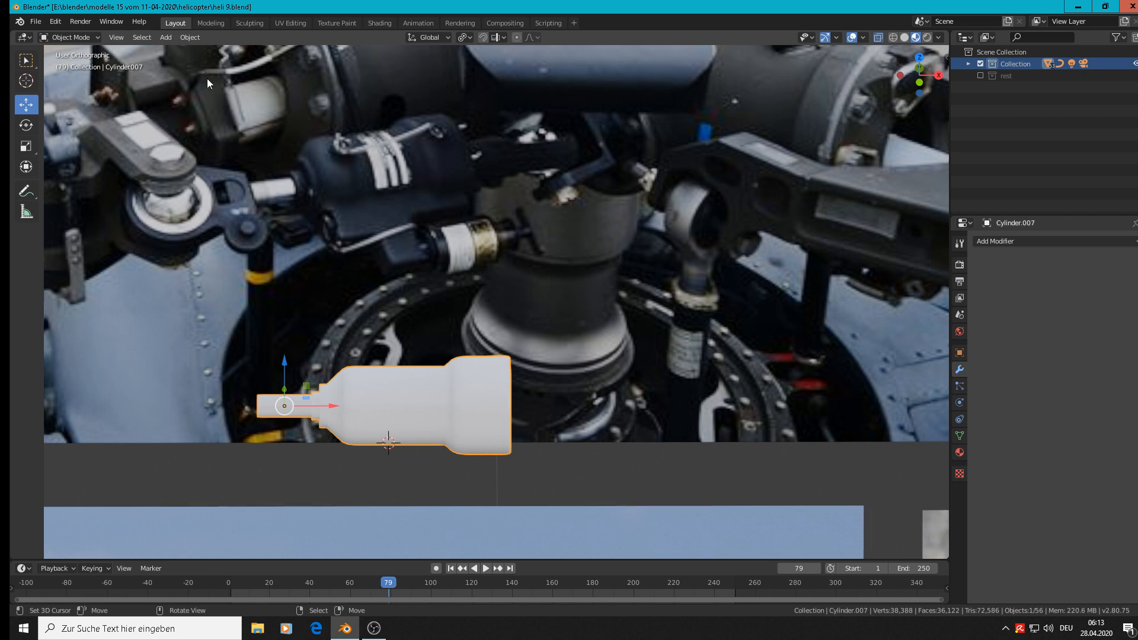
Add a cube at the 3D cursor and scale it uniformly to 0.037.
click(166, 38)
mouse_move(177, 49)
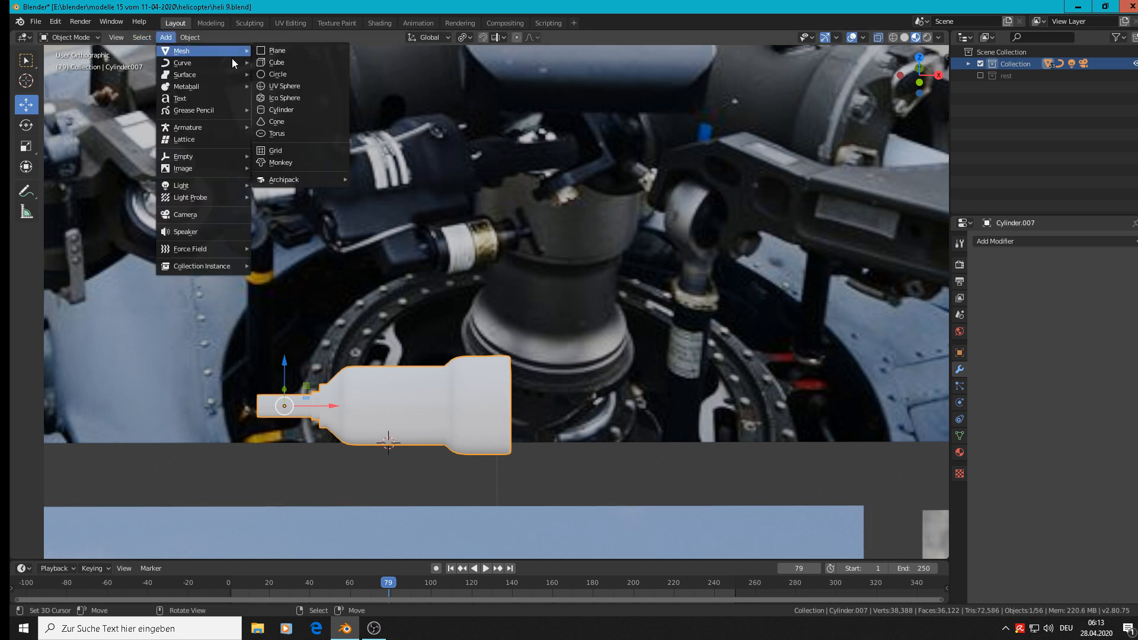
click(263, 64)
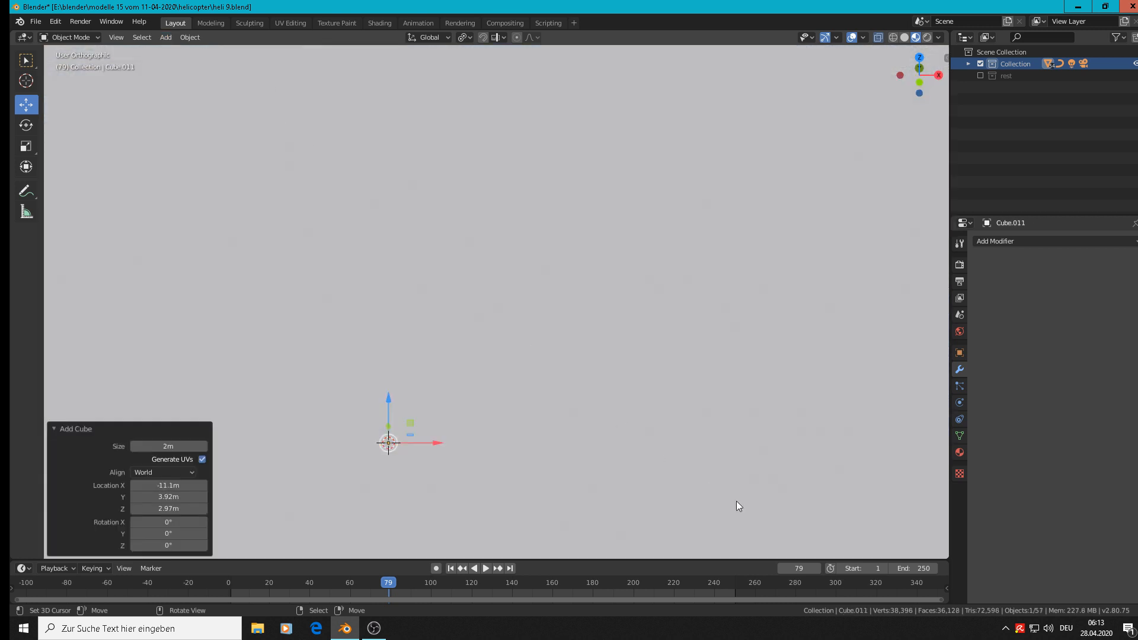
key(s)
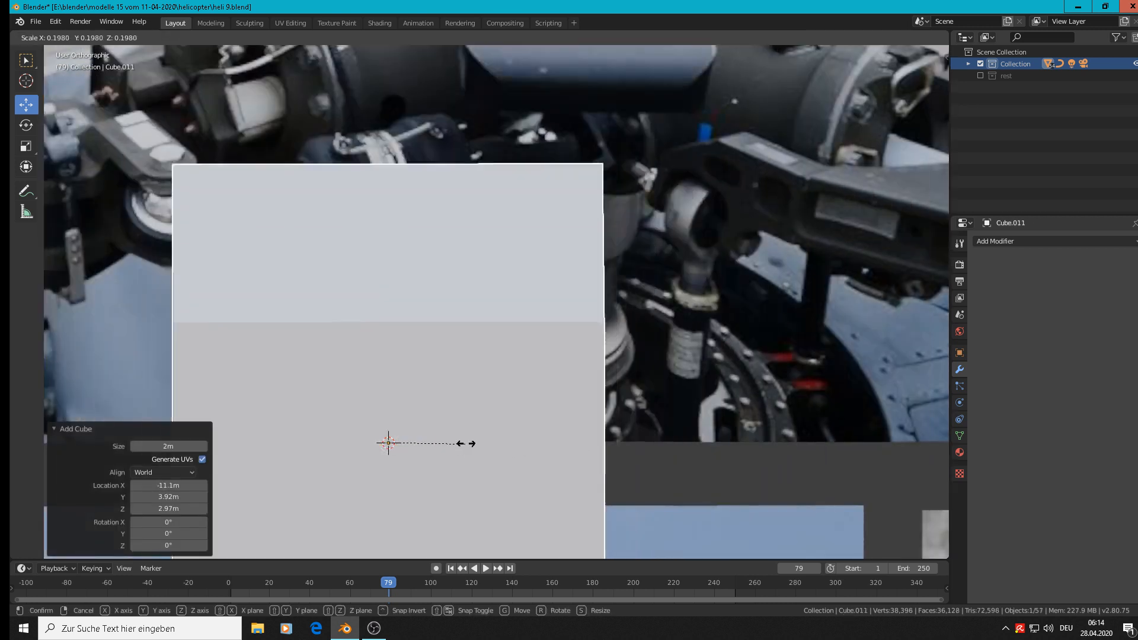
click(391, 428)
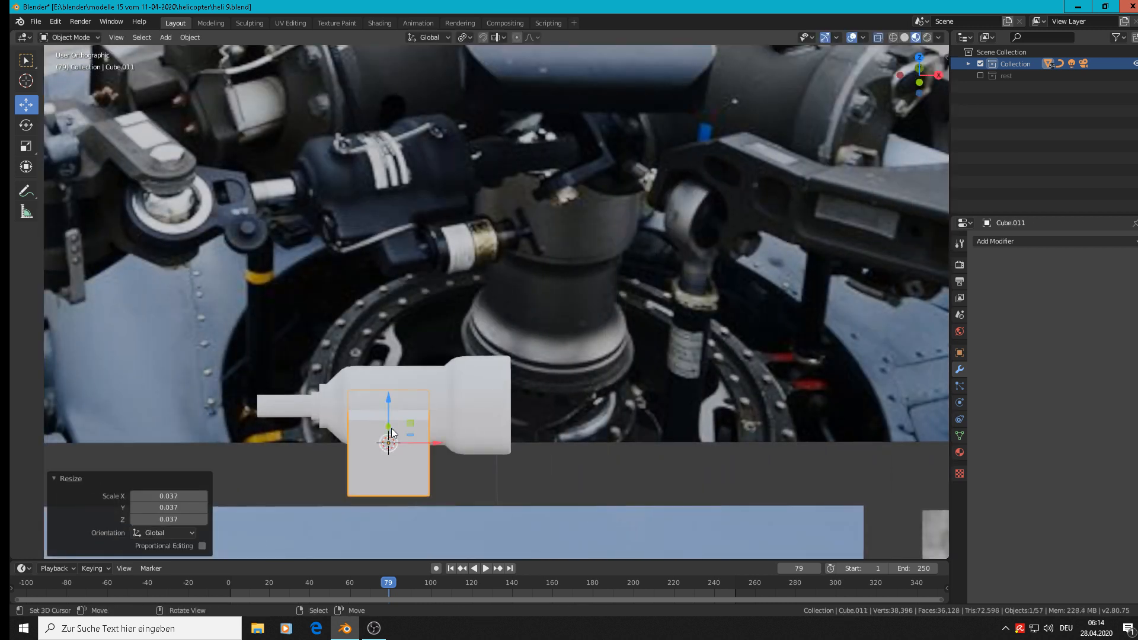
Scale the cube uniformly by a further 0.391 in front view and move it -0.0223 m along X.
key(KP_1)
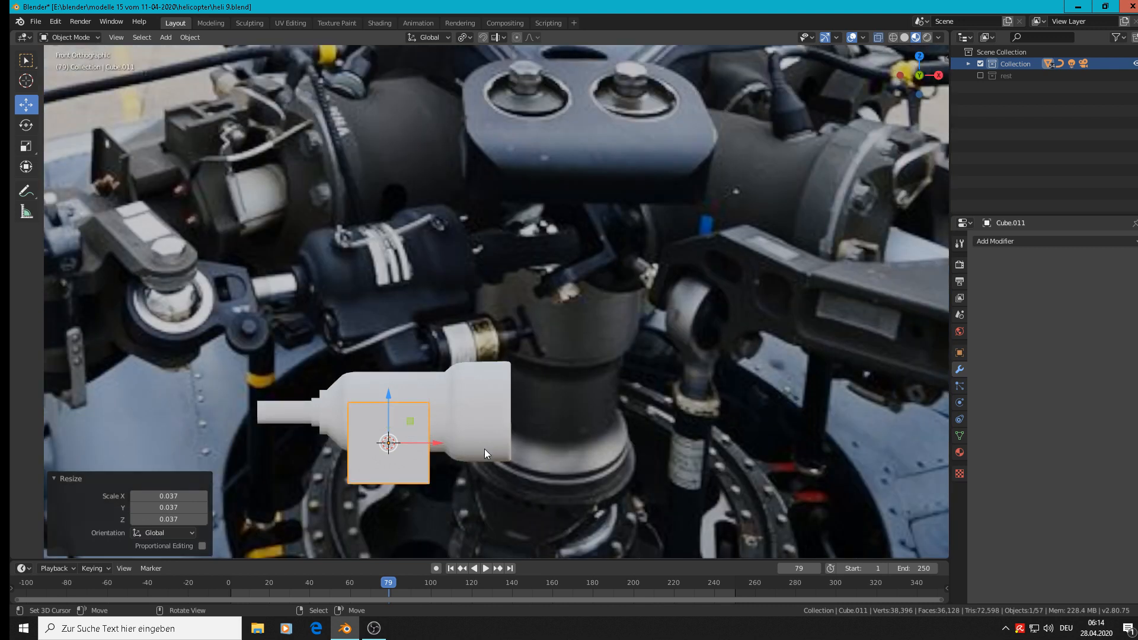
scroll(551, 496, up, 1)
key(s)
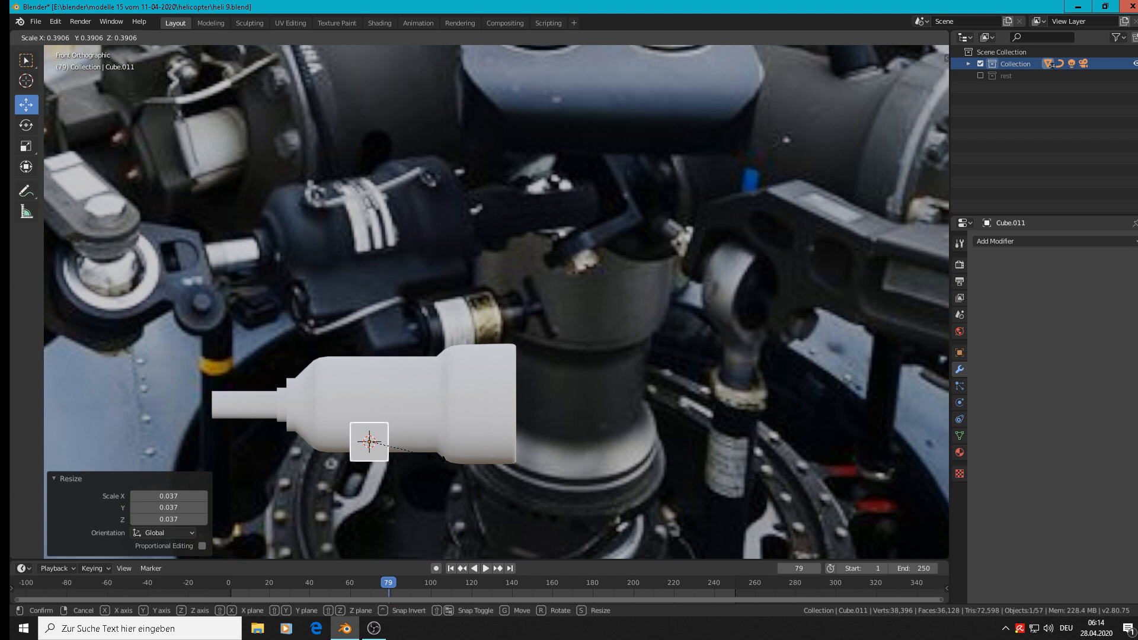
click(437, 457)
key(g)
key(x)
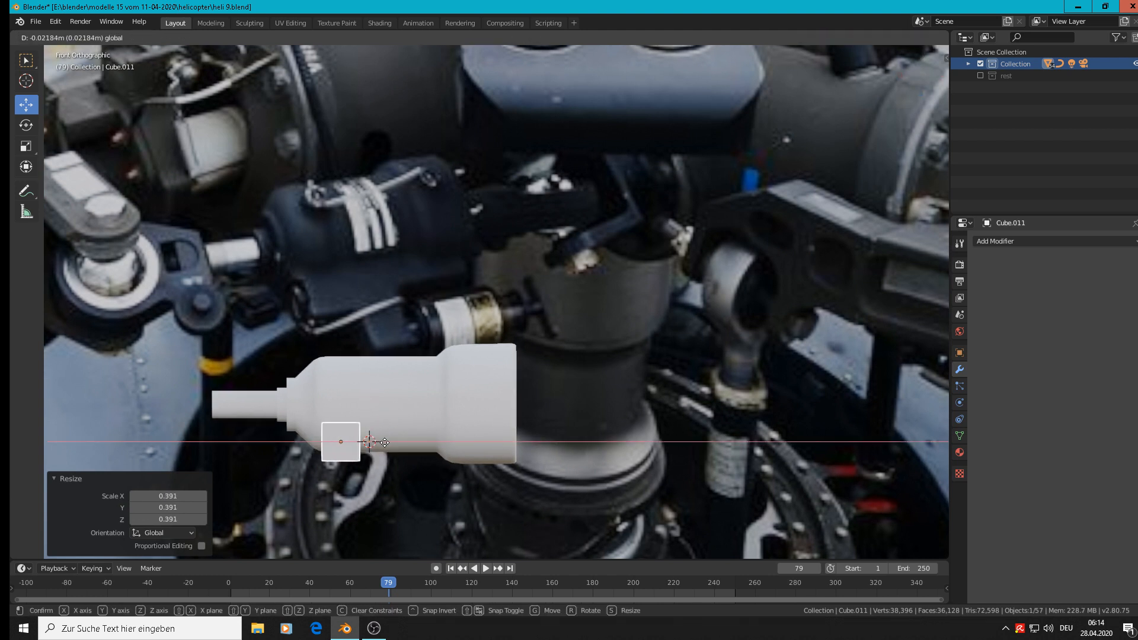
click(384, 442)
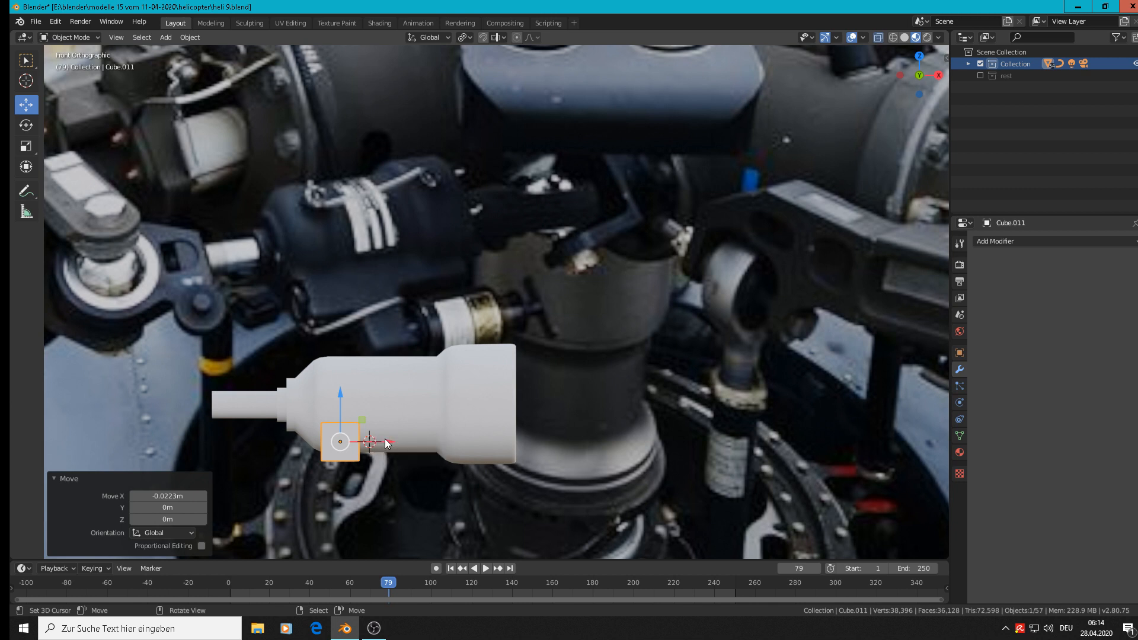
Edit the cube's mesh in face selection mode, move its +X end face 0.012 m along X, and deselect it.
key(Tab)
middle_drag(385, 442, 365, 463)
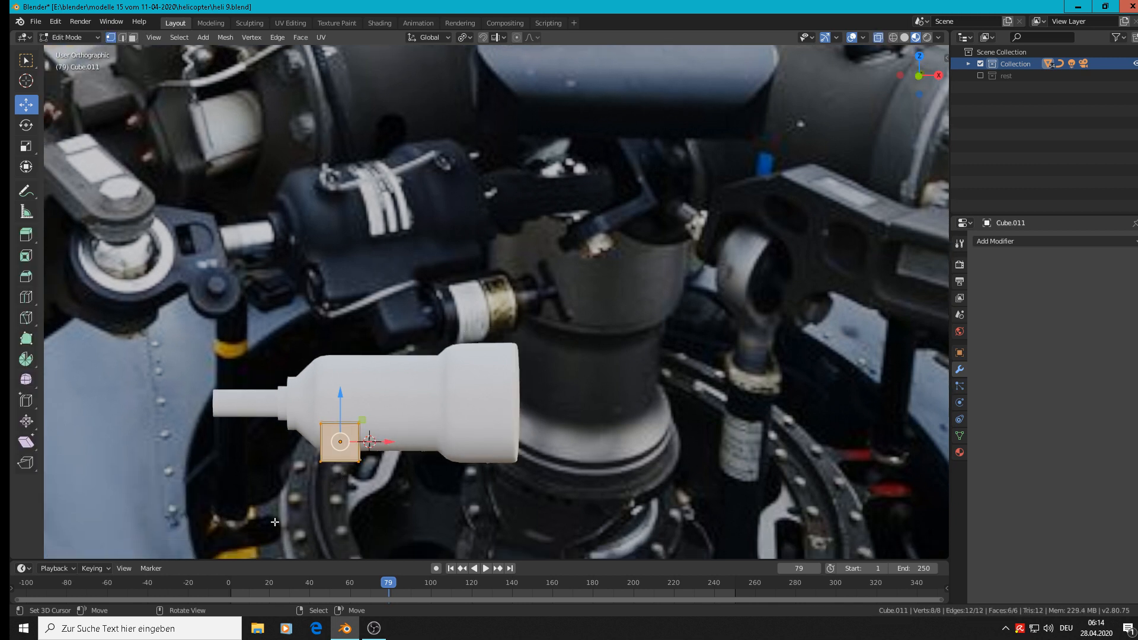
click(133, 37)
scroll(367, 444, up, 5)
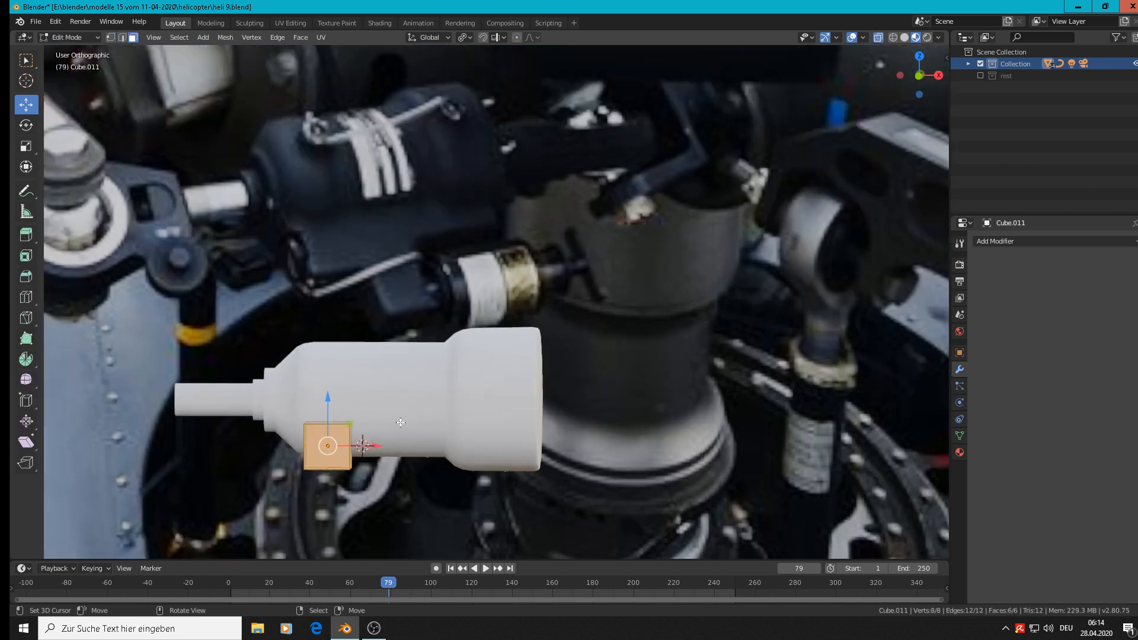
click(328, 460)
scroll(323, 455, down, 3)
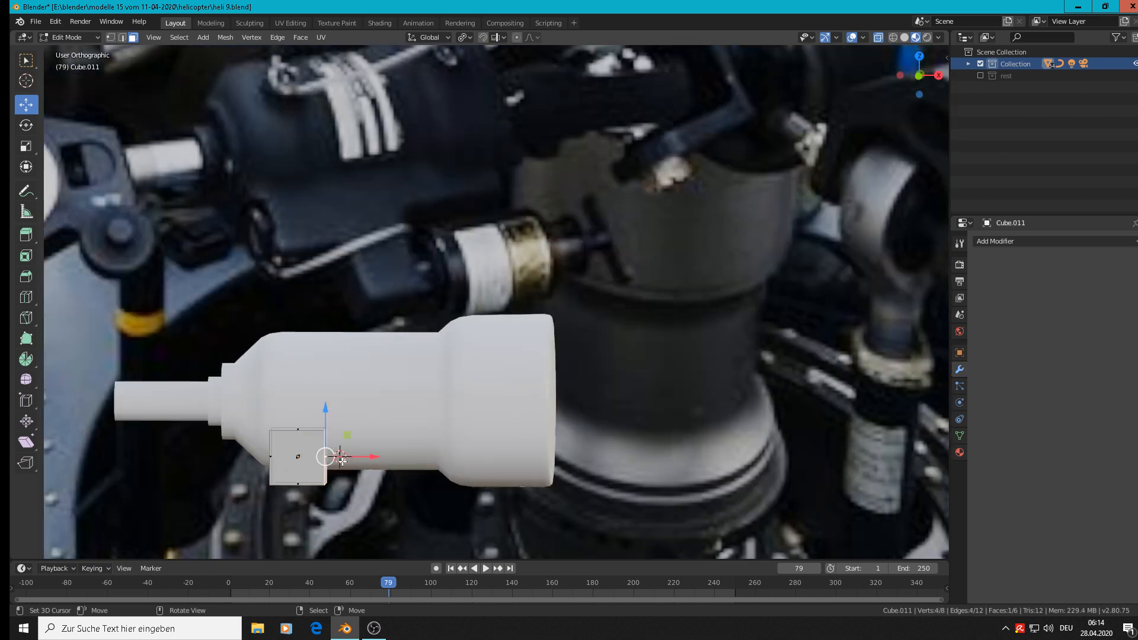
key(KP_1)
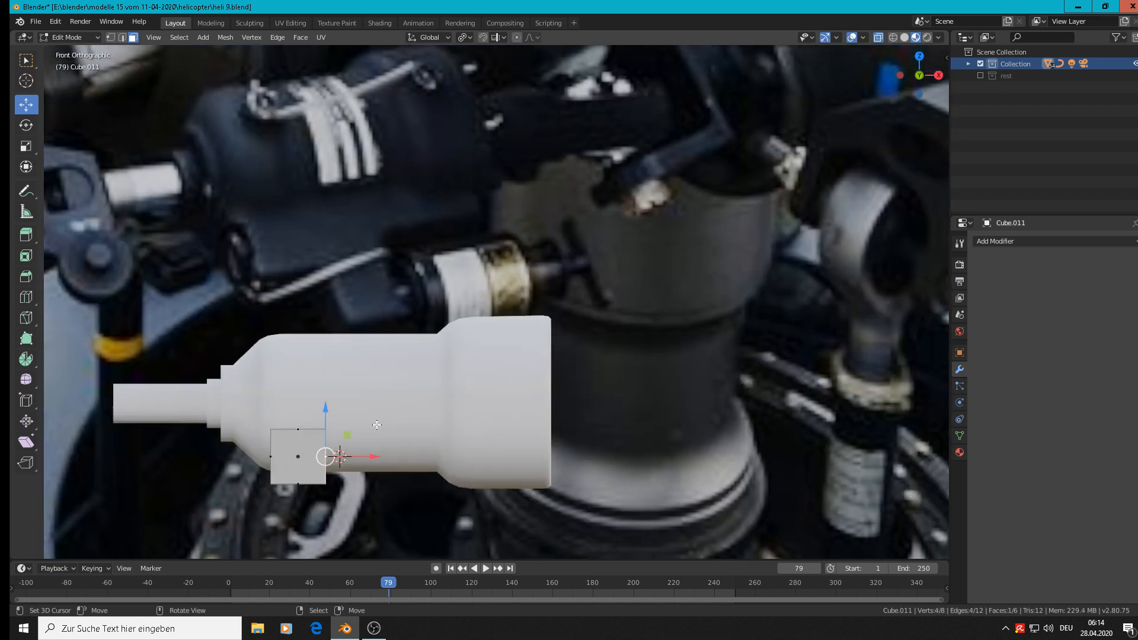
scroll(376, 424, down, 3)
drag(378, 446, 389, 447)
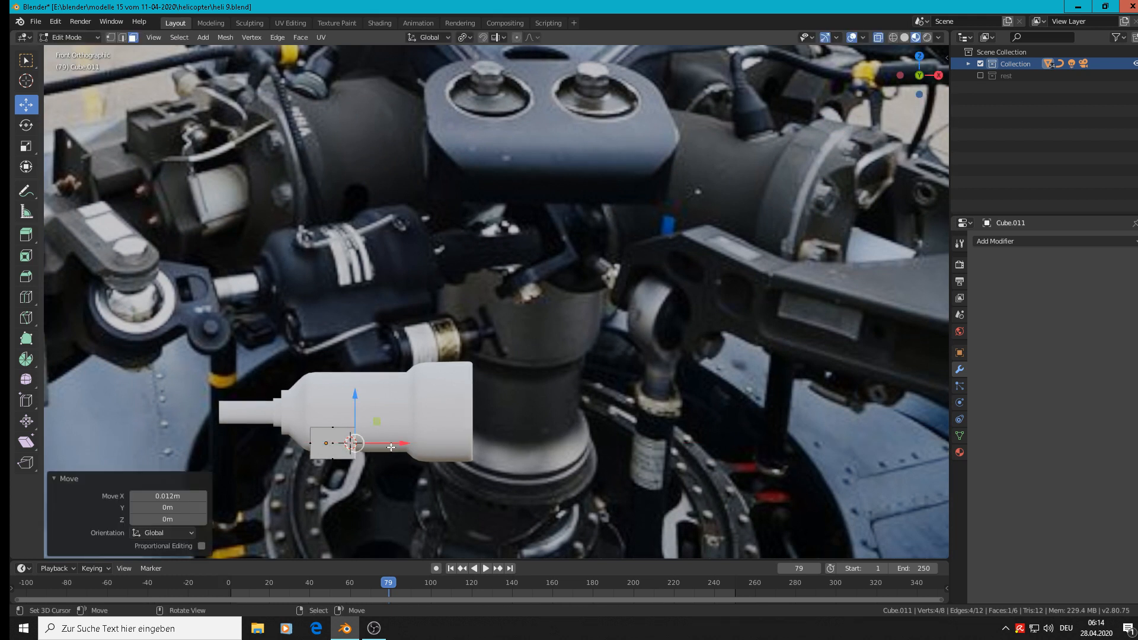
right_click(390, 446)
right_click(390, 446)
click(458, 409)
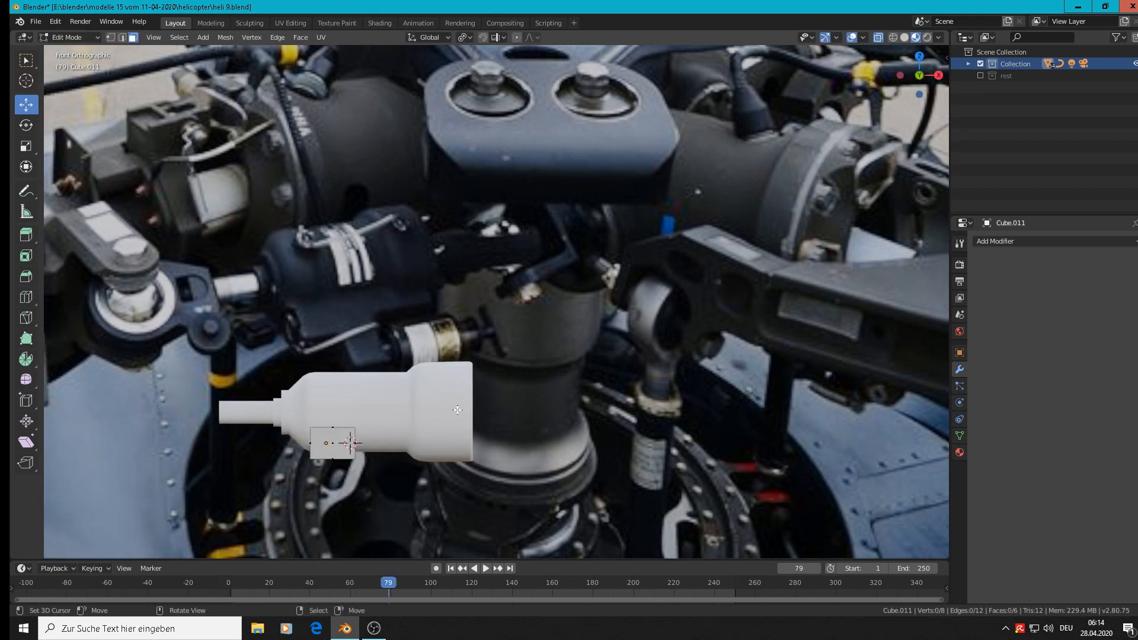
Extrude the block's +X end face 0.0322 m along X, and extrude it again by 0.00164 m.
click(362, 445)
drag(390, 444, 427, 446)
key(e)
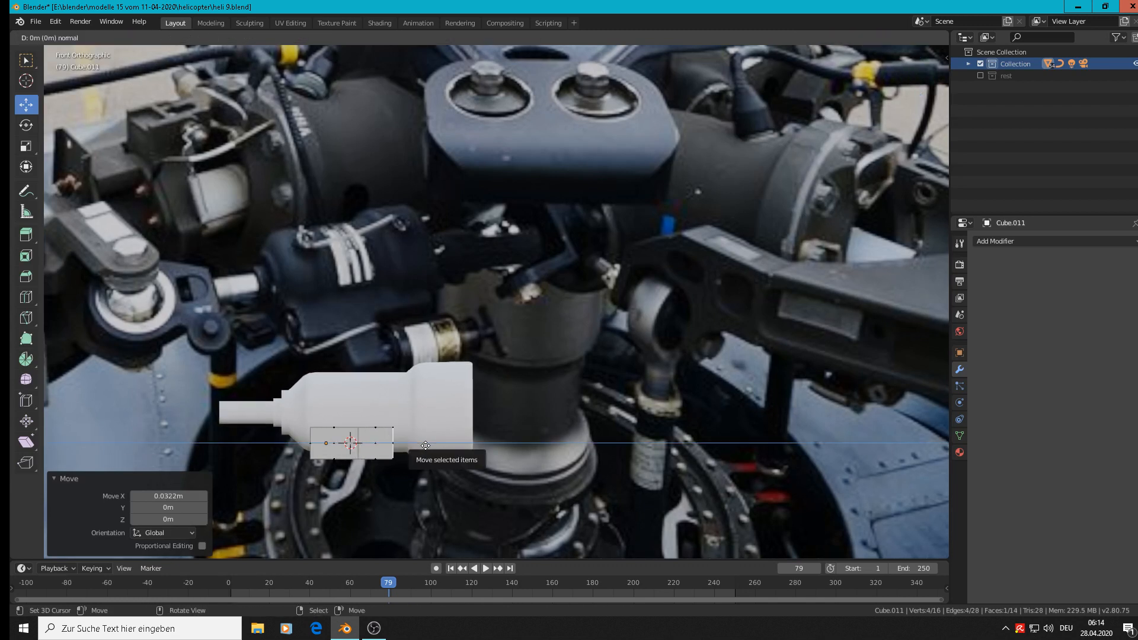
key(e)
key(x)
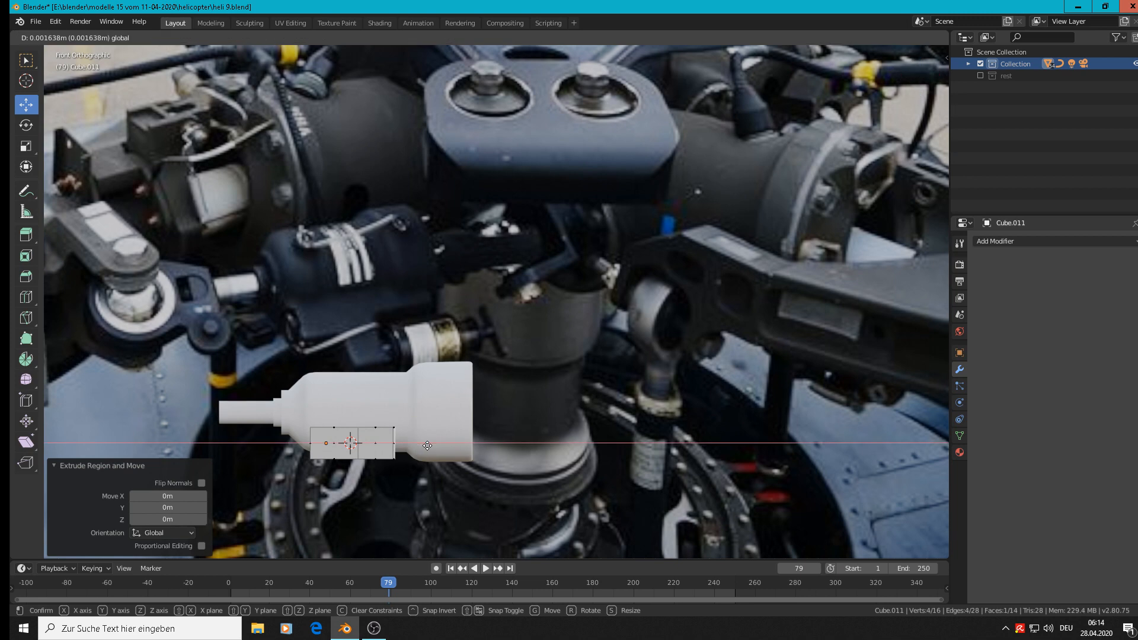
drag(427, 445, 427, 446)
scroll(409, 460, up, 4)
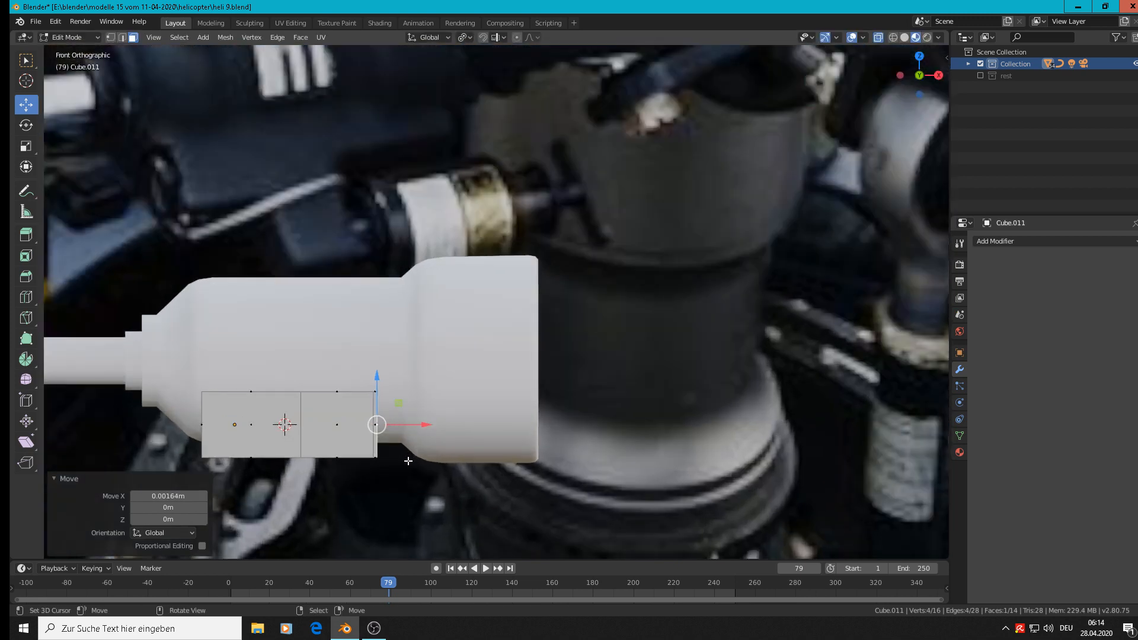
Extrude the underside face of the longer extruded section -0.0295 m along Z to form a downward leg.
middle_drag(365, 459, 380, 303)
click(330, 453)
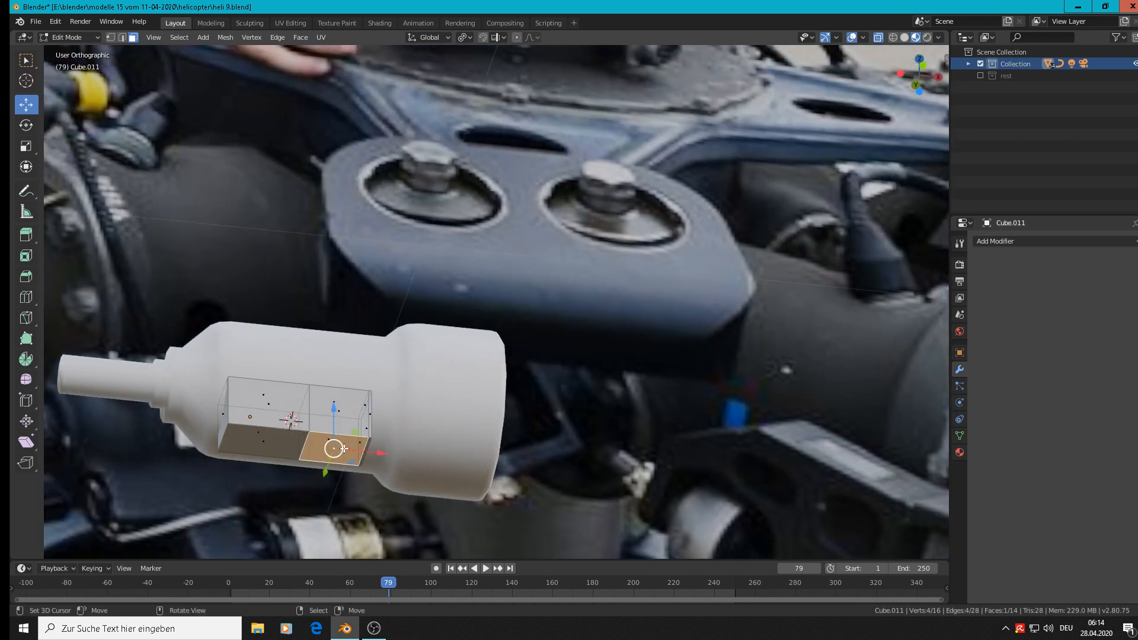
key(KP_1)
scroll(361, 281, down, 3)
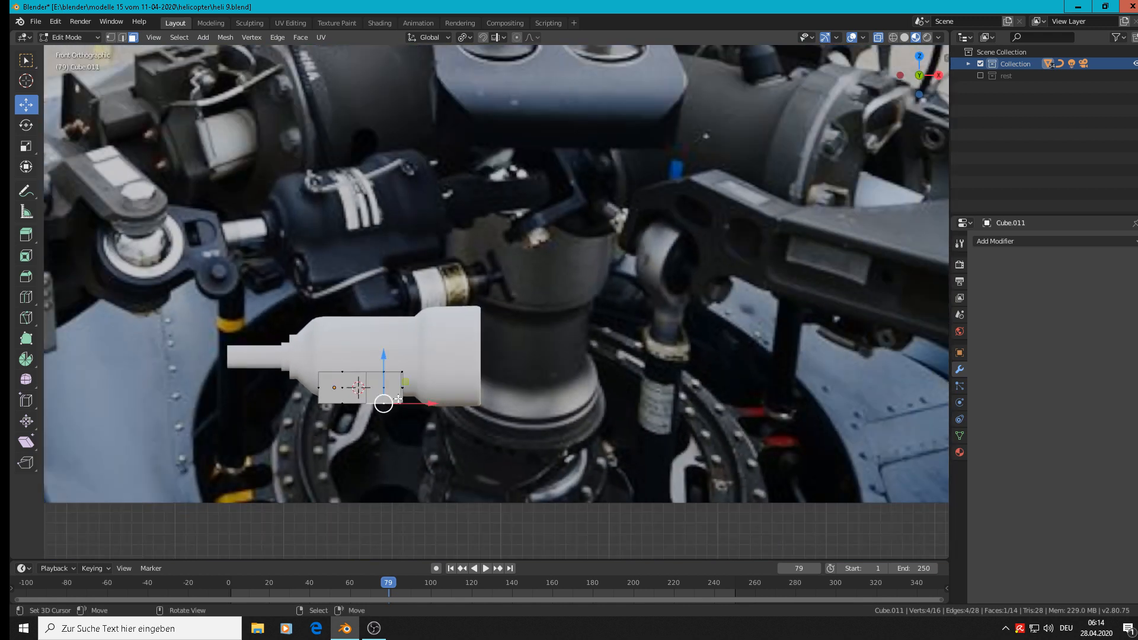
key(e)
right_click(386, 364)
drag(386, 364, 383, 395)
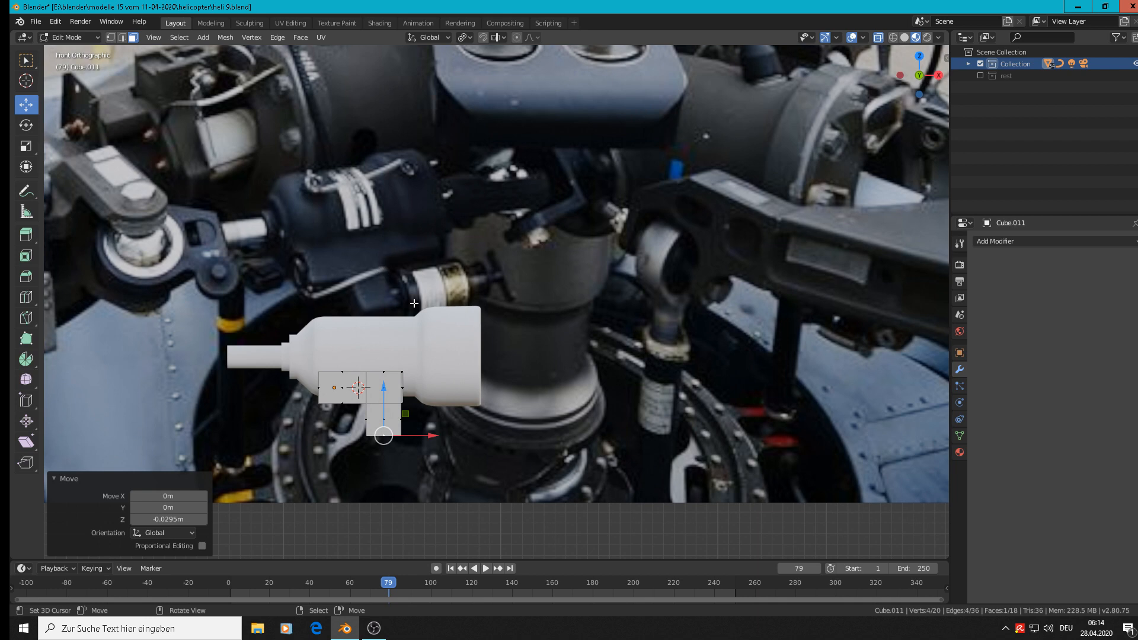
Raise the lower edge of the thin end section beside the leg by 0.00851 m along Z.
scroll(451, 403, up, 6)
middle_drag(357, 381, 327, 384)
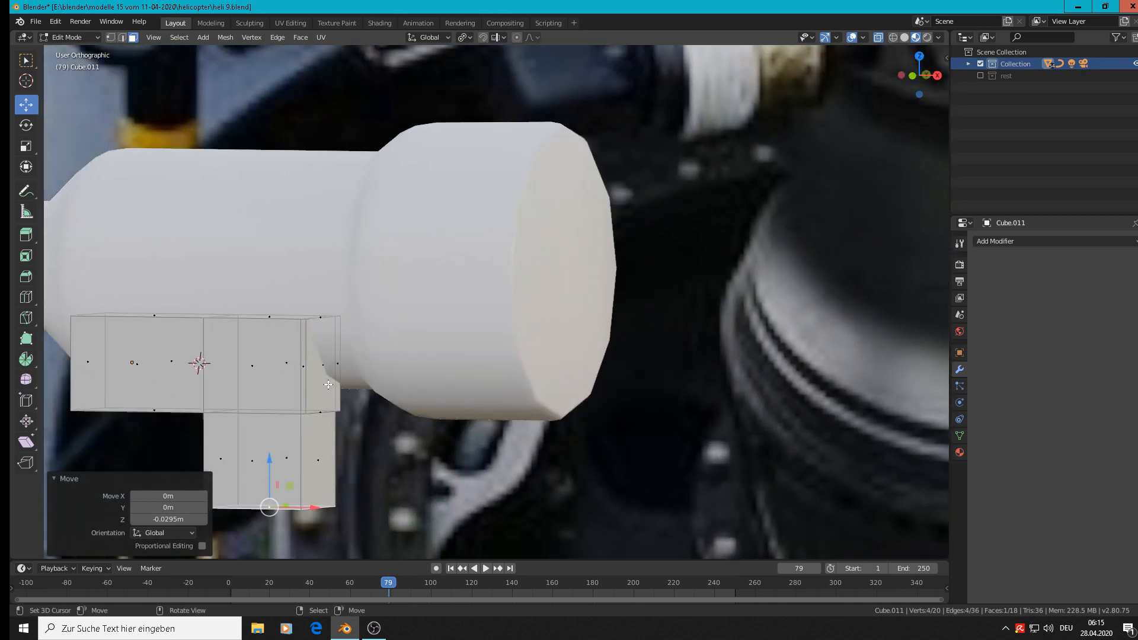
scroll(328, 385, up, 3)
click(122, 37)
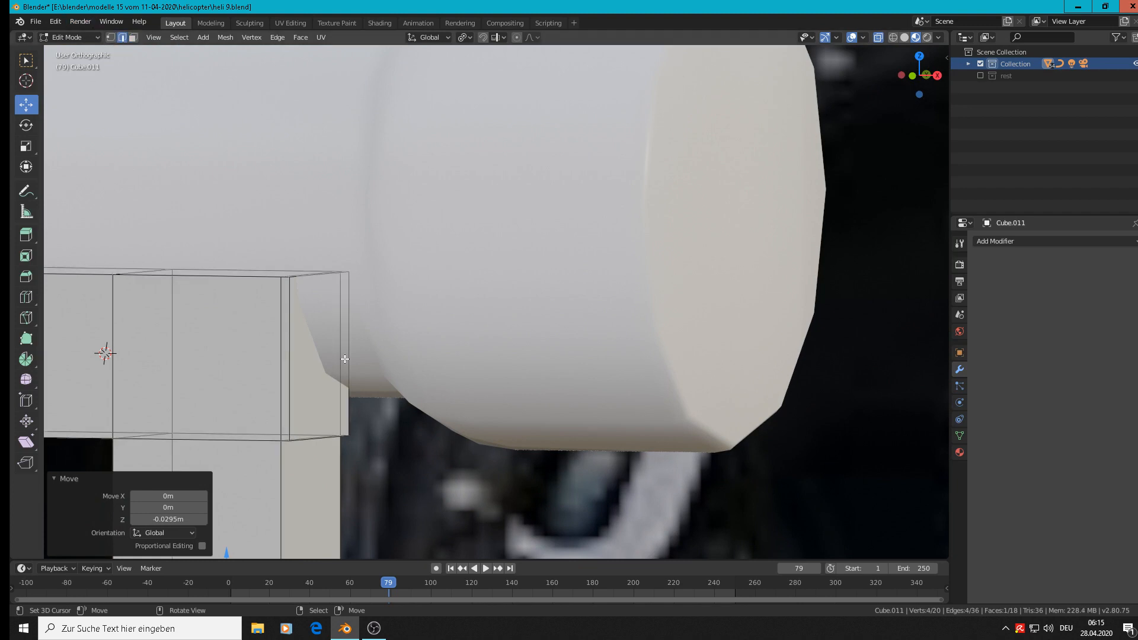
click(329, 434)
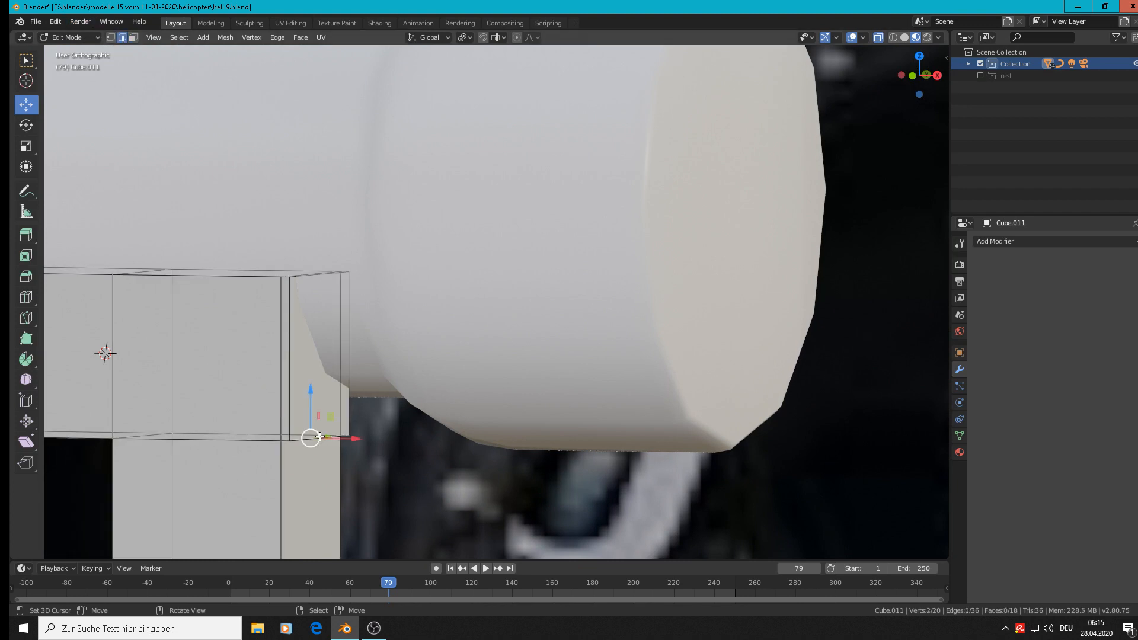
middle_drag(320, 436, 321, 397)
drag(322, 391, 299, 362)
Extrude the shortened +X end face above the leg 0.036 m along X.
scroll(295, 346, down, 3)
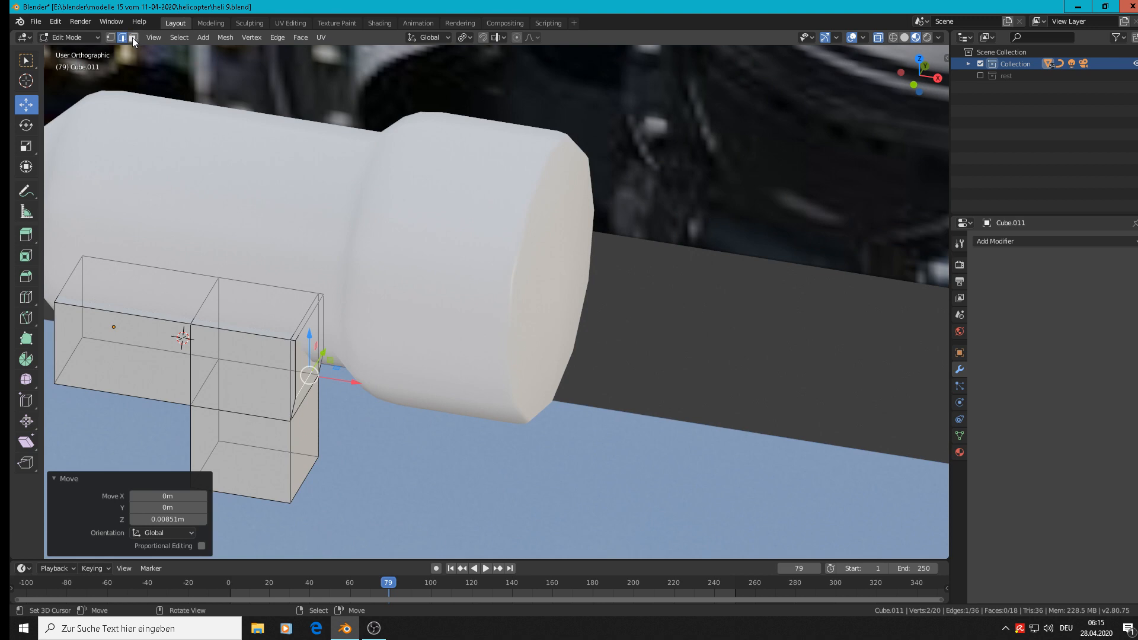
click(133, 38)
click(313, 340)
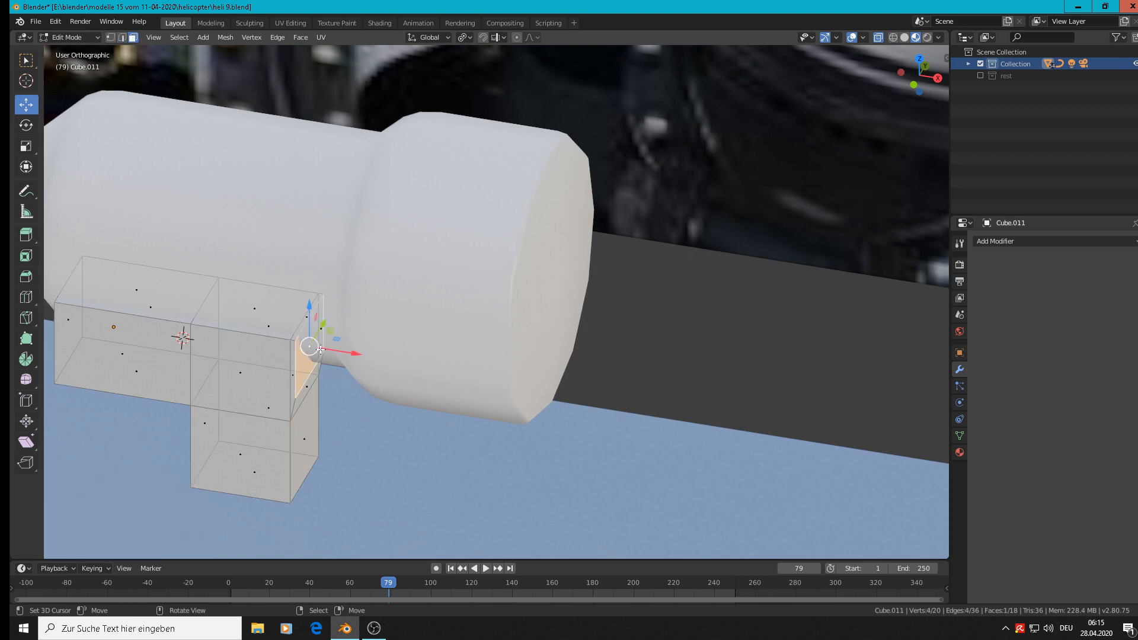
key(e)
right_click(335, 353)
key(g)
key(x)
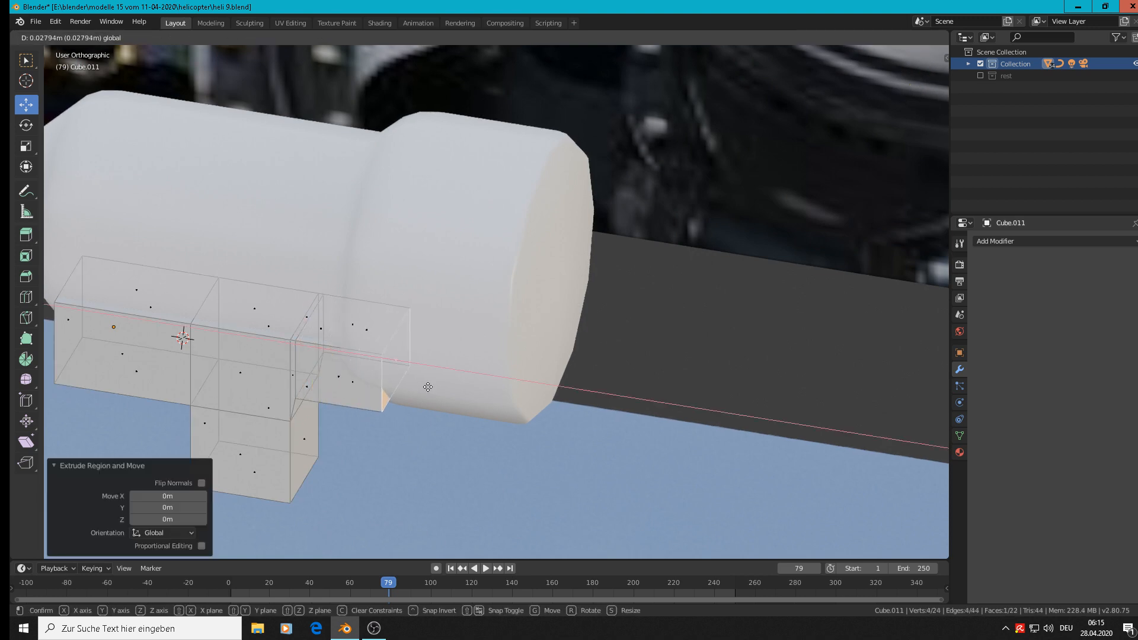
click(452, 394)
shift+right_click(452, 395)
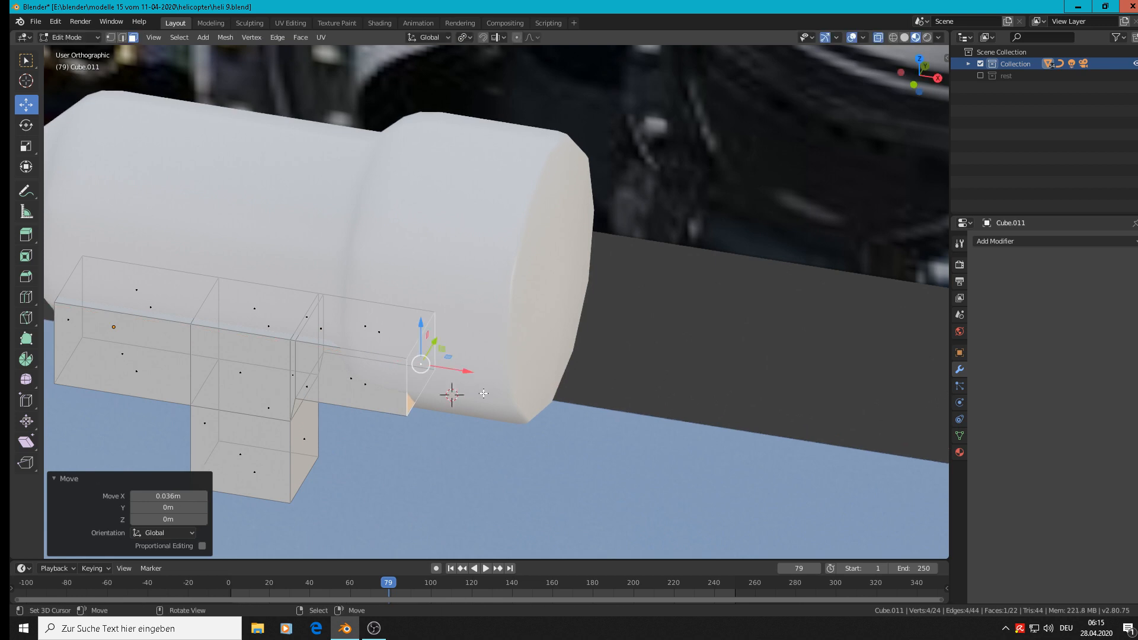
Move the extruded end face a further 0.0173 m along X in front view and leave mesh editing.
key(KP_1)
scroll(557, 364, down, 5)
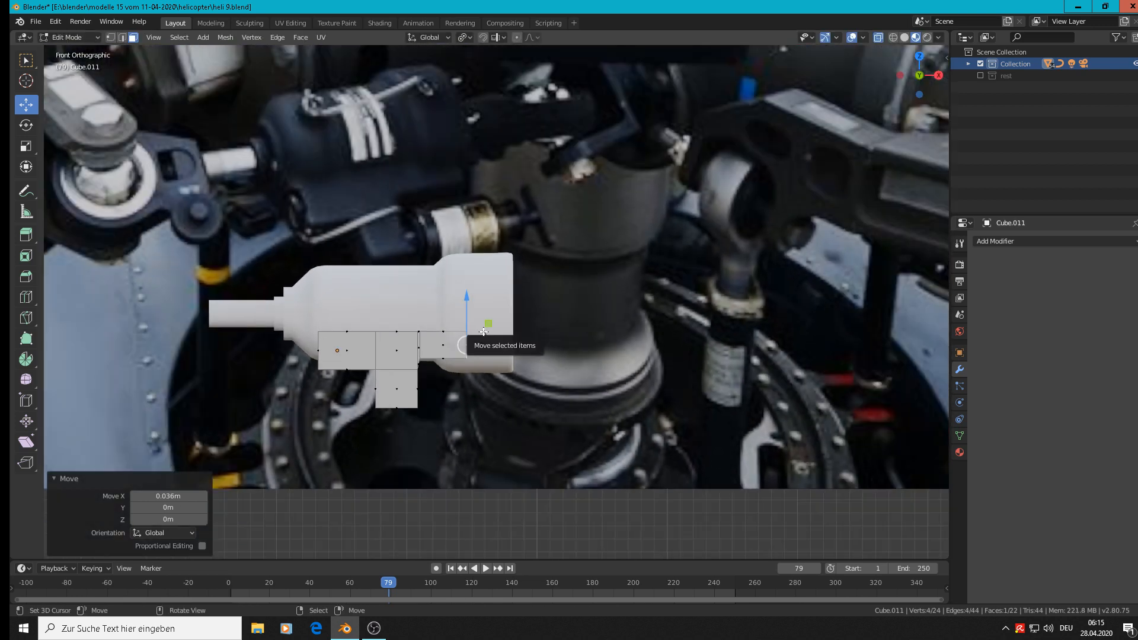
key(g)
key(x)
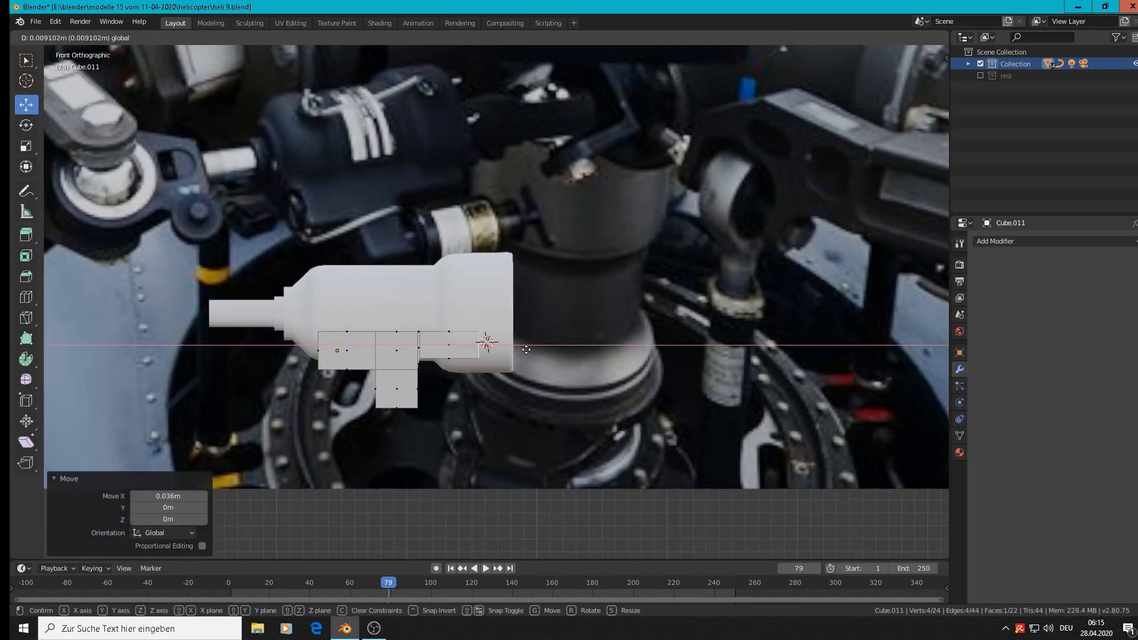
click(536, 352)
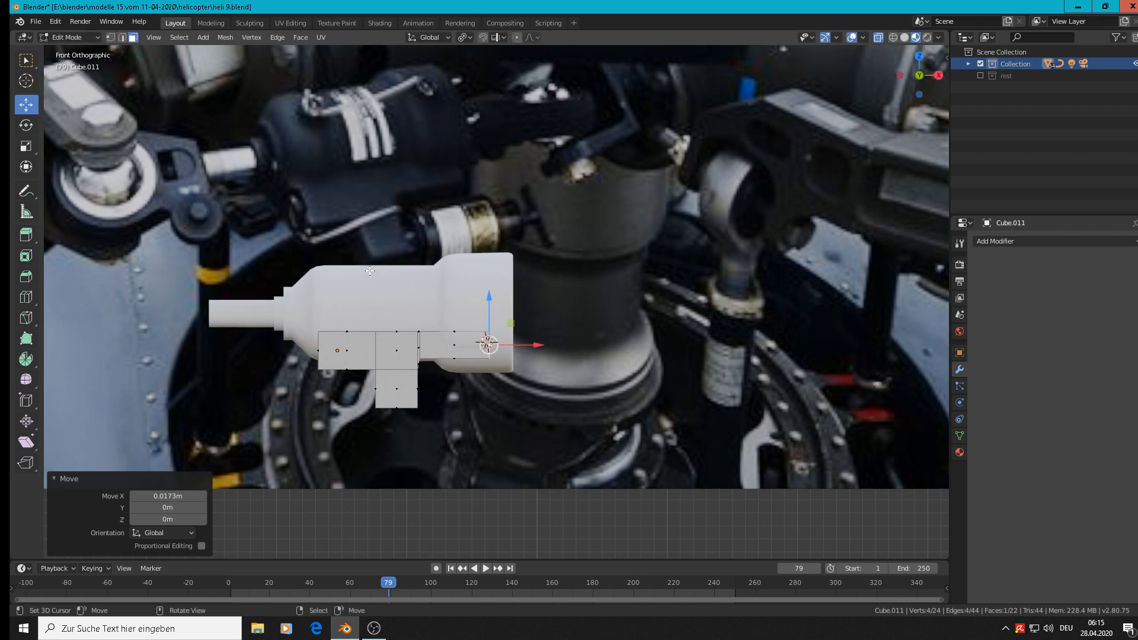
key(Tab)
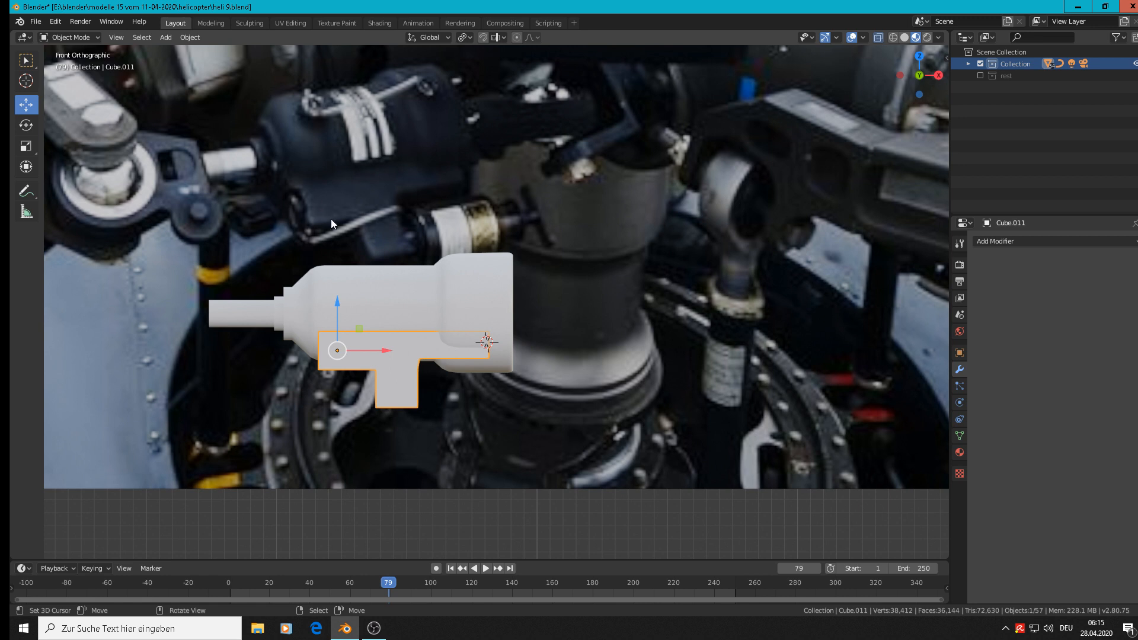
Move the T-shaped block -0.125 m along Y, out of the damper cylinder, and apply its rotation and scale.
middle_drag(449, 331, 504, 411)
scroll(504, 410, up, 3)
drag(238, 357, 471, 443)
scroll(670, 388, up, 1)
click(190, 38)
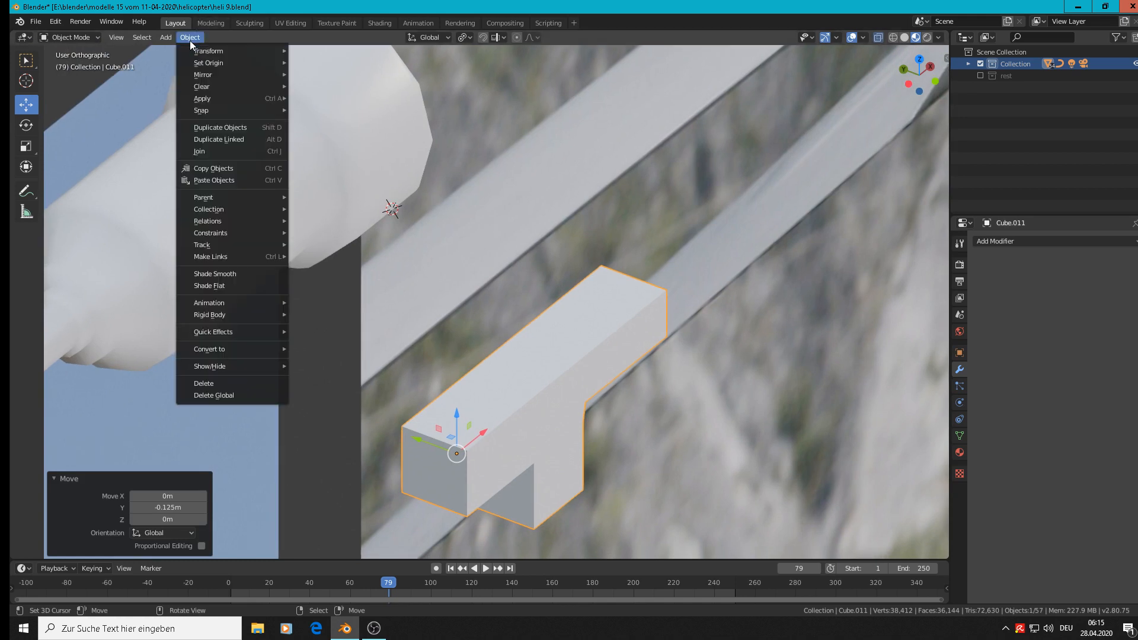
mouse_move(200, 99)
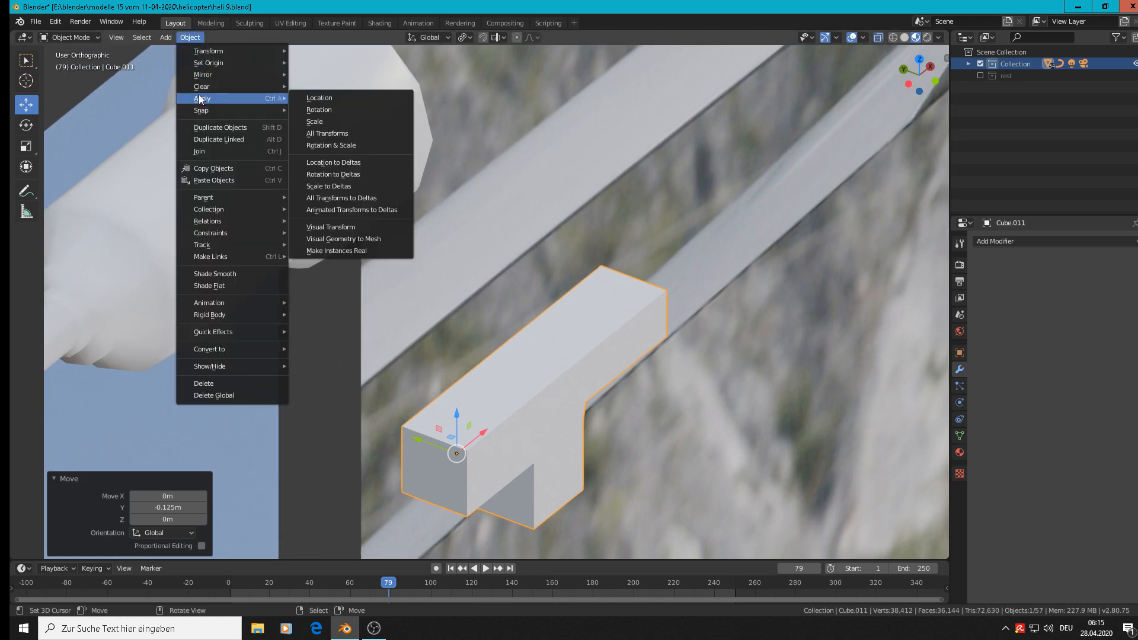
click(359, 143)
Open the T-shaped block for mesh editing and select its two long upper edges in edge mode.
scroll(702, 444, down, 1)
key(Tab)
scroll(703, 446, up, 3)
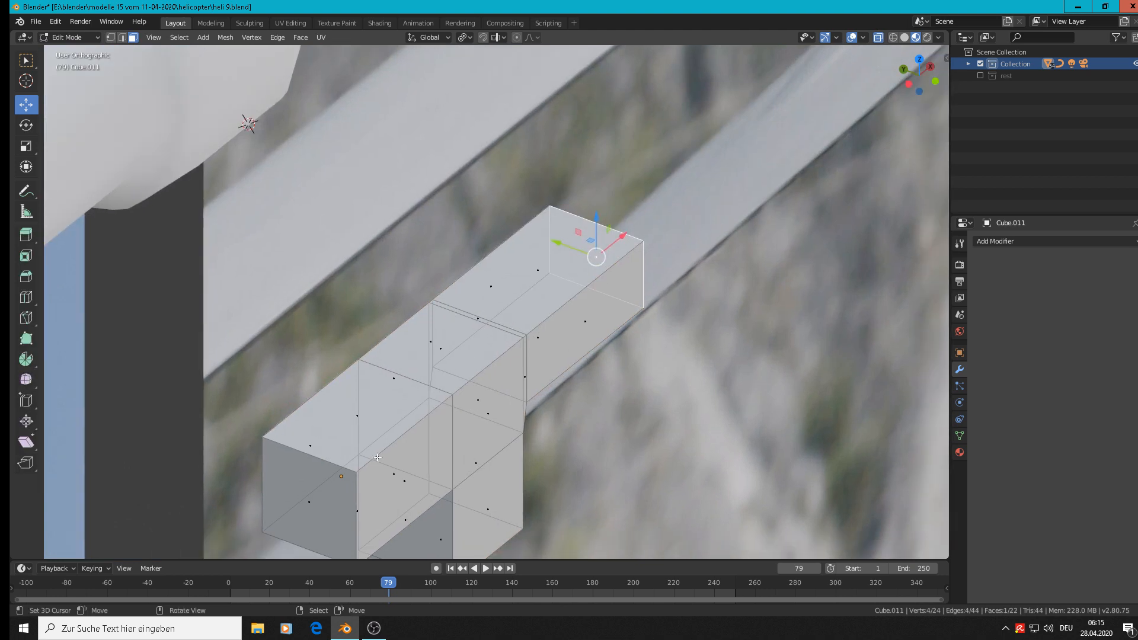
click(122, 38)
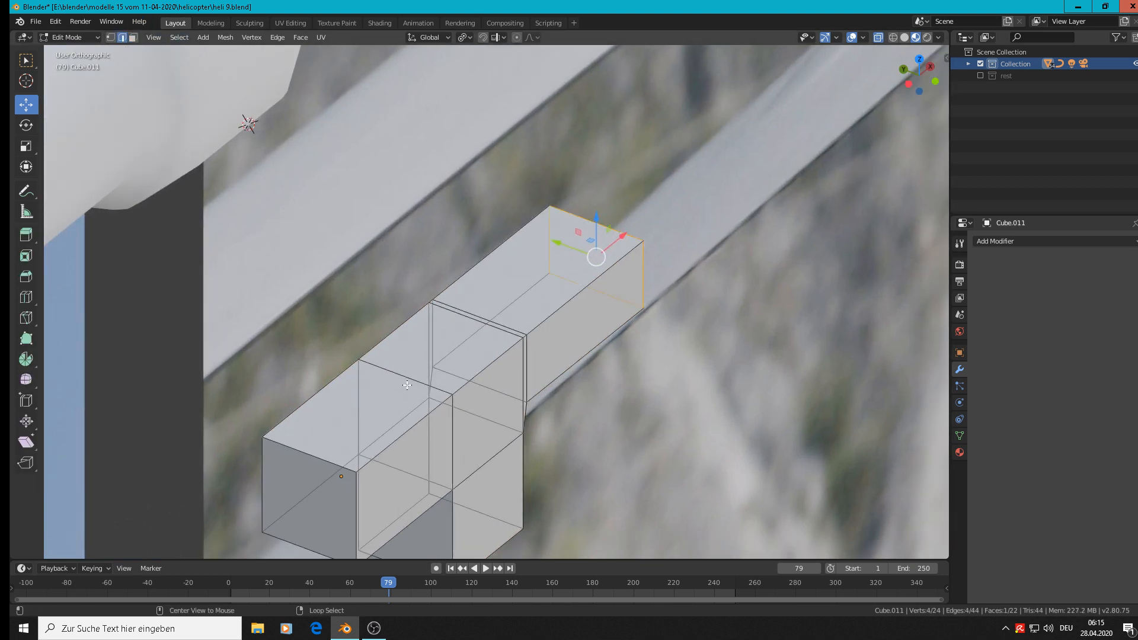
alt+click(417, 435)
alt+click(315, 409)
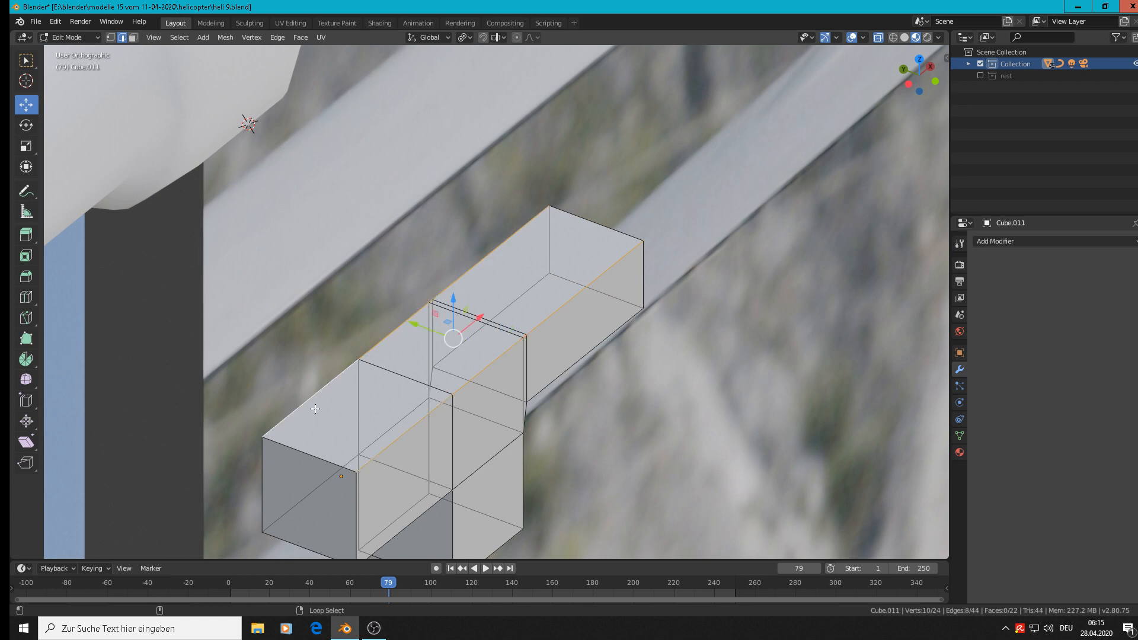
Add the thick -X arm's lower long edges and the edges around its end face to the selection.
middle_drag(661, 439, 630, 411)
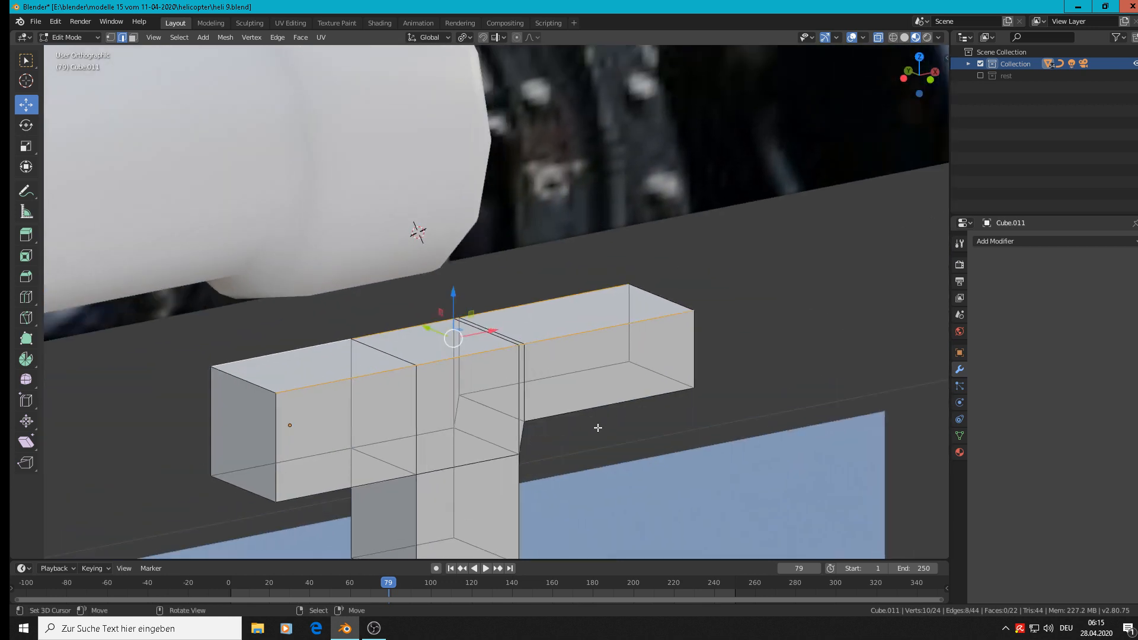
alt+shift+click(328, 490)
alt+shift+click(311, 467)
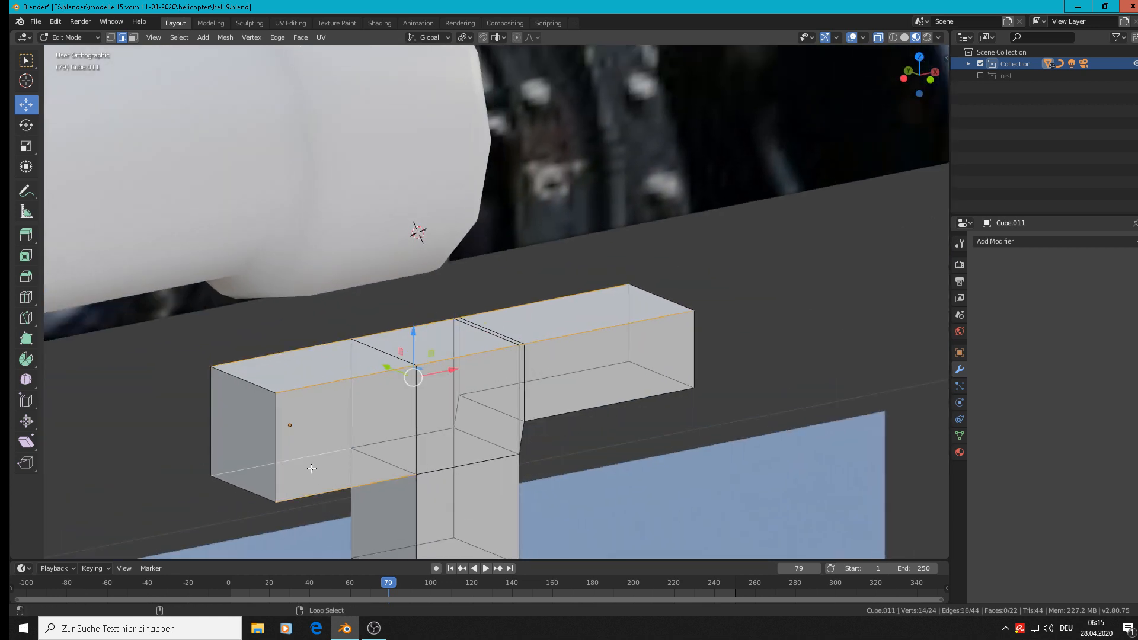
shift+click(276, 449)
shift+click(207, 422)
shift+click(269, 487)
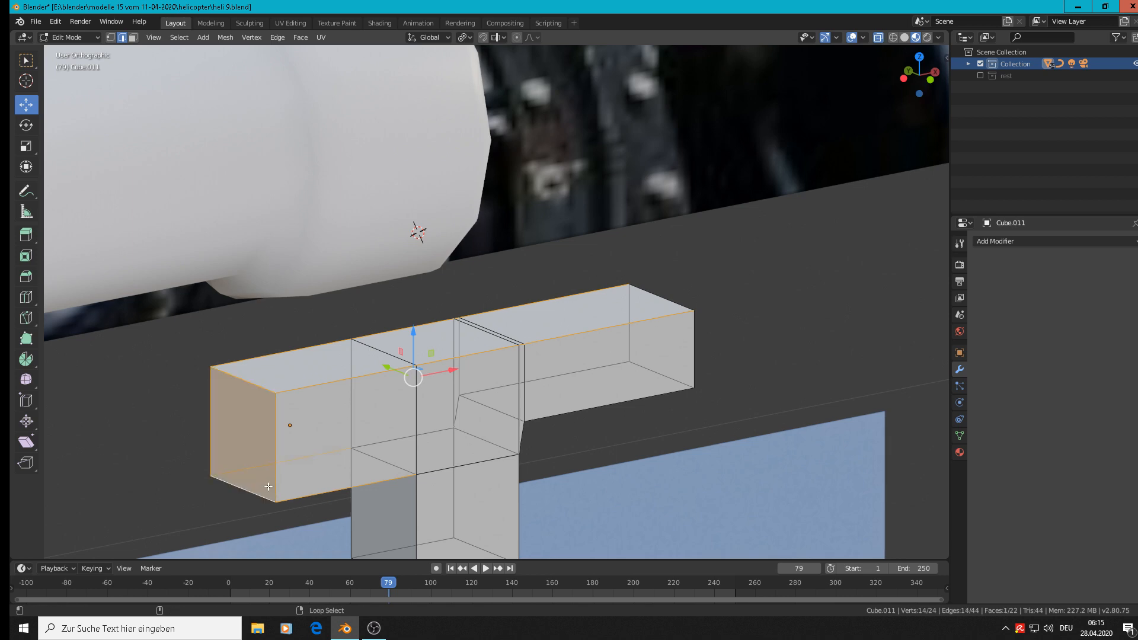
Add the edges around the +X end face and the thin arm's lower long edges to the selection.
alt+shift+right_click(665, 300)
alt+shift+right_click(628, 323)
alt+shift+right_click(671, 371)
alt+shift+right_click(713, 384)
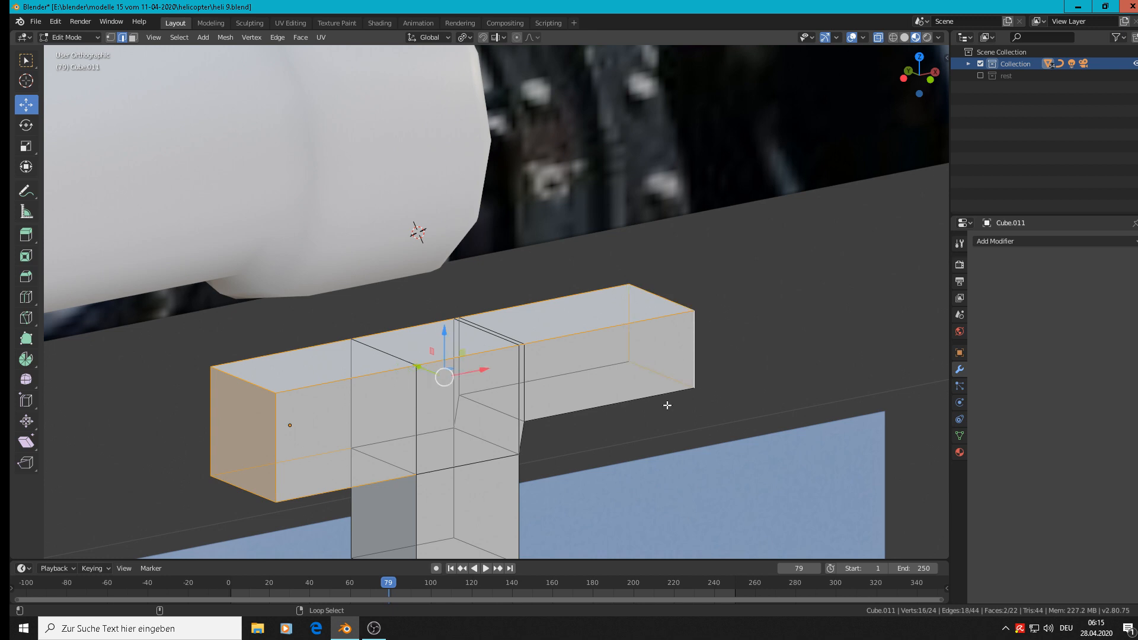
alt+shift+right_click(668, 405)
alt+shift+right_click(591, 380)
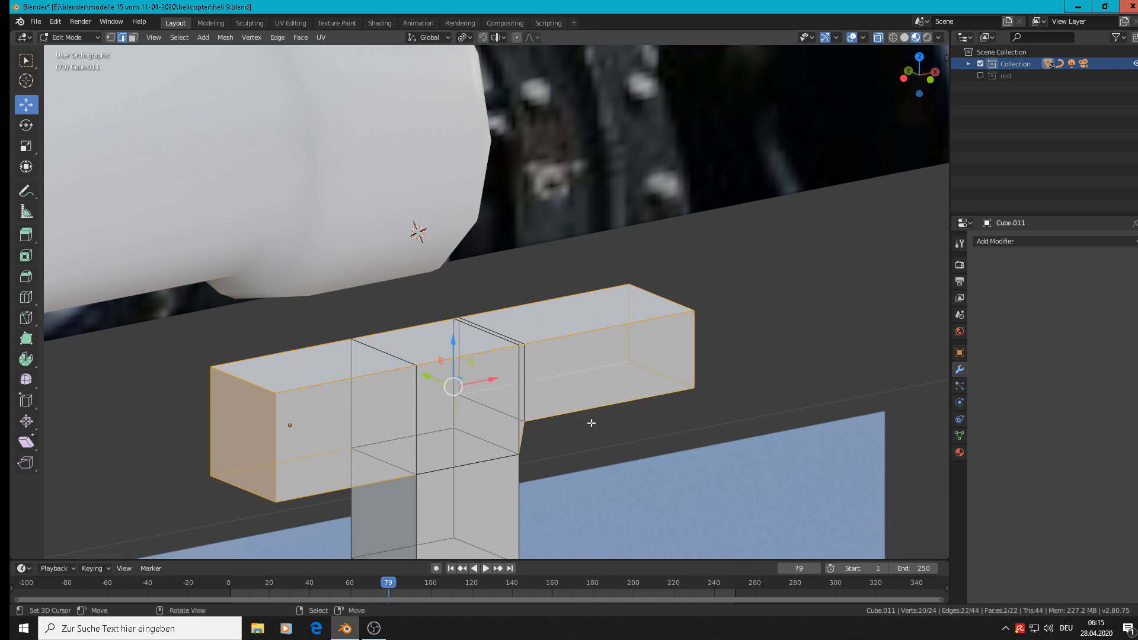
Extend the edge selection with the leg's vertical edges and the edges around its bottom face.
middle_drag(582, 433, 392, 438)
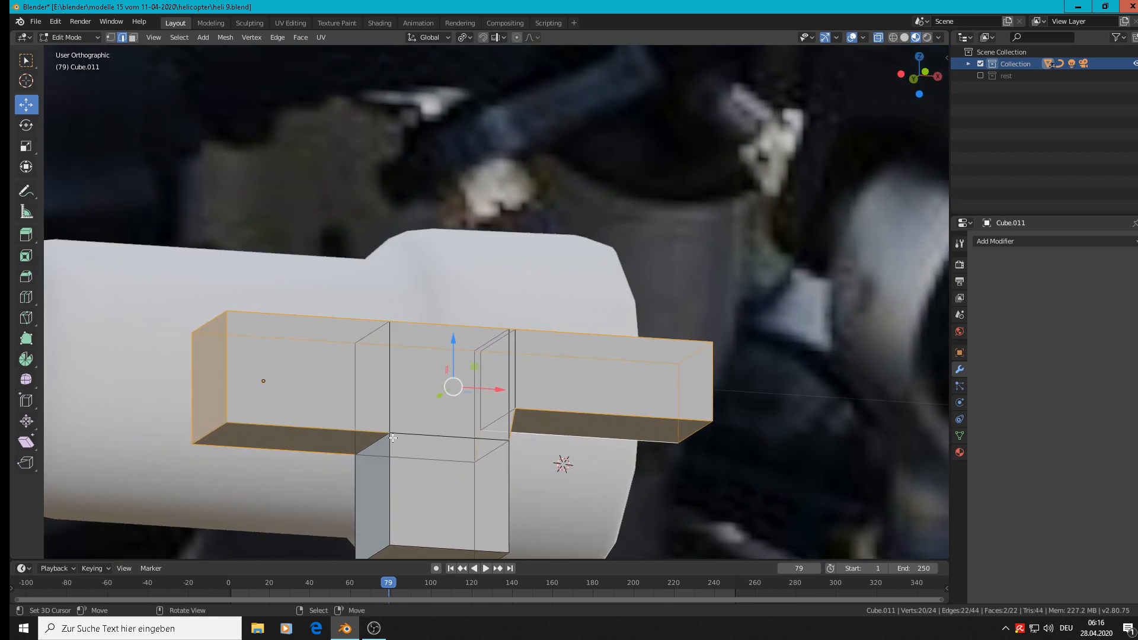
alt+shift+right_click(390, 490)
alt+shift+right_click(363, 511)
alt+shift+right_click(484, 522)
alt+shift+right_click(509, 521)
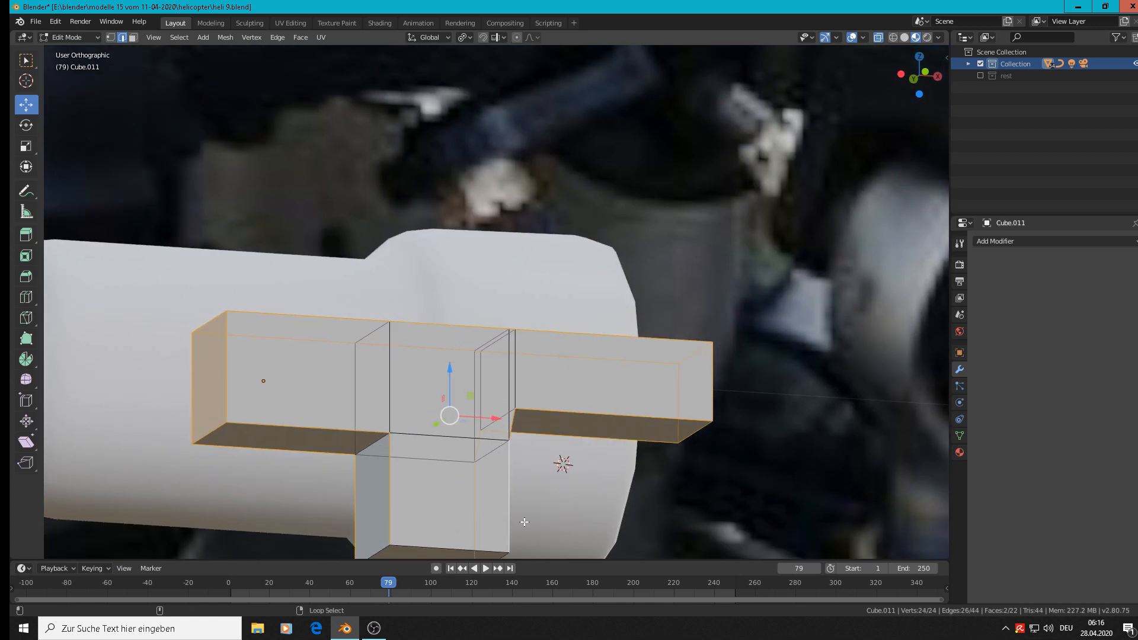
shift+middle_drag(566, 517, 673, 325)
alt+shift+right_click(553, 386)
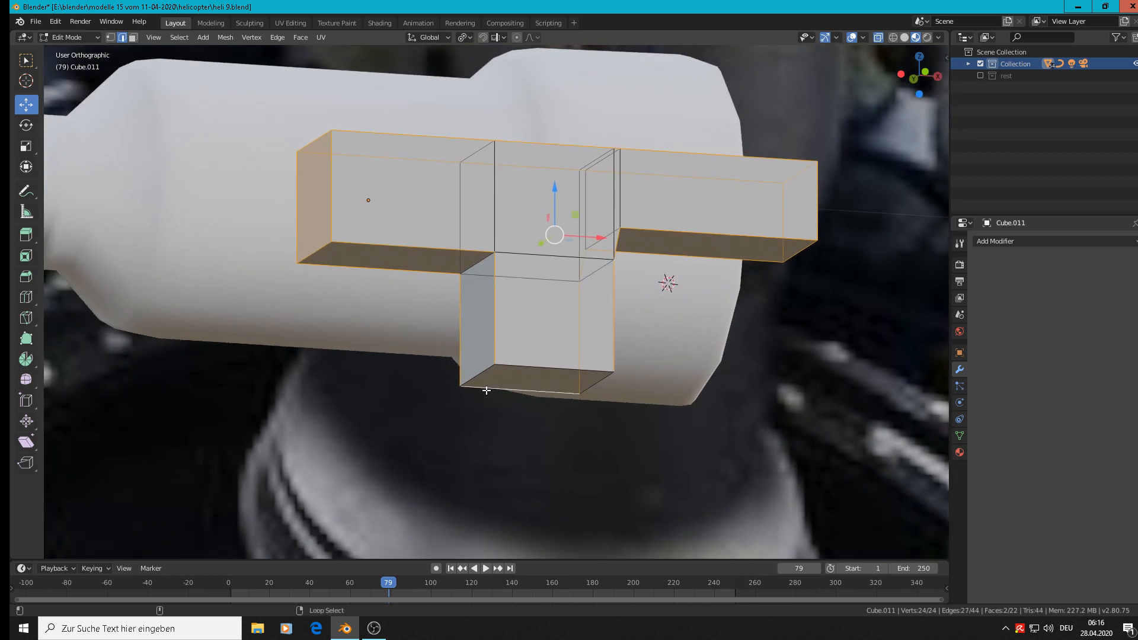
alt+shift+right_click(609, 387)
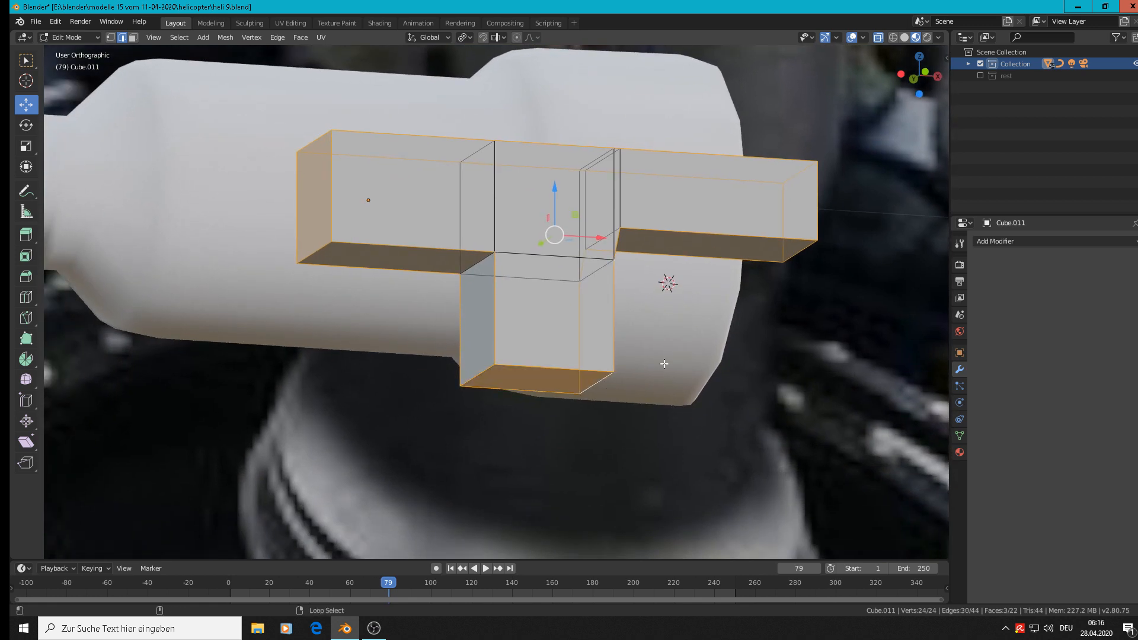
middle_drag(664, 365, 602, 394)
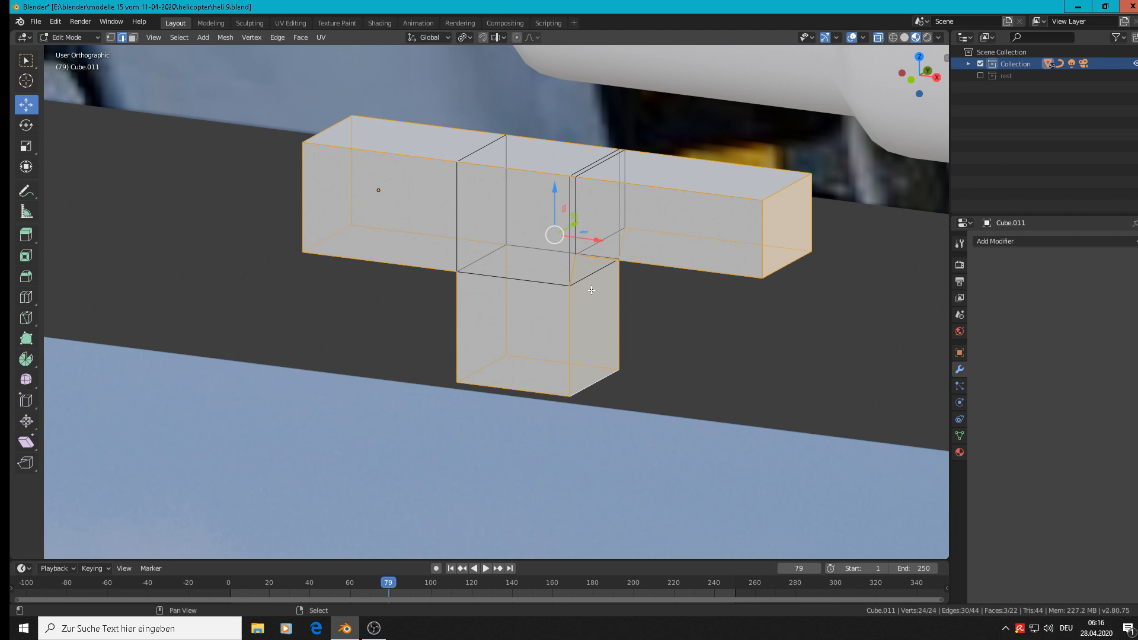
Bevel the selected outer edges about 0.0029 m wide with two segments and leave mesh editing.
key(ctrl+b)
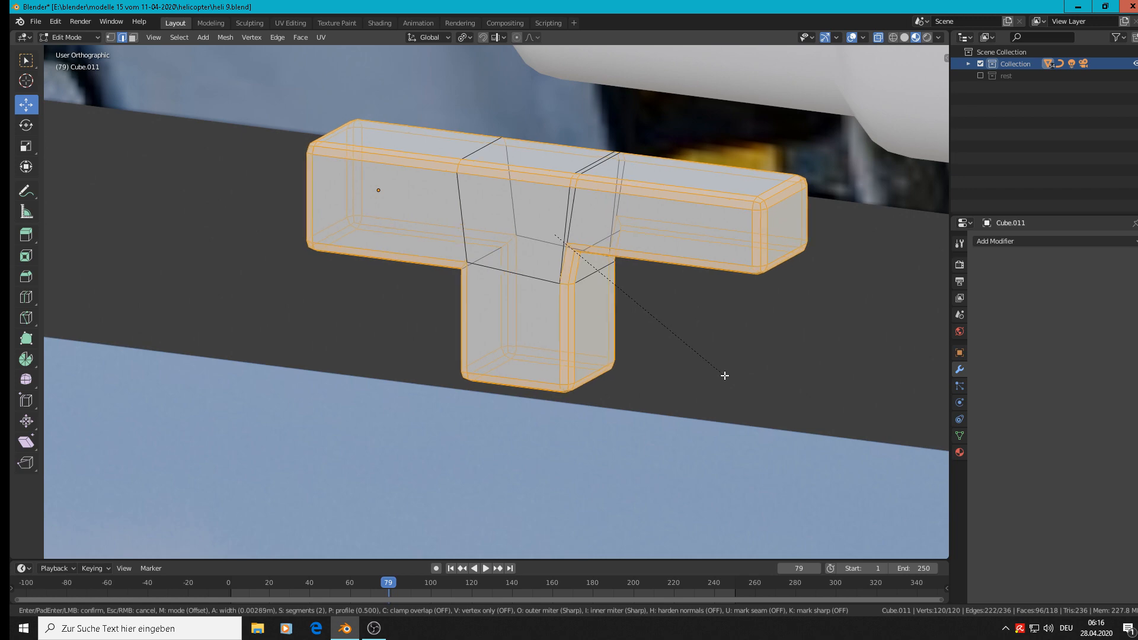
click(725, 375)
key(Tab)
scroll(680, 351, down, 4)
middle_drag(730, 326, 794, 291)
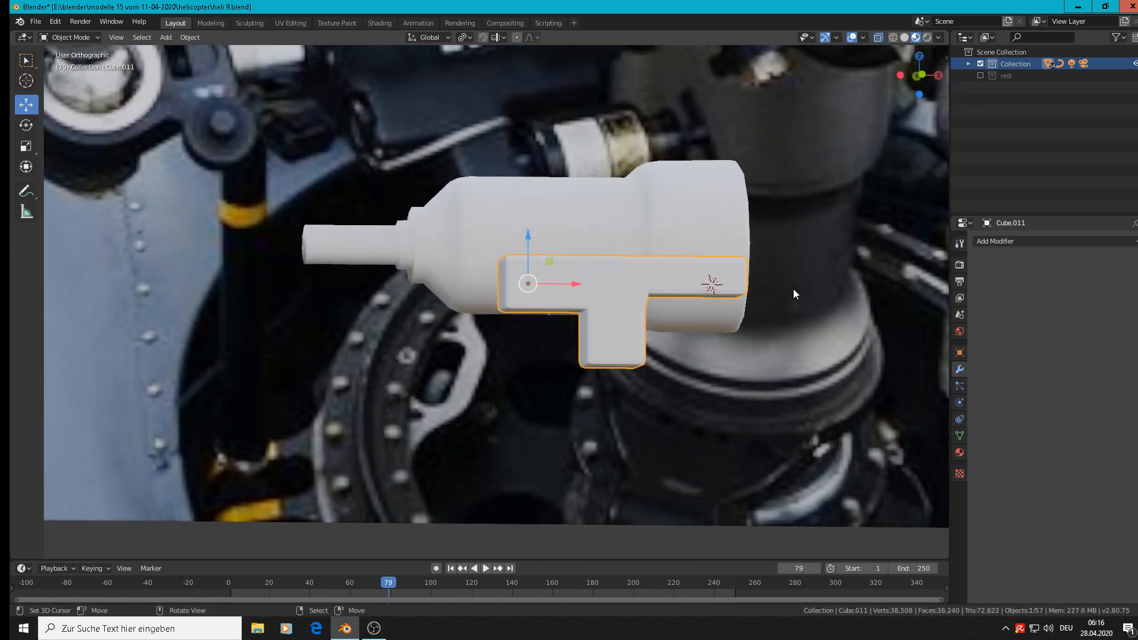
scroll(770, 294, up, 3)
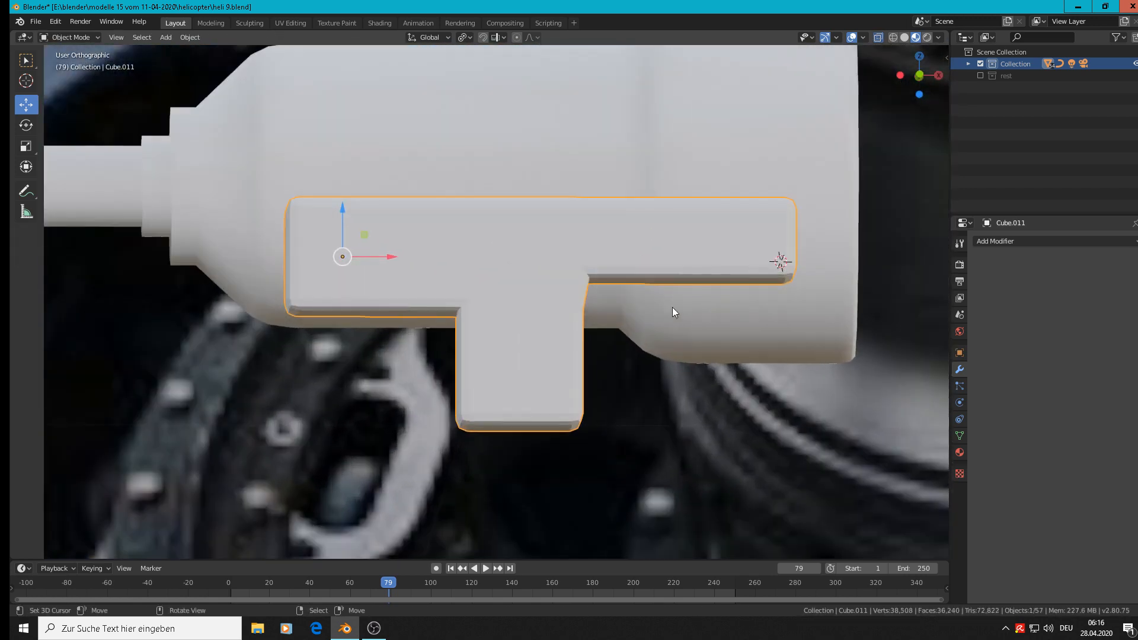
scroll(634, 297, up, 2)
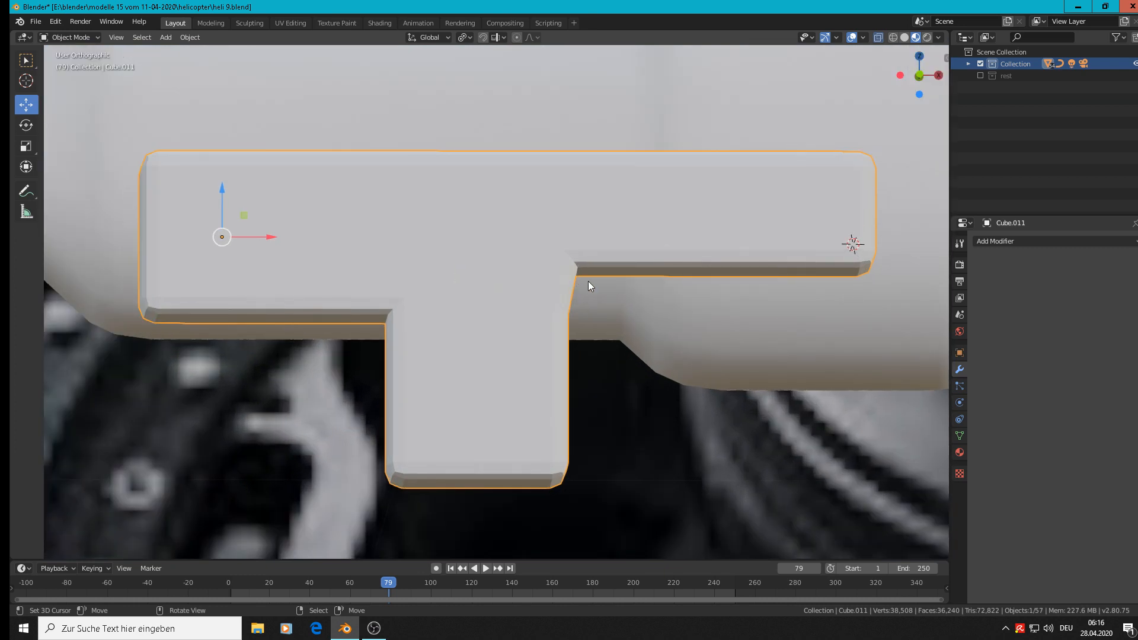
In front view, move the inner corner vertices between the thin arm and the leg along -X to straighten the leg's side.
key(KP_1)
key(Tab)
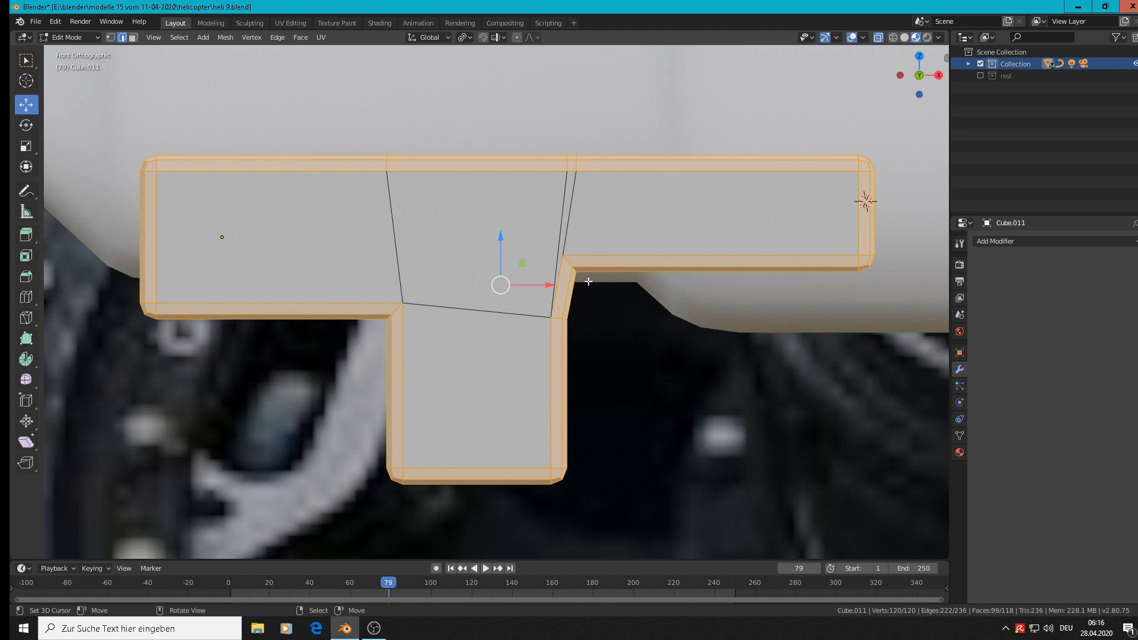
key(alt+a)
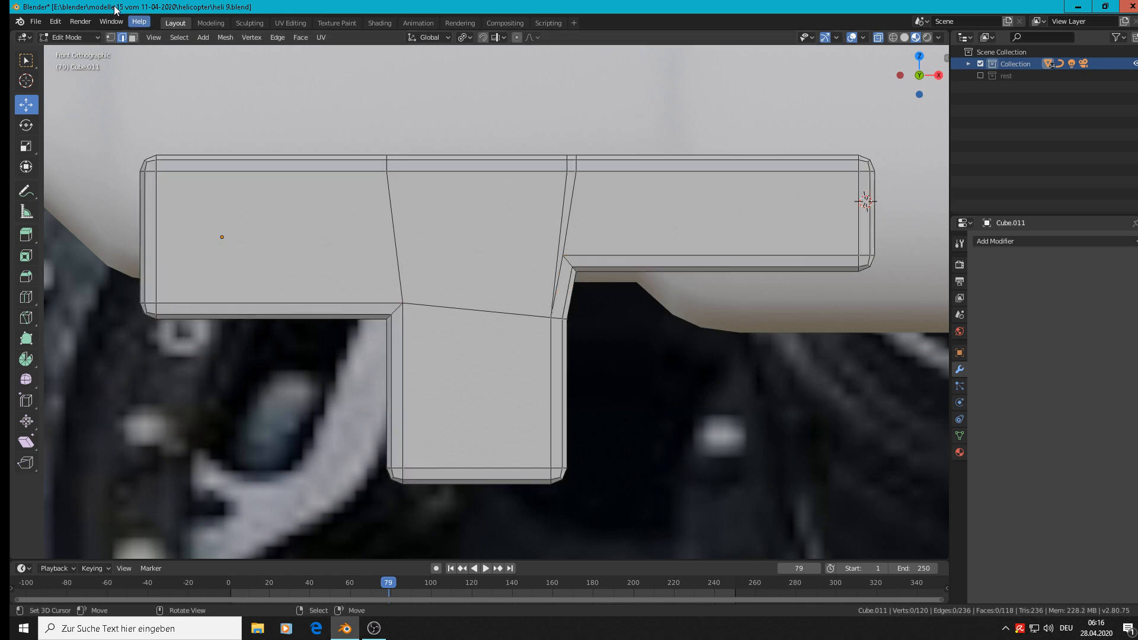
key(1)
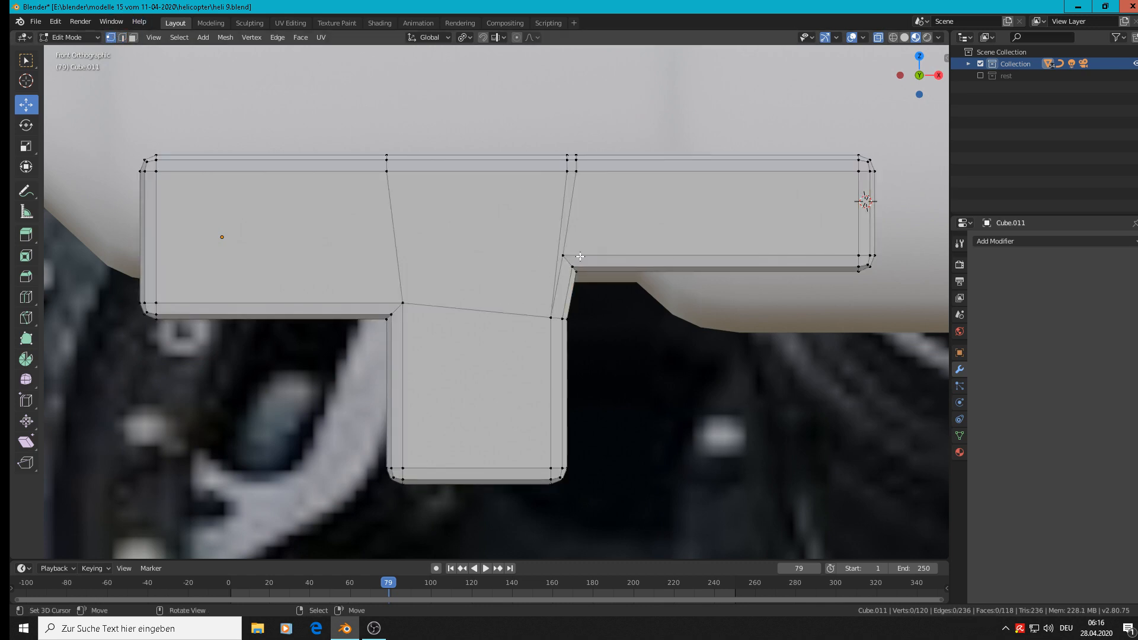
key(b)
drag(605, 307, 558, 216)
drag(615, 265, 606, 264)
Move the paired upper-edge vertices above the leg's +X side -0.00466 m along X and leave mesh editing.
ctrl+alt+click(576, 165)
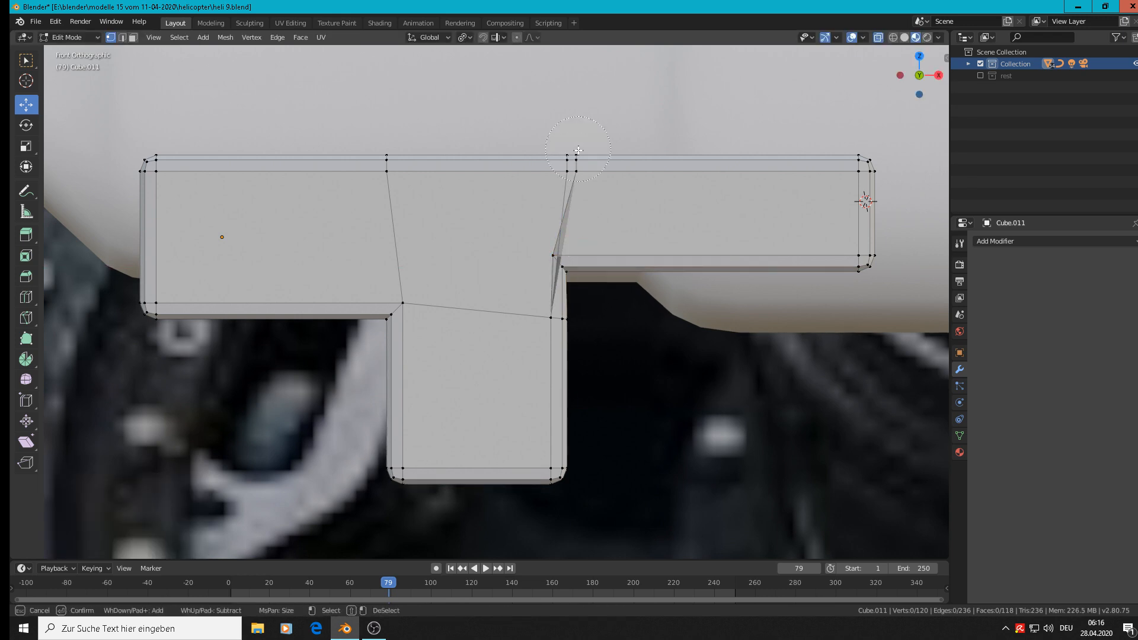
drag(576, 165, 550, 165)
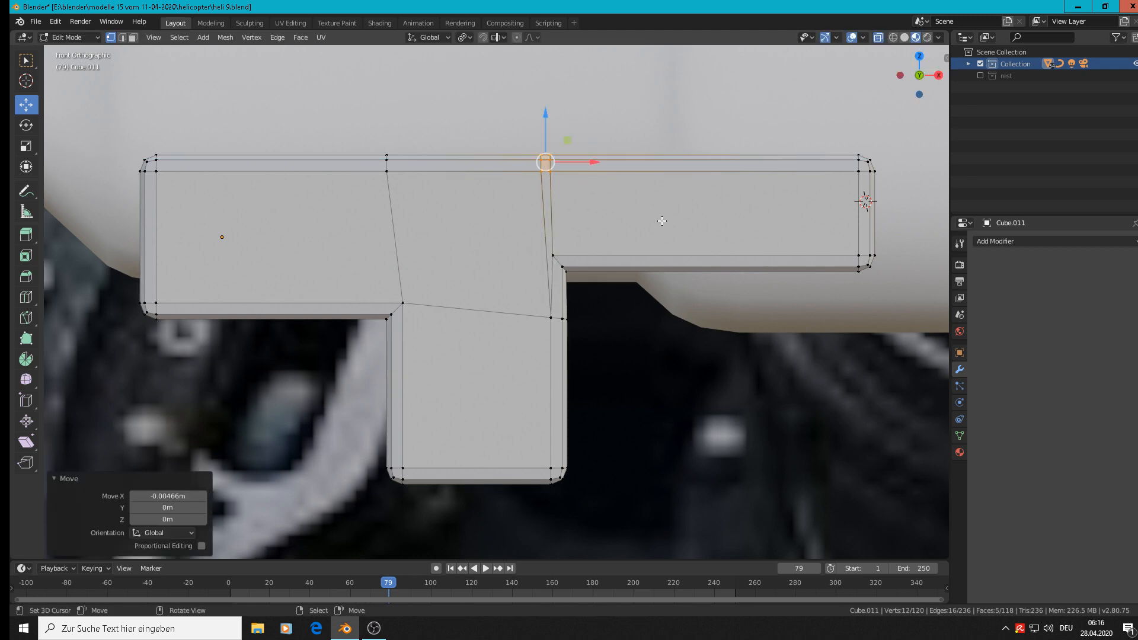
key(Tab)
Apply smooth shading to the bevelled T-shaped block.
scroll(670, 254, down, 3)
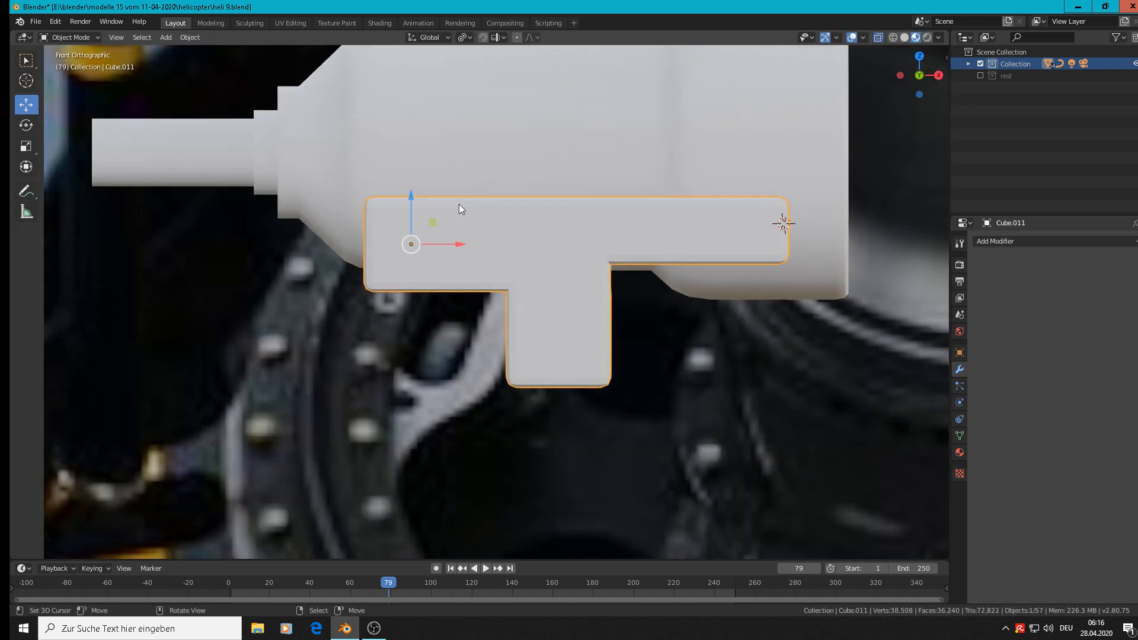
click(191, 37)
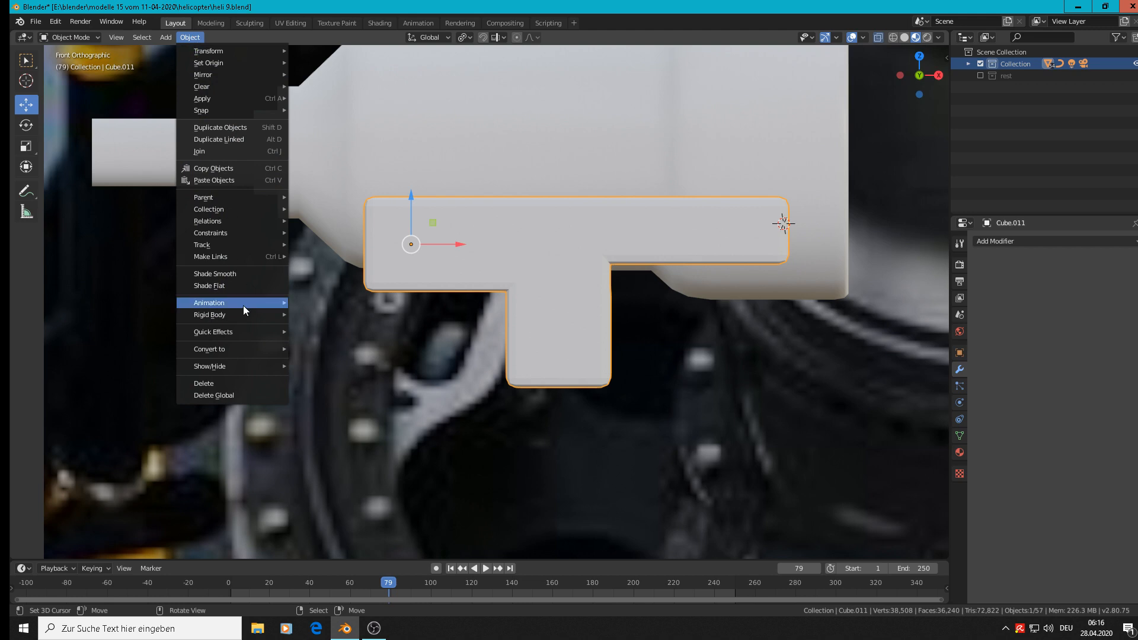
click(240, 276)
scroll(468, 278, down, 6)
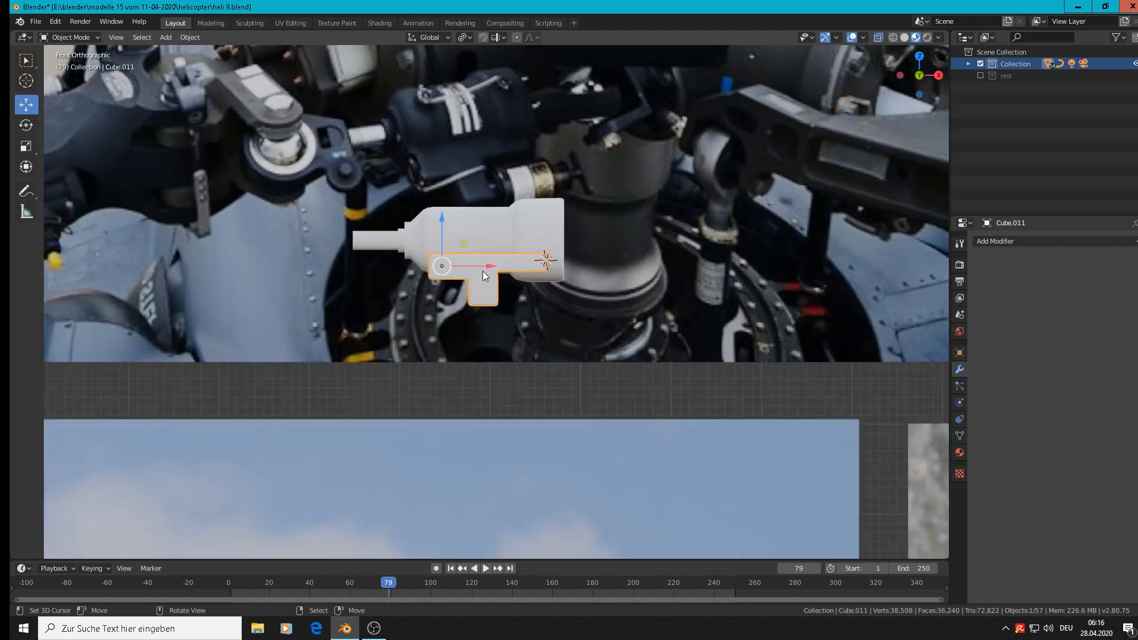
scroll(505, 265, down, 2)
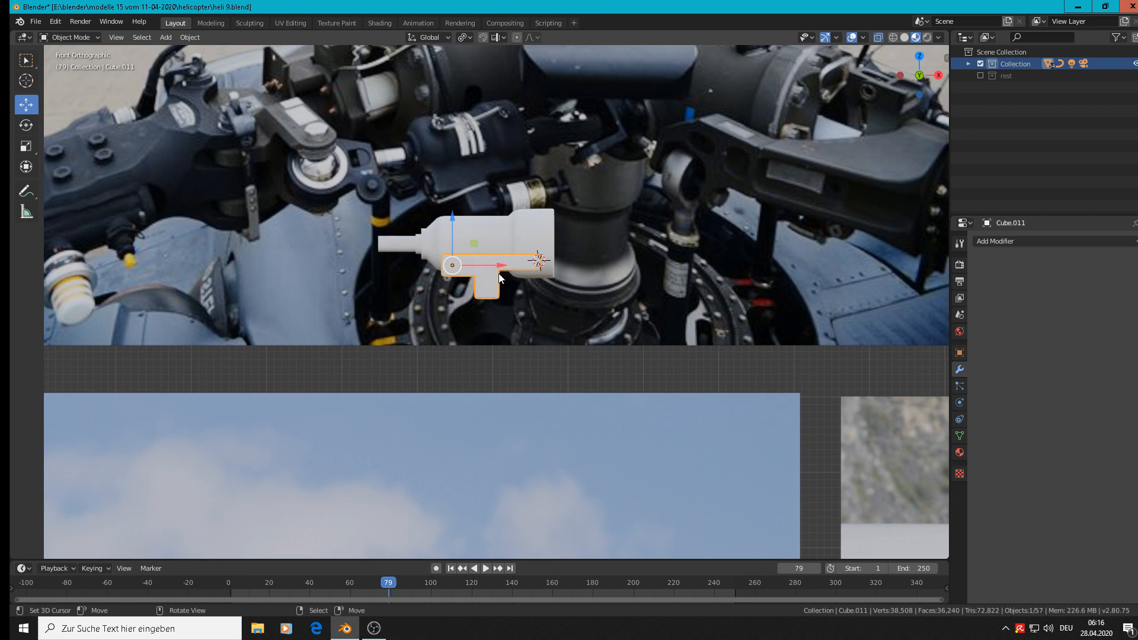
Move the T-shaped block -0.0118 m along Z and 0.146 m along Y so it sits centred under the damper cylinder.
drag(451, 228, 448, 236)
middle_drag(448, 237, 508, 274)
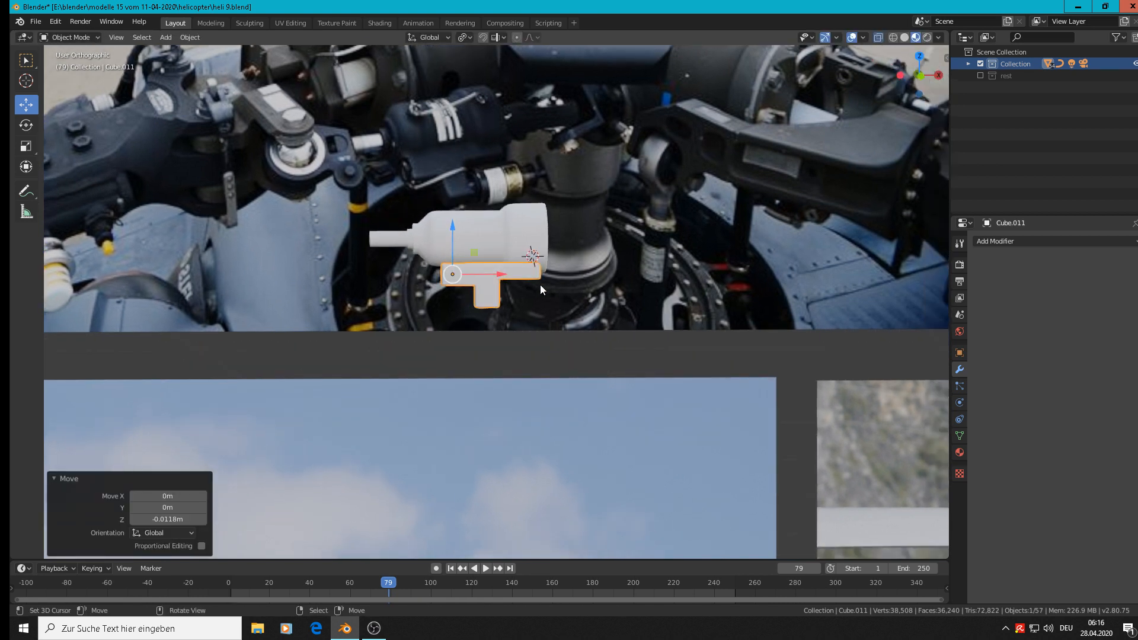
key(KP_3)
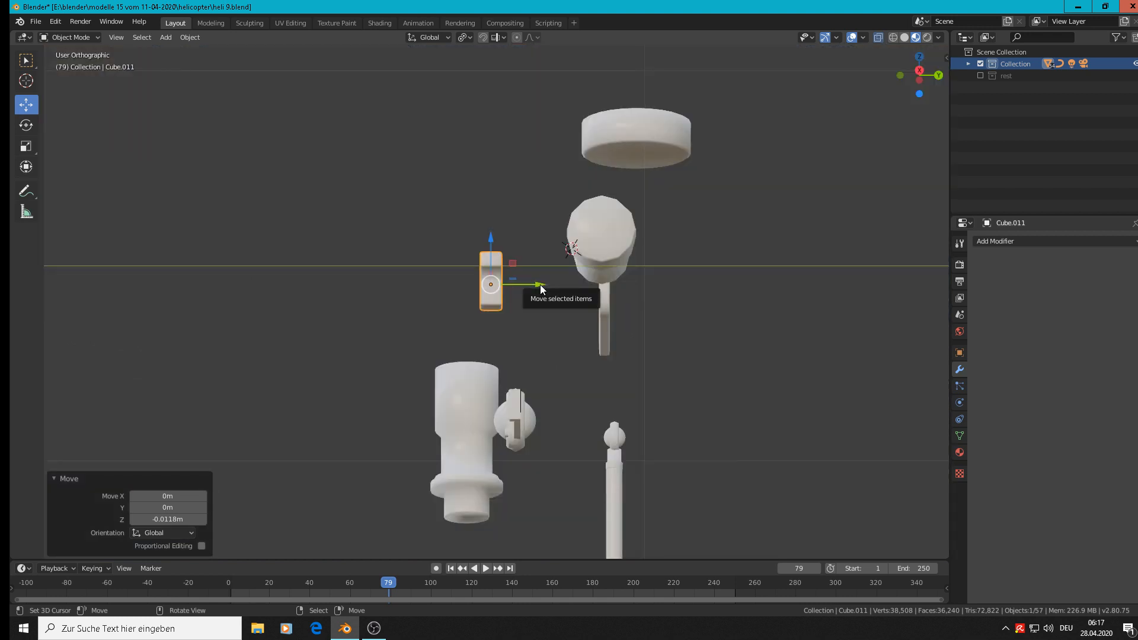
key(KP_3)
scroll(534, 269, up, 3)
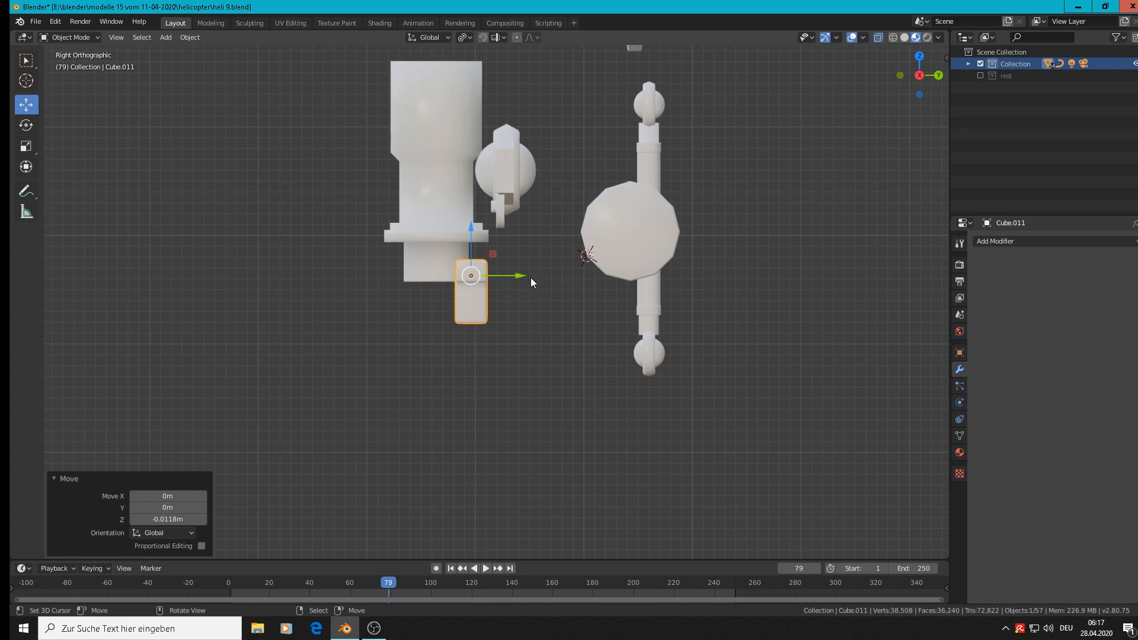
drag(524, 281, 672, 290)
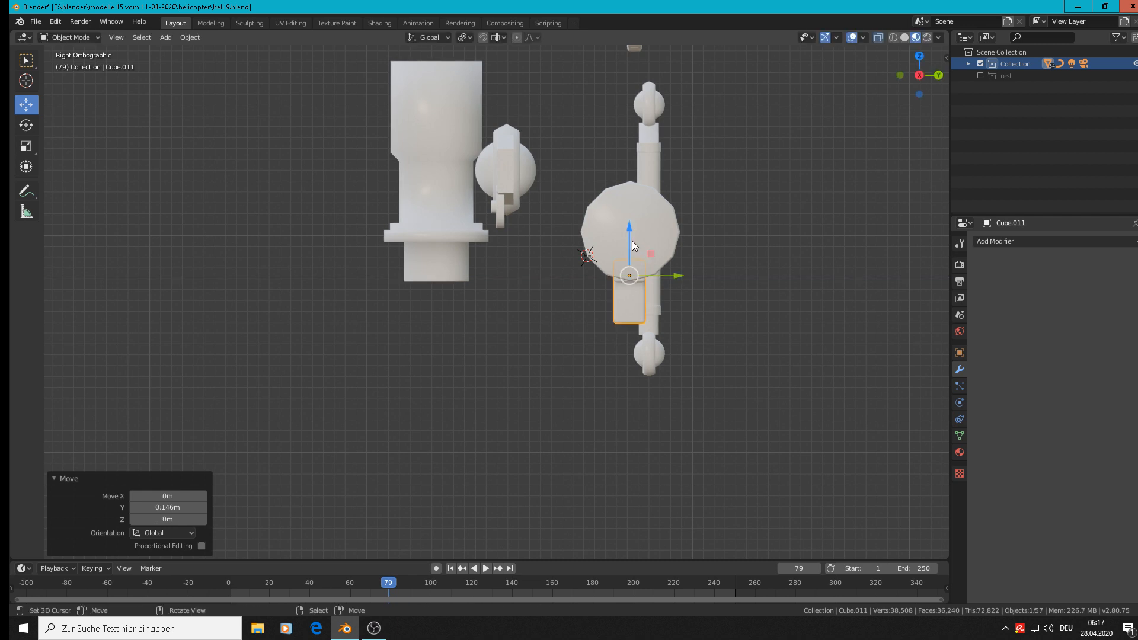
Lower the T-shaped block a further 0.00553 m along Z against the damper cylinder and return to front view.
middle_drag(631, 231, 407, 237)
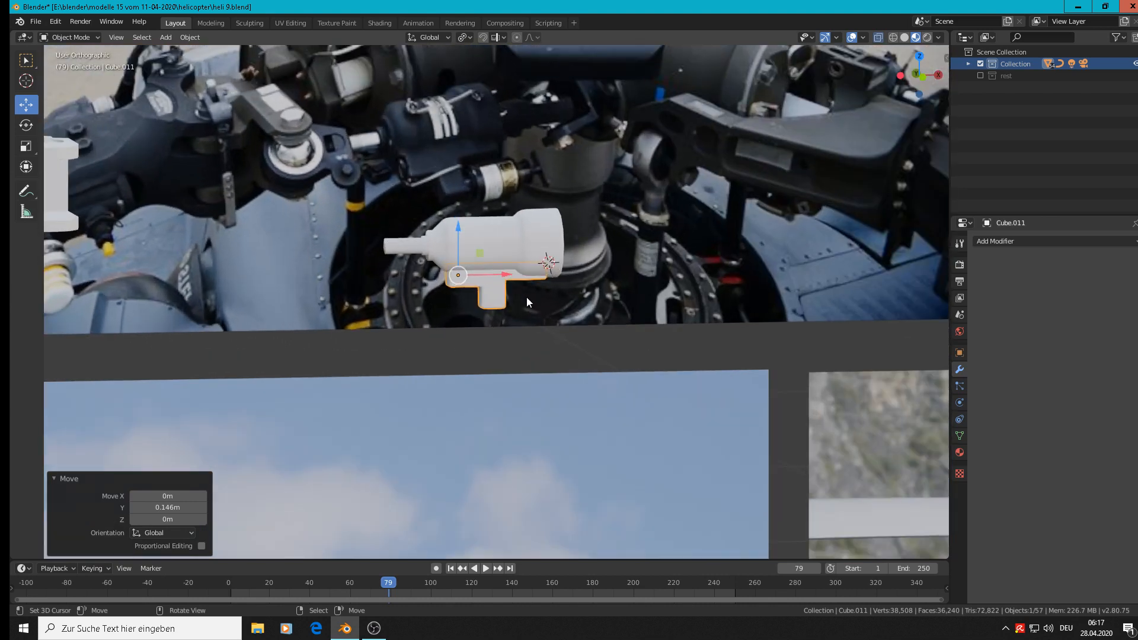
drag(464, 239, 469, 245)
key(KP_1)
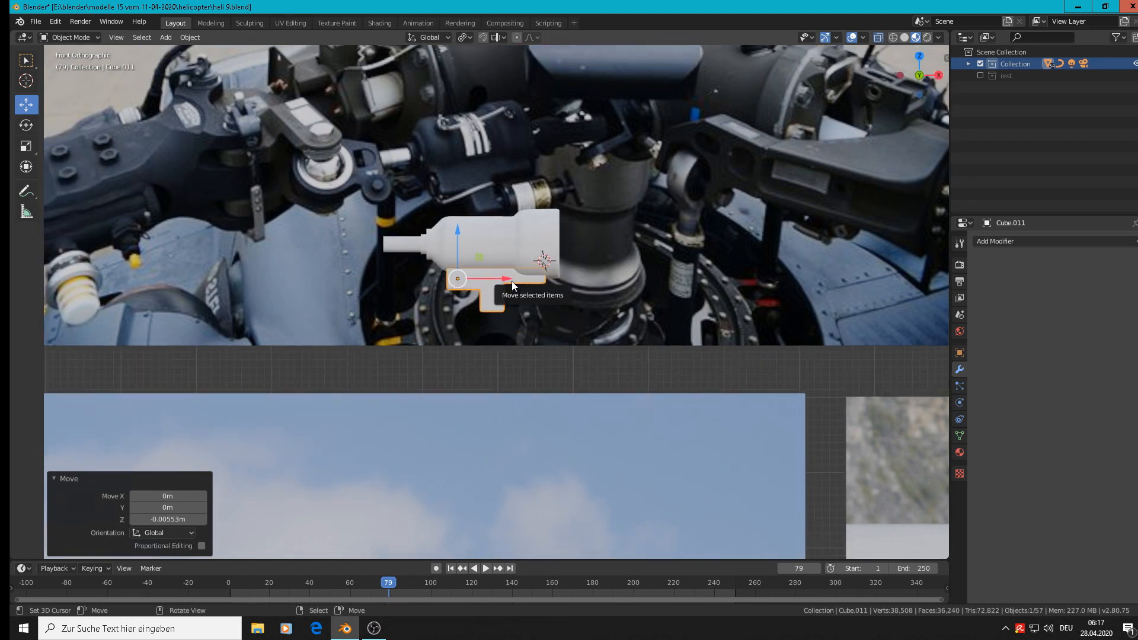
scroll(511, 280, up, 2)
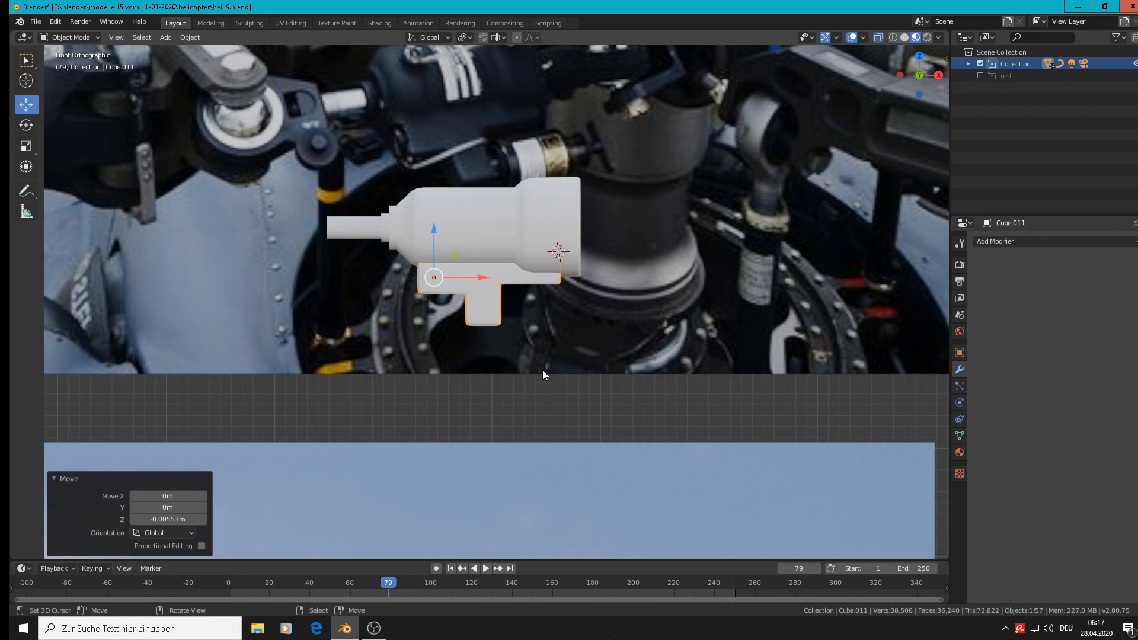
Join the T-shaped block with the damper cylinder into one object.
shift+click(496, 239)
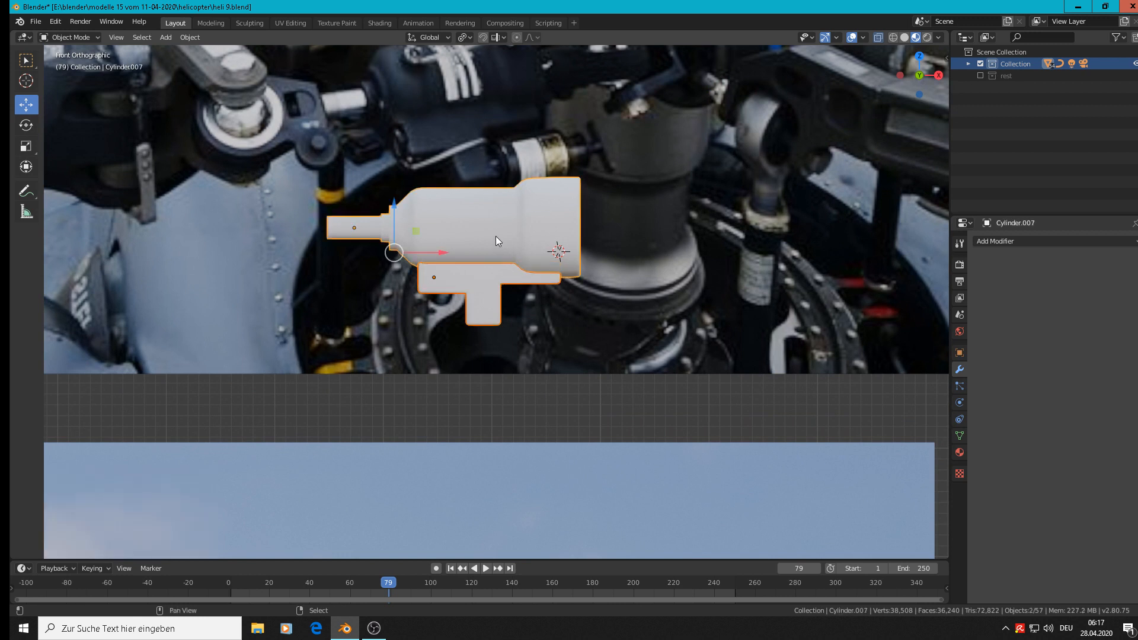
click(190, 37)
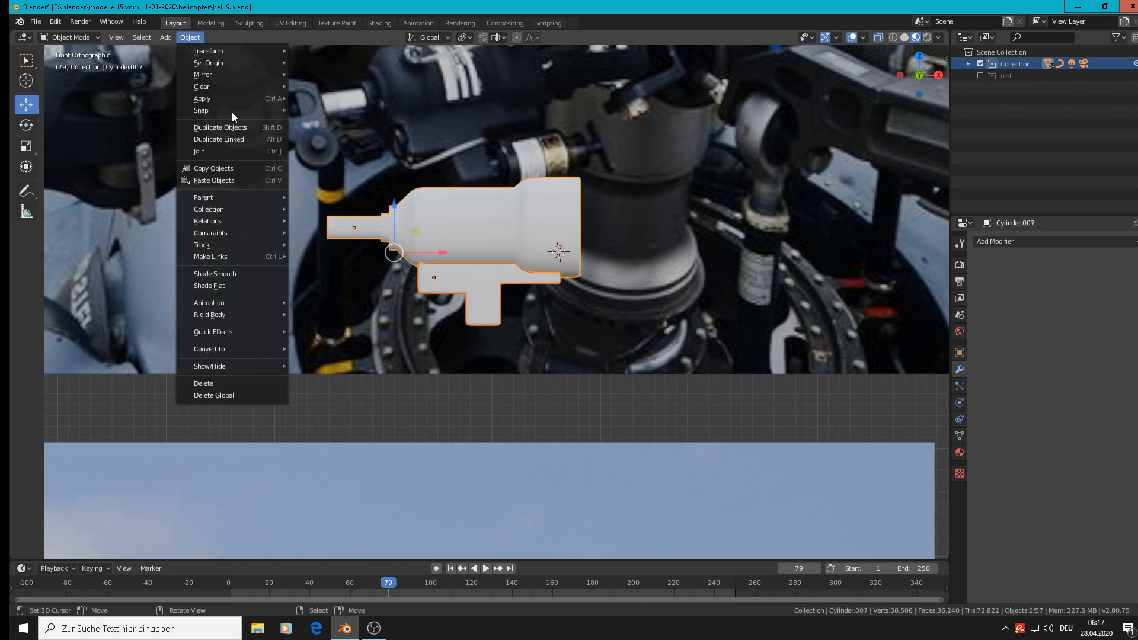
click(216, 152)
scroll(379, 227, down, 3)
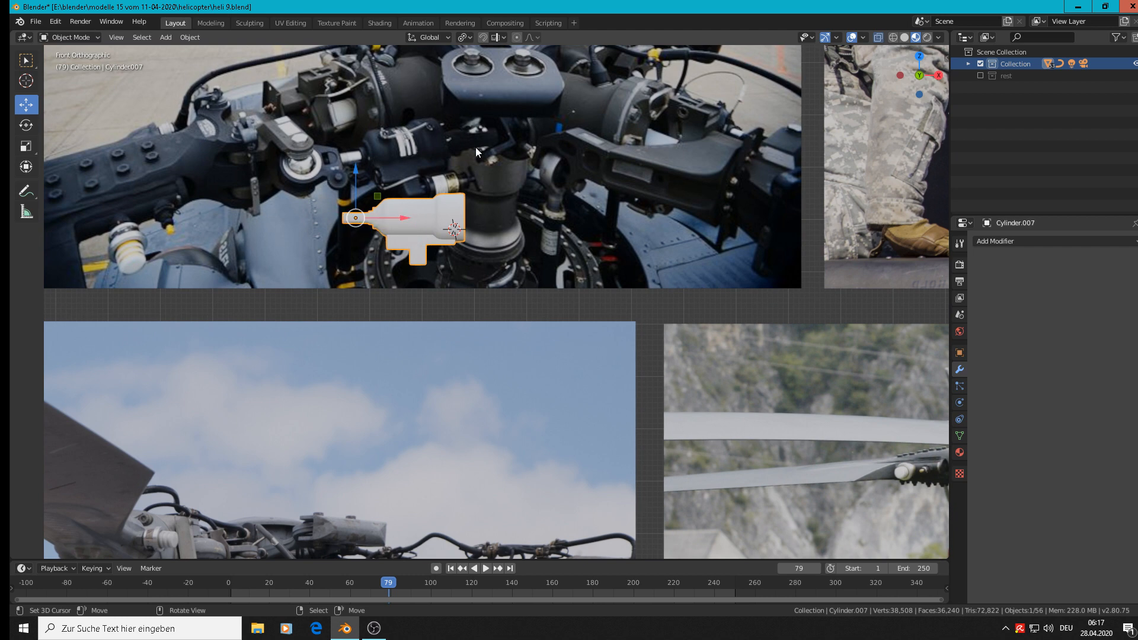
Add a 12-vertex cylinder beside the T-shaped block's foot and scale it to 0.024.
scroll(460, 202, up, 2)
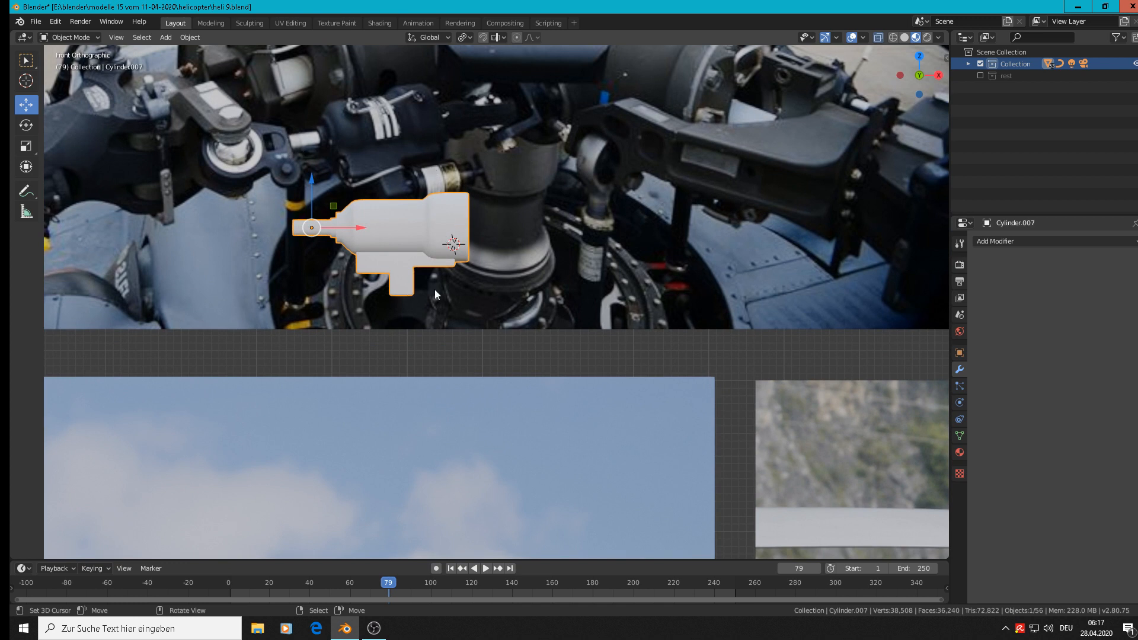
click(422, 281)
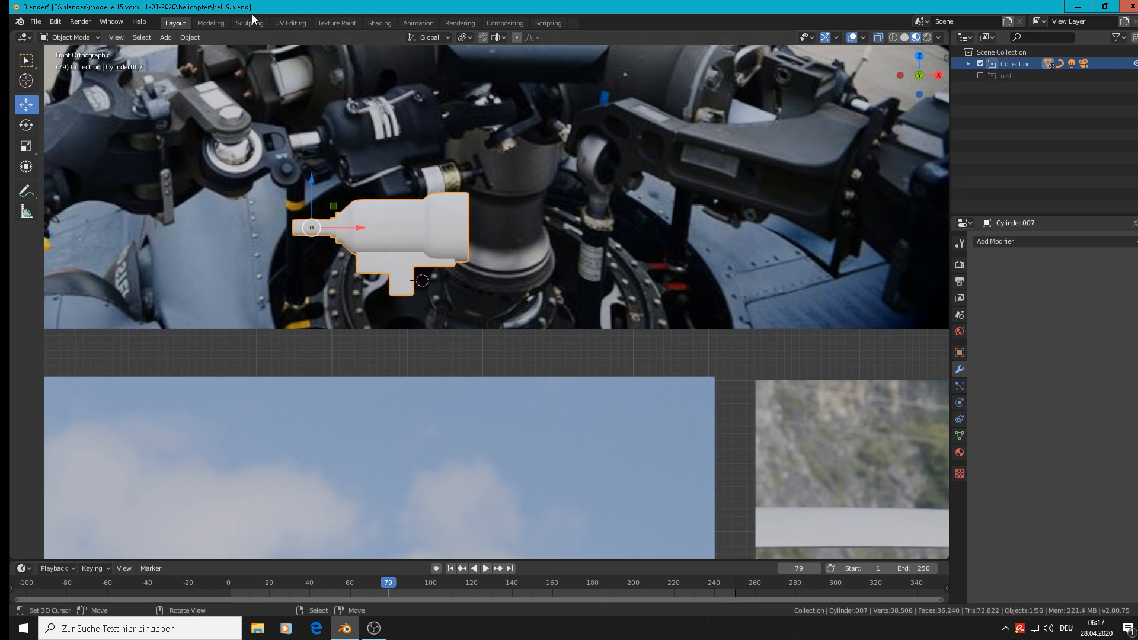
click(170, 39)
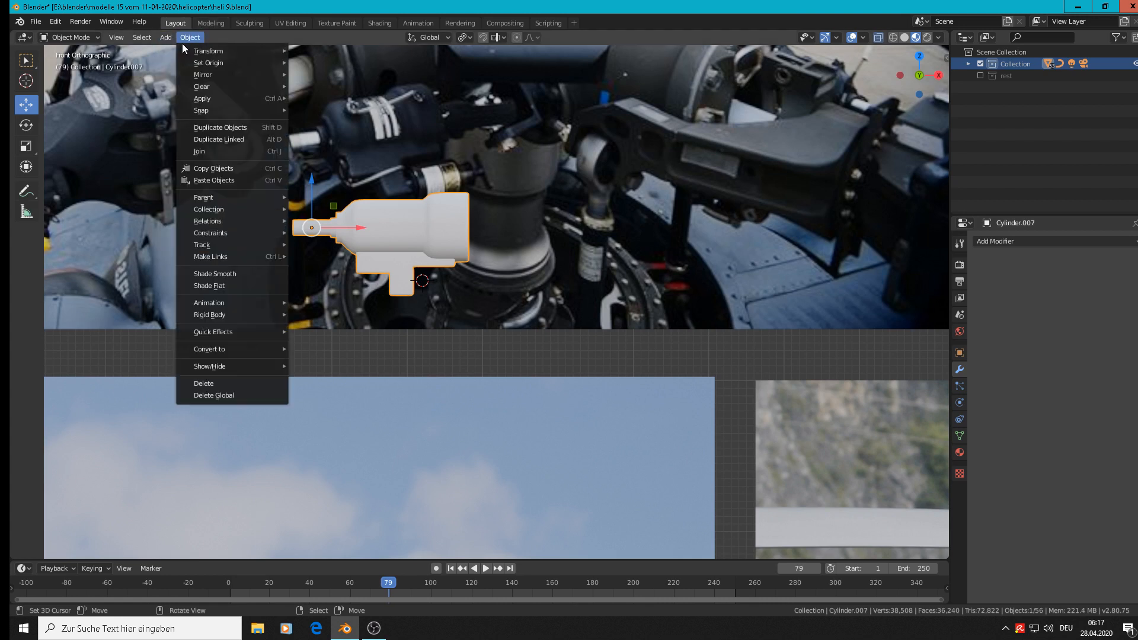
mouse_move(175, 51)
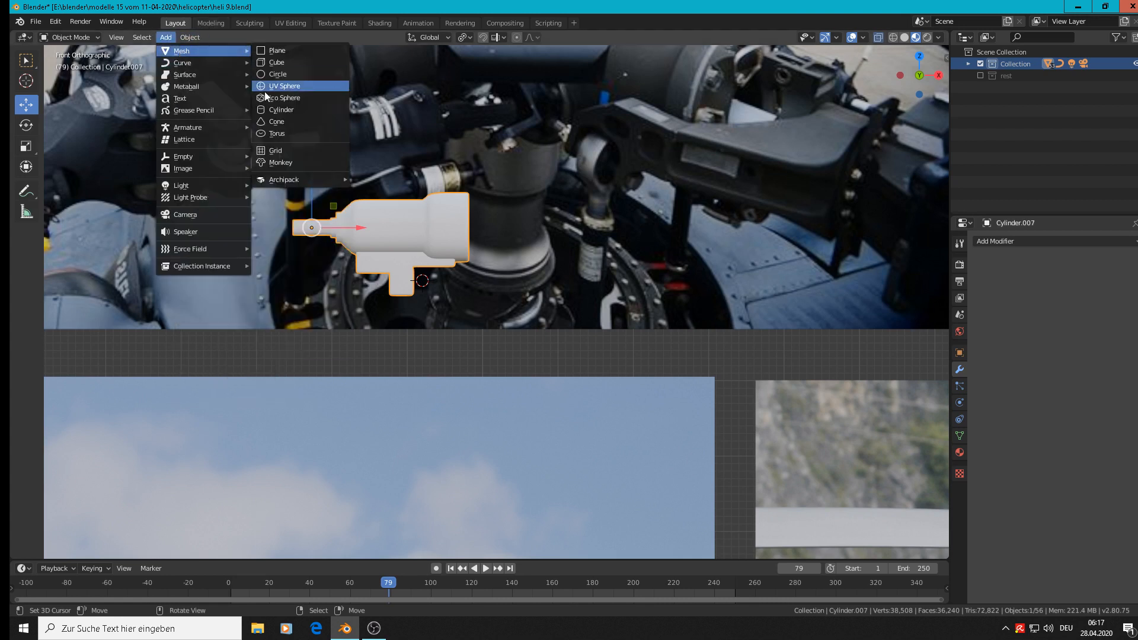
click(275, 112)
key(s)
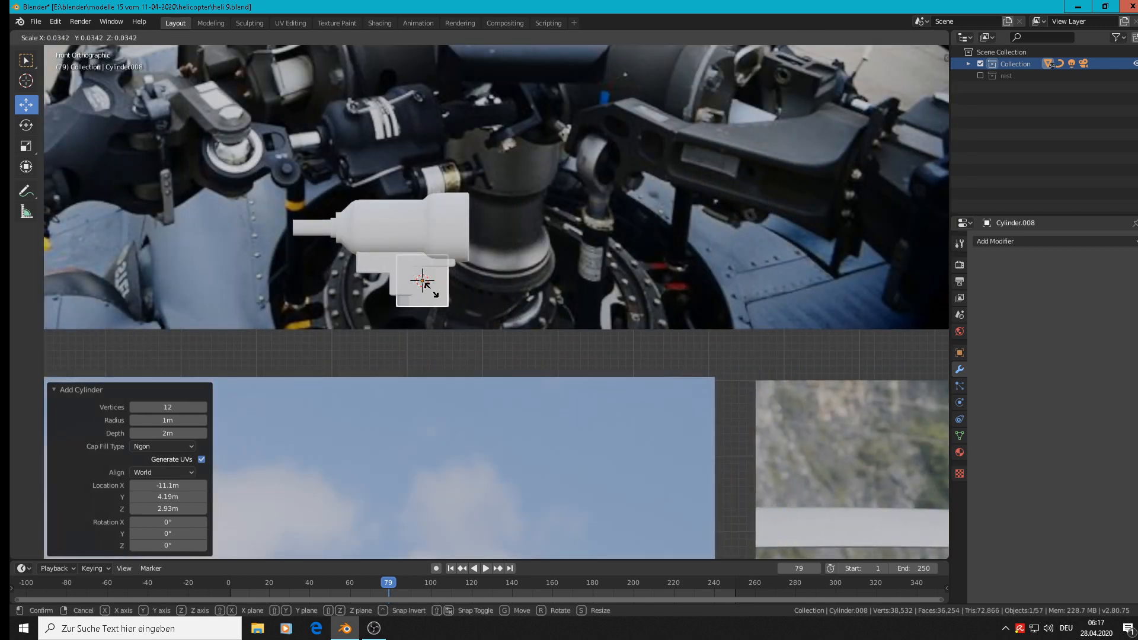
click(428, 293)
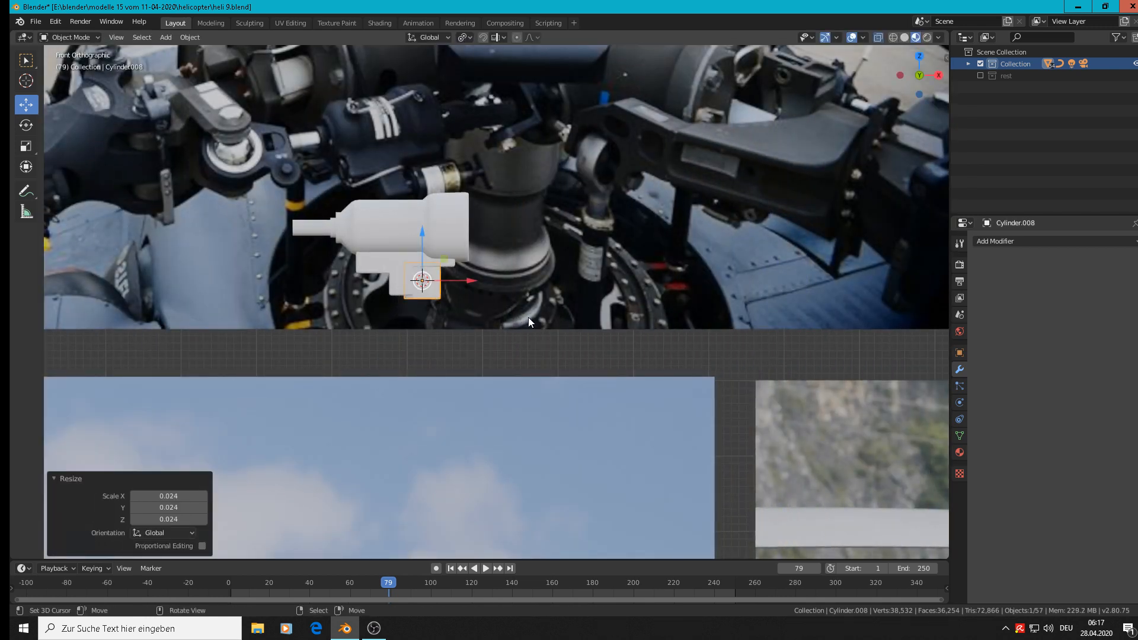
Rotate the new cylinder 90° about the Y axis and scale it by 0.767.
text(ry90)
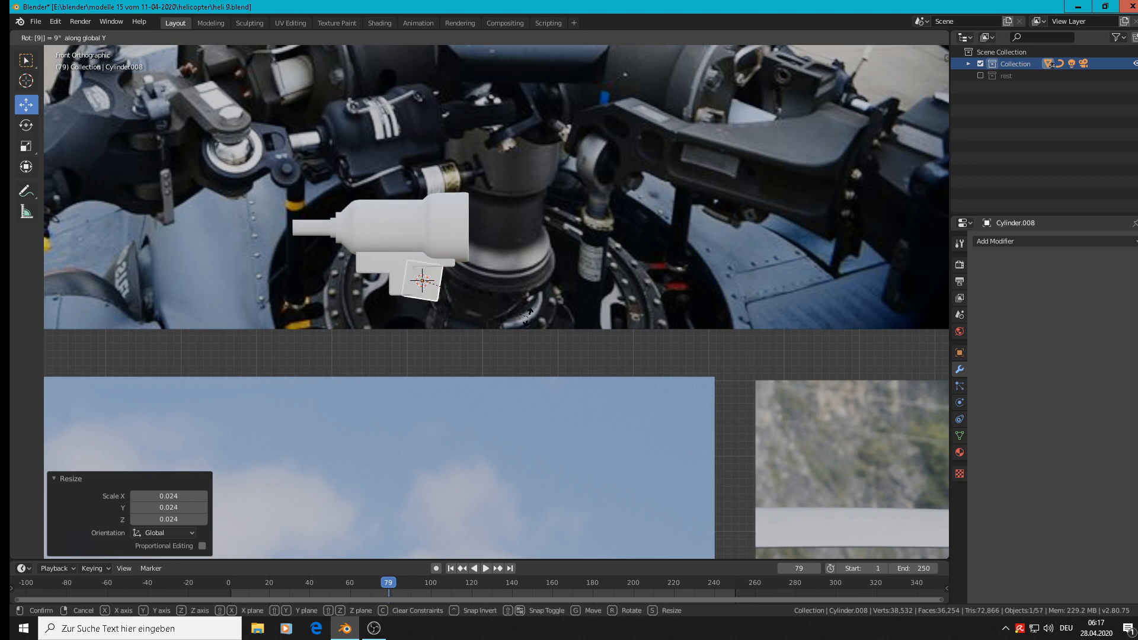
key(Return)
key(s)
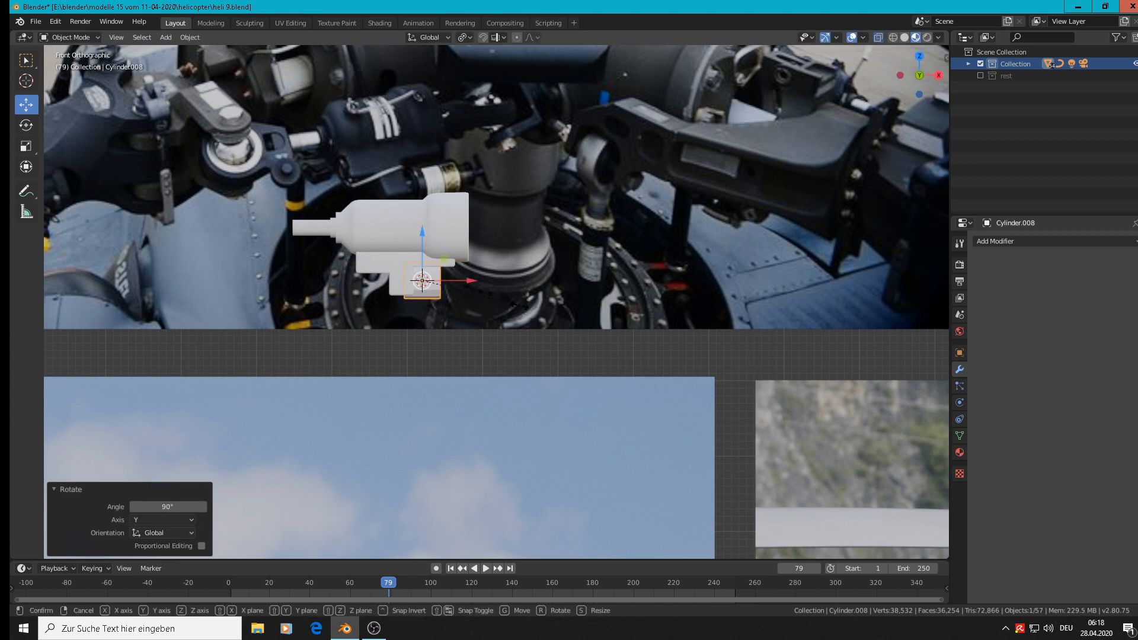
click(497, 293)
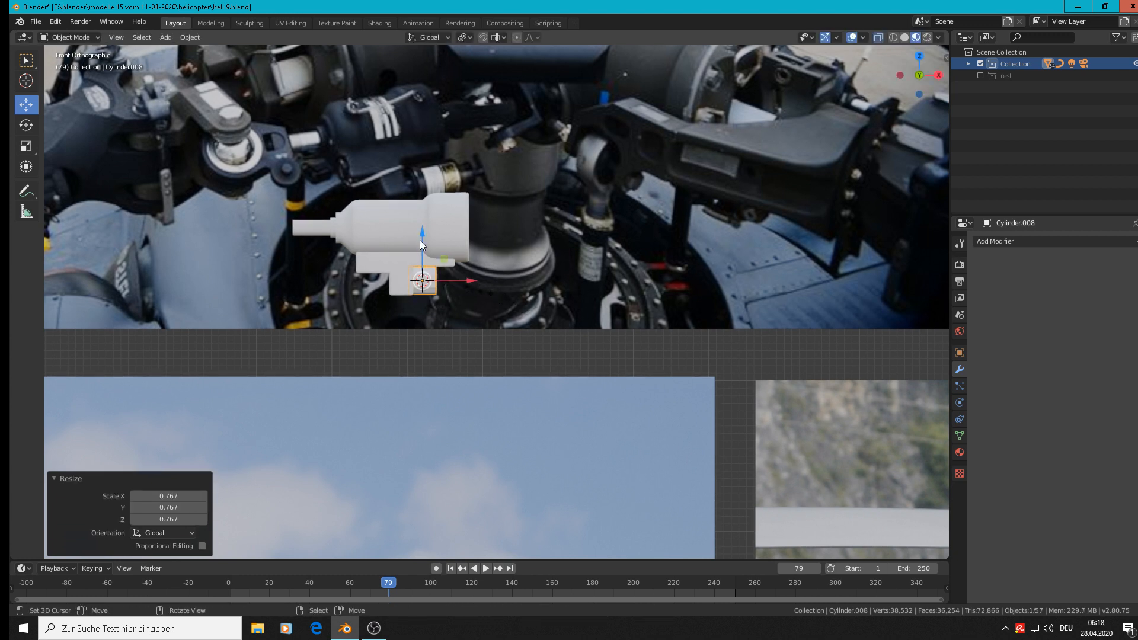
Shift the cylinder -0.011 m along Z and slightly along X against the block's foot, and scale it by 1.163.
drag(420, 243, 431, 253)
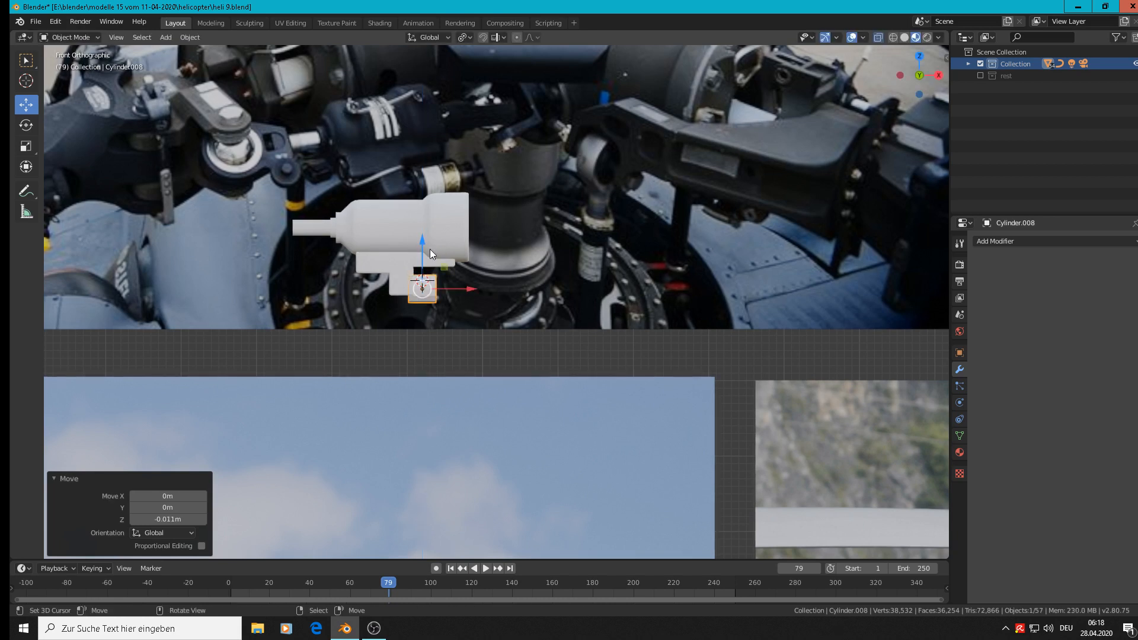
drag(469, 288, 478, 290)
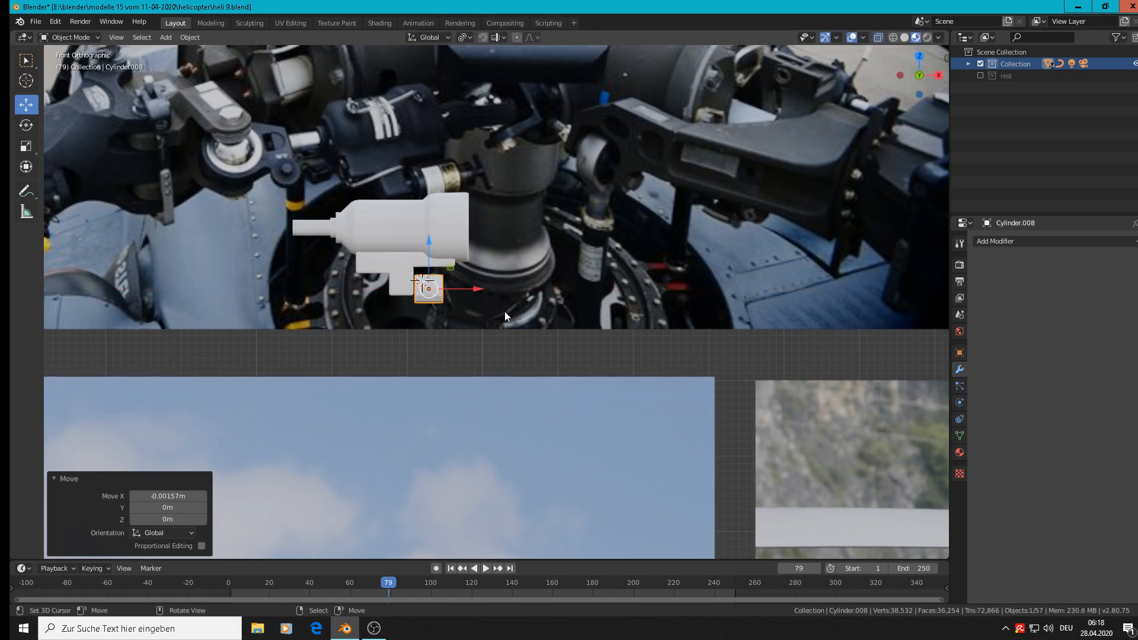
key(s)
click(474, 295)
key(s)
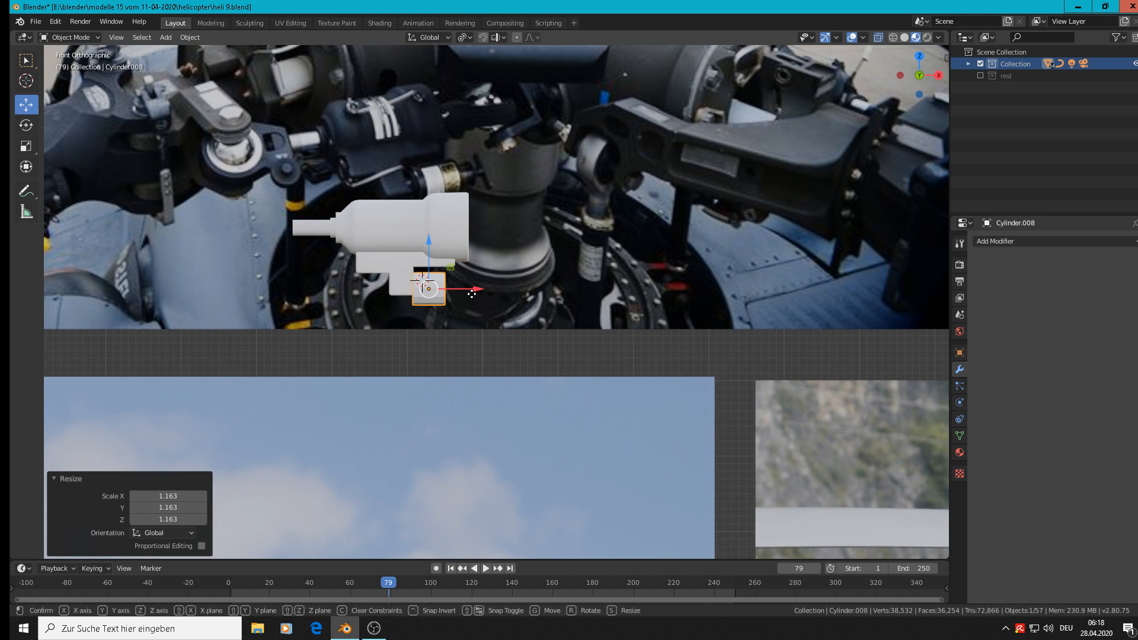
key(Escape)
key(ctrl+z)
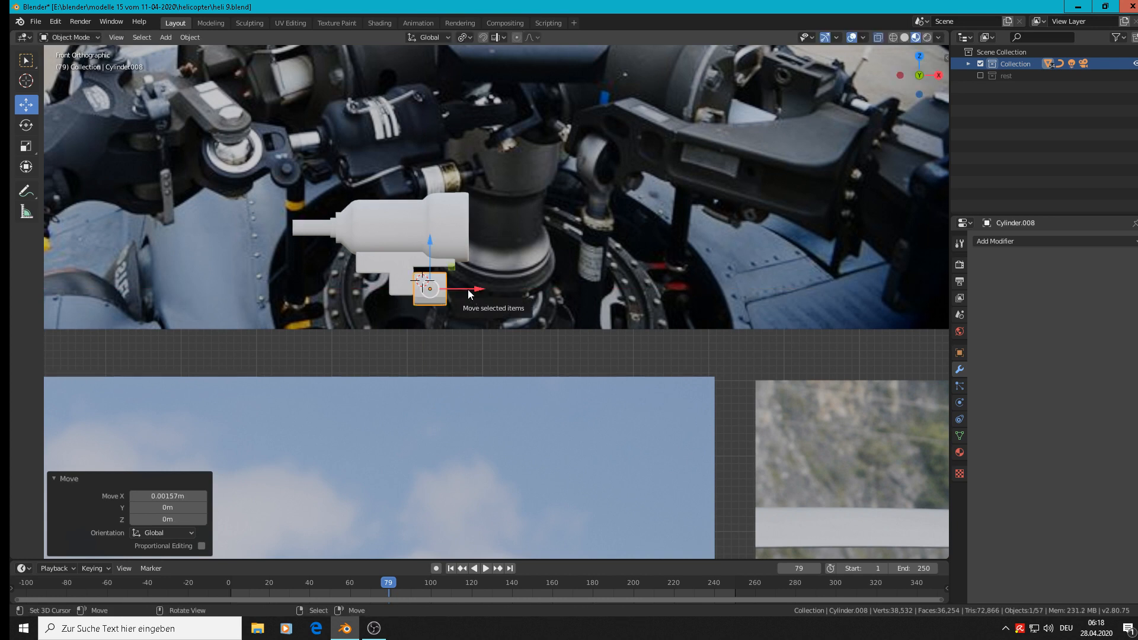
Lengthen the cylinder by moving its end face away from the block 0.0333 m along X.
scroll(480, 276, up, 2)
key(Tab)
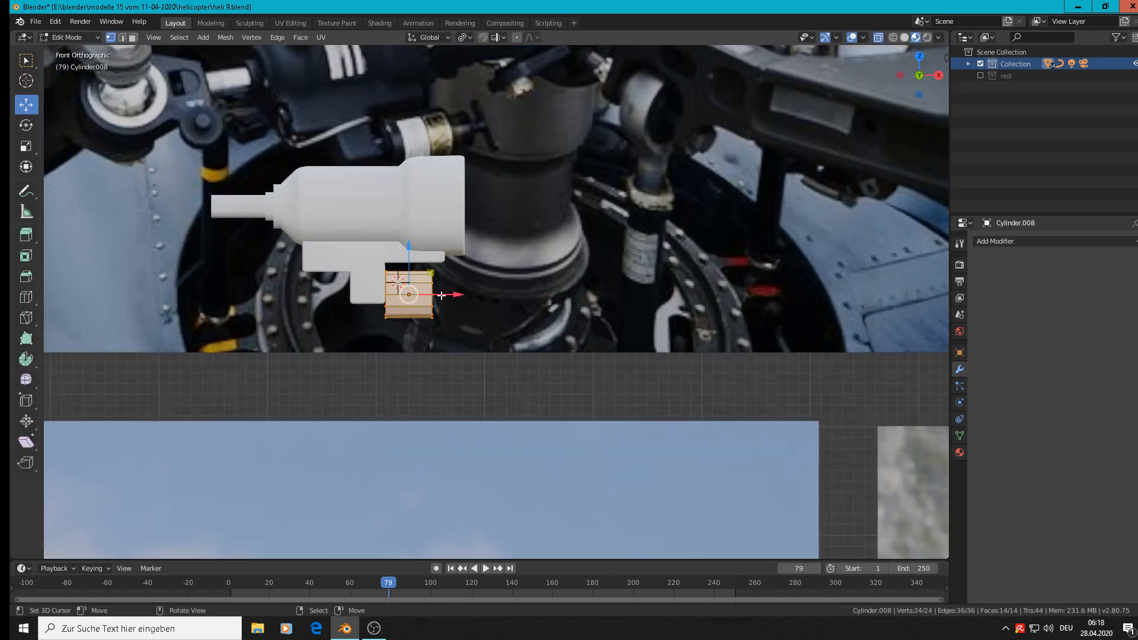
key(alt+a)
alt+right_click(434, 286)
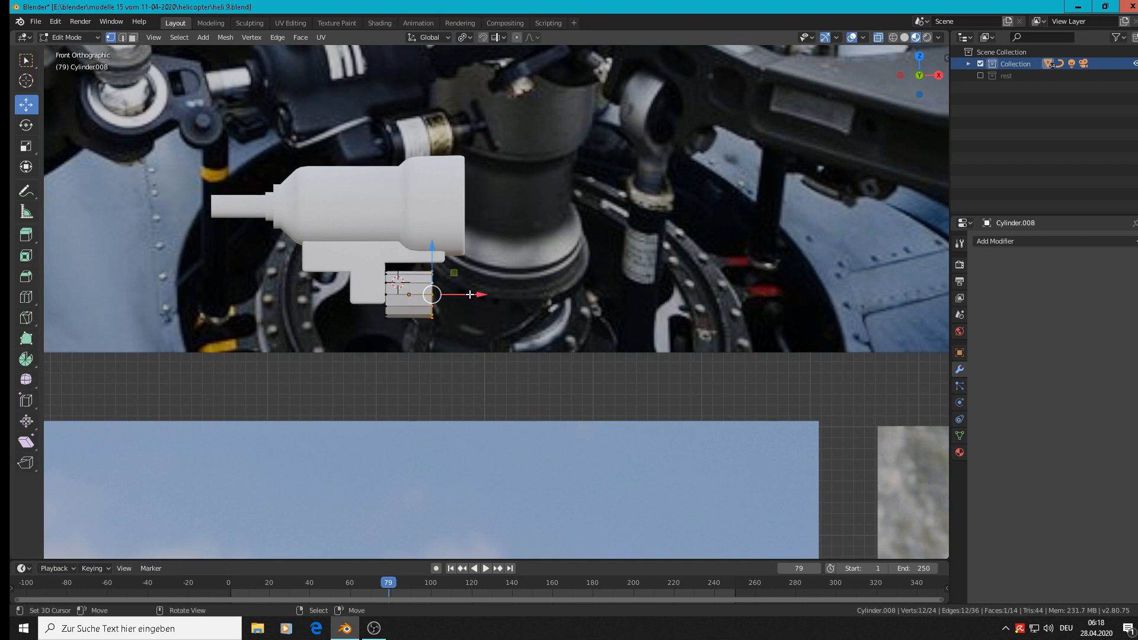
drag(470, 295, 505, 295)
Inset the cylinder's end face at 0.686 scale and extrude it along X into a narrower stub.
key(s)
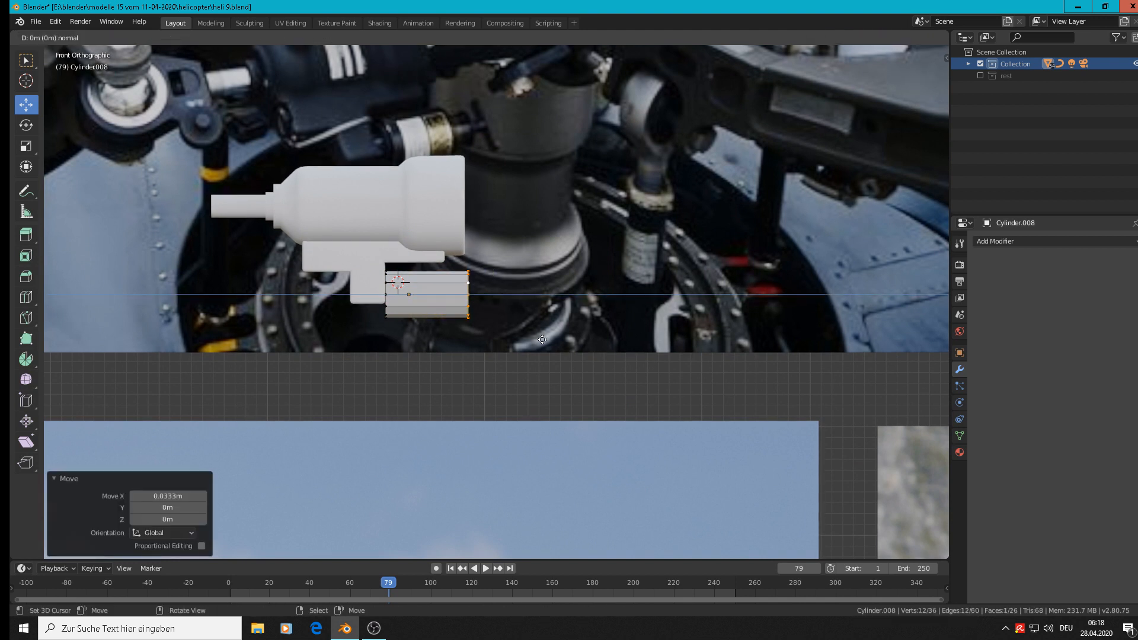
click(513, 325)
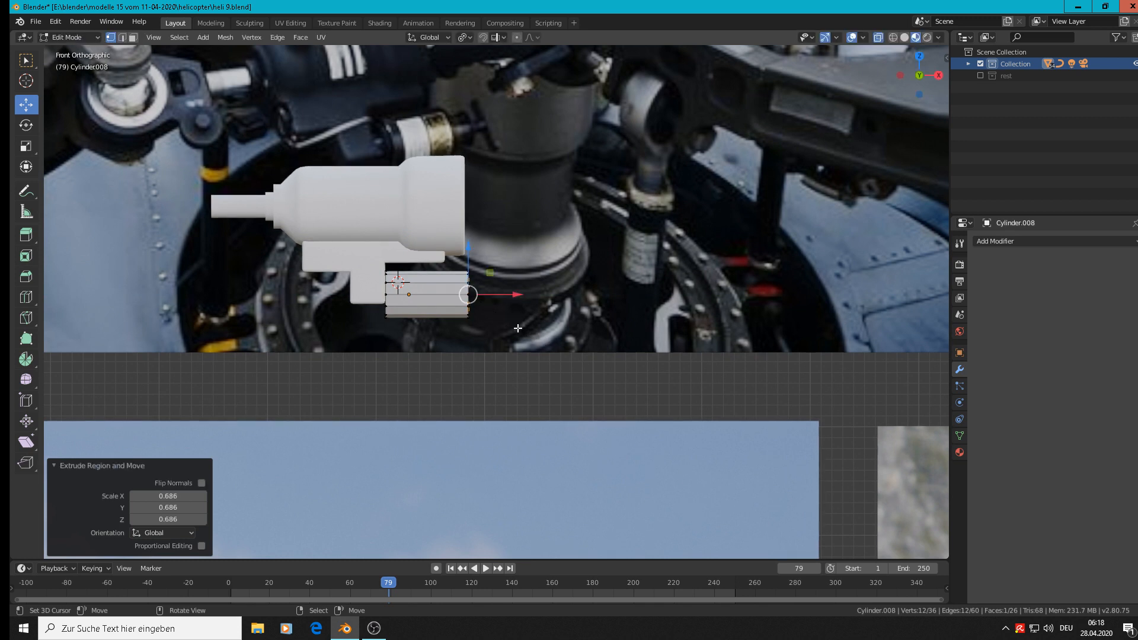
key(e)
right_click(516, 317)
drag(514, 299, 540, 300)
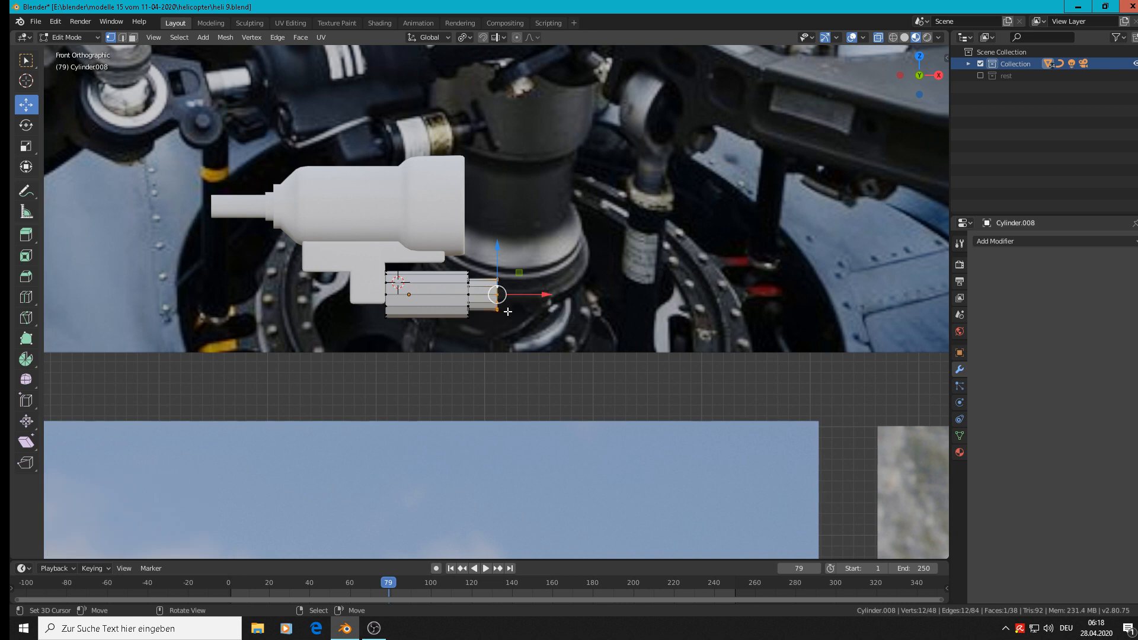
Shorten the wide section by moving the stub and its shoulder vertices together -0.00655 m along X.
scroll(513, 312, down, 1)
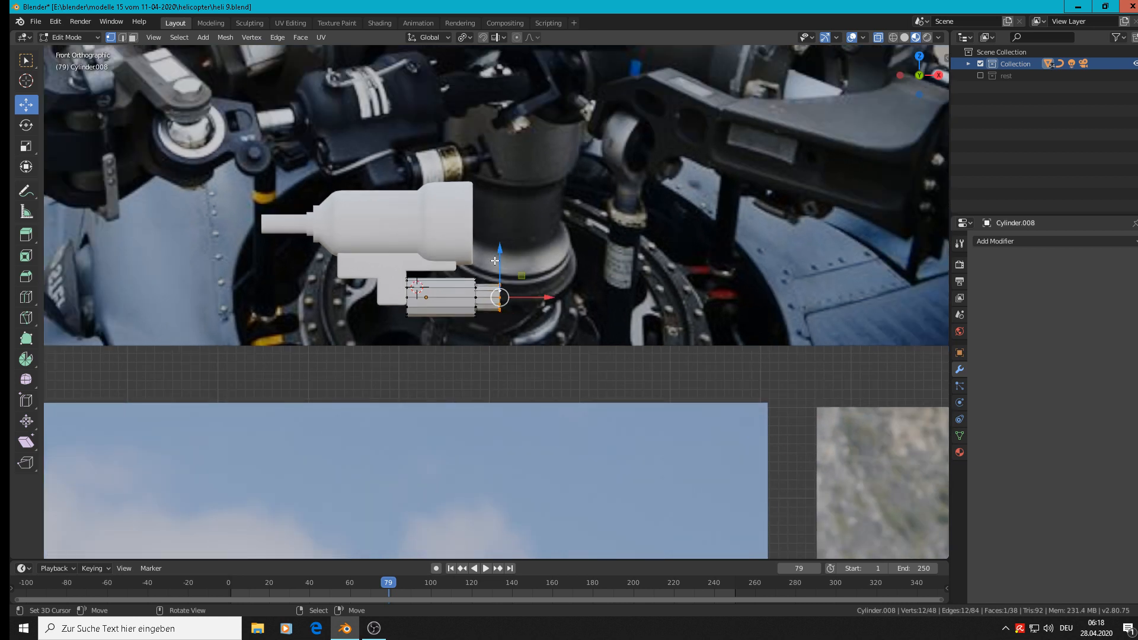
alt+shift+right_click(476, 294)
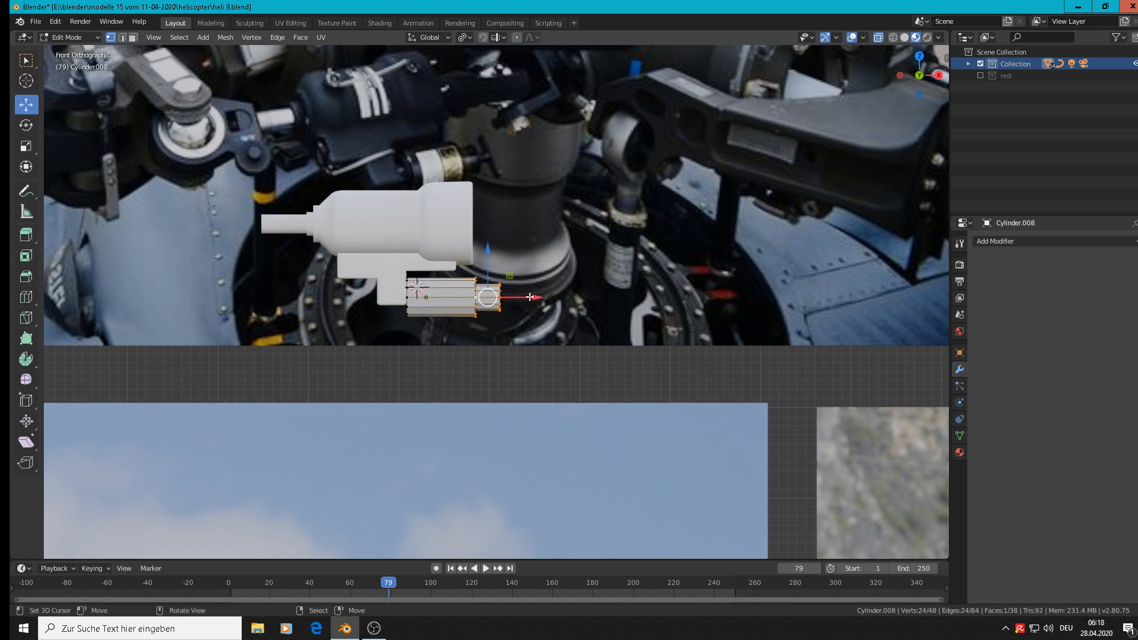
drag(539, 297, 533, 297)
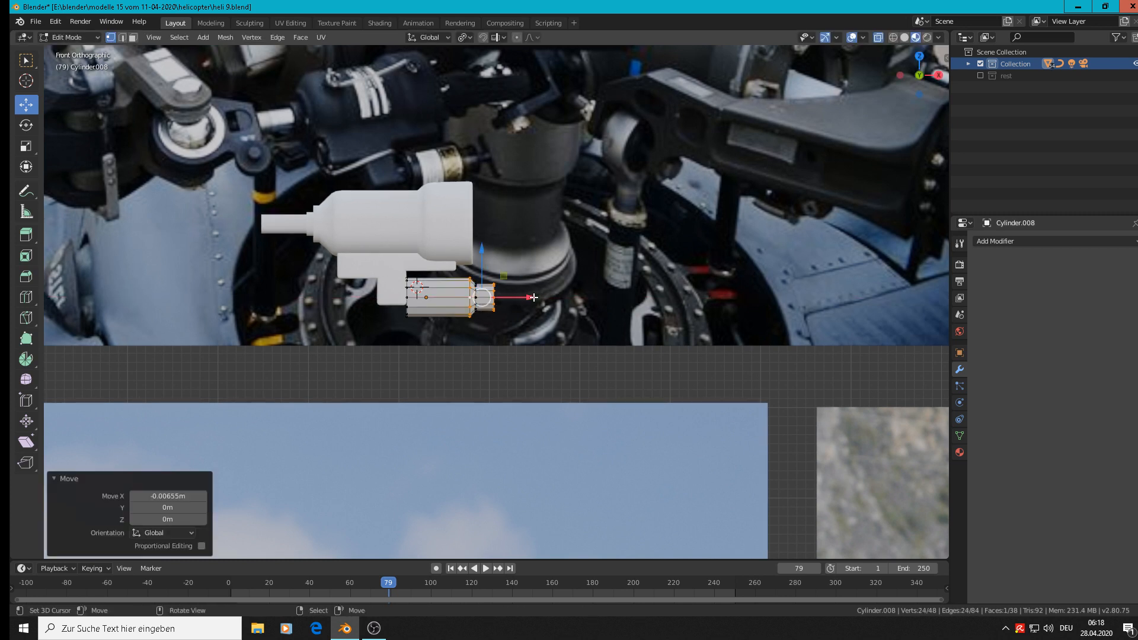
key(c)
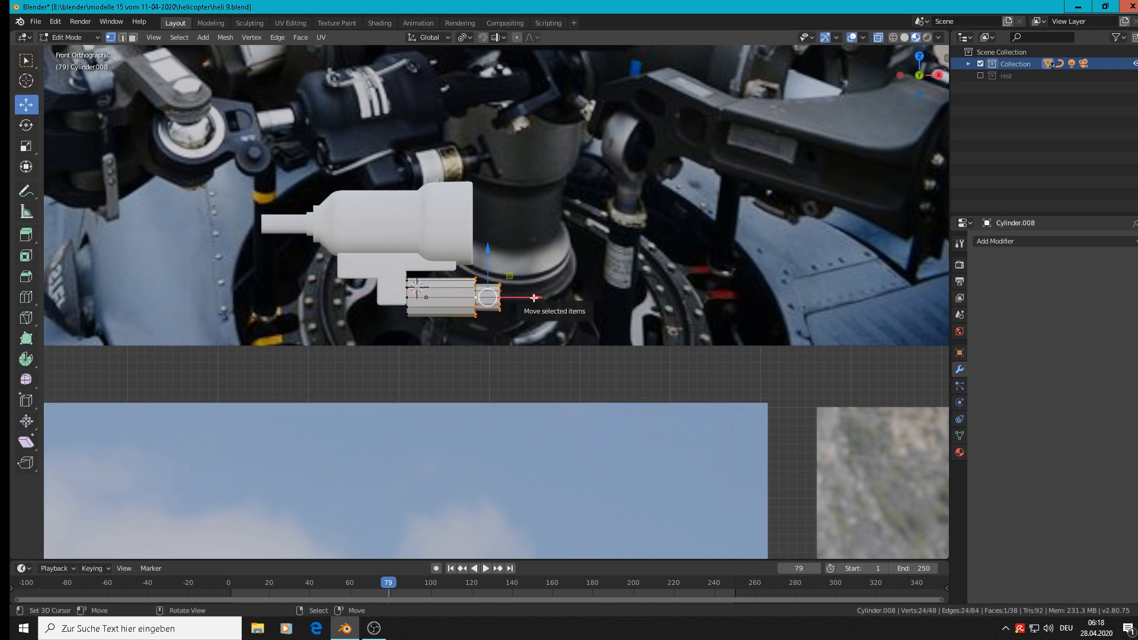
click(495, 301)
key(Escape)
drag(523, 297, 518, 299)
scroll(527, 279, down, 3)
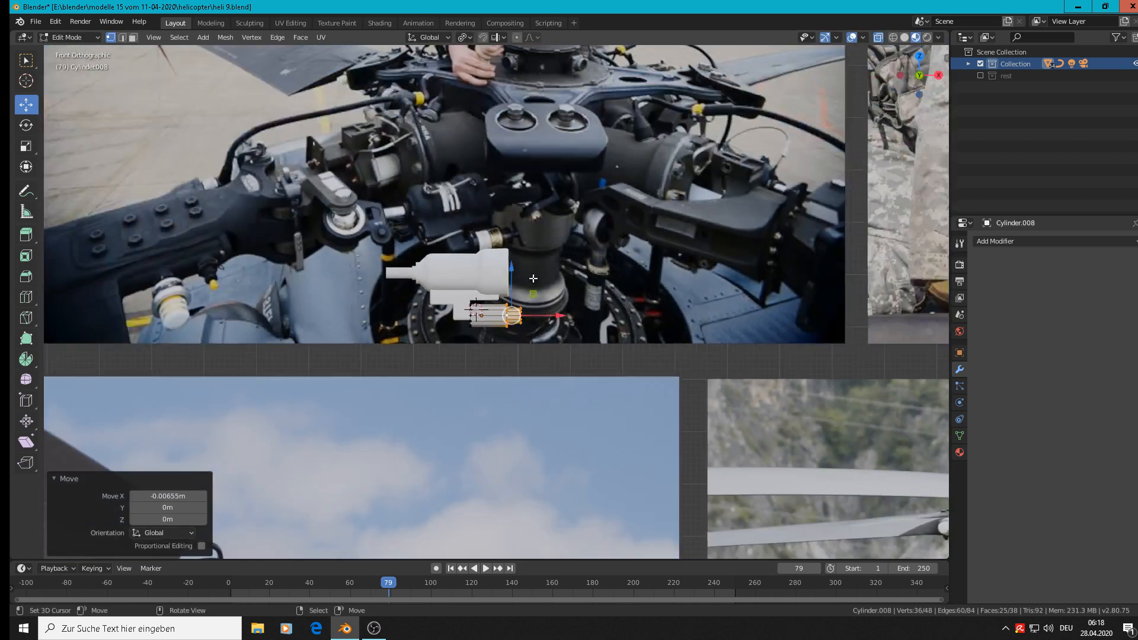
key(alt+a)
scroll(532, 269, up, 4)
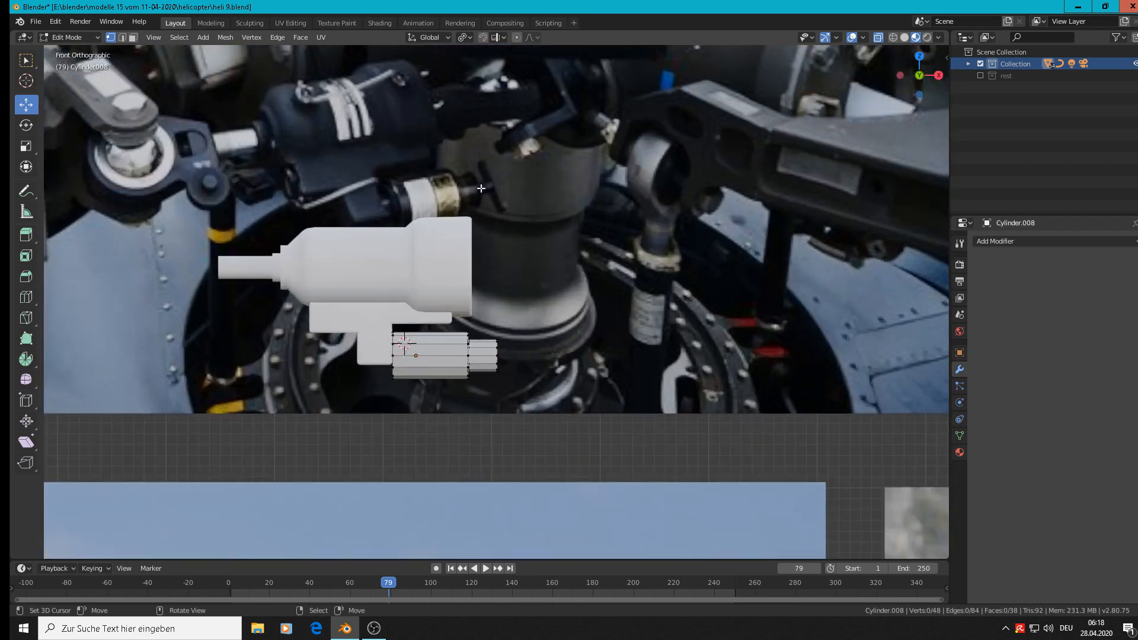
Leave mesh editing and apply smooth shading to the stepped cylinder.
key(Tab)
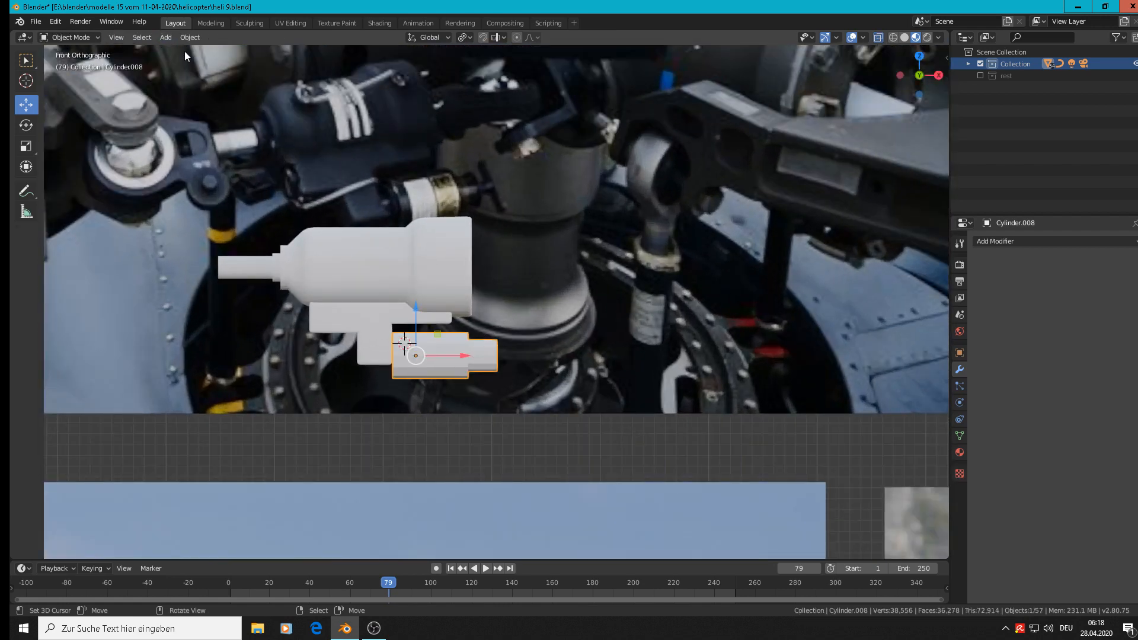
click(191, 37)
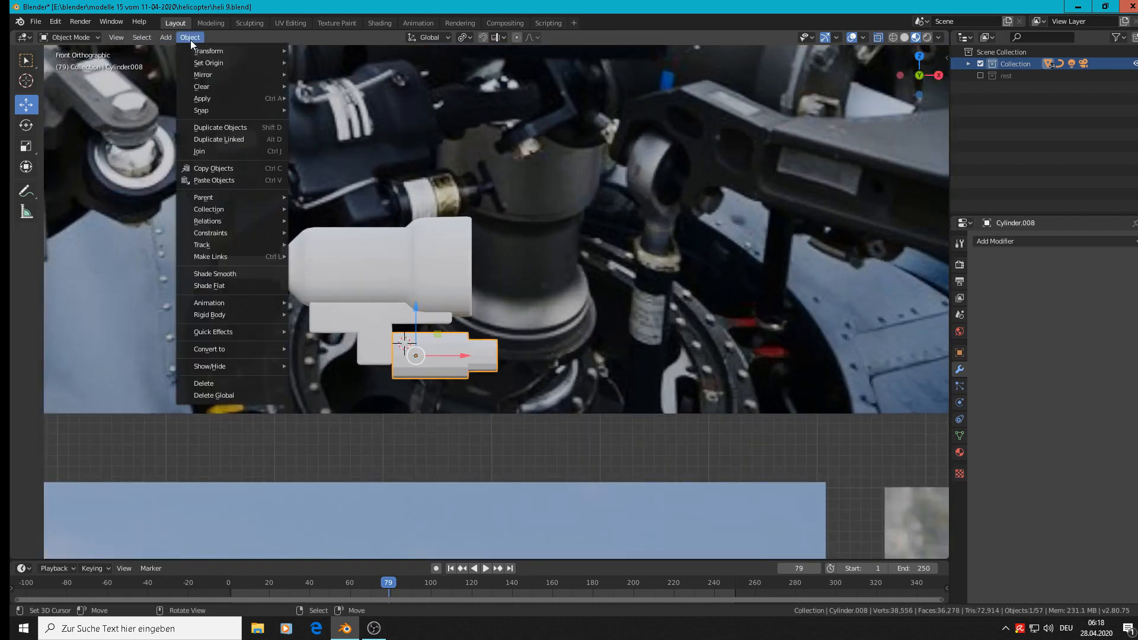
click(237, 274)
Add a loop cut around the cylinder's wide section, slid close to the end facing the block.
scroll(432, 358, up, 1)
key(Tab)
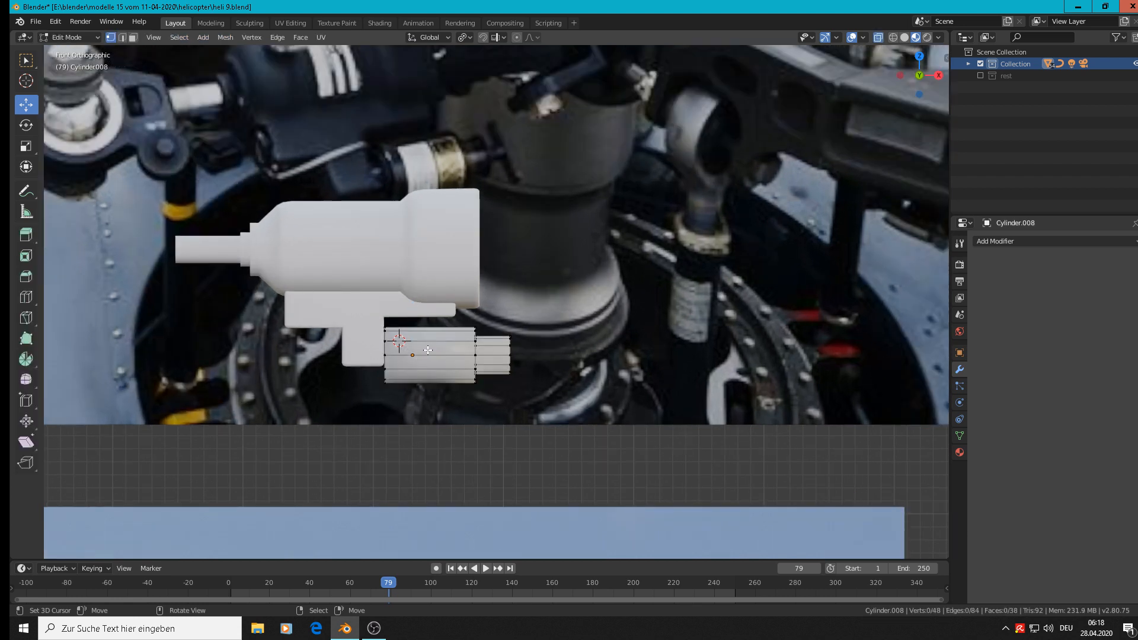
key(ctrl+r)
click(426, 346)
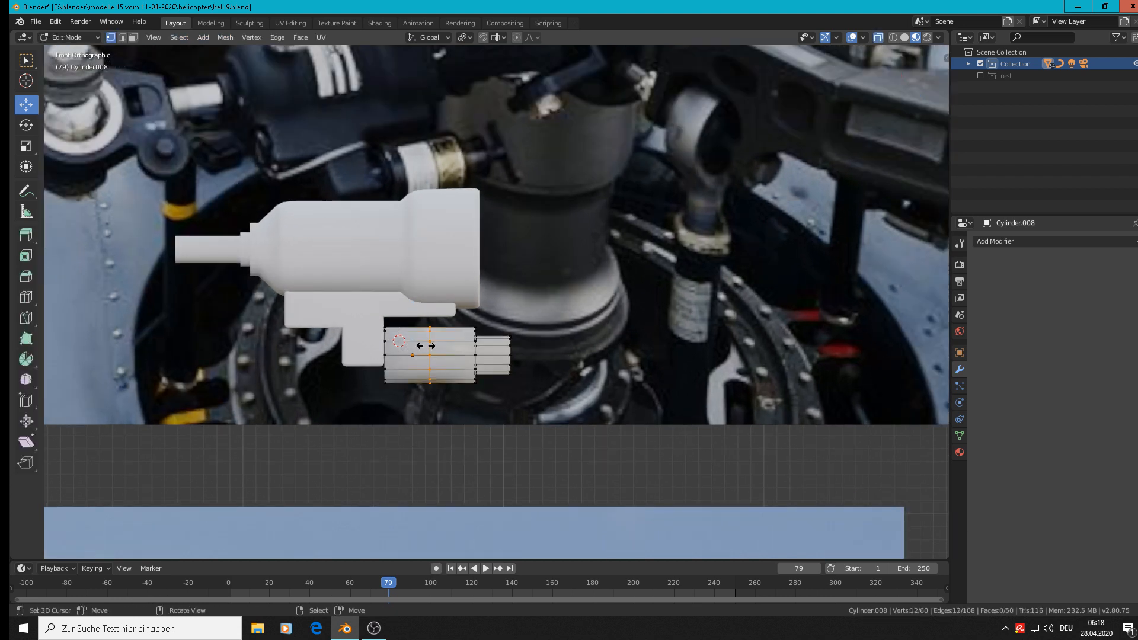
click(383, 344)
key(Tab)
scroll(511, 346, down, 3)
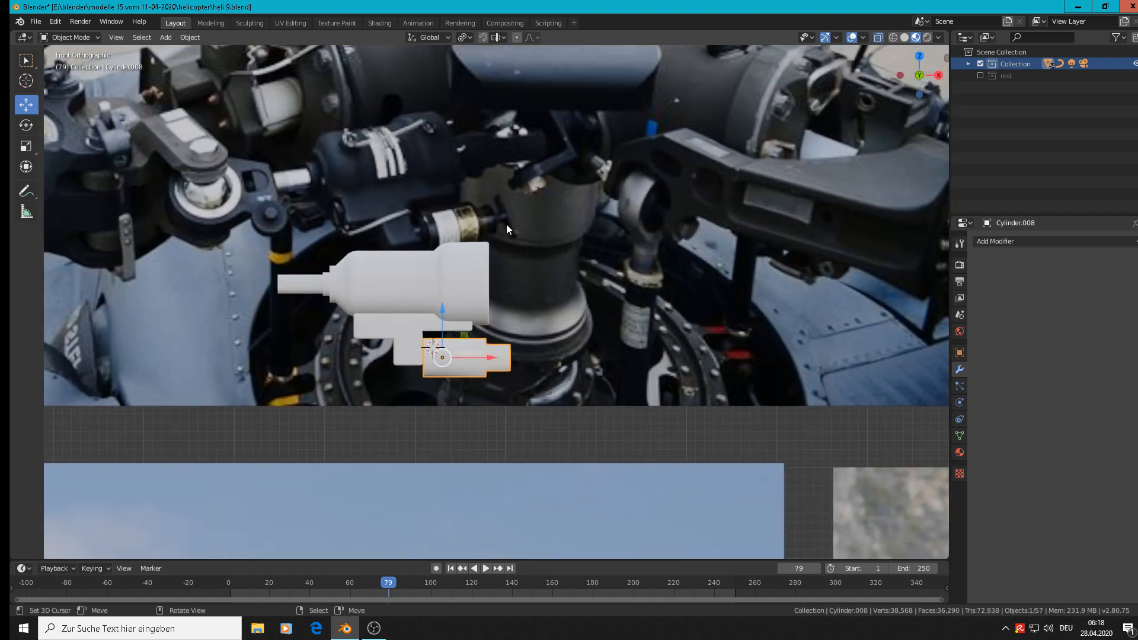
Move the stepped cylinder -0.246 m along Y into line with the T-shaped block and raise it slightly along Z.
scroll(539, 321, down, 1)
middle_drag(589, 390, 447, 431)
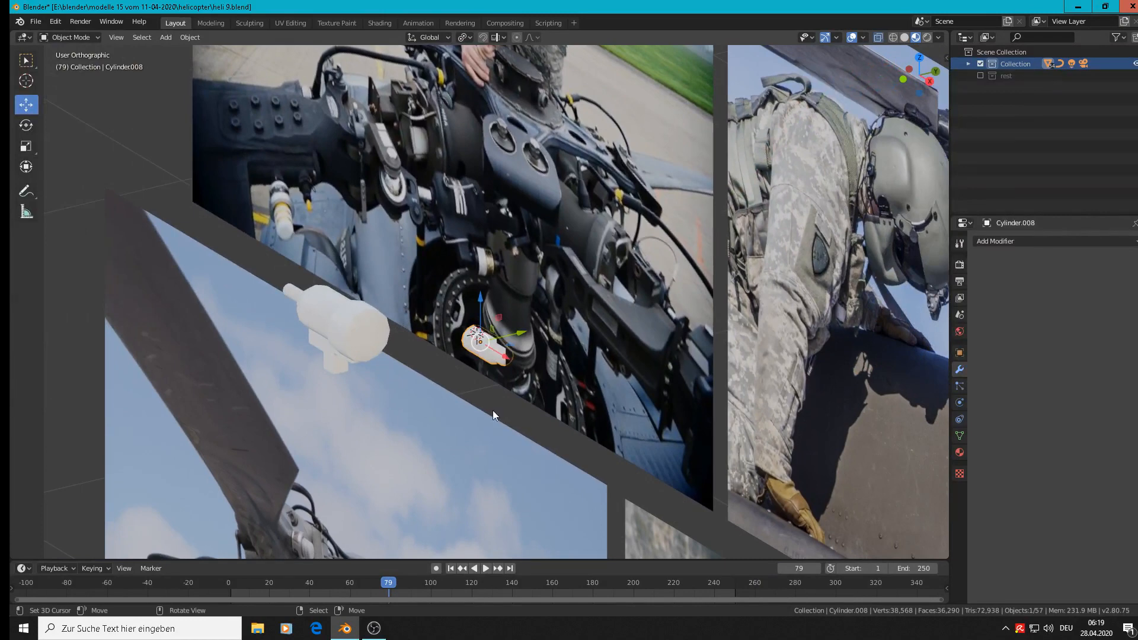
key(KP_3)
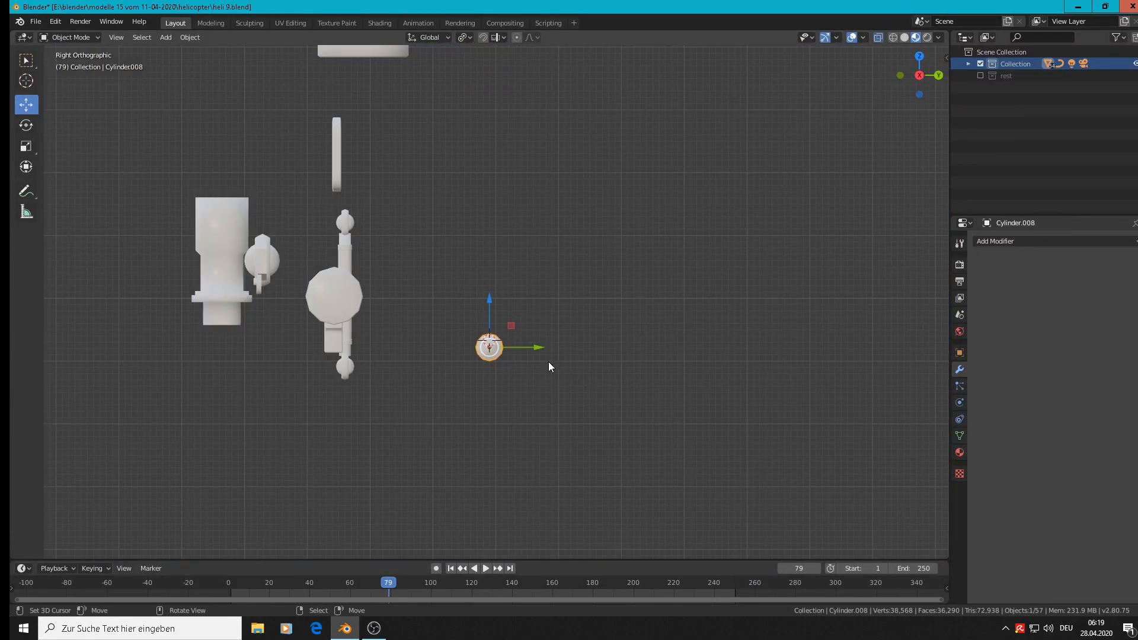
drag(538, 348, 382, 341)
key(KP_1)
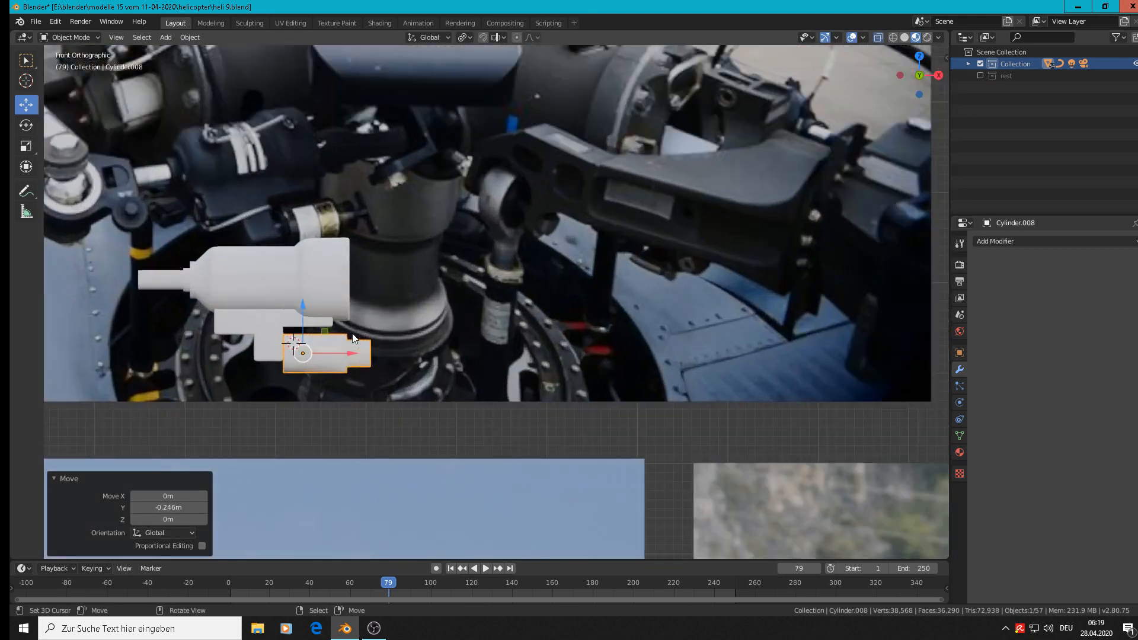
shift+middle_drag(354, 337, 443, 308)
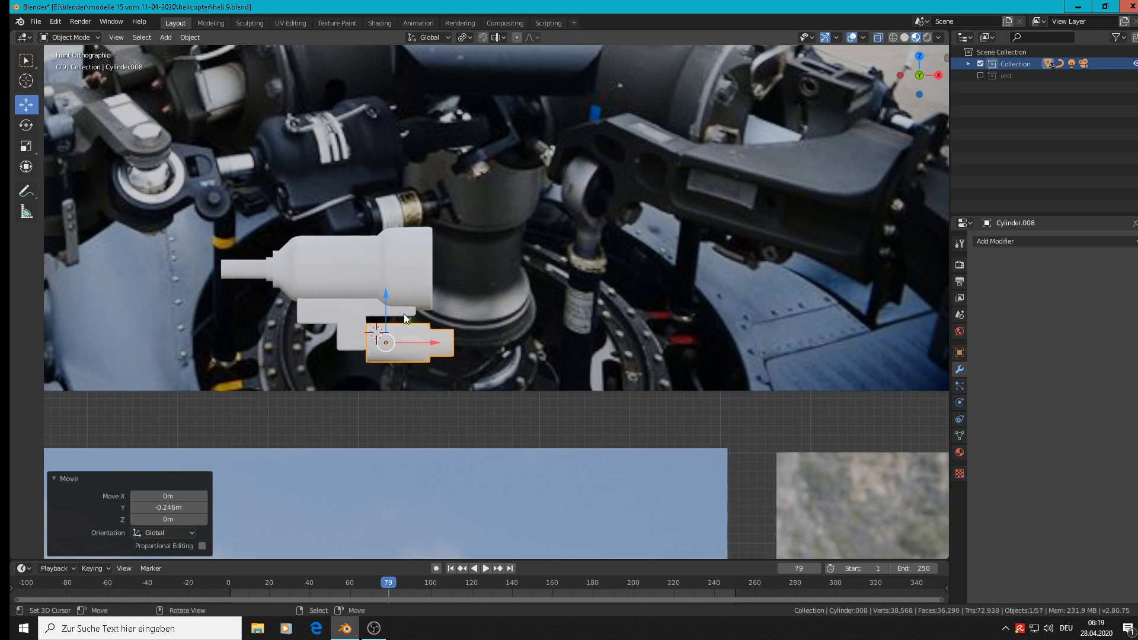
drag(384, 306, 385, 297)
Place the 3D cursor just beyond the narrow end of the stepped cylinder and add a cube there.
scroll(415, 332, up, 3)
click(497, 345)
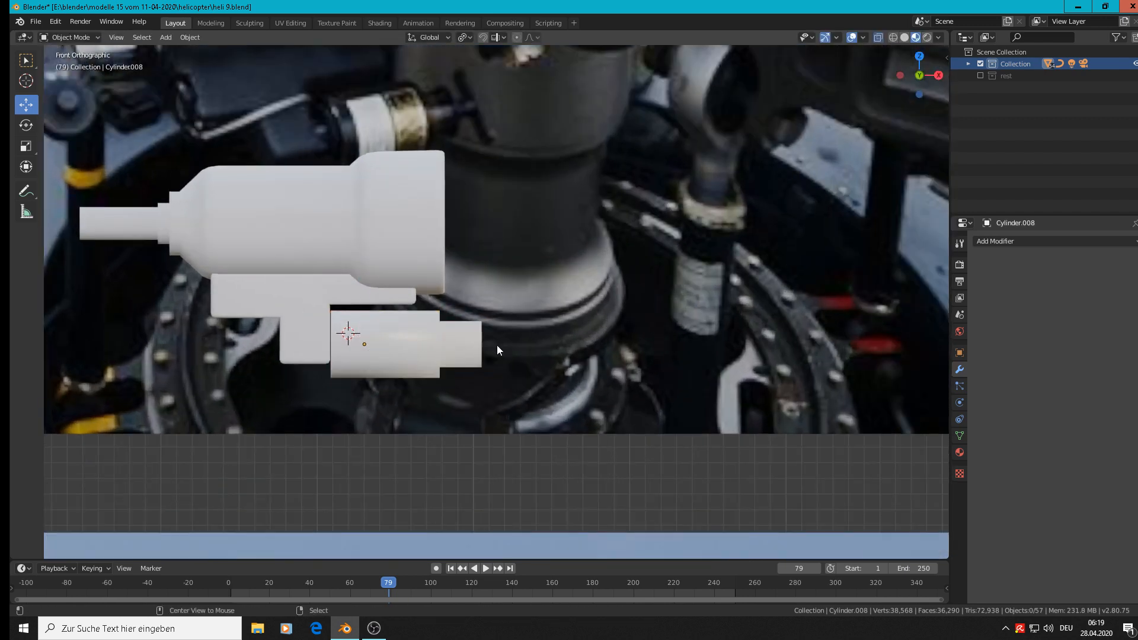
shift+right_click(489, 347)
scroll(486, 345, down, 1)
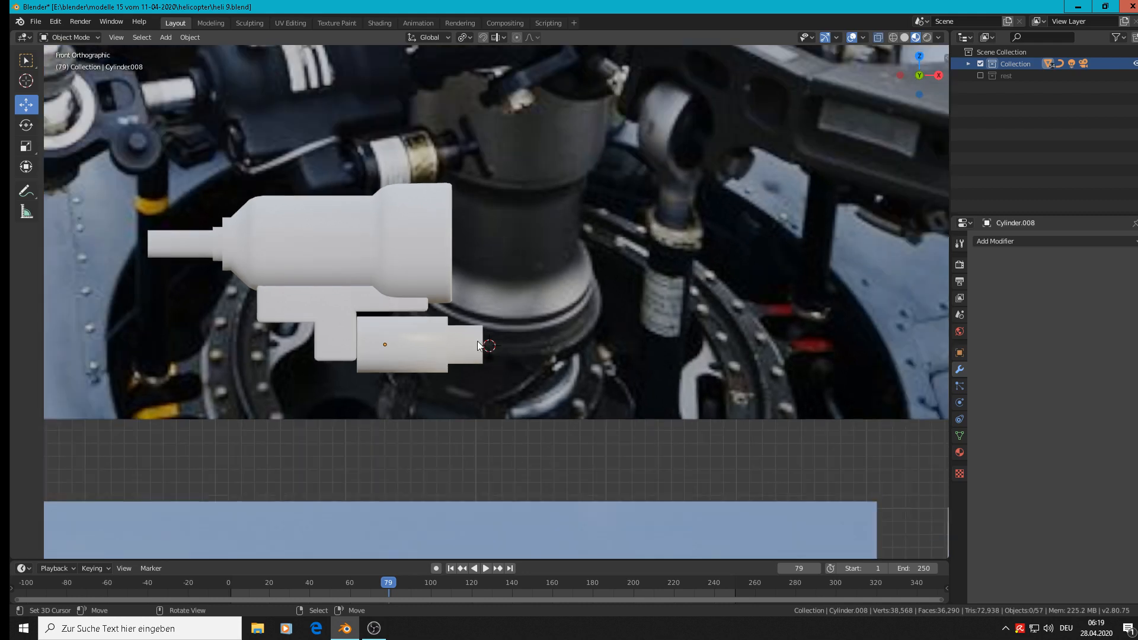
click(168, 37)
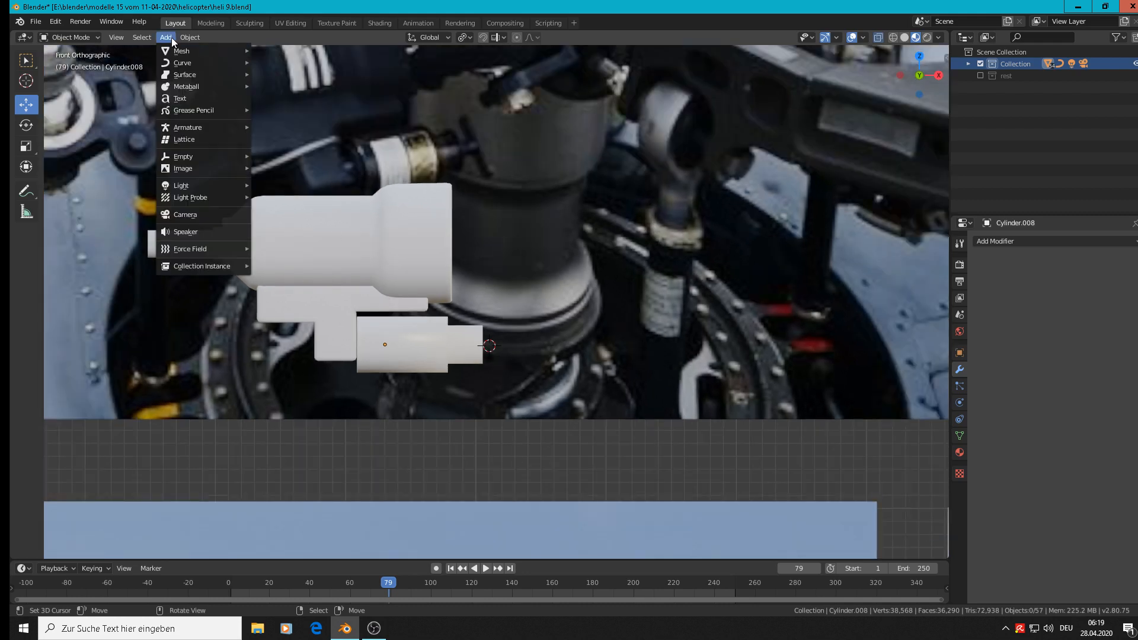
mouse_move(177, 50)
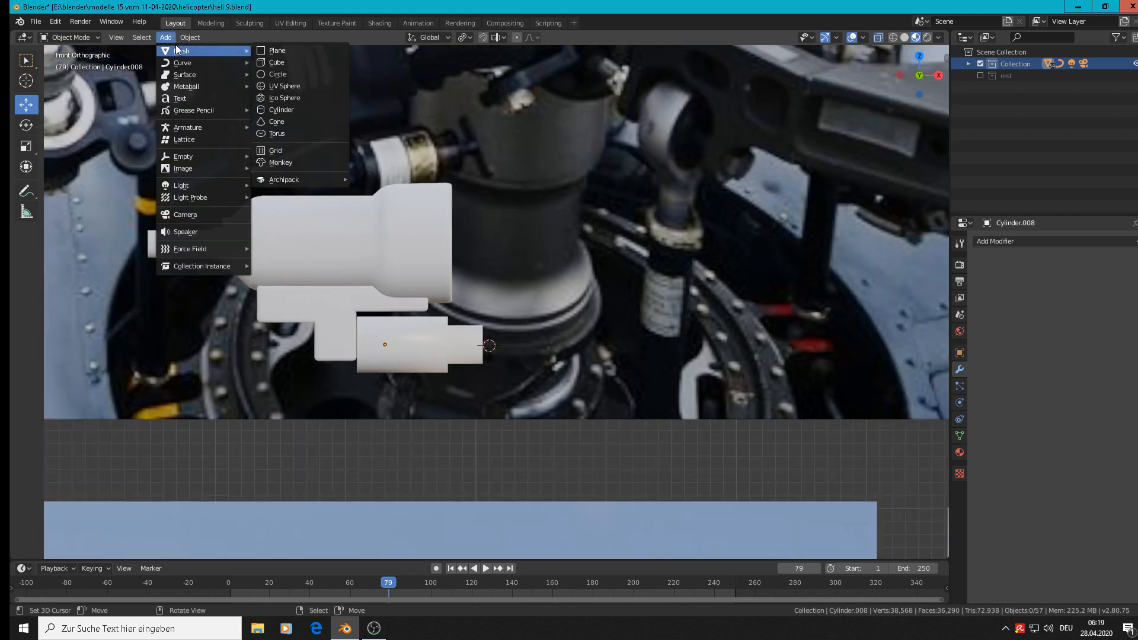
click(280, 59)
Scale the new cube uniformly by 0.071 and again by 0.415.
key(s)
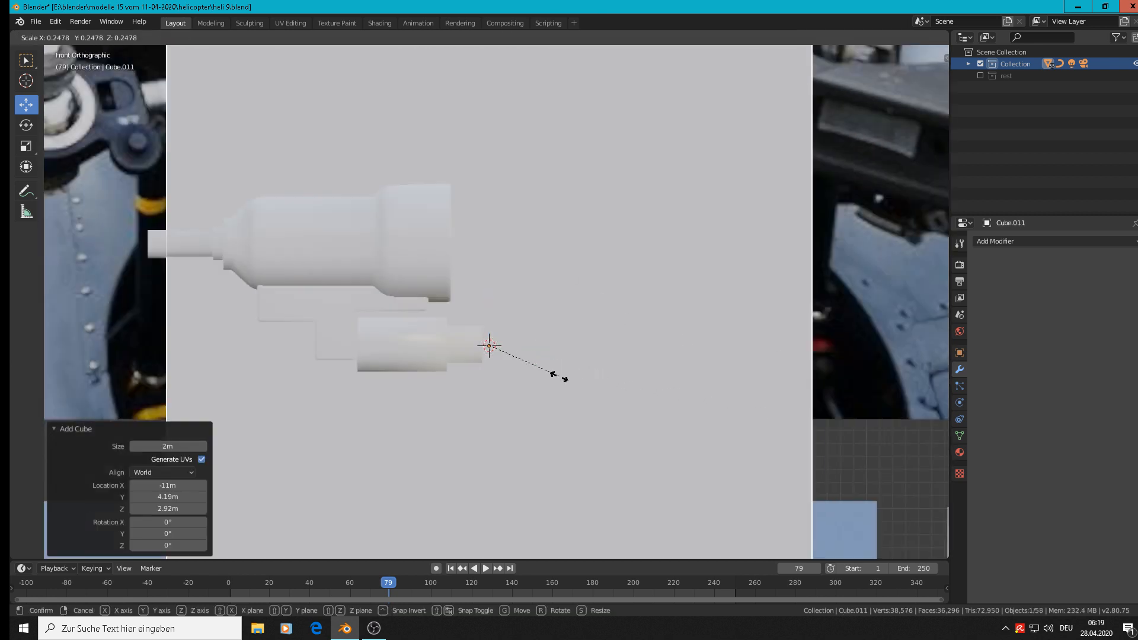
click(516, 364)
key(s)
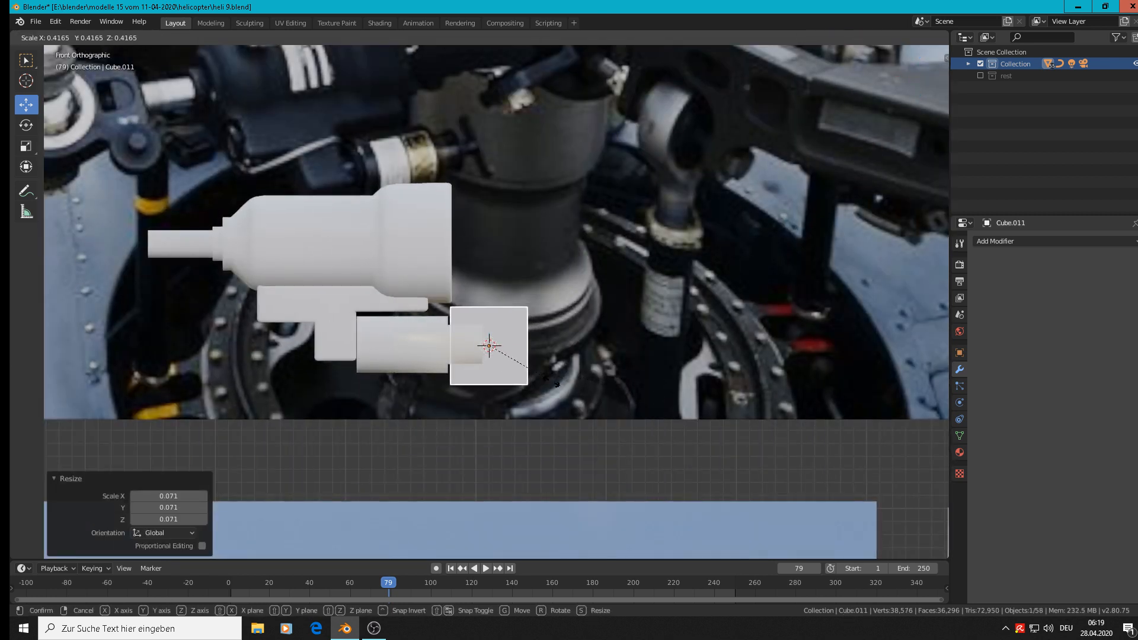
click(554, 382)
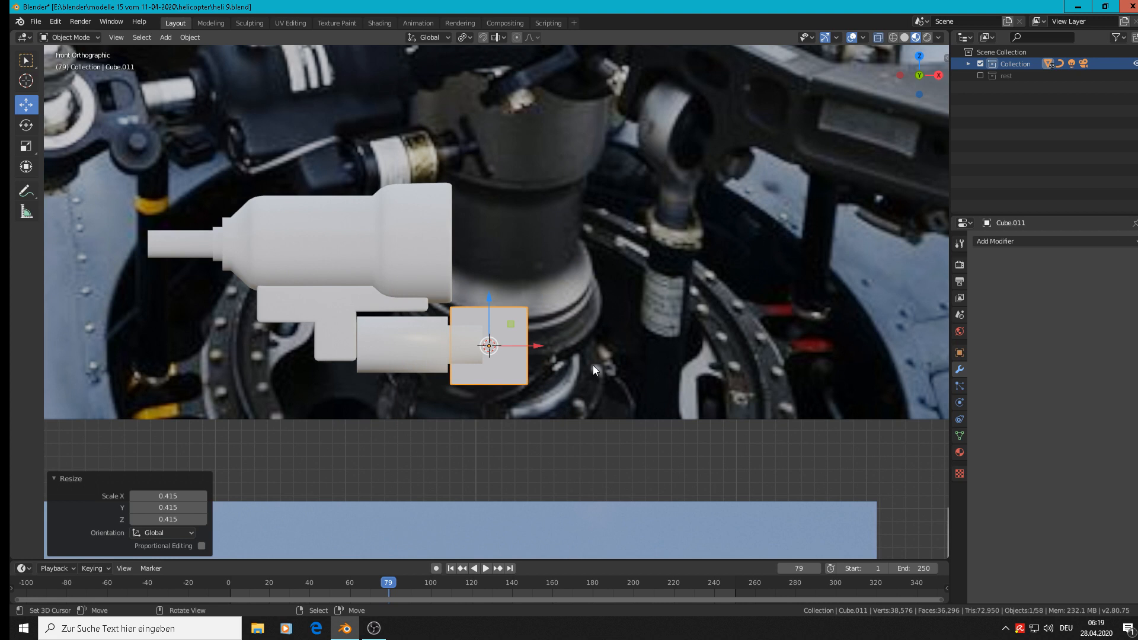
Flatten the cube along X into a thin plate and move it 0.0173 m along X away from the cylinder's end.
key(s)
key(x)
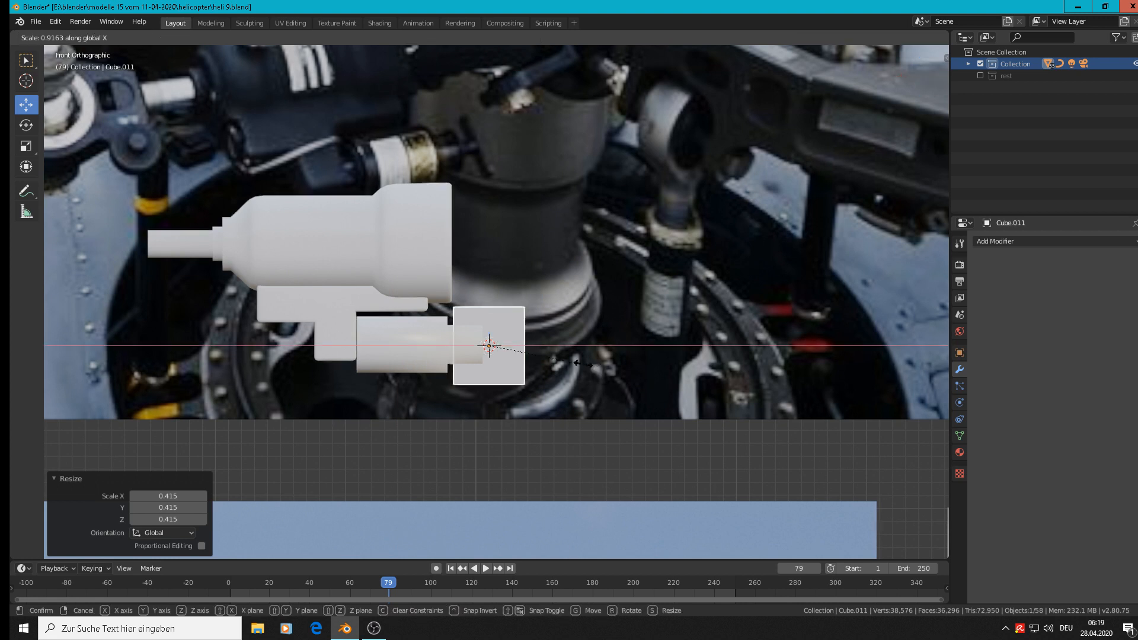
click(501, 343)
drag(532, 345, 555, 343)
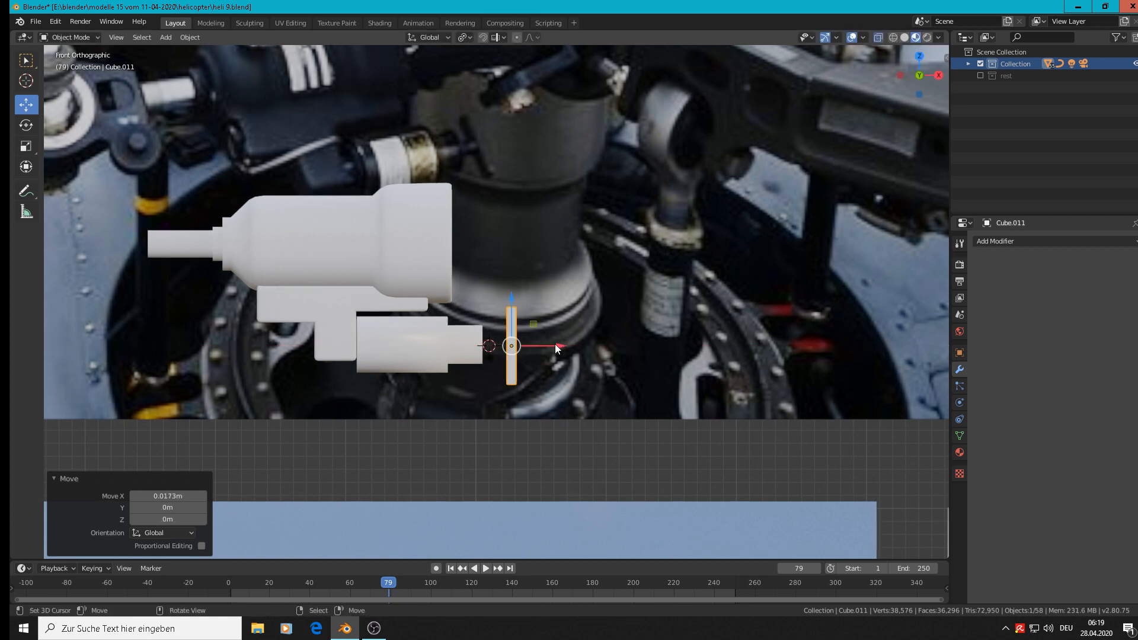
Move the plate -0.0963 m along Y and scale it by 0.107 along Z into a thin bar.
middle_drag(569, 374, 682, 416)
scroll(682, 414, down, 2)
drag(542, 375, 628, 383)
key(s)
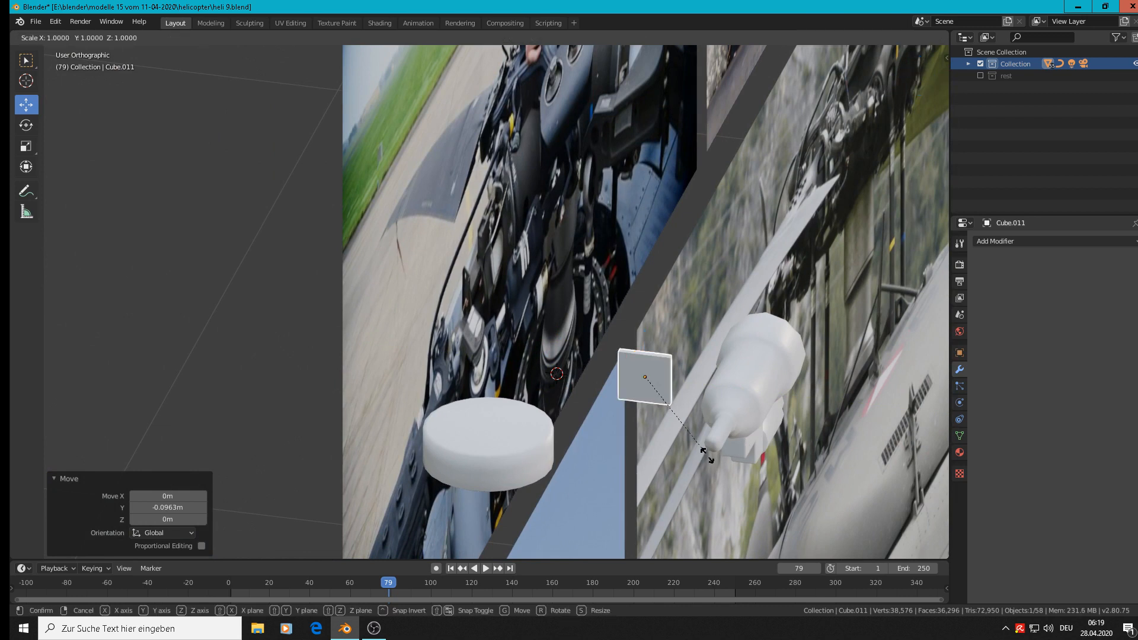
key(z)
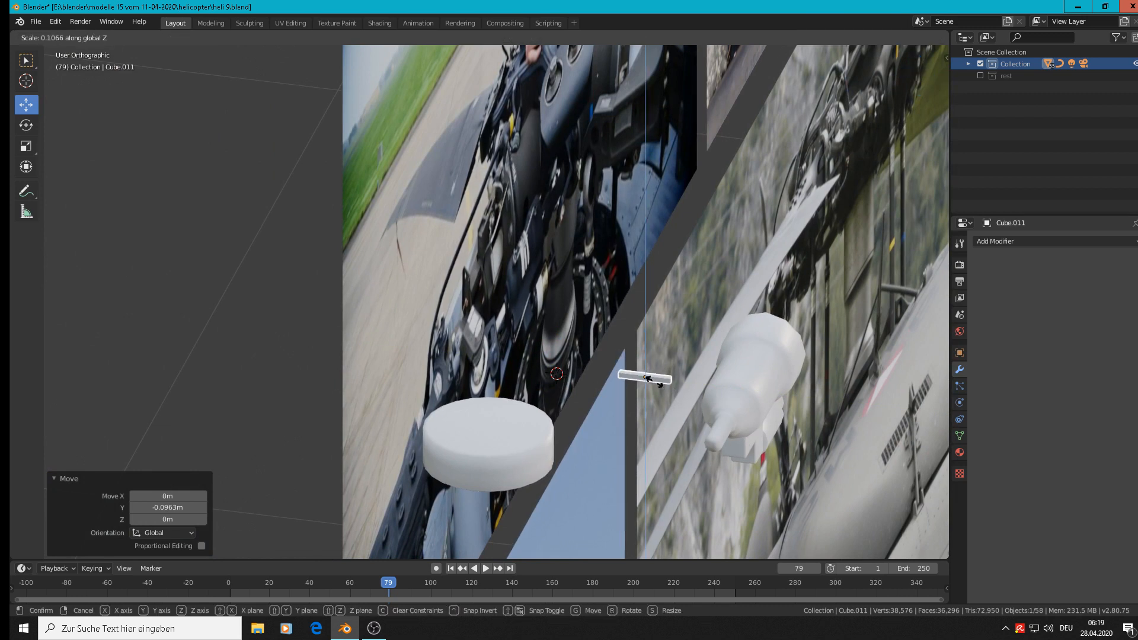
click(655, 382)
Rotate the bar 90° about X so it stands upright and move it -0.0091 m along X towards the cylinder.
key(KP_1)
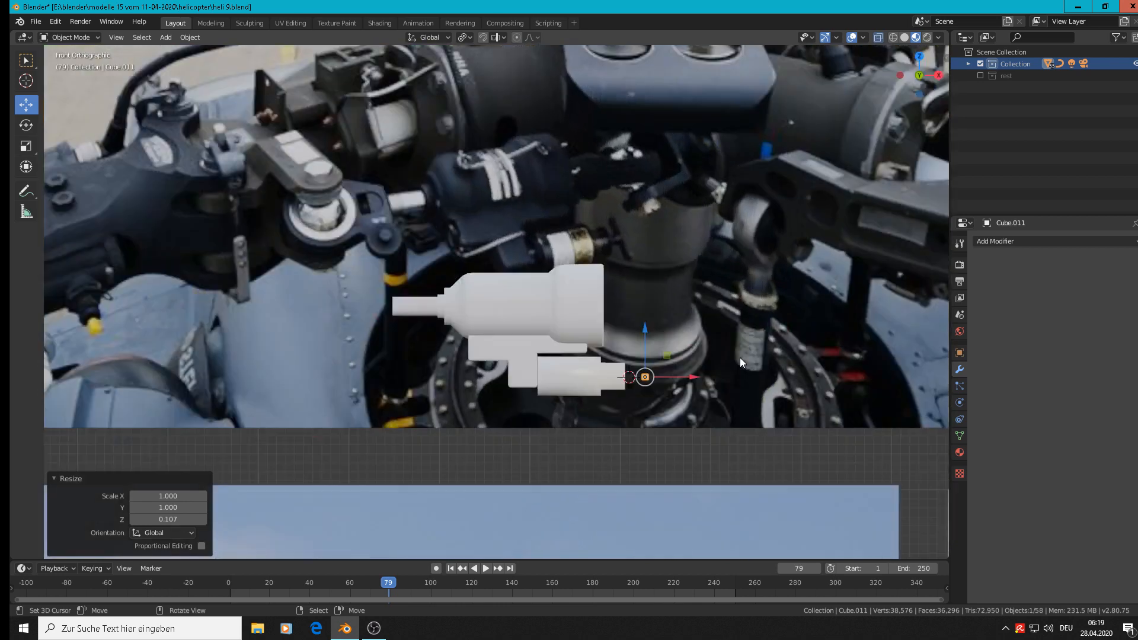
scroll(718, 350, up, 2)
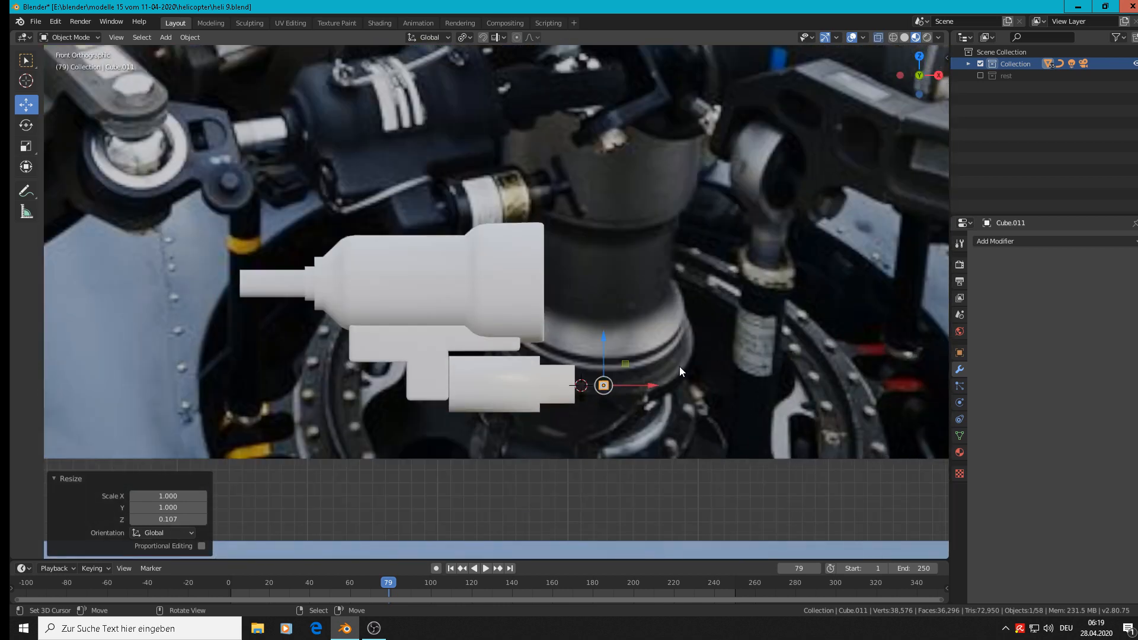
text(rx)
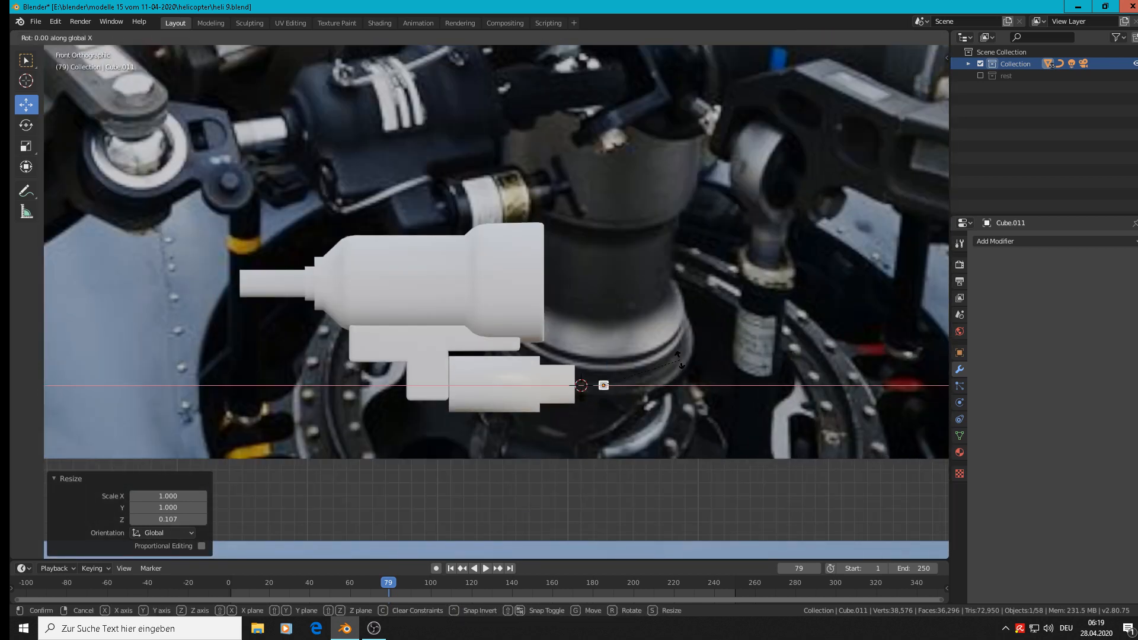
text(90)
key(Return)
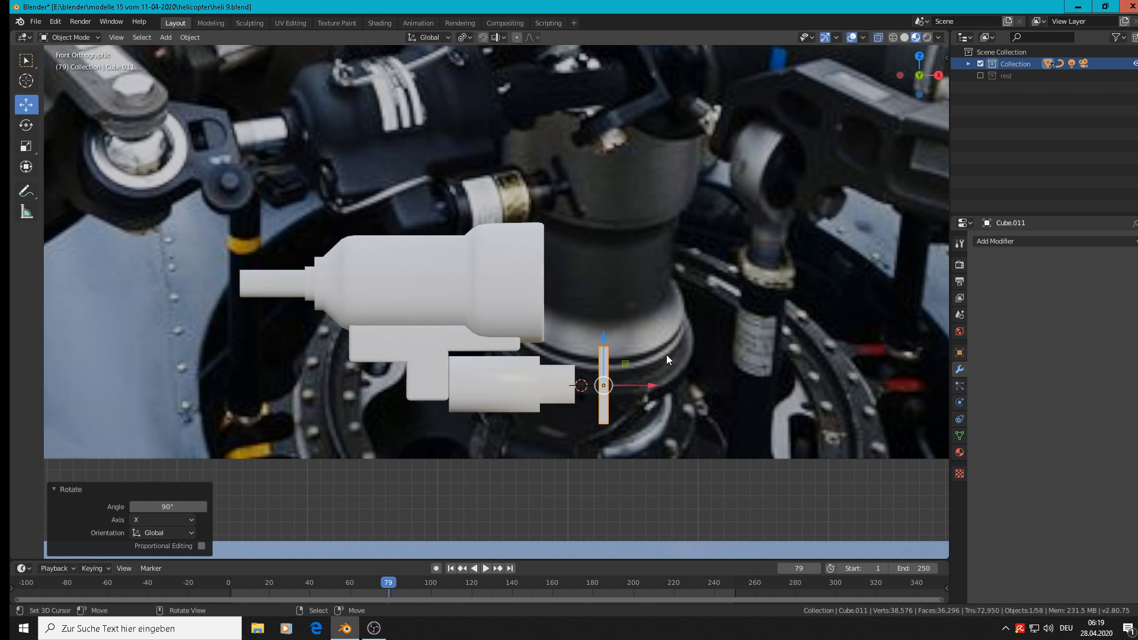
key(g)
key(x)
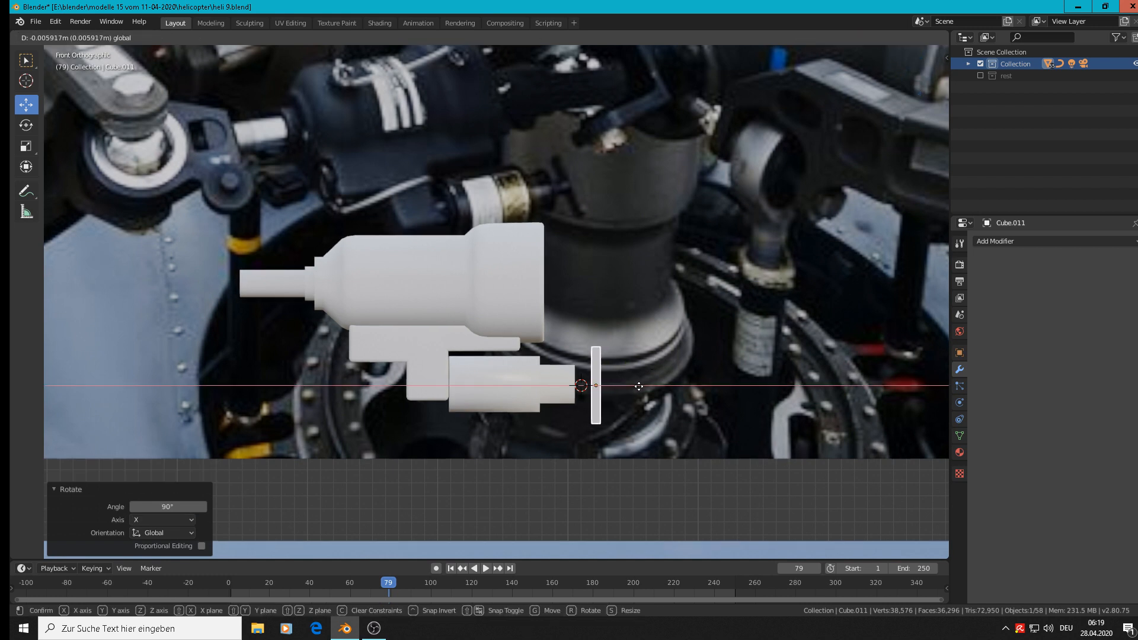
click(633, 387)
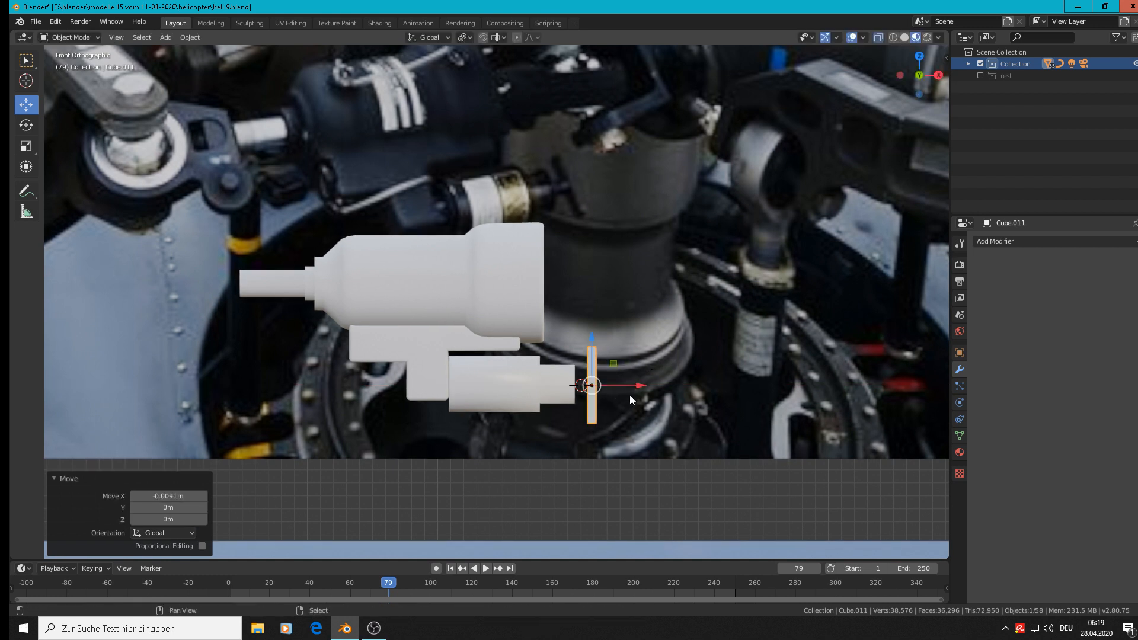
Duplicate the upright bar in place and rotate the copy 90° about Y.
key(shift+d)
key(Escape)
text(r)
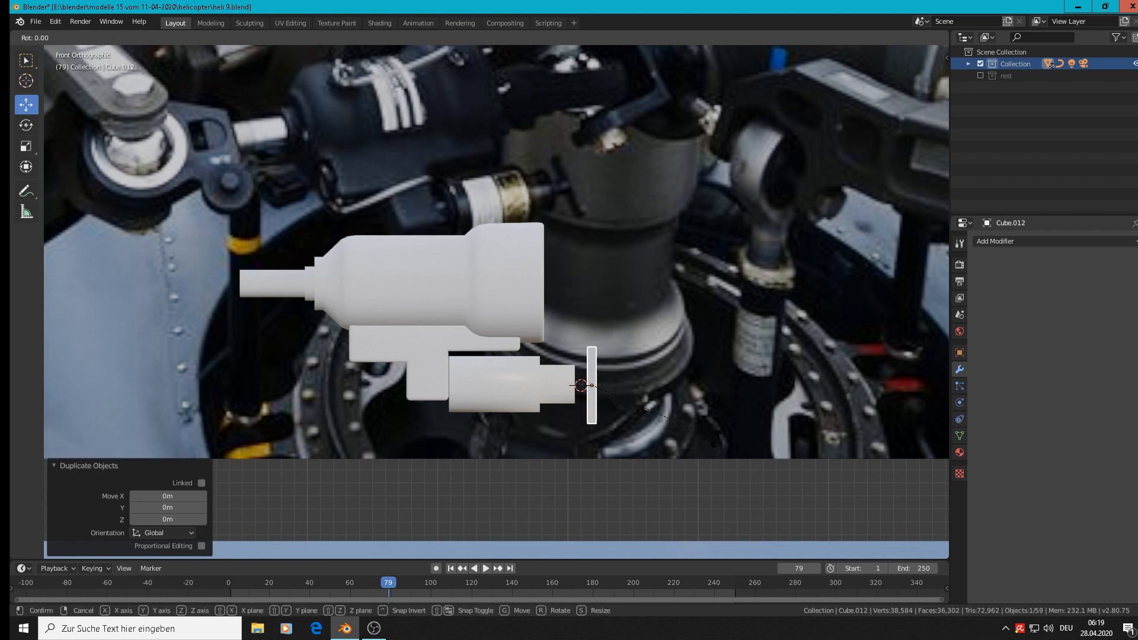
text(y90)
key(Return)
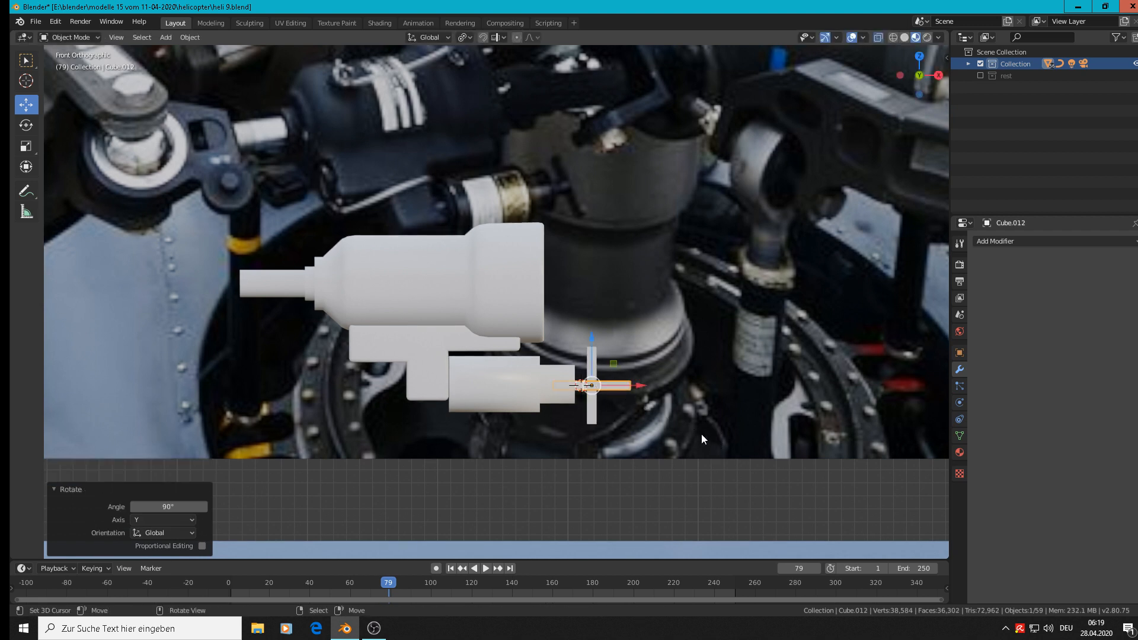
Shorten the horizontal bar to 0.38 along X and move it -0.00819 m along X to bridge the cylinder and upright bar.
key(s)
key(x)
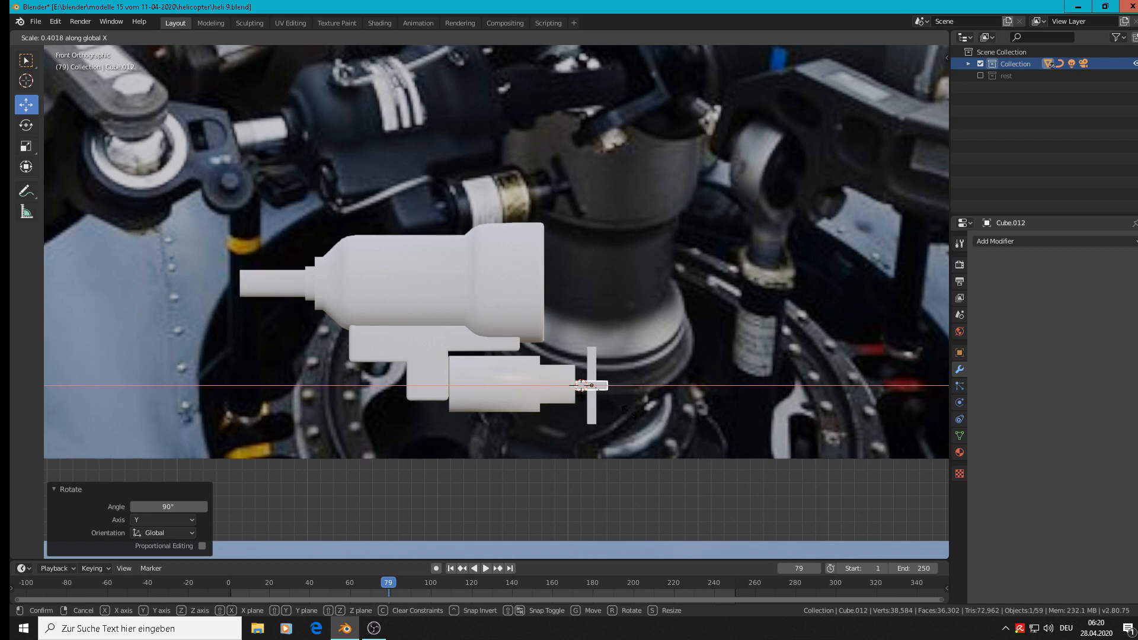
click(627, 386)
key(g)
key(x)
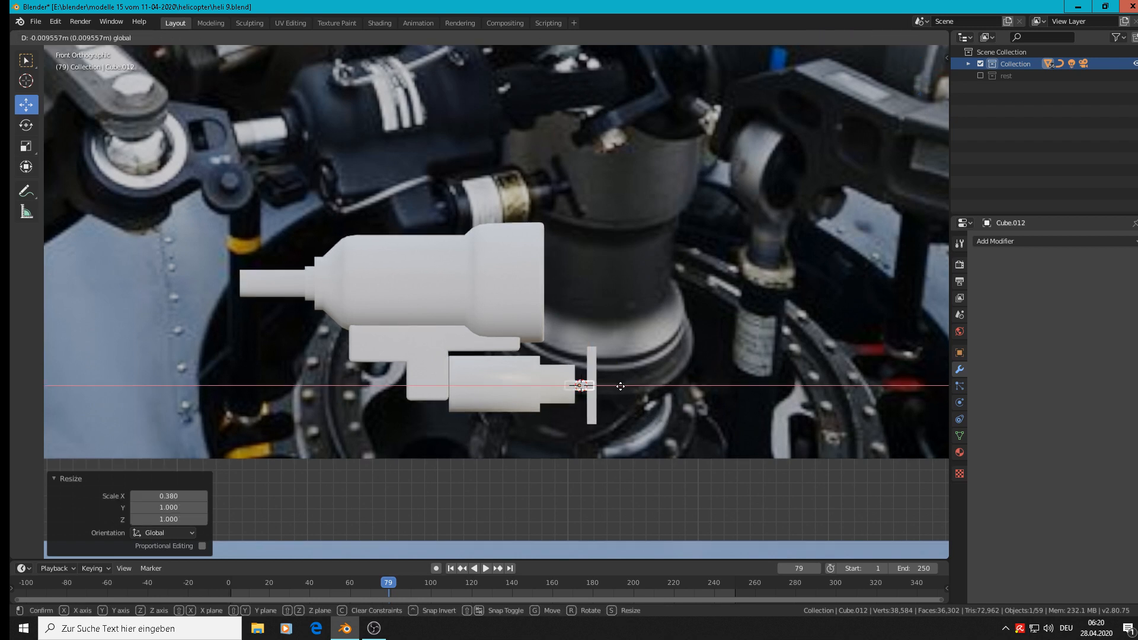
click(622, 387)
Select the upright bar together with the short horizontal bar and join them into one T-shaped handle.
scroll(624, 387, down, 3)
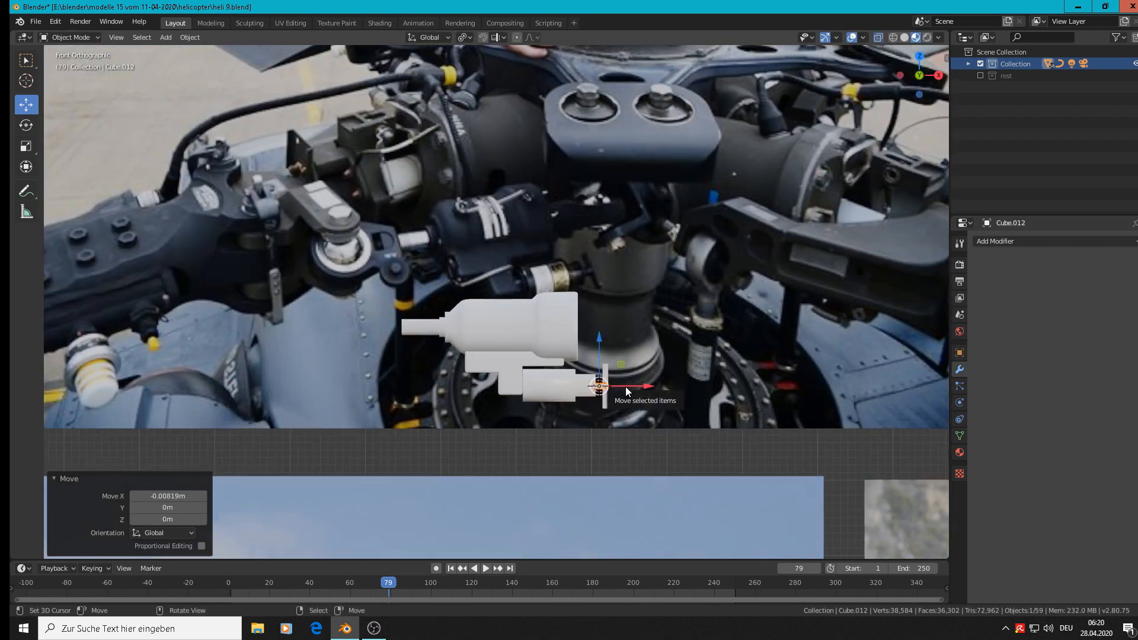
middle_drag(573, 433, 571, 435)
scroll(508, 469, down, 1)
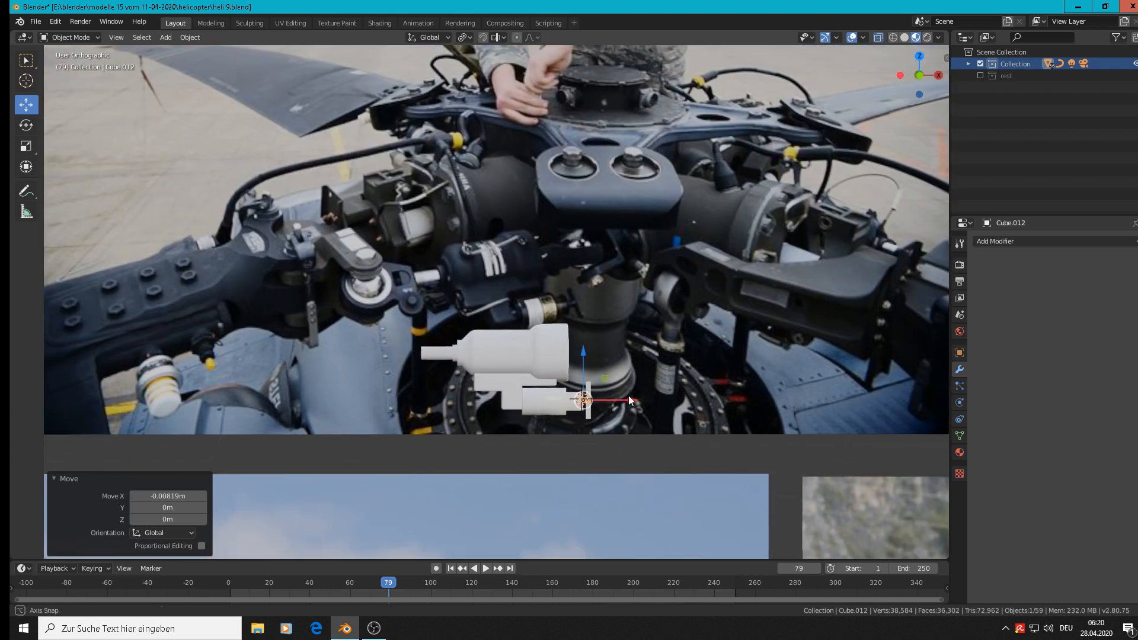
middle_drag(628, 396, 548, 441)
scroll(595, 400, up, 5)
scroll(596, 401, up, 1)
shift+click(587, 380)
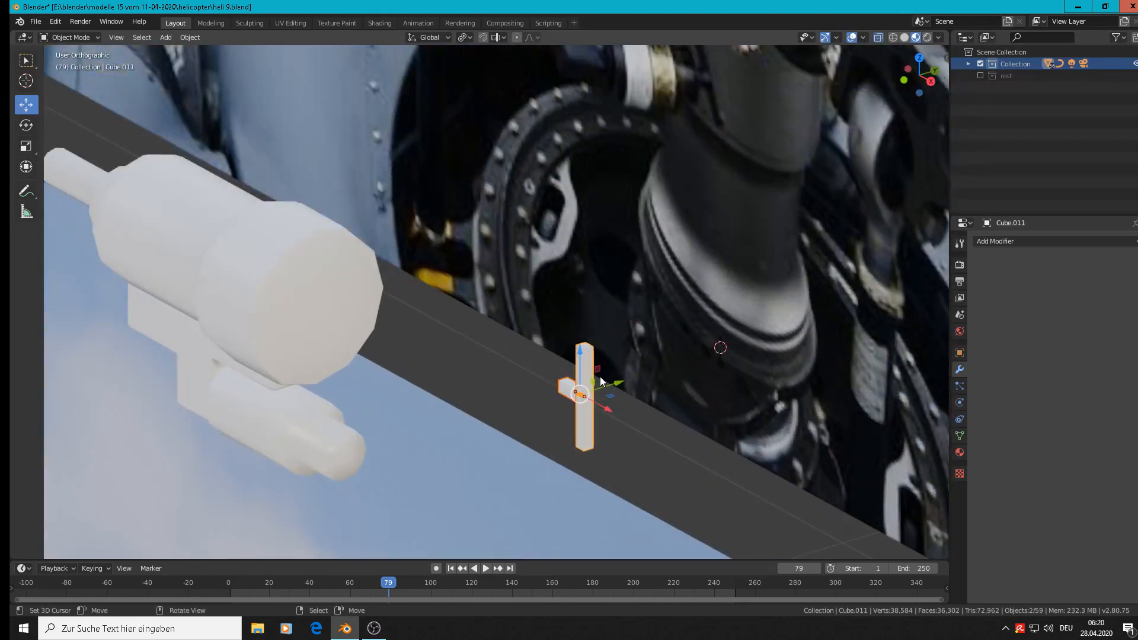
click(166, 38)
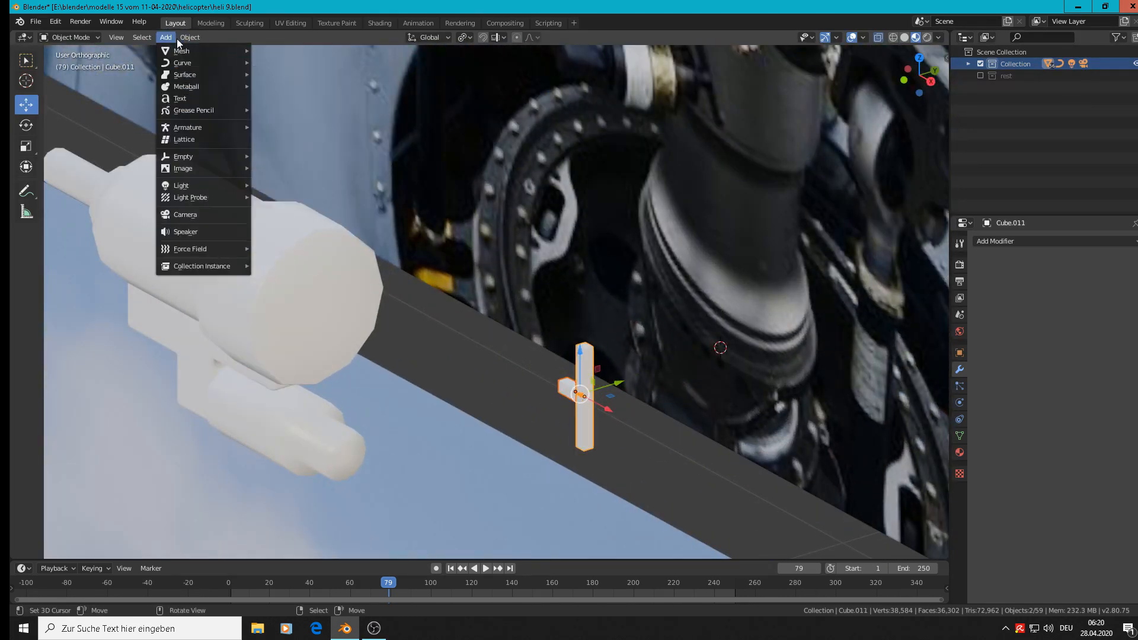
mouse_move(190, 37)
click(206, 152)
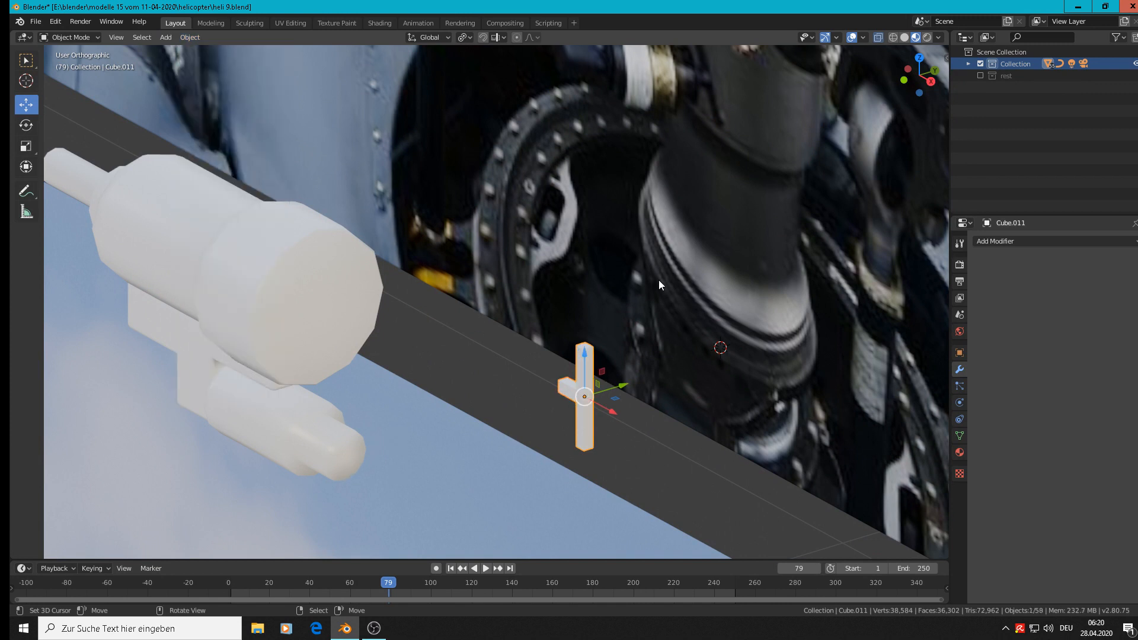
Move the T-shaped handle along Y in the right view until it is centred on the stepped cylinder's axis.
key(KP_3)
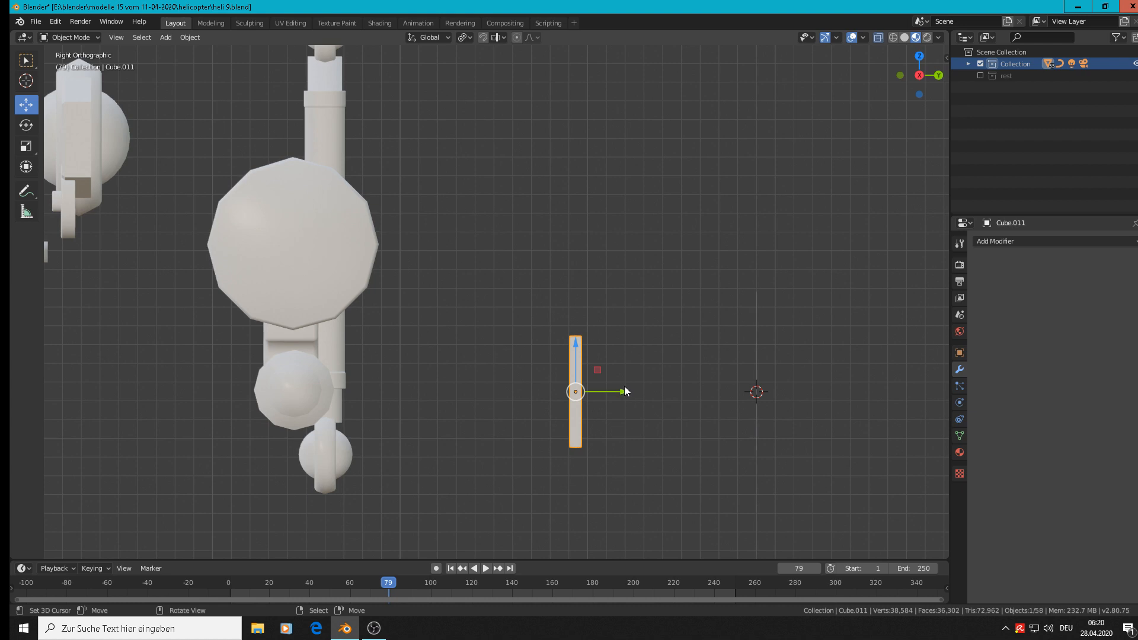
drag(624, 391, 342, 376)
drag(294, 339, 295, 337)
key(Tab)
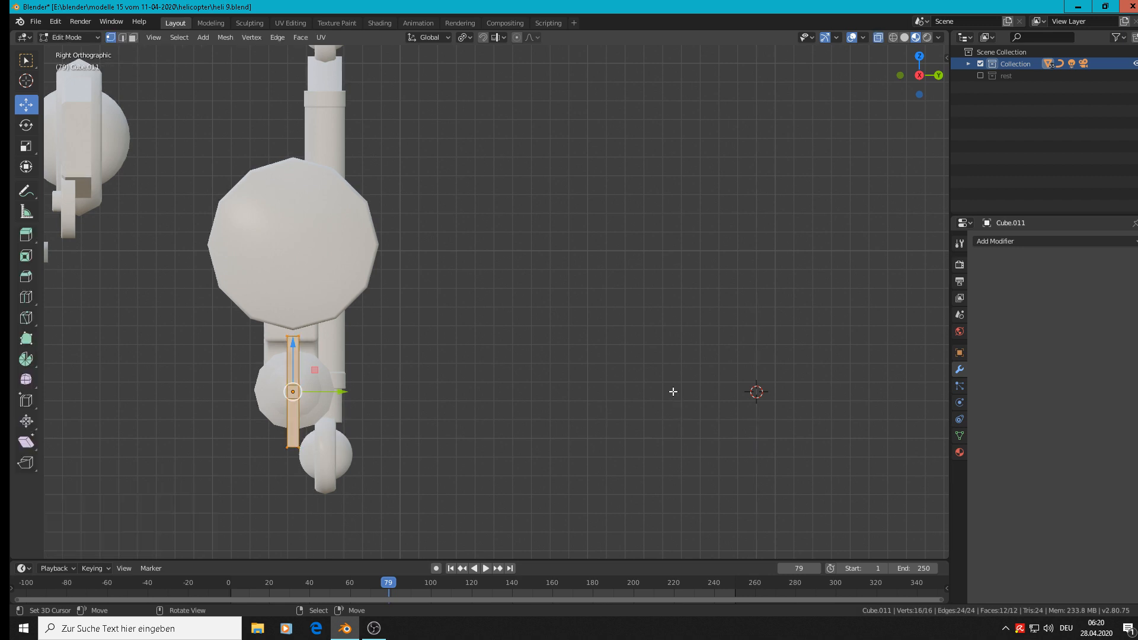
key(Tab)
key(Tab)
key(Tab)
Join the T-shaped handle and the stepped cylinder with the large damper body into a single object.
middle_drag(422, 408, 475, 284)
click(415, 453)
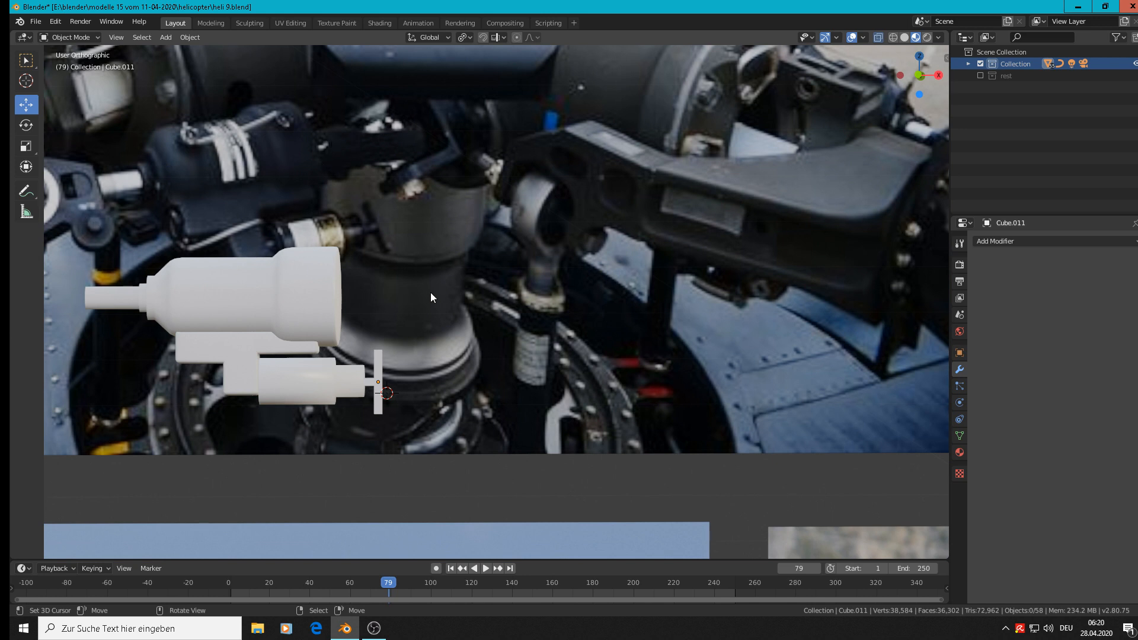
shift+middle_drag(433, 294, 646, 237)
shift+middle_drag(606, 278, 603, 302)
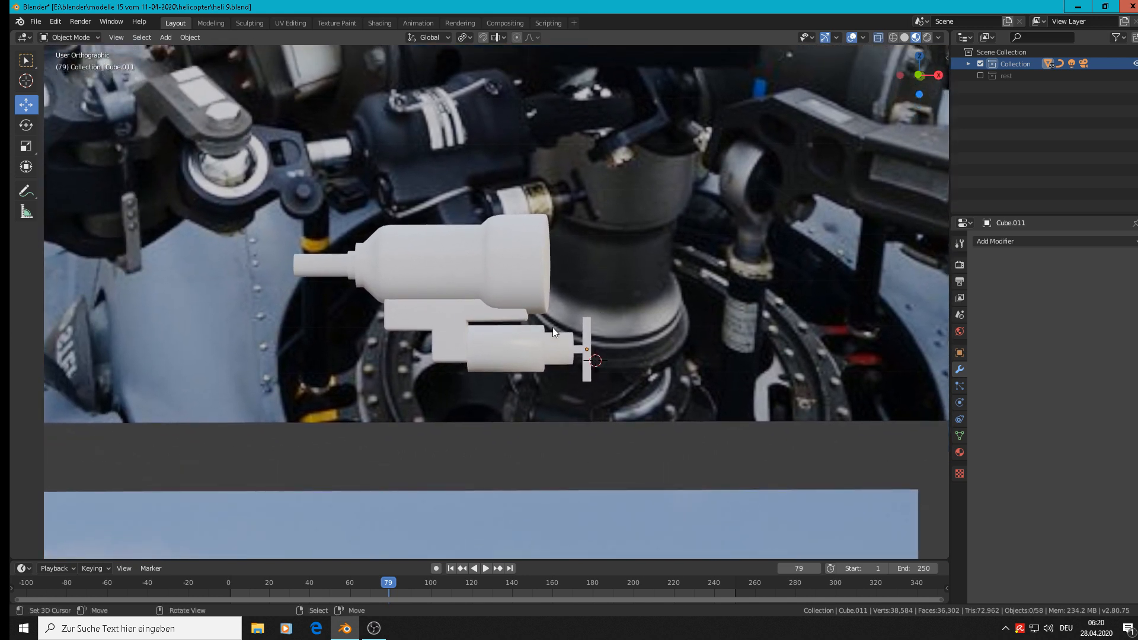
click(591, 351)
shift+click(530, 351)
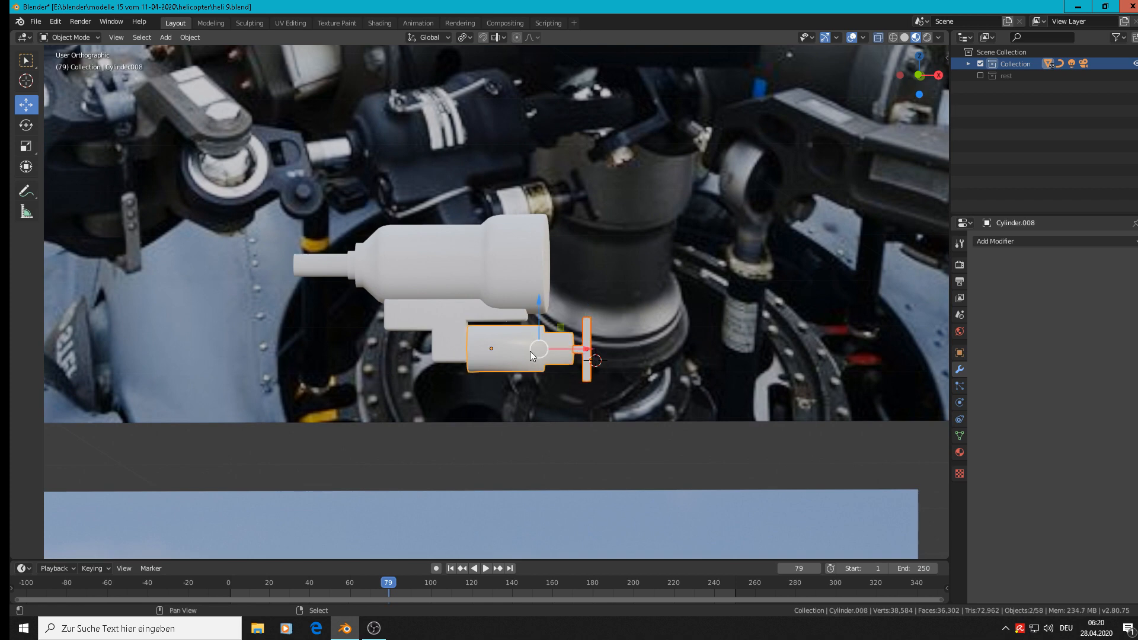
shift+click(474, 288)
click(189, 37)
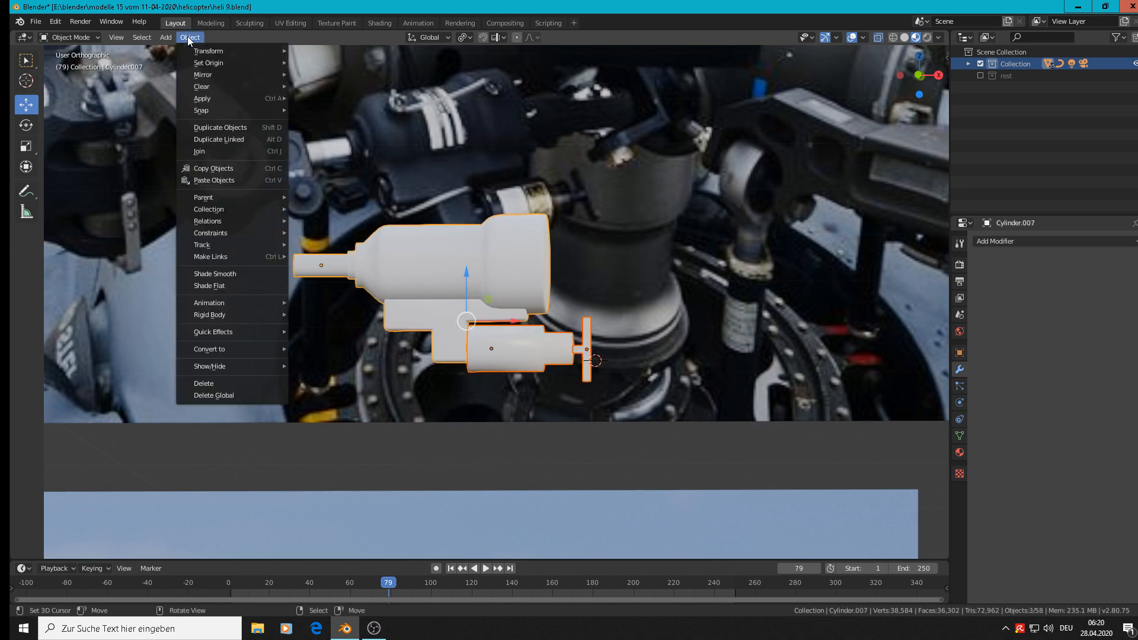
click(200, 151)
Move the joined damper by -1.29 m X, -0.0761 m Y and -0.214 m Z to sit below the other finished parts.
scroll(567, 271, down, 4)
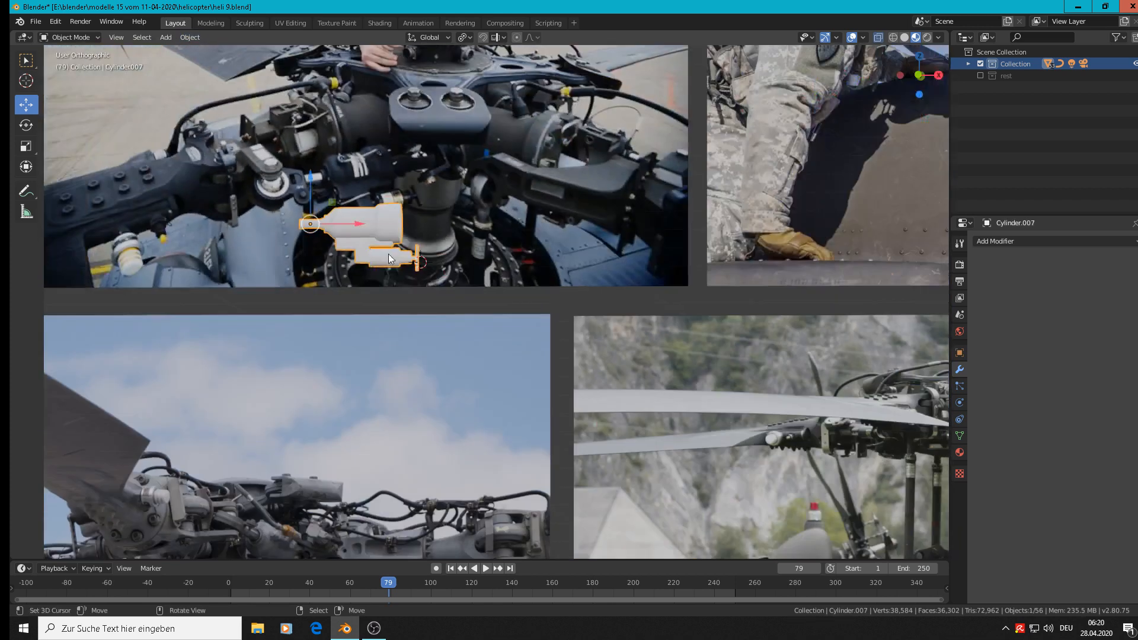
scroll(567, 271, down, 4)
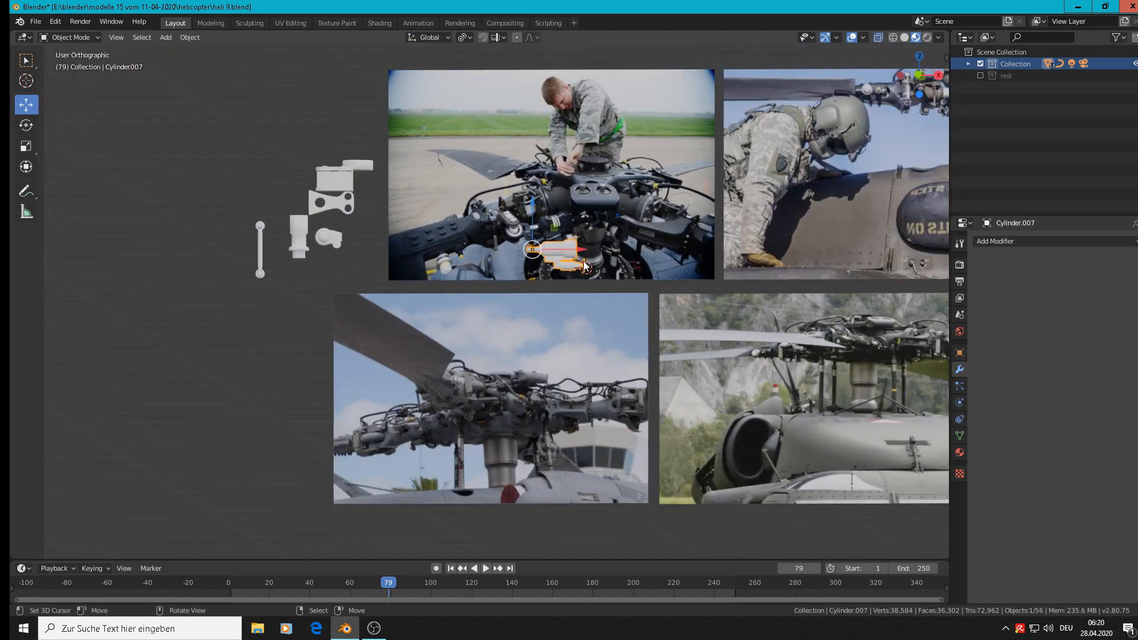
key(g)
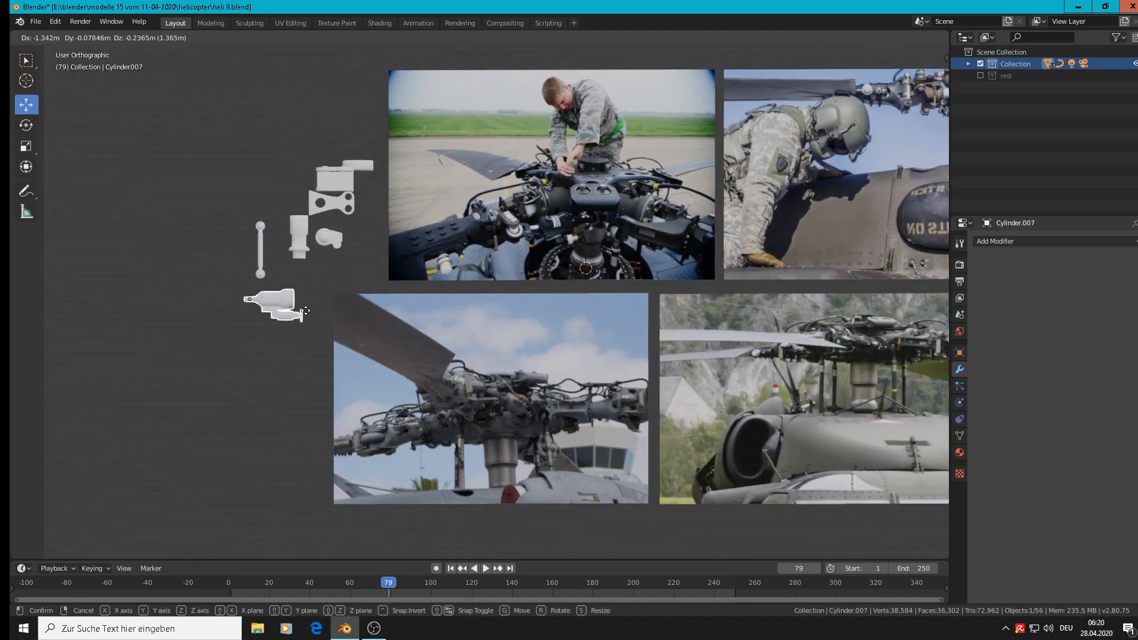
click(311, 306)
scroll(353, 266, up, 2)
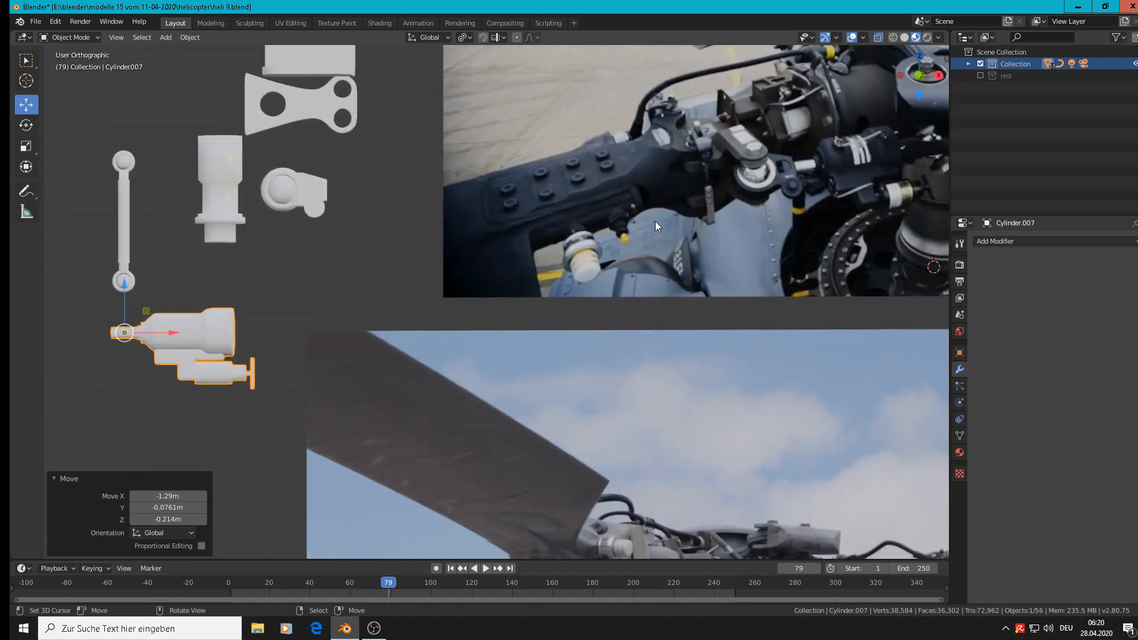
shift+middle_drag(401, 292, 934, 387)
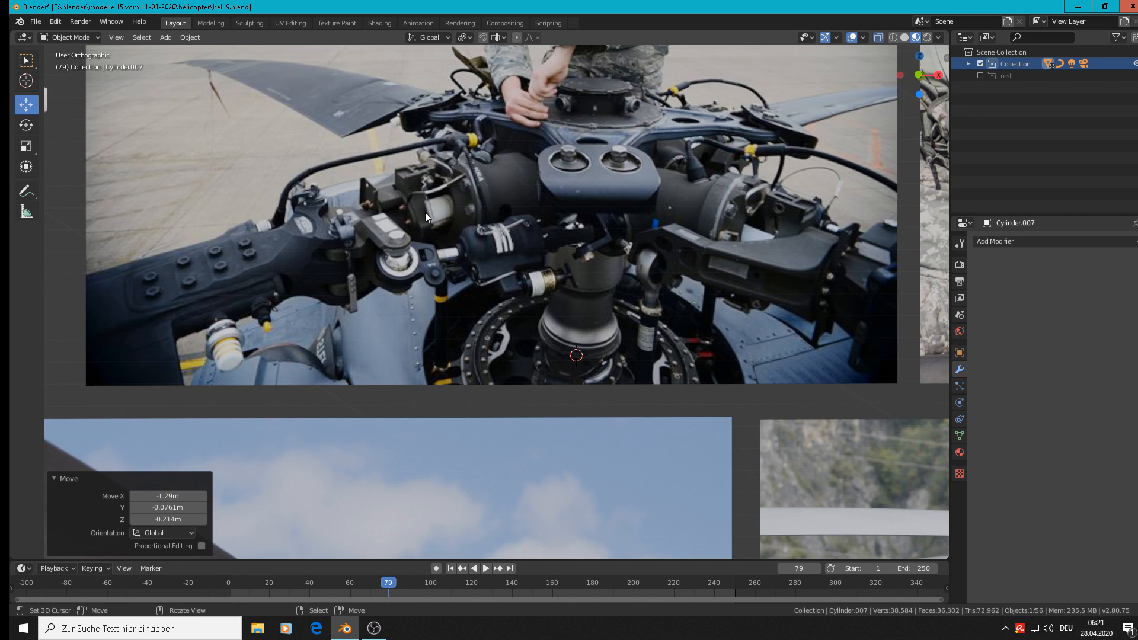
mouse_move(374, 630)
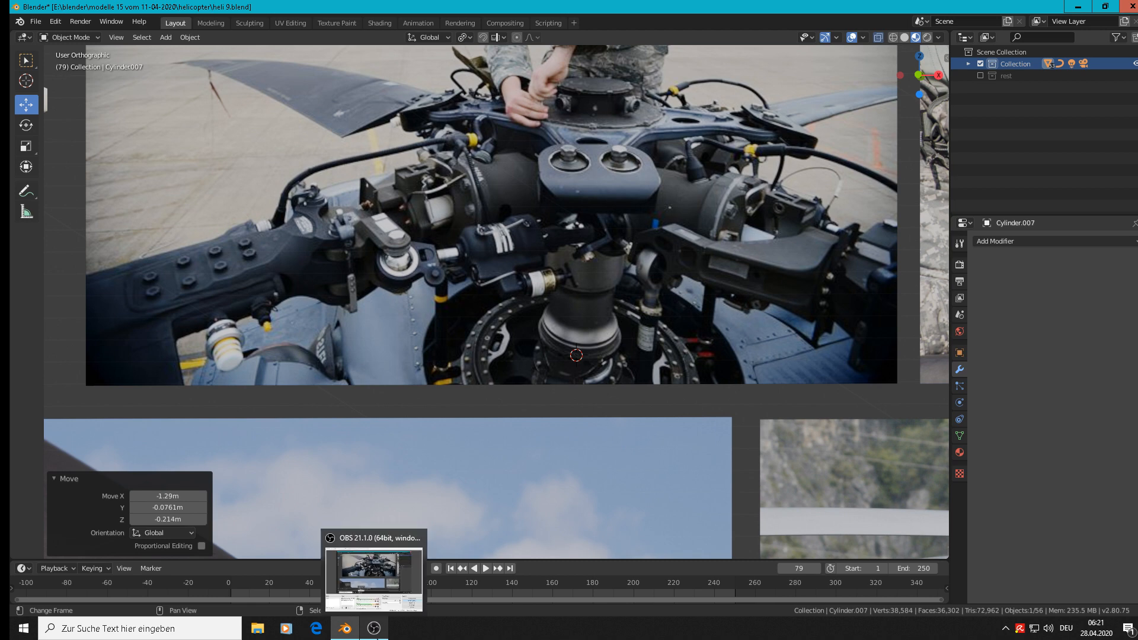